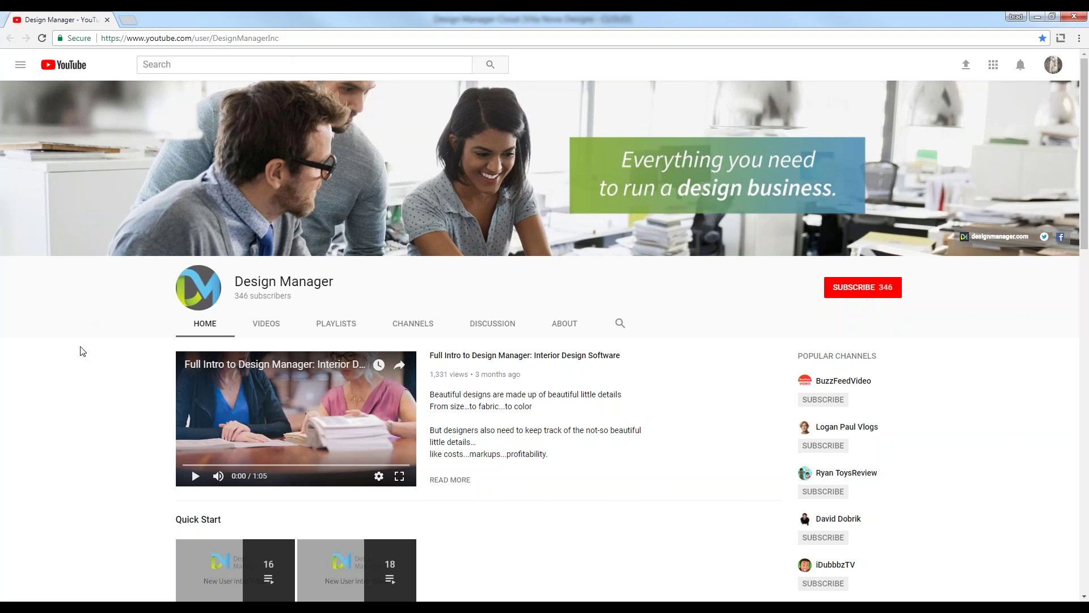
Step: Look through the course, tutorial and webinar playlists on the Design Manager YouTube channel and close the browser
{"action": "scroll", "coordinate": [85, 354], "scroll_direction": "down", "scroll_amount": 5}
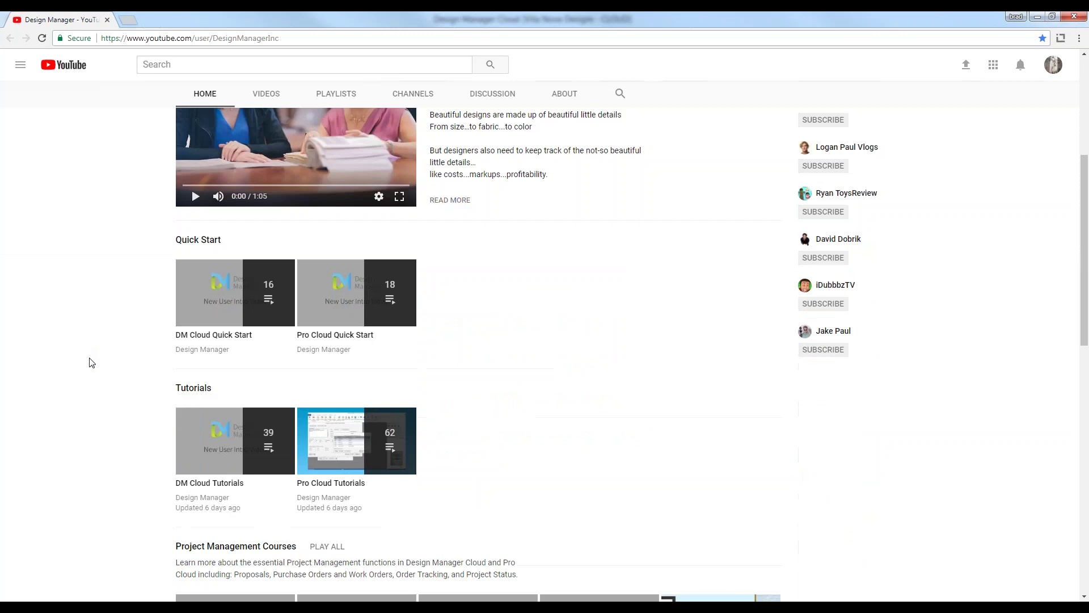
{"action": "scroll", "coordinate": [97, 382], "scroll_direction": "down", "scroll_amount": 5}
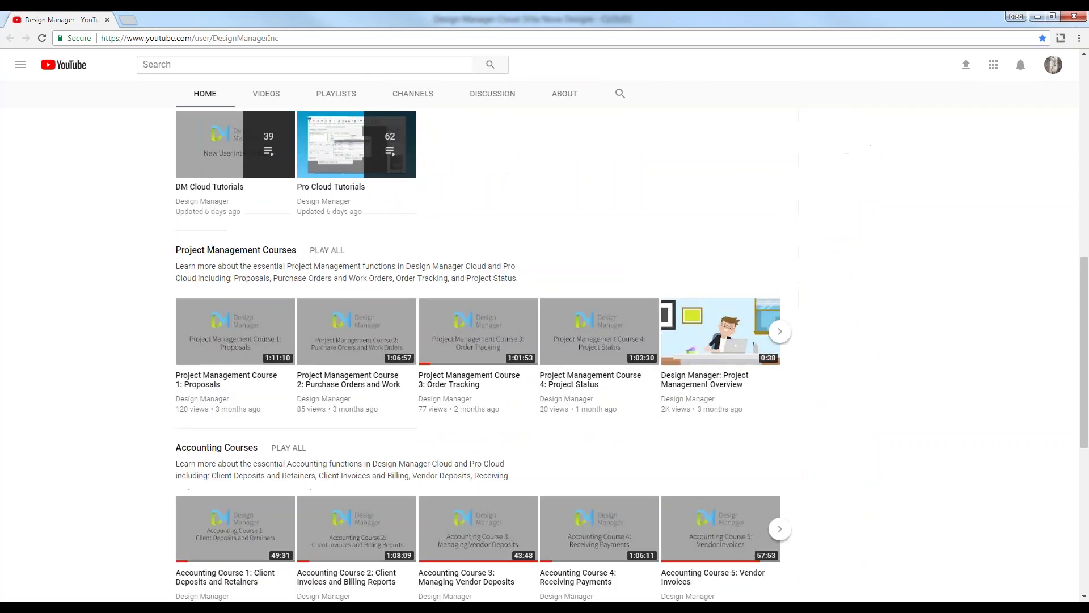
{"action": "scroll", "coordinate": [479, 355], "scroll_direction": "down", "scroll_amount": 5}
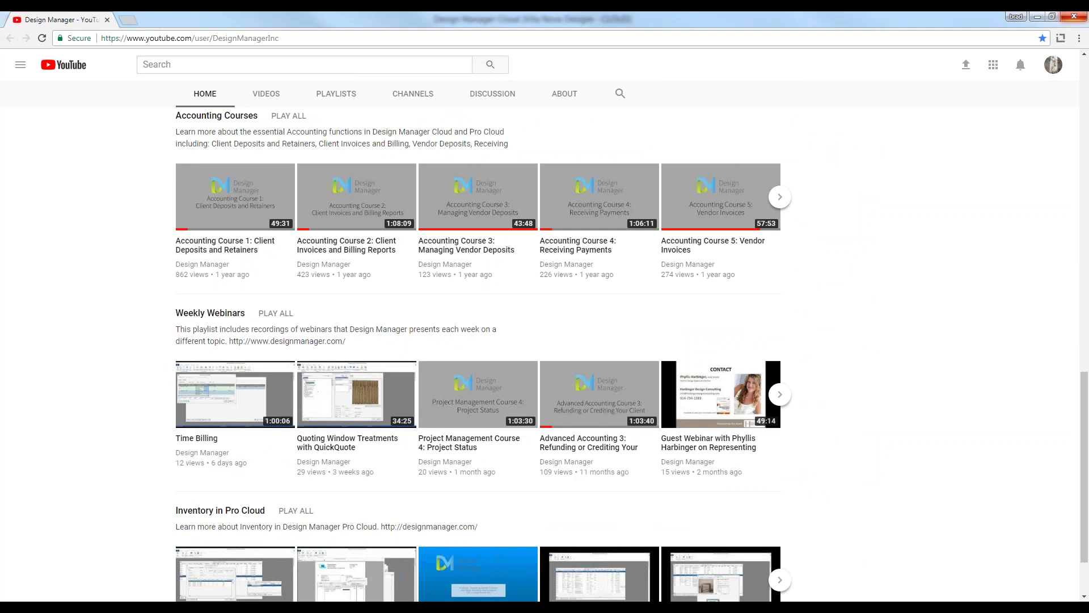
{"action": "left_click", "coordinate": [1074, 16]}
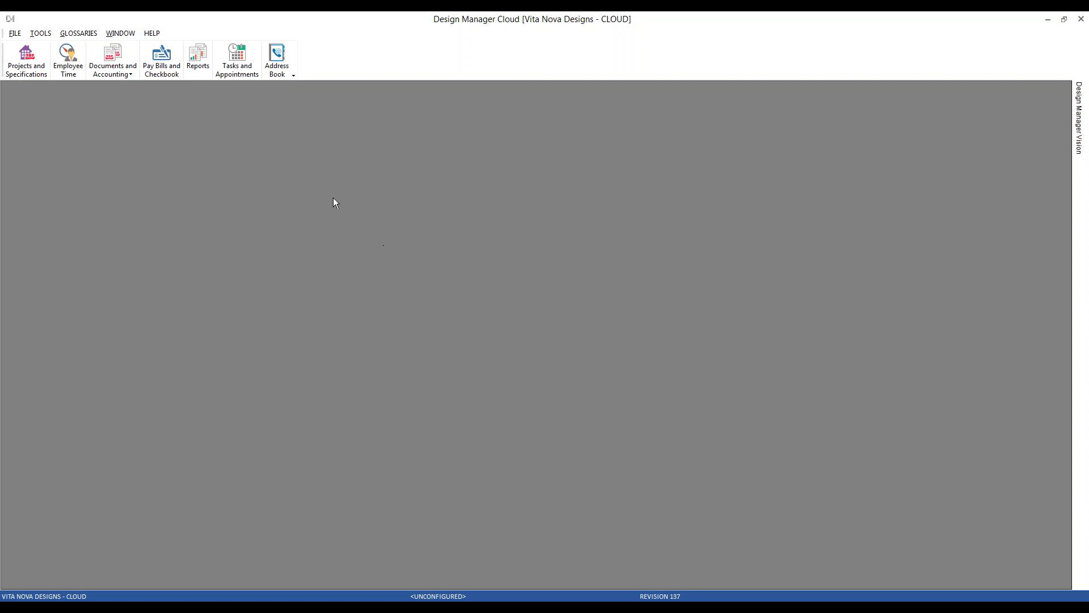
Step: Display the users and security list in the company information of Design Manager Cloud
{"action": "left_click", "coordinate": [14, 33]}
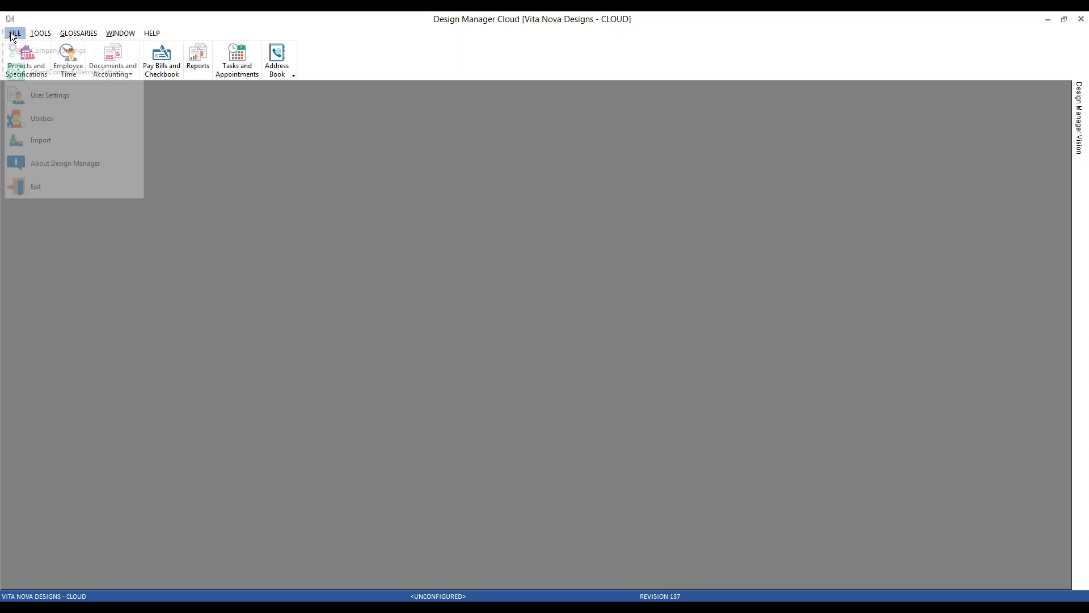
{"action": "left_click", "coordinate": [85, 50]}
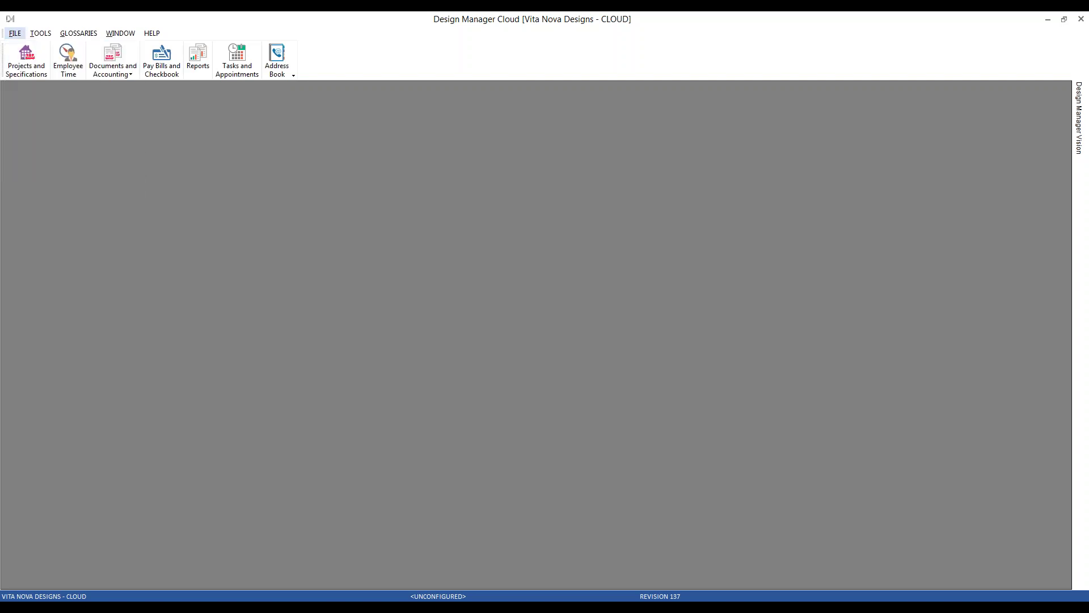
{"action": "left_click", "coordinate": [358, 175]}
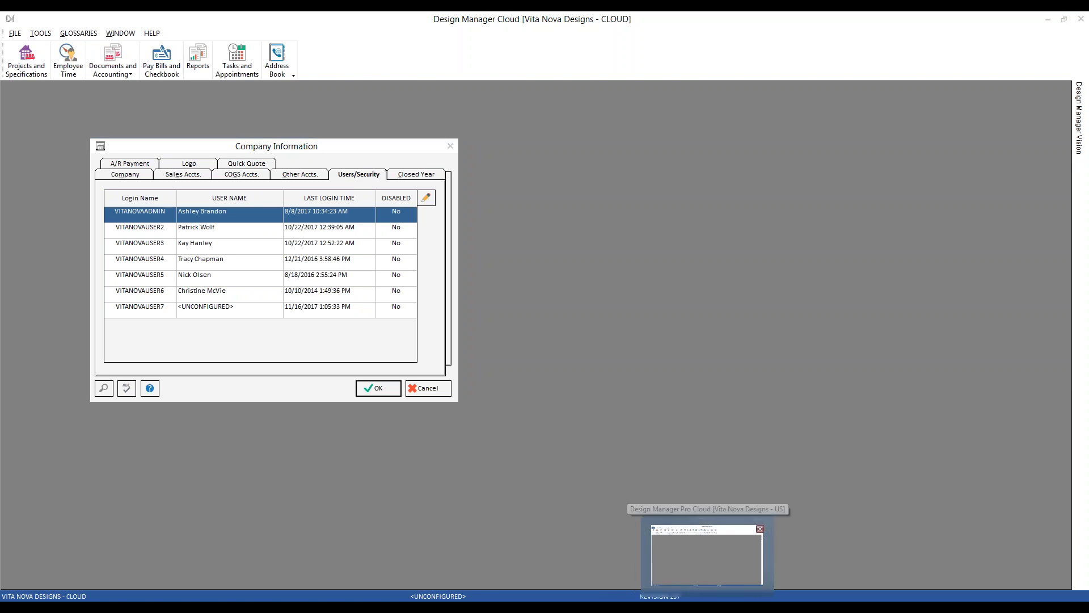
Step: Switch to Design Manager Pro Cloud and display the users and security list in its company information
{"action": "left_click", "coordinate": [698, 550]}
{"action": "left_click", "coordinate": [15, 35]}
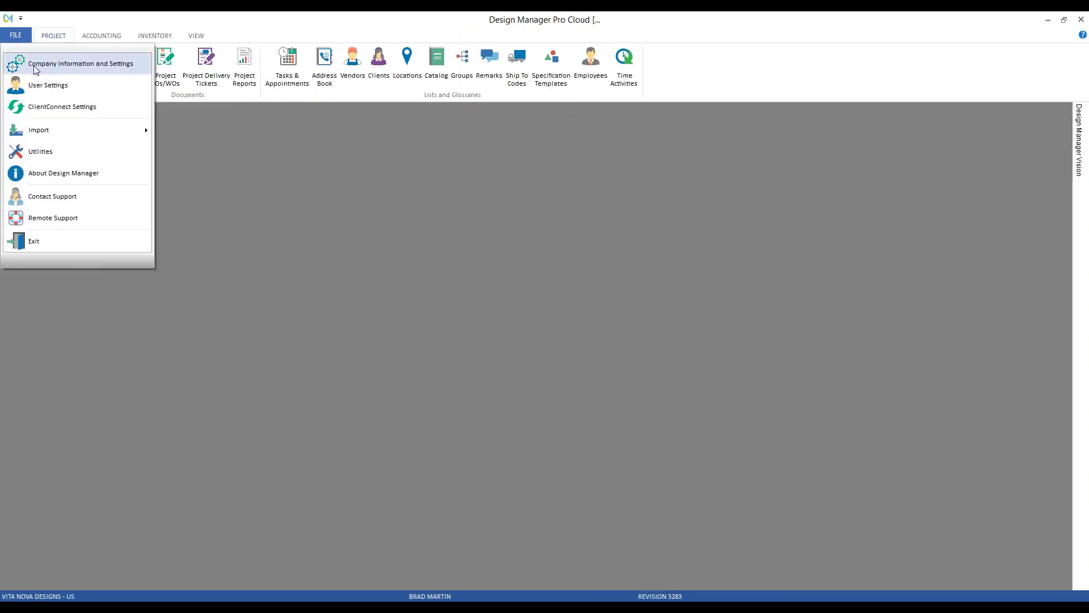
{"action": "left_click", "coordinate": [99, 69]}
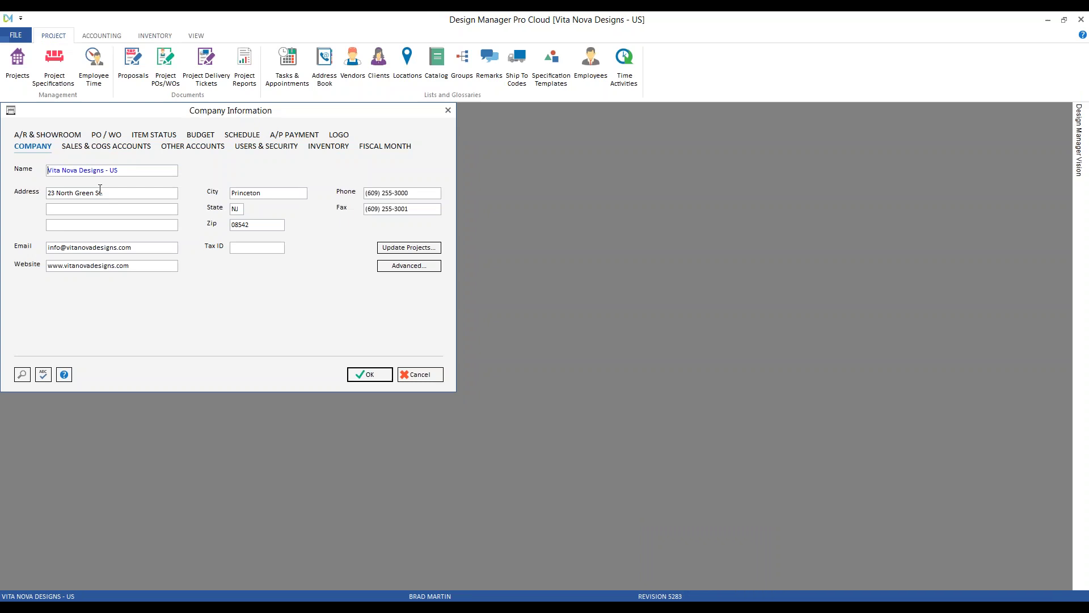
{"action": "left_click", "coordinate": [280, 148]}
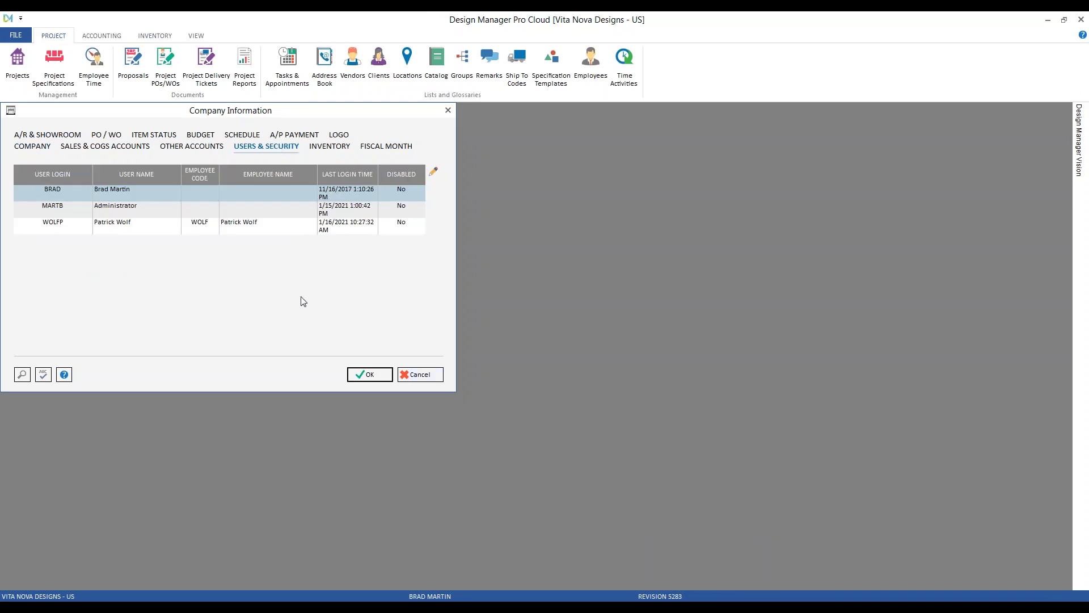
Step: Switch back to Design Manager Cloud and examine the user logins in the security list, including the unconfigured VITANOVAUSER7
{"action": "left_click", "coordinate": [378, 590]}
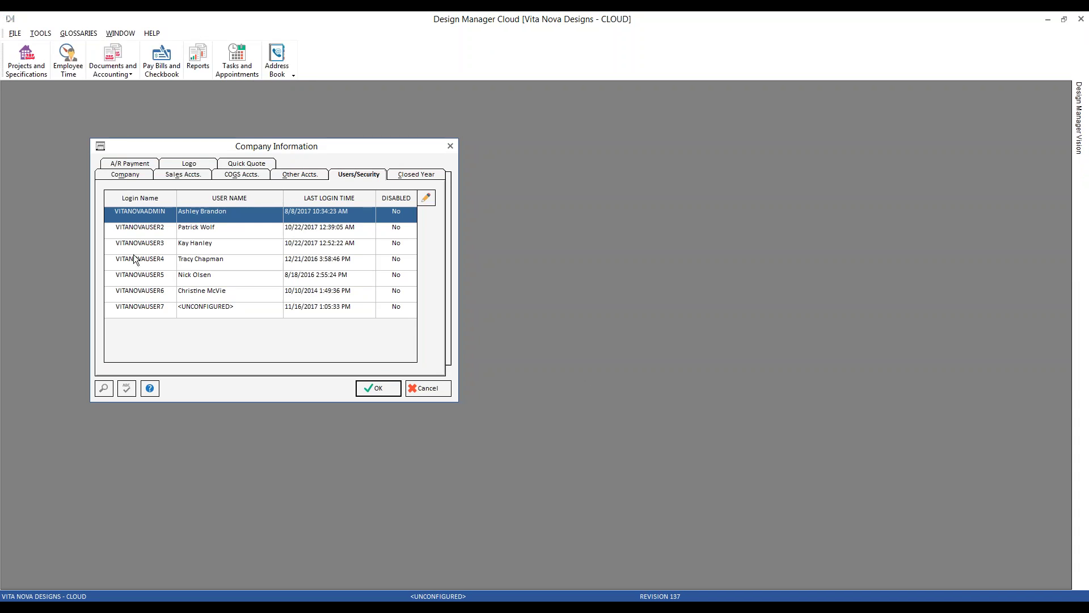
{"action": "left_click", "coordinate": [176, 231]}
{"action": "left_click", "coordinate": [169, 248]}
{"action": "left_click", "coordinate": [167, 262]}
{"action": "left_click", "coordinate": [168, 289]}
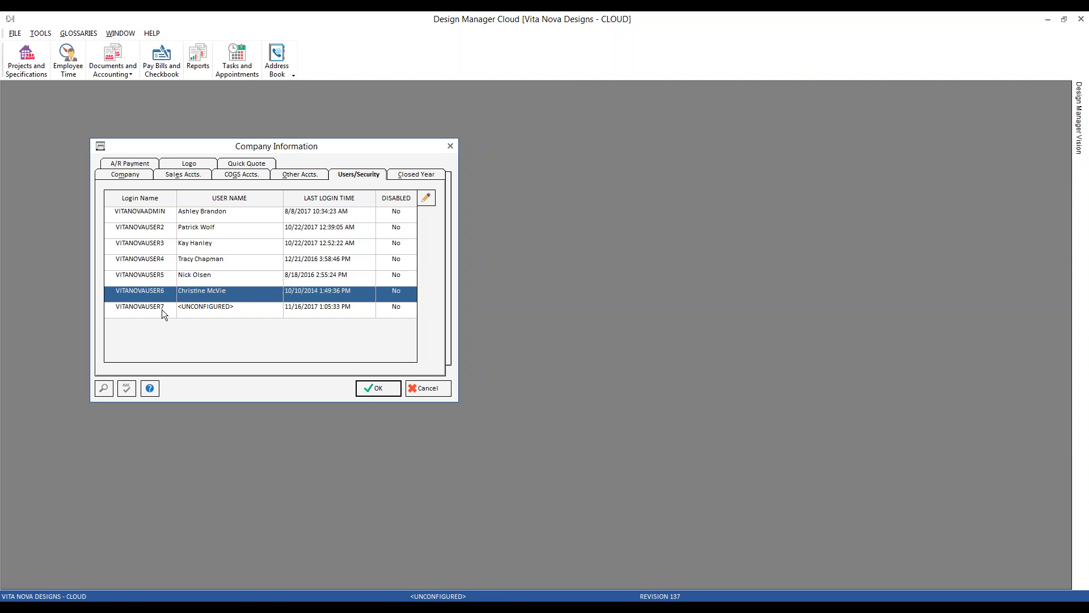
{"action": "left_click", "coordinate": [165, 312]}
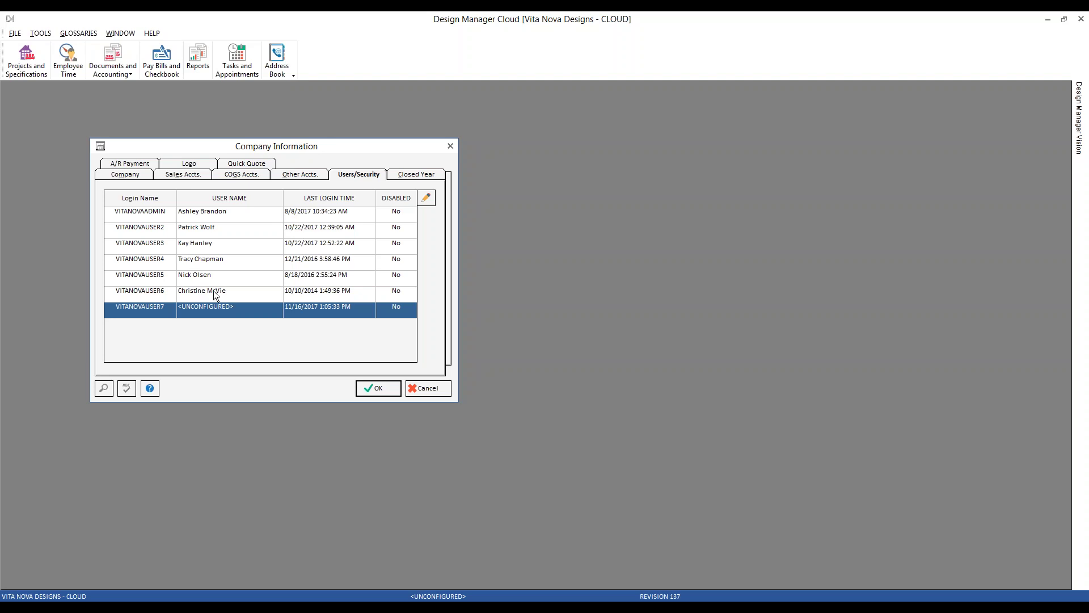
{"action": "left_click", "coordinate": [272, 295]}
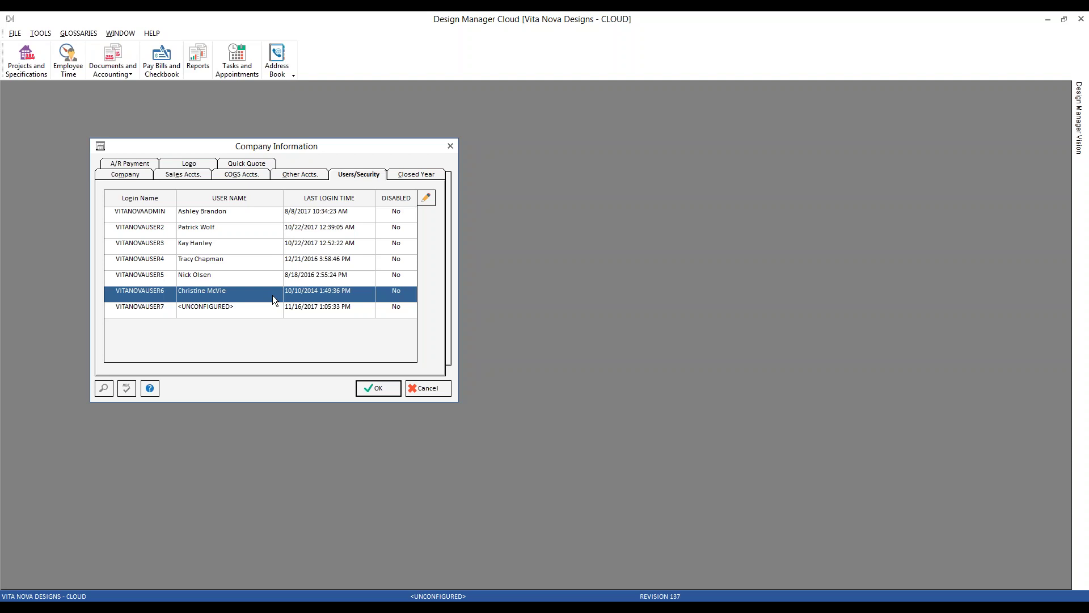
{"action": "left_click", "coordinate": [282, 311]}
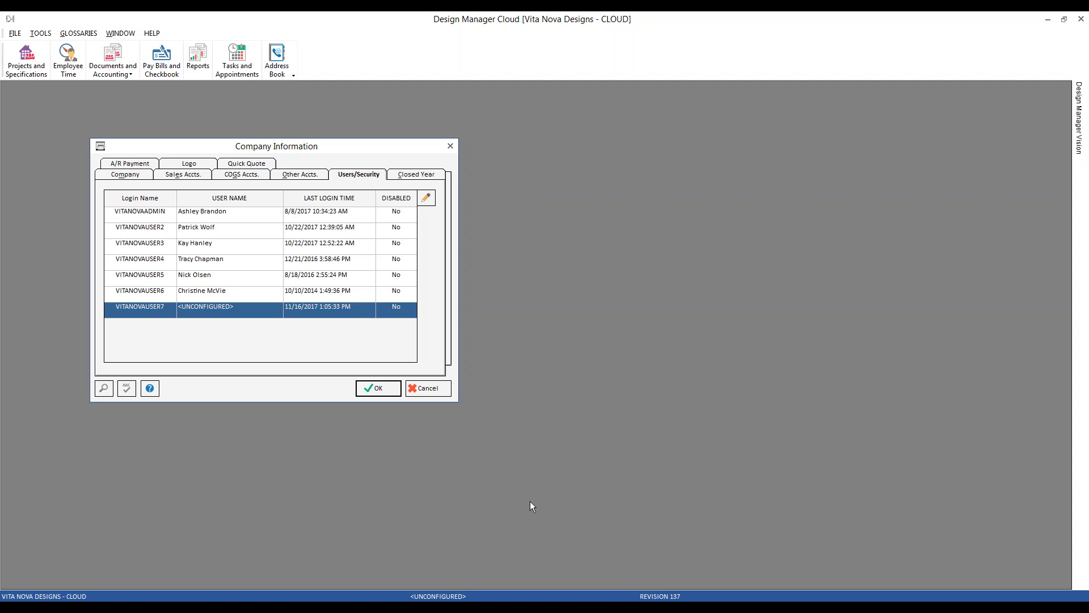
Step: View the Projects and Specifications and Documents and Accounting windows, and close both
{"action": "left_click", "coordinate": [23, 56]}
{"action": "left_click", "coordinate": [112, 55]}
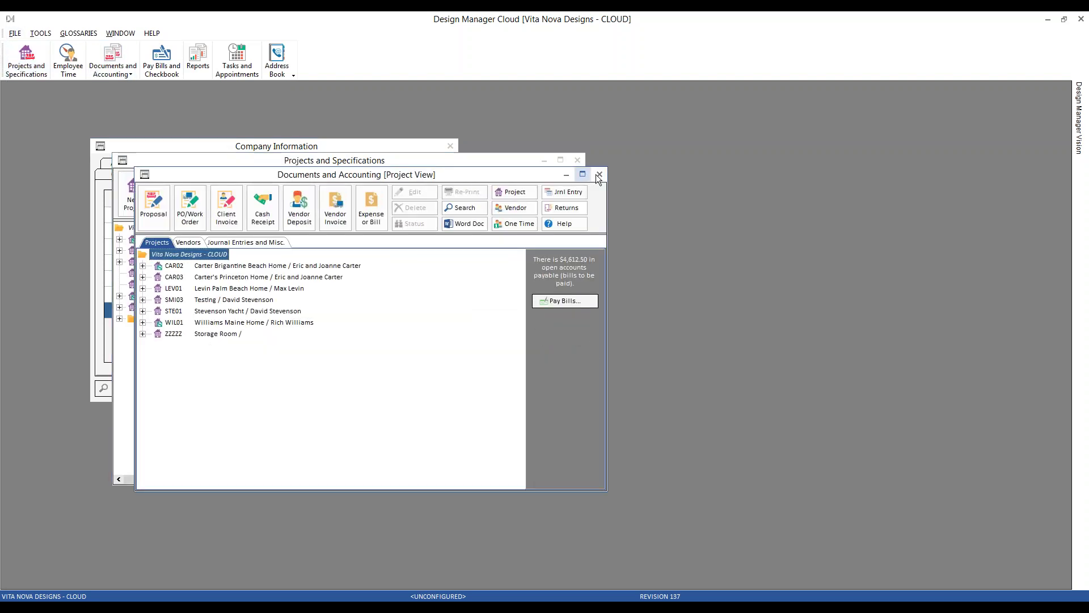
{"action": "left_click", "coordinate": [598, 176]}
{"action": "left_click", "coordinate": [577, 160]}
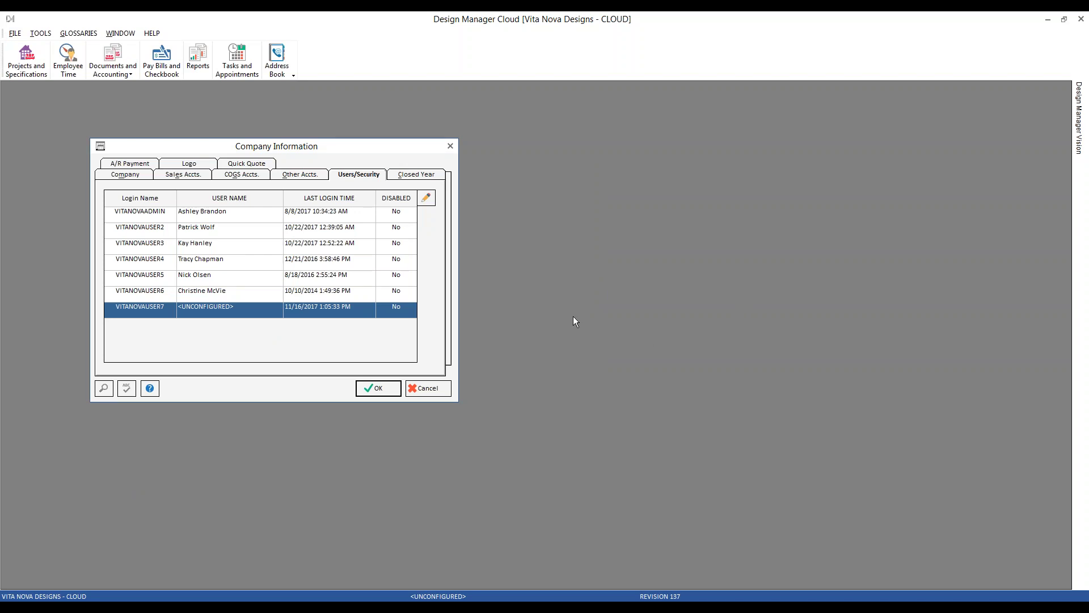
Step: Open the security record of the VITANOVAADMIN login to view its details and attributes, and cancel it
{"action": "left_click", "coordinate": [347, 219]}
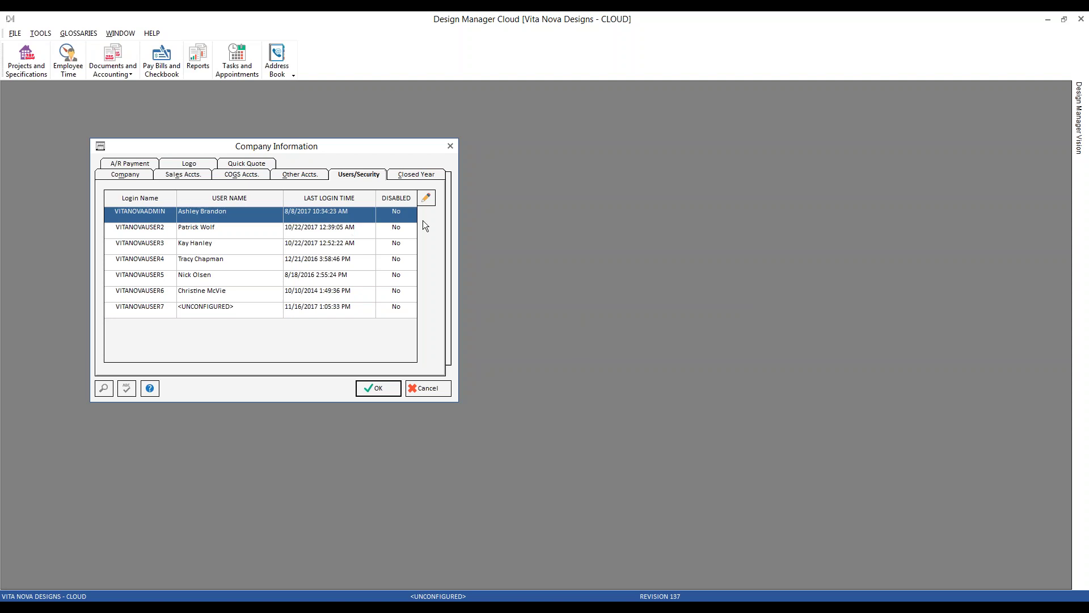
{"action": "left_click", "coordinate": [429, 202]}
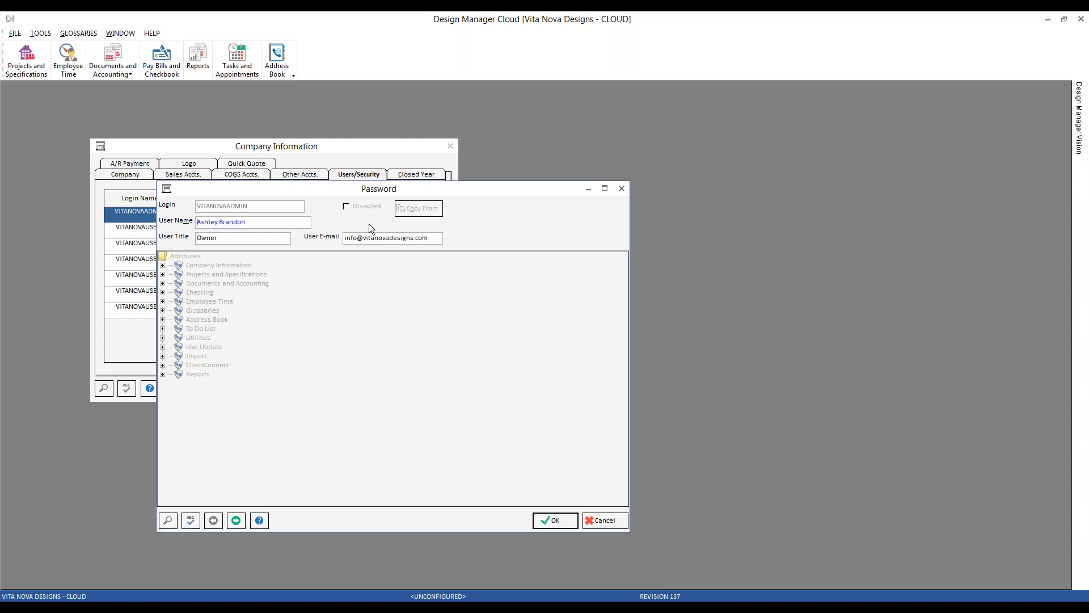
{"action": "left_click", "coordinate": [609, 522]}
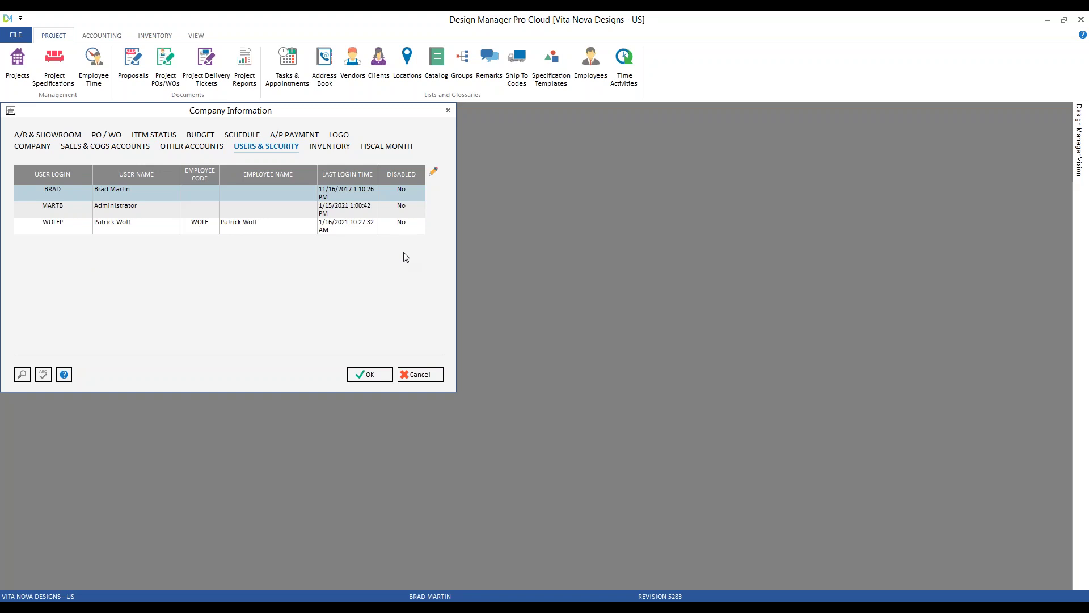
Step: Switch to Design Manager Pro Cloud and open the security record of the user linked to an employee code
{"action": "left_click", "coordinate": [231, 227]}
{"action": "left_click", "coordinate": [435, 172]}
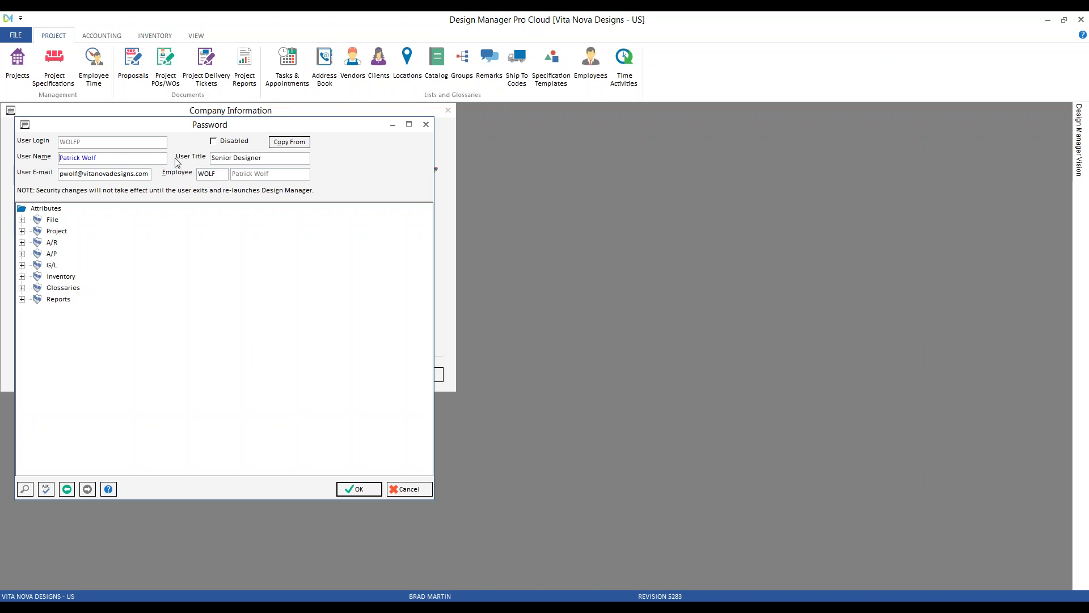
Step: Open the Address Book, tag the listed client and create an Elegant Letter for that contact in Word
{"action": "left_click", "coordinate": [326, 67]}
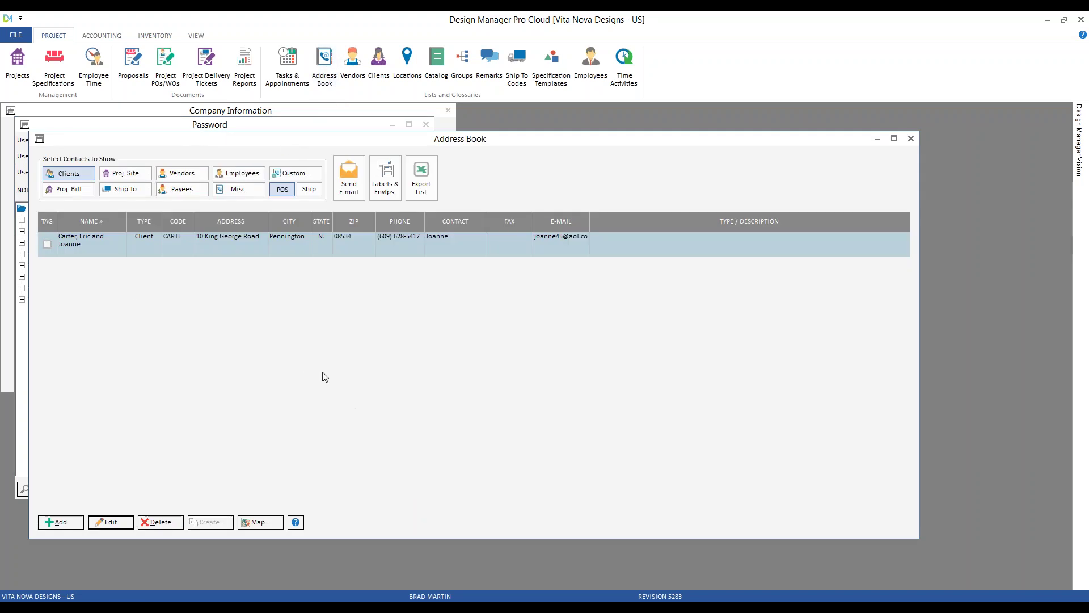
{"action": "left_click", "coordinate": [48, 245]}
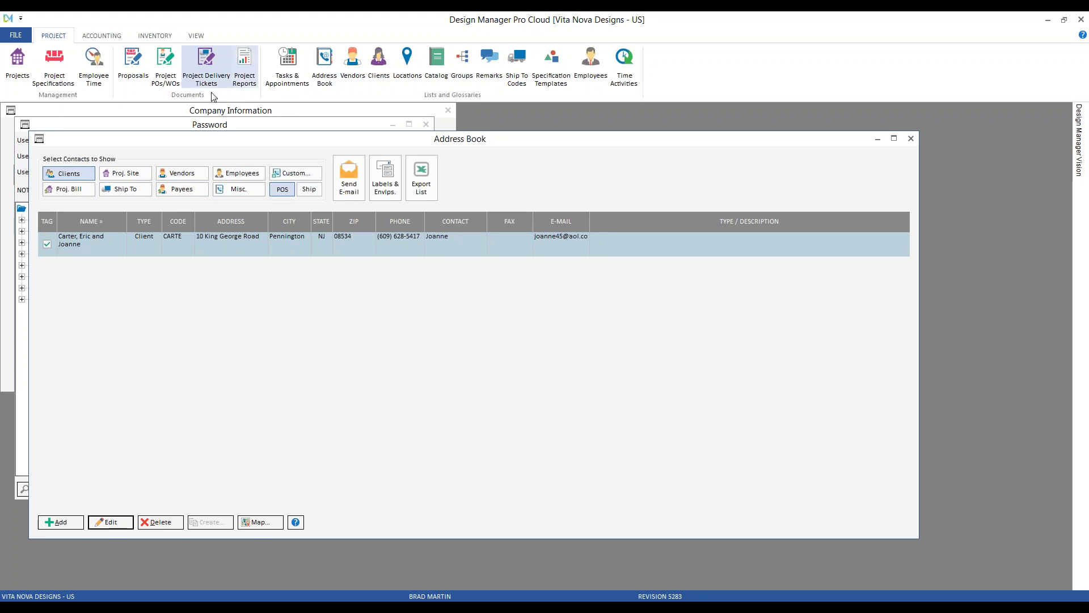
{"action": "left_click_drag", "start_coordinate": [212, 144], "coordinate": [266, 156]}
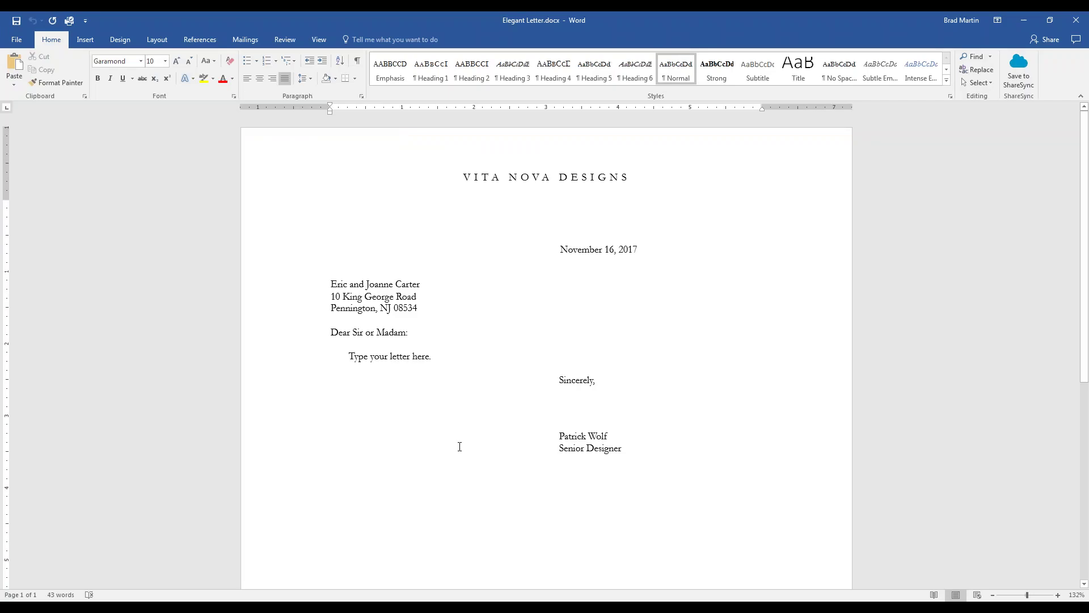
Step: Review the generated letter down to its signature block, and close the letter and the Address Book
{"action": "scroll", "coordinate": [459, 446], "scroll_direction": "down", "scroll_amount": 3}
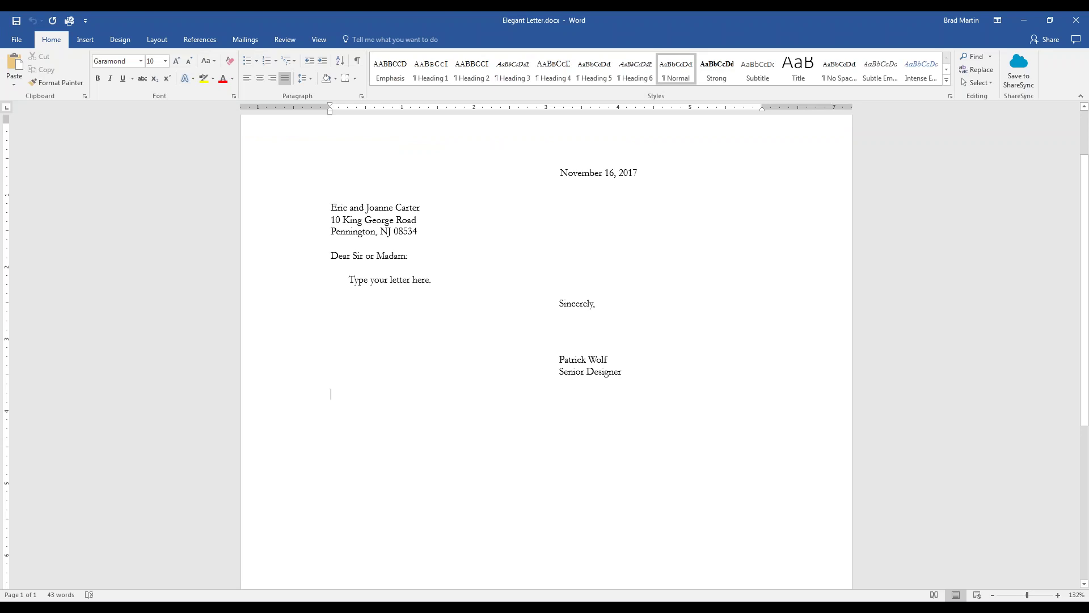
{"action": "left_click", "coordinate": [1076, 19]}
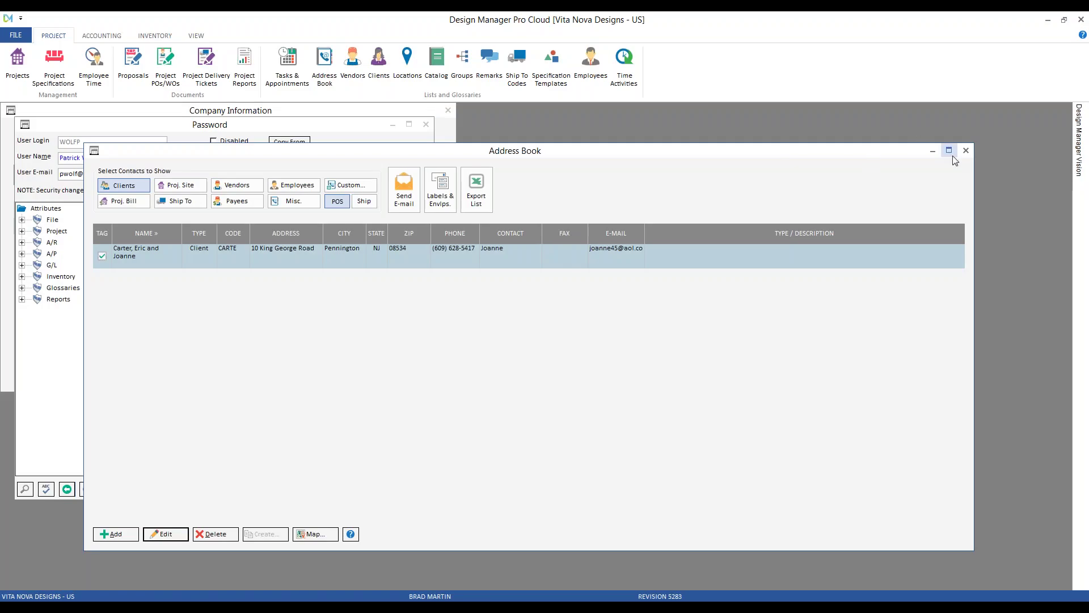
{"action": "left_click", "coordinate": [966, 150]}
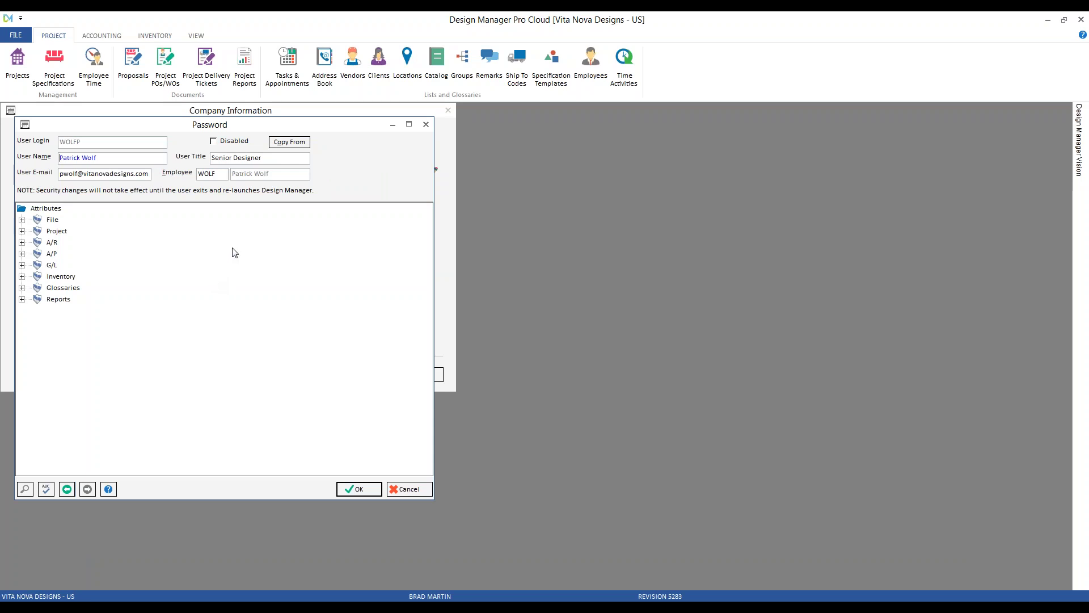
Step: Check the user's employee code and the Copy From prompt for access rights, and cancel out of the user record and company information
{"action": "left_click", "coordinate": [215, 173]}
{"action": "left_click", "coordinate": [305, 143]}
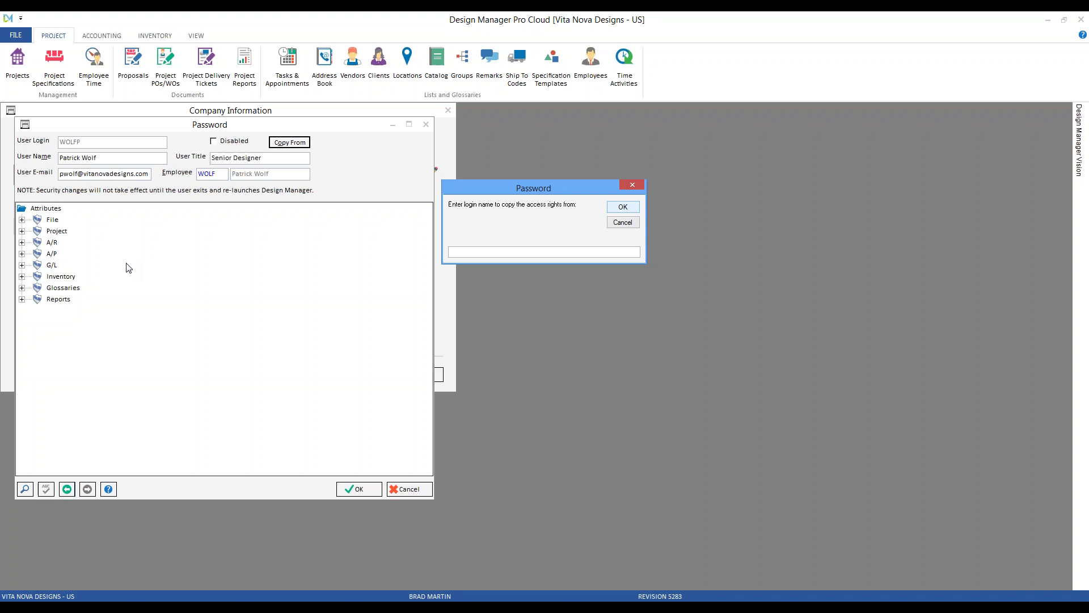
{"action": "left_click", "coordinate": [623, 222]}
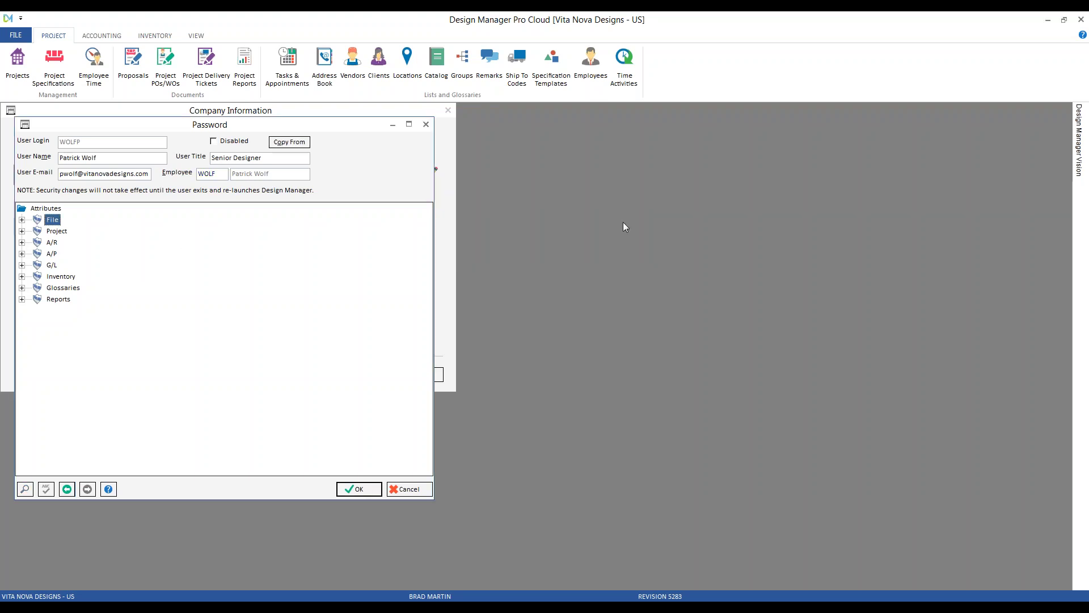
{"action": "left_click", "coordinate": [409, 489]}
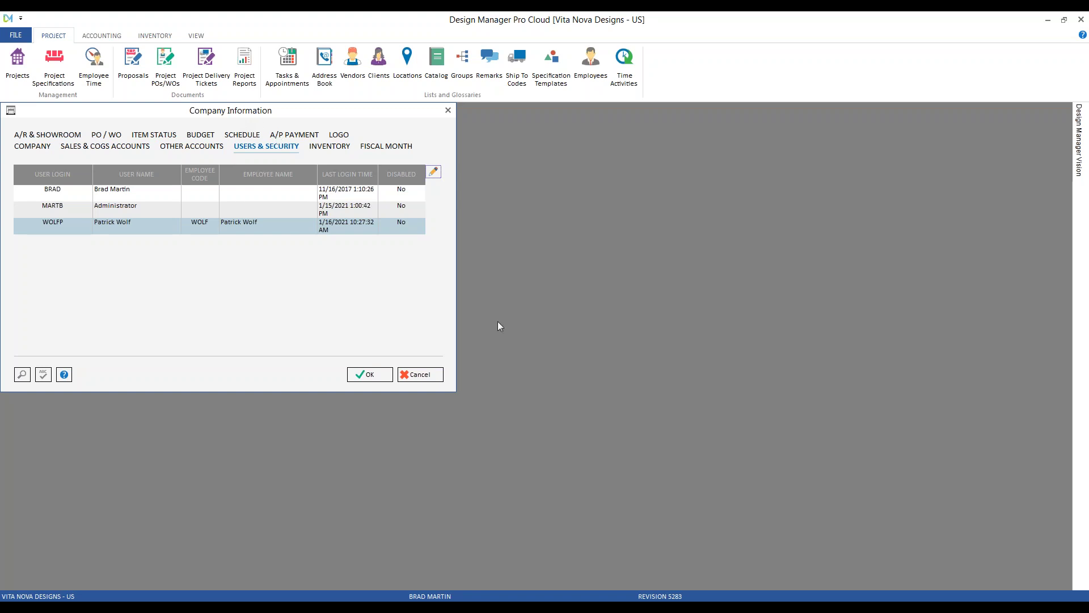
{"action": "left_click", "coordinate": [430, 377]}
Step: Open the User Settings and view the available toolbar styles under the visual settings
{"action": "left_click", "coordinate": [15, 35]}
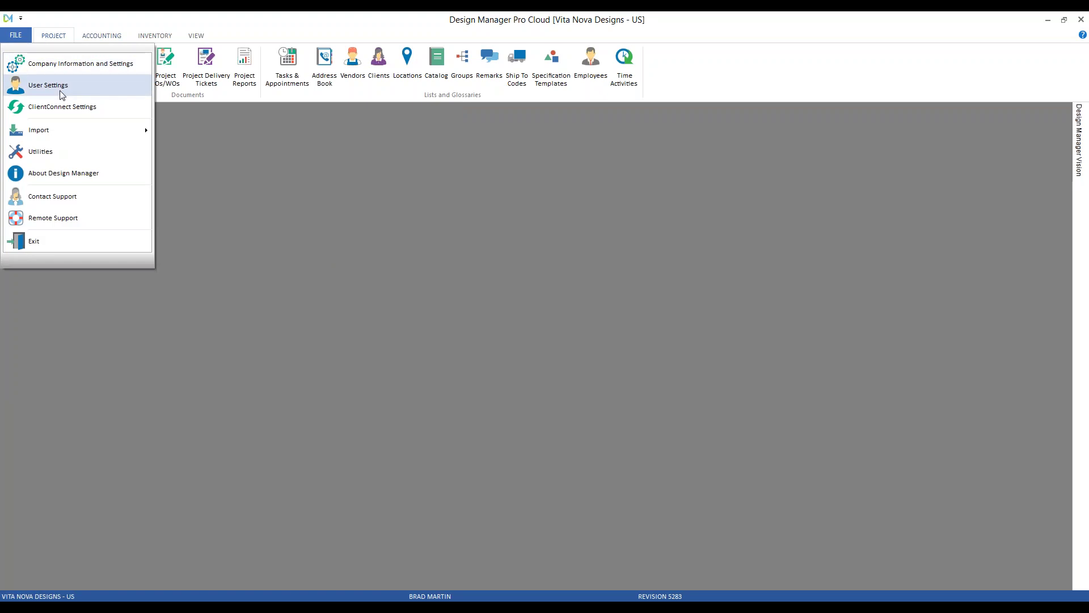
{"action": "left_click", "coordinate": [61, 88]}
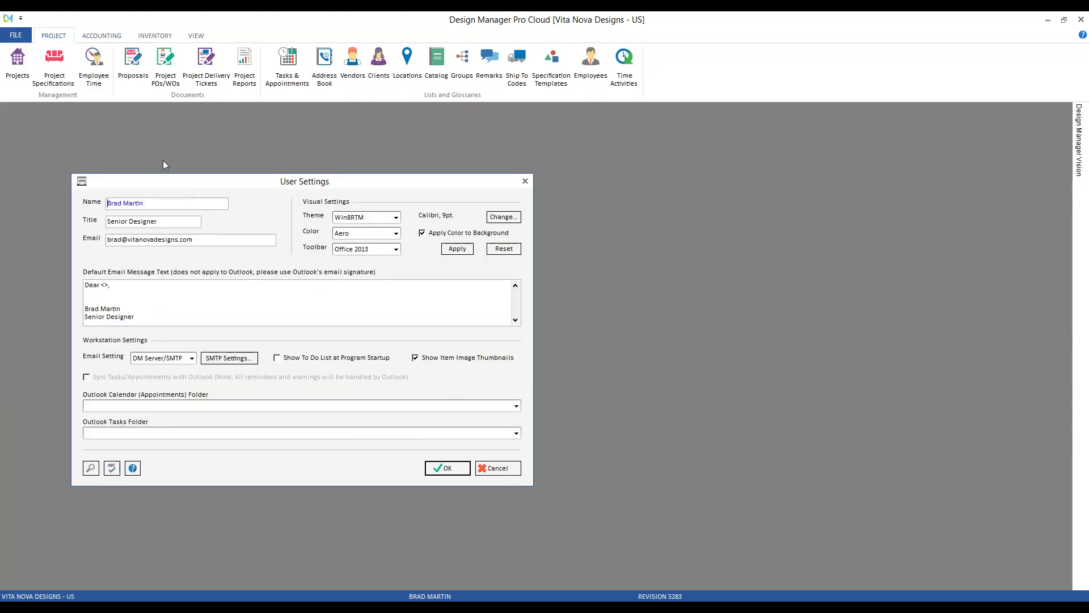
{"action": "left_click_drag", "start_coordinate": [154, 182], "coordinate": [133, 158]}
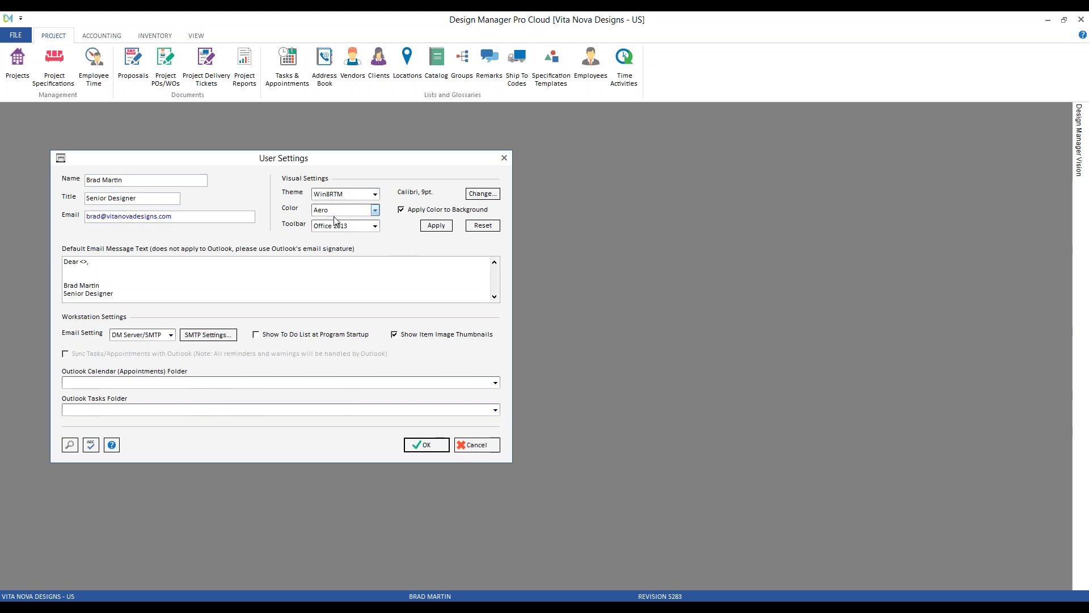
{"action": "left_click", "coordinate": [374, 227]}
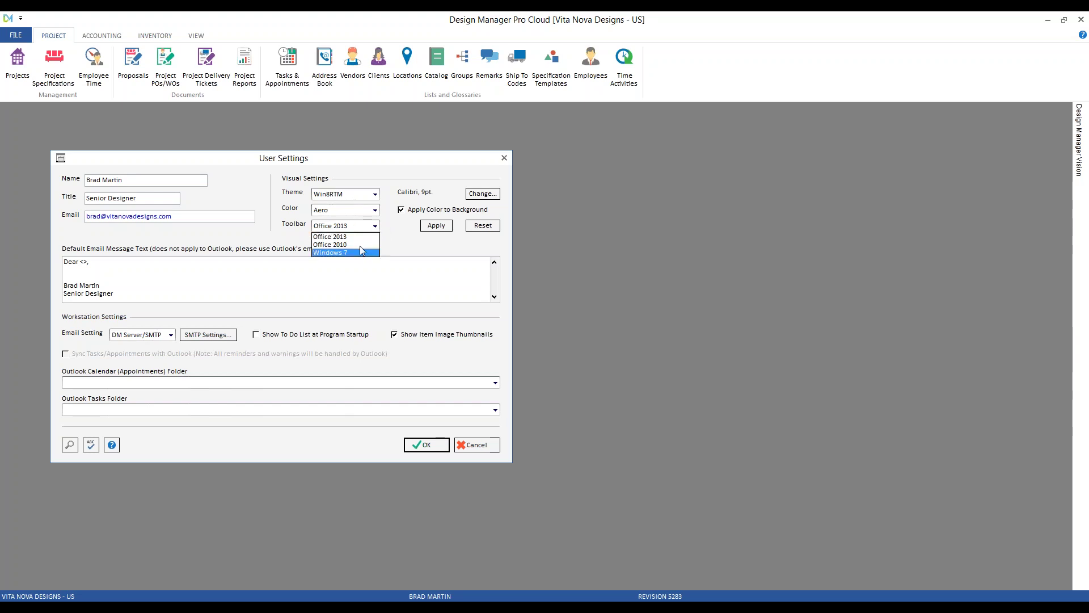
{"action": "left_click", "coordinate": [392, 242]}
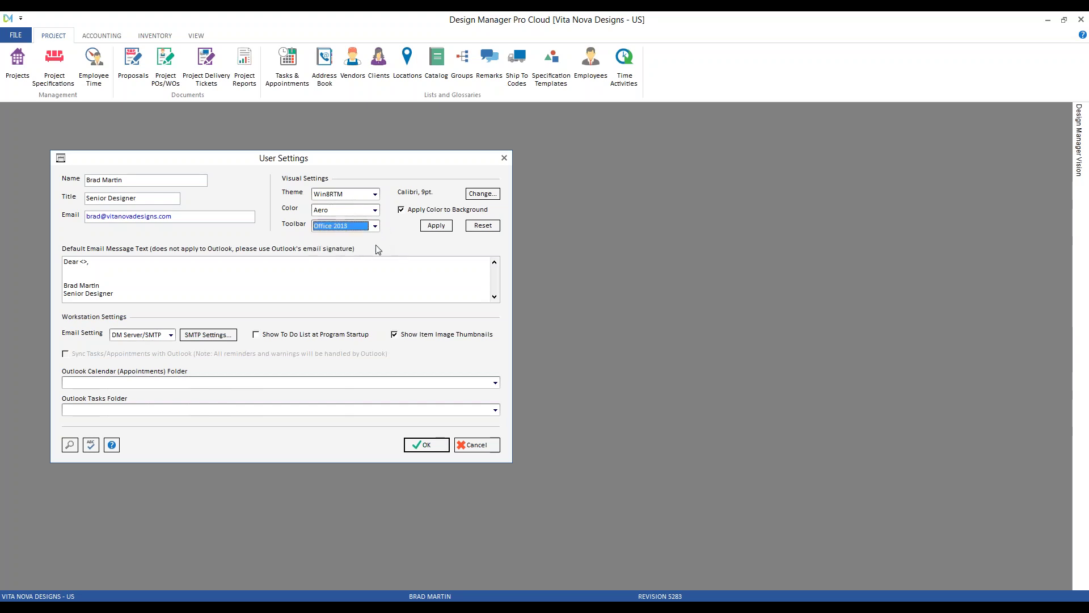
Step: View the project specifications, close them, and check the font options in the visual settings without changing the font
{"action": "left_click", "coordinate": [59, 71]}
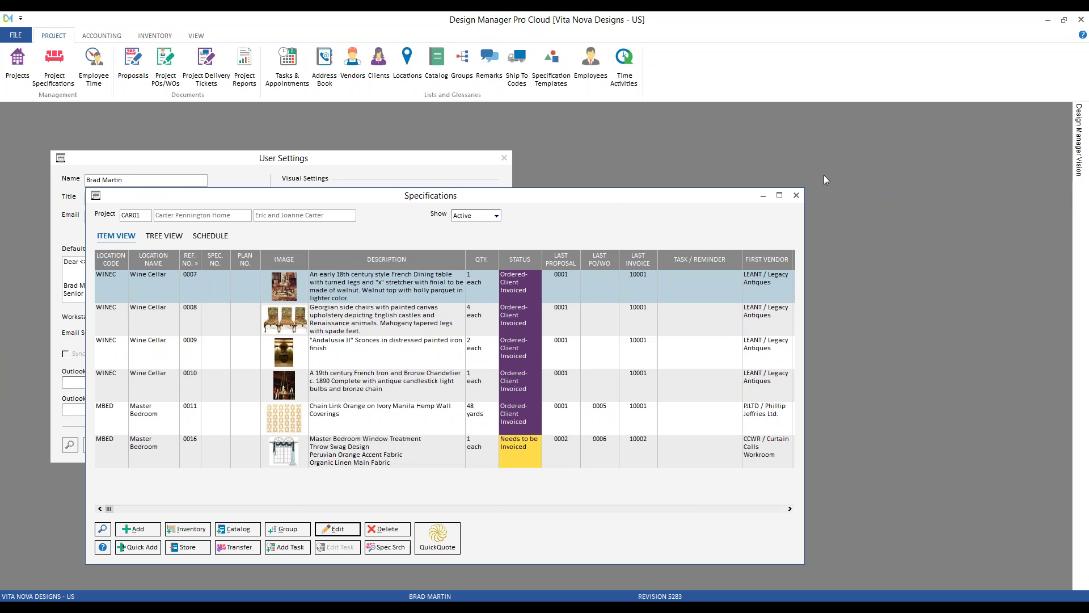
{"action": "left_click", "coordinate": [797, 196]}
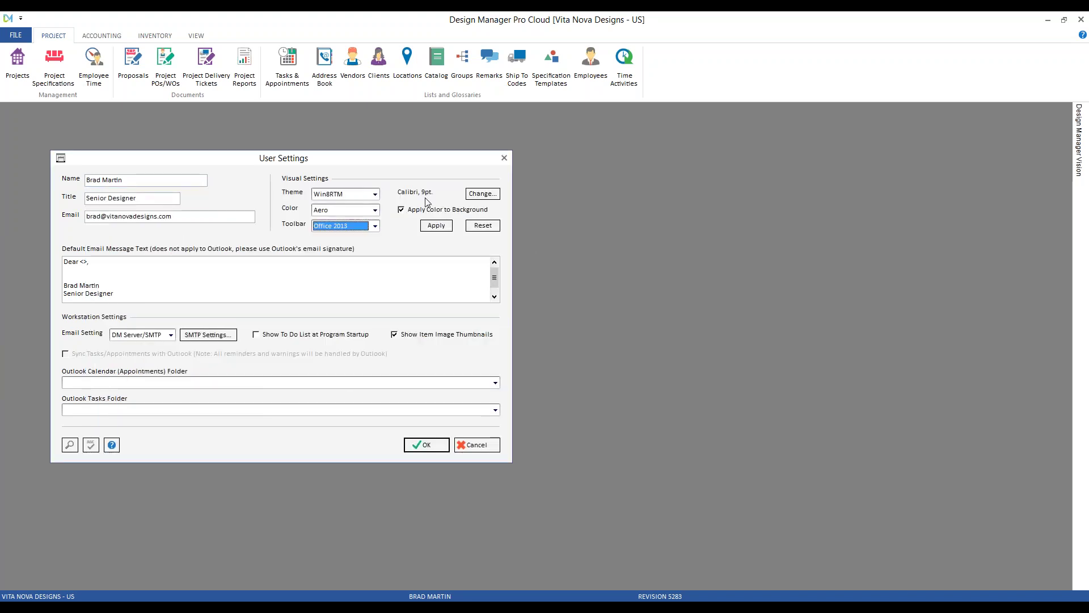
{"action": "left_click", "coordinate": [483, 194]}
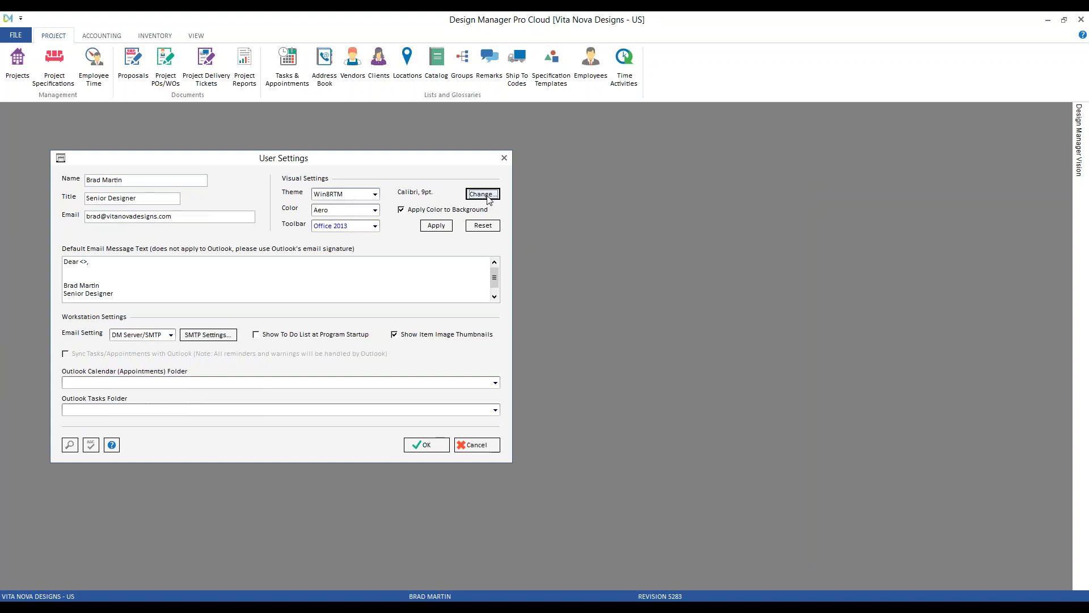
{"action": "left_click", "coordinate": [563, 269]}
{"action": "left_click", "coordinate": [578, 287]}
{"action": "left_click", "coordinate": [590, 357]}
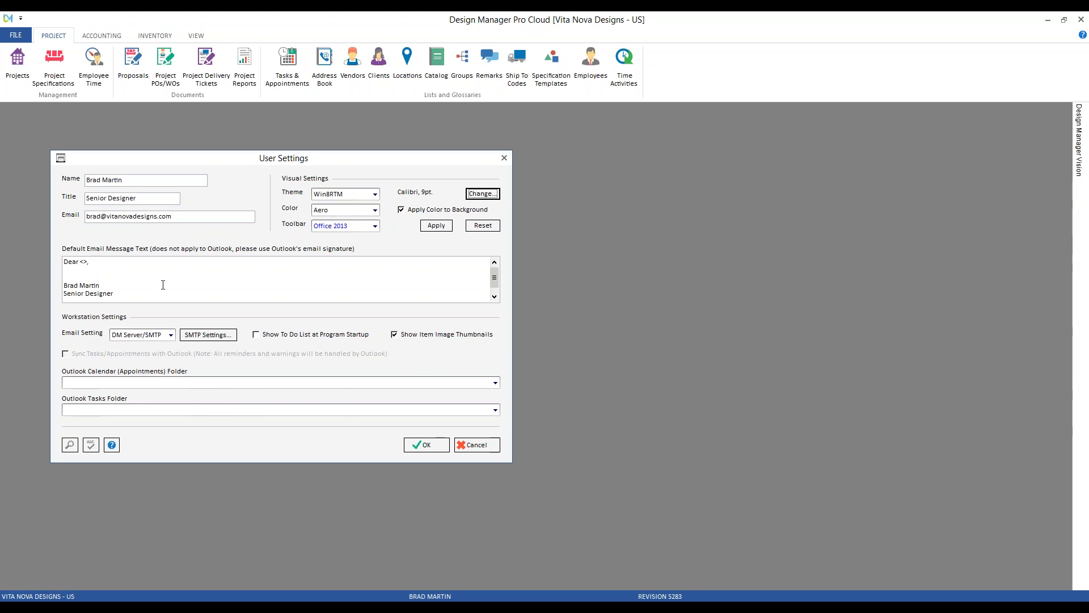
Step: Review the default email message text and the SMTP settings, and cancel out of the SMTP settings
{"action": "left_click", "coordinate": [83, 262]}
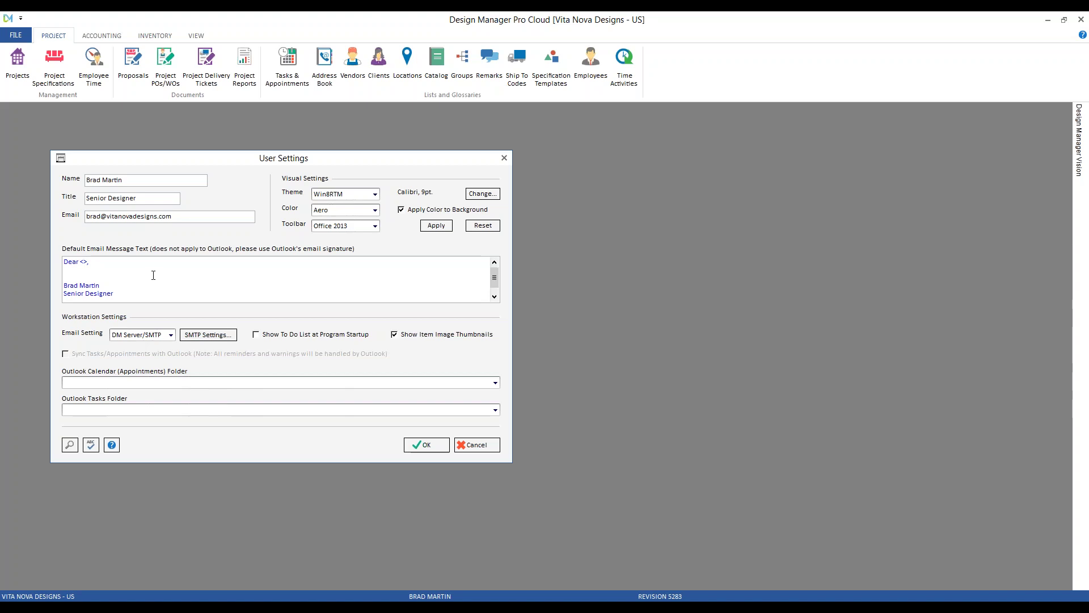
{"action": "left_click", "coordinate": [122, 286]}
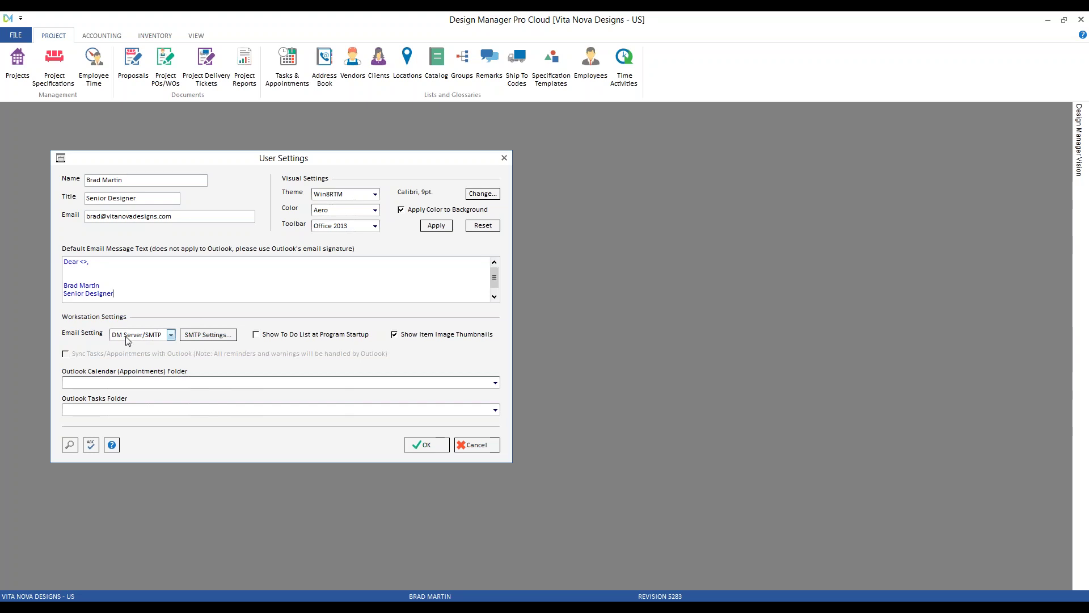
{"action": "left_click", "coordinate": [203, 343]}
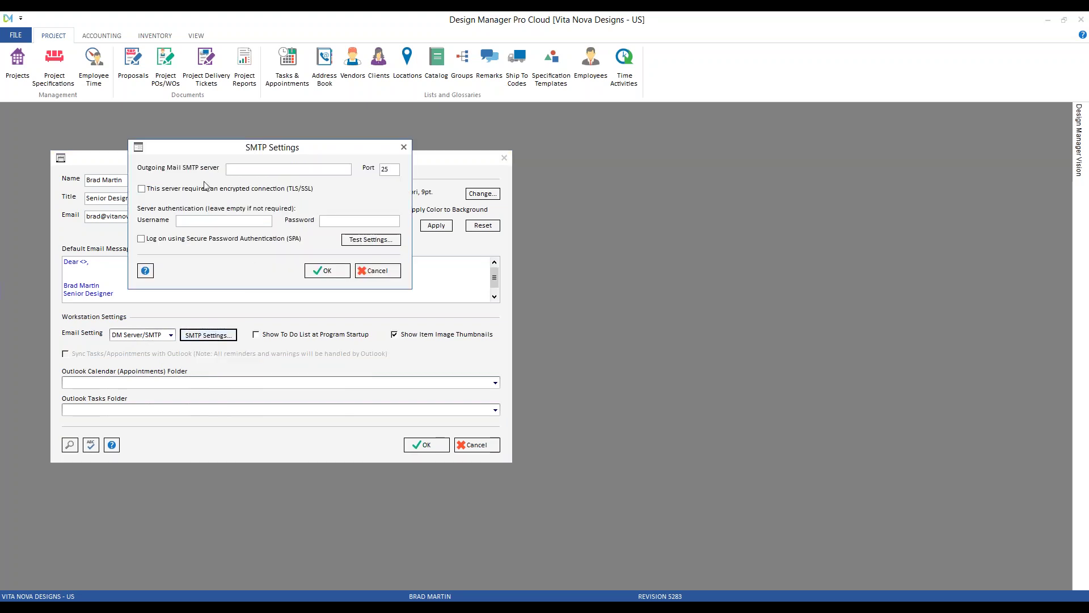
{"action": "left_click", "coordinate": [388, 275]}
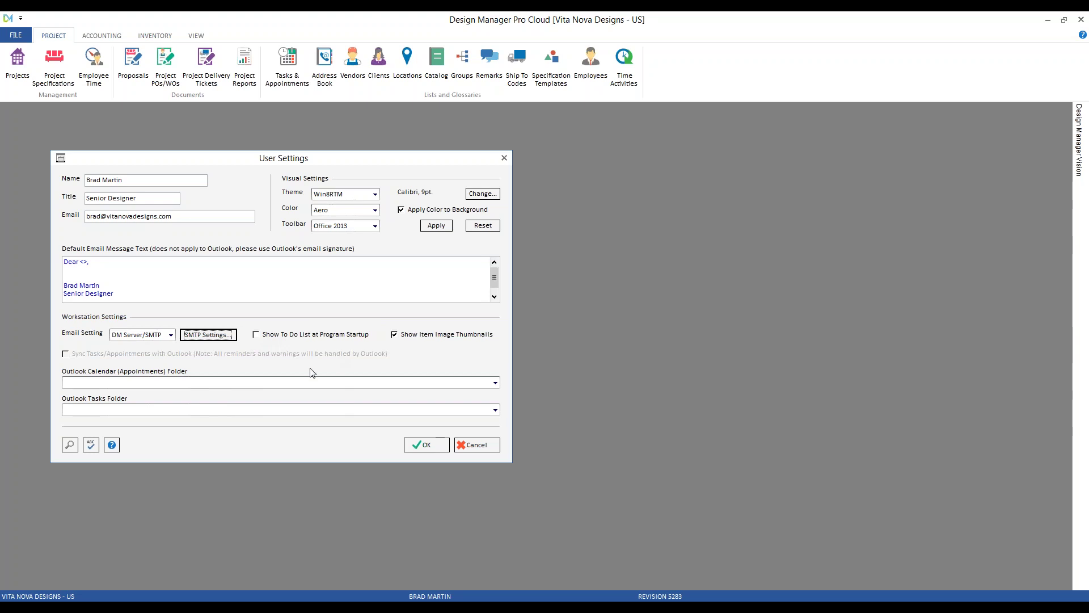
Step: View the to-do list and the item image thumbnails in the project specifications, and cancel out of the User Settings
{"action": "left_click", "coordinate": [297, 66]}
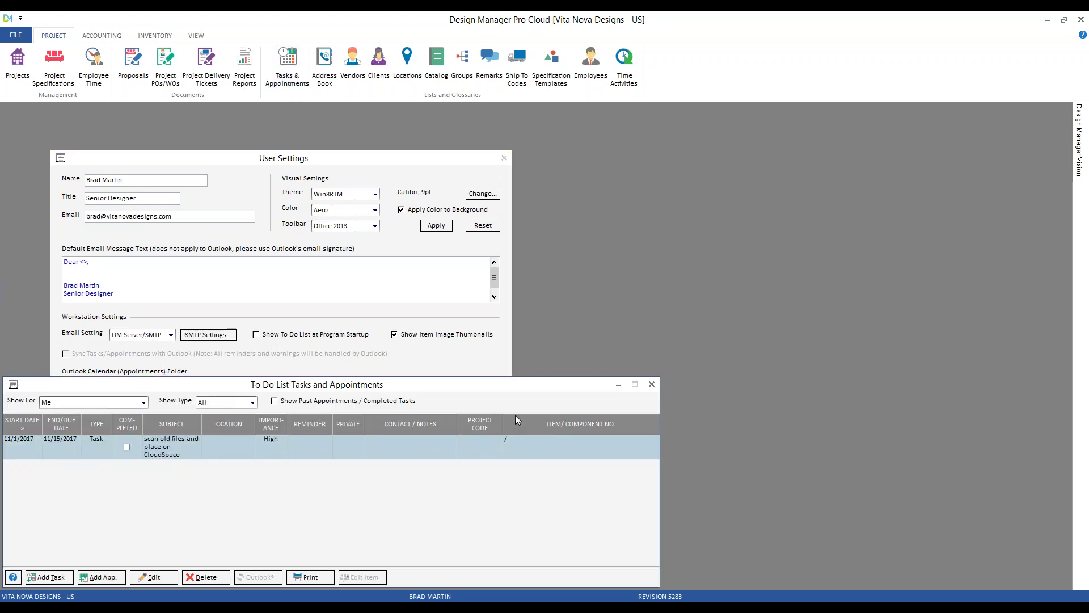
{"action": "left_click", "coordinate": [651, 385]}
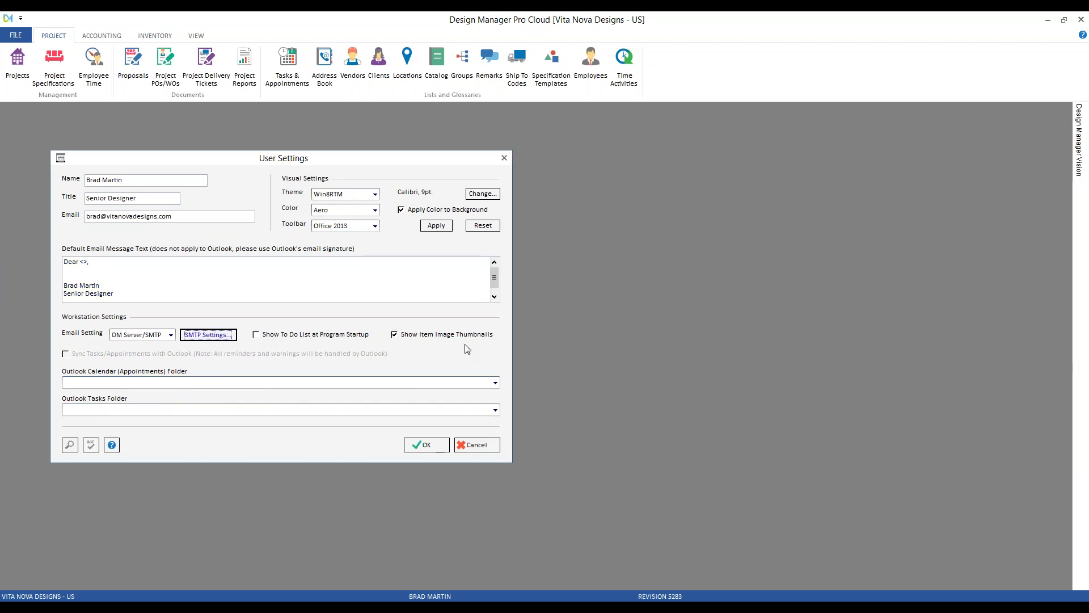
{"action": "left_click", "coordinate": [54, 67]}
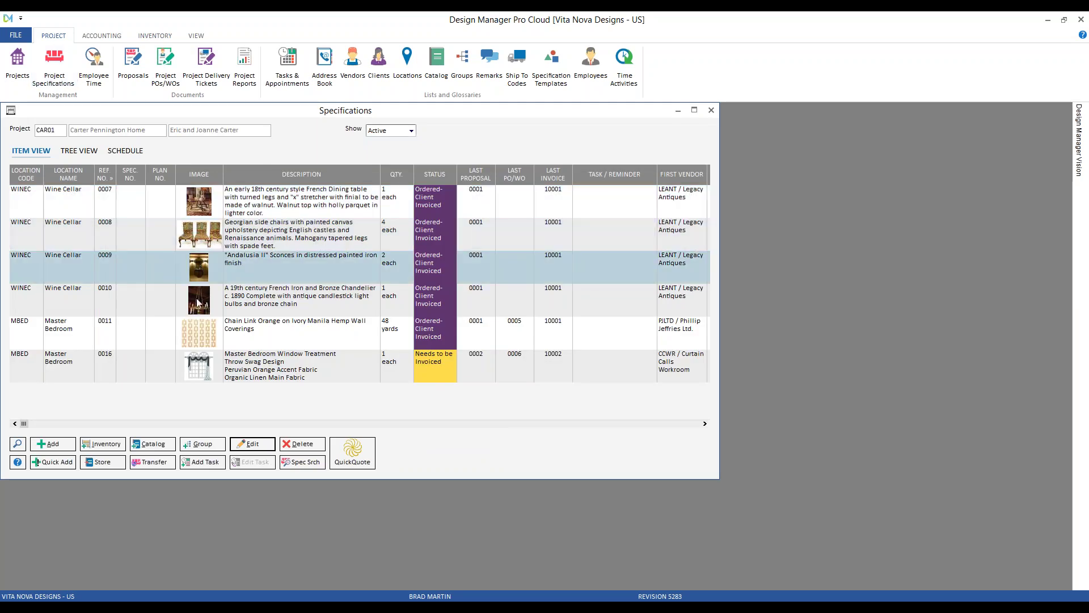
{"action": "left_click", "coordinate": [203, 365]}
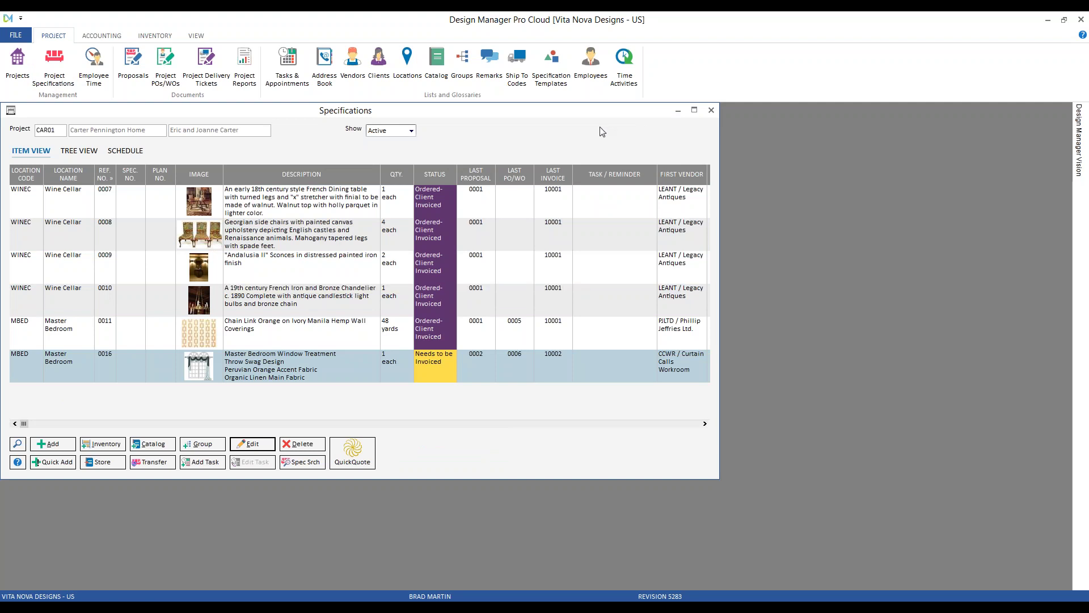
{"action": "left_click_drag", "start_coordinate": [543, 111], "coordinate": [640, 165]}
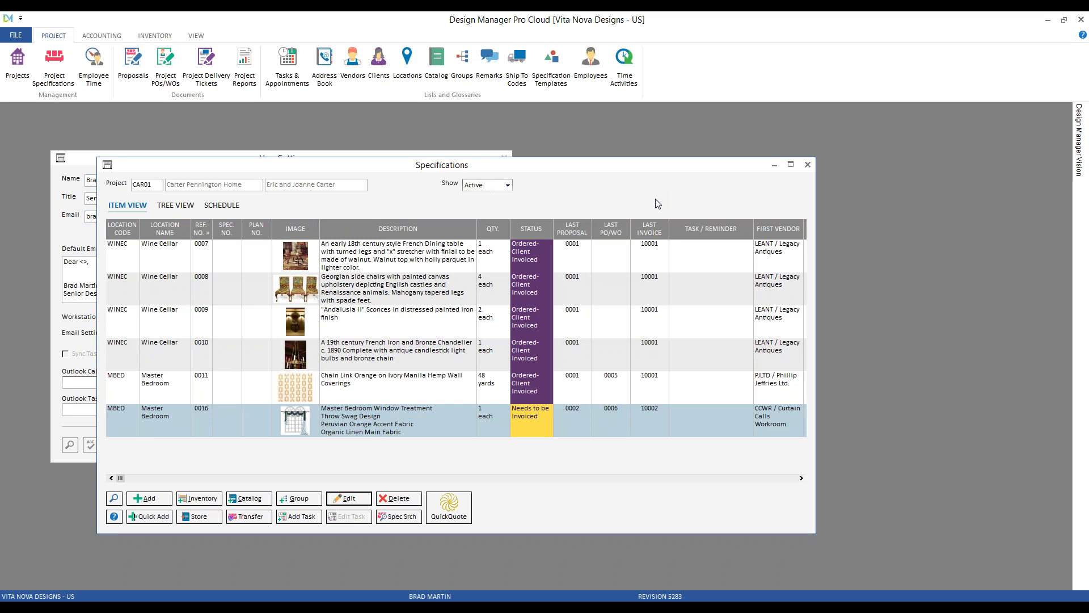
{"action": "left_click", "coordinate": [808, 166]}
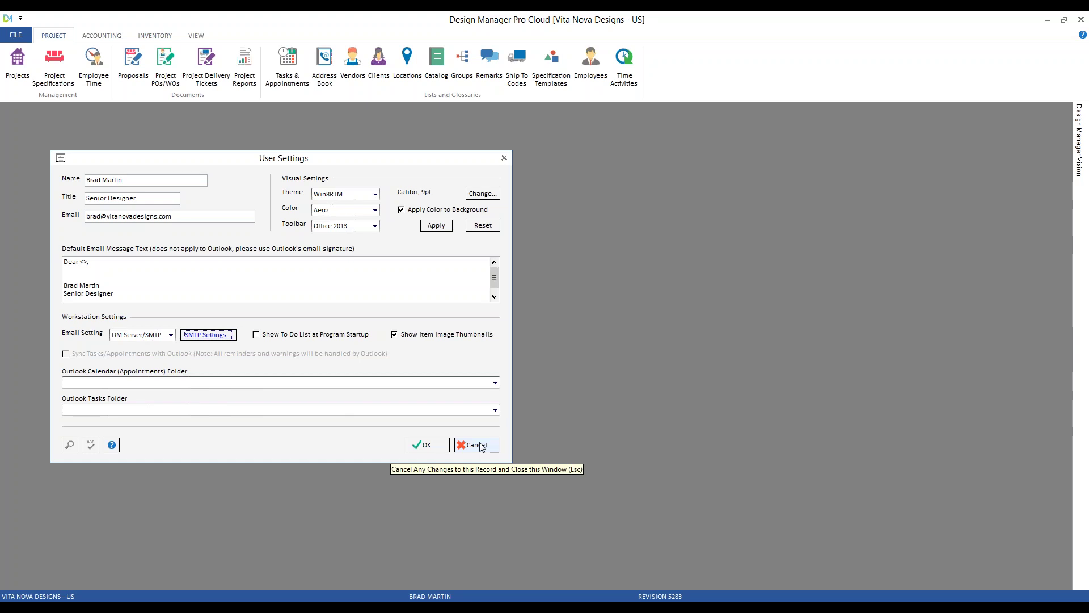
{"action": "left_click", "coordinate": [481, 446]}
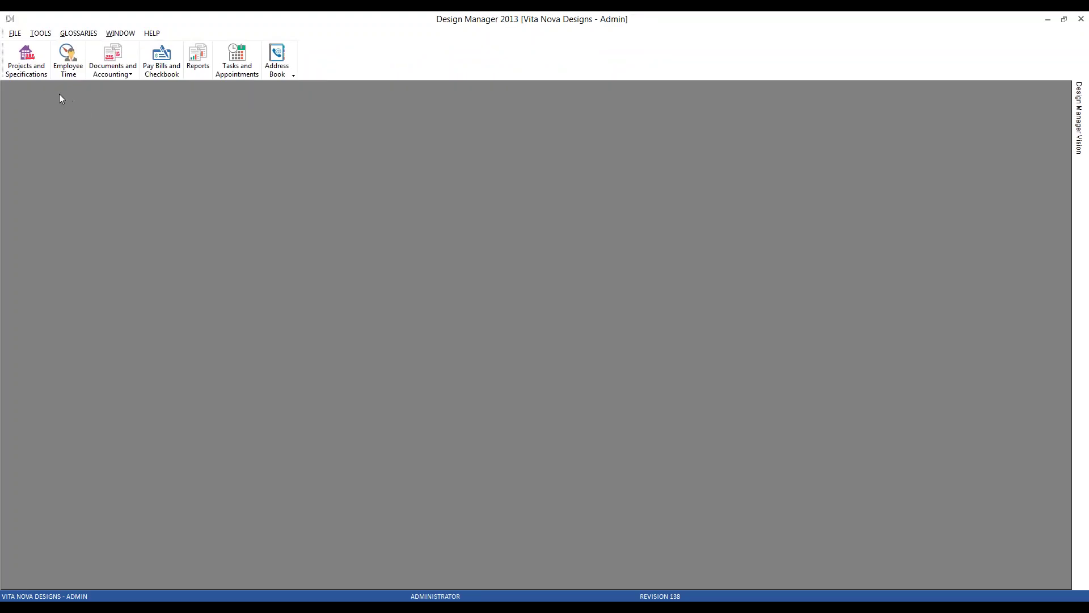
Step: In Design Manager 2013, open the Company Information's password list and the last listed user's record
{"action": "left_click", "coordinate": [15, 33]}
{"action": "left_click", "coordinate": [142, 198]}
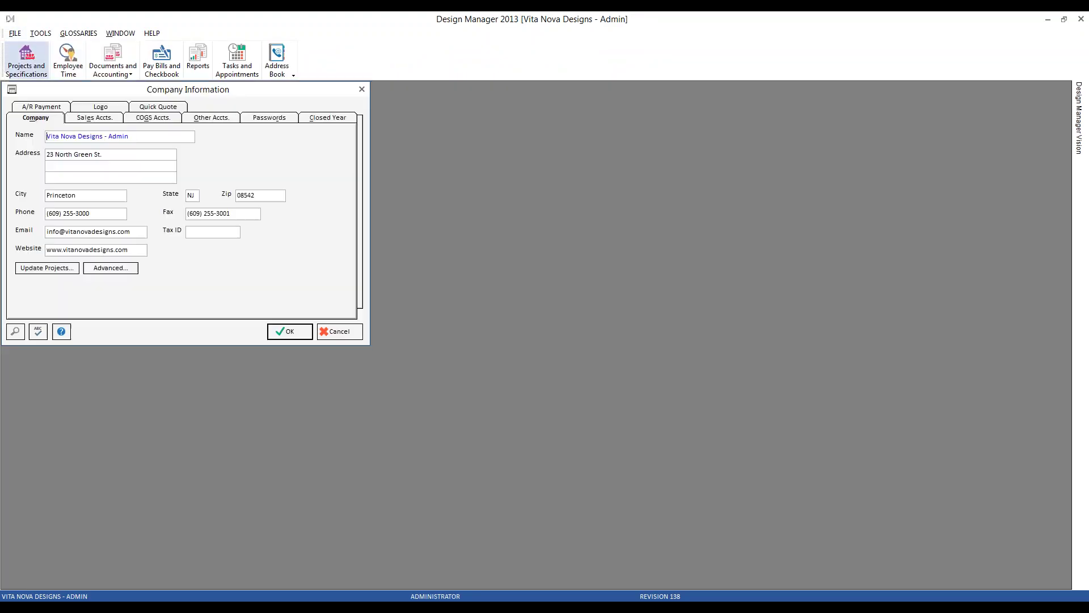
{"action": "left_click", "coordinate": [290, 121]}
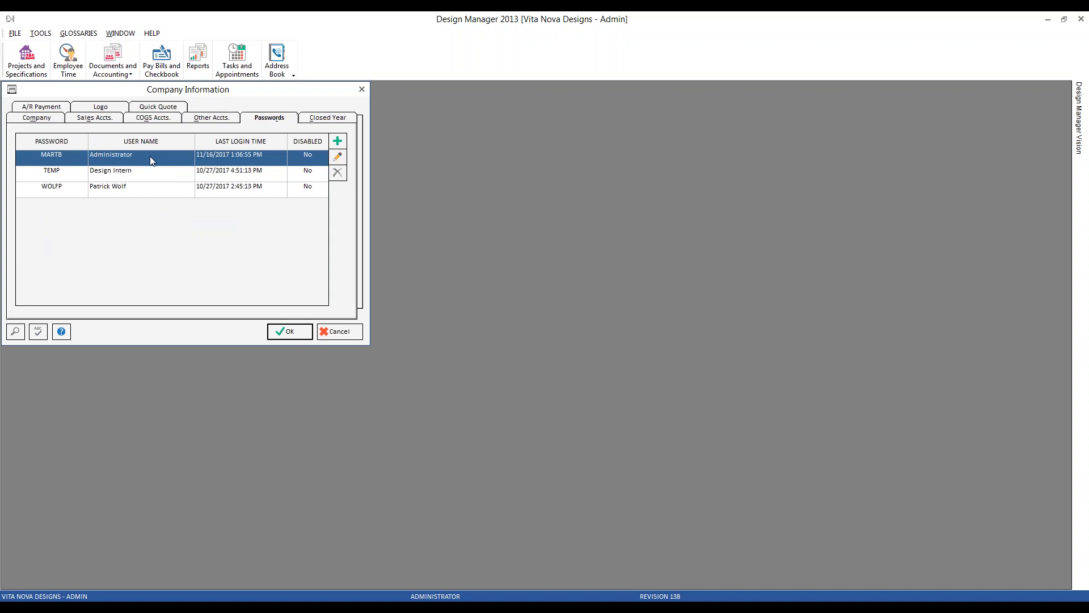
{"action": "left_click", "coordinate": [124, 196]}
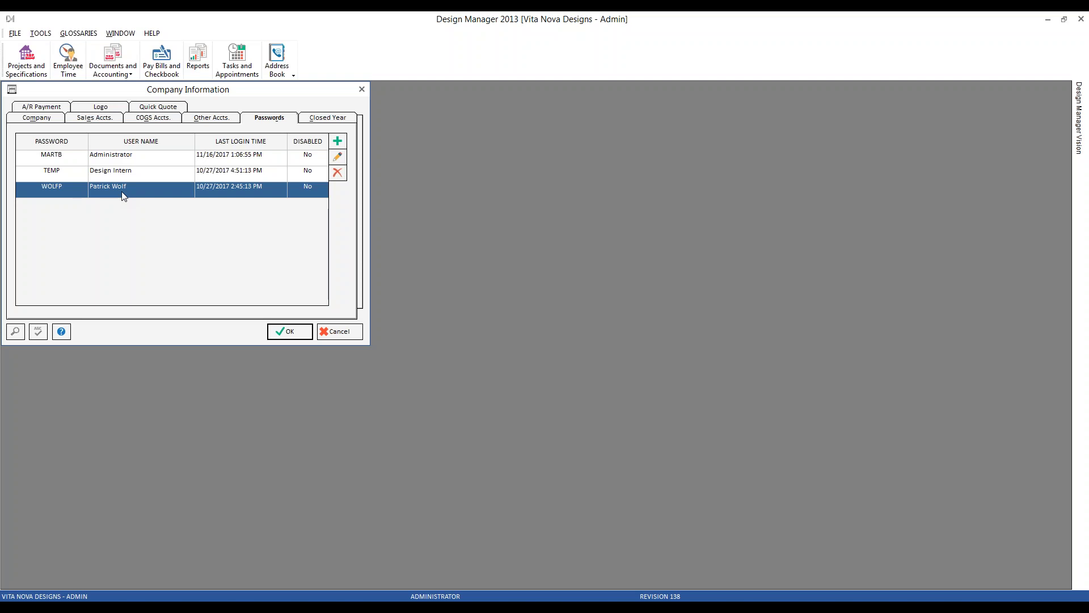
{"action": "double_click", "coordinate": [124, 196]}
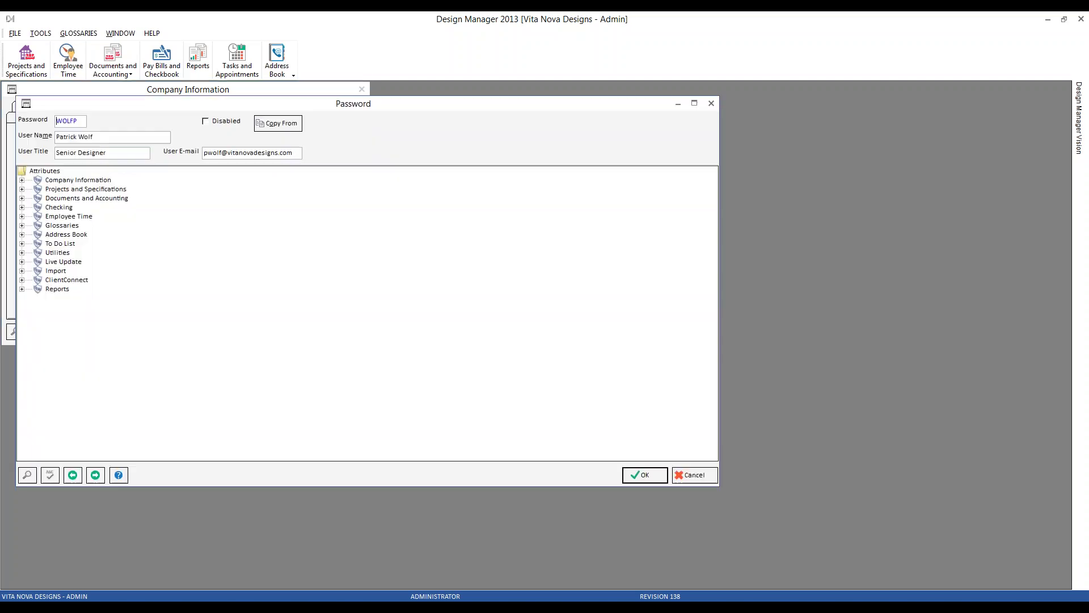
Step: Examine the user's access rights for Company Information, Projects and Specifications, and Documents and Accounting, and cancel out of the record
{"action": "left_click", "coordinate": [24, 180]}
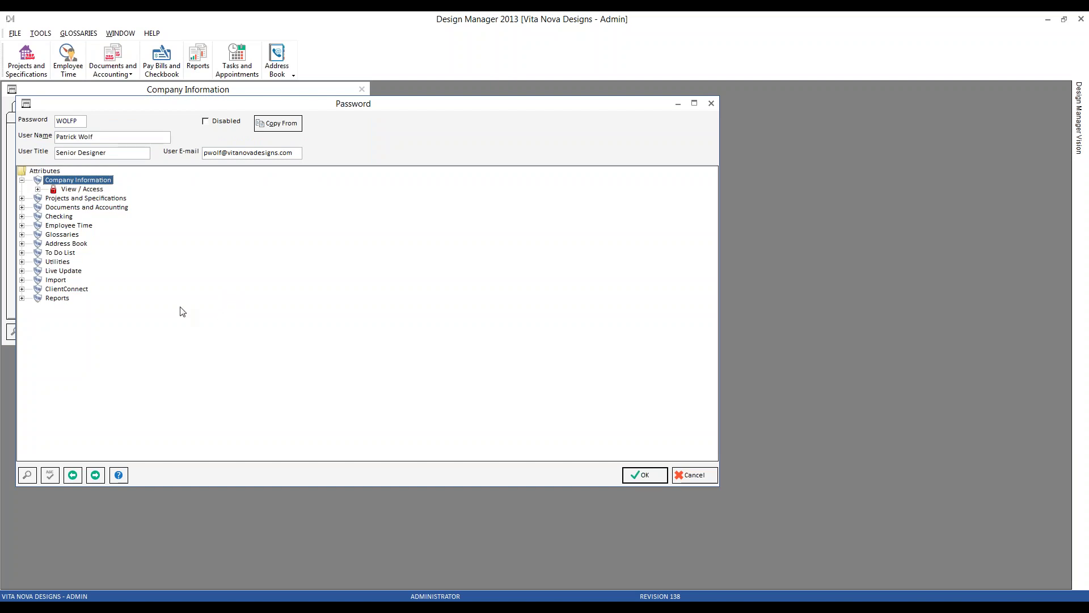
{"action": "left_click", "coordinate": [21, 198]}
{"action": "left_click", "coordinate": [38, 207]}
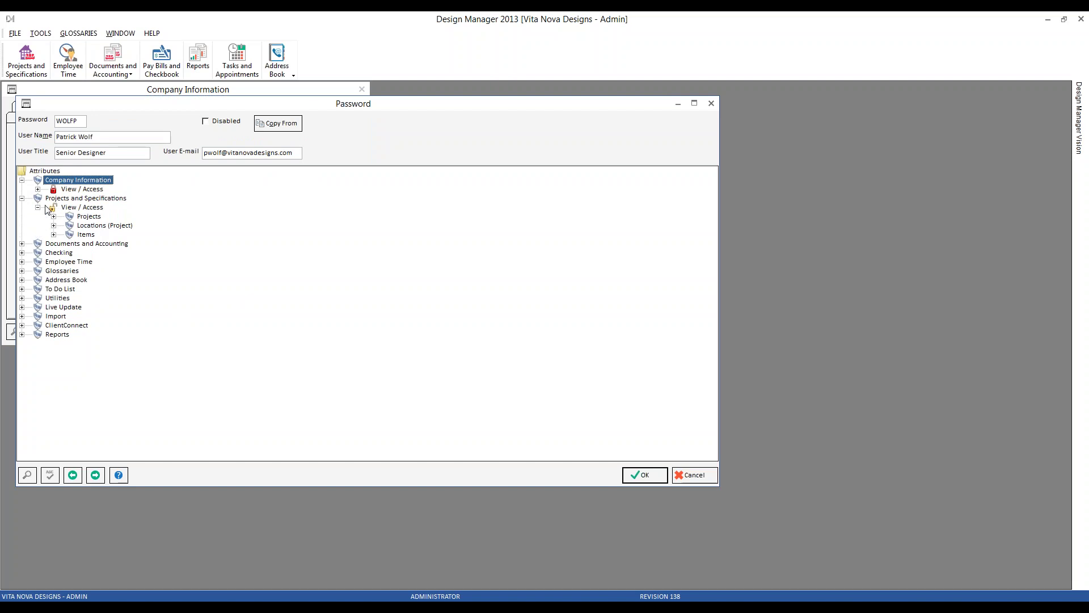
{"action": "left_click", "coordinate": [54, 216]}
{"action": "left_click", "coordinate": [69, 225]}
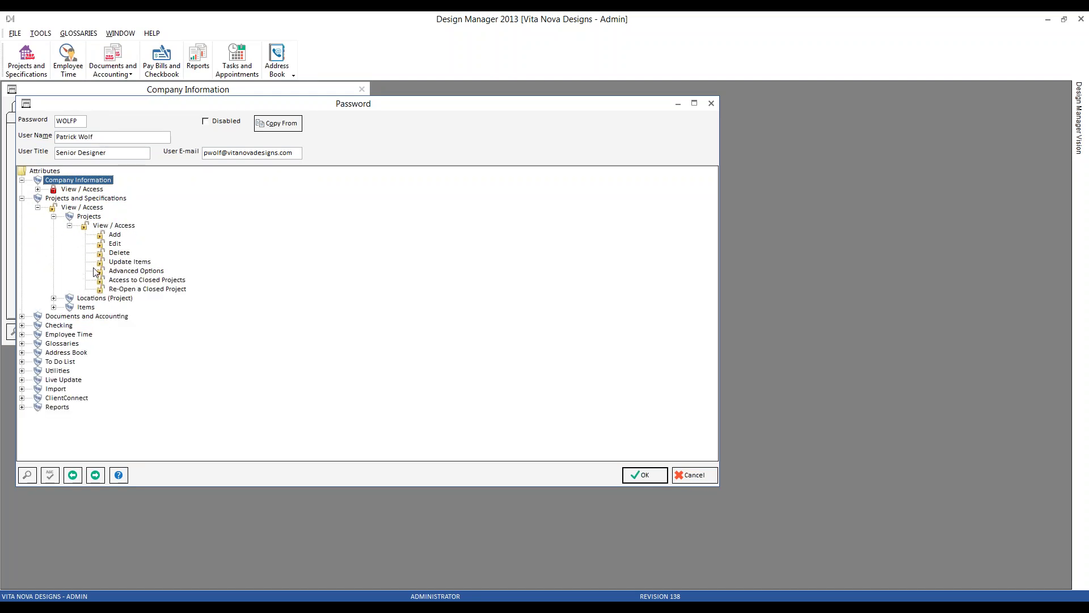
{"action": "left_click", "coordinate": [21, 316]}
{"action": "left_click", "coordinate": [38, 325]}
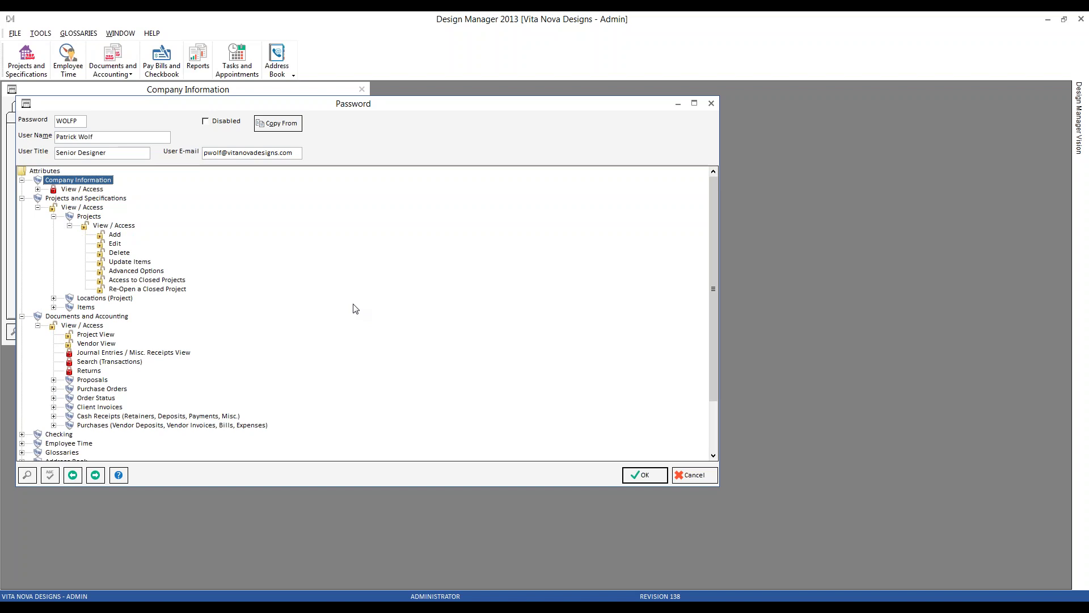
{"action": "left_click", "coordinate": [684, 477]}
Step: Open the Design Intern user record and examine its access rights for Projects and for Documents and Accounting
{"action": "left_click", "coordinate": [178, 178]}
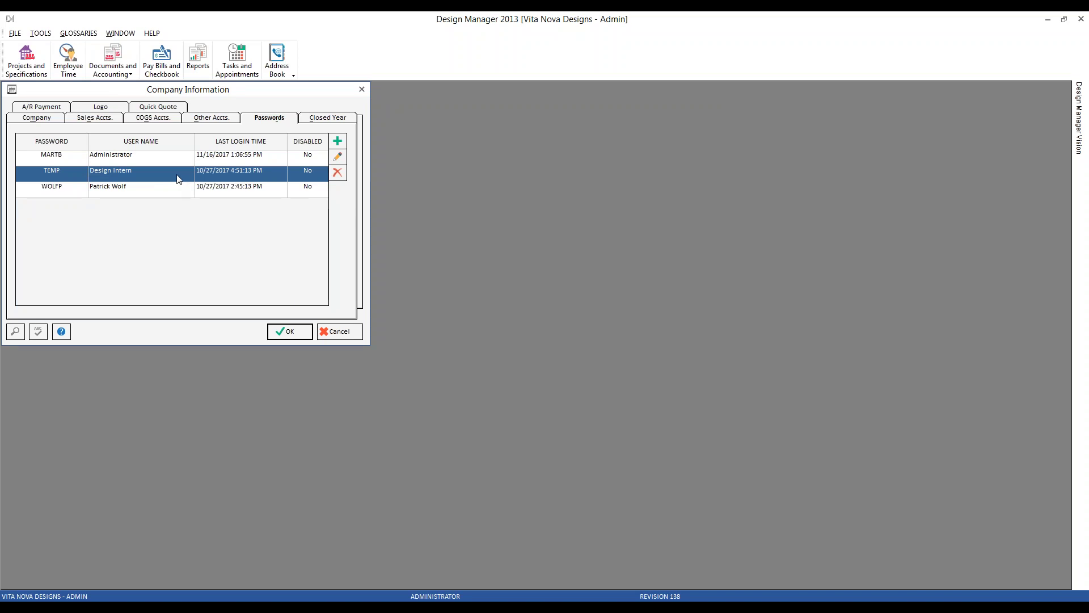
{"action": "double_click", "coordinate": [178, 180]}
{"action": "left_click", "coordinate": [50, 217]}
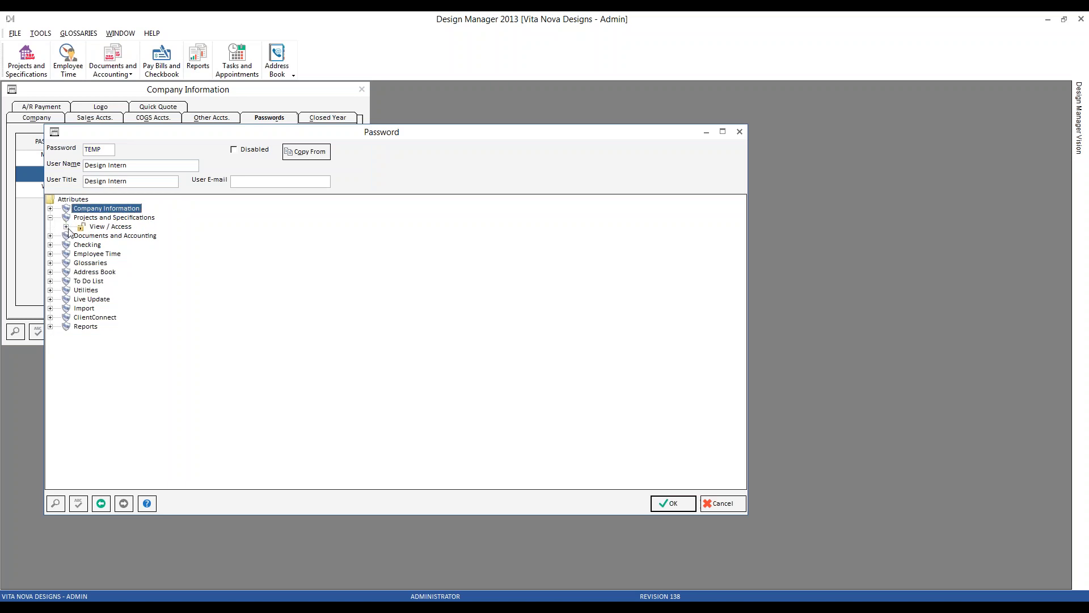
{"action": "left_click", "coordinate": [66, 226]}
{"action": "left_click", "coordinate": [82, 236]}
{"action": "left_click", "coordinate": [98, 244]}
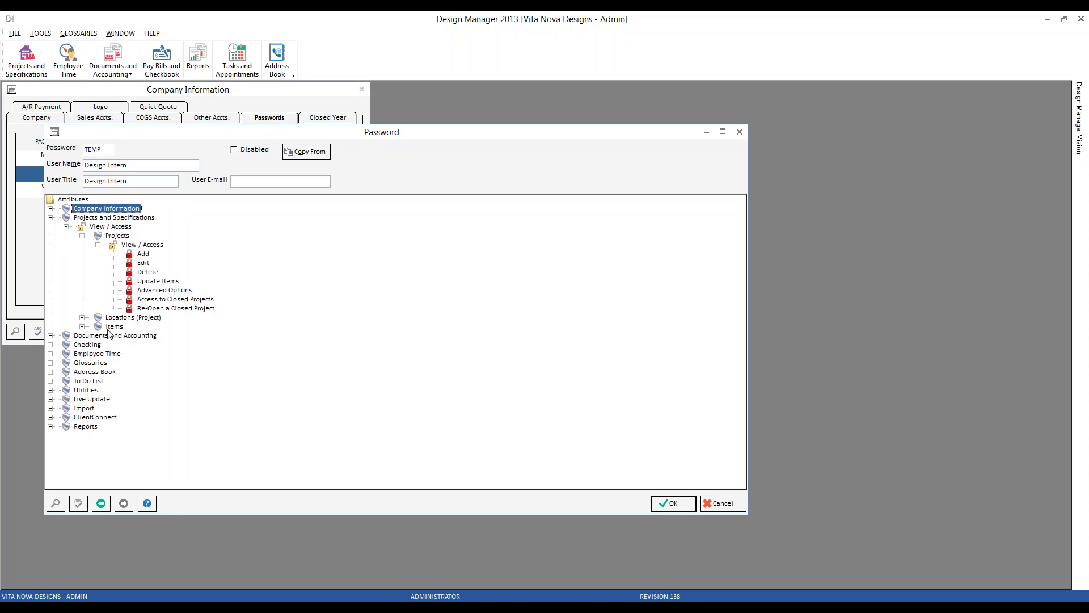
{"action": "left_click", "coordinate": [50, 336]}
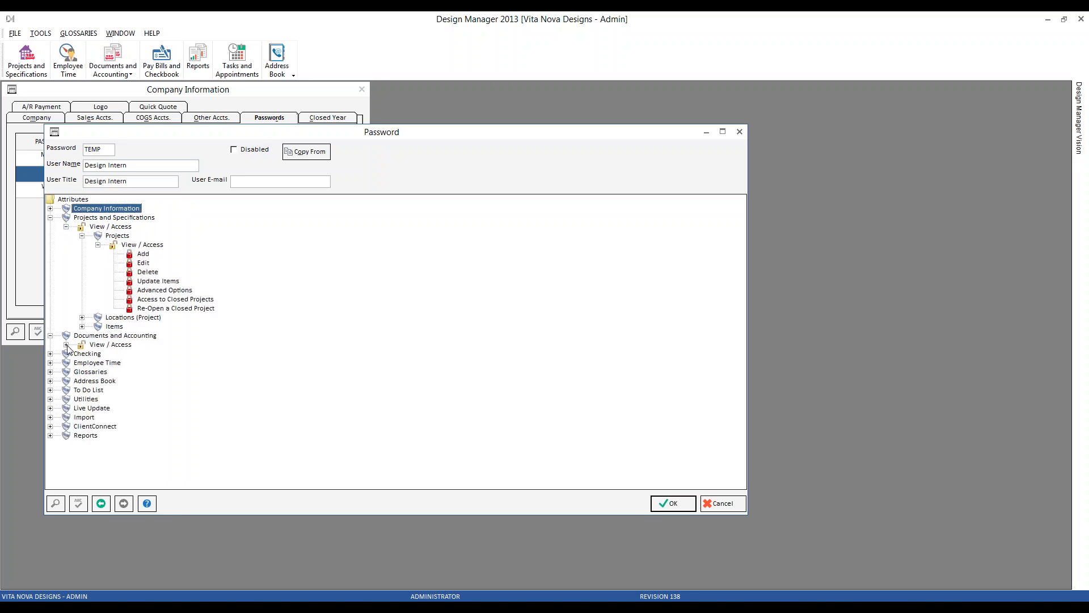
{"action": "left_click", "coordinate": [66, 345]}
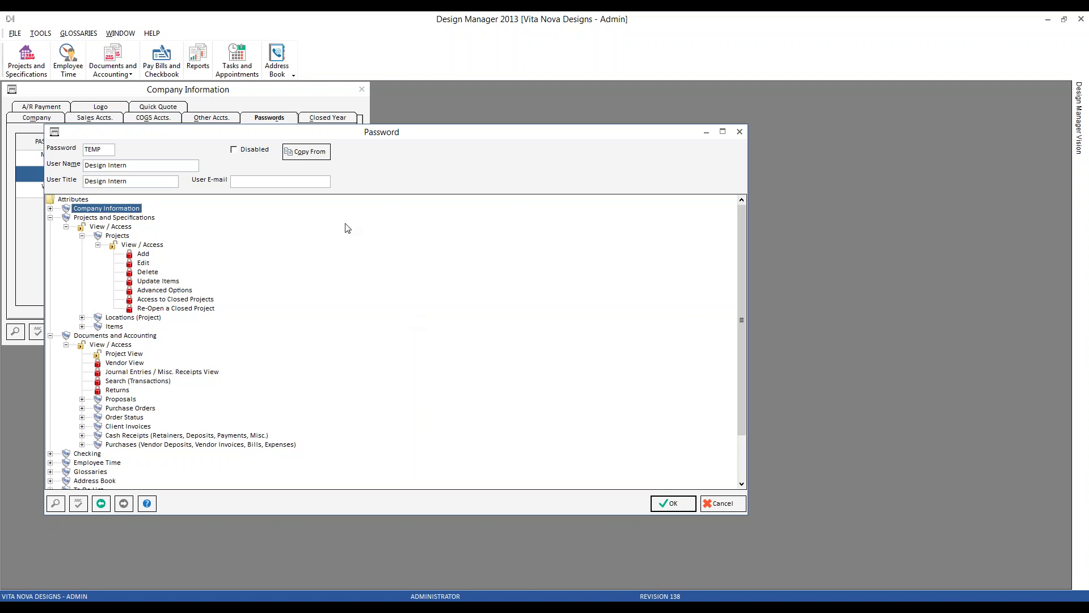
Step: Compare the program's Tools and Glossaries commands with the attribute categories in the Design Intern's access rights
{"action": "left_click", "coordinate": [40, 33]}
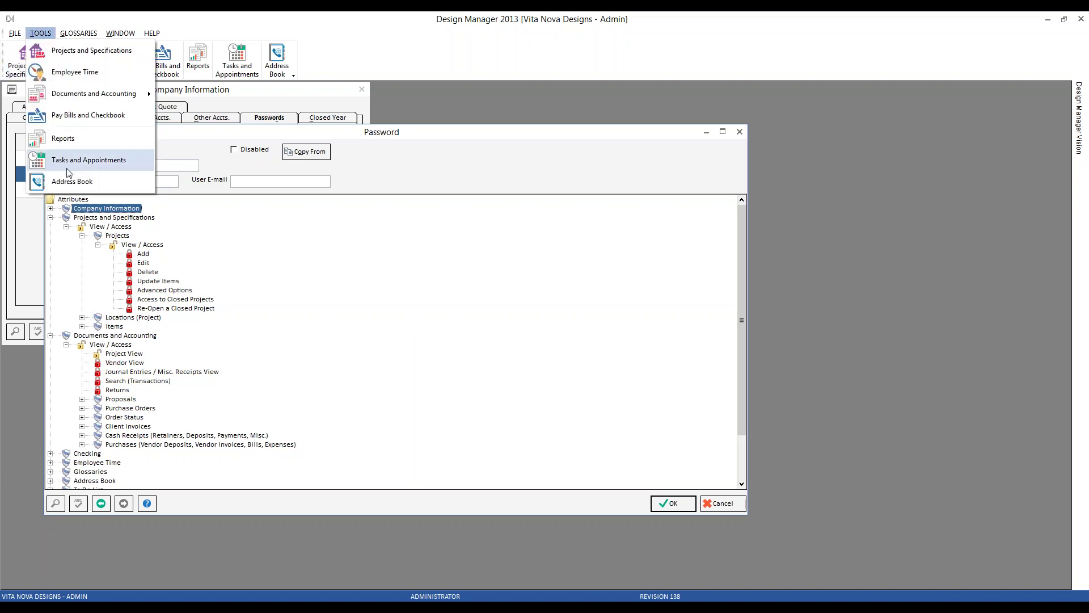
{"action": "mouse_move", "coordinate": [78, 33]}
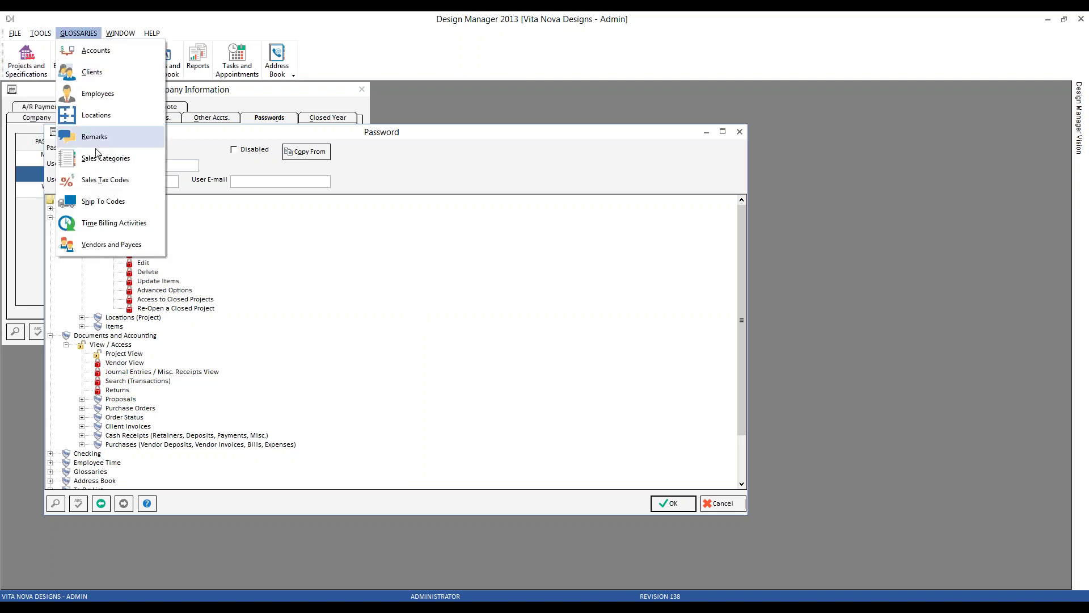
{"action": "left_click", "coordinate": [418, 172]}
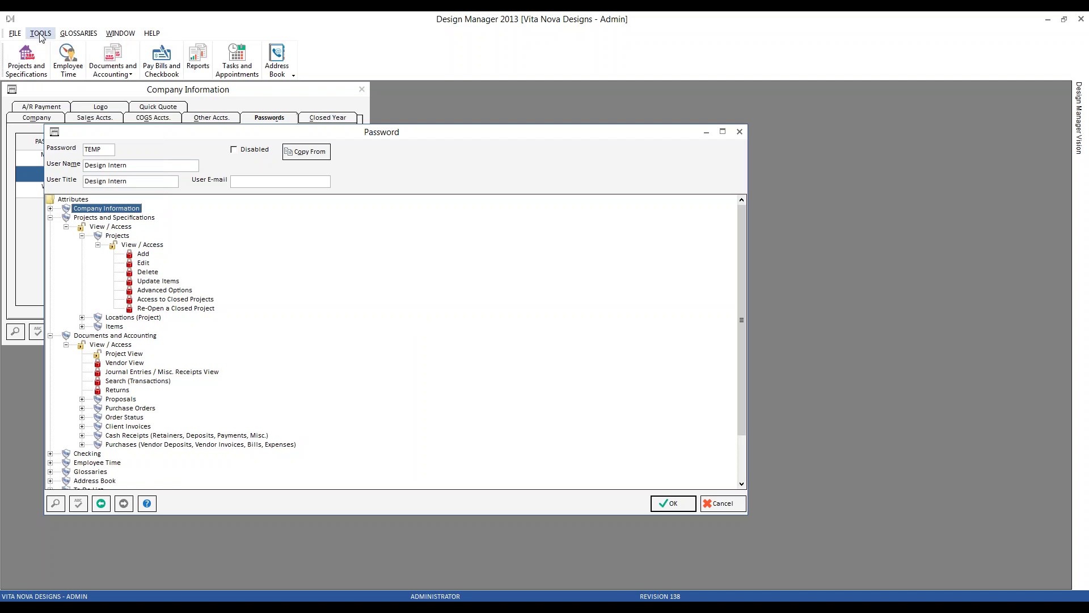
{"action": "left_click", "coordinate": [40, 32]}
{"action": "left_click", "coordinate": [385, 153]}
{"action": "left_click", "coordinate": [40, 33]}
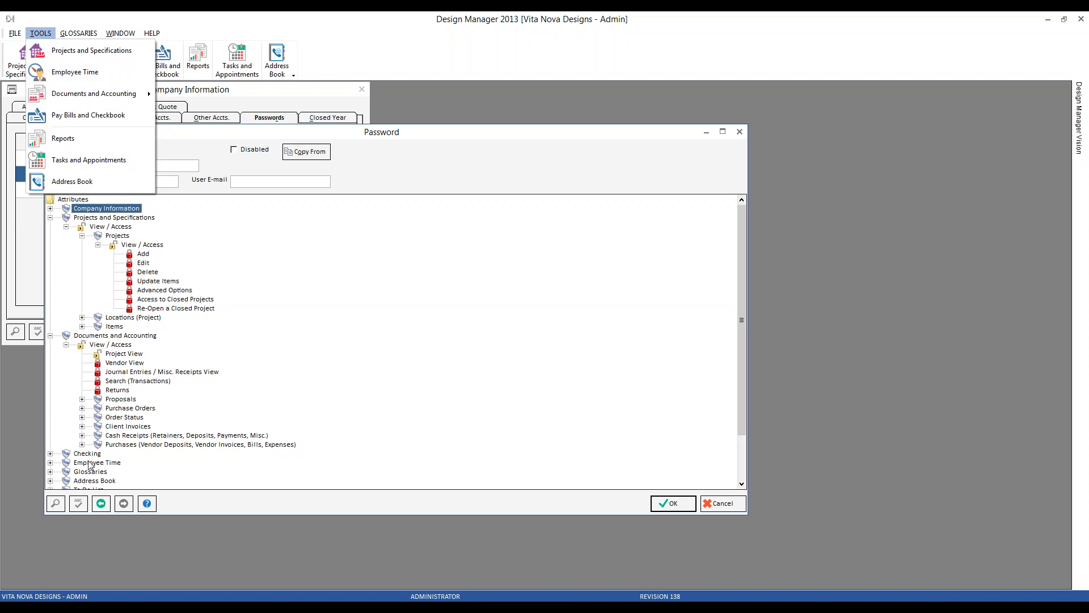
{"action": "mouse_move", "coordinate": [71, 93]}
{"action": "left_click", "coordinate": [291, 225]}
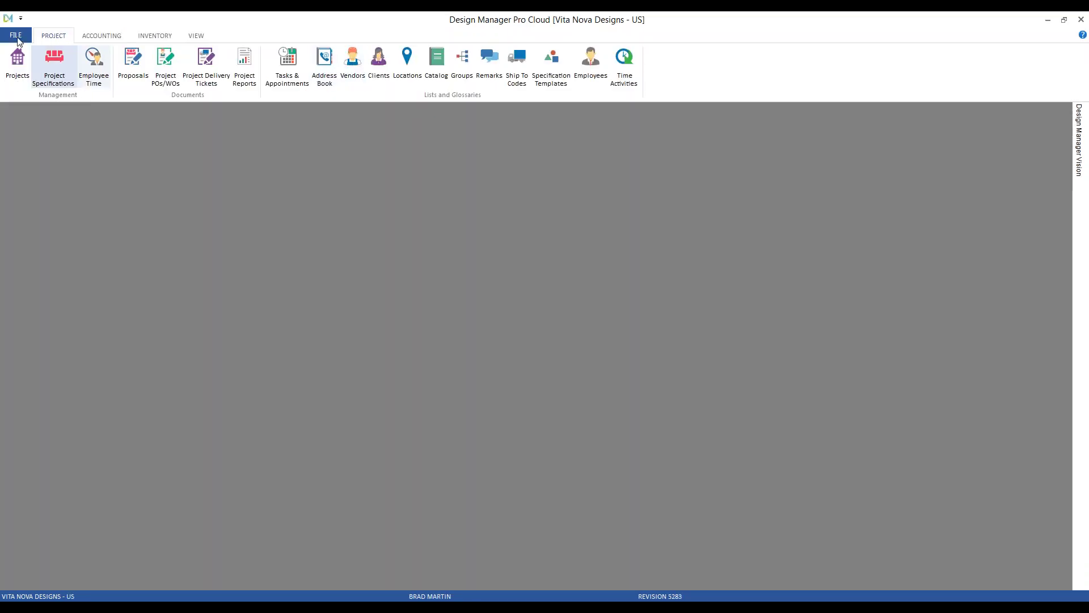
Step: In Design Manager Pro Cloud, open the company's users and security list and the Senior Designer's user record
{"action": "left_click", "coordinate": [15, 35]}
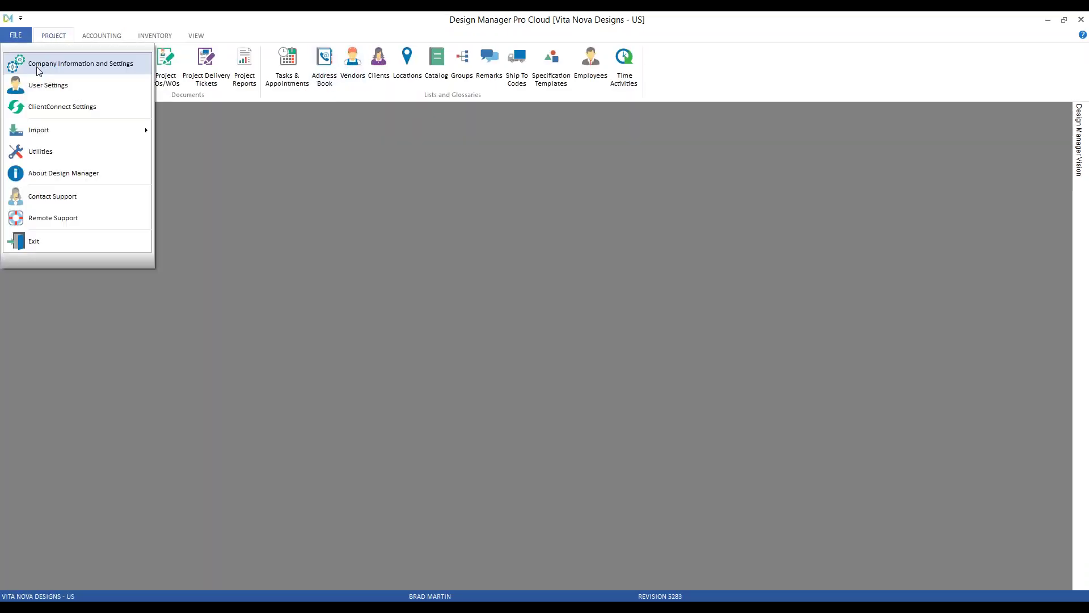
{"action": "left_click", "coordinate": [44, 67]}
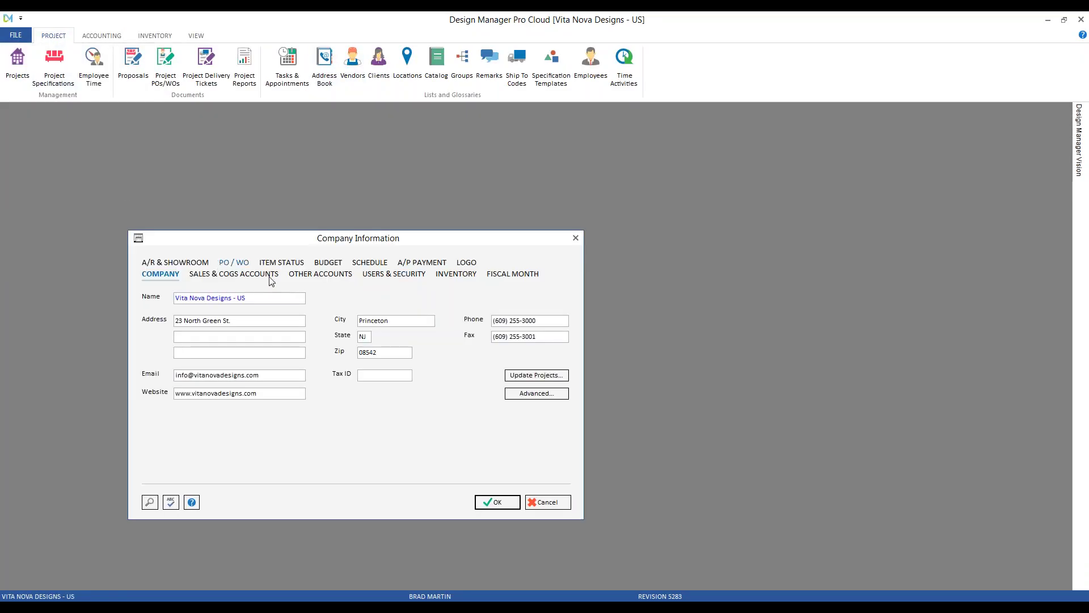
{"action": "left_click", "coordinate": [377, 274]}
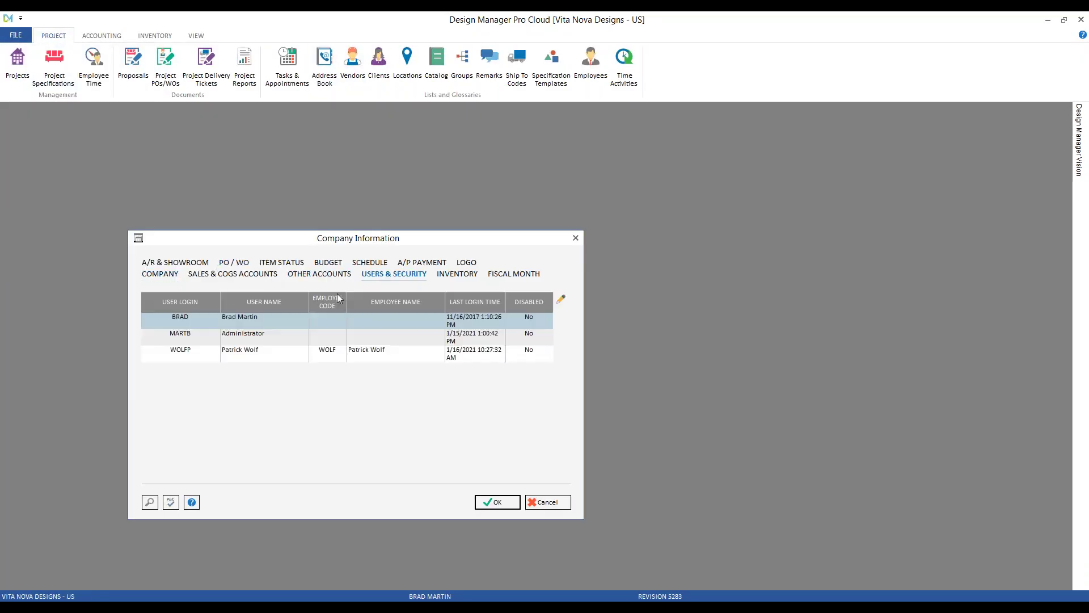
{"action": "double_click", "coordinate": [246, 354]}
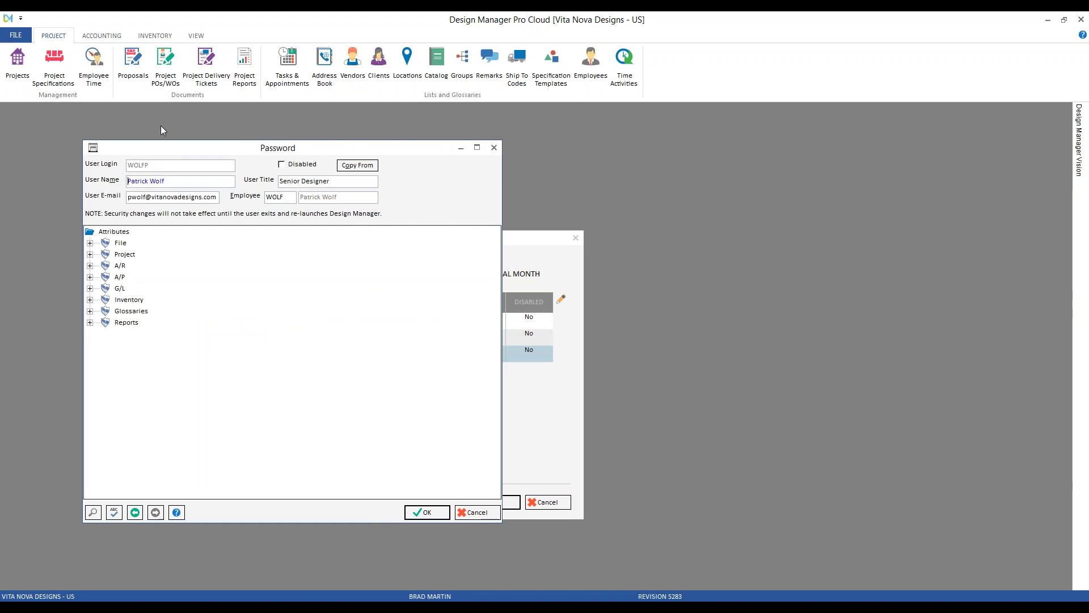
Step: Compare the Senior Designer's Project, A/R and A/P attribute categories with the program's Project and Accounting commands
{"action": "left_click", "coordinate": [90, 254]}
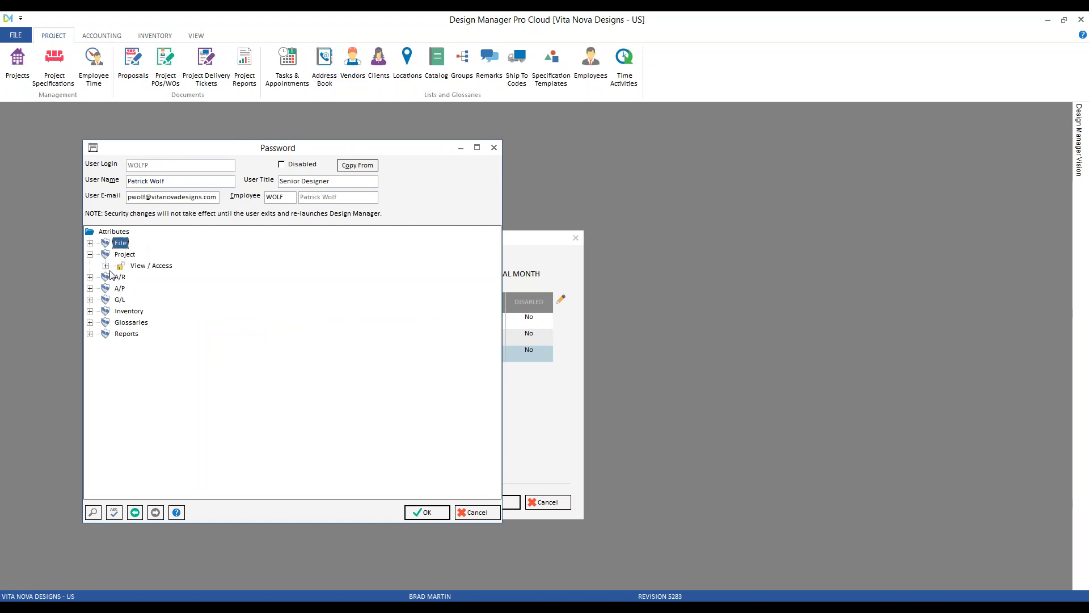
{"action": "left_click", "coordinate": [105, 266]}
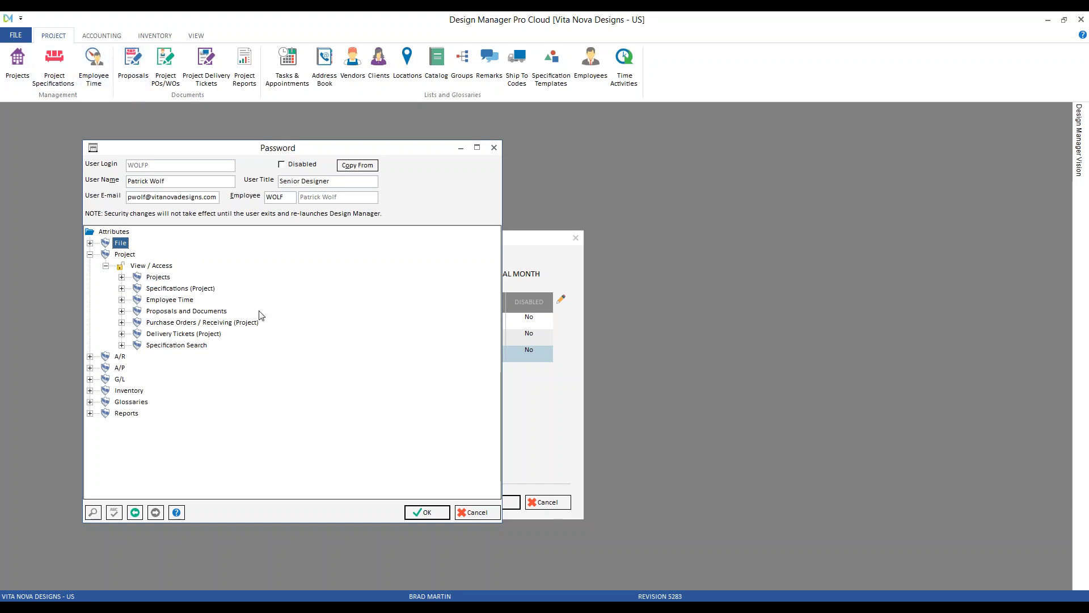
{"action": "left_click", "coordinate": [110, 37]}
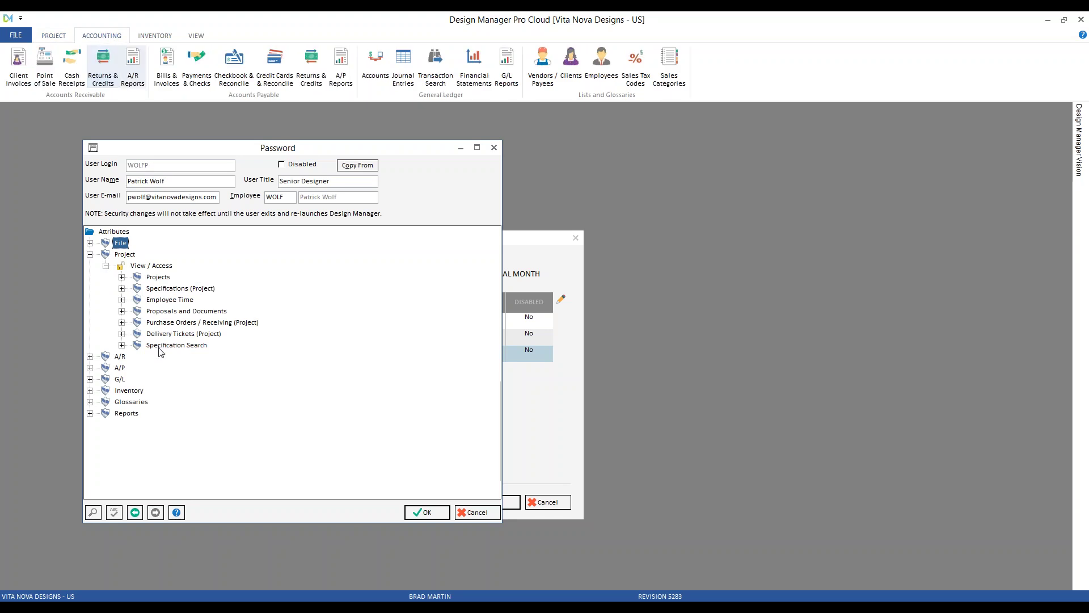
{"action": "left_click", "coordinate": [90, 356]}
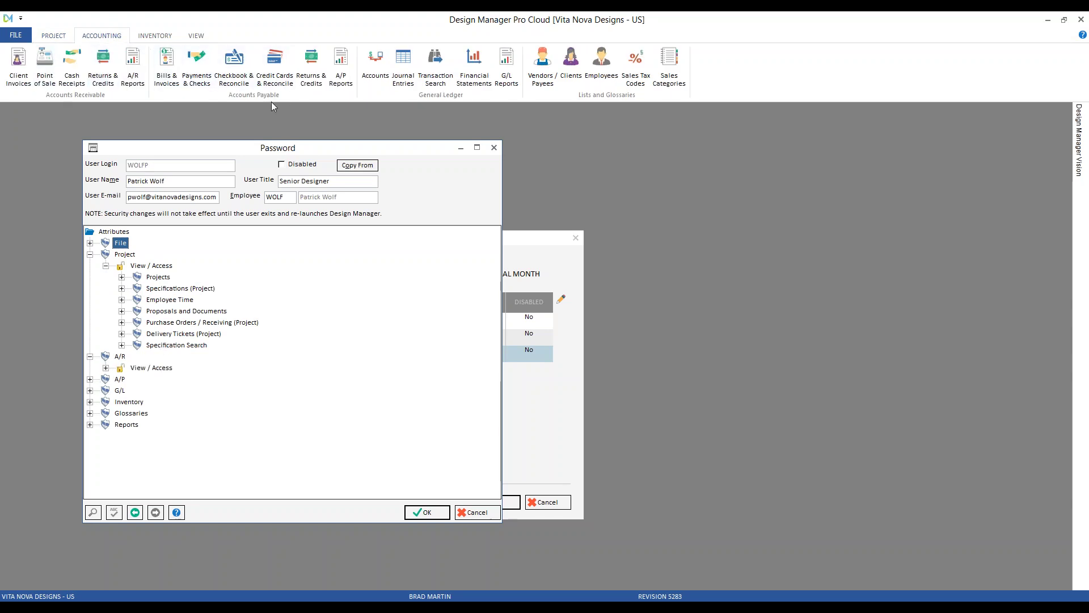
{"action": "left_click", "coordinate": [91, 379]}
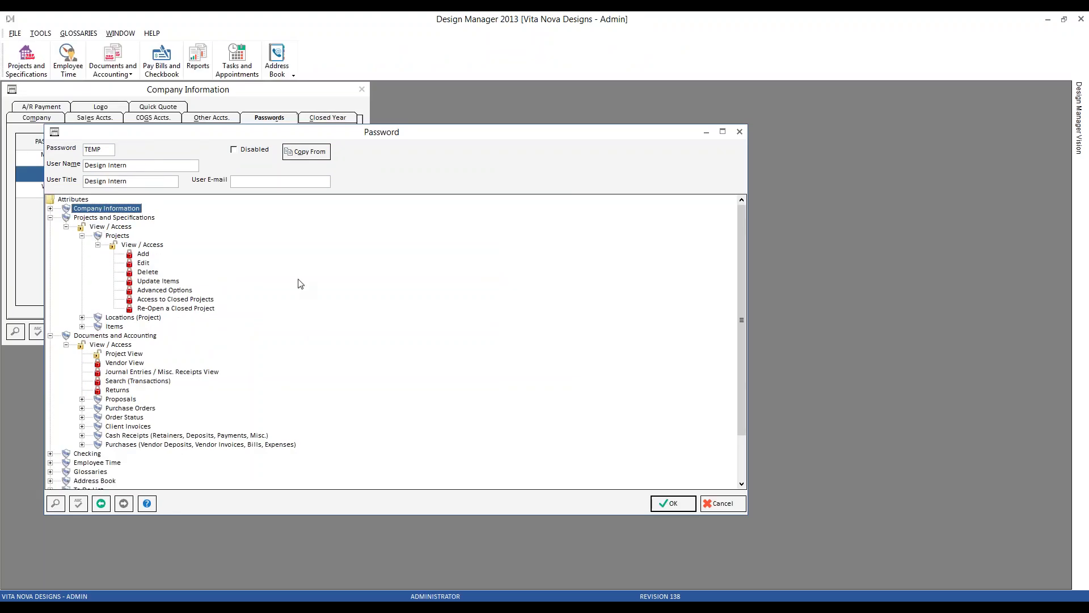
Step: In Design Manager 2013, examine the Design Intern's Company Information access rights, including the Design option under Vision
{"action": "left_click", "coordinate": [50, 218]}
{"action": "left_click", "coordinate": [50, 226]}
{"action": "left_click", "coordinate": [50, 209]}
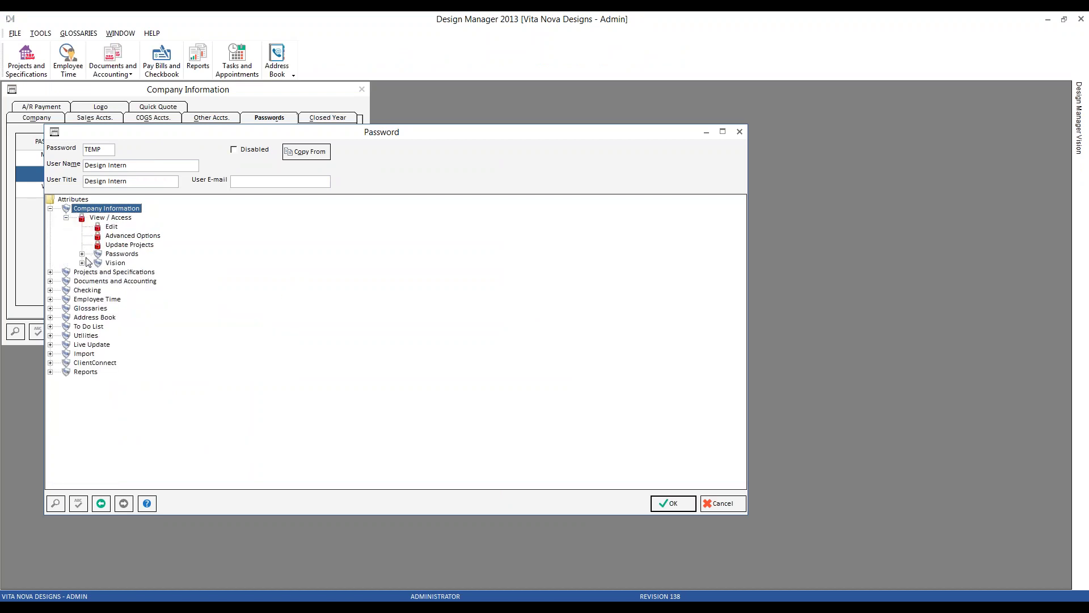
{"action": "left_click", "coordinate": [82, 262]}
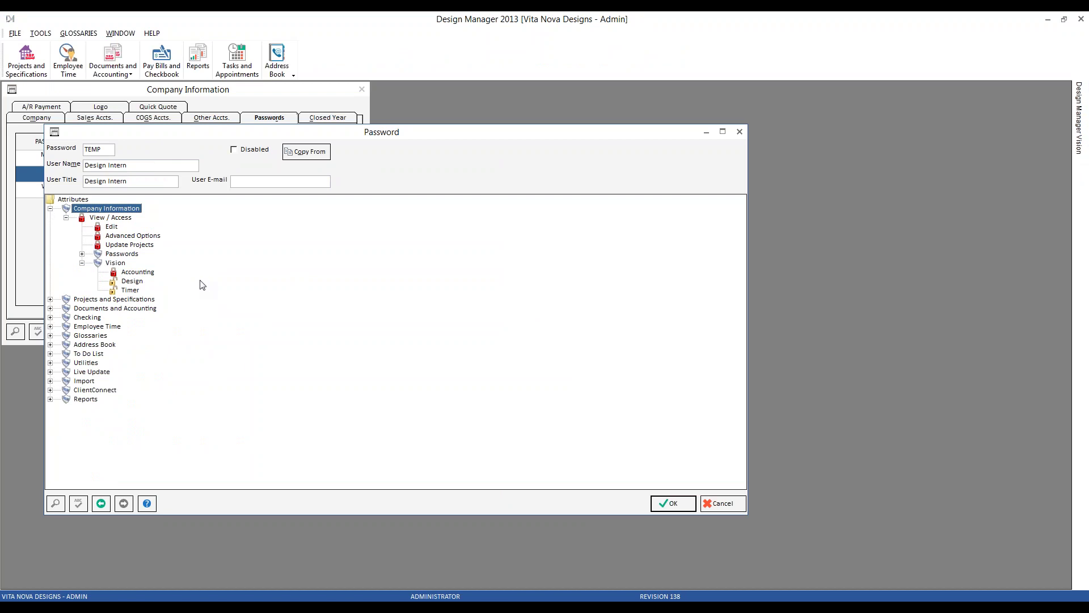
{"action": "left_click", "coordinate": [135, 282]}
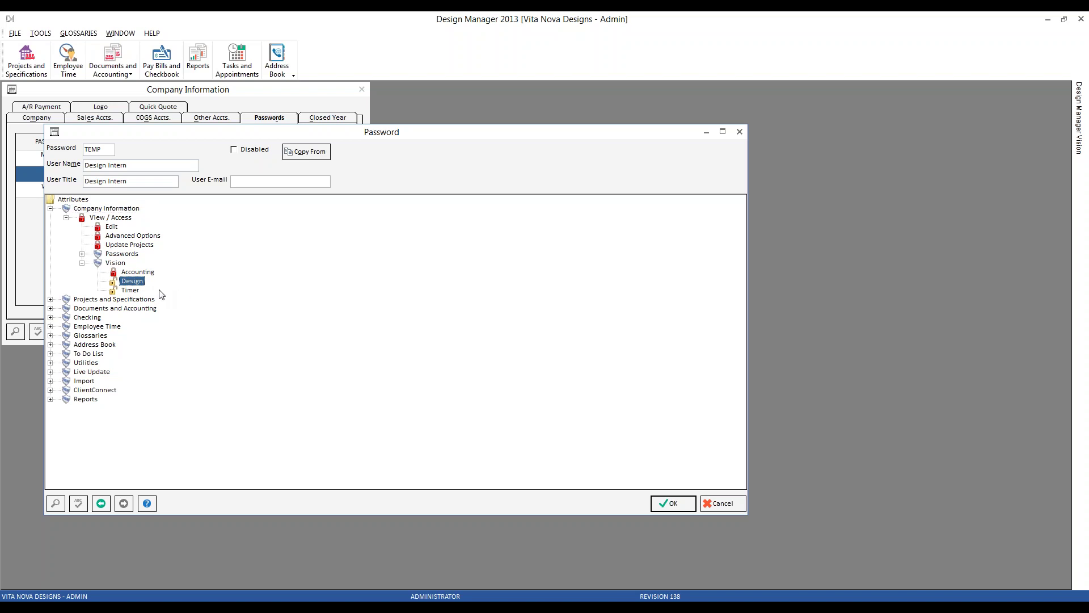
{"action": "left_click", "coordinate": [114, 282]}
Step: Switch to the Senior Designer's record and examine the Projects and Items rights under Projects and Specifications
{"action": "left_click", "coordinate": [101, 504]}
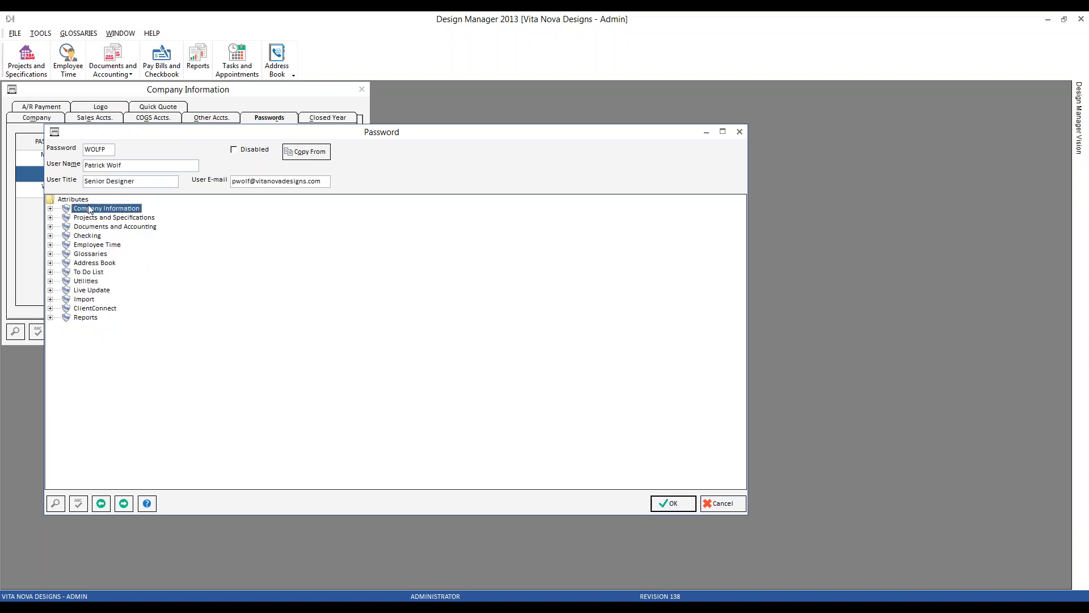
{"action": "left_click", "coordinate": [54, 217]}
{"action": "left_click", "coordinate": [67, 227]}
{"action": "left_click", "coordinate": [83, 235]}
{"action": "left_click", "coordinate": [98, 245]}
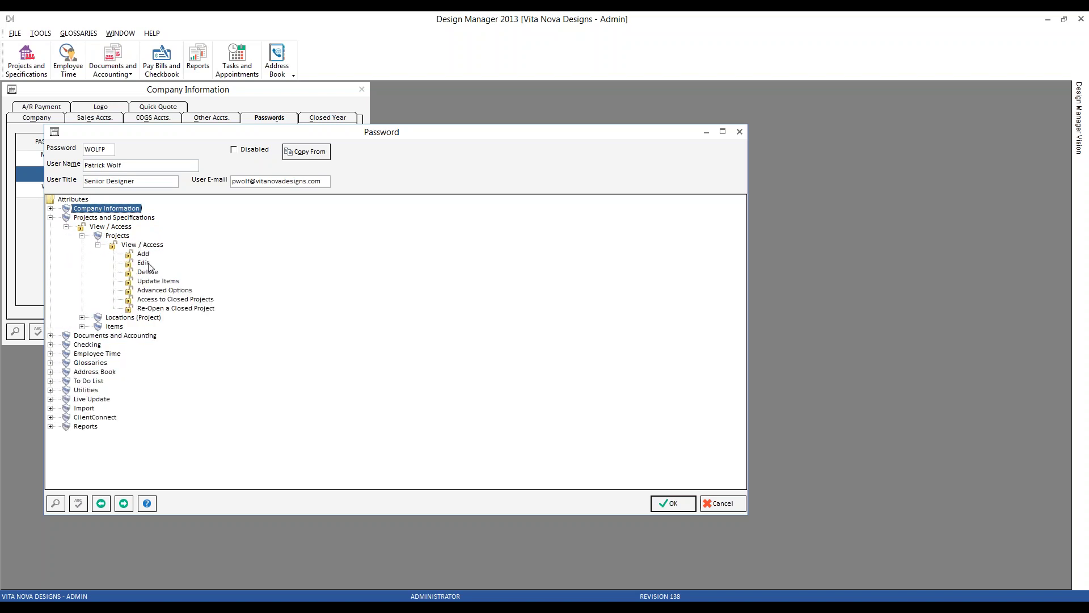
{"action": "left_click", "coordinate": [81, 326]}
{"action": "left_click", "coordinate": [98, 336]}
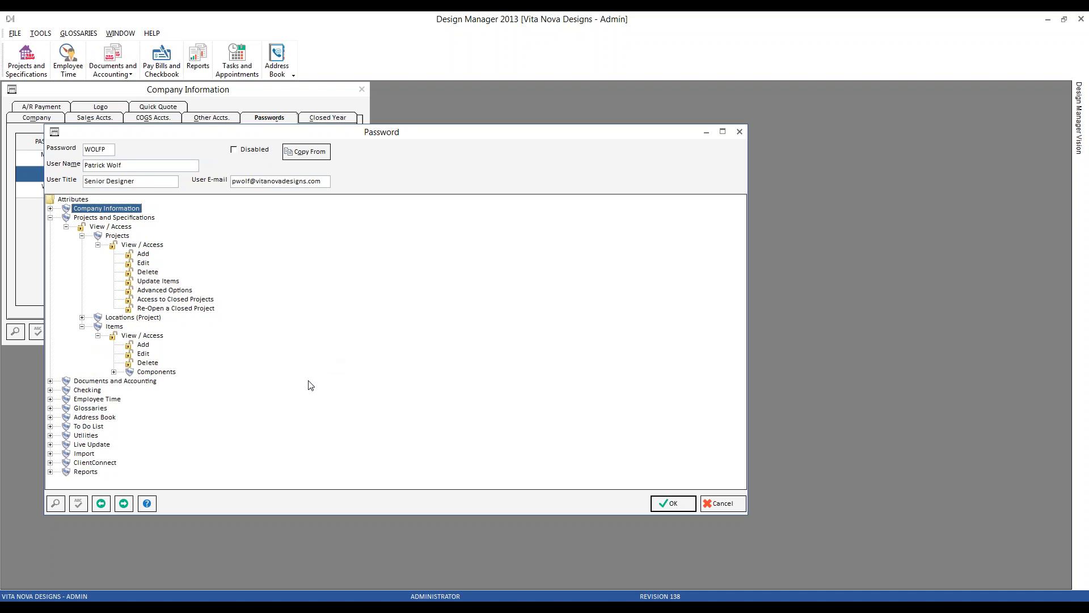
Step: Return to the Design Intern's record and examine the Add, Edit and Delete rights for Projects
{"action": "left_click", "coordinate": [126, 505]}
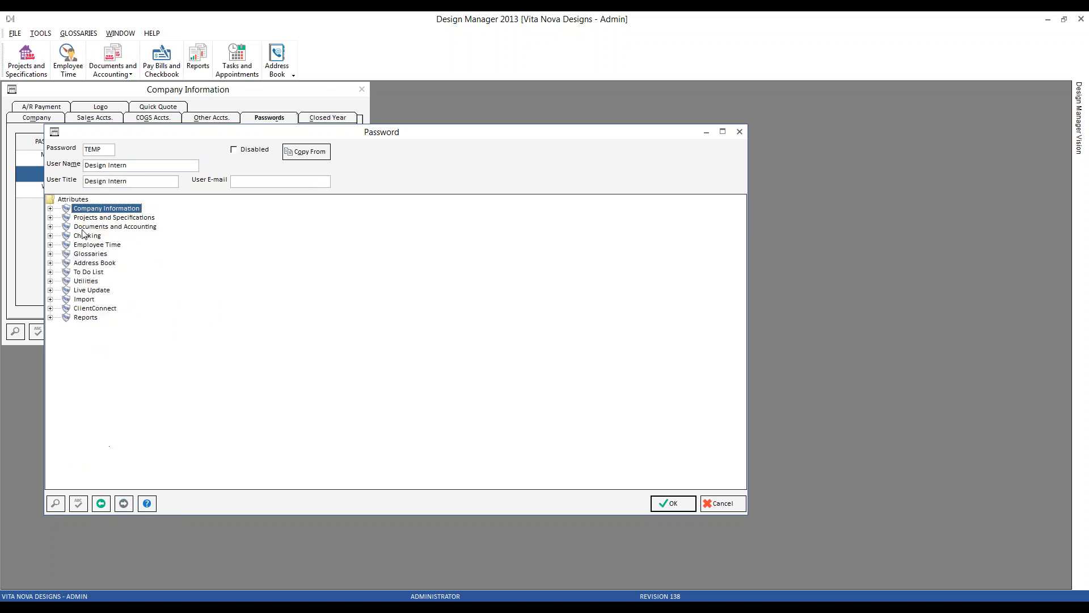
{"action": "left_click", "coordinate": [50, 218]}
{"action": "left_click", "coordinate": [66, 227]}
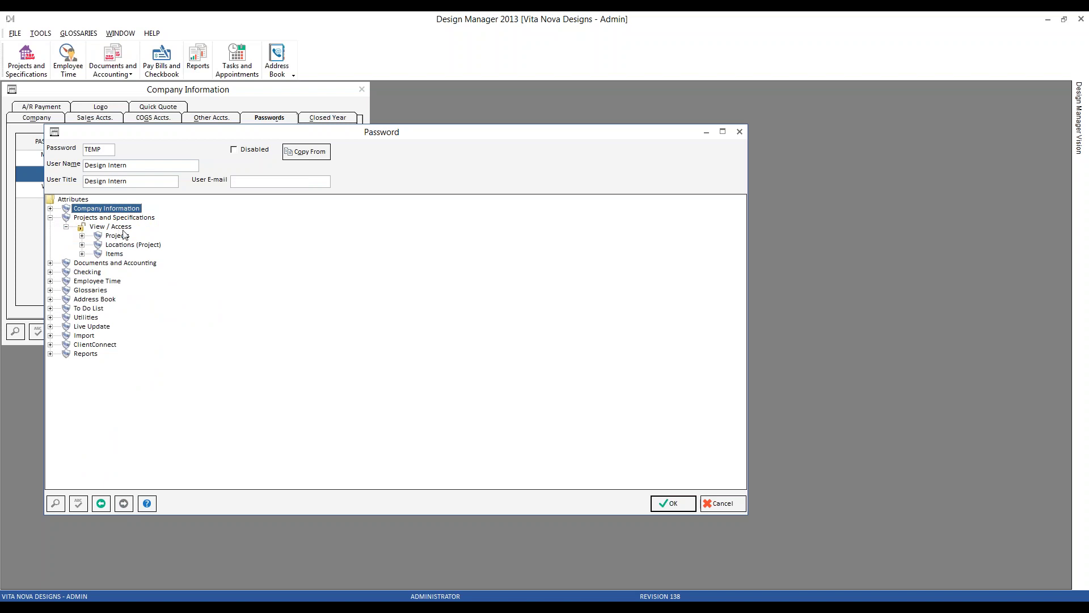
{"action": "left_click", "coordinate": [82, 235]}
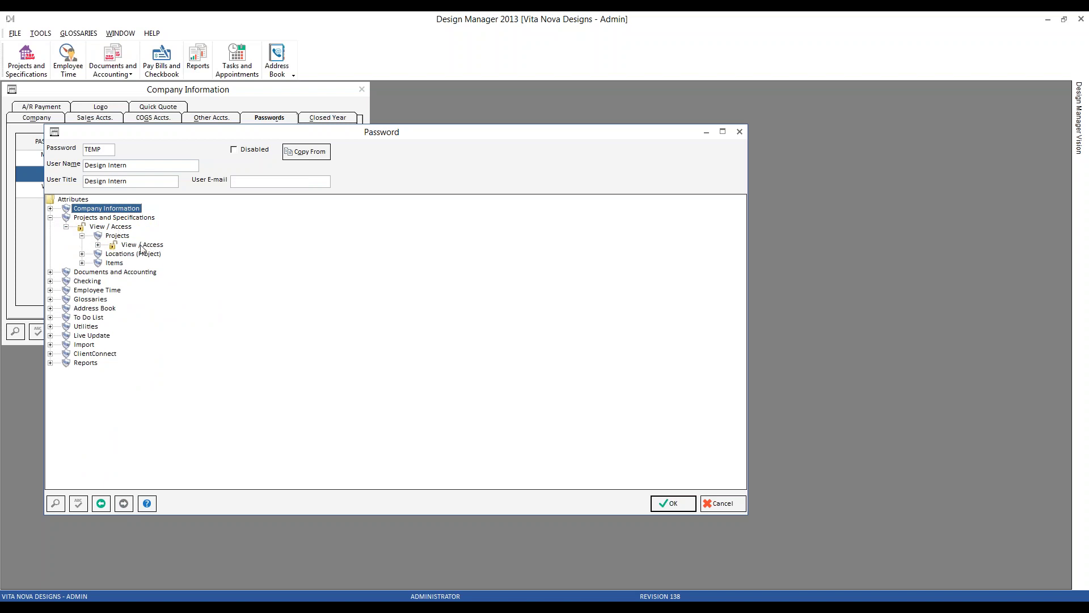
{"action": "left_click", "coordinate": [98, 245]}
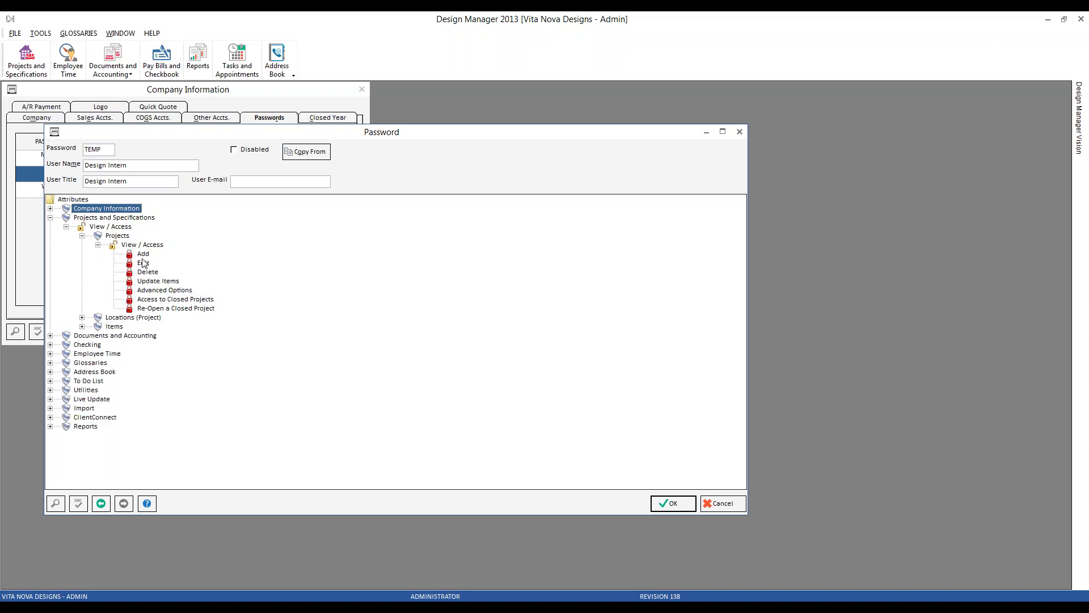
{"action": "left_click", "coordinate": [143, 264]}
{"action": "left_click", "coordinate": [146, 272]}
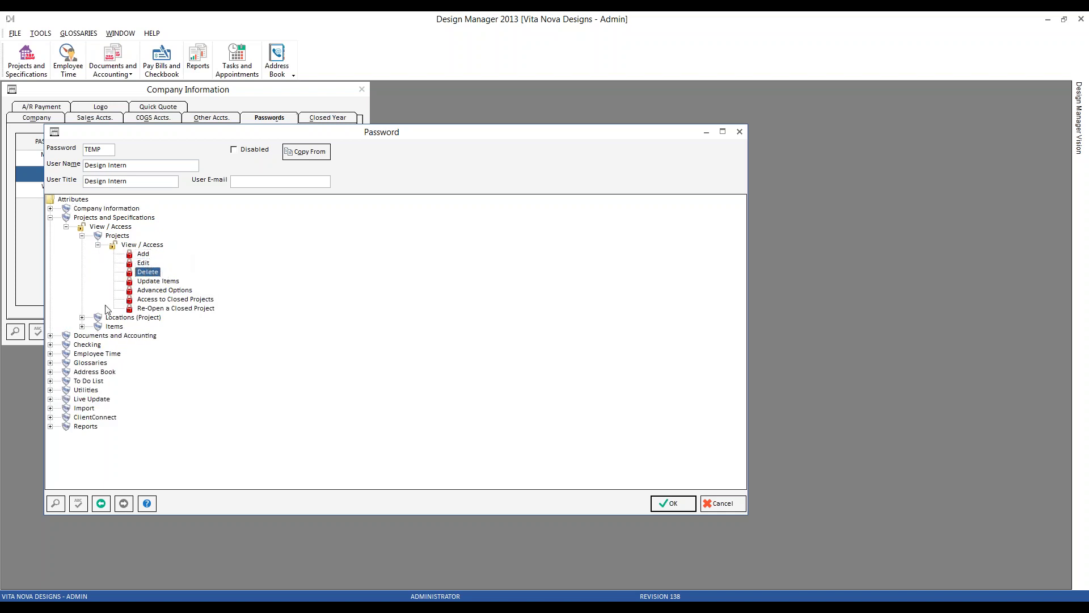
Step: Compare the Design Intern's Items rights with the View / Access, Add and Delete rights for Projects, and accept the record
{"action": "left_click", "coordinate": [83, 326]}
{"action": "left_click", "coordinate": [97, 335]}
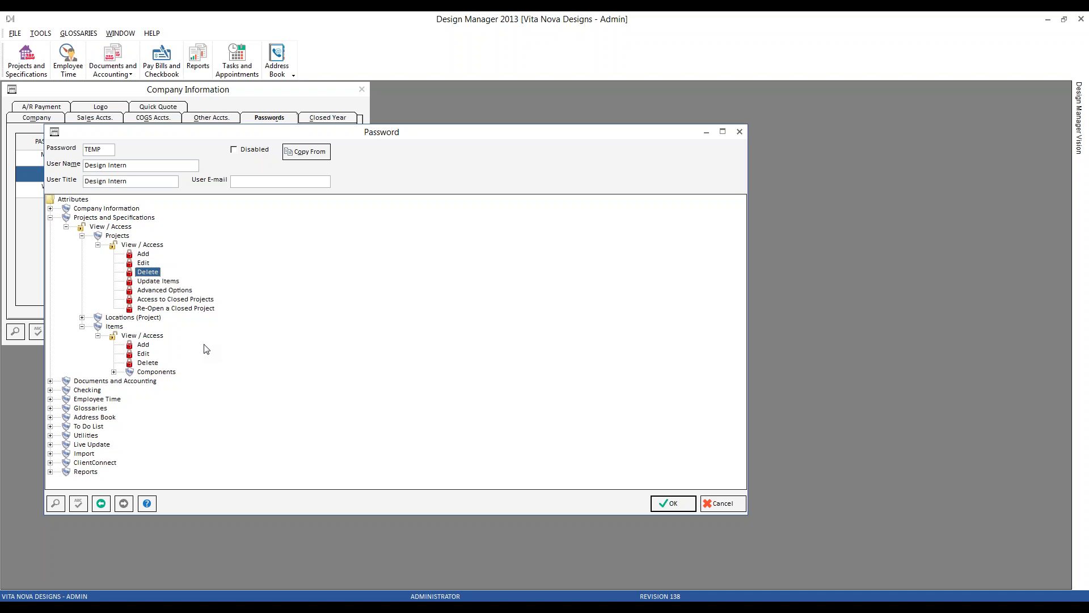
{"action": "left_click", "coordinate": [141, 245]}
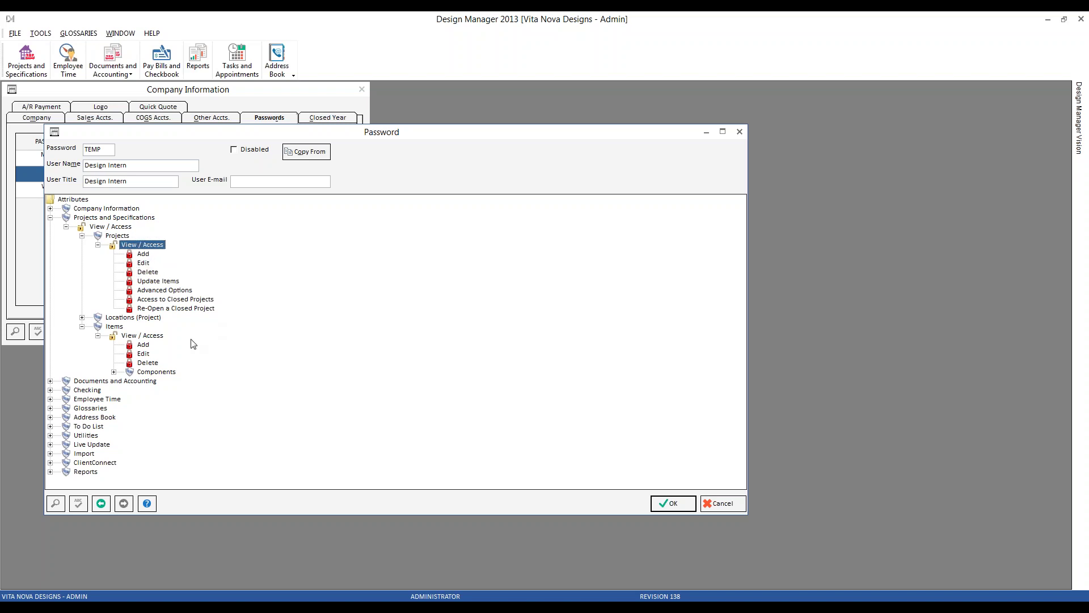
{"action": "left_click", "coordinate": [143, 255]}
{"action": "left_click", "coordinate": [146, 273]}
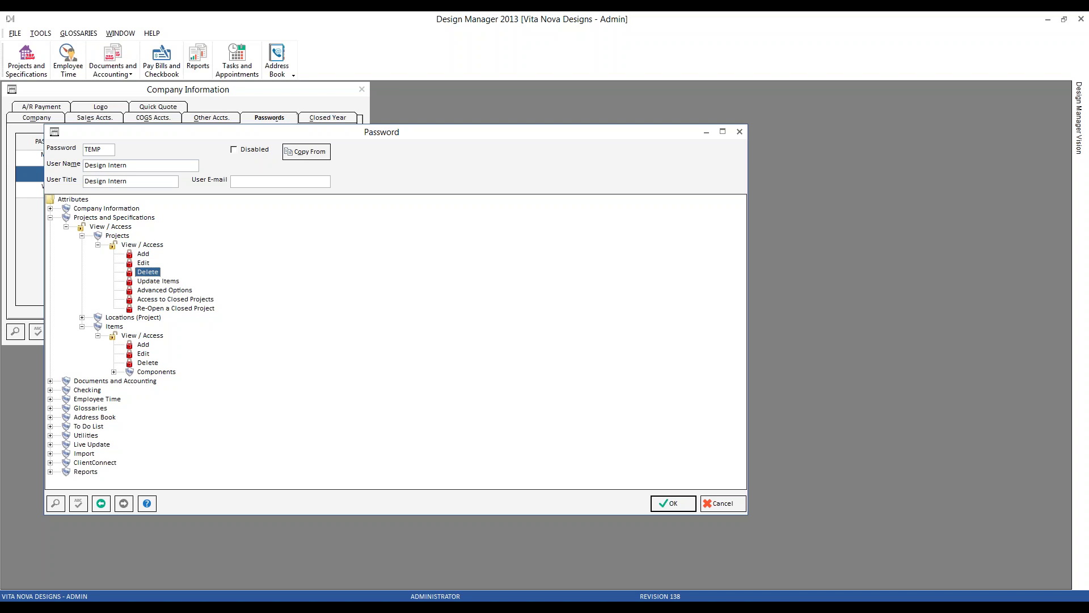
{"action": "left_click", "coordinate": [672, 503]}
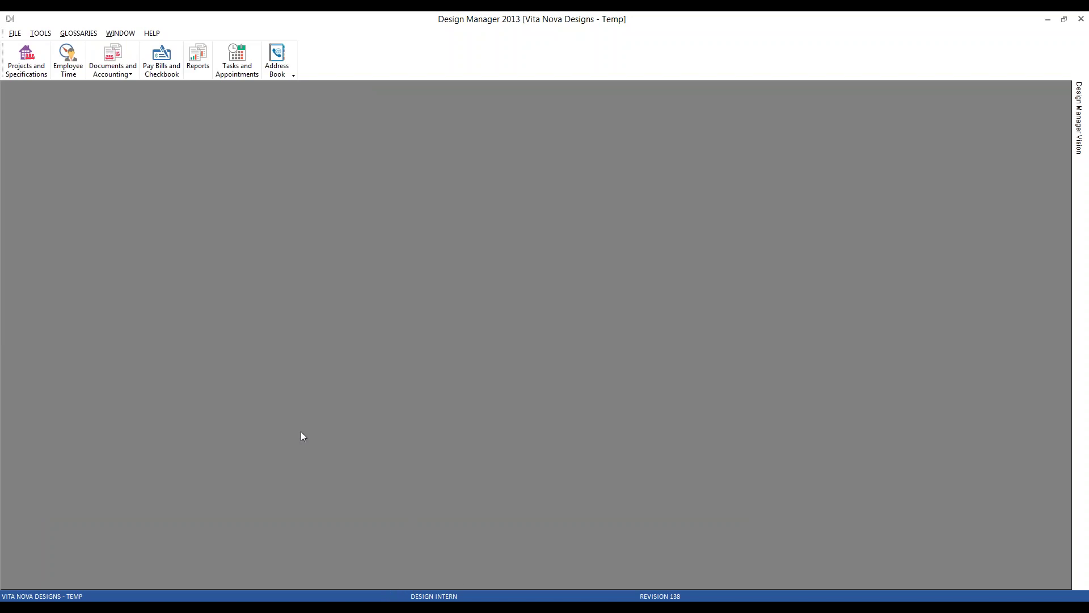
Step: As the Design Intern in the Vita Nova Designs - Temp company, open Projects and Specifications and try to create a new project
{"action": "left_click", "coordinate": [27, 60]}
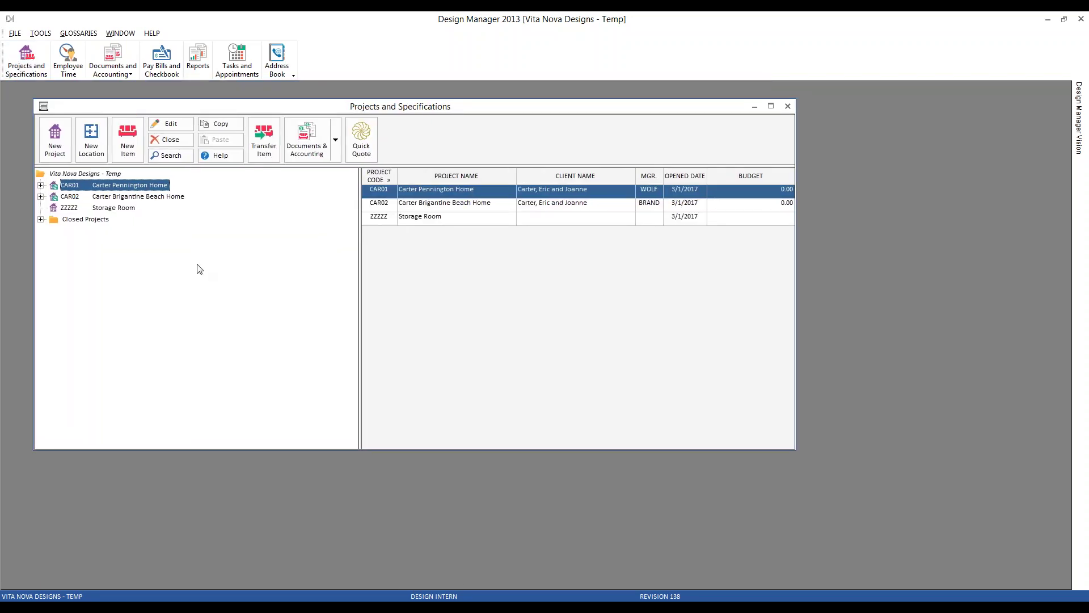
{"action": "left_click", "coordinate": [59, 148]}
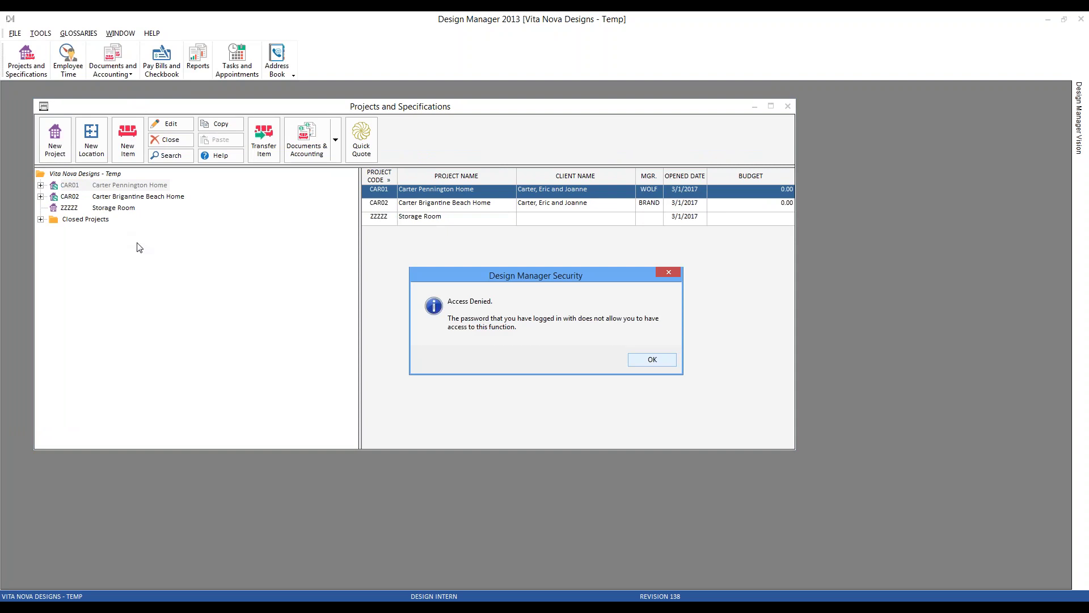
{"action": "left_click", "coordinate": [663, 360]}
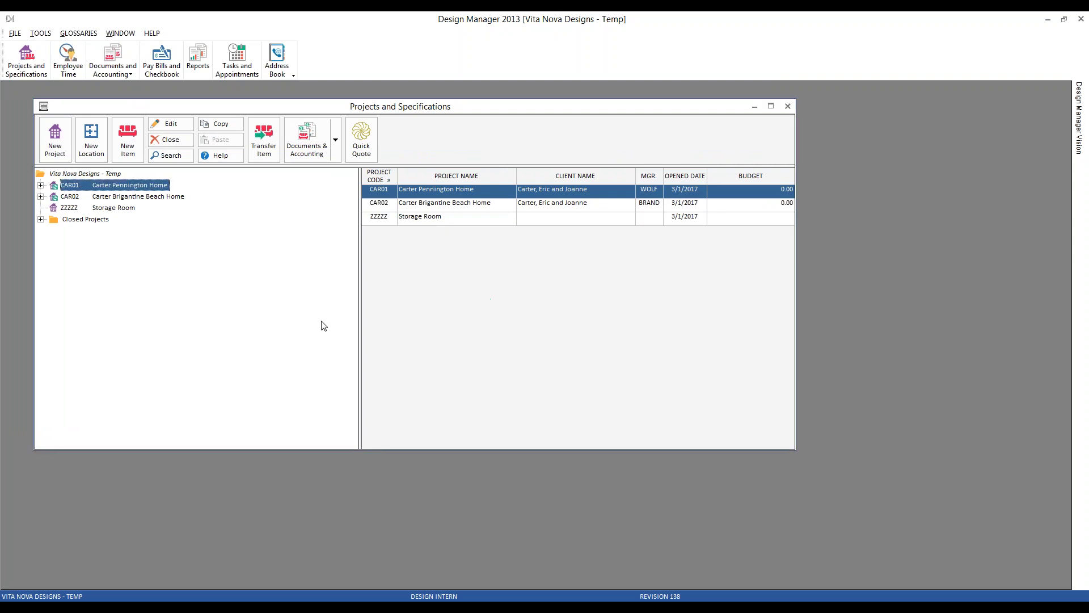
Step: Try to save an edit of project CAR01, cancel out of its record, and try to close the project
{"action": "left_click", "coordinate": [170, 126]}
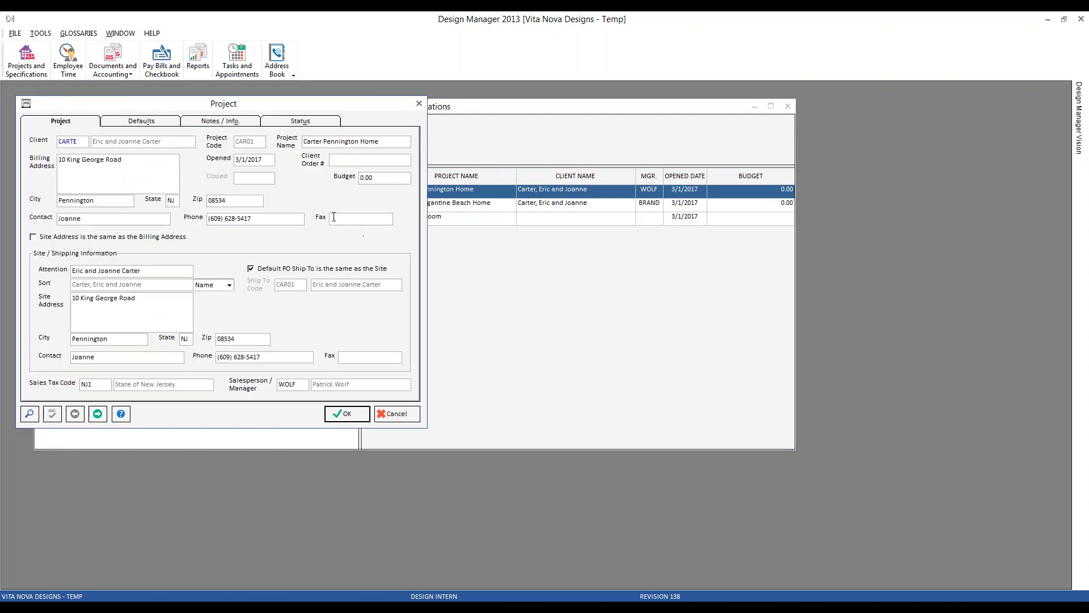
{"action": "left_click", "coordinate": [346, 413]}
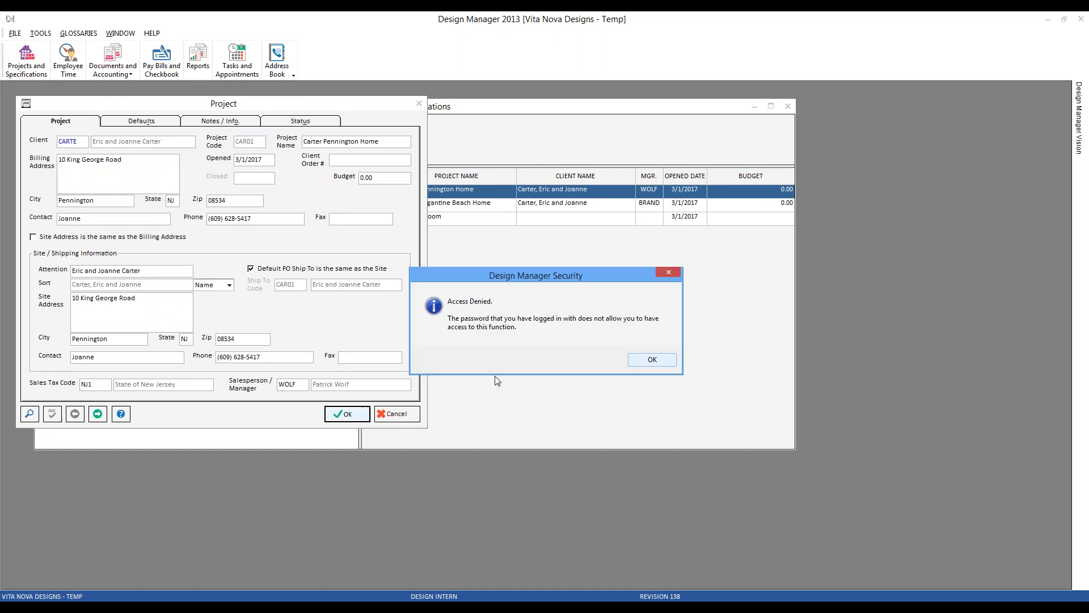
{"action": "left_click", "coordinate": [658, 359]}
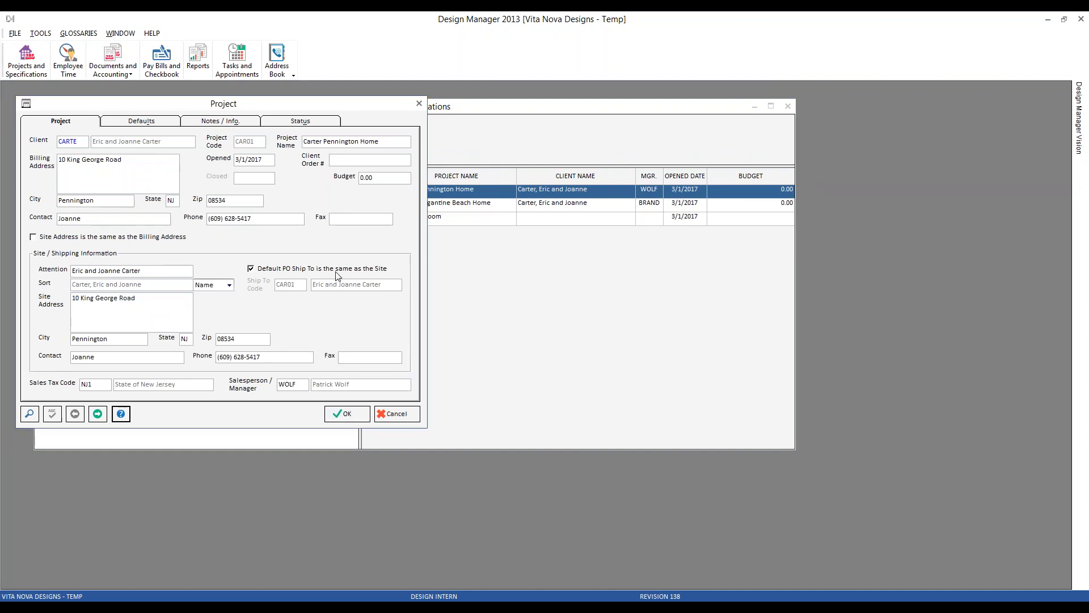
{"action": "left_click", "coordinate": [406, 413]}
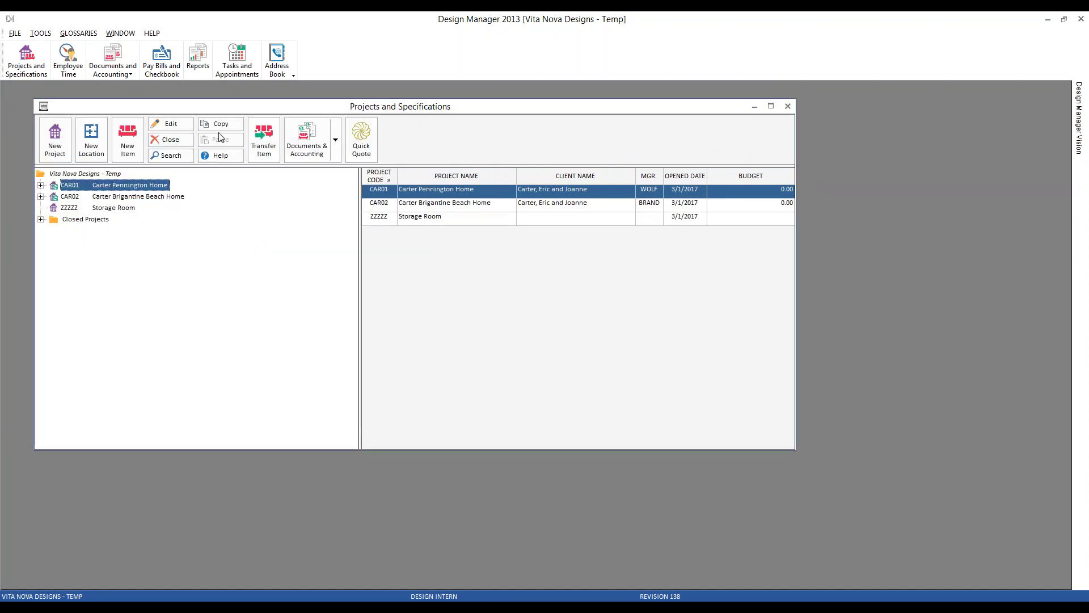
{"action": "left_click", "coordinate": [168, 142]}
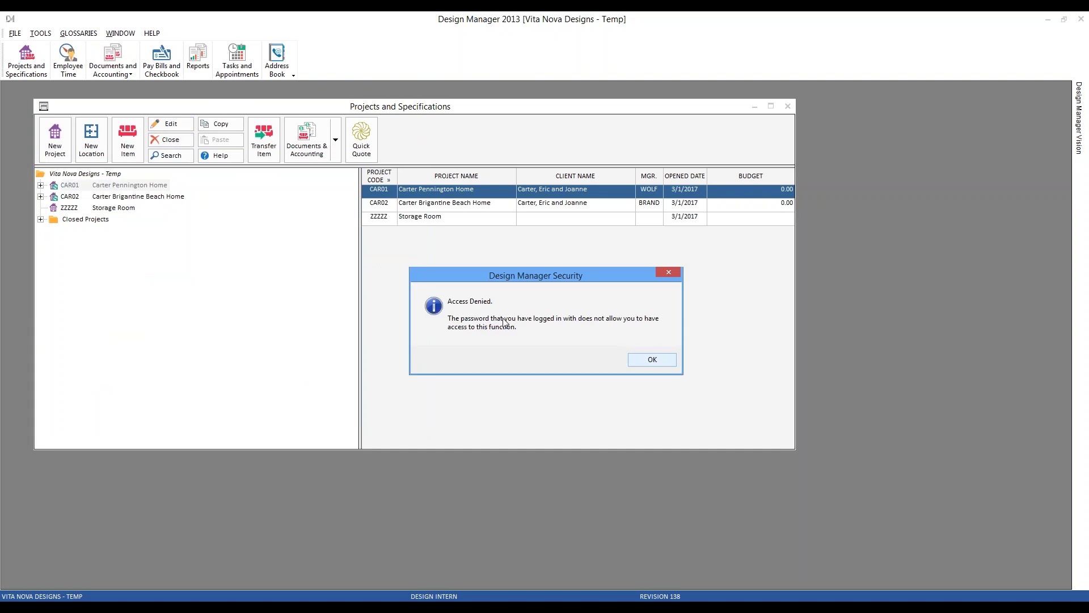
{"action": "left_click", "coordinate": [669, 363]}
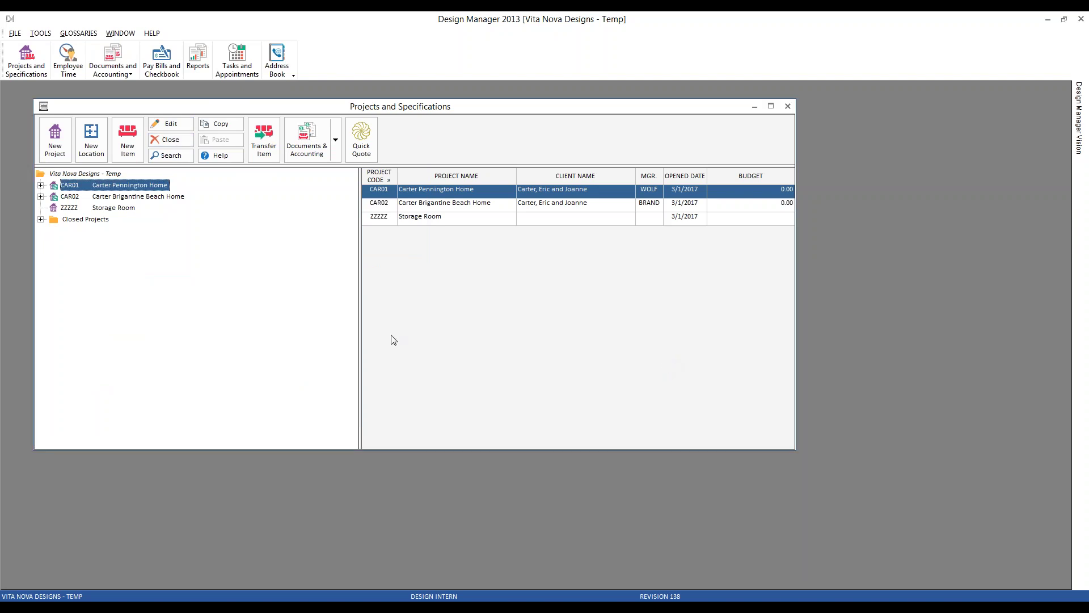
Step: Expand project CAR01 and its Master Bedroom location, and select item 0001, the Dolce Vita bed
{"action": "left_click", "coordinate": [41, 186]}
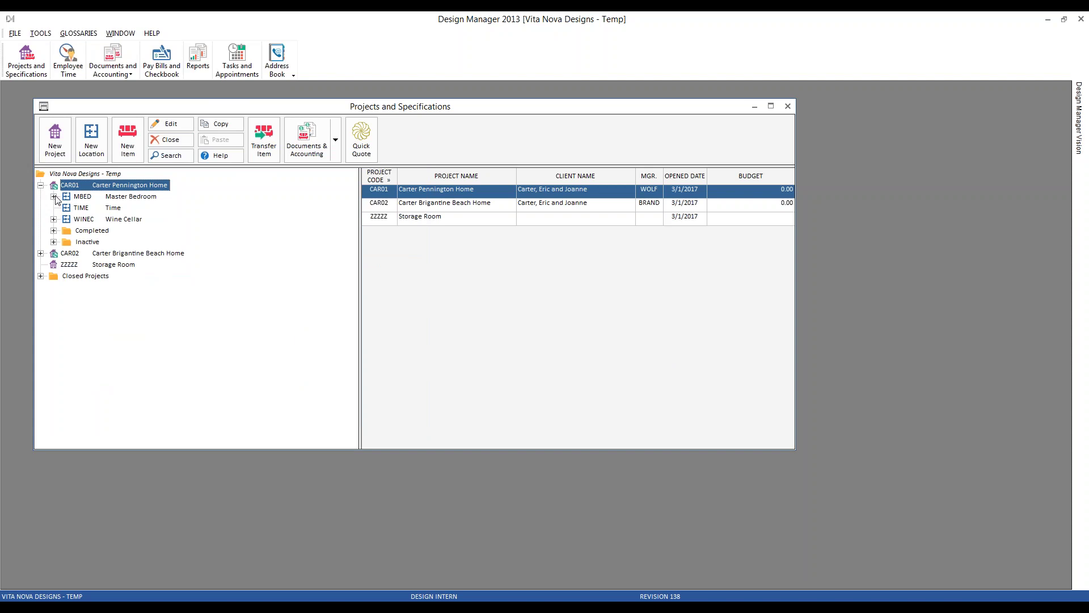
{"action": "left_click", "coordinate": [53, 196]}
{"action": "left_click", "coordinate": [97, 208]}
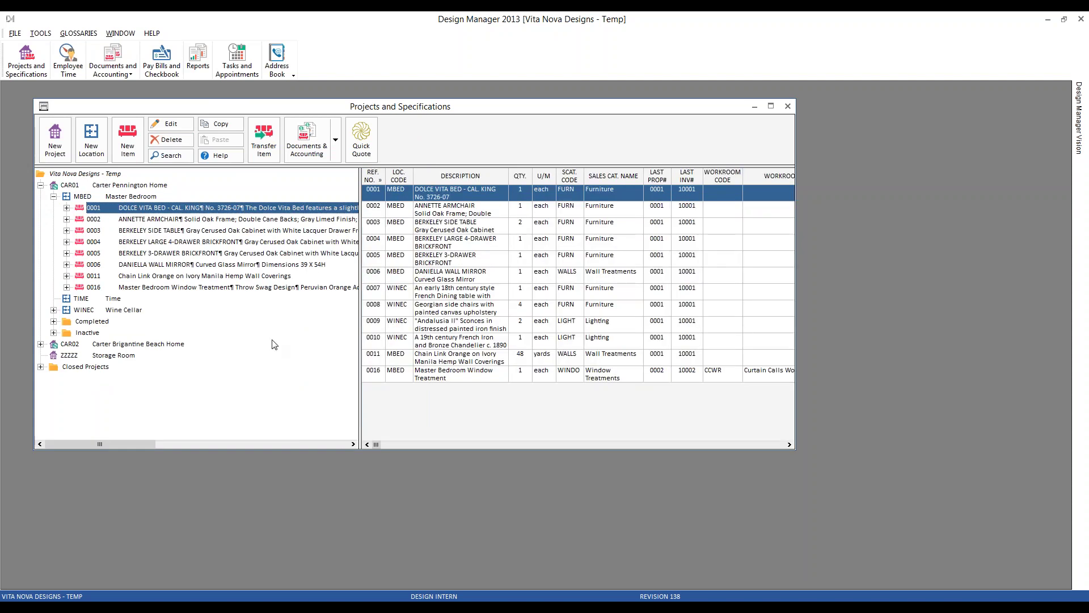
Step: Try to add a new item in the Master Bedroom of project CAR01 as the Design Intern
{"action": "left_click", "coordinate": [128, 145]}
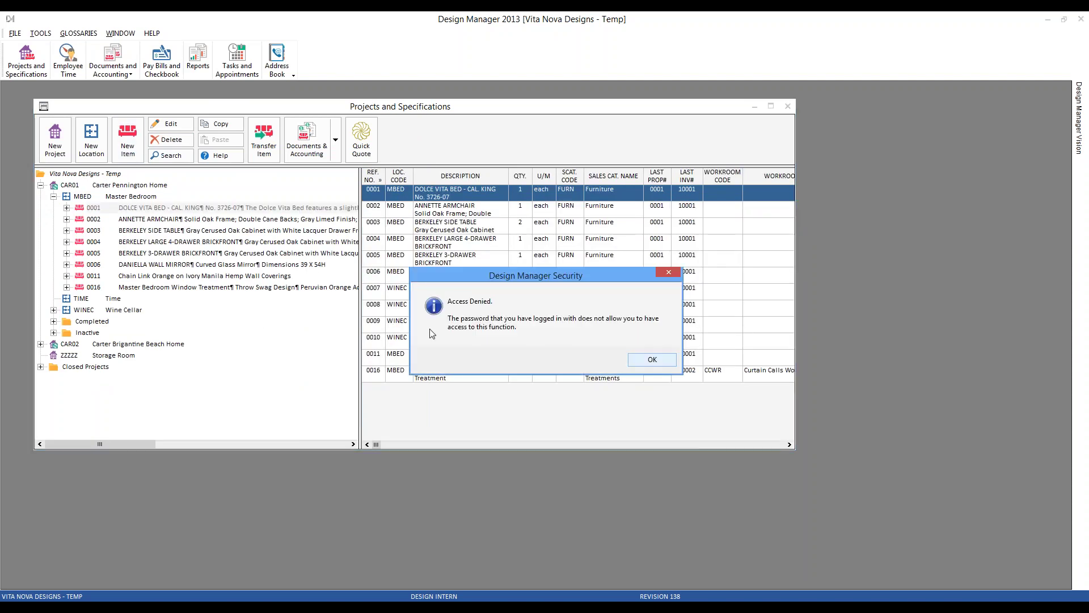
{"action": "left_click", "coordinate": [661, 363]}
Step: Try to save filler text added to item 0001's client description, cancel out of its record, and try to delete the item
{"action": "double_click", "coordinate": [101, 206]}
{"action": "type", "text": "dfadfadfafadsfadsfa"}
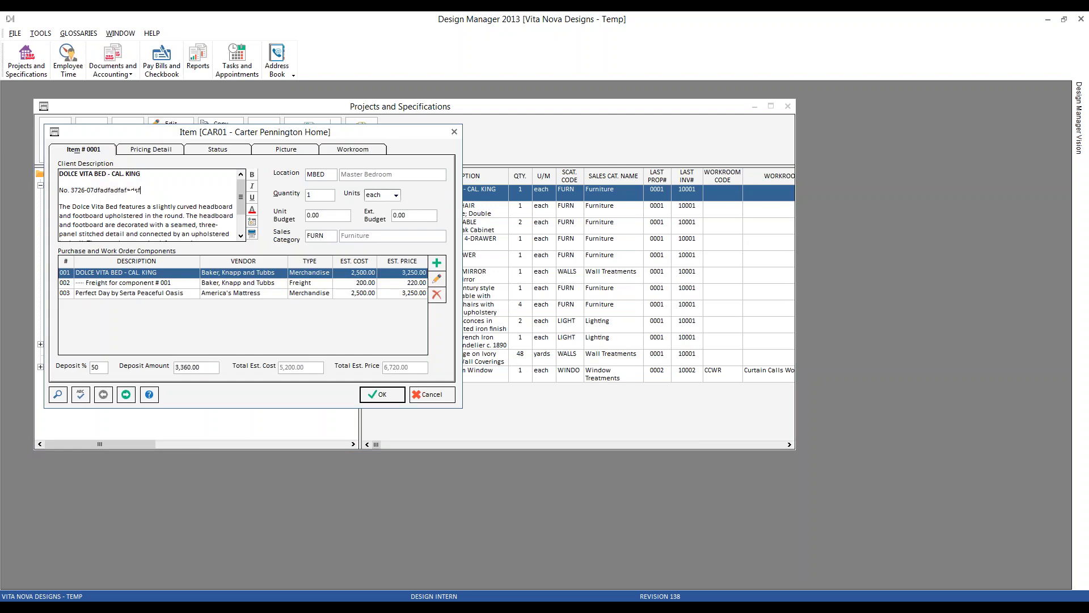
{"action": "left_click", "coordinate": [101, 215]}
{"action": "type", "text": "afadfasdfasdfasdfasdfasdfd"}
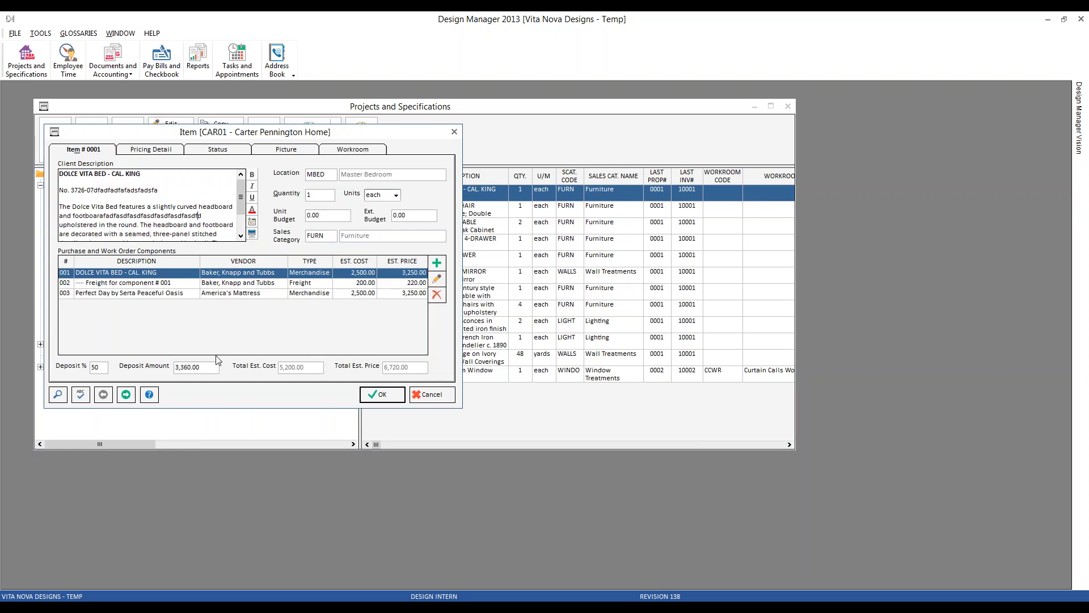
{"action": "left_click", "coordinate": [384, 396]}
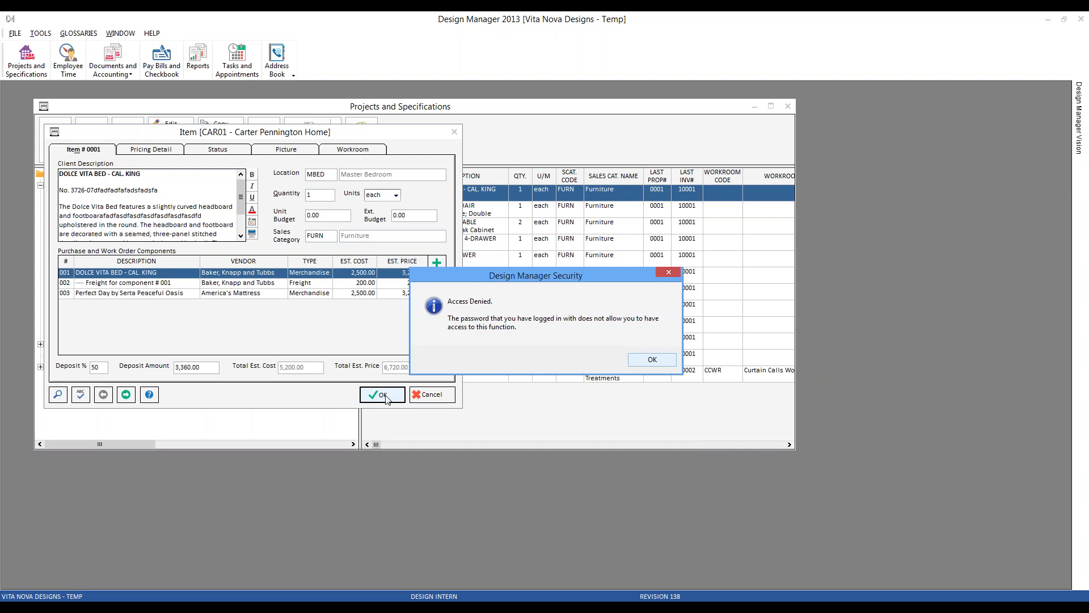
{"action": "left_click", "coordinate": [652, 359]}
{"action": "left_click", "coordinate": [431, 395]}
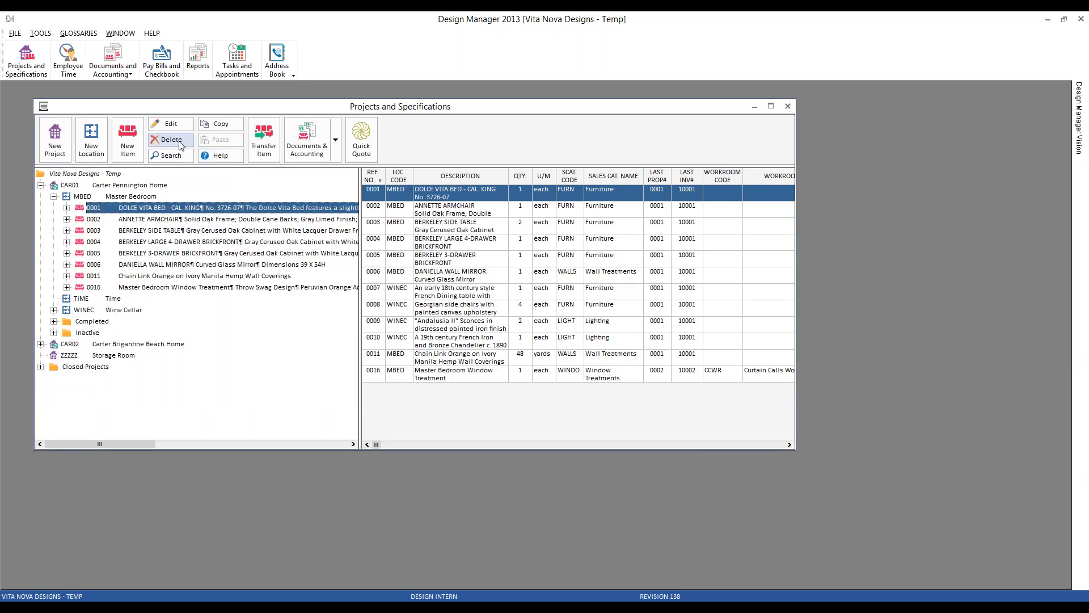
{"action": "left_click", "coordinate": [170, 139]}
{"action": "left_click", "coordinate": [642, 363]}
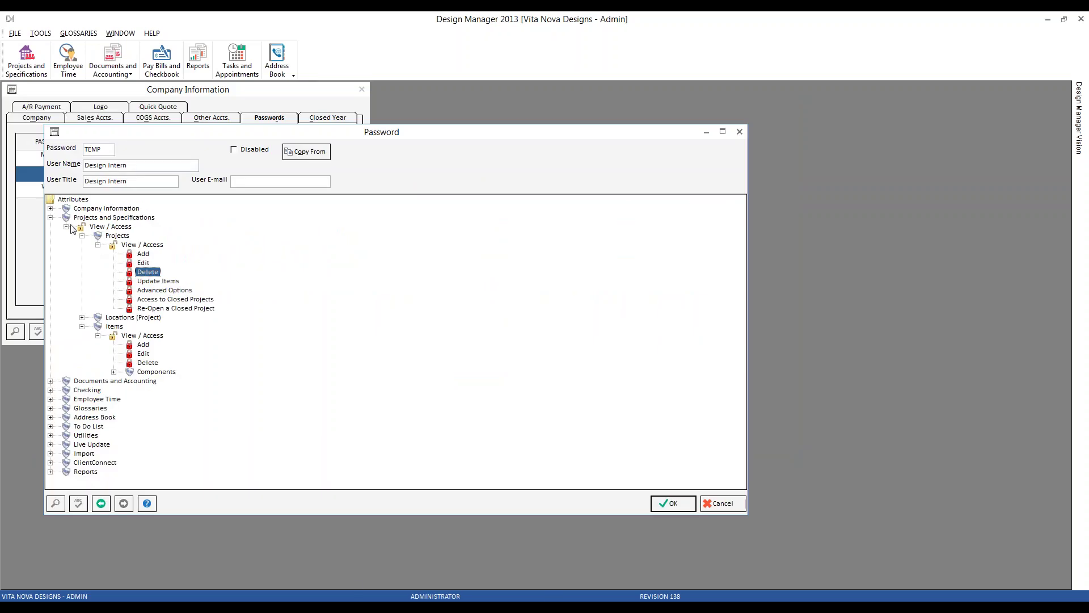
Step: In the Vita Nova Designs - Admin company, compare the Design Intern's View / Access rights for Projects and Specifications and for Accounts under Glossaries
{"action": "left_click", "coordinate": [50, 218]}
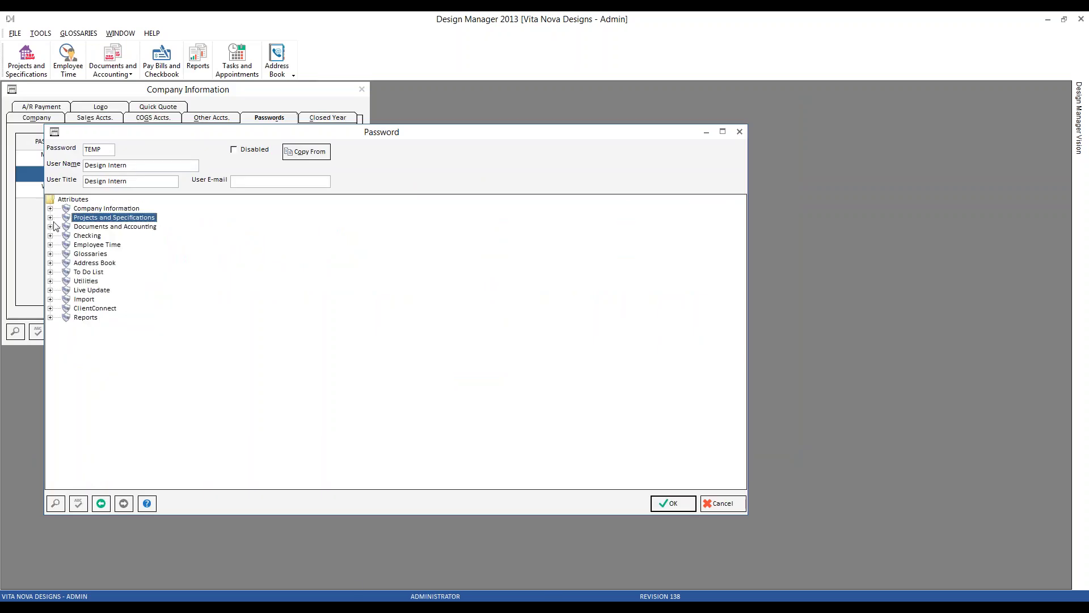
{"action": "left_click", "coordinate": [50, 254]}
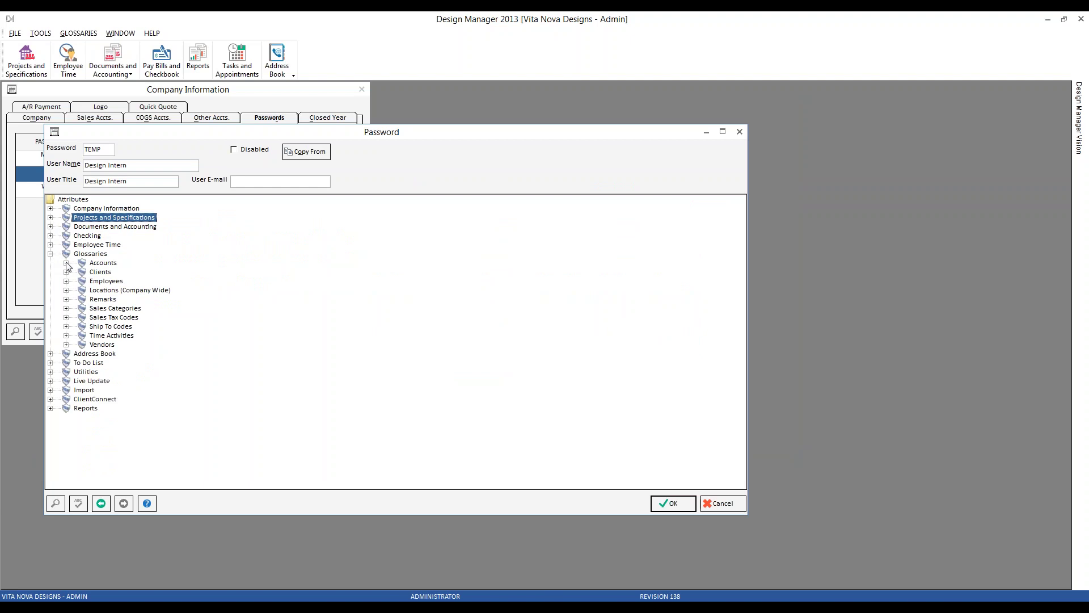
{"action": "left_click", "coordinate": [66, 263]}
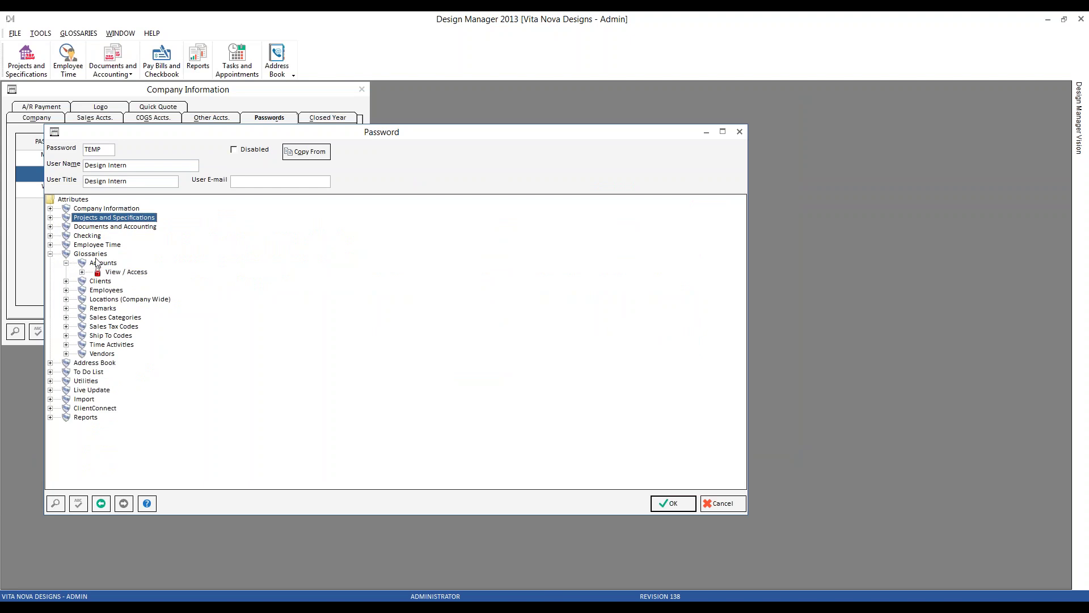
{"action": "left_click", "coordinate": [50, 217]}
{"action": "left_click", "coordinate": [96, 228]}
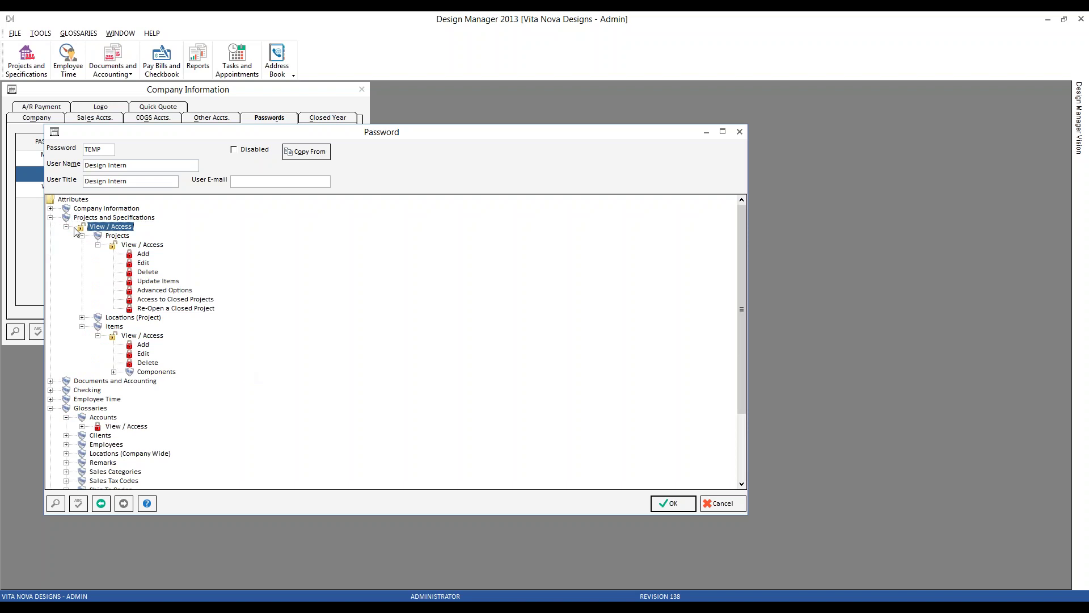
{"action": "left_click", "coordinate": [50, 218]}
{"action": "left_click", "coordinate": [111, 272]}
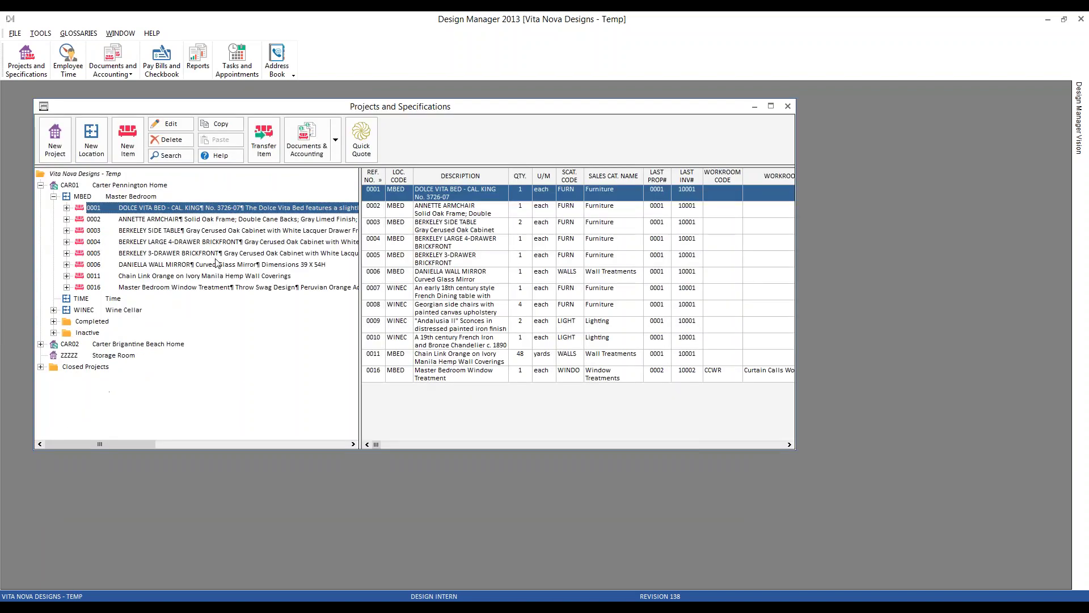
Step: As the Design Intern in the Temp company, try to open the Accounts glossary, and close Projects and Specifications
{"action": "left_click", "coordinate": [80, 33]}
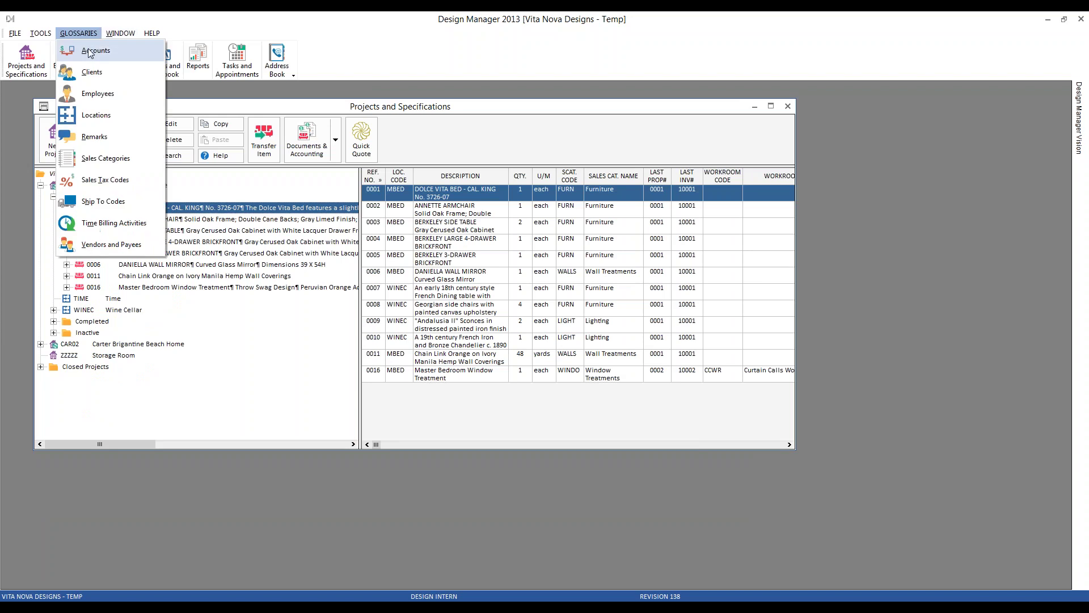
{"action": "left_click", "coordinate": [89, 51]}
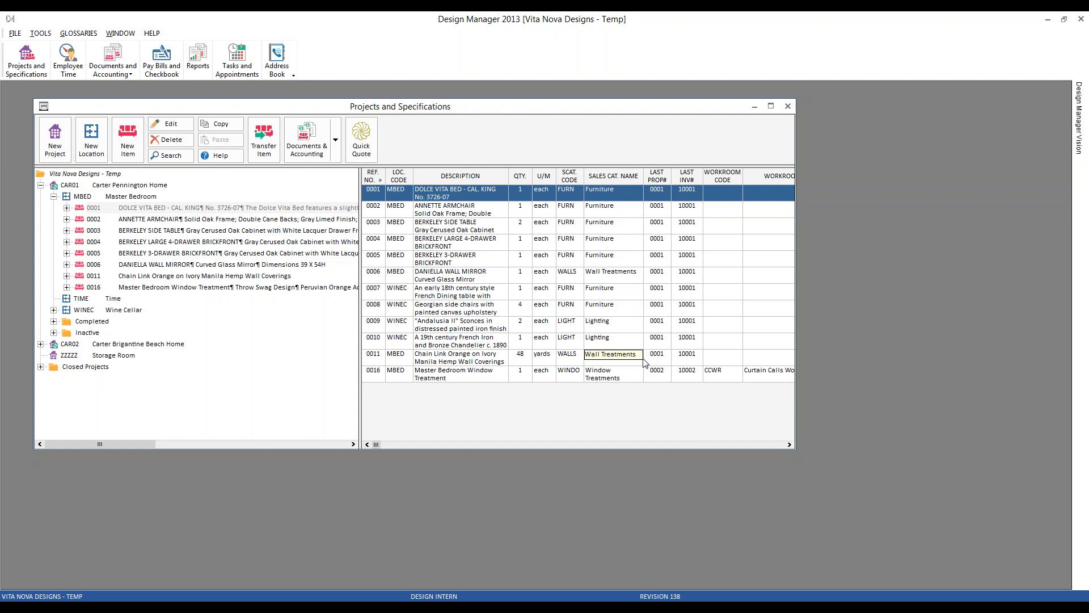
{"action": "left_click", "coordinate": [788, 106]}
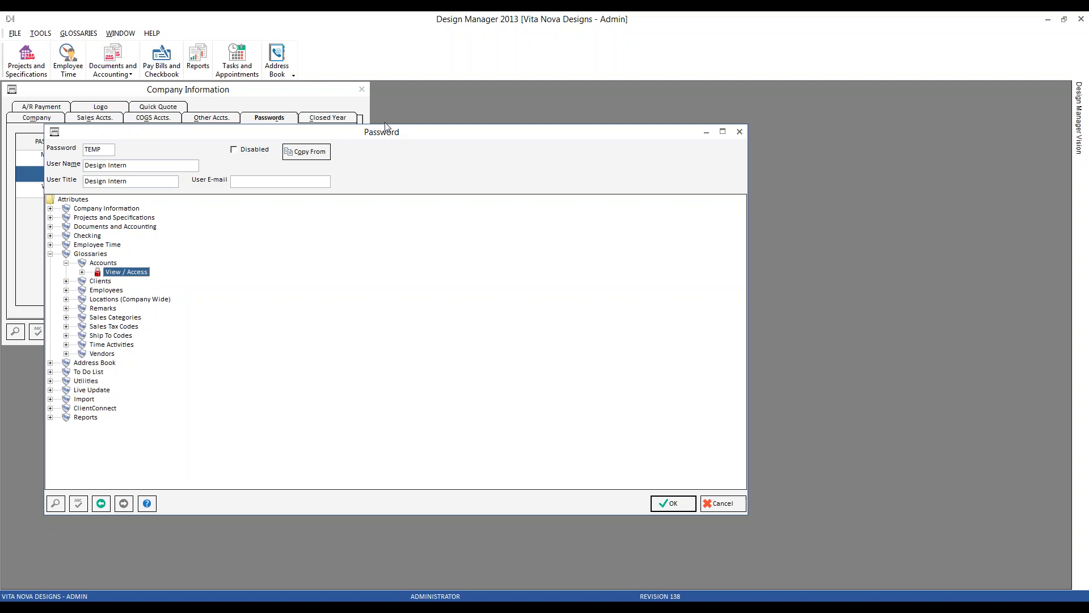
Step: Back in the Admin company, collapse the Design Intern's Glossaries rights and expand the Company Information rights
{"action": "left_click_drag", "start_coordinate": [385, 124], "coordinate": [375, 98]}
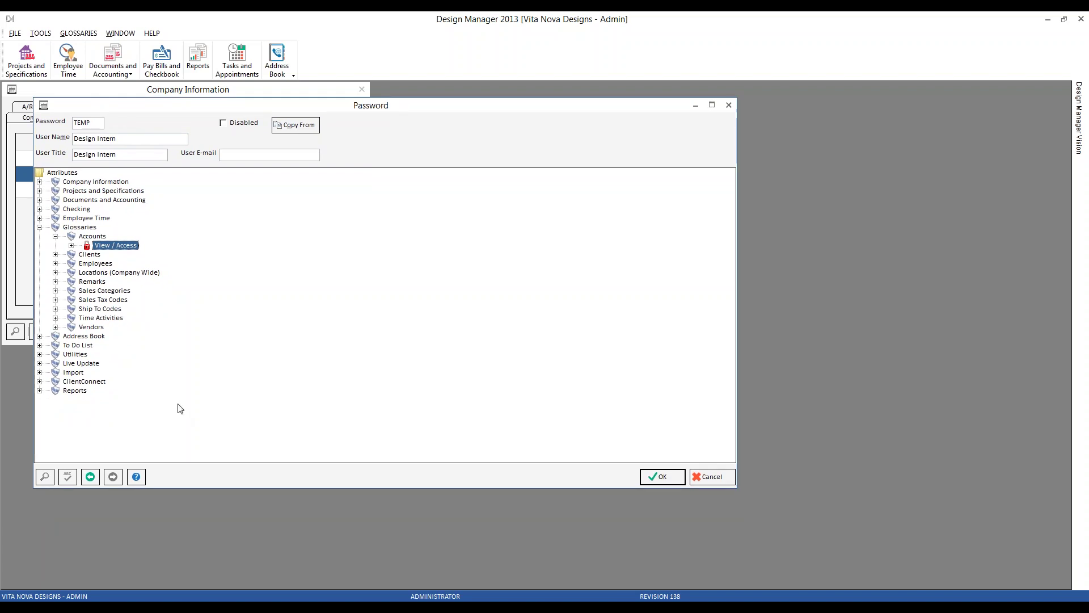
{"action": "left_click", "coordinate": [39, 227]}
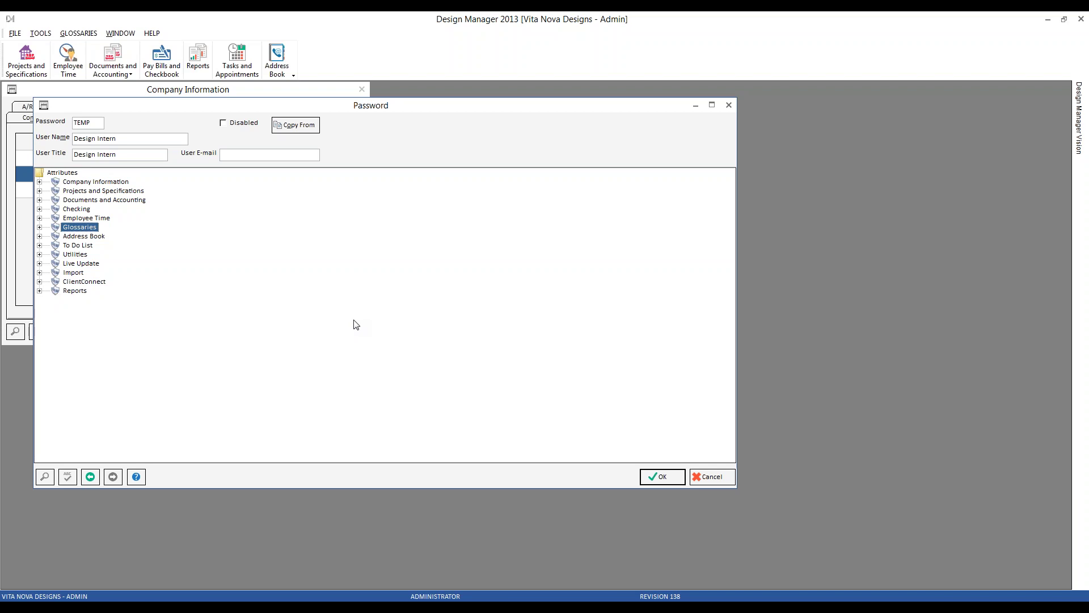
{"action": "left_click", "coordinate": [40, 182]}
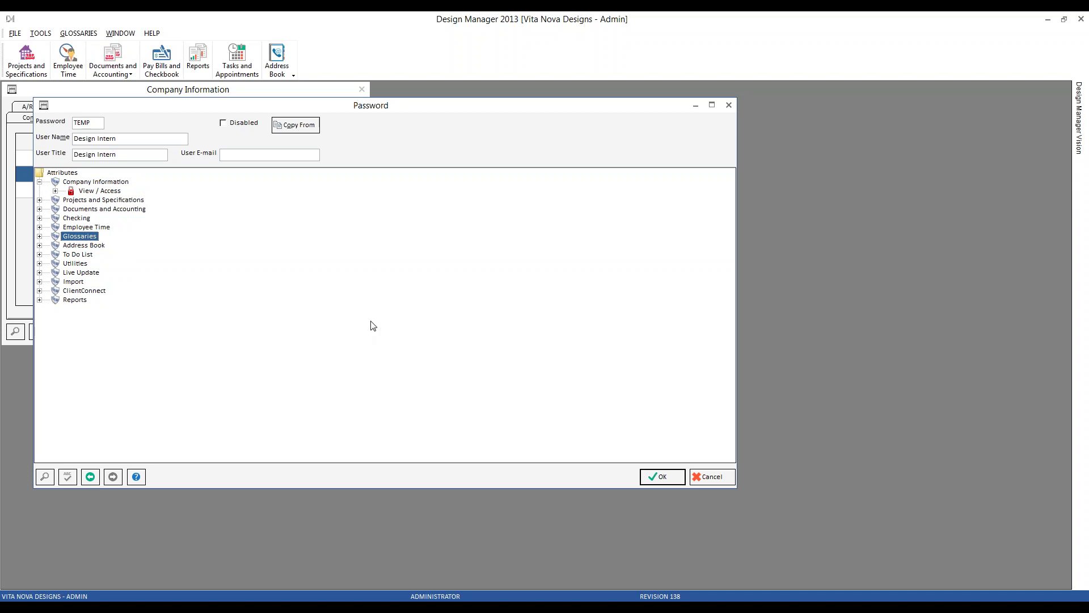
Step: Switch to the Temp company and try to open Company Information as the Design Intern
{"action": "left_click", "coordinate": [419, 581]}
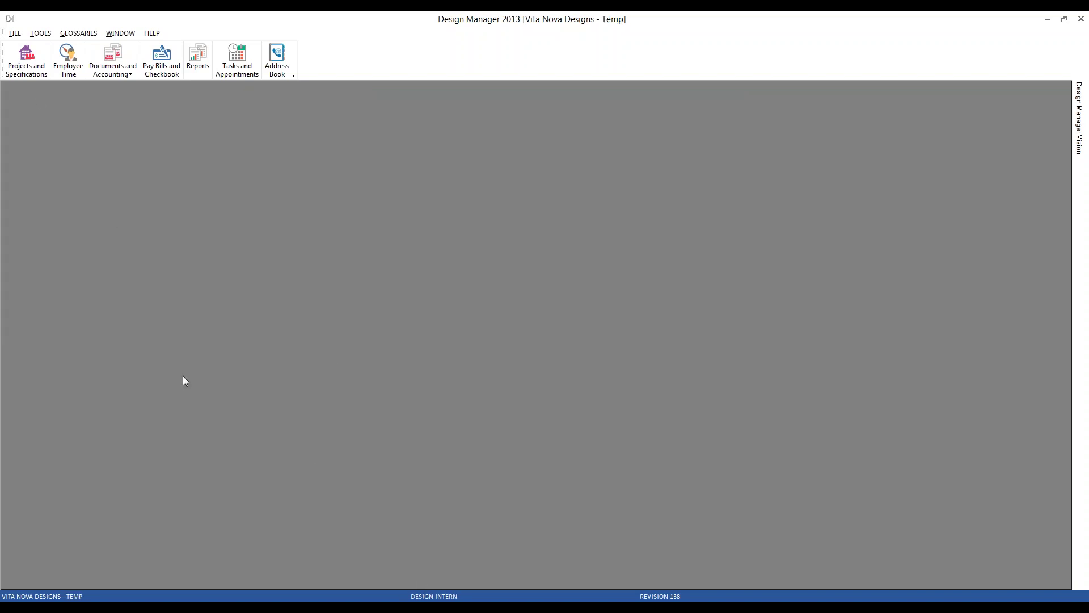
{"action": "left_click", "coordinate": [14, 33]}
{"action": "left_click", "coordinate": [40, 54]}
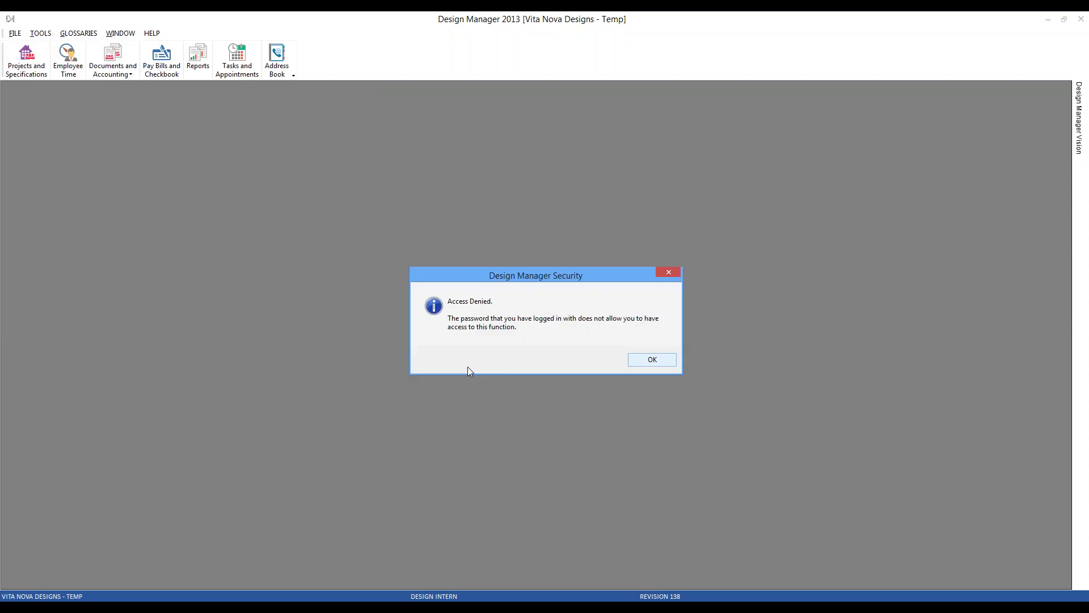
{"action": "left_click", "coordinate": [641, 361]}
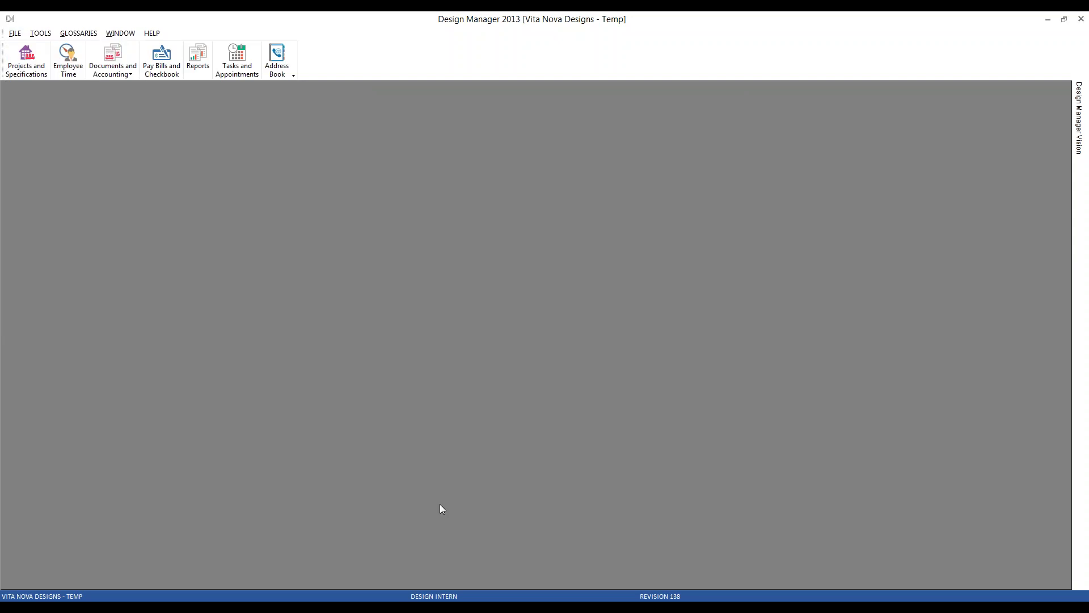
Step: In the Admin company, examine the rights under Company Information View / Access, and cancel out of the Design Intern's record
{"action": "key", "text": "alt+Tab"}
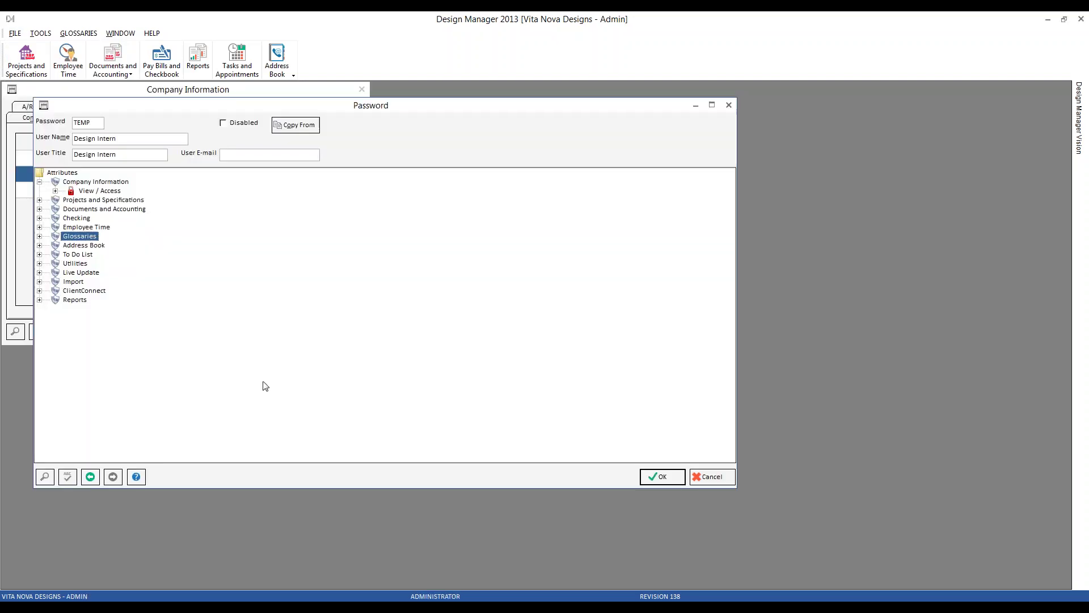
{"action": "left_click", "coordinate": [55, 191]}
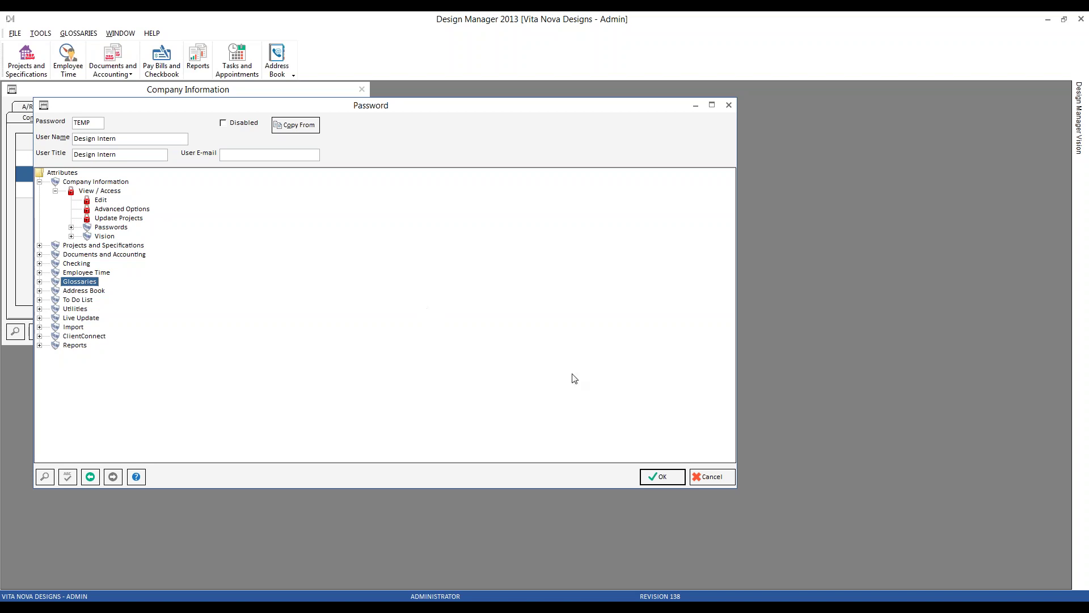
{"action": "left_click", "coordinate": [710, 476]}
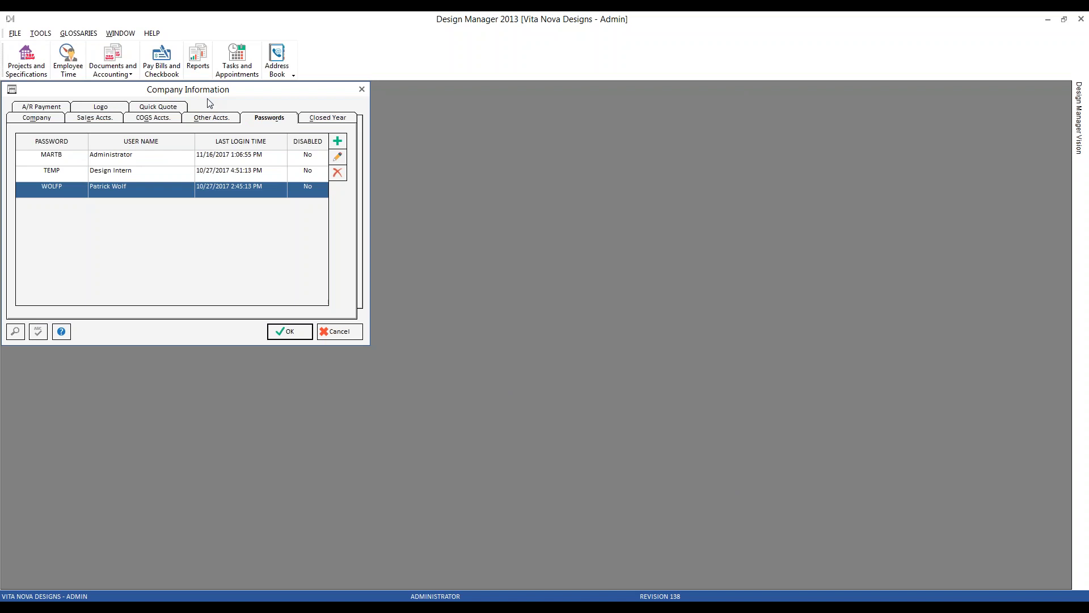
Step: View the general company details, reopen the Design Intern's record, and expand its Company Information rights down to Vision
{"action": "left_click", "coordinate": [48, 119]}
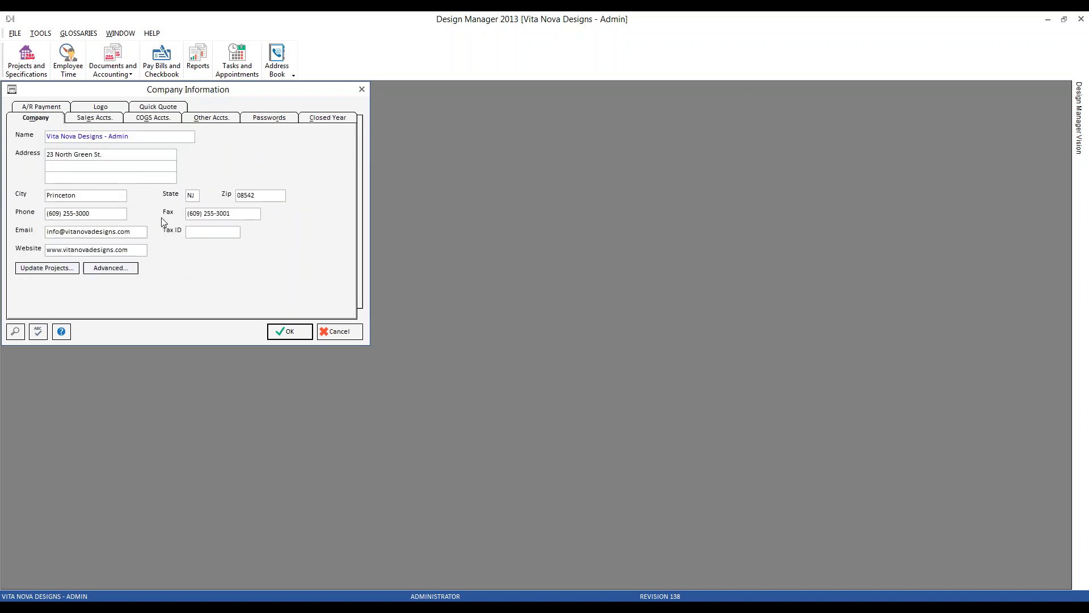
{"action": "left_click", "coordinate": [260, 119]}
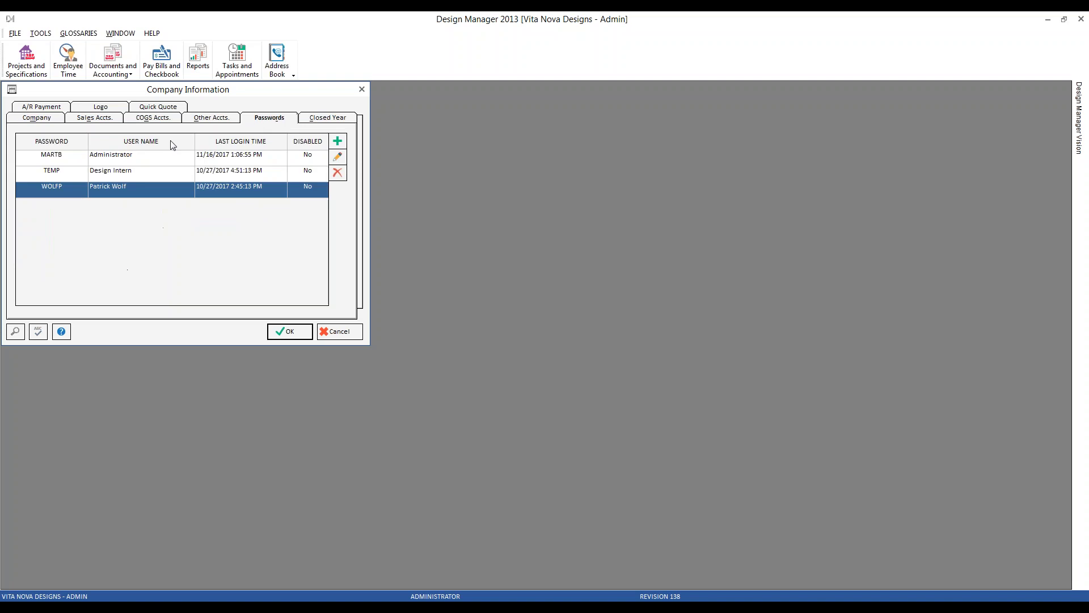
{"action": "double_click", "coordinate": [116, 180]}
{"action": "double_click", "coordinate": [94, 238]}
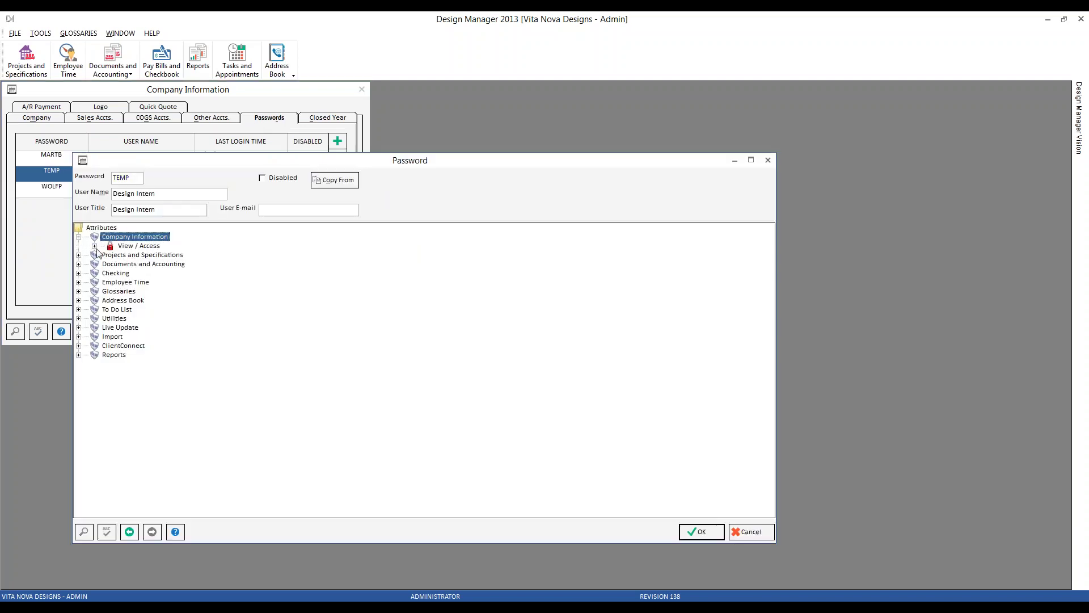
{"action": "left_click", "coordinate": [95, 246]}
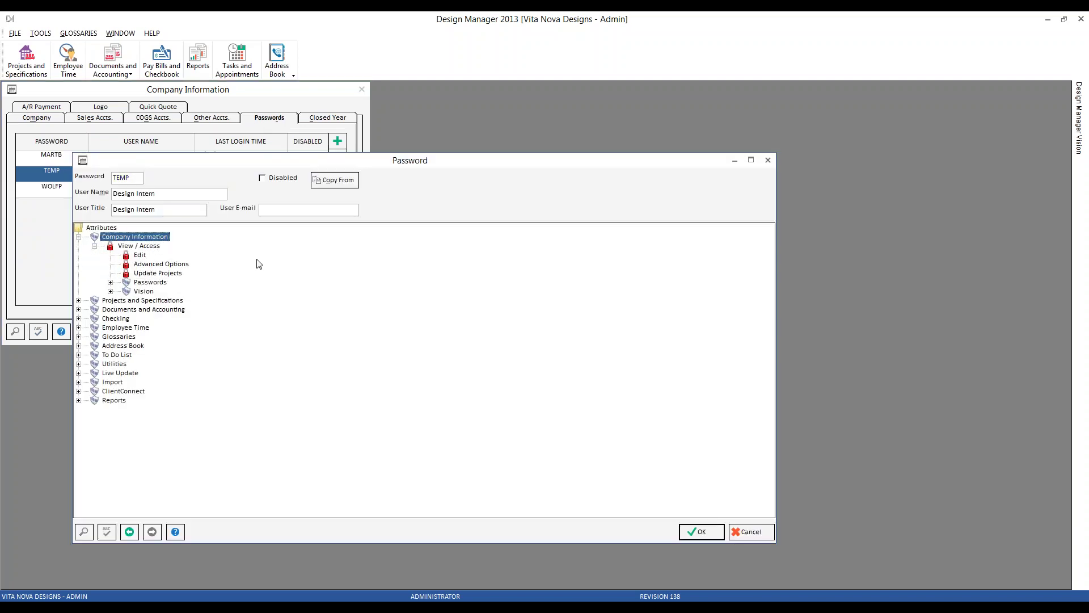
{"action": "left_click", "coordinate": [110, 291]}
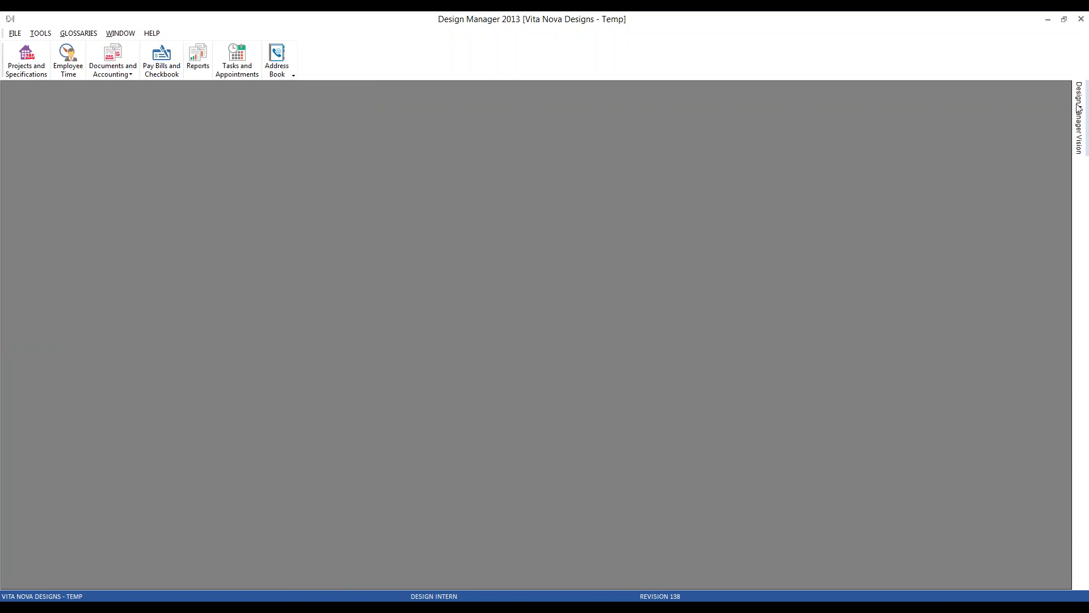
Step: In the Temp company, view the Timer in Design Manager Vision as the Design Intern, and pin and unpin Vision
{"action": "mouse_move", "coordinate": [1079, 108]}
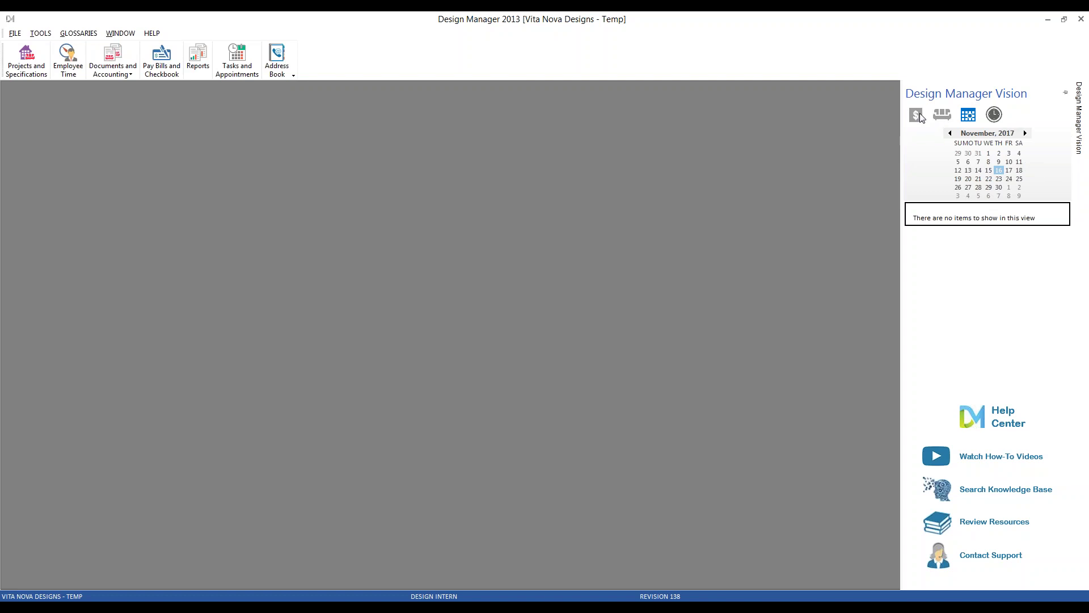
{"action": "left_click", "coordinate": [992, 117]}
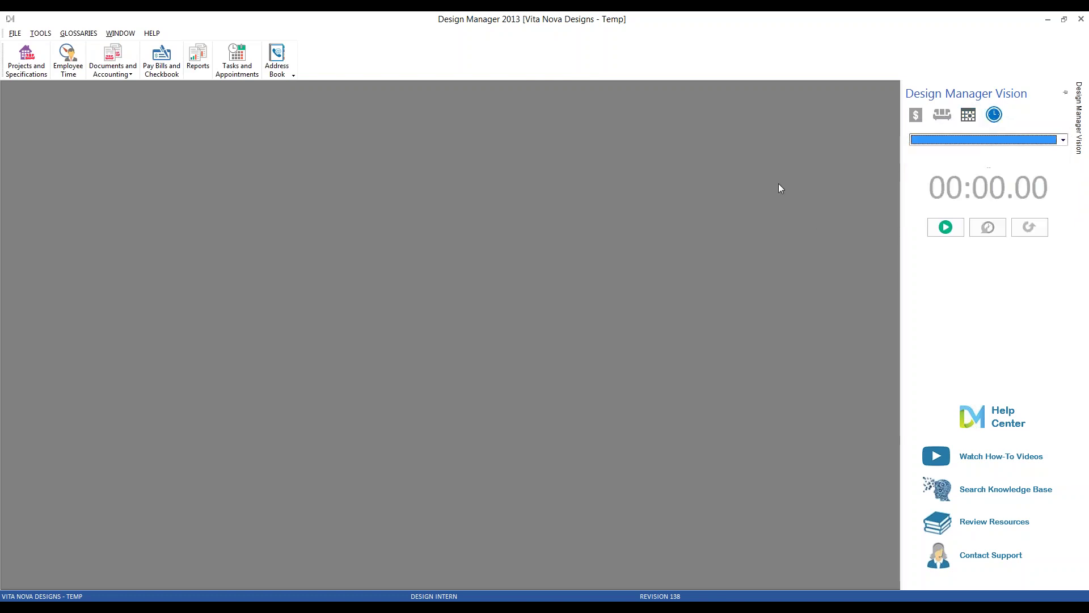
{"action": "left_click", "coordinate": [1066, 93]}
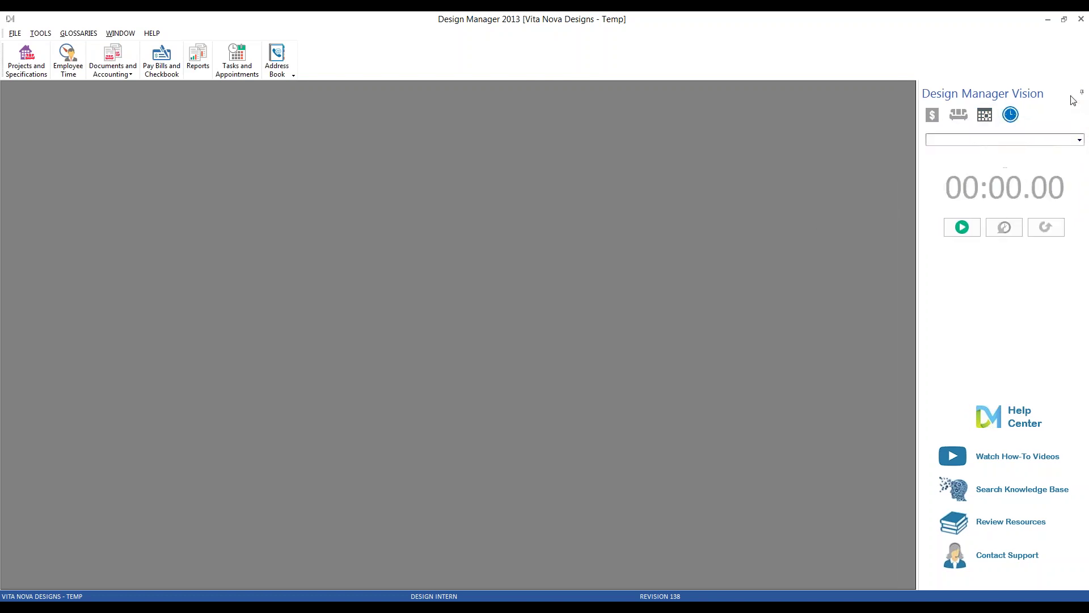
{"action": "left_click", "coordinate": [1081, 96]}
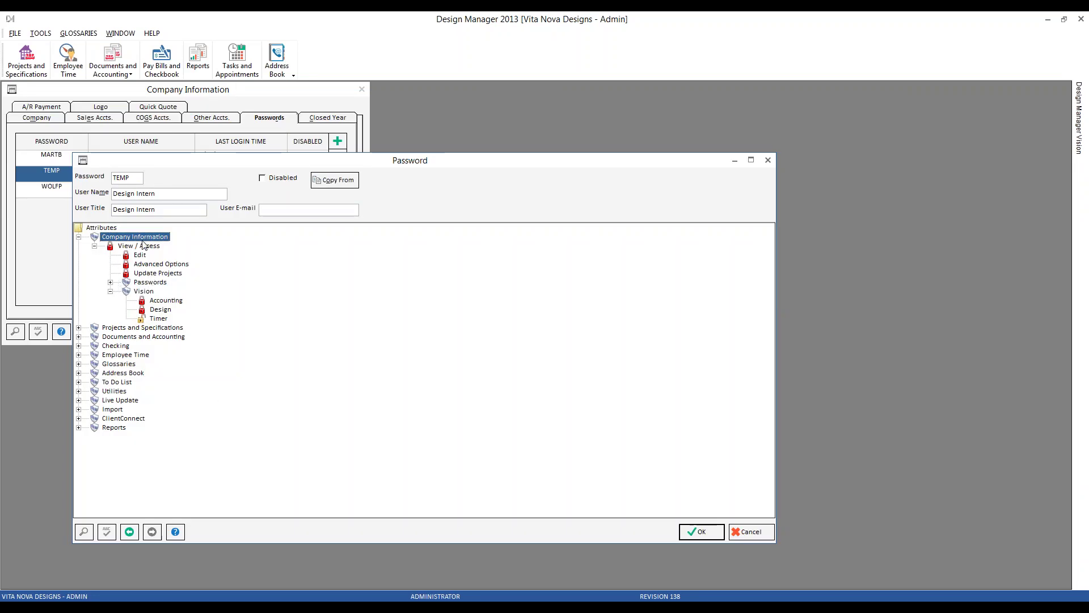
Step: In the Admin company, check the Design Intern's Passwords View / Access right, and collapse the Company Information rights
{"action": "left_click", "coordinate": [110, 282]}
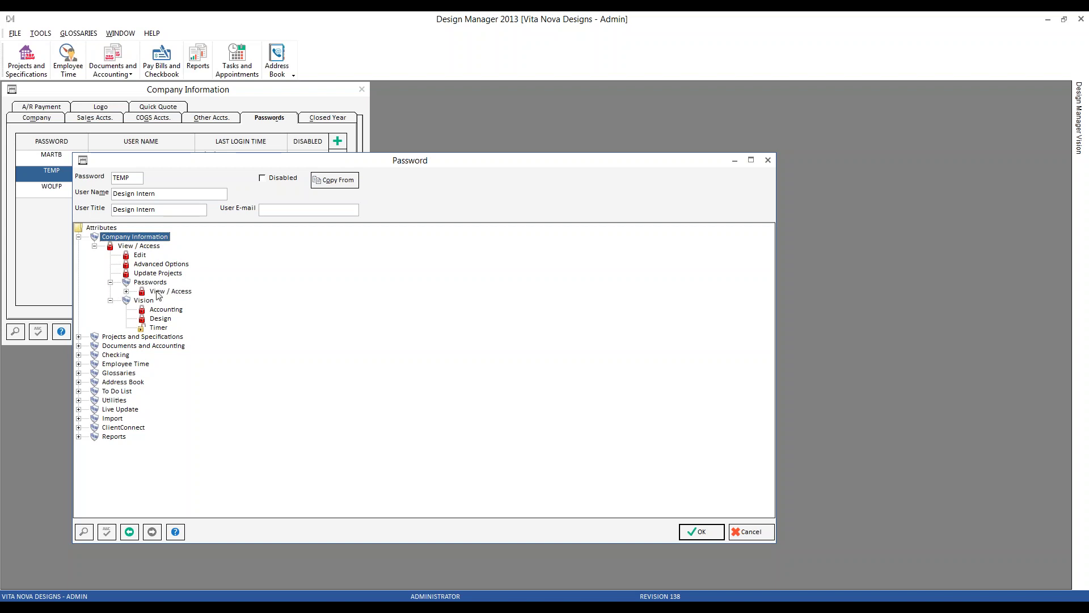
{"action": "left_click", "coordinate": [110, 283]}
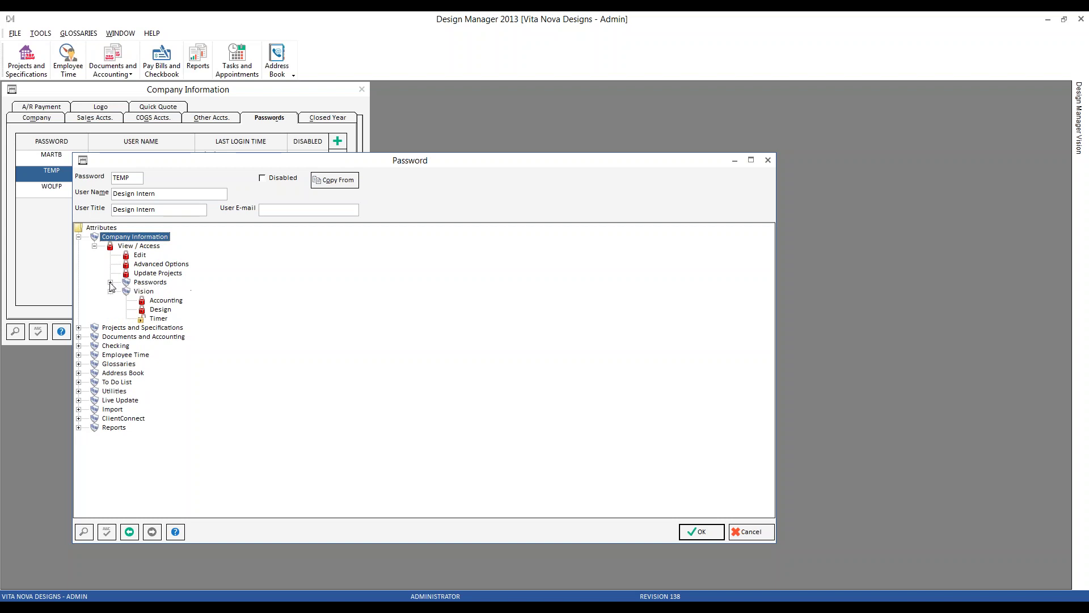
{"action": "left_click", "coordinate": [79, 238]}
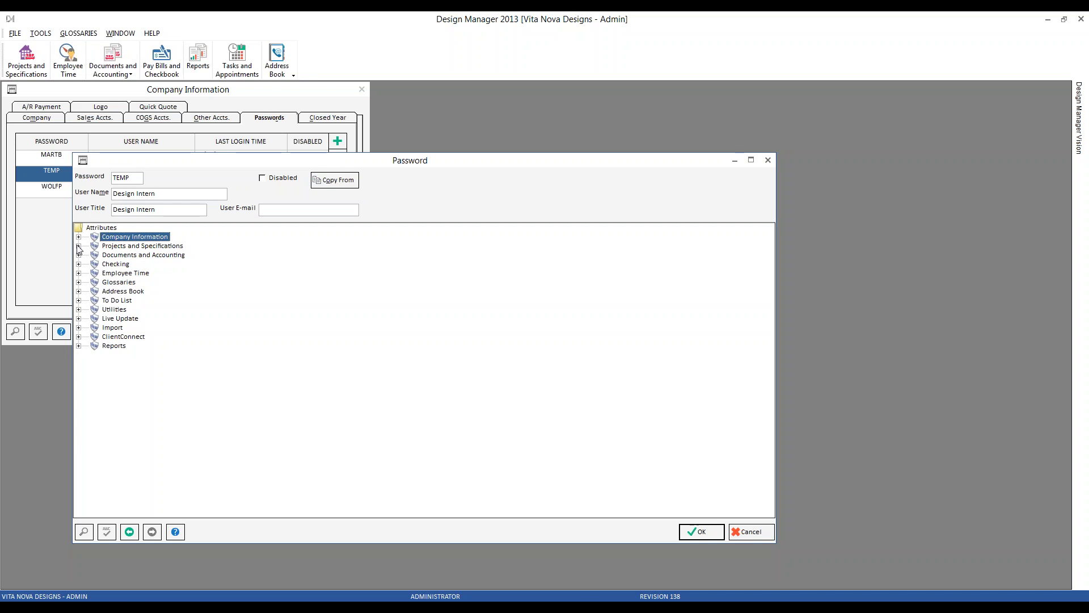
Step: In the Admin company, expand the Design Intern's Projects and Specifications rights down to the Projects View / Access rights
{"action": "left_click", "coordinate": [79, 246]}
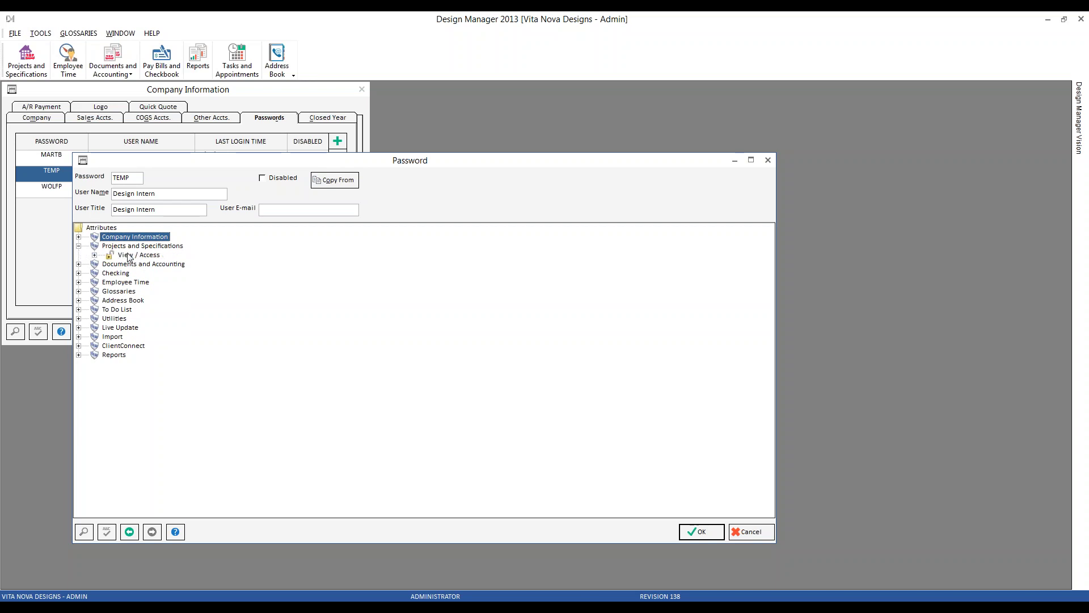
{"action": "left_click", "coordinate": [95, 255]}
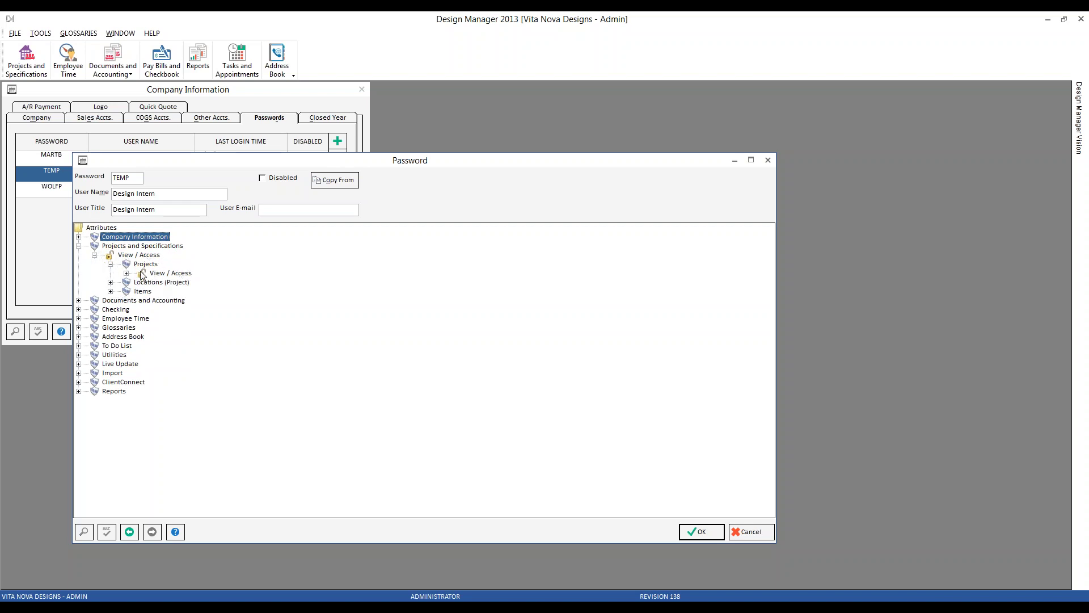
{"action": "left_click", "coordinate": [111, 264]}
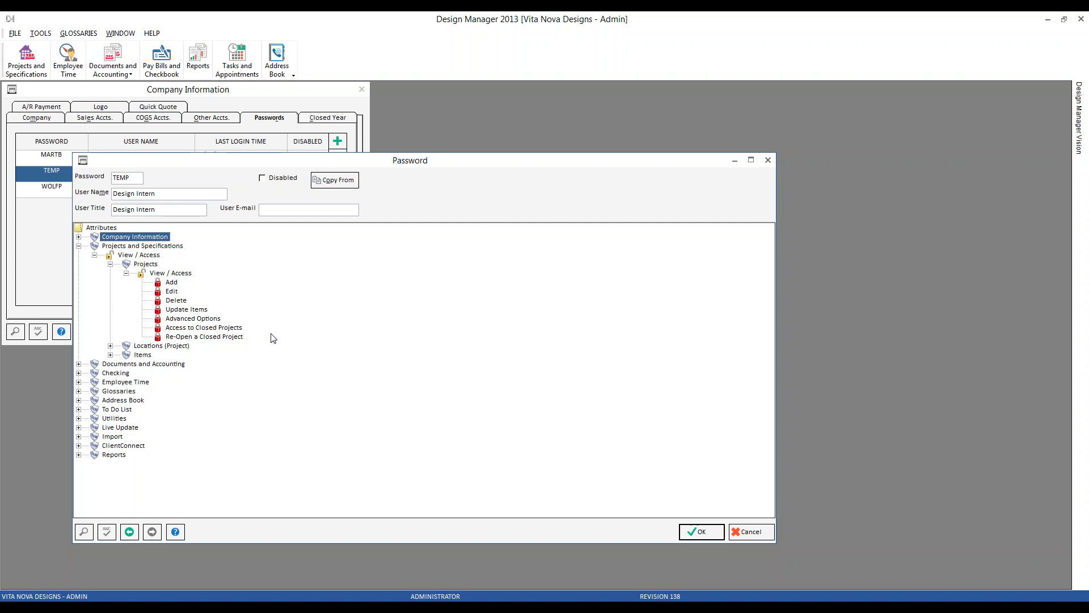
Step: View the Defaults of project CAR01 as administrator, cancel out of the project, and close Projects and Specifications
{"action": "left_click", "coordinate": [27, 56]}
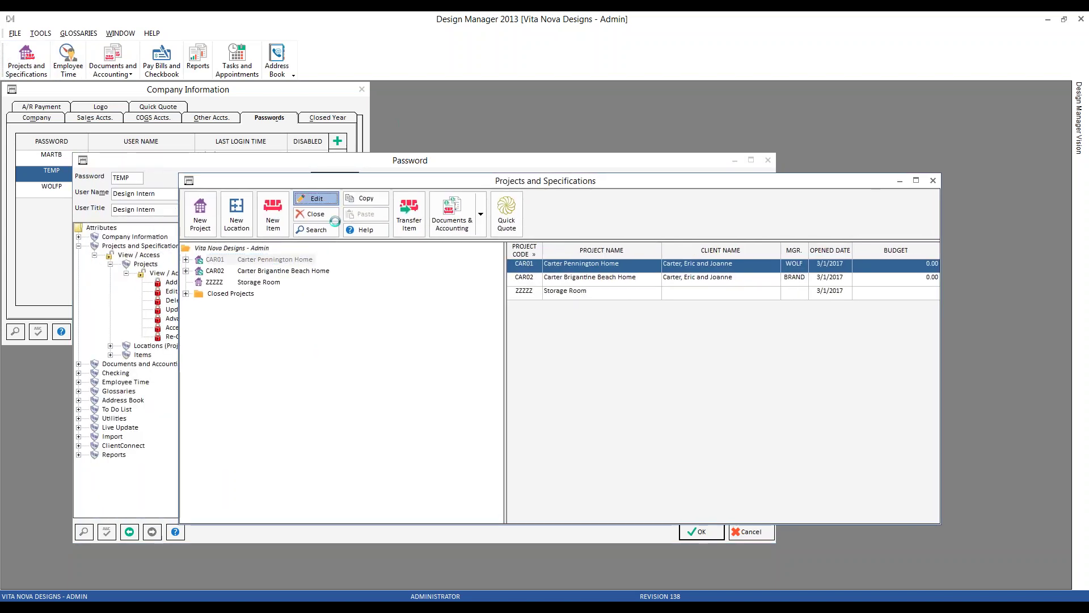
{"action": "left_click", "coordinate": [312, 199]}
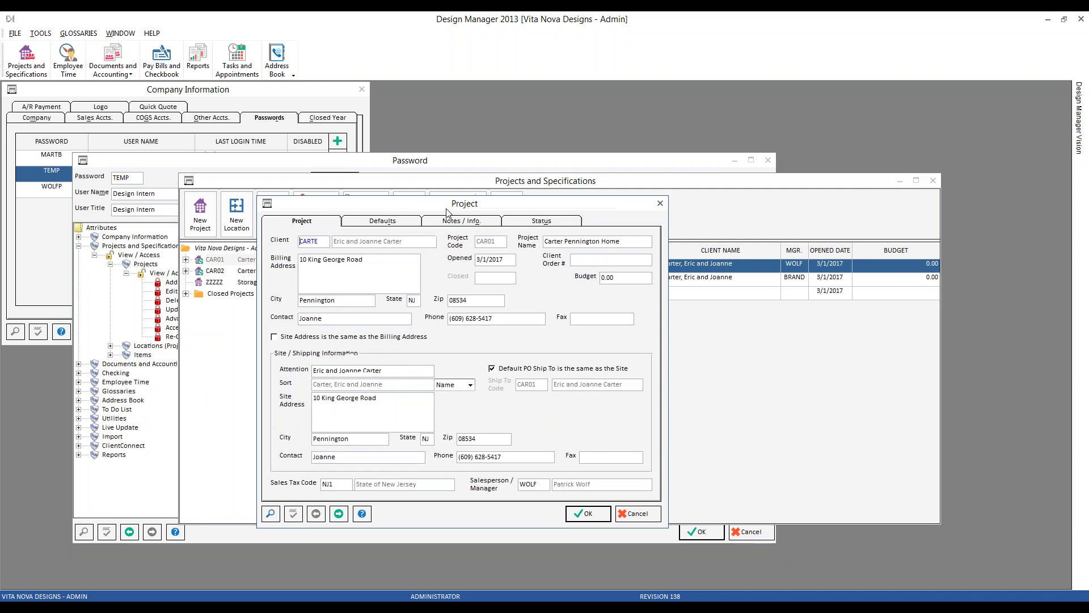
{"action": "left_click", "coordinate": [397, 223]}
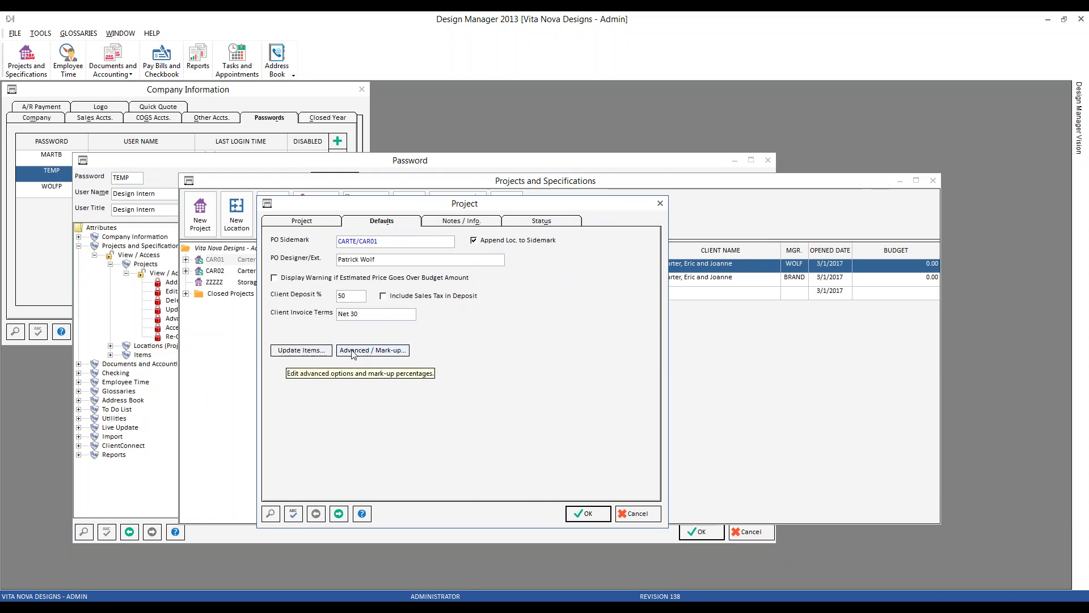
{"action": "left_click", "coordinate": [638, 514]}
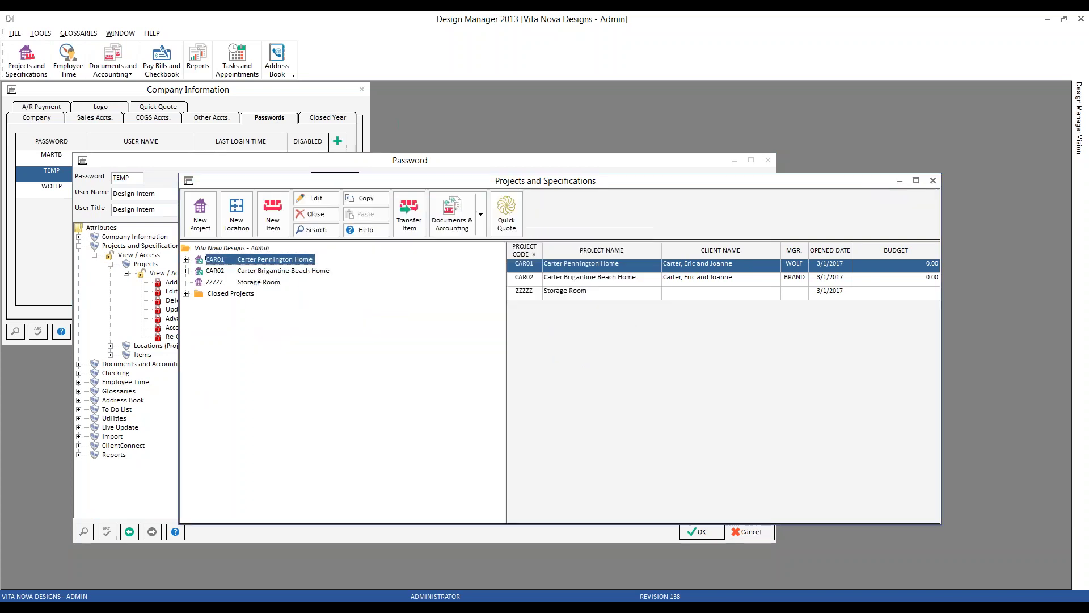
{"action": "left_click", "coordinate": [933, 180]}
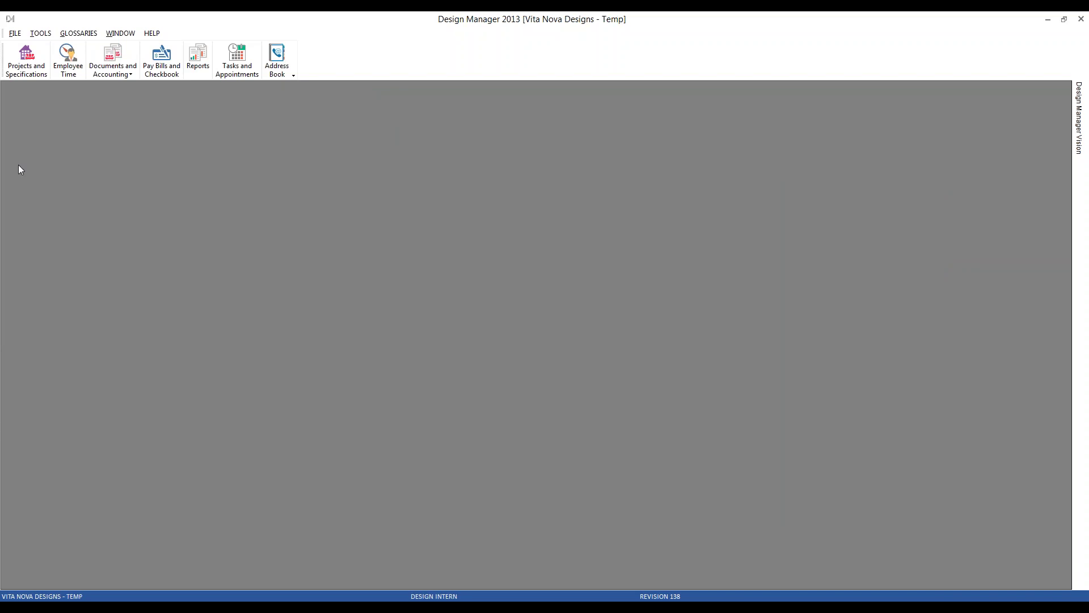
Step: In the Temp company, try Update Items and Advanced / Mark-up in project CAR01's Defaults as the Design Intern, and cancel out of the project
{"action": "left_click", "coordinate": [37, 65]}
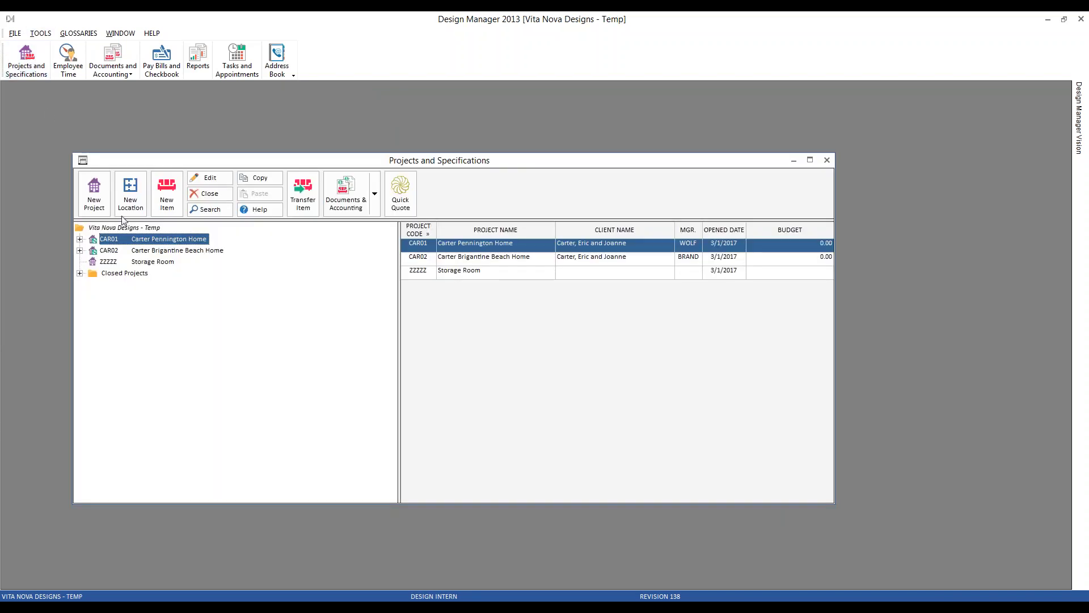
{"action": "left_click", "coordinate": [210, 177]}
{"action": "left_click", "coordinate": [211, 192]}
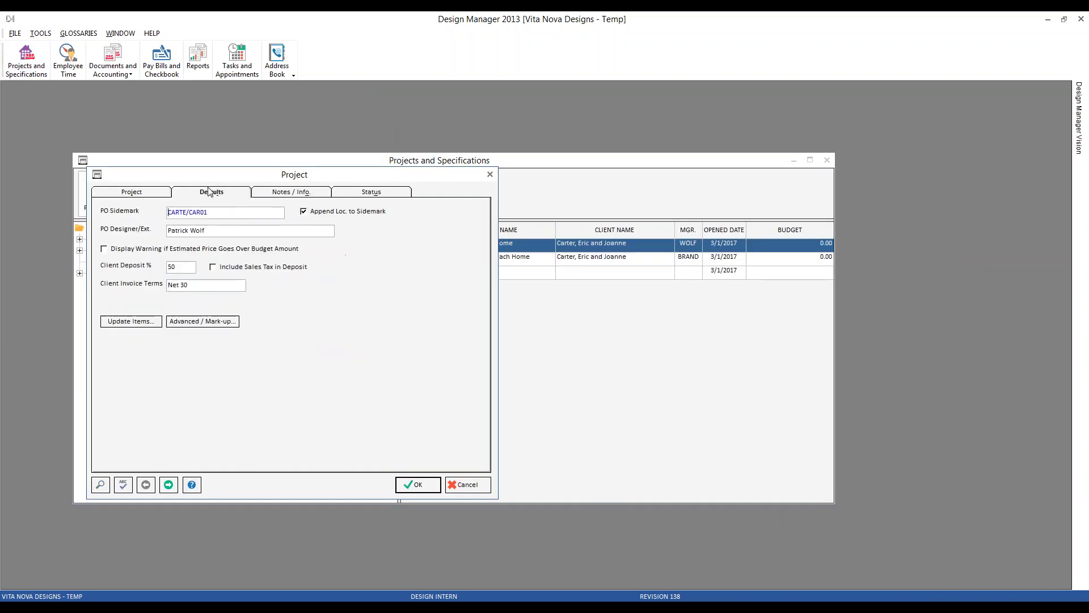
{"action": "left_click", "coordinate": [149, 321]}
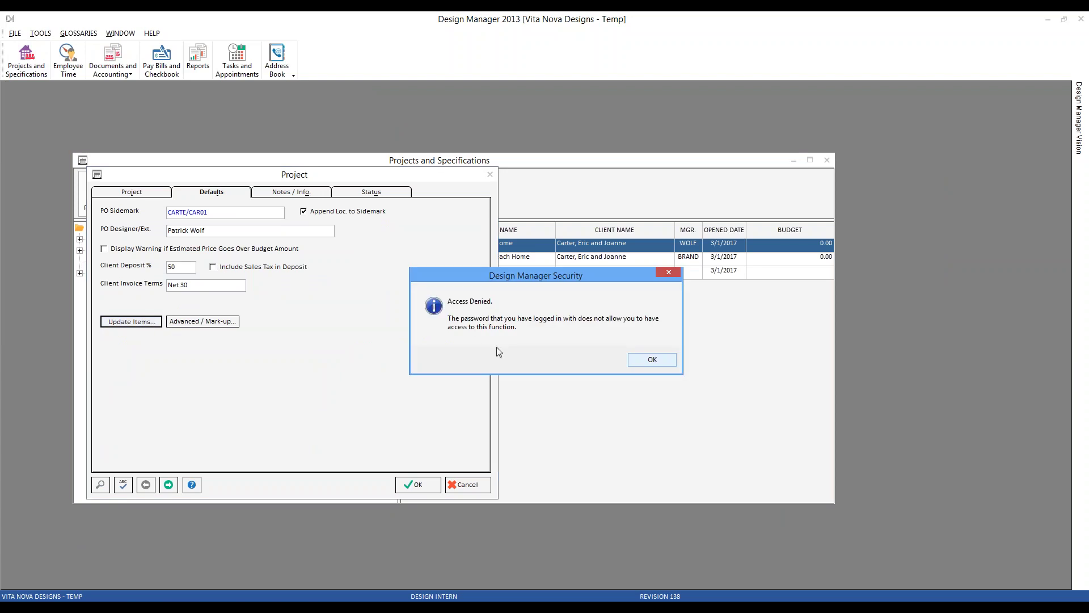
{"action": "left_click", "coordinate": [651, 361]}
{"action": "left_click", "coordinate": [223, 322]}
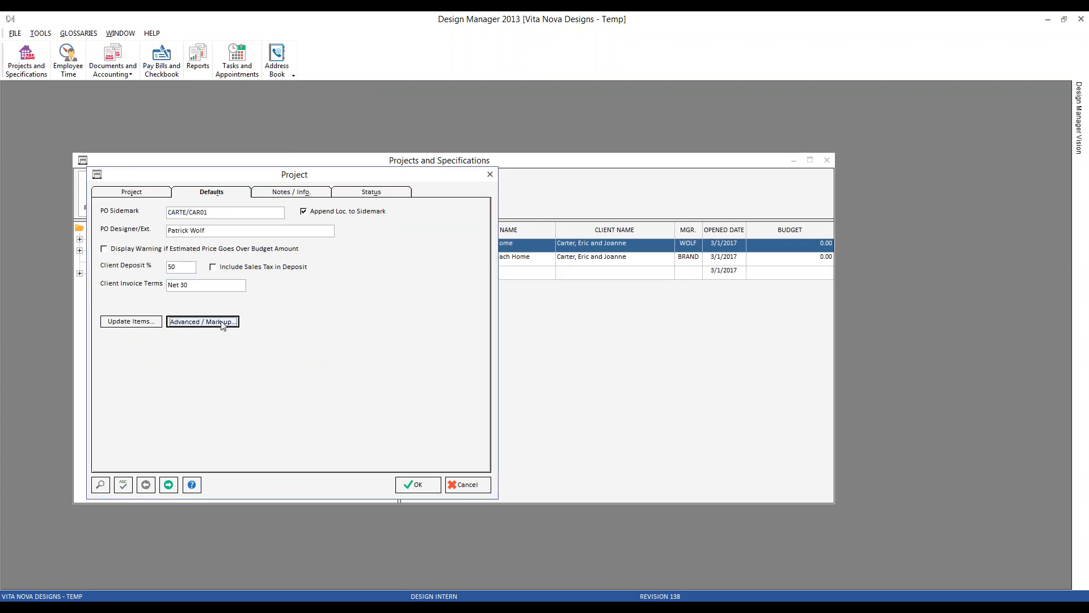
{"action": "left_click", "coordinate": [652, 359]}
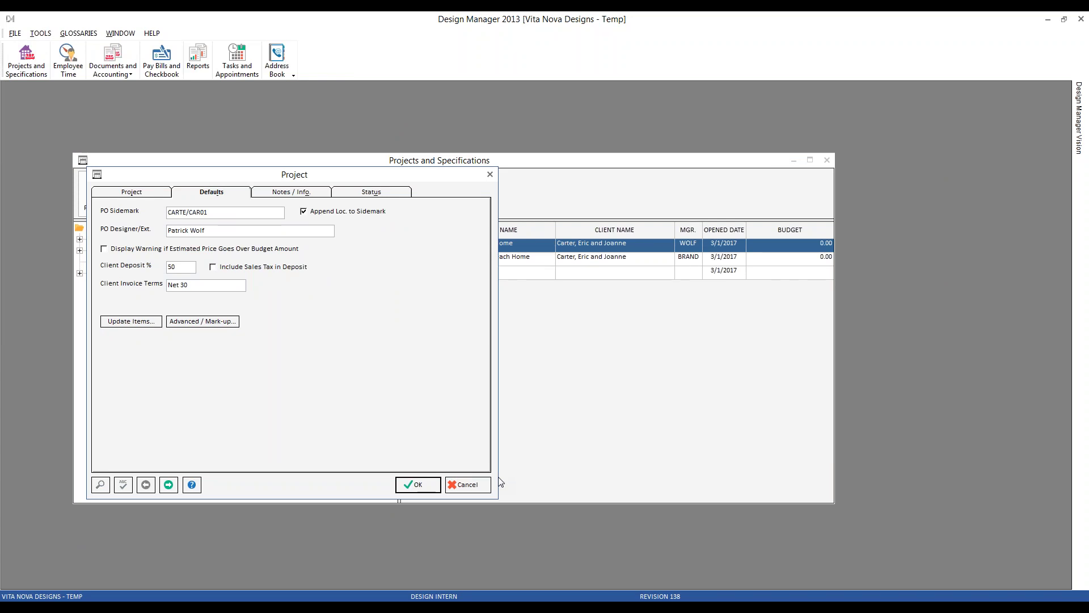
{"action": "left_click", "coordinate": [466, 485]}
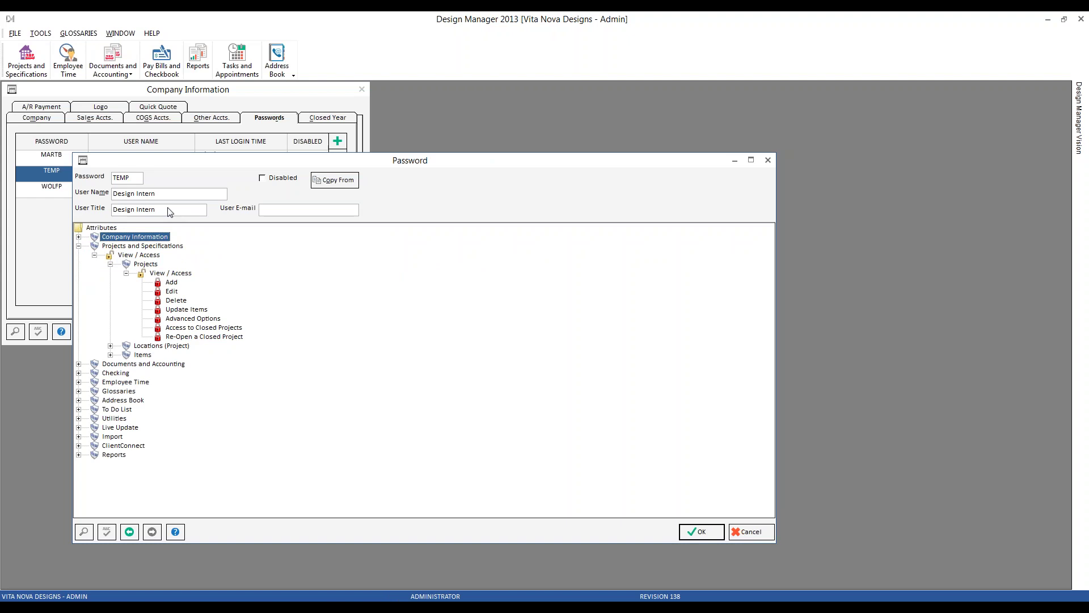
Step: View the Admin company's project list and close it, and try to expand Closed Projects in the Temp company as the Design Intern
{"action": "left_click", "coordinate": [42, 57]}
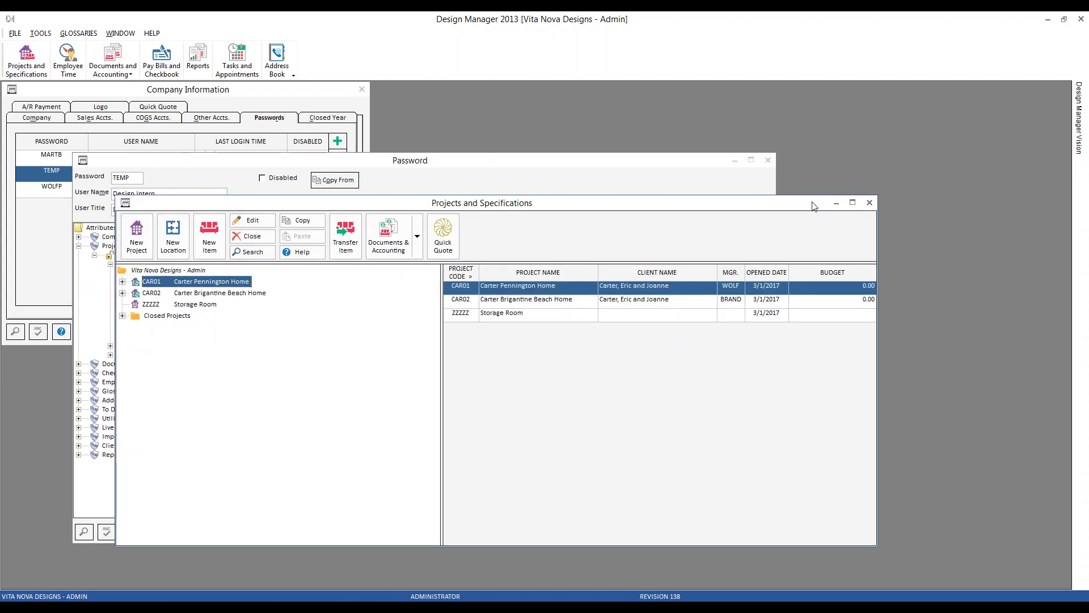
{"action": "left_click", "coordinate": [869, 203]}
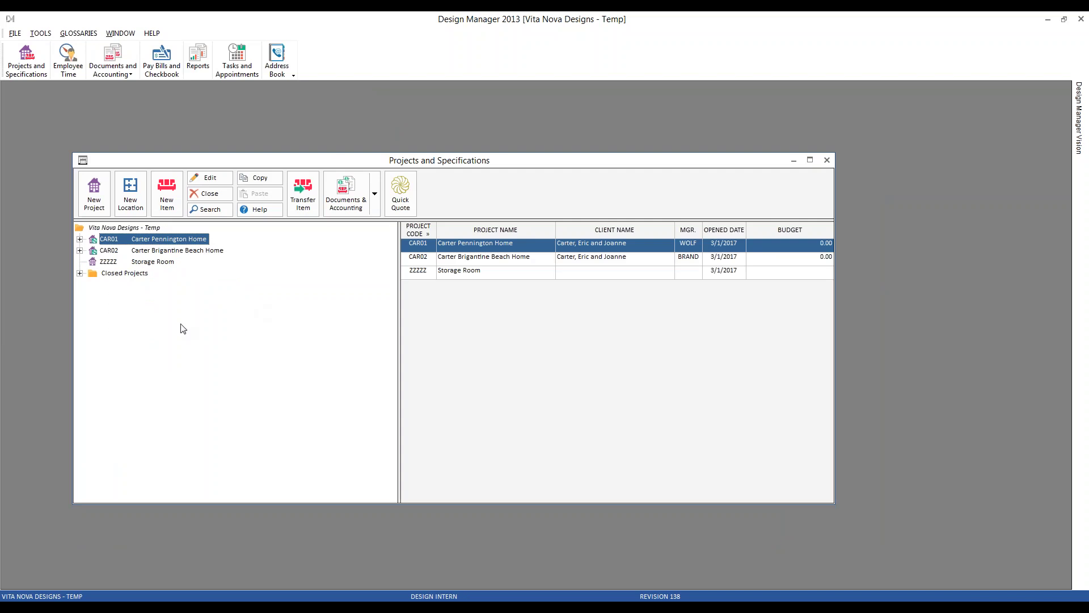
{"action": "left_click", "coordinate": [80, 273]}
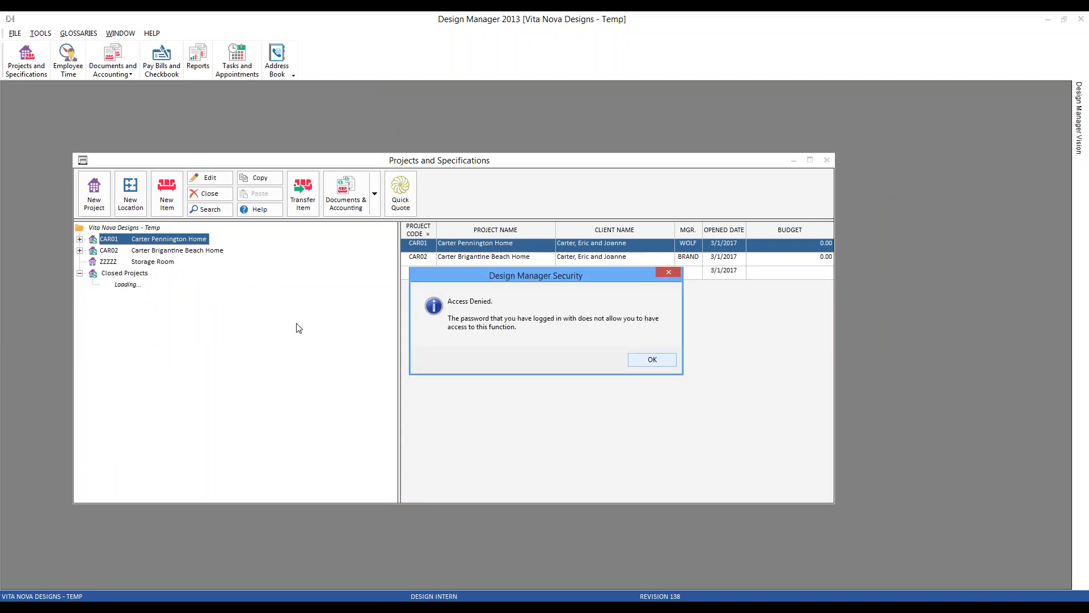
{"action": "left_click", "coordinate": [652, 359]}
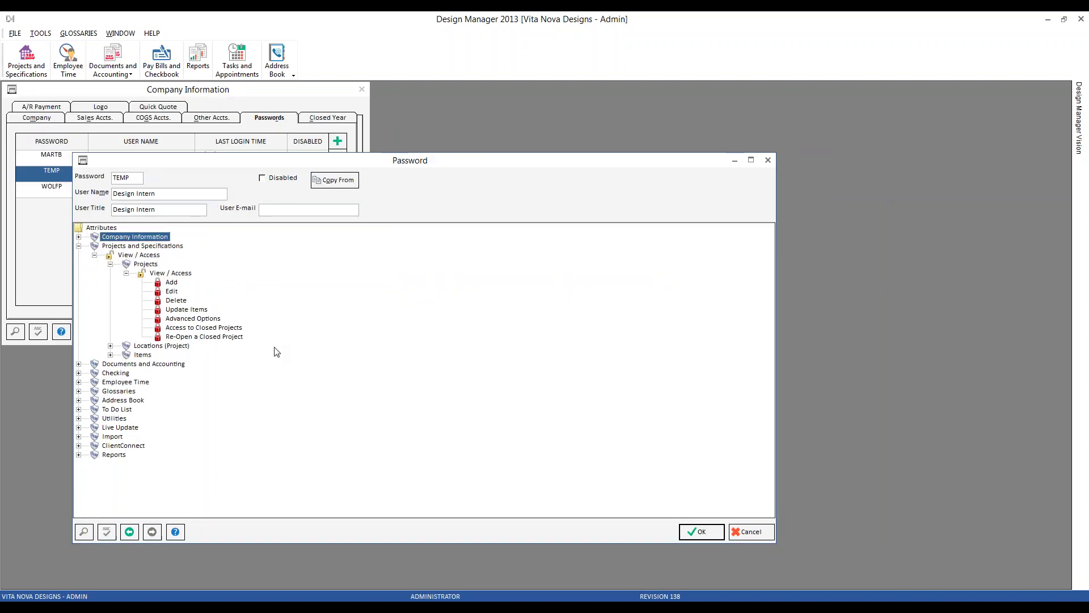
Step: In the Admin company, collapse the Design Intern's Projects rights and expand the Locations (Project) rights
{"action": "left_click", "coordinate": [126, 273]}
{"action": "left_click", "coordinate": [159, 282]}
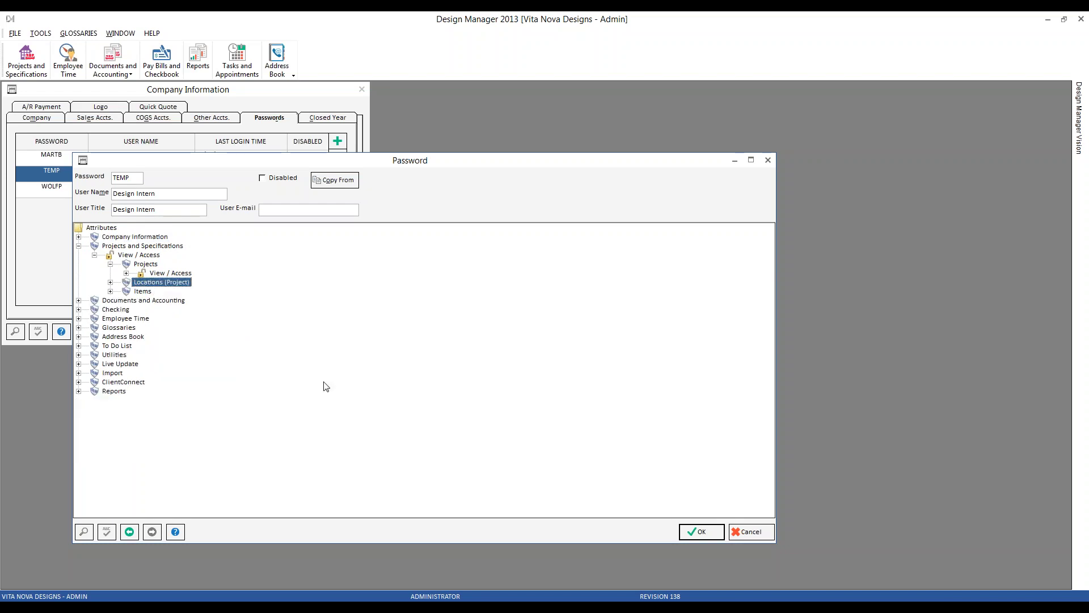
{"action": "left_click", "coordinate": [111, 283]}
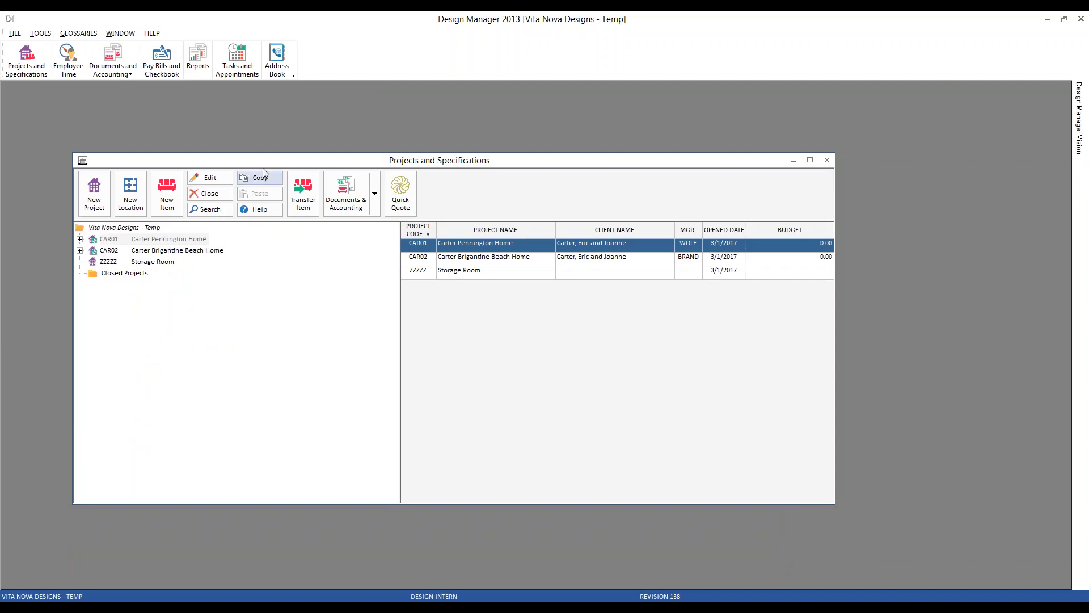
Step: In the Temp company, try to add a location and to delete the Time location of project CAR01
{"action": "left_click_drag", "start_coordinate": [259, 160], "coordinate": [232, 157]}
{"action": "left_click", "coordinate": [104, 187]}
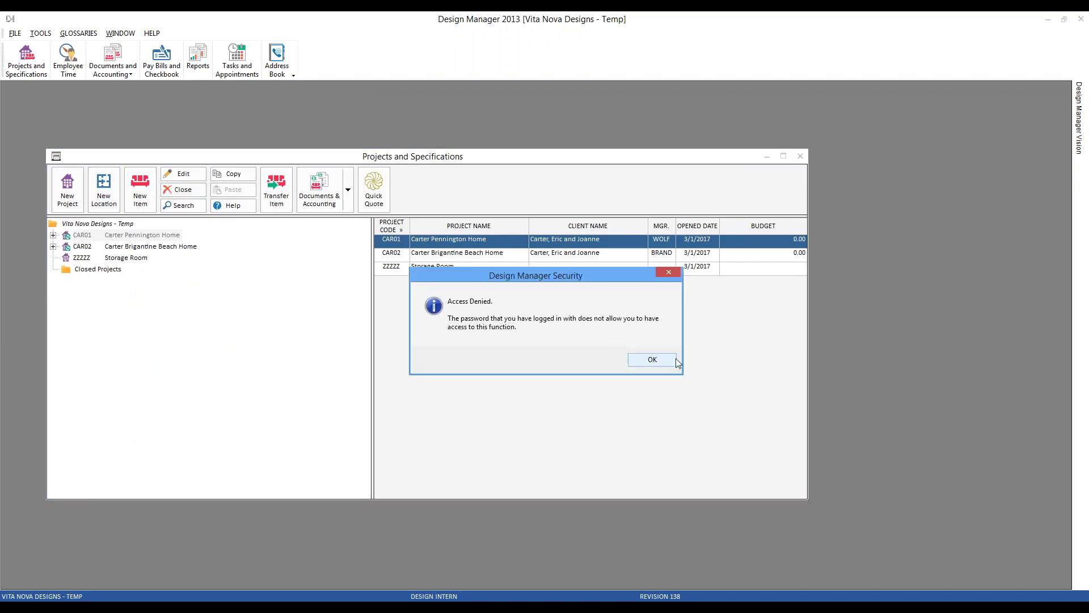
{"action": "left_click", "coordinate": [650, 360]}
{"action": "left_click", "coordinate": [52, 235]}
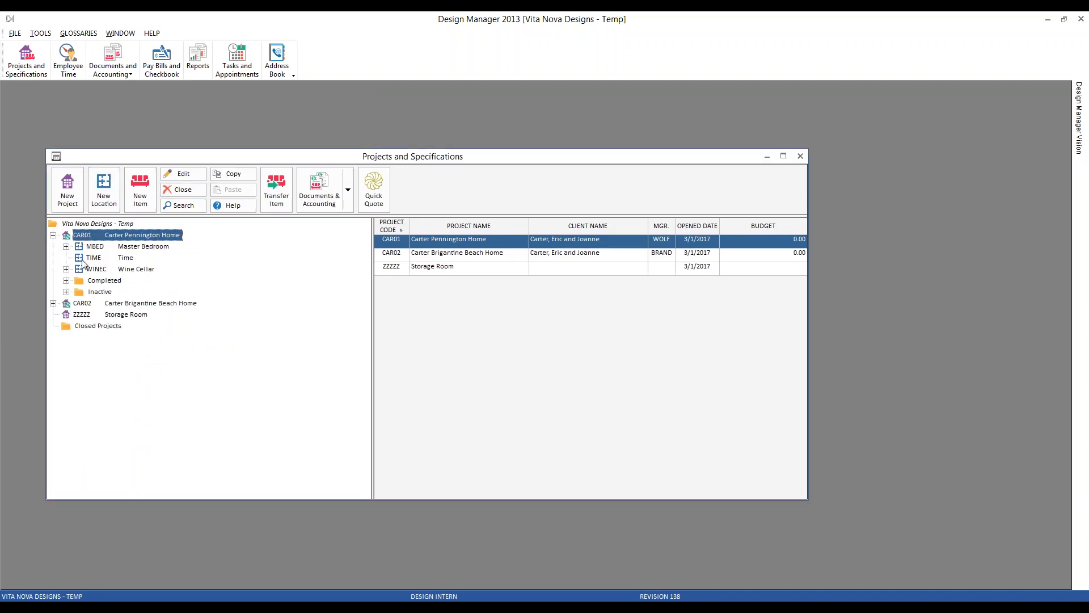
{"action": "left_click", "coordinate": [93, 259]}
{"action": "left_click", "coordinate": [171, 193]}
{"action": "left_click", "coordinate": [651, 360]}
Step: Try to save an edit of project CAR01's Master Bedroom location, cancel out of it, and glance at the available glossaries
{"action": "left_click", "coordinate": [128, 246]}
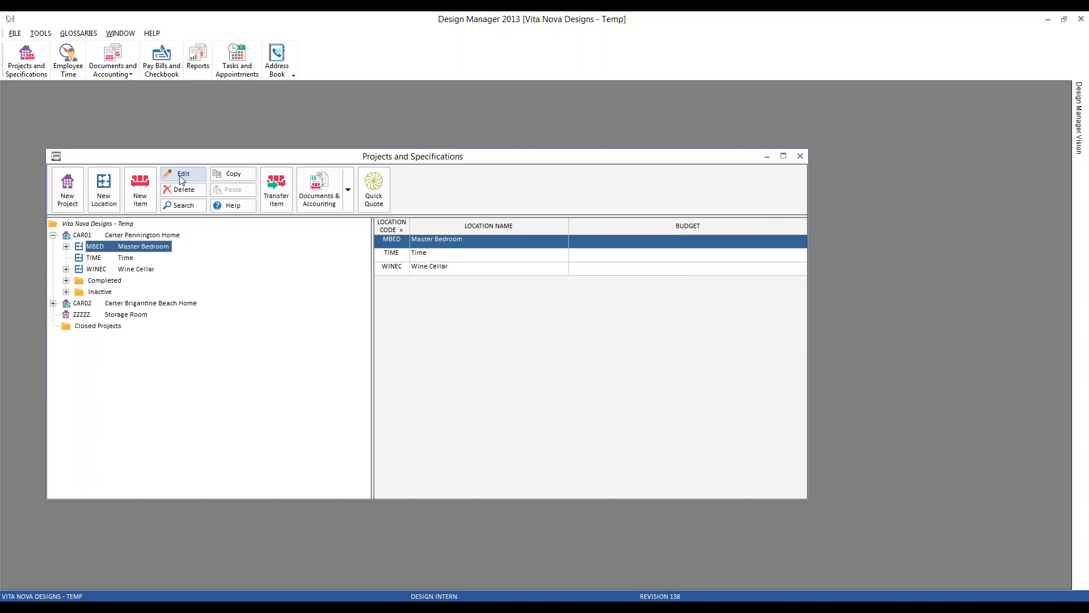
{"action": "left_click", "coordinate": [182, 179]}
{"action": "left_click", "coordinate": [294, 290]}
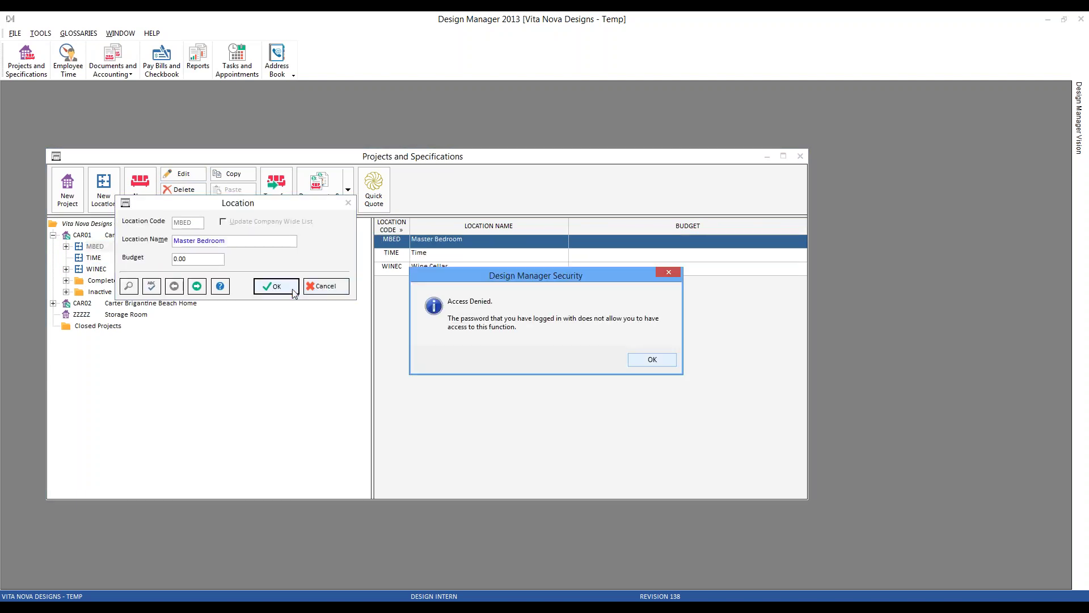
{"action": "left_click", "coordinate": [652, 360]}
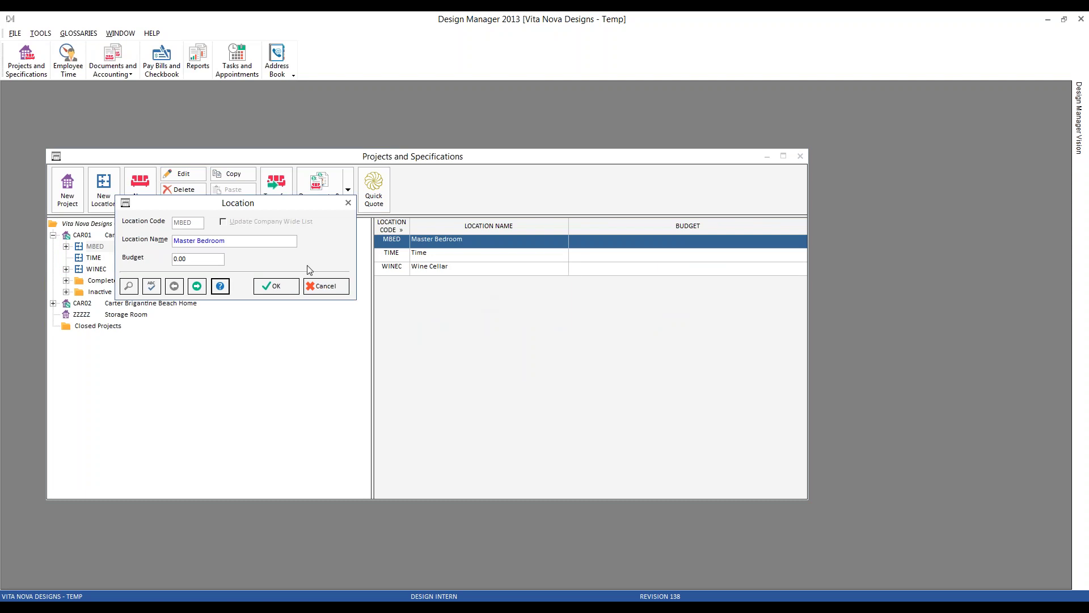
{"action": "left_click", "coordinate": [327, 287]}
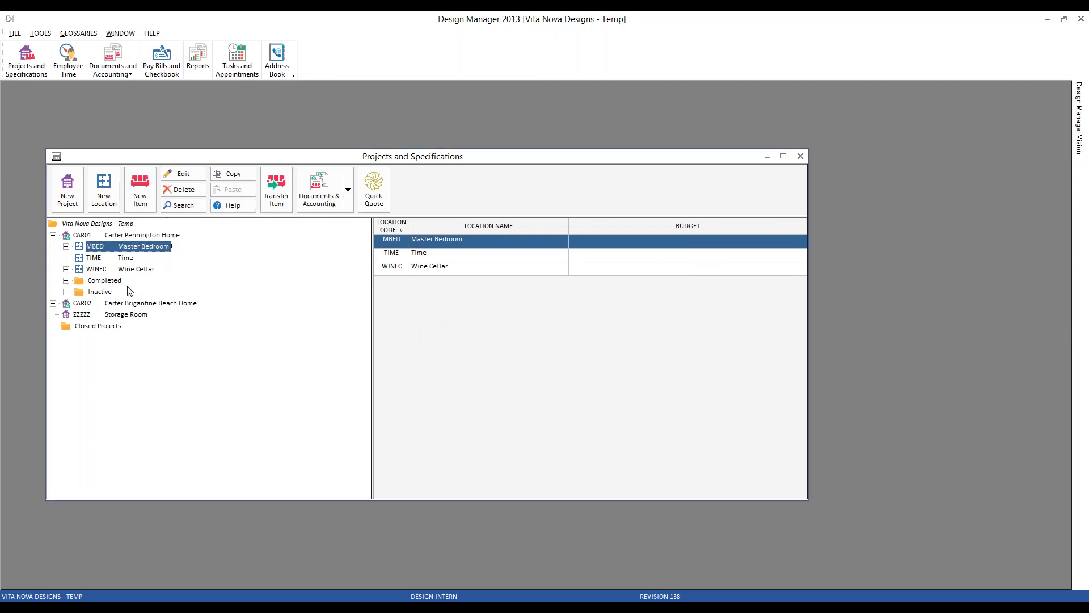
{"action": "left_click", "coordinate": [79, 33]}
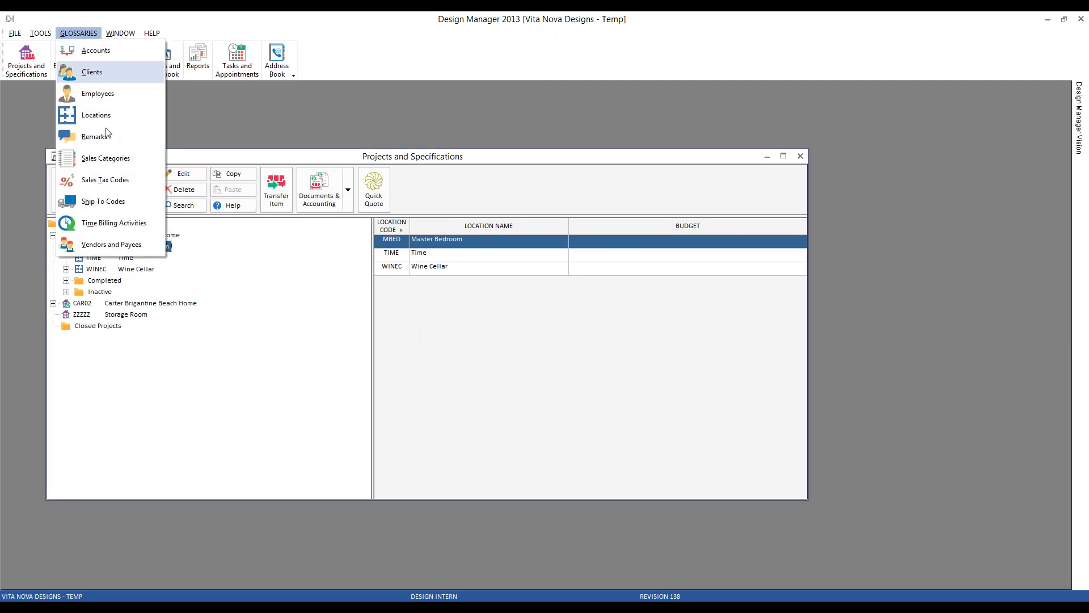
{"action": "left_click", "coordinate": [259, 161]}
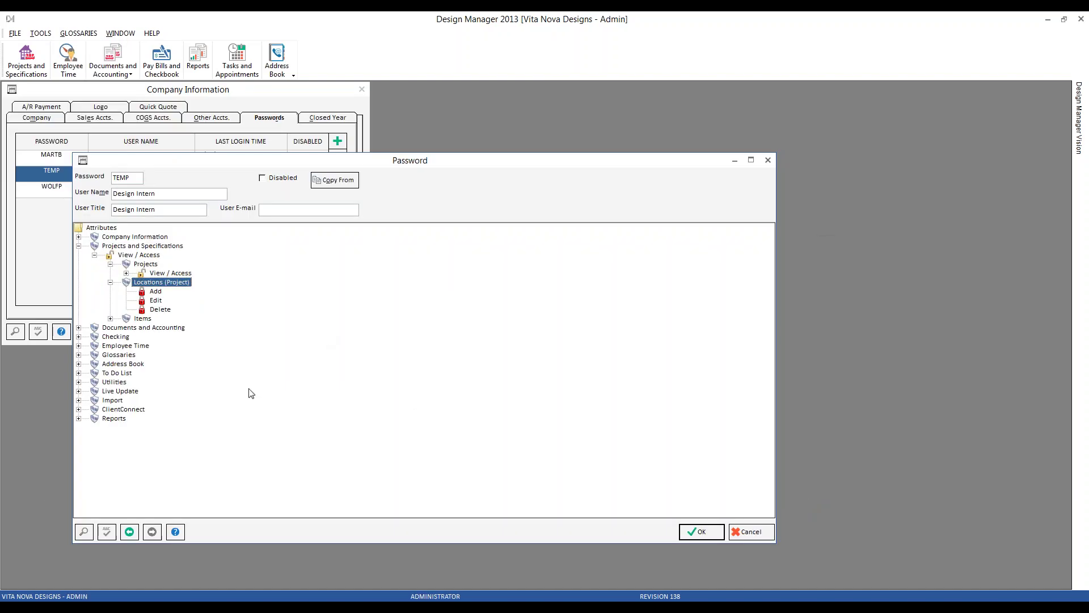
Step: In the Admin company, examine the Design Intern's Items rights down to Components View / Access, and collapse the Items rights
{"action": "left_click", "coordinate": [110, 282]}
{"action": "left_click", "coordinate": [110, 291]}
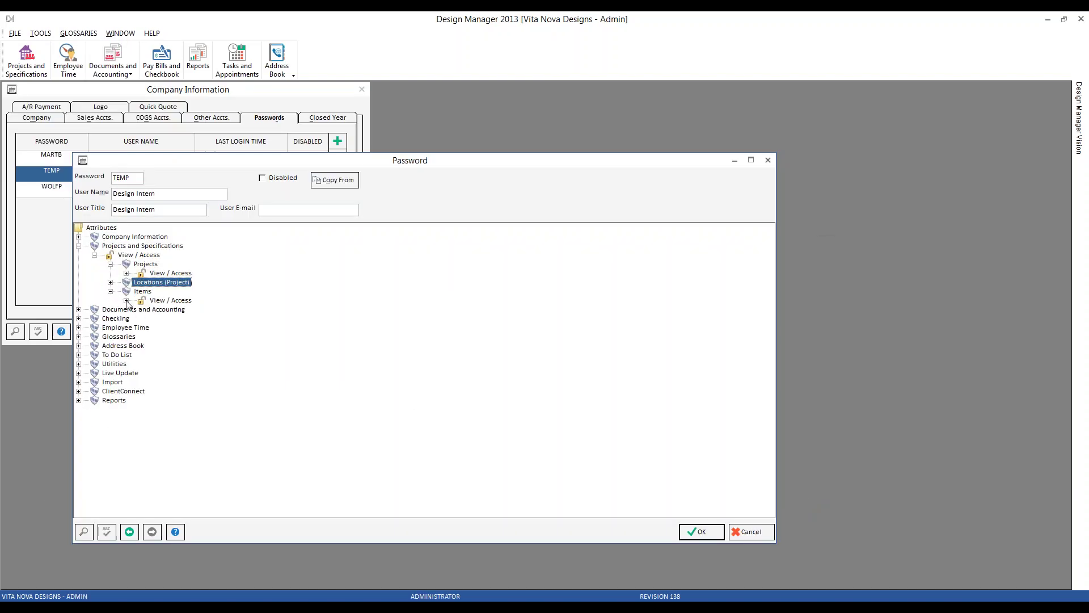
{"action": "left_click", "coordinate": [126, 300]}
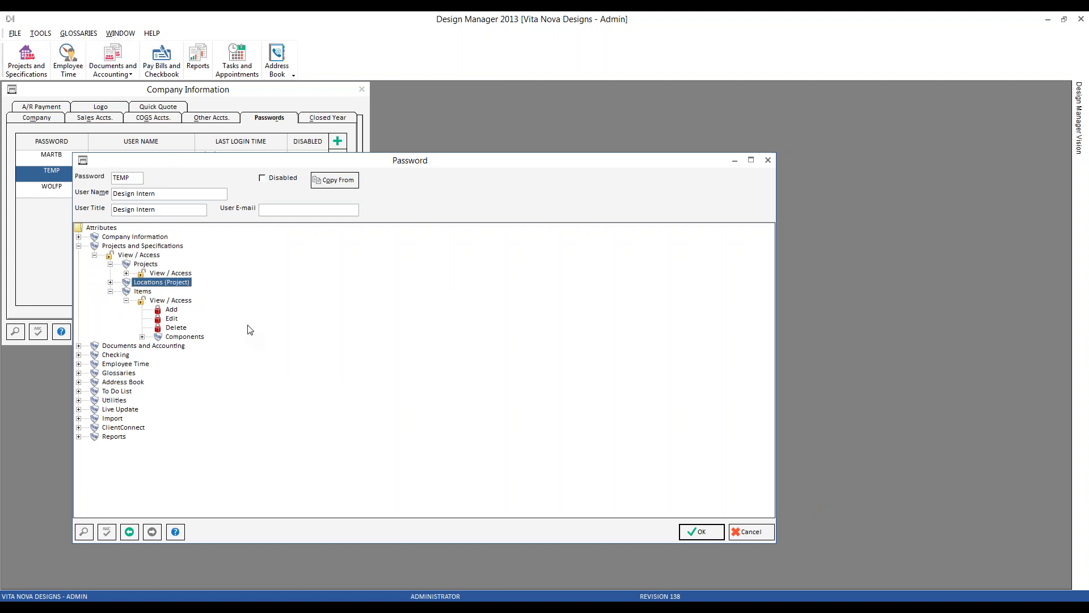
{"action": "left_click", "coordinate": [142, 336]}
{"action": "left_click", "coordinate": [158, 346]}
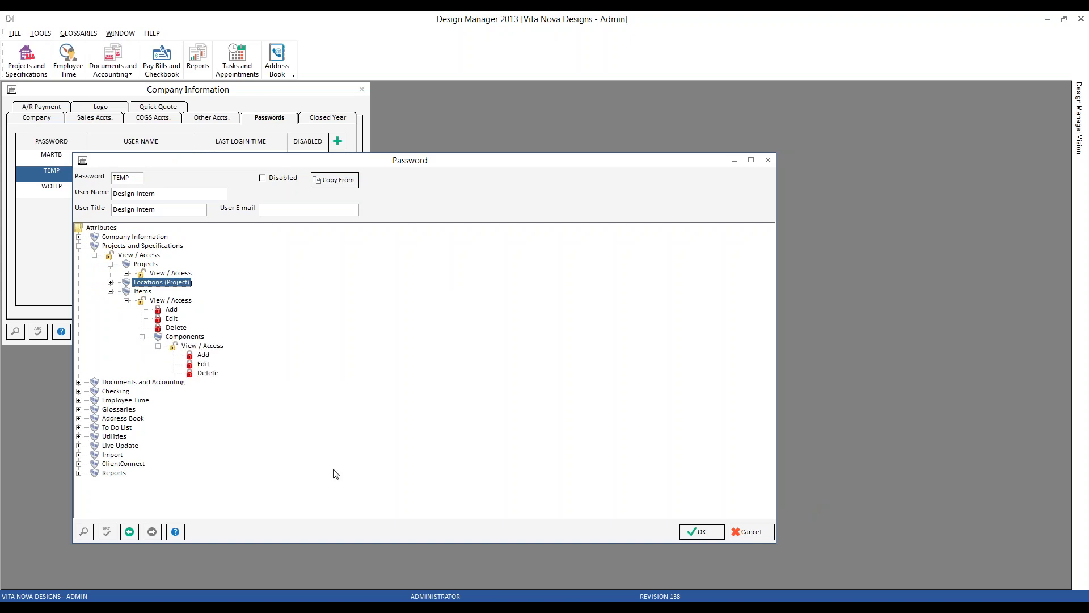
{"action": "left_click", "coordinate": [110, 291]}
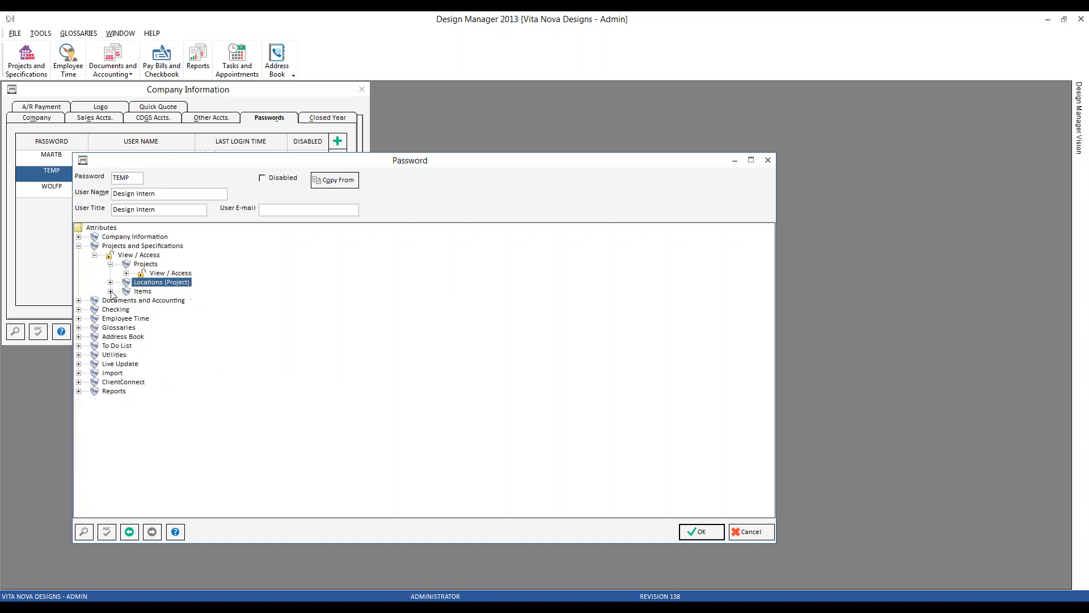
Step: Collapse the Projects and Specifications rights and expand the Documents and Accounting rights under View / Access
{"action": "left_click", "coordinate": [79, 246]}
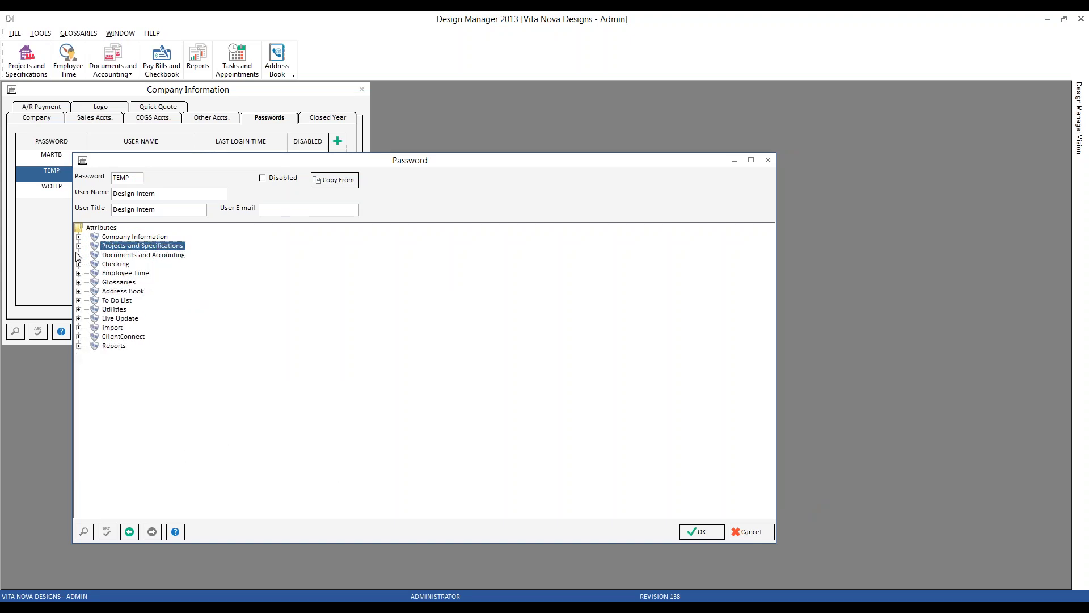
{"action": "left_click", "coordinate": [79, 255]}
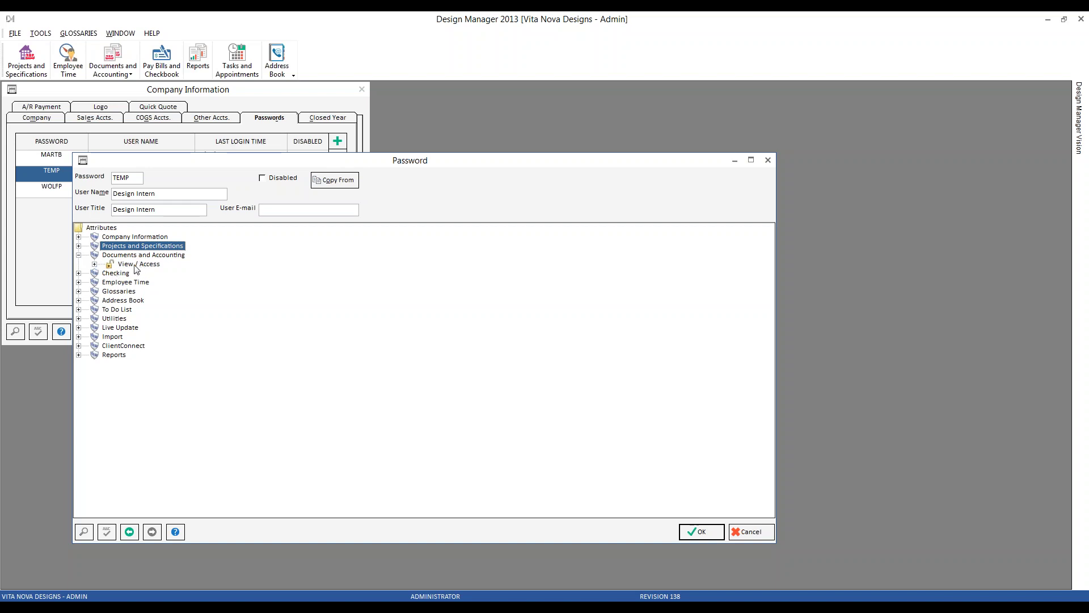
{"action": "left_click", "coordinate": [94, 265]}
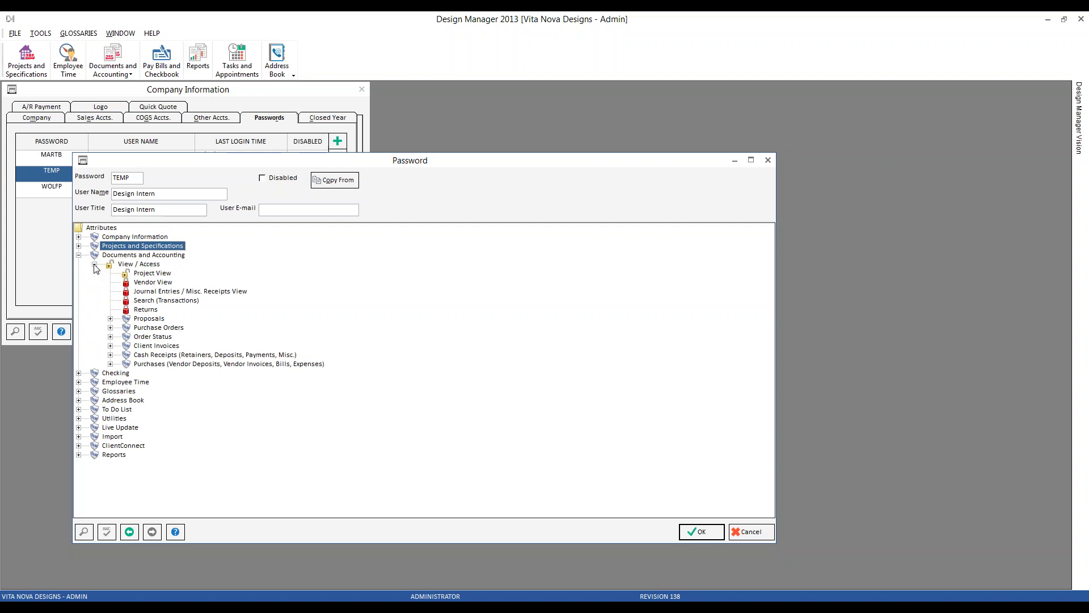
Step: Check the Design Intern's Journal Entries / Misc. Receipts View and Vendor View rights
{"action": "left_click", "coordinate": [155, 292]}
{"action": "left_click", "coordinate": [152, 284]}
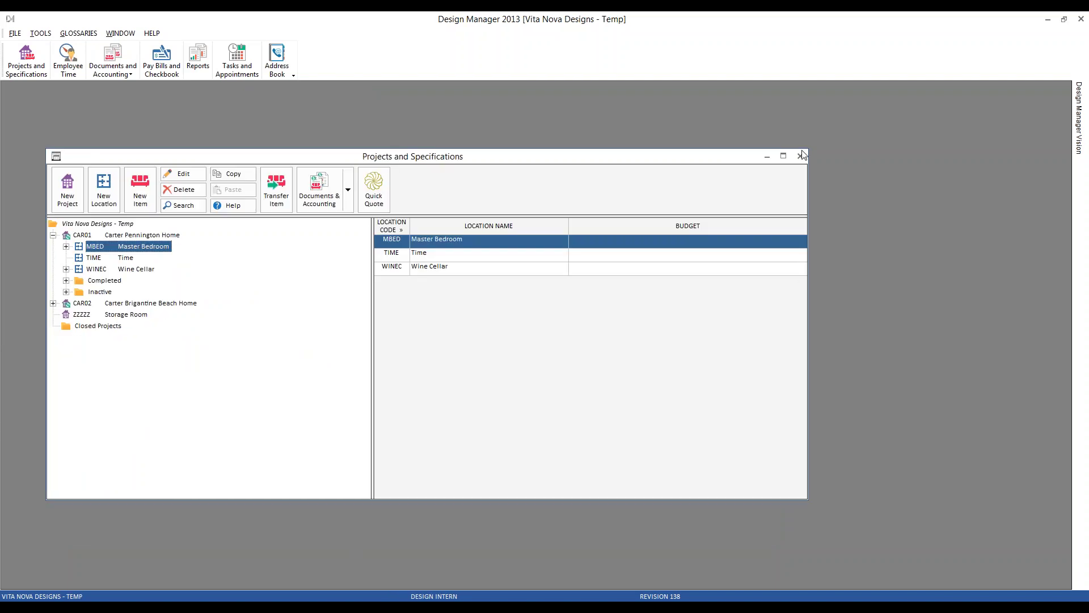
Step: In the Temp company, close Projects and Specifications and open Documents and Accounting in Project View
{"action": "left_click", "coordinate": [801, 157]}
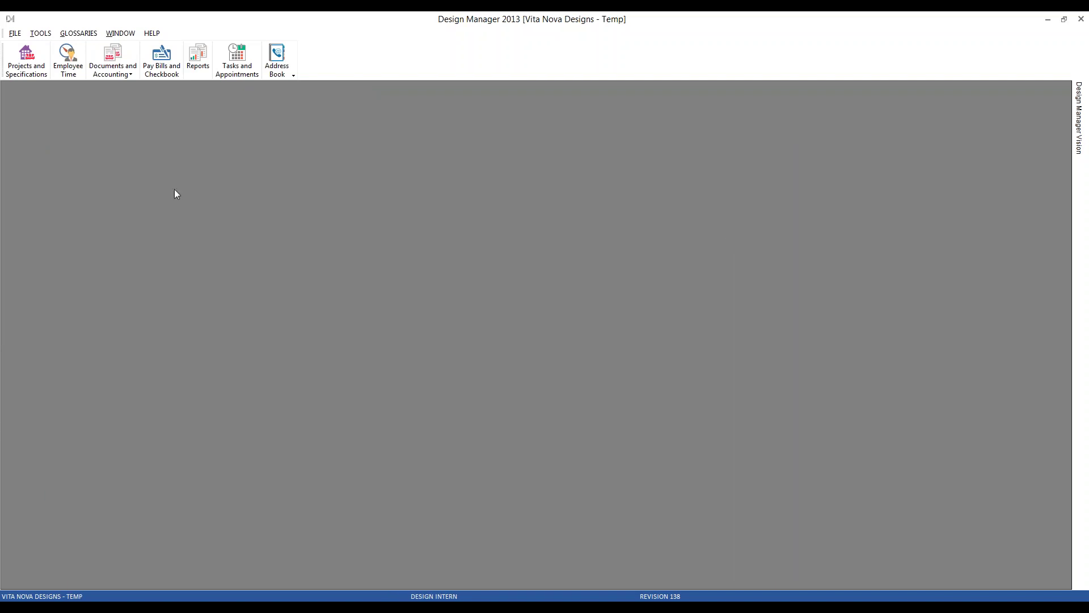
{"action": "left_click", "coordinate": [128, 75]}
{"action": "left_click", "coordinate": [133, 74]}
{"action": "left_click", "coordinate": [133, 73]}
{"action": "left_click", "coordinate": [144, 130]}
{"action": "left_click", "coordinate": [115, 57]}
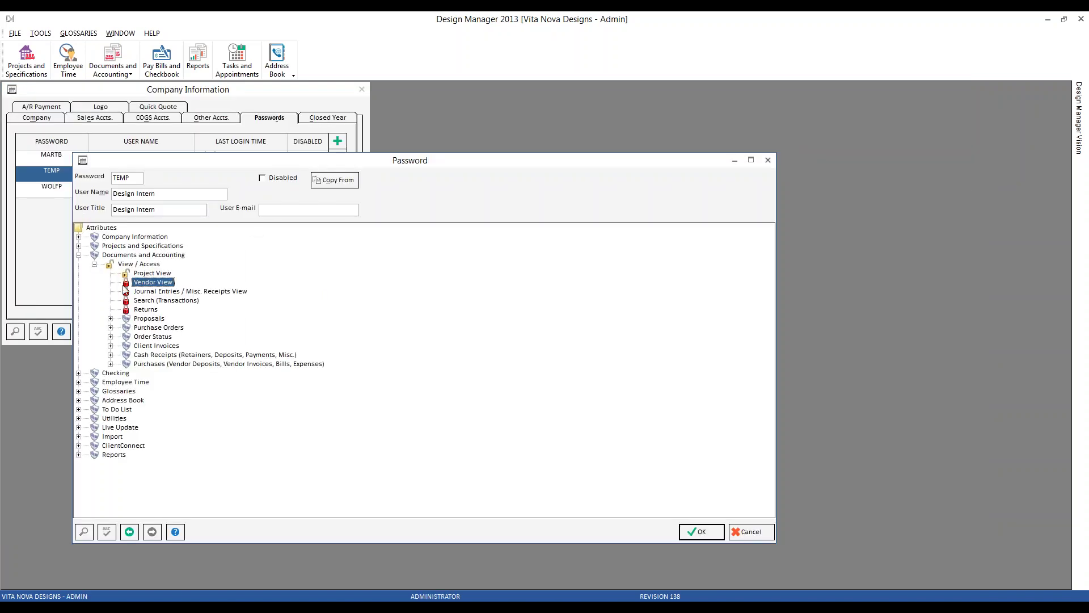
Step: In the Admin company, check the Design Intern's Journal Entries, Search (Transactions) and Returns rights
{"action": "key", "text": "Down"}
{"action": "key", "text": "Down"}
{"action": "key", "text": "Down"}
{"action": "key", "text": "Up"}
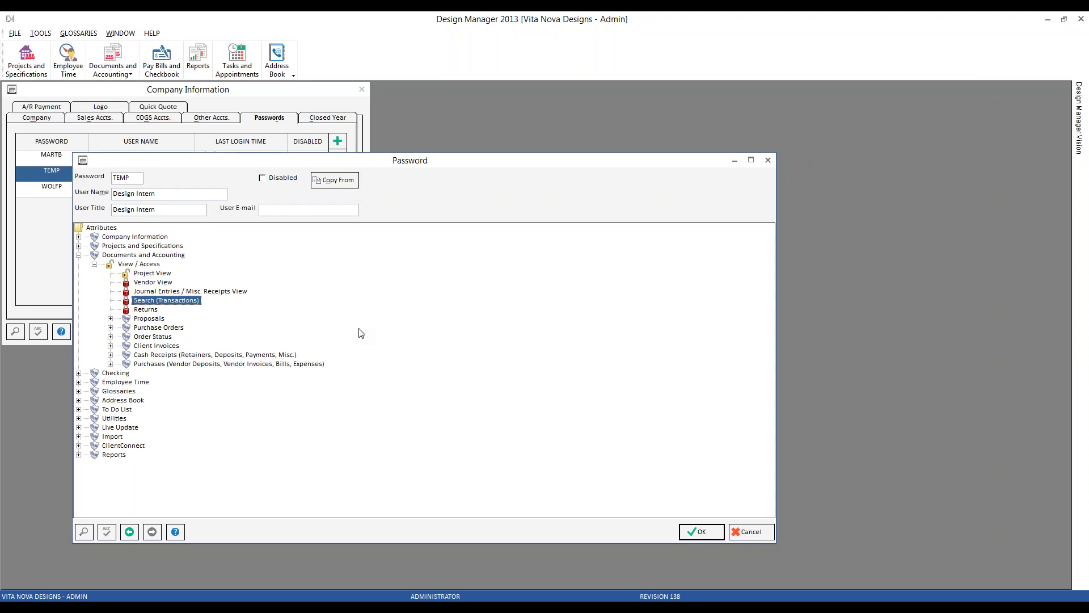
{"action": "left_click", "coordinate": [149, 311]}
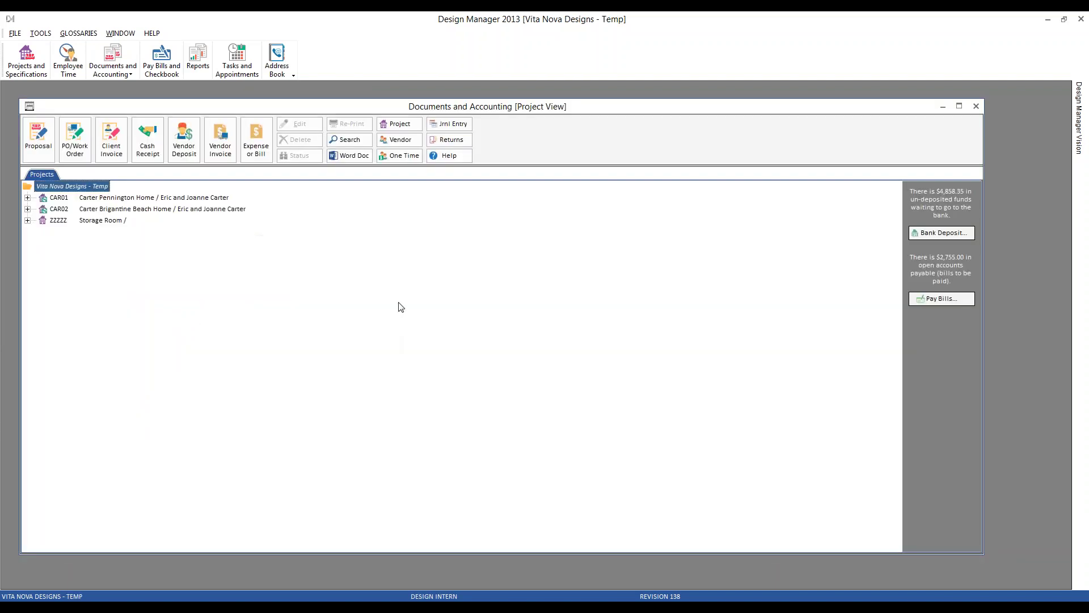
Step: In the Temp company, try to open the transaction Search and Returns from Documents and Accounting
{"action": "left_click", "coordinate": [350, 141]}
{"action": "left_click", "coordinate": [653, 361]}
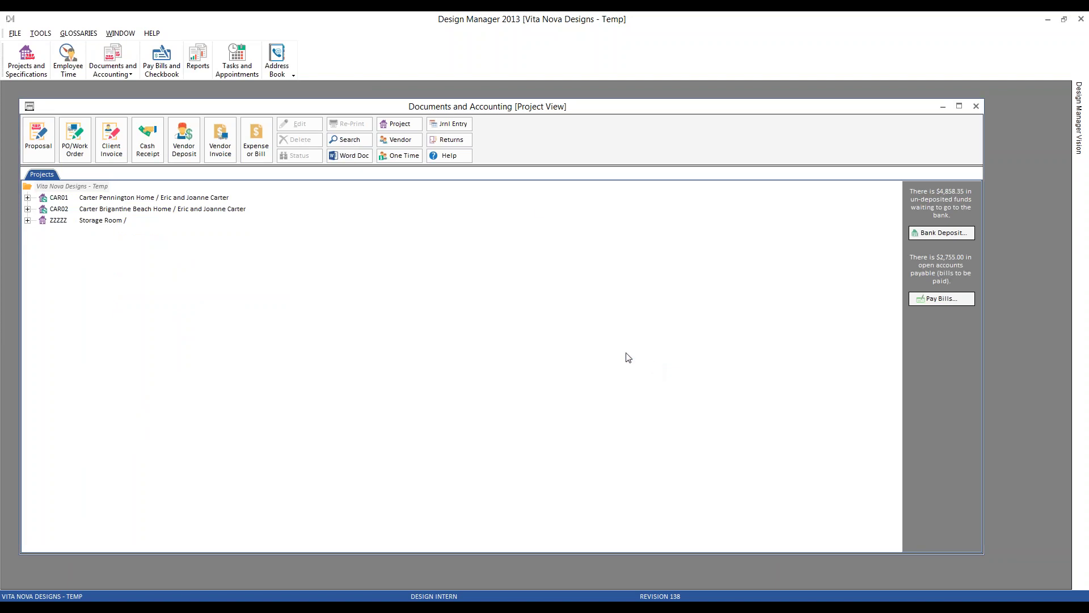
{"action": "left_click", "coordinate": [460, 141]}
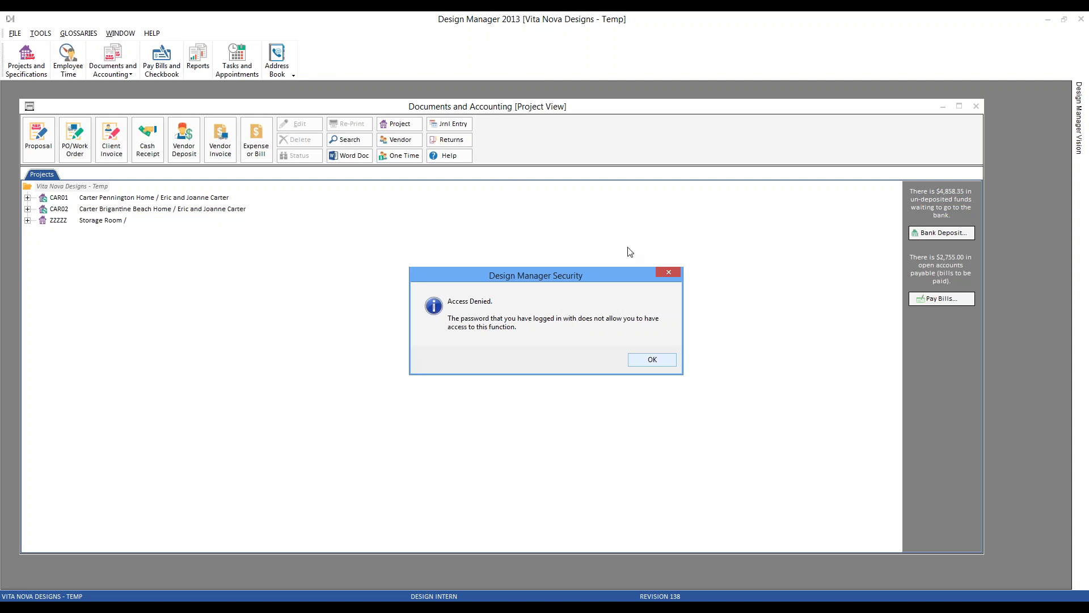
{"action": "left_click", "coordinate": [652, 360]}
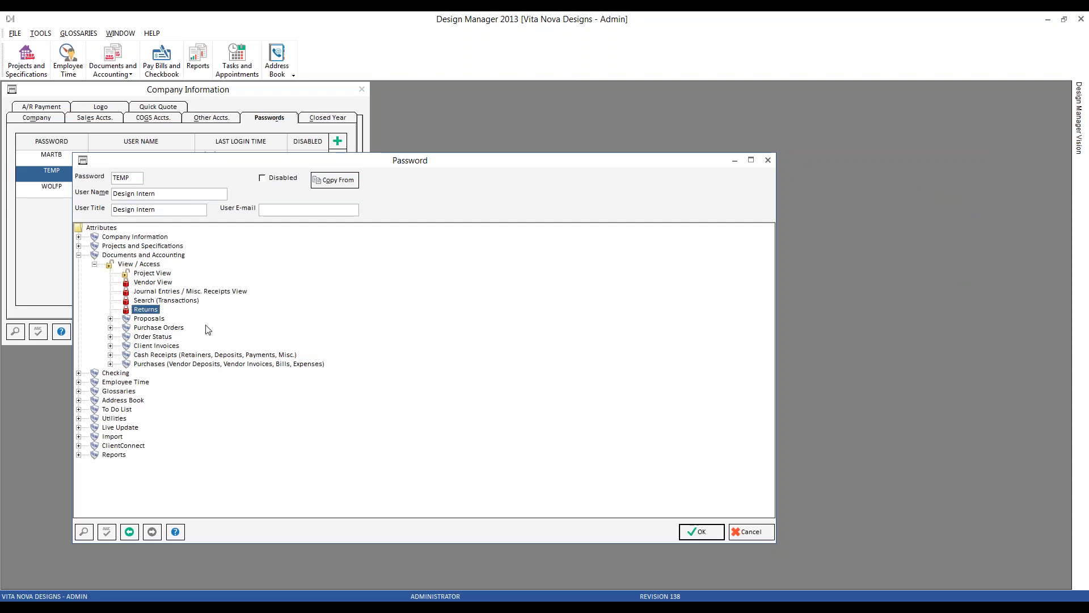
Step: In the Admin company, expand the Design Intern's Proposals rights down to View / Access and check the Re-print right
{"action": "left_click", "coordinate": [163, 329]}
{"action": "left_click", "coordinate": [169, 345]}
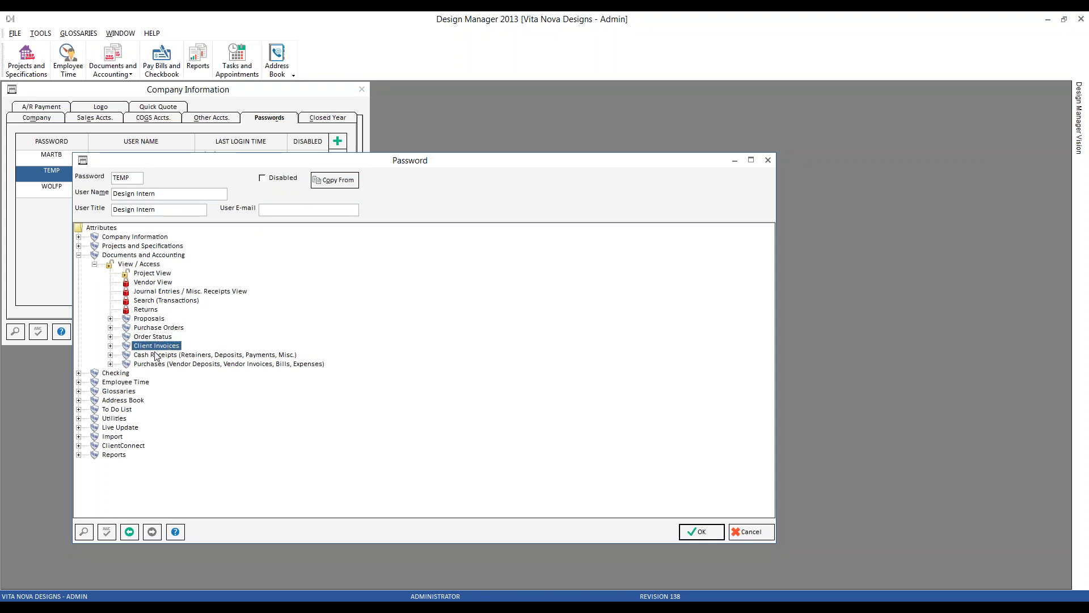
{"action": "left_click", "coordinate": [110, 318]}
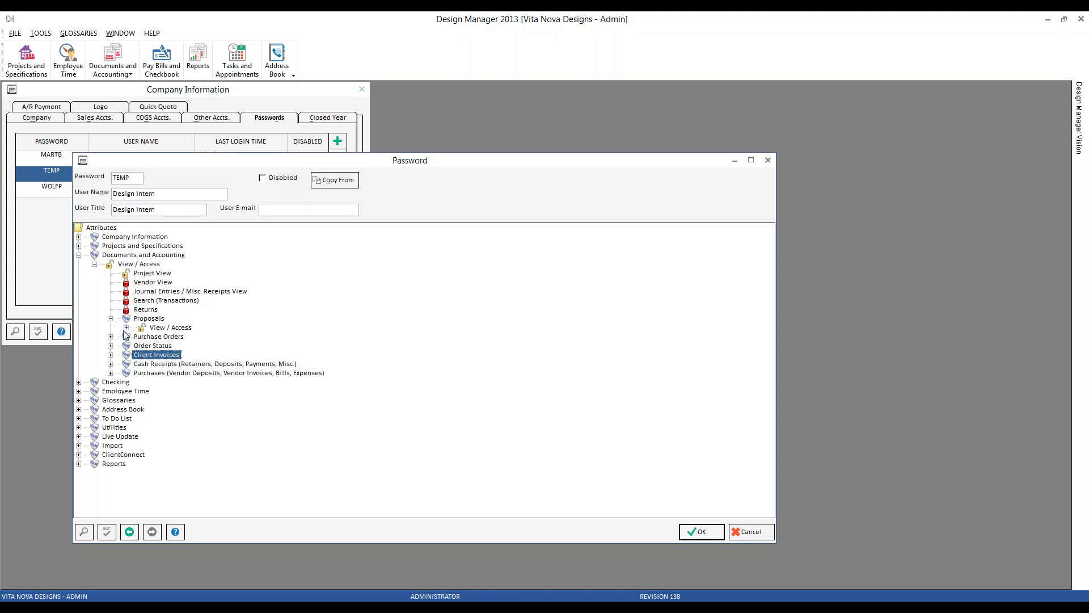
{"action": "left_click", "coordinate": [126, 328]}
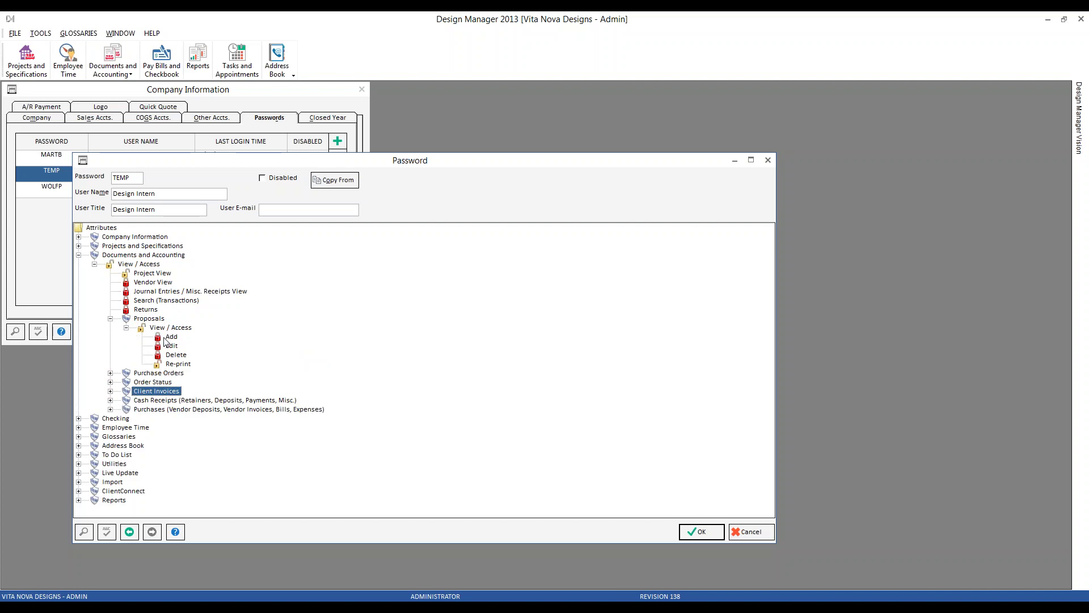
{"action": "left_click", "coordinate": [179, 364]}
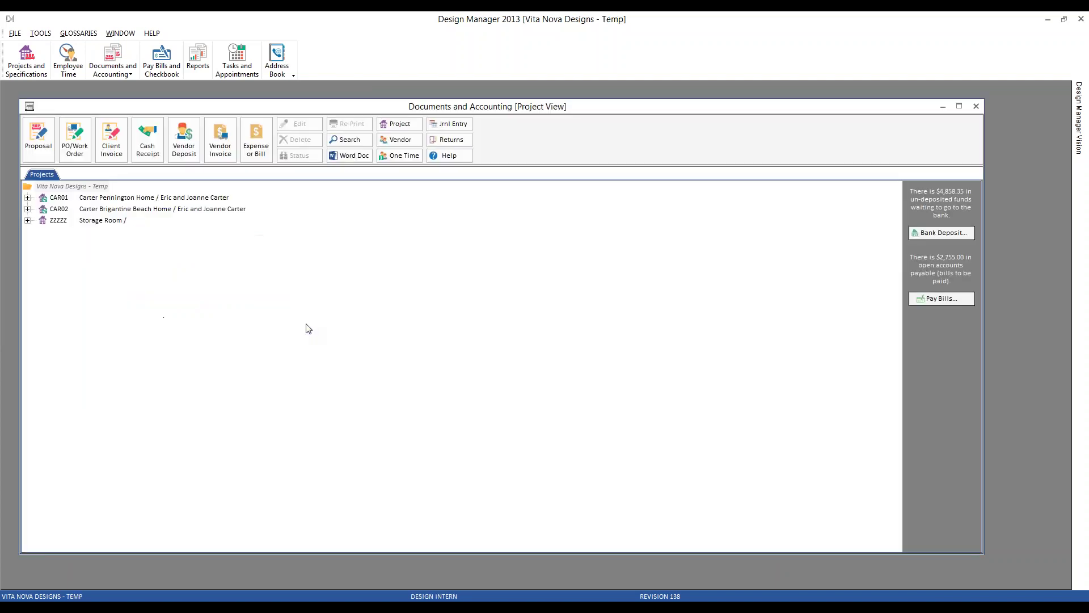
Step: In the Temp company, try to create a new client proposal for project CAR01, including from its Proposals folder
{"action": "left_click", "coordinate": [27, 198]}
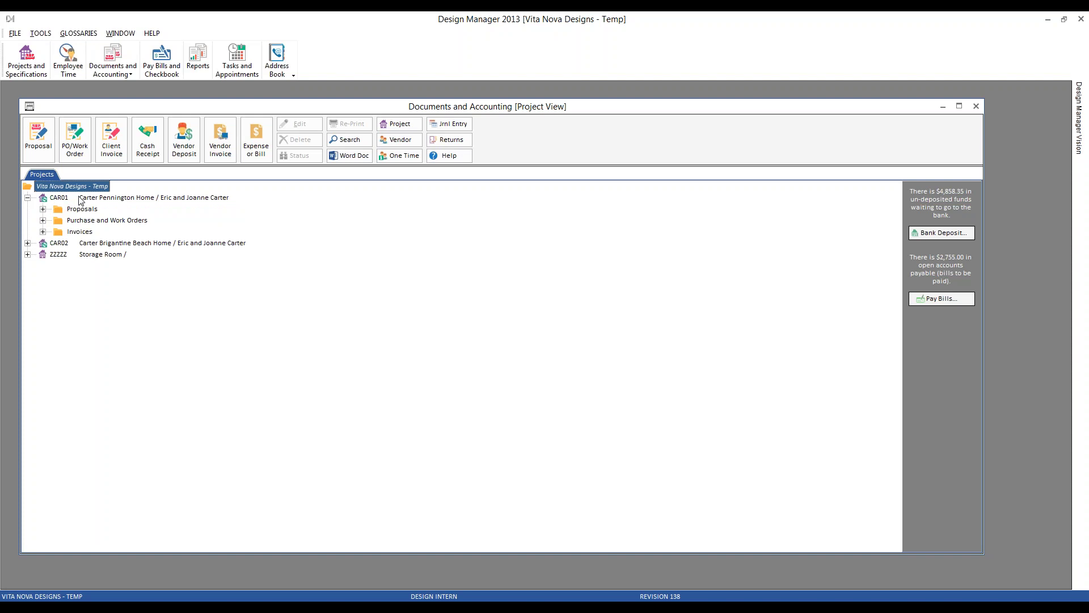
{"action": "left_click", "coordinate": [69, 199]}
{"action": "left_click", "coordinate": [38, 137]}
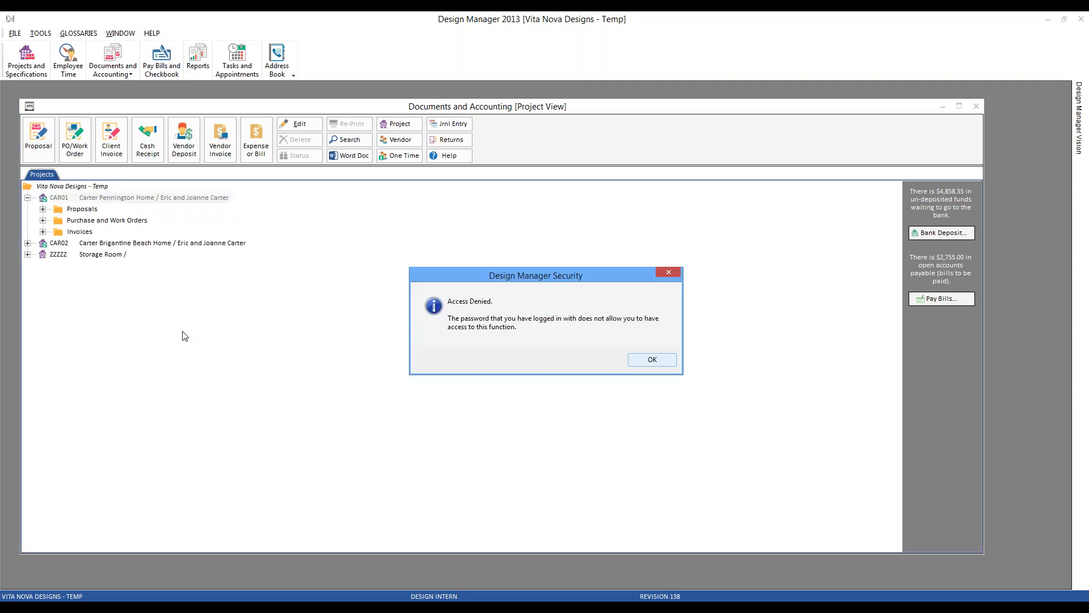
{"action": "left_click", "coordinate": [654, 360]}
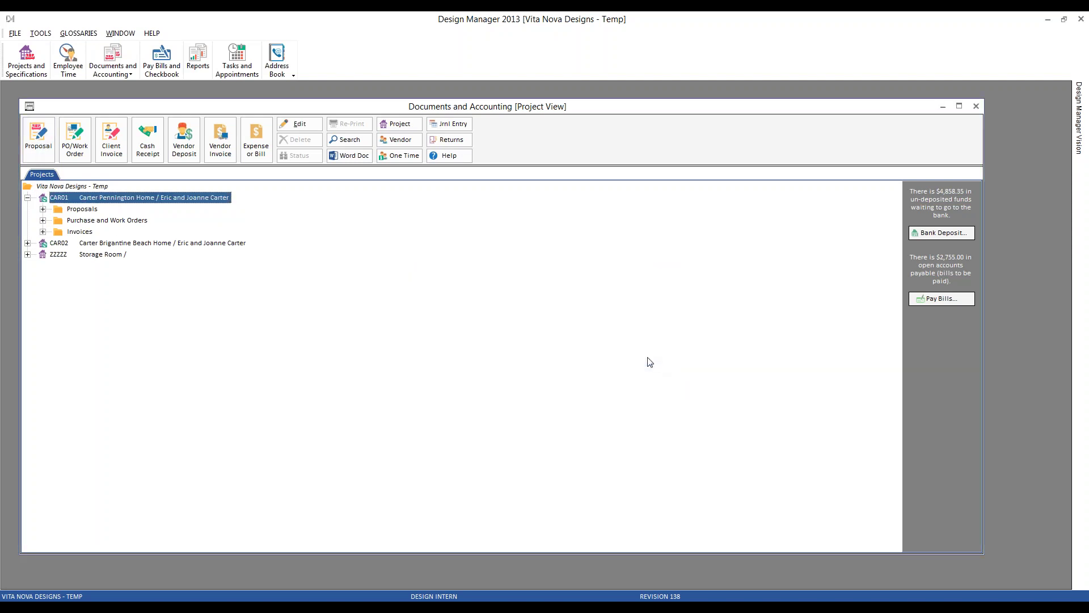
{"action": "right_click", "coordinate": [61, 209]}
{"action": "mouse_move", "coordinate": [105, 217]}
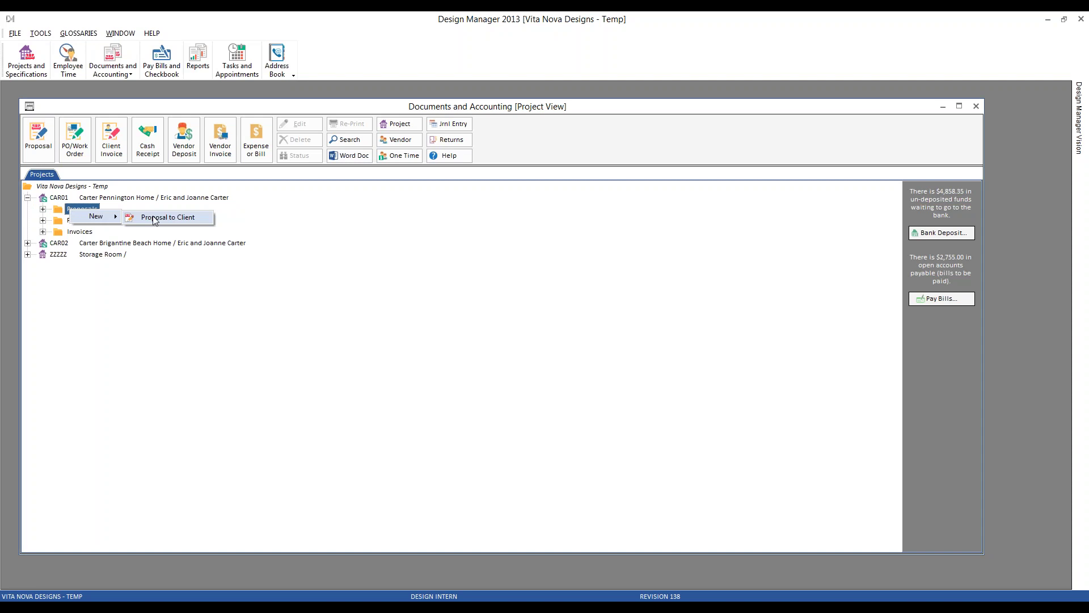
{"action": "left_click", "coordinate": [155, 217]}
{"action": "left_click", "coordinate": [653, 361]}
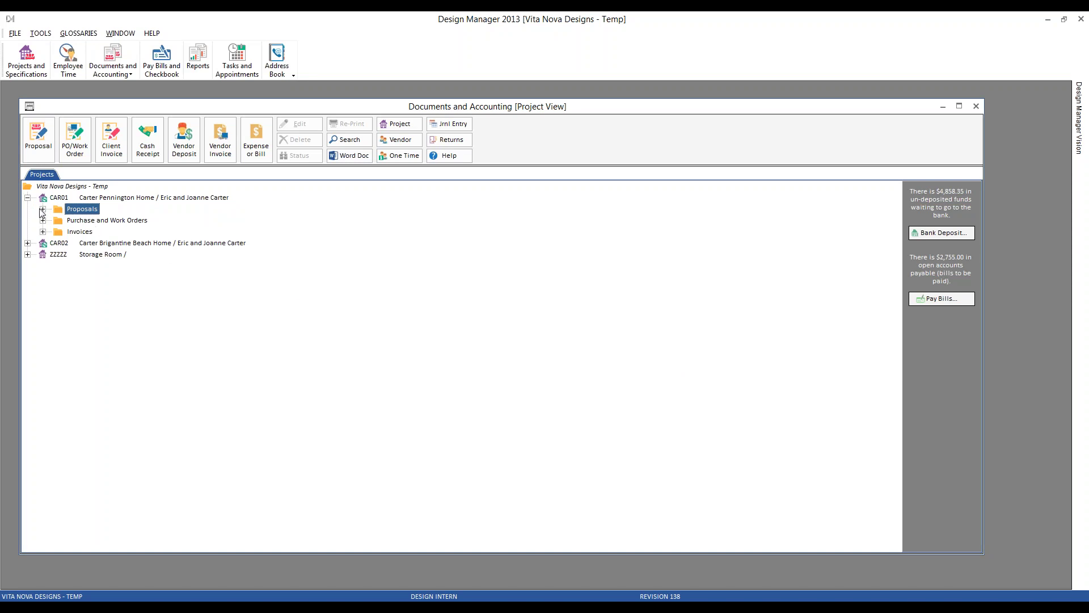
Step: Try to save an edit of project CAR01's proposal 0001, and cancel out of the proposal
{"action": "left_click", "coordinate": [42, 210]}
{"action": "left_click", "coordinate": [136, 222]}
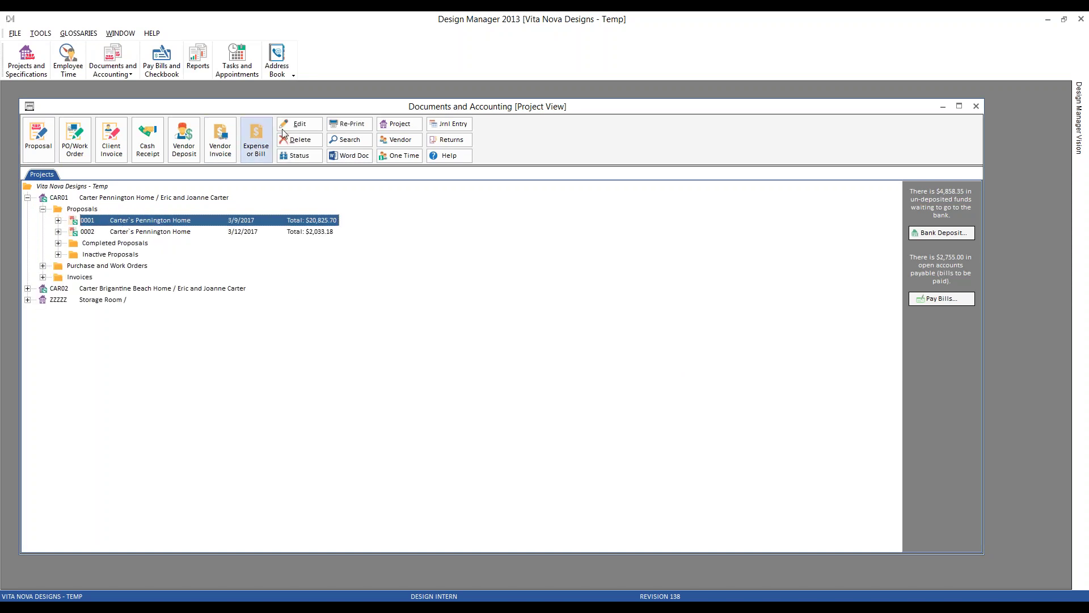
{"action": "left_click", "coordinate": [286, 126]}
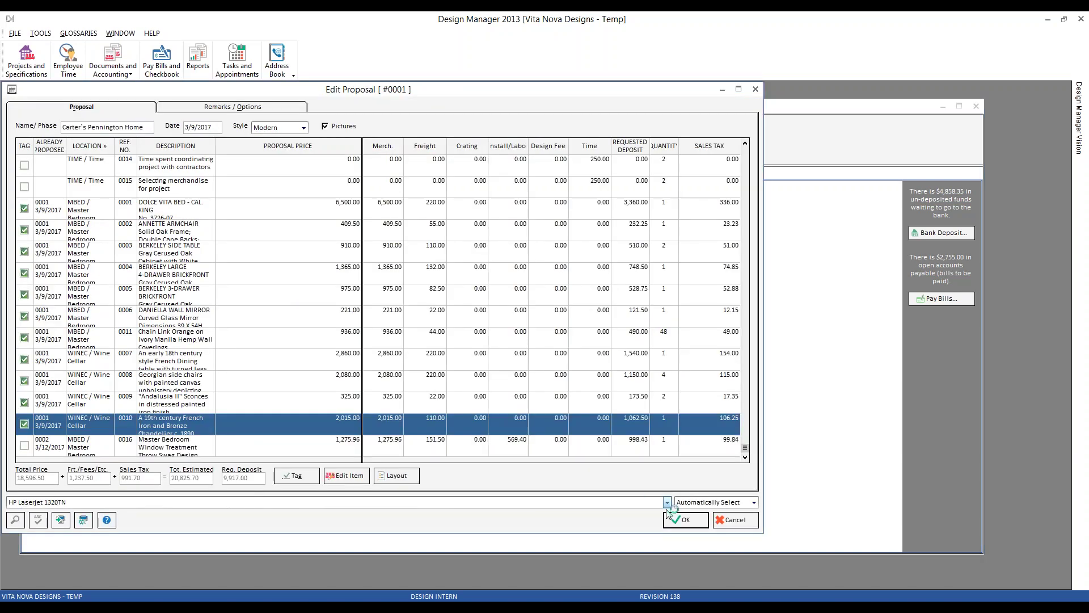
{"action": "left_click", "coordinate": [693, 519]}
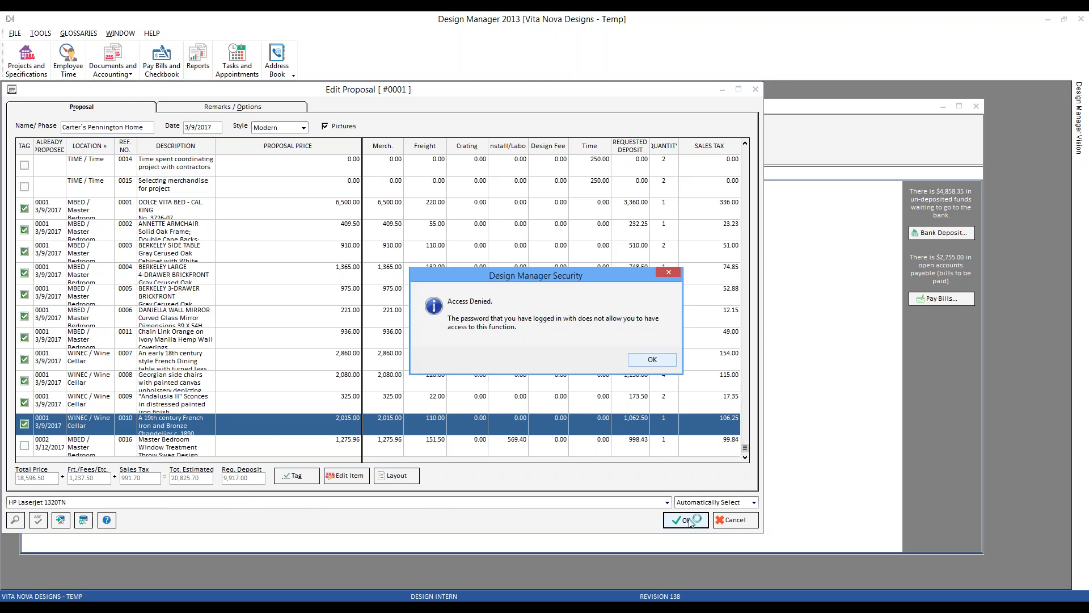
{"action": "left_click", "coordinate": [652, 359]}
{"action": "left_click", "coordinate": [735, 520]}
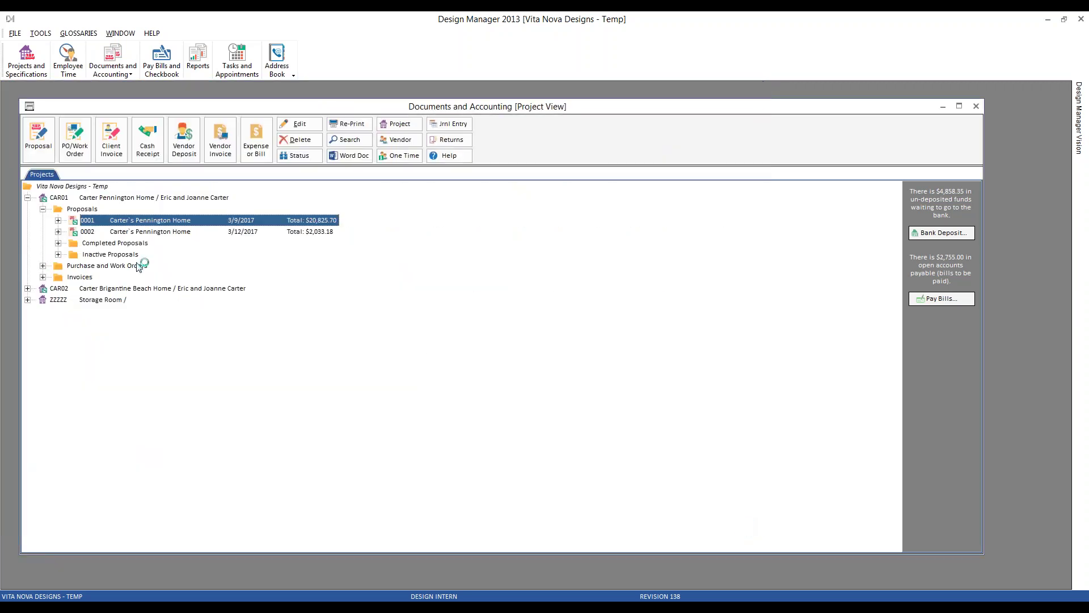
Step: Try to delete proposal 0001, and open its Re-Print options and cancel them
{"action": "left_click", "coordinate": [253, 149]}
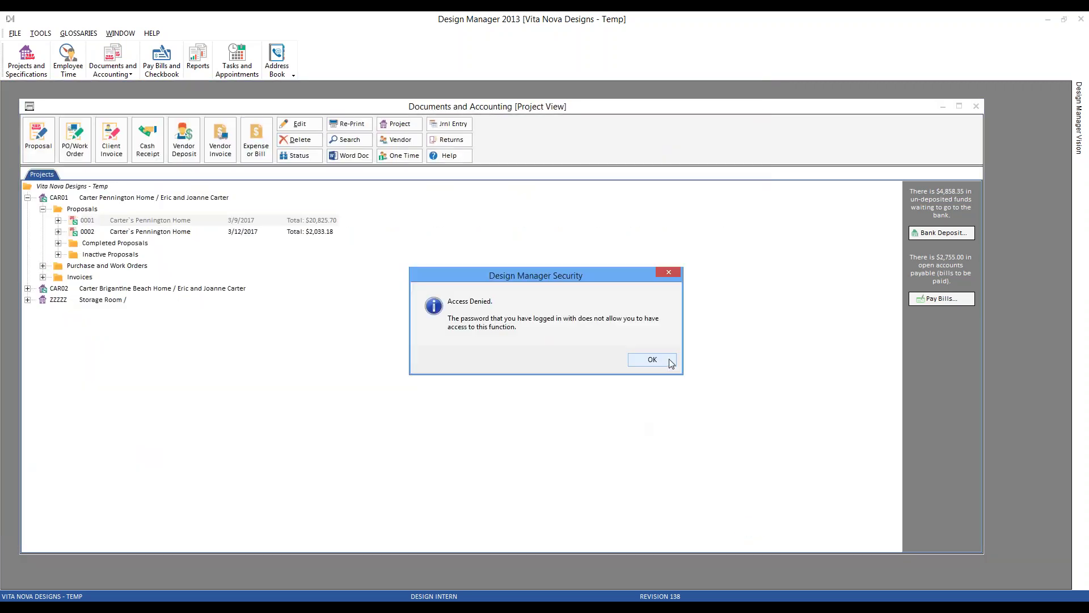
{"action": "left_click", "coordinate": [653, 360]}
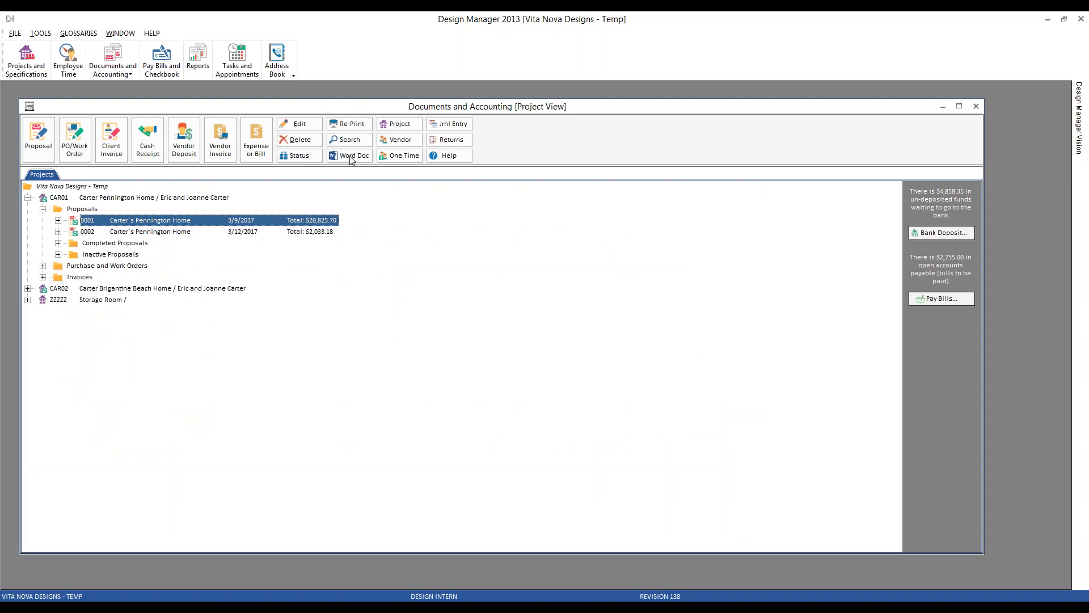
{"action": "left_click", "coordinate": [351, 125]}
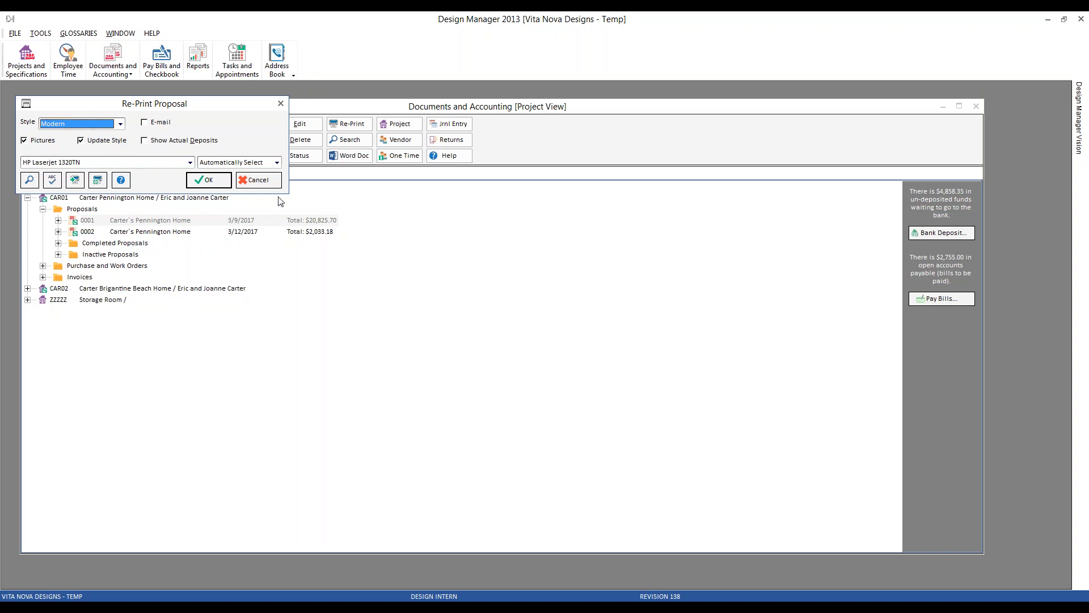
{"action": "left_click", "coordinate": [259, 180]}
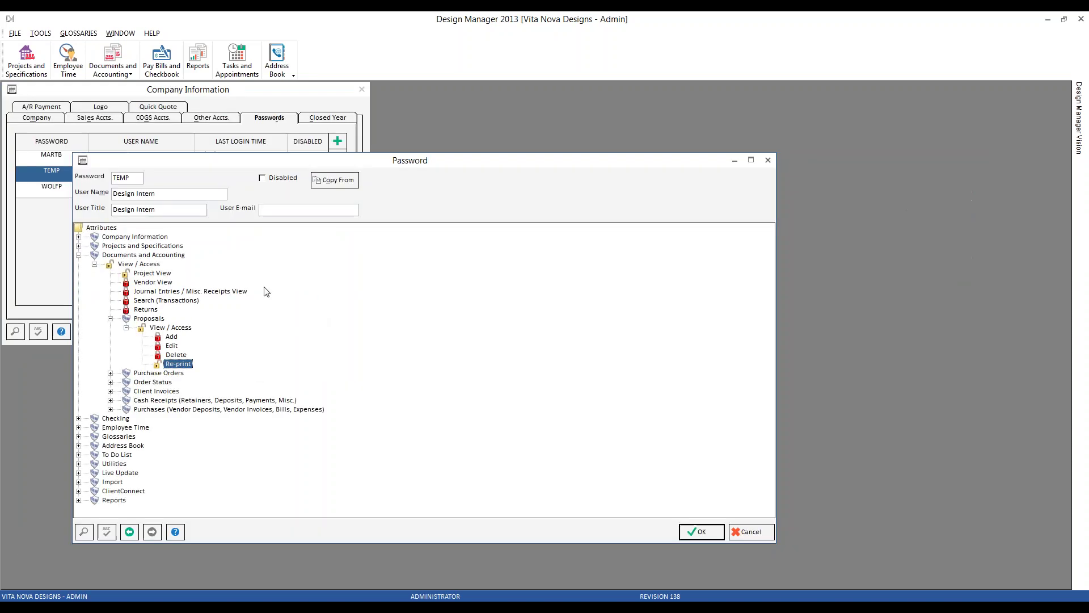
Step: In the Admin company, collapse the Design Intern's Proposals rights and expand the Purchase Orders rights under View / Access
{"action": "left_click", "coordinate": [111, 318]}
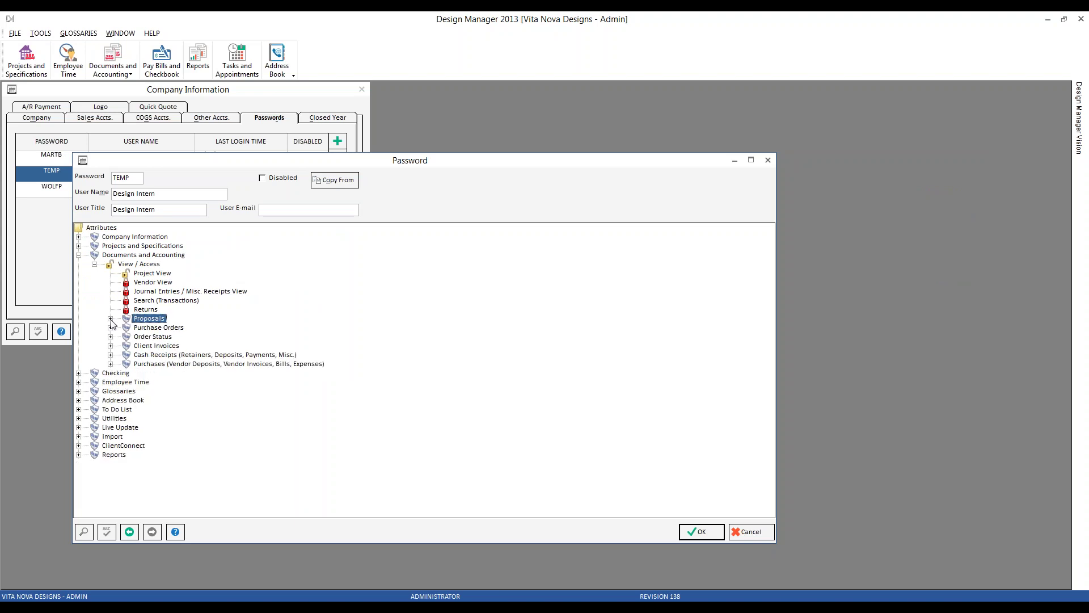
{"action": "left_click", "coordinate": [110, 328]}
{"action": "left_click", "coordinate": [126, 337]}
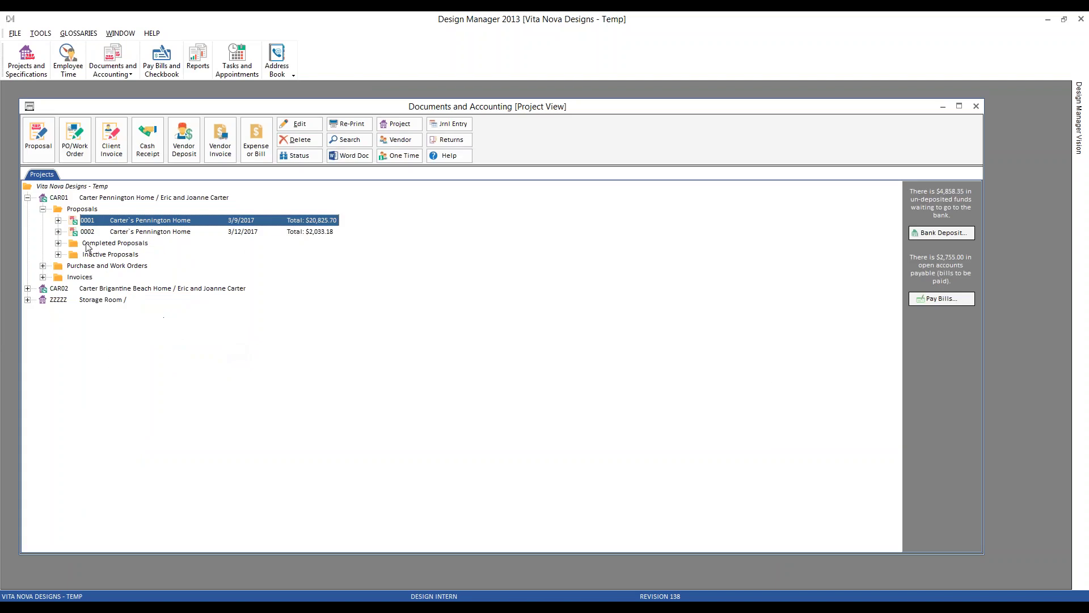
Step: In the Temp company, collapse project CAR01's proposals and try to create a new purchase or work order
{"action": "left_click", "coordinate": [42, 209]}
{"action": "left_click", "coordinate": [85, 221]}
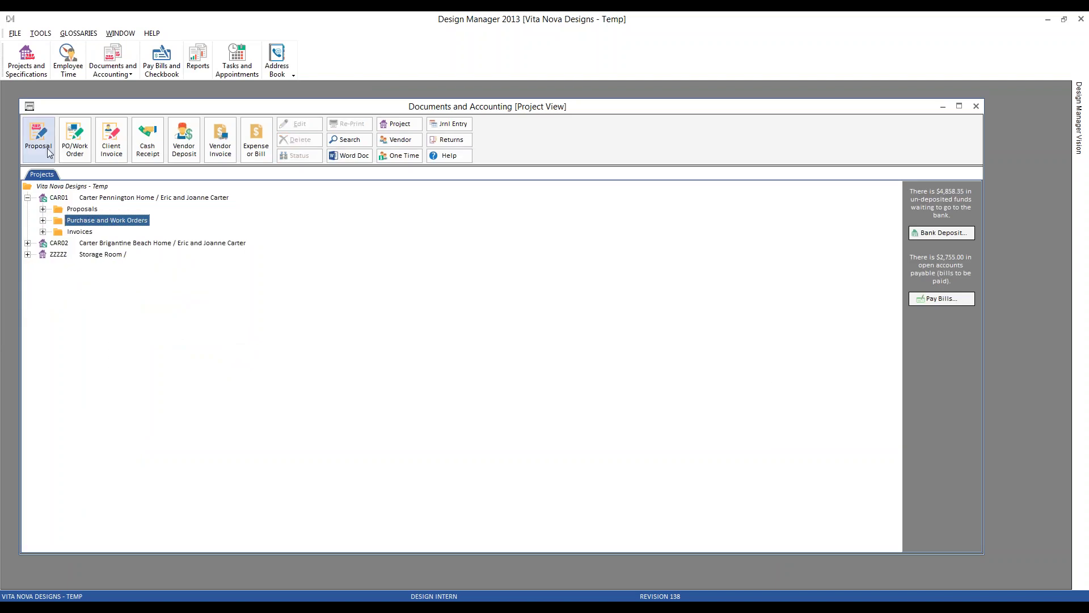
{"action": "left_click", "coordinate": [75, 140]}
{"action": "left_click", "coordinate": [652, 360]}
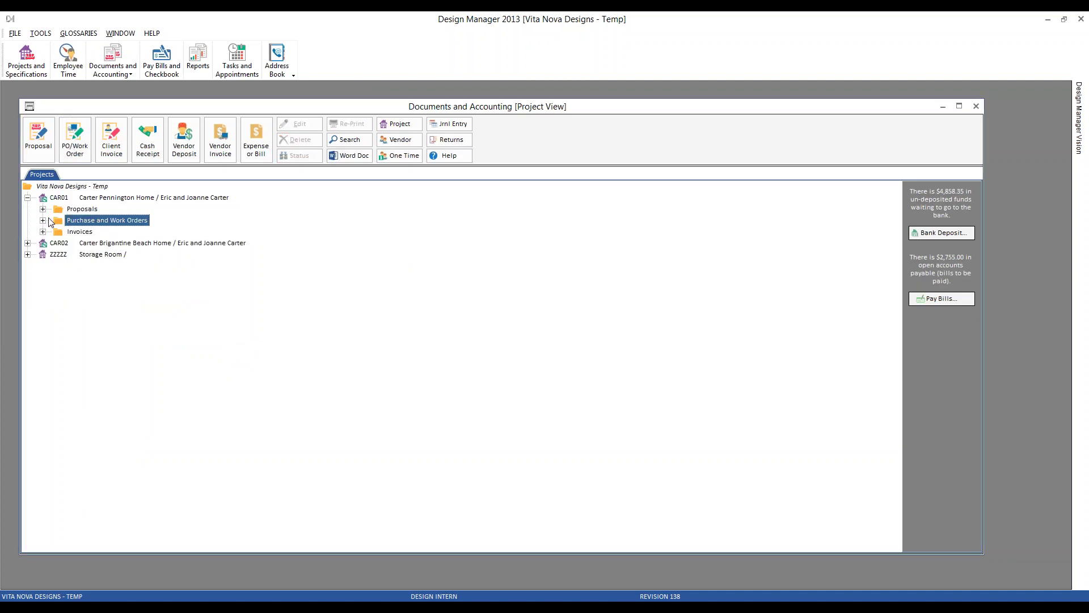
Step: Try to save an edit of project CAR01's Kravet purchase order, and cancel out of the order
{"action": "left_click", "coordinate": [43, 220]}
{"action": "key", "text": "Down"}
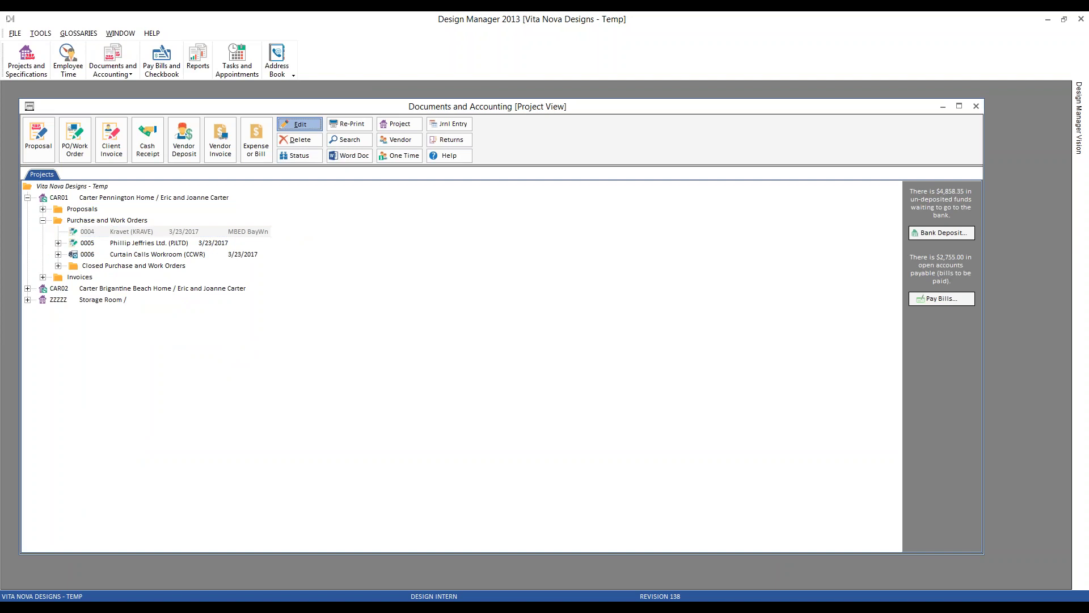
{"action": "left_click", "coordinate": [299, 124]}
{"action": "left_click", "coordinate": [593, 537]}
{"action": "left_click", "coordinate": [661, 362]}
{"action": "left_click", "coordinate": [642, 537]}
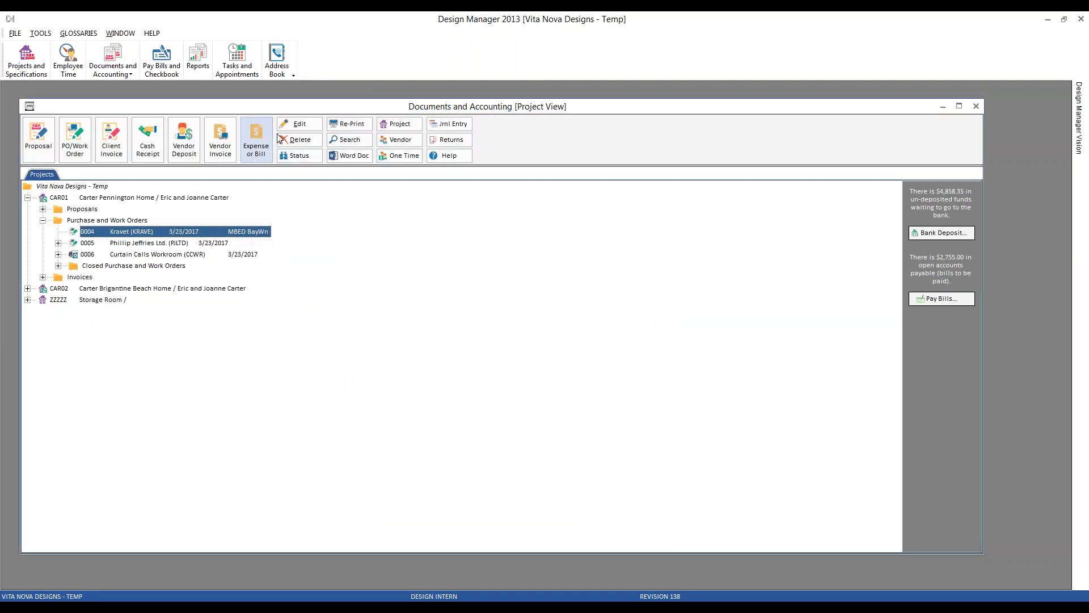
Step: Try to delete the Kravet purchase order, open and cancel its Re-Print options, and return to the Admin company
{"action": "left_click", "coordinate": [292, 140]}
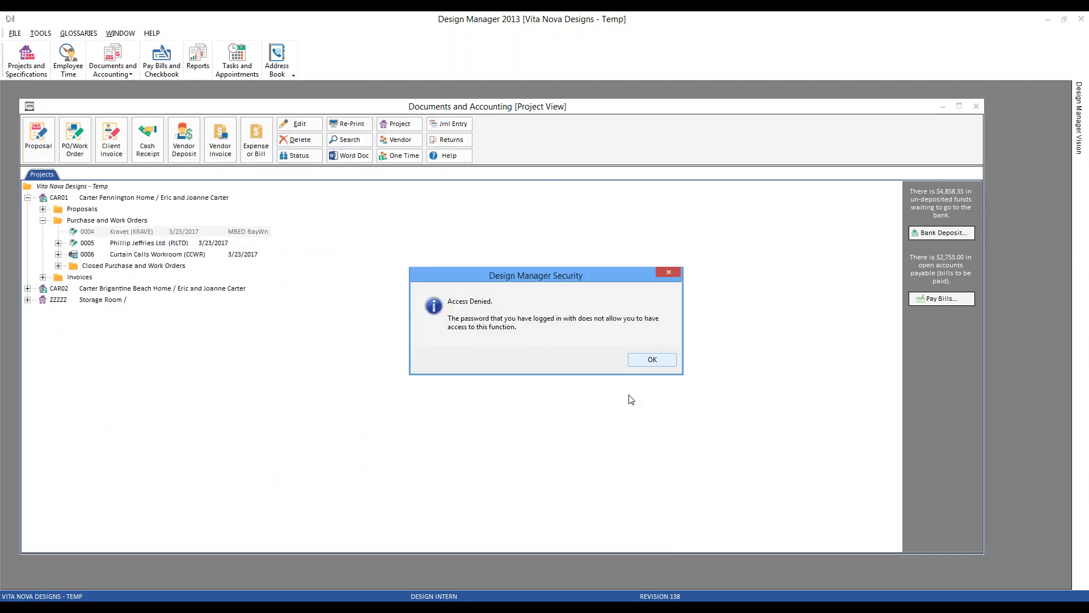
{"action": "left_click", "coordinate": [657, 361]}
{"action": "left_click", "coordinate": [361, 126]}
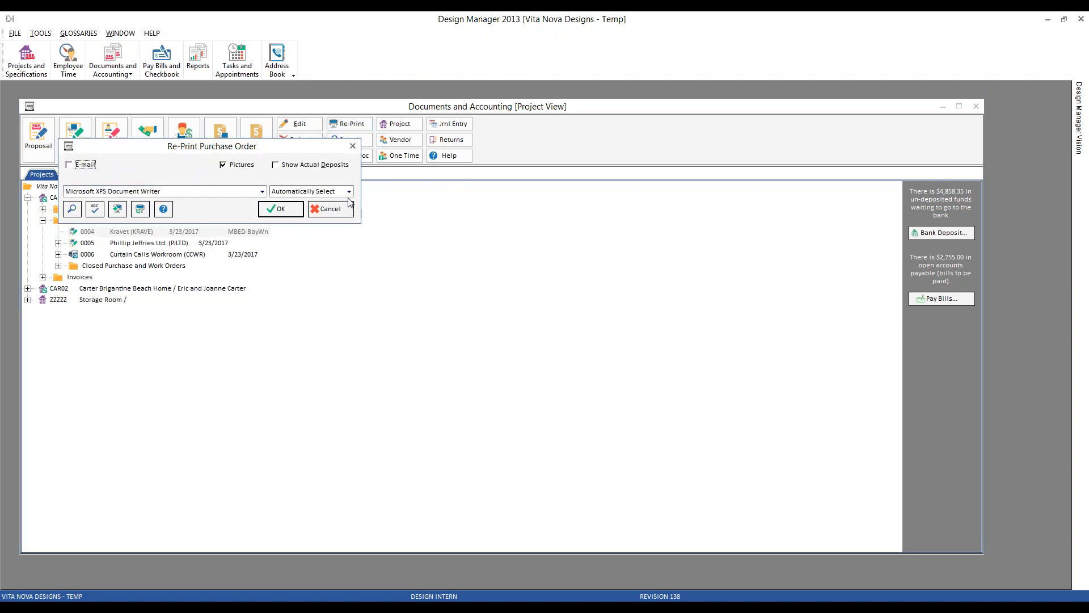
{"action": "left_click", "coordinate": [343, 211]}
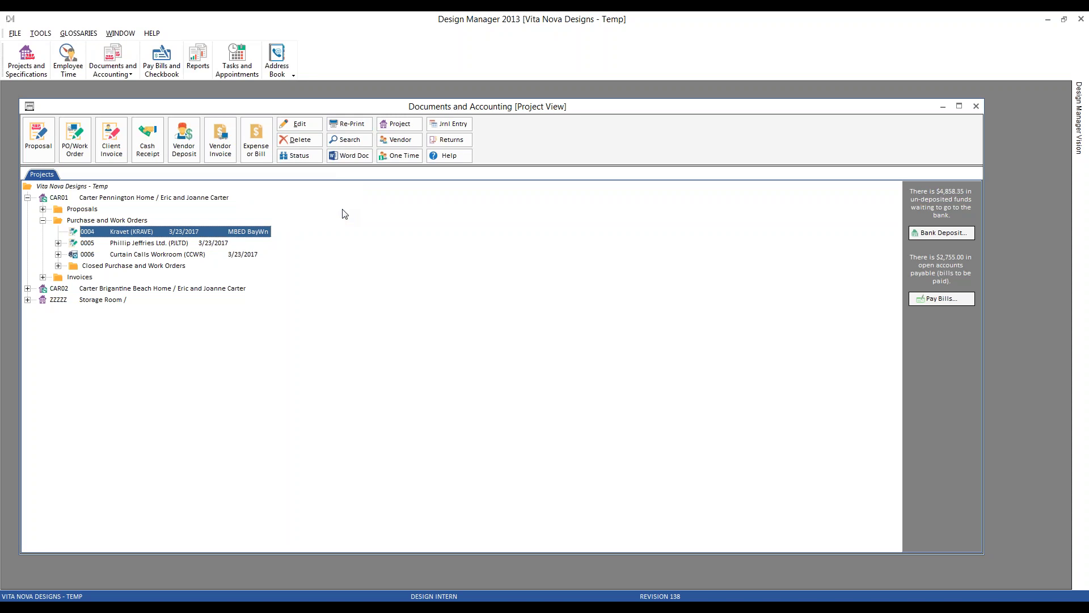
{"action": "key", "text": "alt+Tab"}
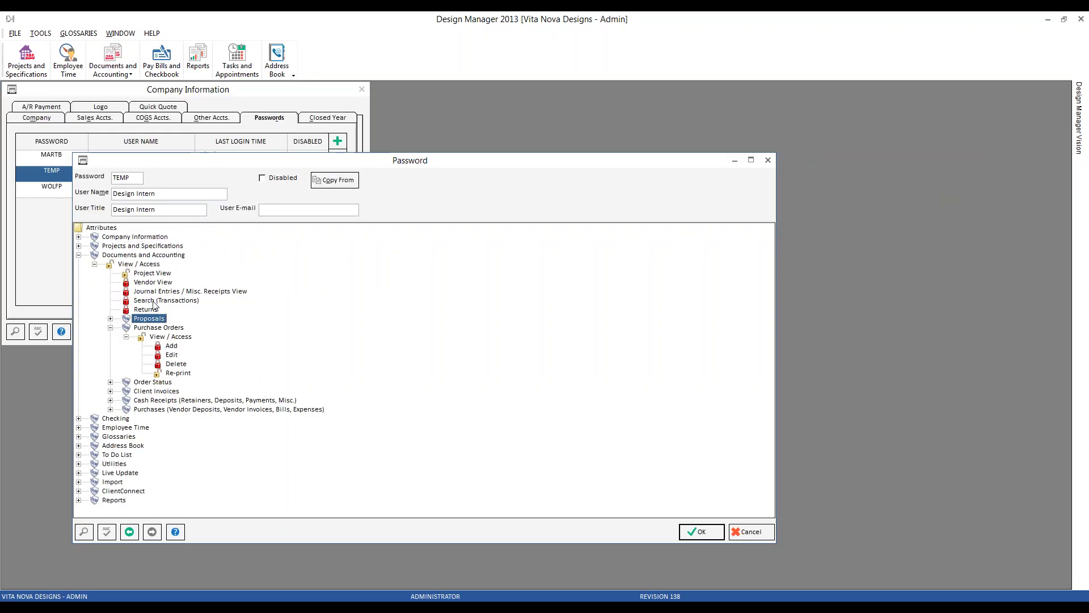
Step: Collapse the Design Intern's Purchase Orders rights and expand Order Status under View / Access down to its Edit right
{"action": "left_click", "coordinate": [111, 328]}
{"action": "left_click", "coordinate": [111, 337]}
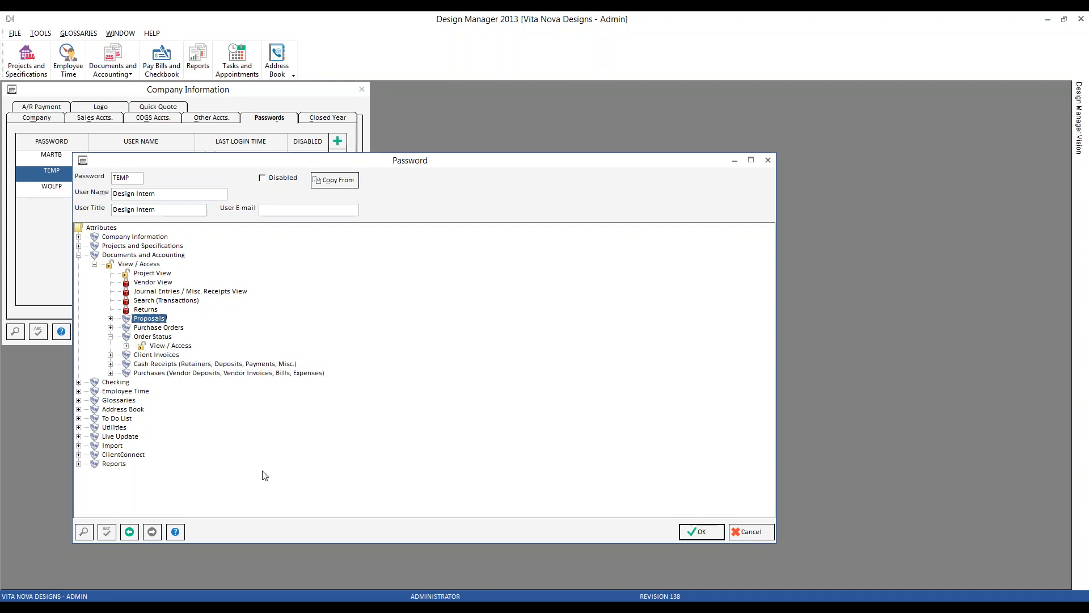
{"action": "left_click", "coordinate": [127, 345]}
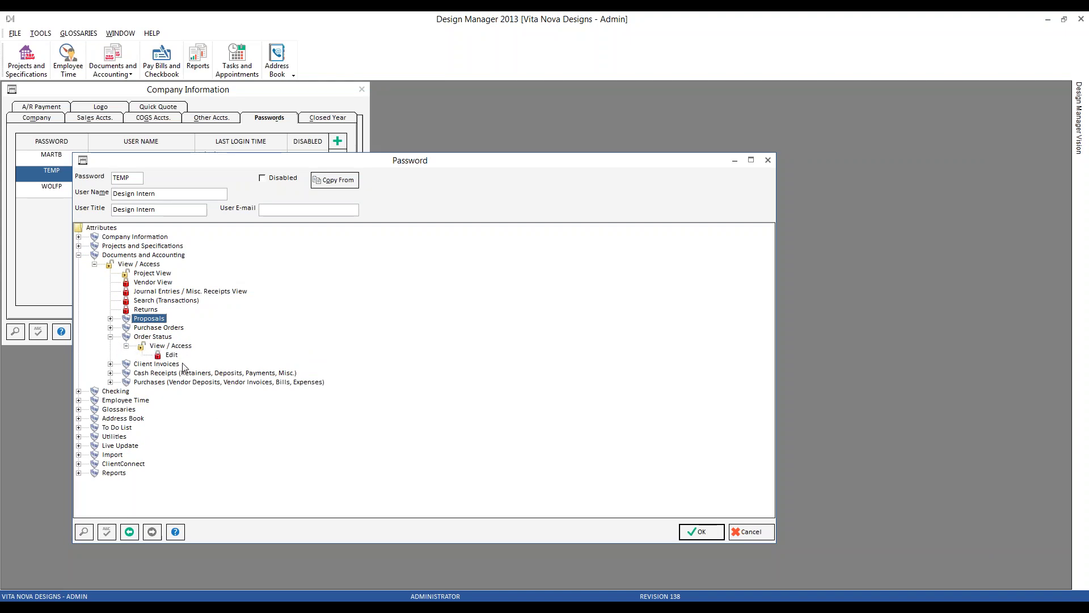
{"action": "left_click", "coordinate": [170, 347]}
{"action": "left_click", "coordinate": [173, 355]}
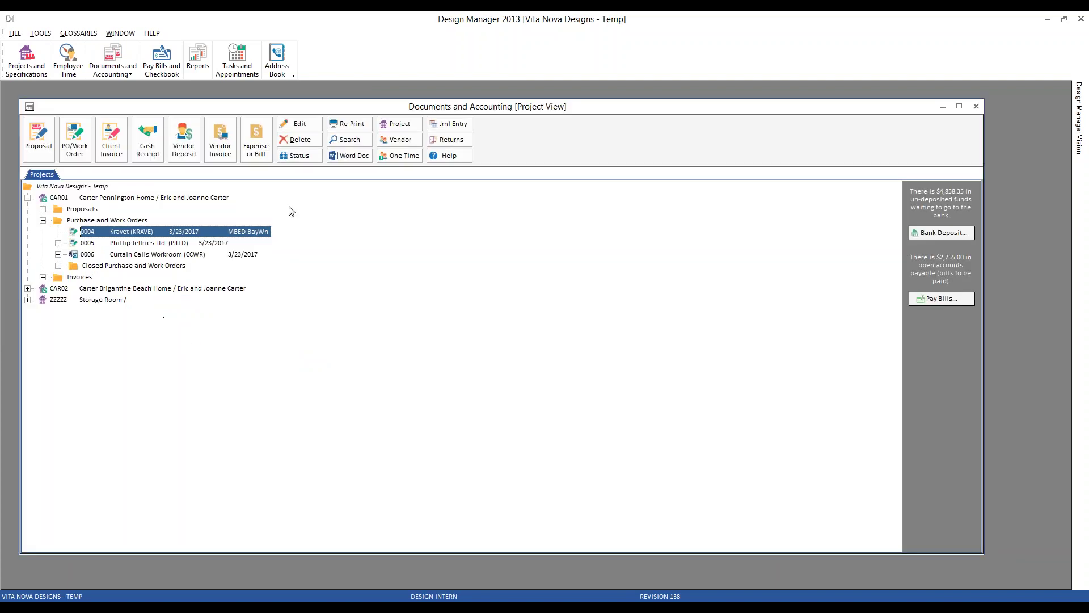
Step: In the Temp company, try to save the note "asdfadfadfdfasdfdasfsadfasd" in the Kravet purchase order's status, and cancel out
{"action": "left_click", "coordinate": [306, 158]}
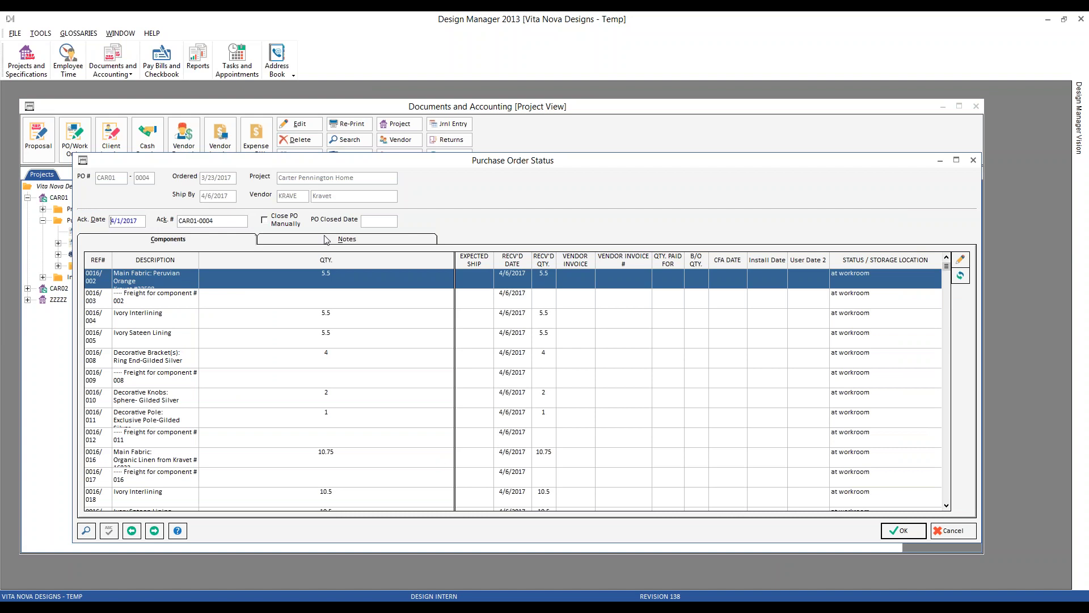
{"action": "left_click", "coordinate": [295, 243]}
{"action": "type", "text": "asdfadfadfdfasdfdasfsadfasd"}
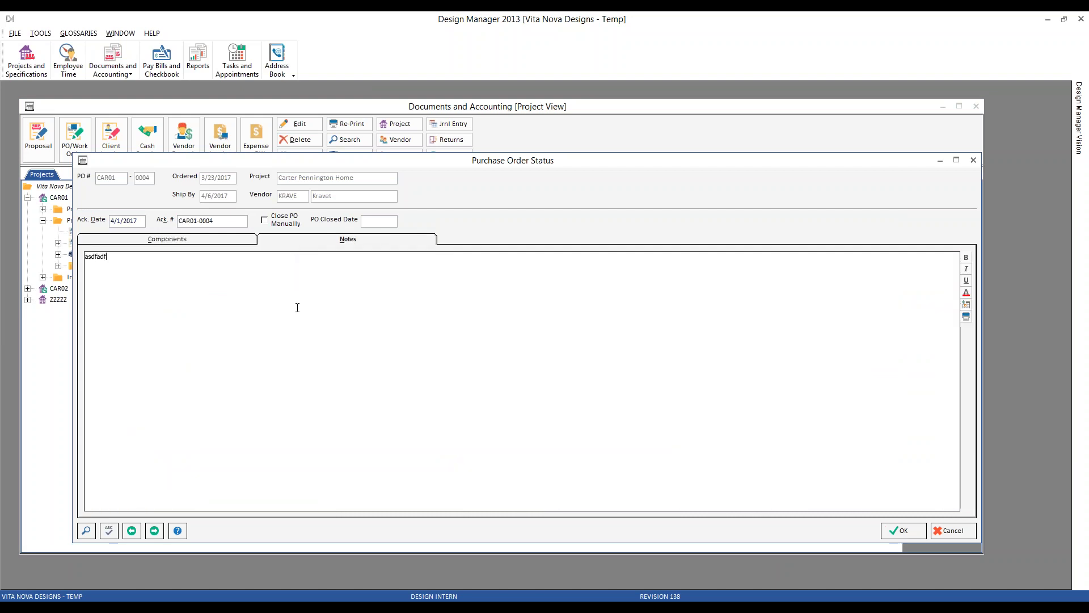
{"action": "left_click", "coordinate": [900, 531]}
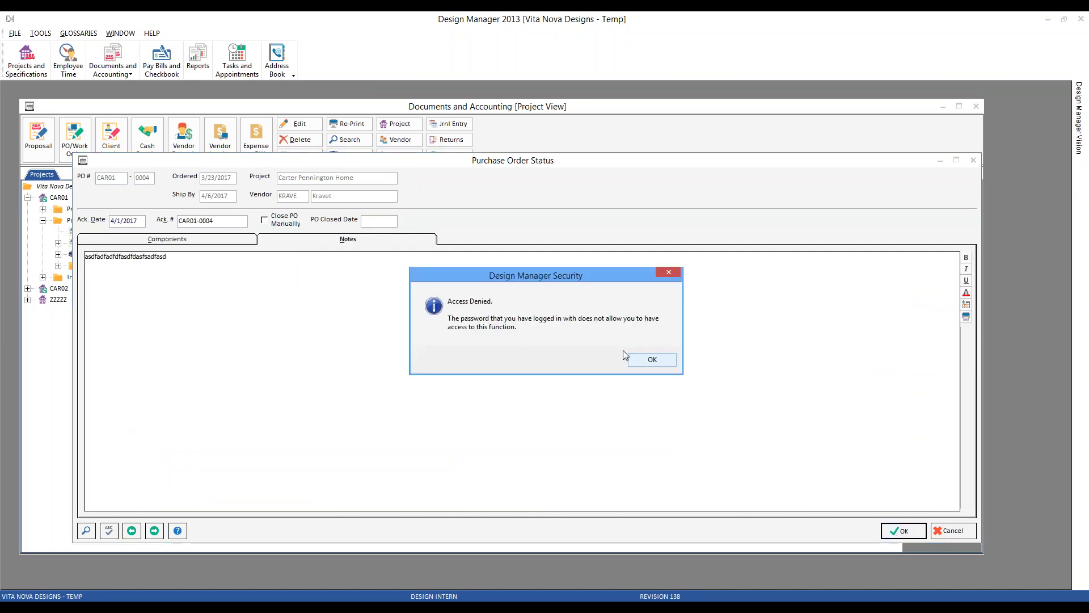
{"action": "left_click", "coordinate": [677, 362]}
{"action": "left_click", "coordinate": [957, 534]}
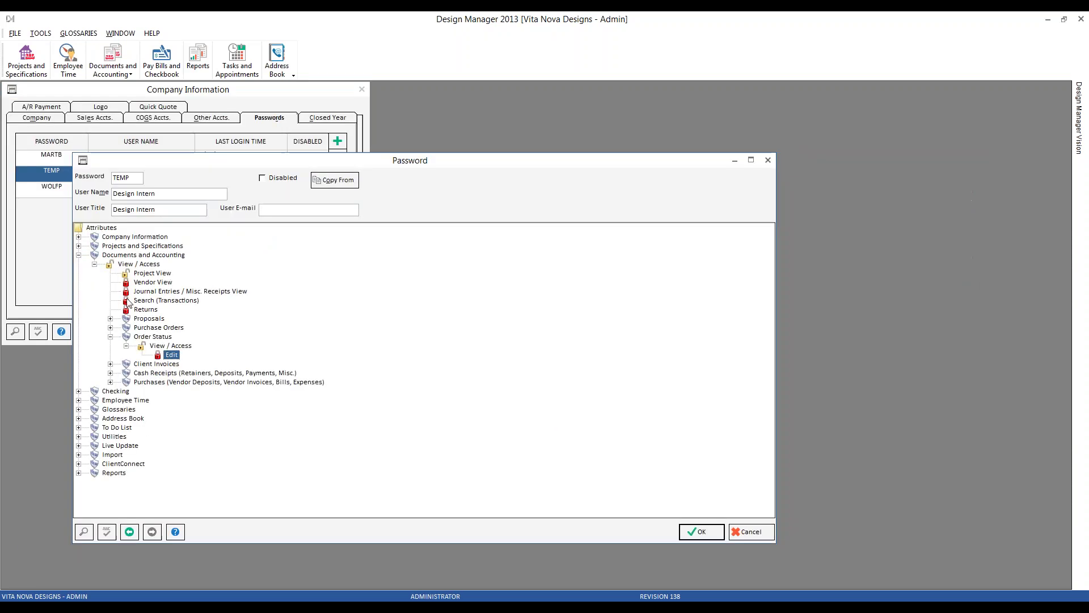
Step: In the Admin company, collapse Order Status and review the Design Intern's Client Invoices rights, including Edit, Delete and Re-print
{"action": "left_click", "coordinate": [110, 336]}
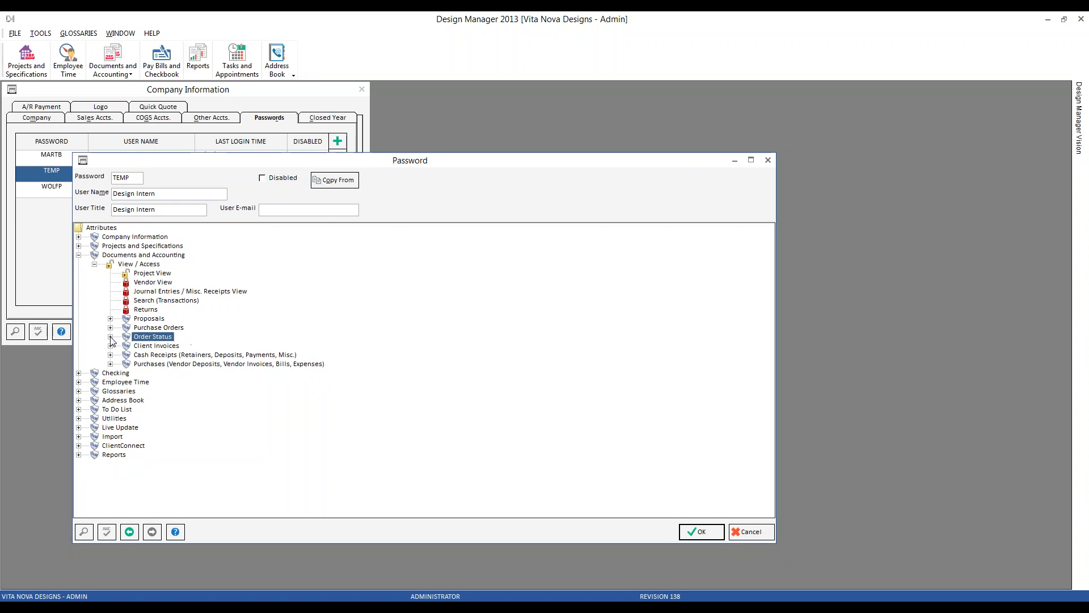
{"action": "left_click", "coordinate": [111, 345]}
{"action": "left_click", "coordinate": [126, 355]}
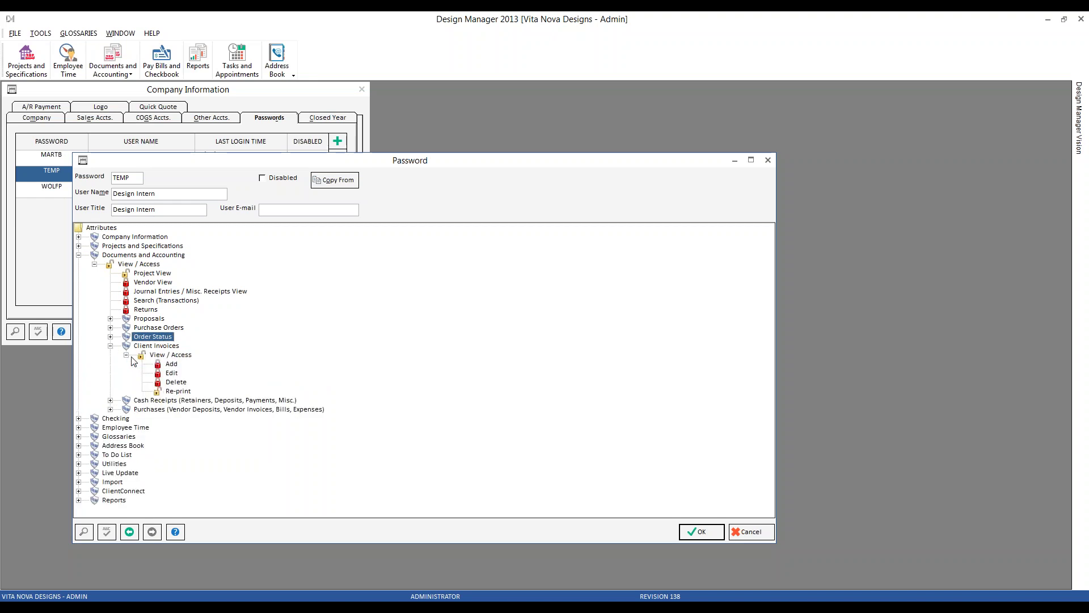
{"action": "left_click", "coordinate": [173, 372]}
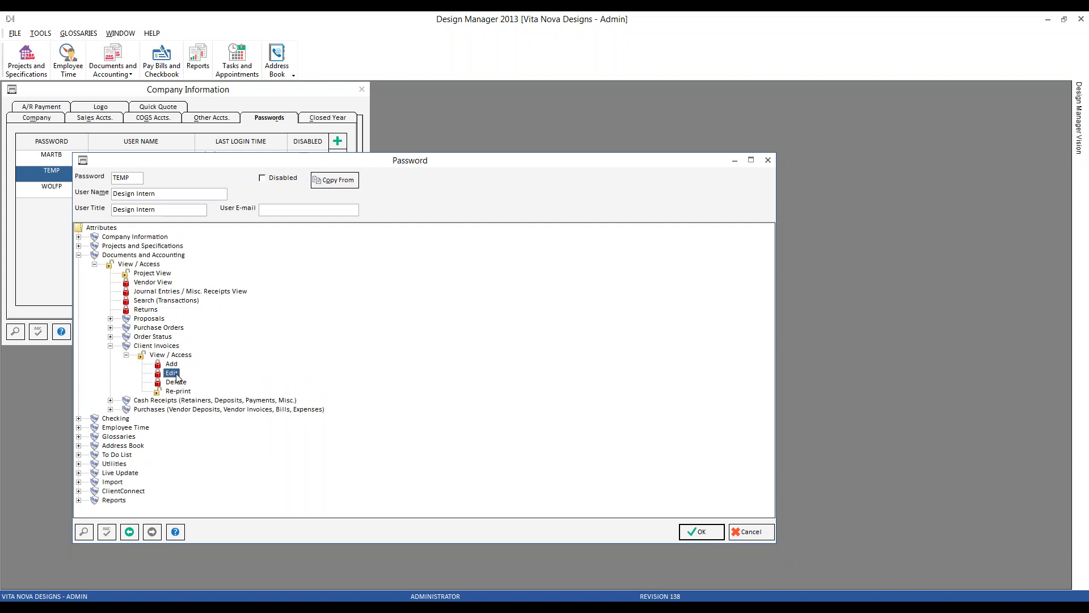
{"action": "left_click", "coordinate": [176, 382]}
{"action": "left_click", "coordinate": [178, 391]}
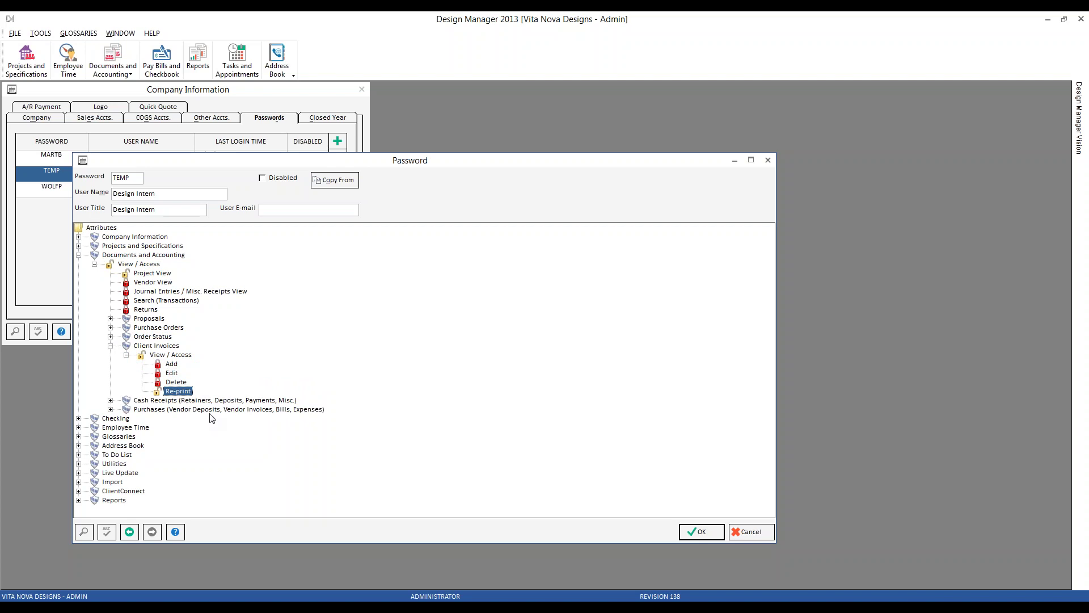
Step: Expand the Design Intern's Cash Receipts and Purchases rights to show their View / Access entries
{"action": "left_click", "coordinate": [126, 400]}
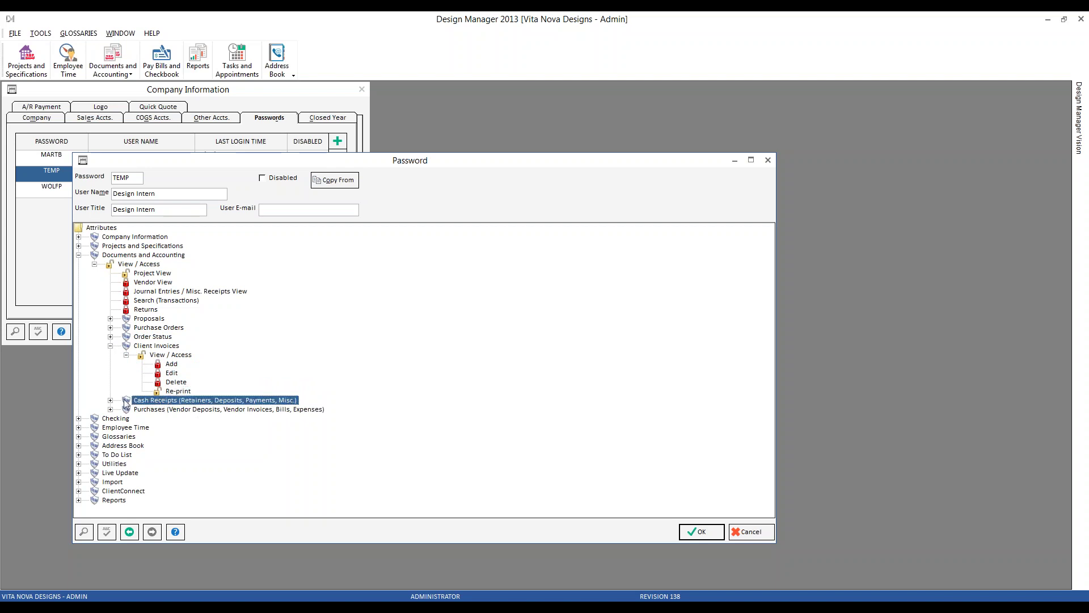
{"action": "left_click", "coordinate": [110, 400]}
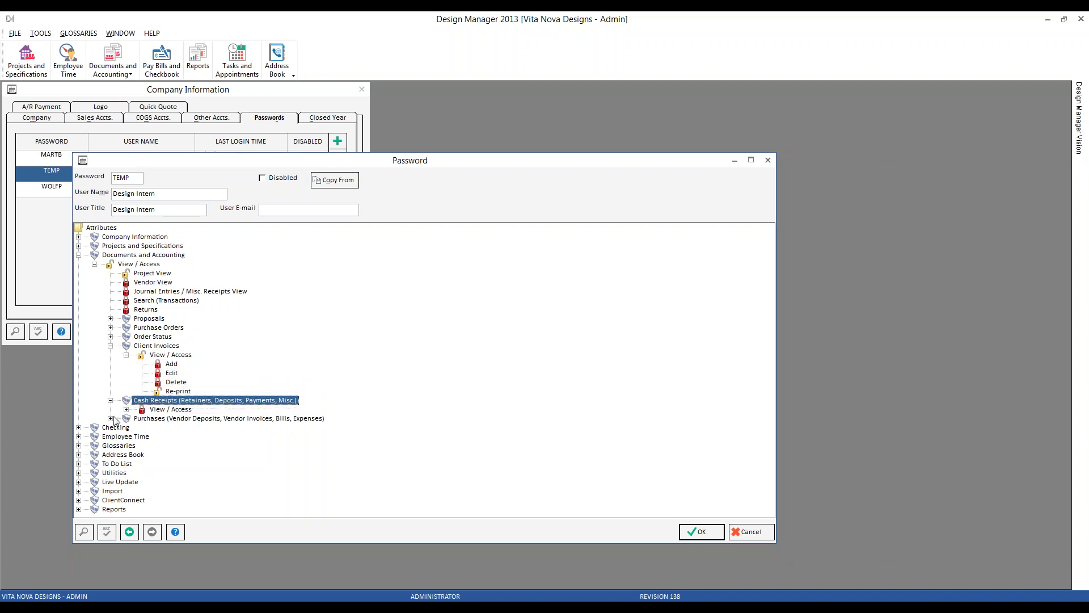
{"action": "left_click", "coordinate": [111, 419]}
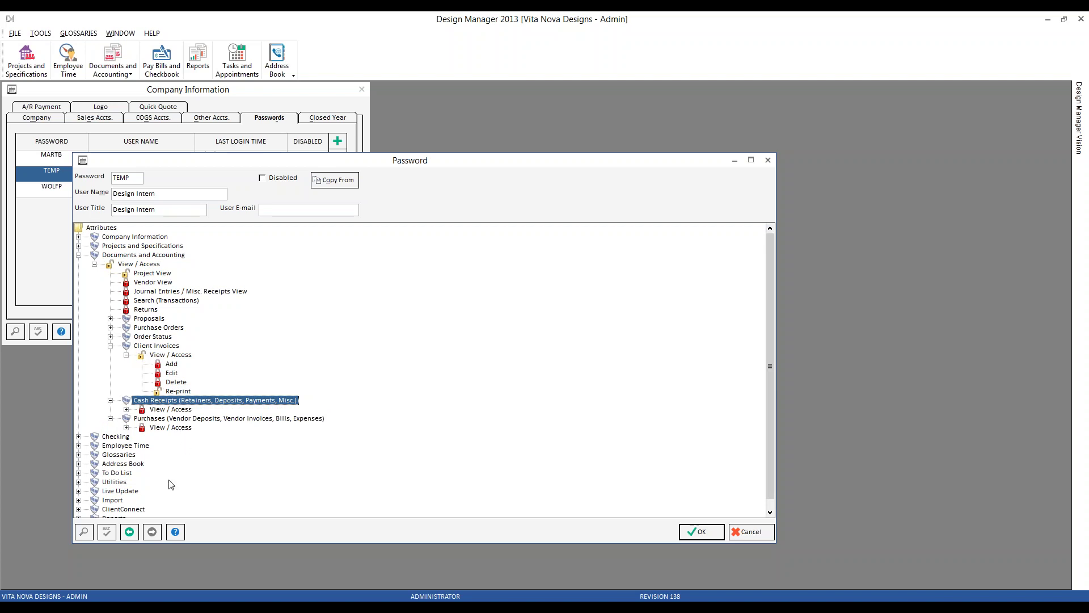
Step: Switch to the Senior Designer's user record and expand the Cash Receipts View / Access rights under Documents and Accounting
{"action": "left_click", "coordinate": [131, 533]}
{"action": "left_click", "coordinate": [152, 531]}
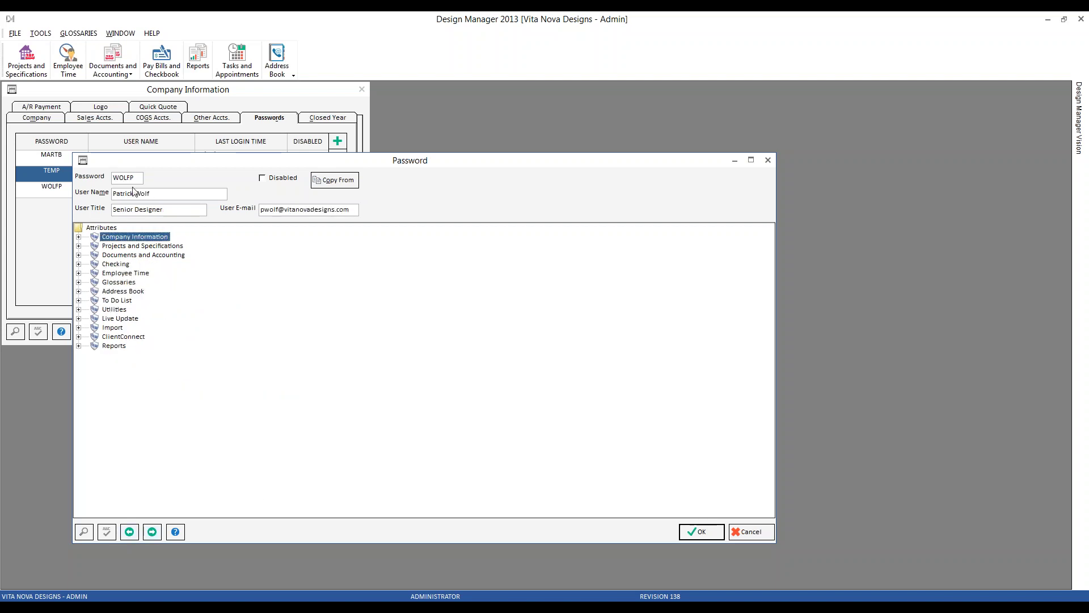
{"action": "left_click", "coordinate": [79, 255]}
{"action": "left_click", "coordinate": [94, 264]}
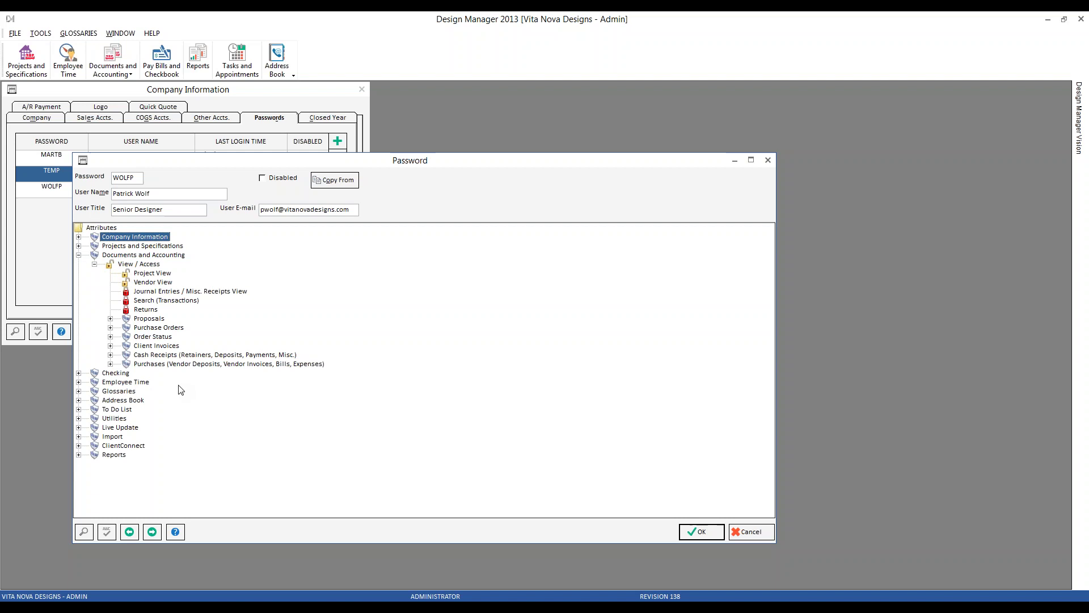
{"action": "left_click", "coordinate": [110, 354]}
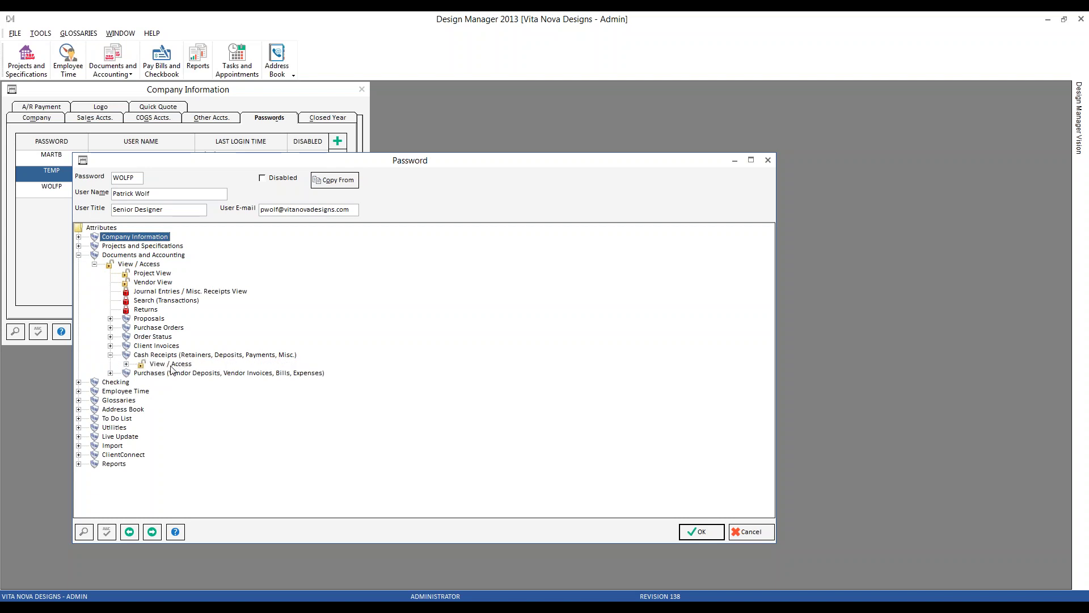
{"action": "left_click", "coordinate": [126, 365]}
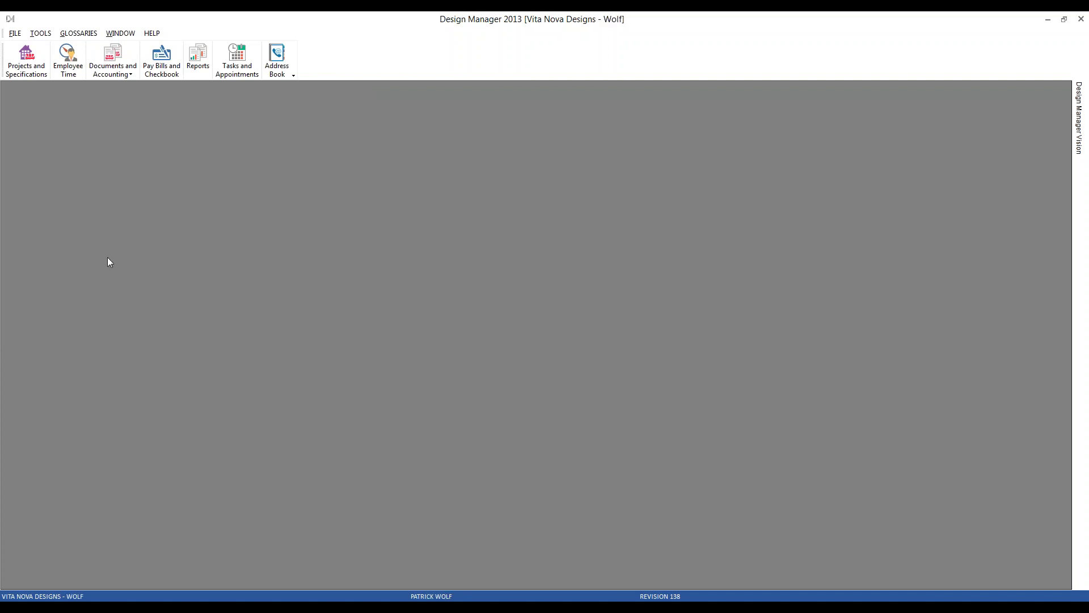
Step: In the Senior Designer's company window, open Documents and Accounting, start a new cash receipt for project CAR01, and cancel it
{"action": "left_click", "coordinate": [112, 57]}
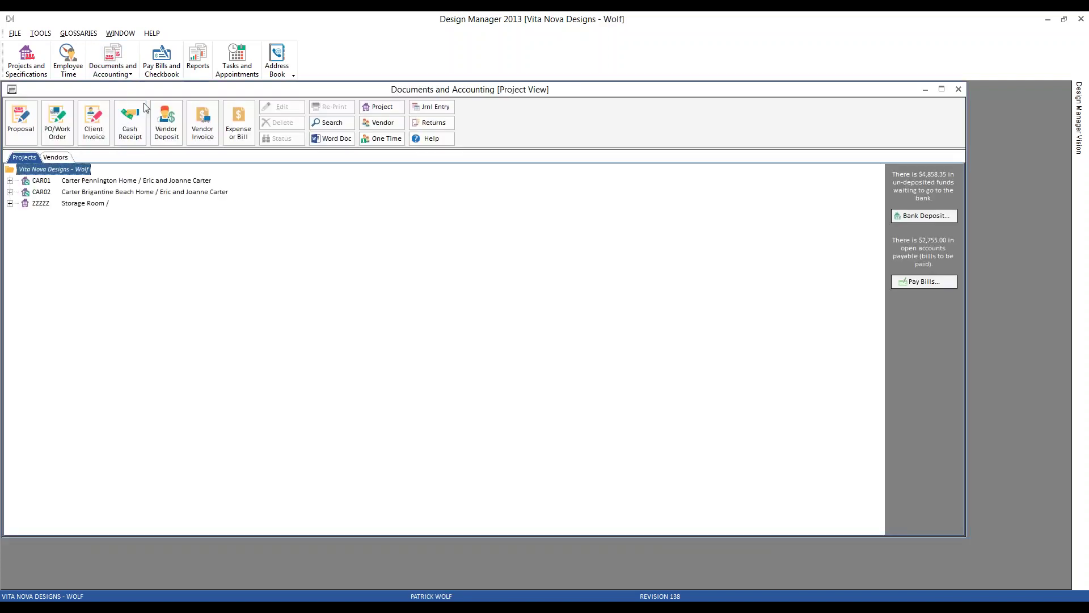
{"action": "left_click", "coordinate": [65, 205]}
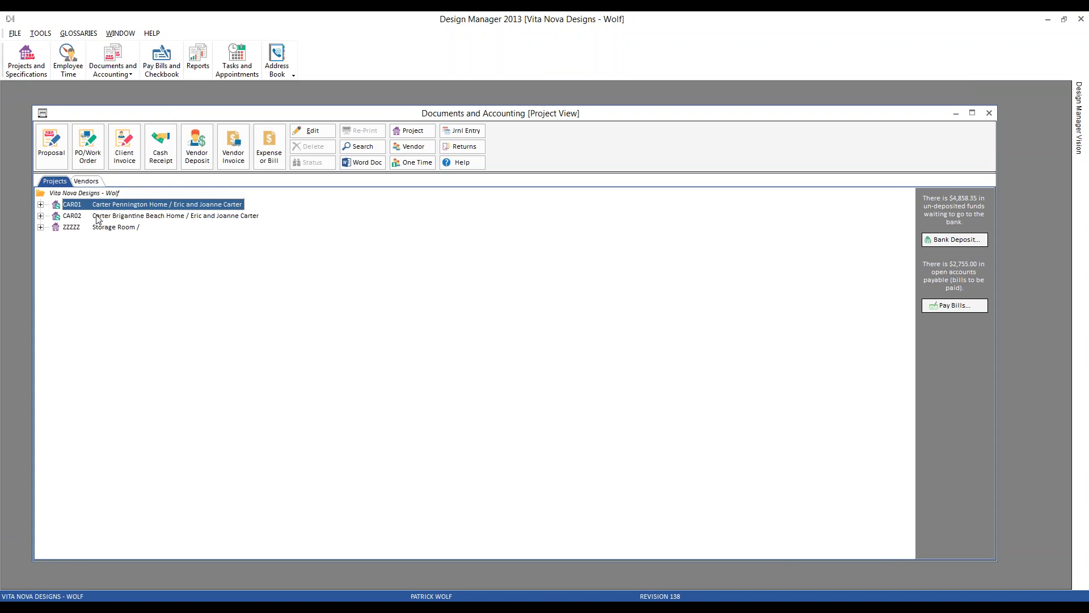
{"action": "left_click", "coordinate": [153, 159]}
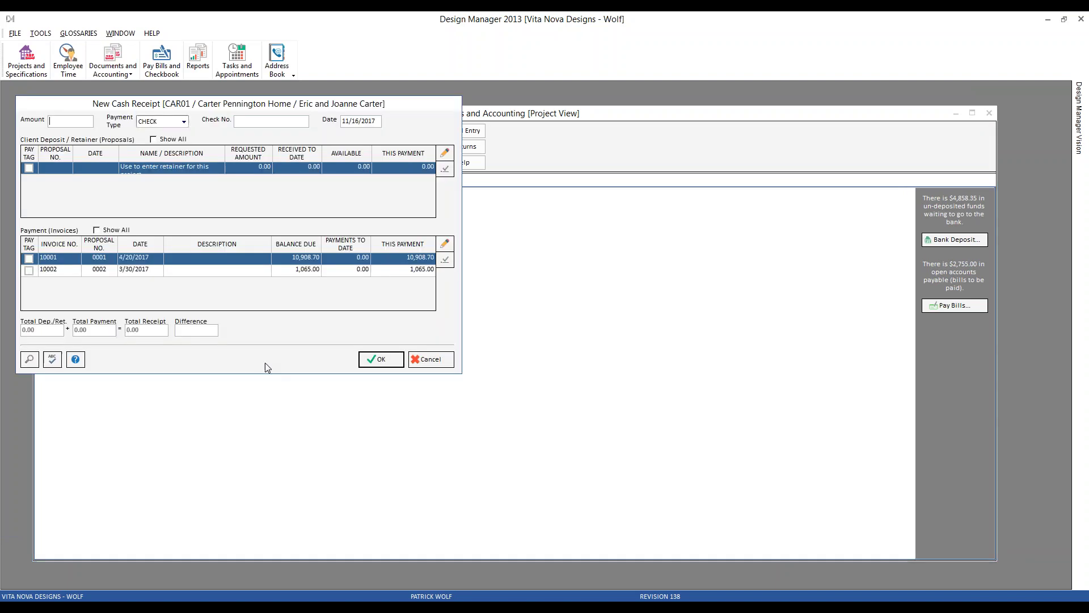
{"action": "left_click", "coordinate": [419, 361]}
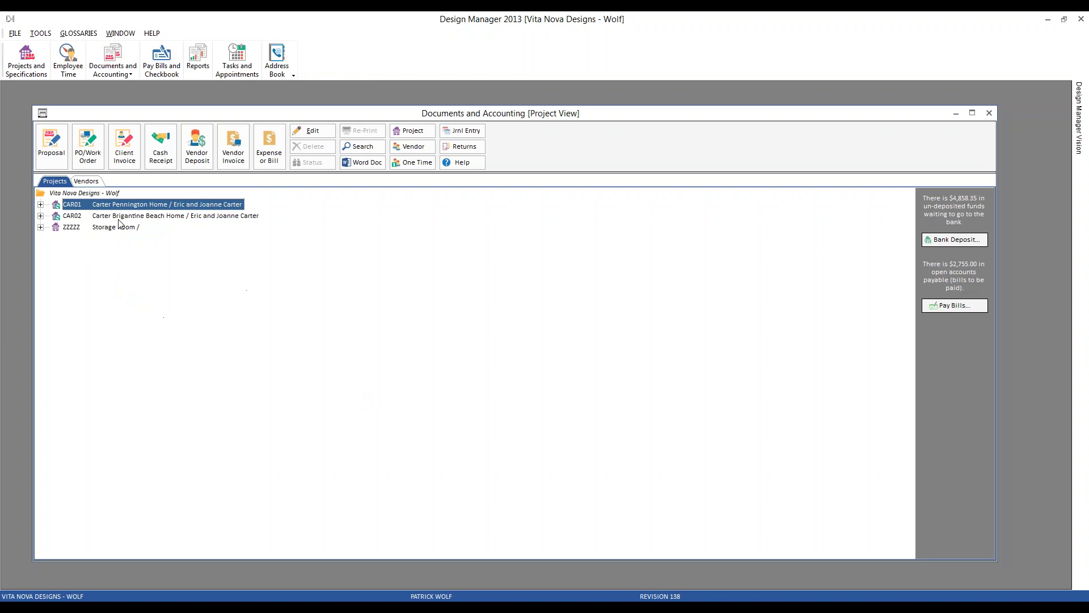
Step: Expand project CAR01's first proposal, open its deposit for editing, and cancel the cash receipt
{"action": "left_click", "coordinate": [40, 204]}
{"action": "left_click", "coordinate": [56, 215]}
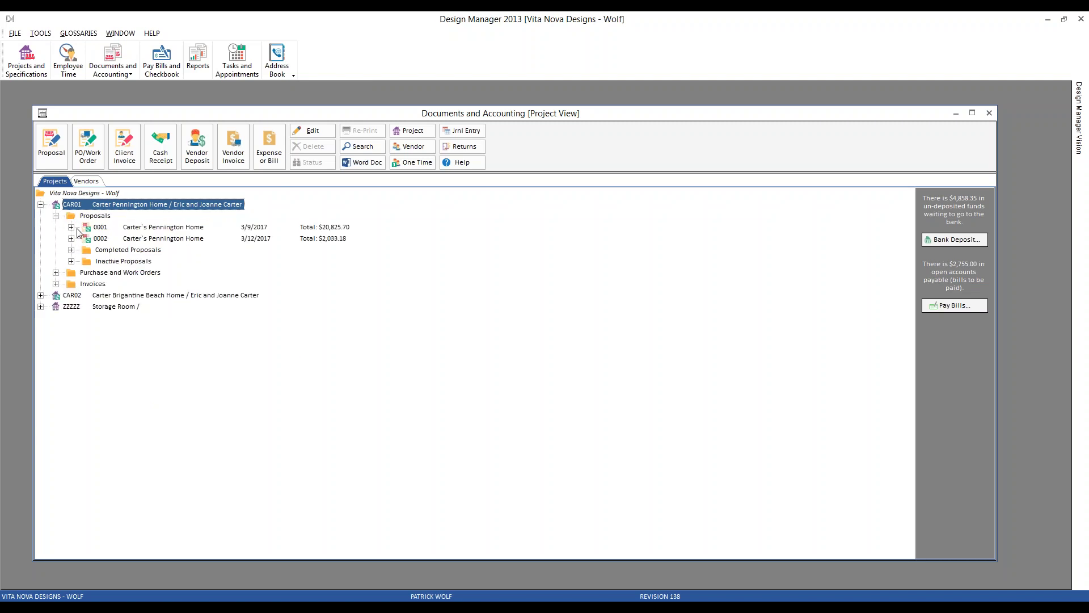
{"action": "left_click", "coordinate": [71, 227]}
{"action": "left_click", "coordinate": [198, 251]}
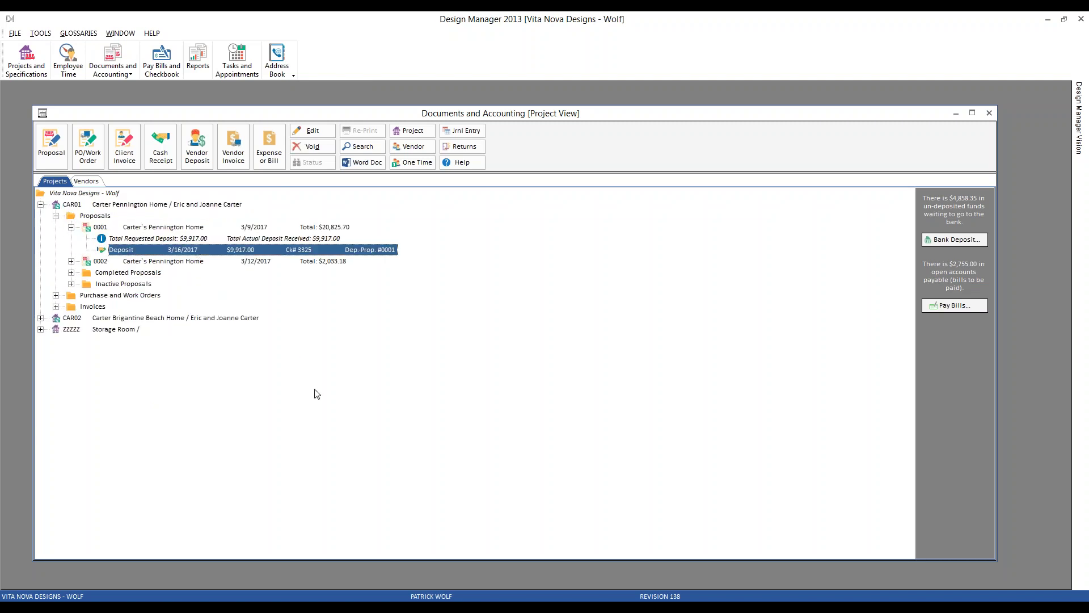
{"action": "left_click", "coordinate": [311, 130]}
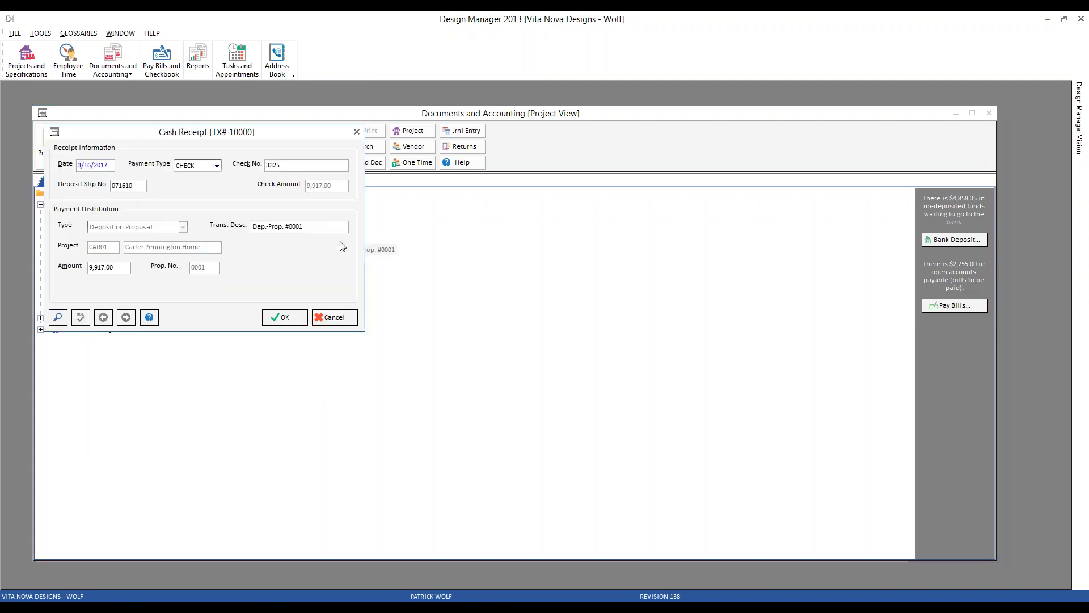
{"action": "left_click", "coordinate": [343, 321]}
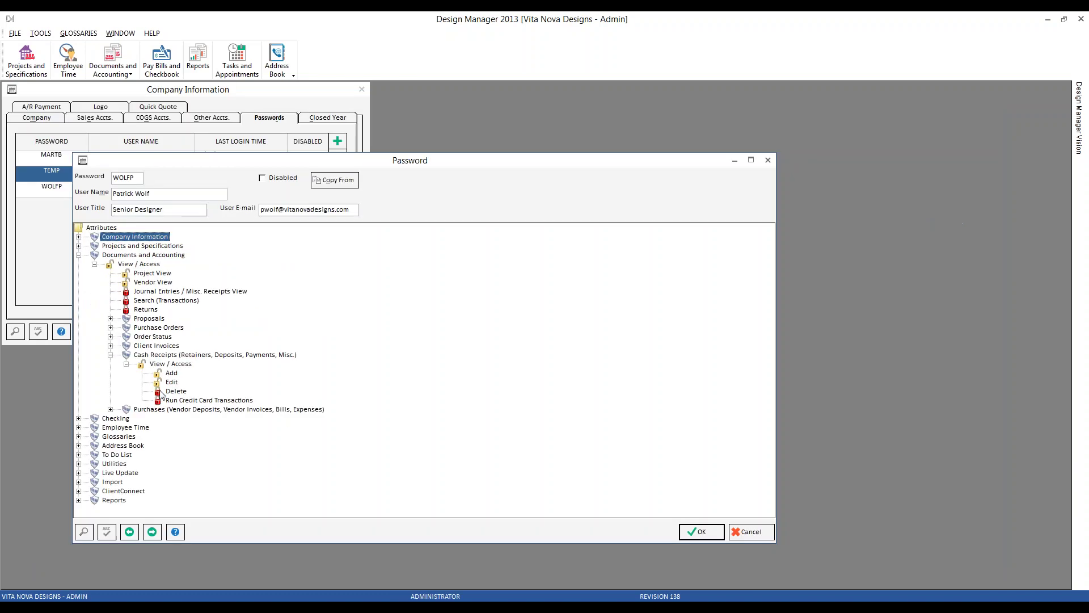
Step: Select the Senior Designer's Cash Receipts Delete right in the Admin company, and try to void the proposal deposit as that user
{"action": "left_click", "coordinate": [162, 392]}
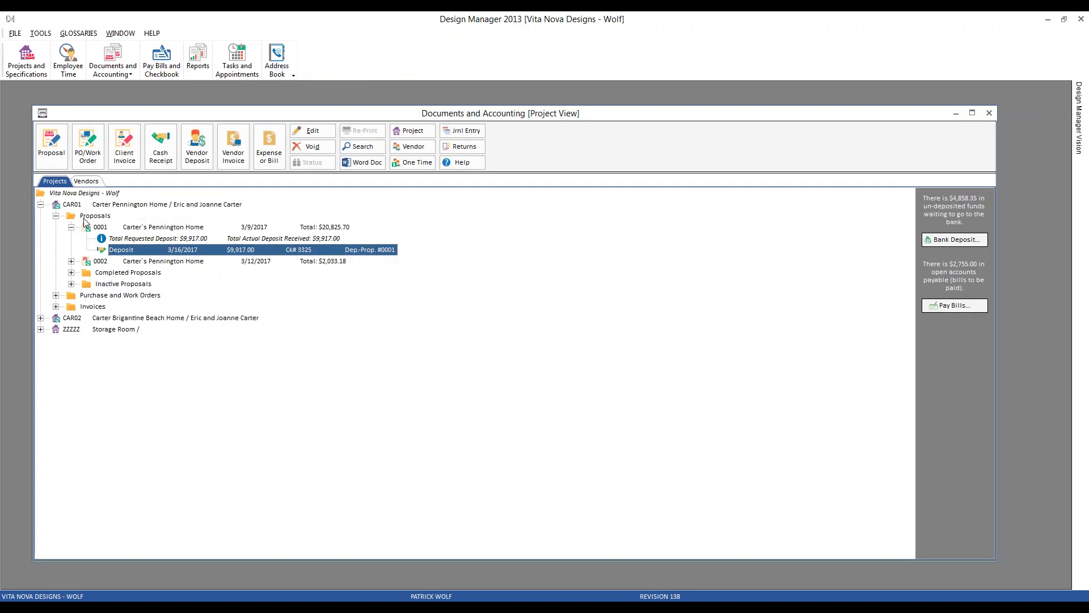
{"action": "left_click", "coordinate": [313, 148]}
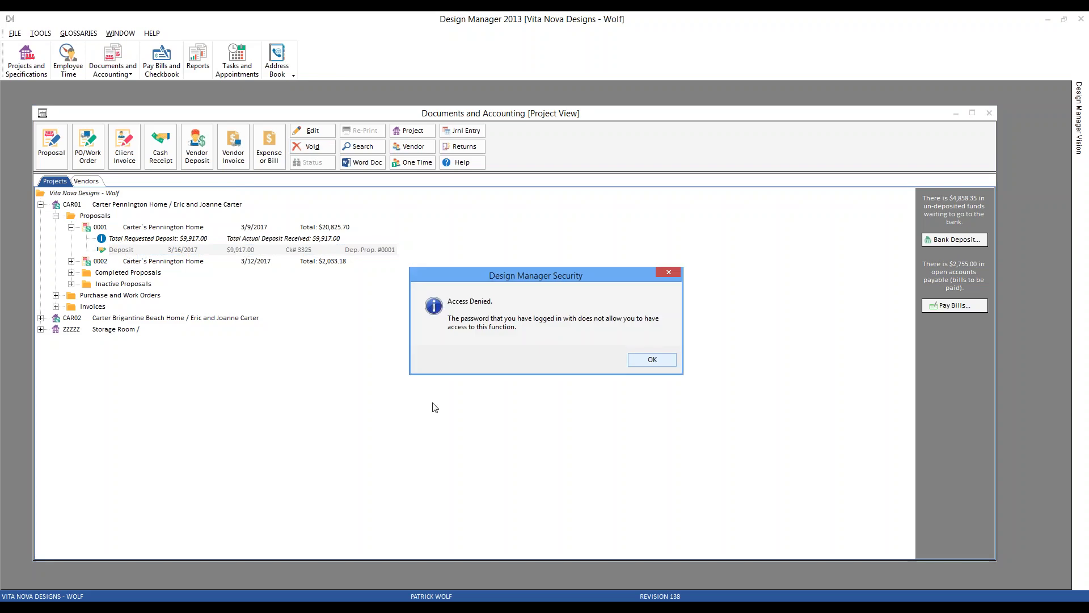
{"action": "left_click", "coordinate": [652, 360]}
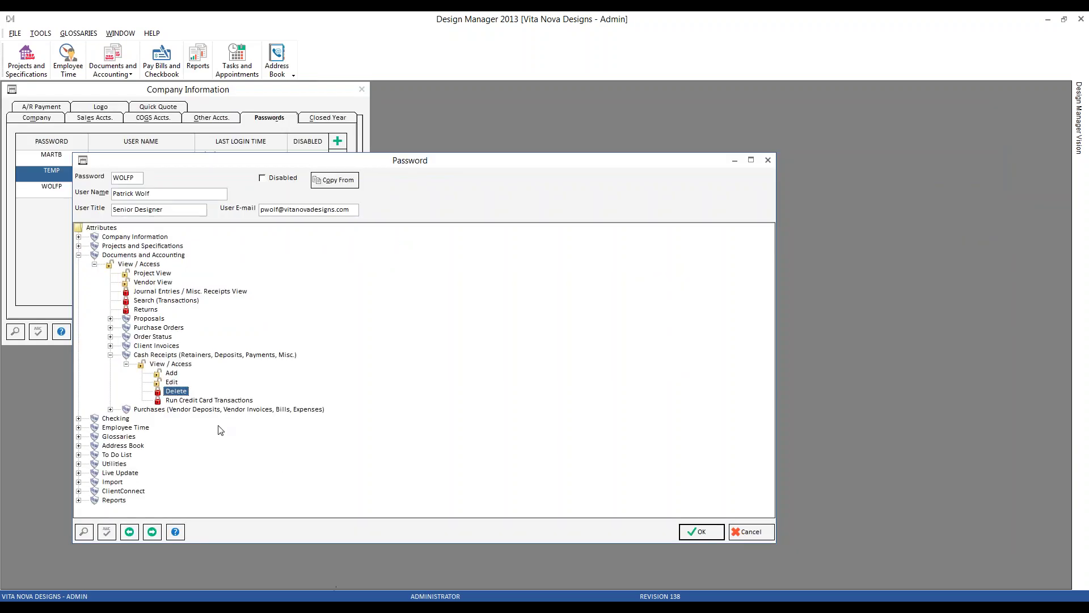
Step: In the Admin company, review the Senior Designer's Run Credit Card Transactions right and the Add, Edit and Delete rights for Purchases
{"action": "left_click", "coordinate": [198, 401]}
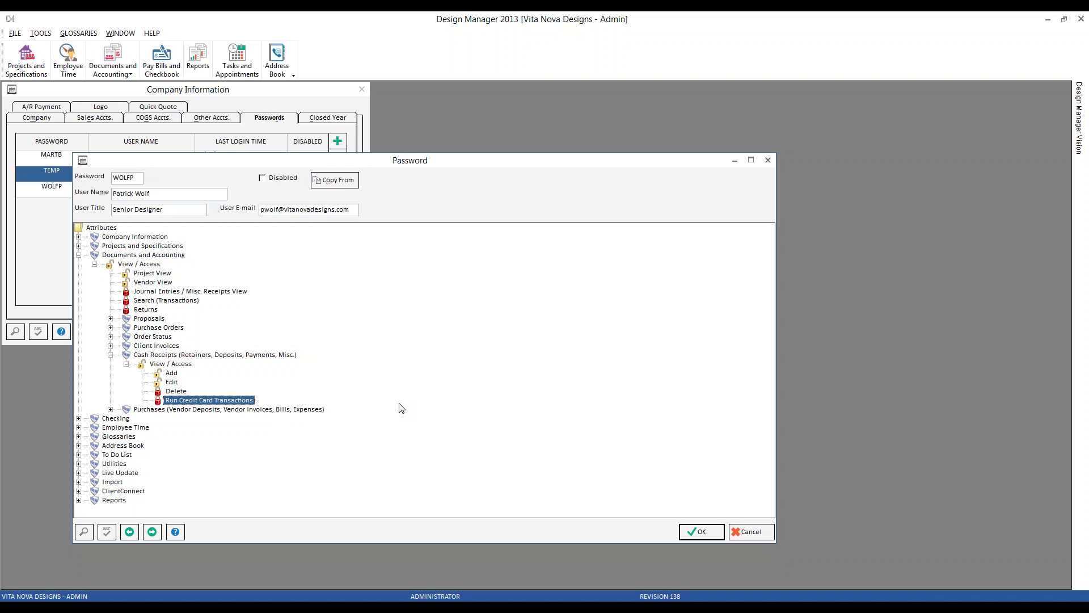
{"action": "left_click", "coordinate": [111, 355]}
{"action": "left_click", "coordinate": [169, 364]}
{"action": "left_click", "coordinate": [111, 364]}
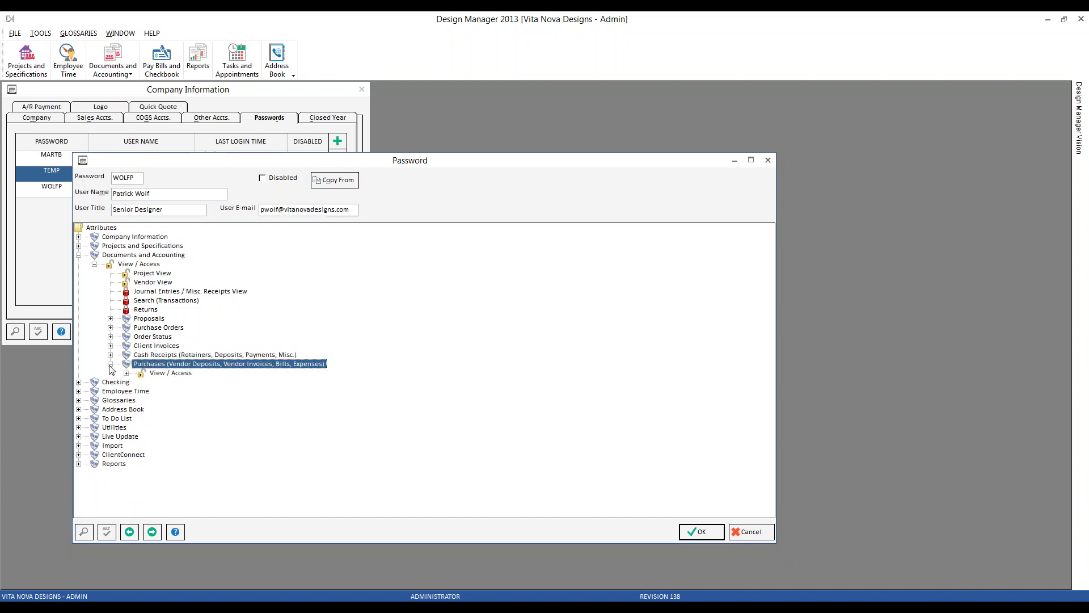
{"action": "left_click", "coordinate": [127, 373]}
{"action": "left_click", "coordinate": [171, 373]}
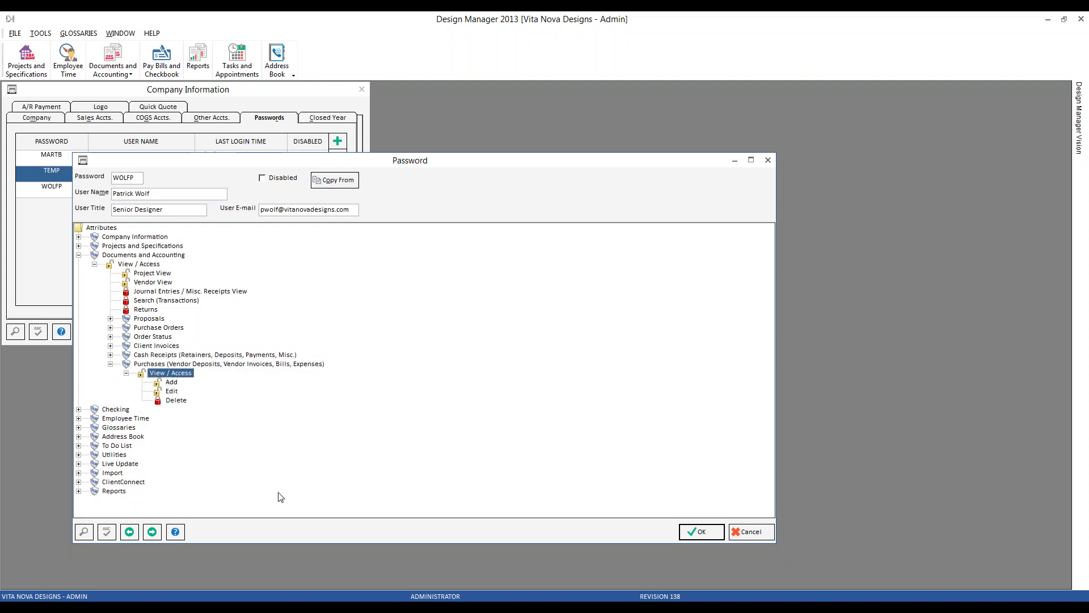
{"action": "left_click", "coordinate": [171, 383]}
{"action": "left_click", "coordinate": [172, 391]}
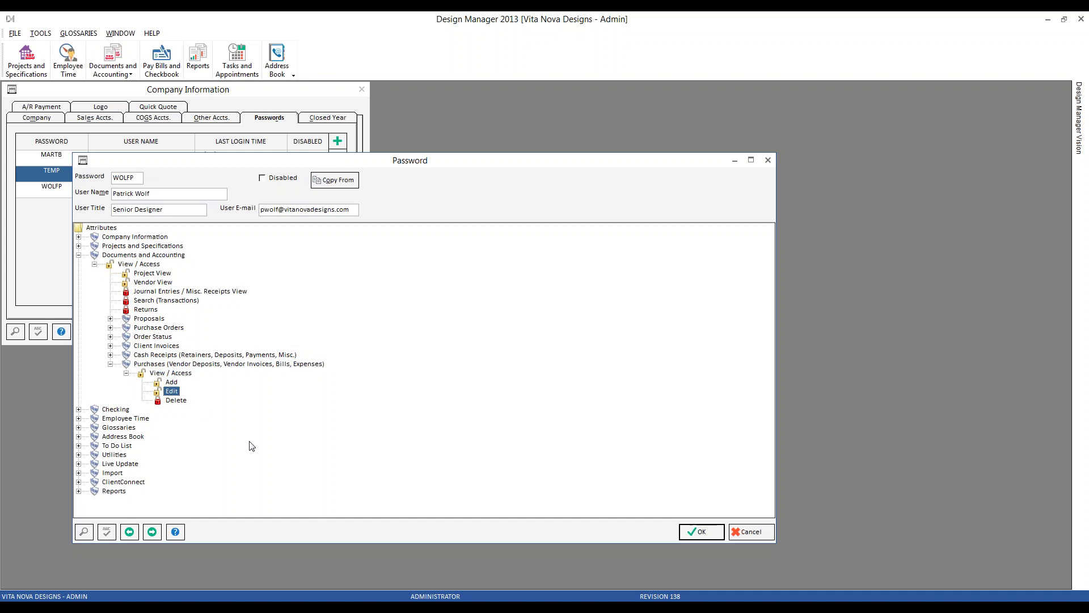
{"action": "left_click", "coordinate": [186, 401]}
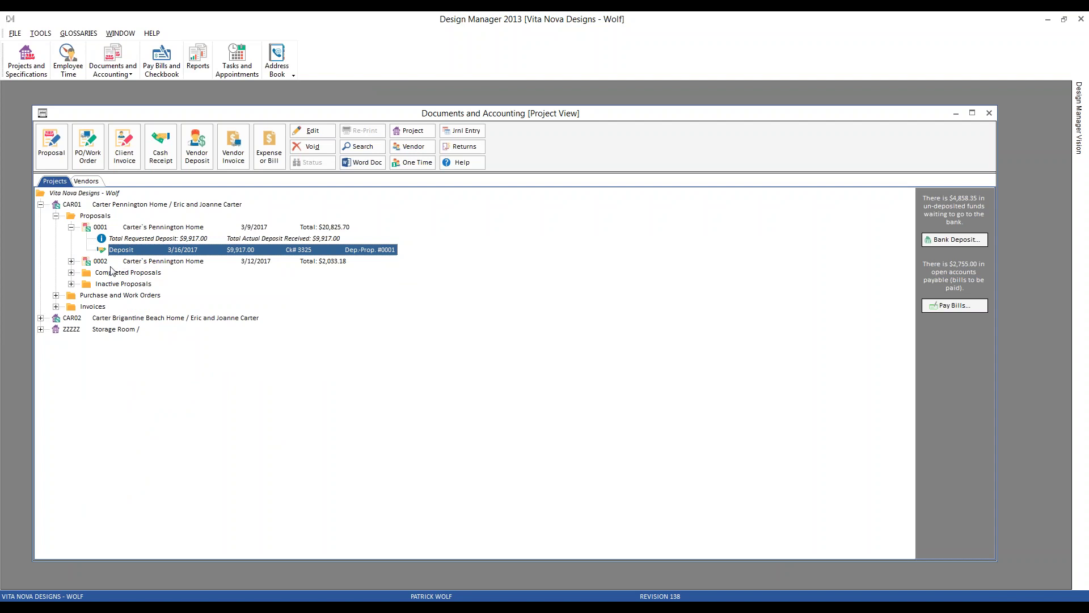
Step: Expand project CAR01's purchase and work orders, and start and cancel a vendor deposit and a vendor invoice for the Kravet order
{"action": "left_click", "coordinate": [56, 215]}
{"action": "left_click", "coordinate": [55, 227]}
{"action": "left_click", "coordinate": [71, 250]}
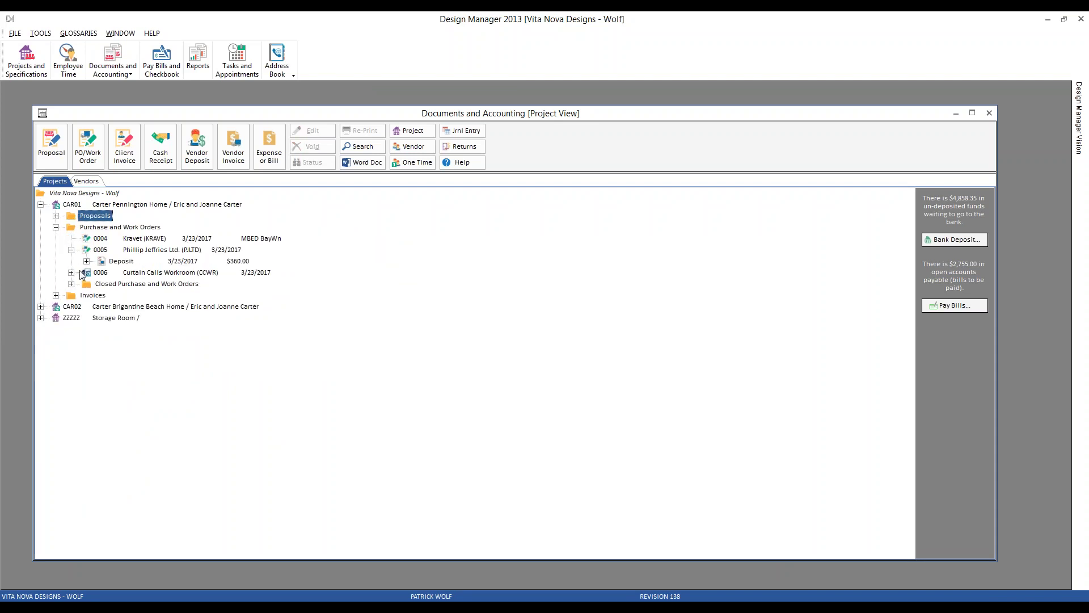
{"action": "left_click", "coordinate": [143, 239]}
{"action": "left_click", "coordinate": [204, 162]}
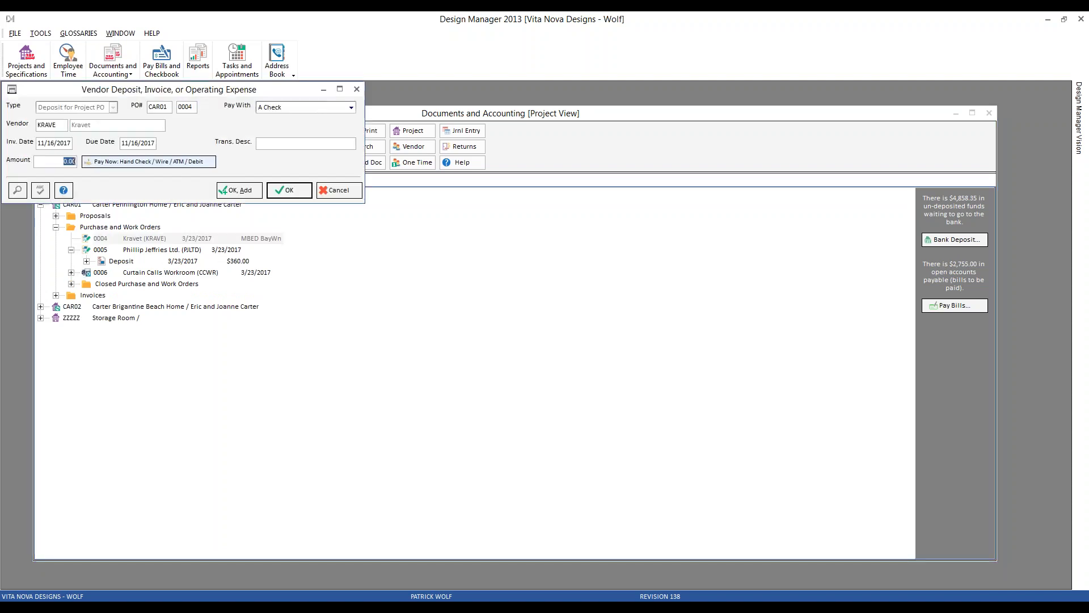
{"action": "left_click", "coordinate": [339, 191]}
{"action": "left_click", "coordinate": [229, 146]}
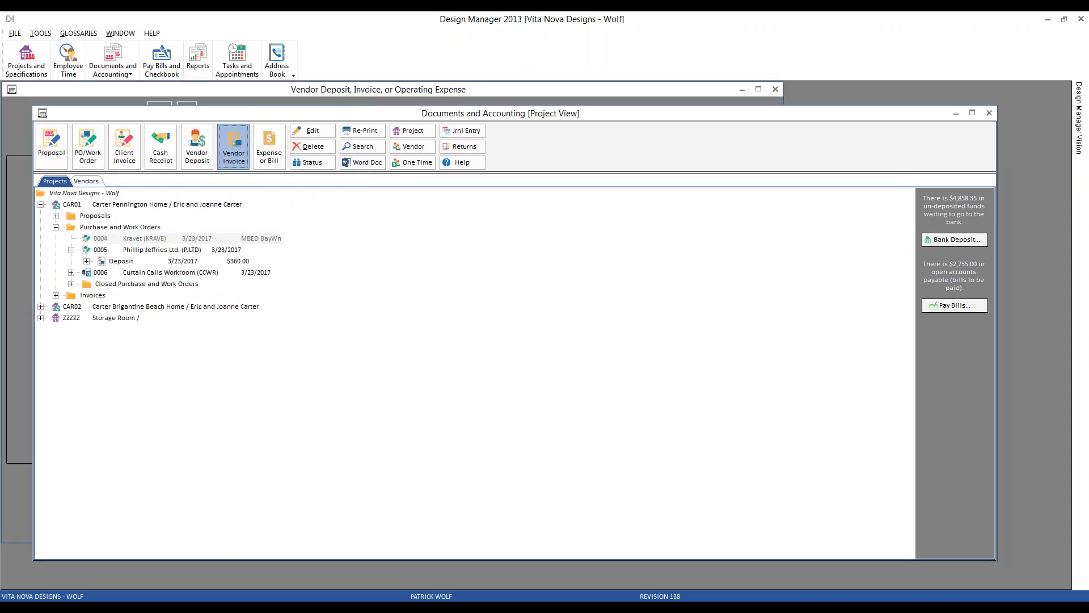
{"action": "left_click", "coordinate": [751, 531]}
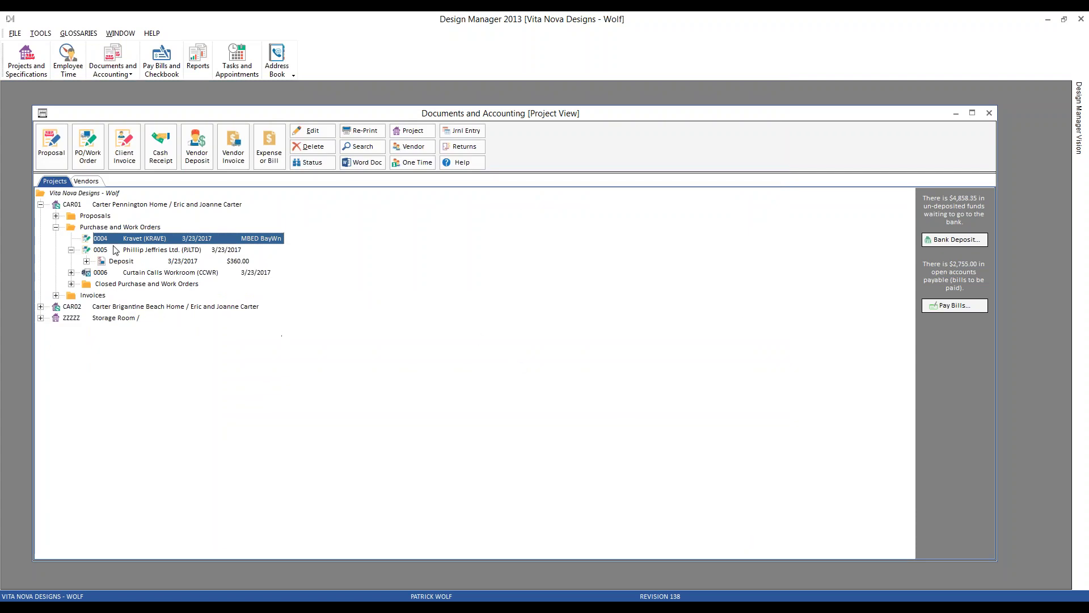
Step: In the Vendor / Payee View, start a new expense or bill for Bungalow5 and cancel it
{"action": "left_click", "coordinate": [84, 183]}
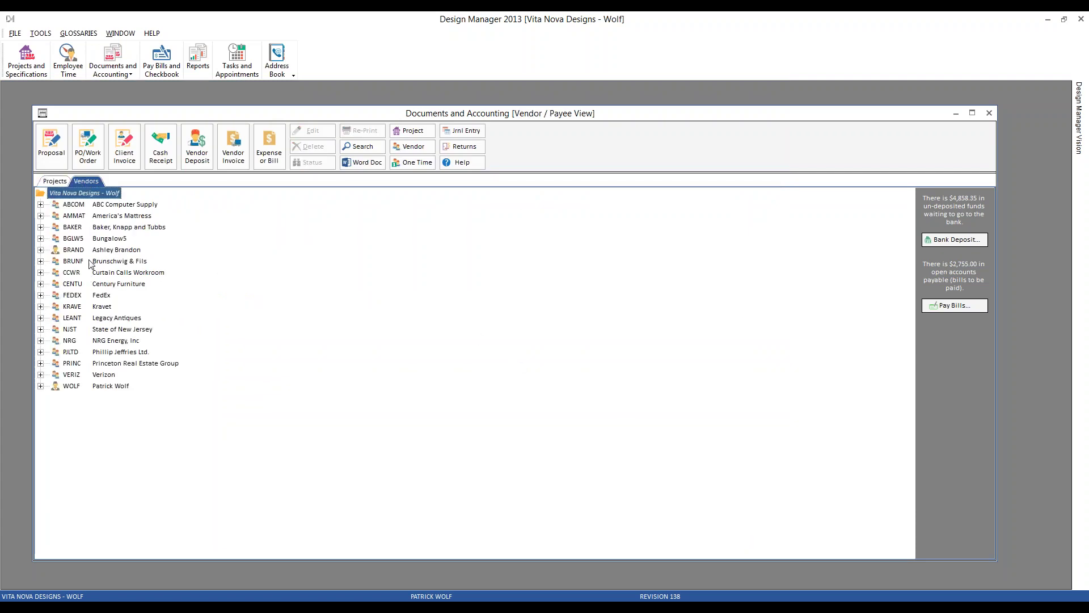
{"action": "left_click", "coordinate": [94, 240]}
{"action": "left_click", "coordinate": [269, 149]}
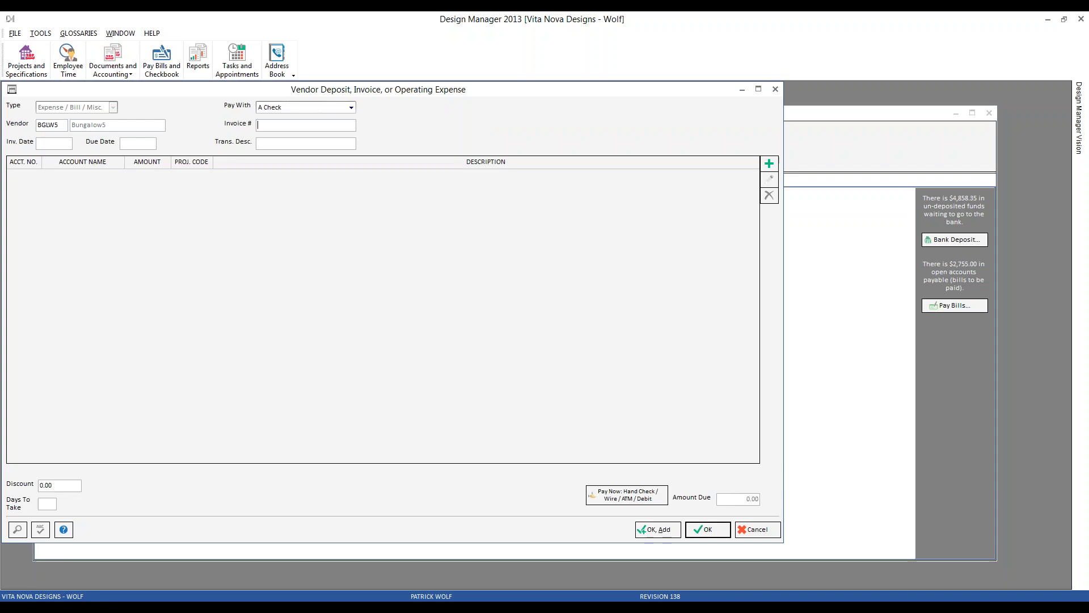
{"action": "left_click", "coordinate": [764, 530]}
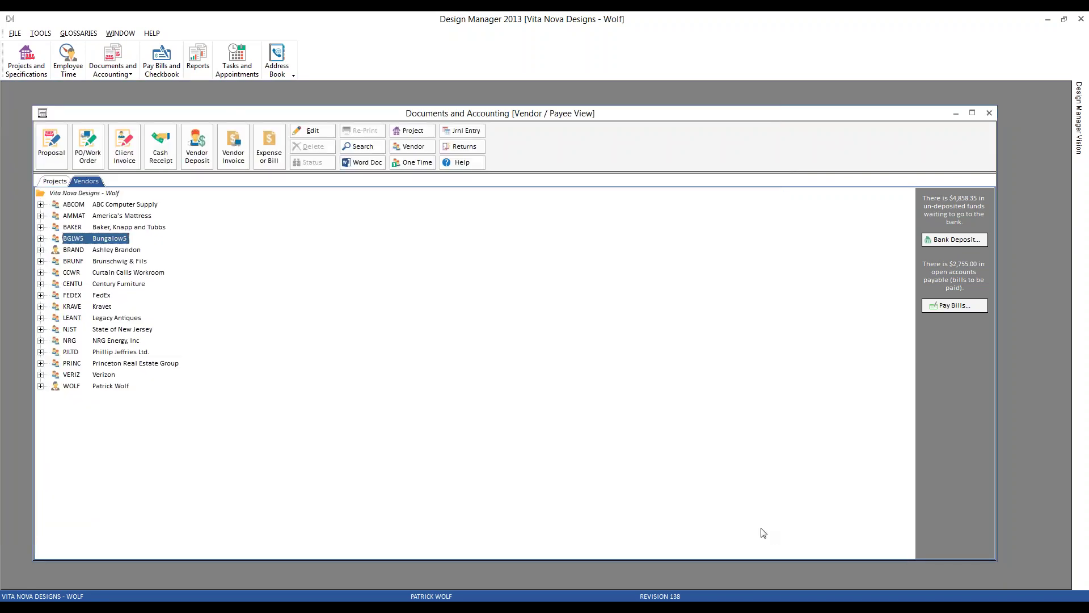
Step: Expand FedEx's 03/2017 operating expenses, open the bill for editing, cancel it, and try to void the bill
{"action": "left_click", "coordinate": [55, 181]}
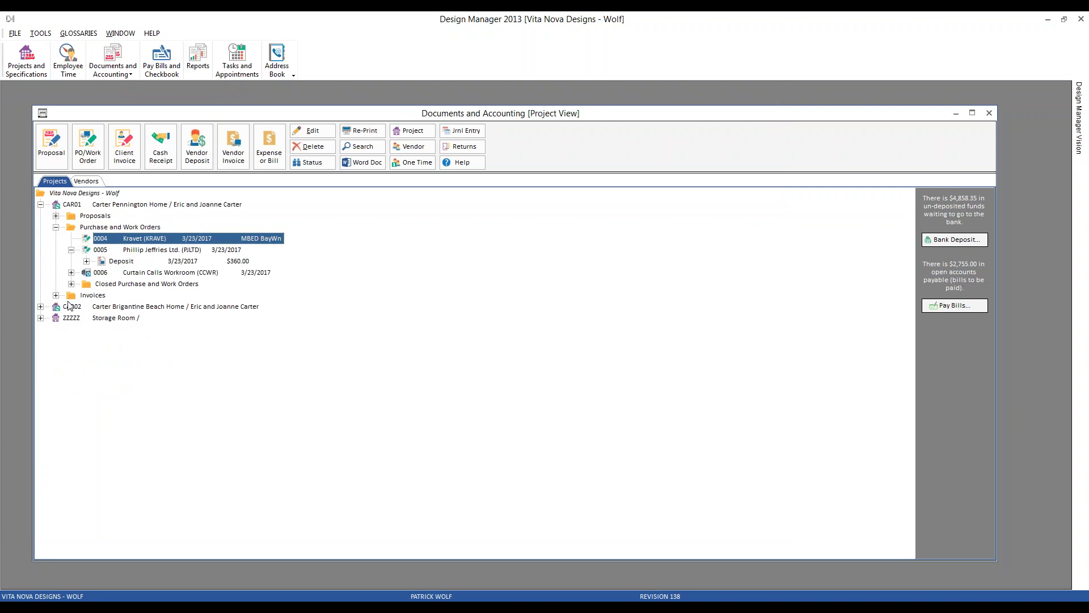
{"action": "left_click", "coordinate": [86, 181]}
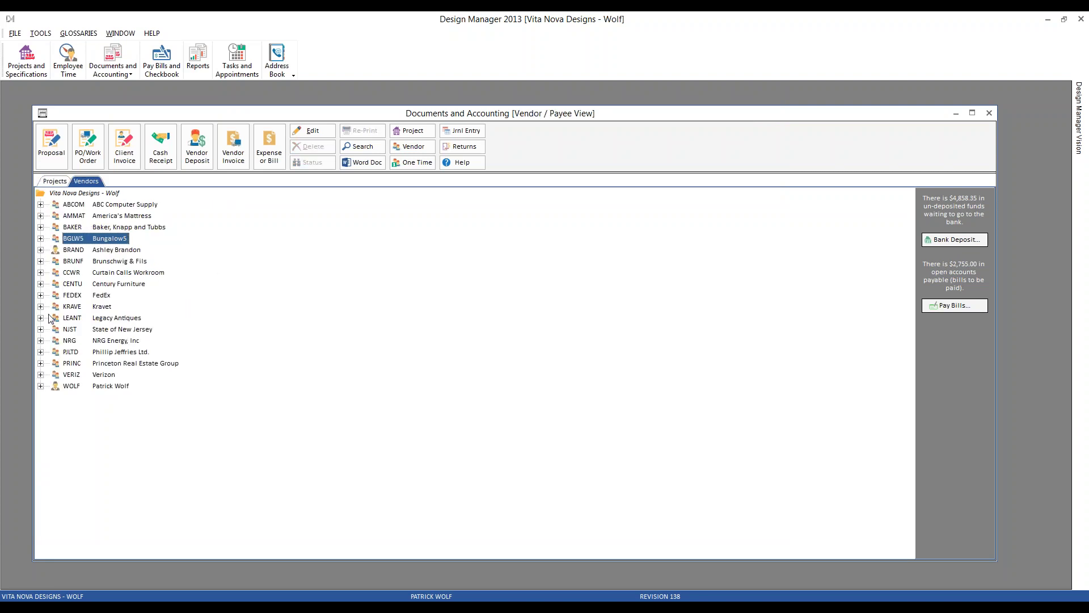
{"action": "left_click", "coordinate": [40, 205]}
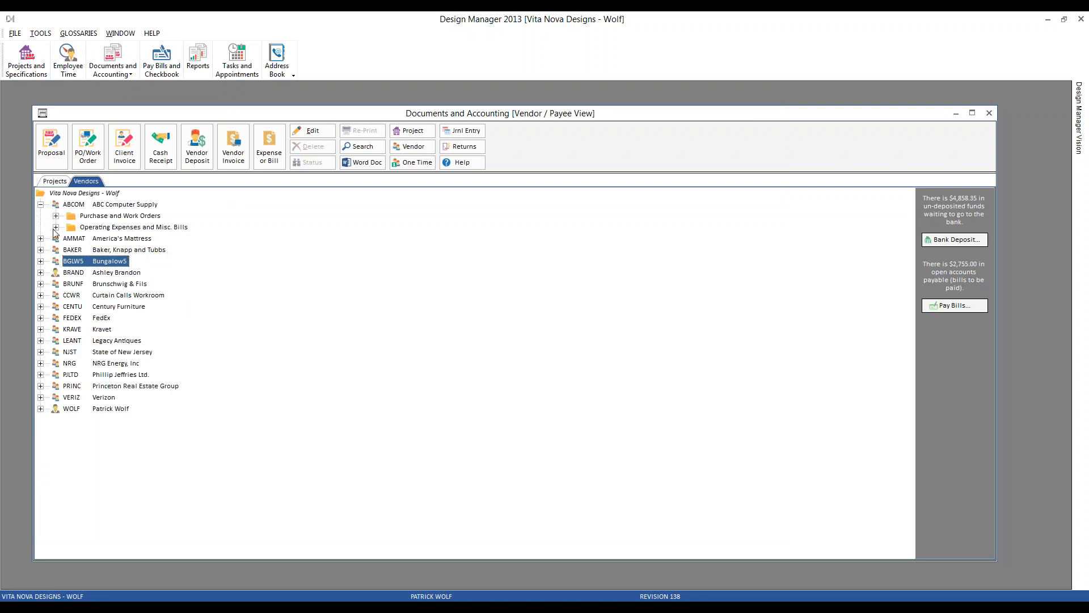
{"action": "left_click", "coordinate": [41, 318]}
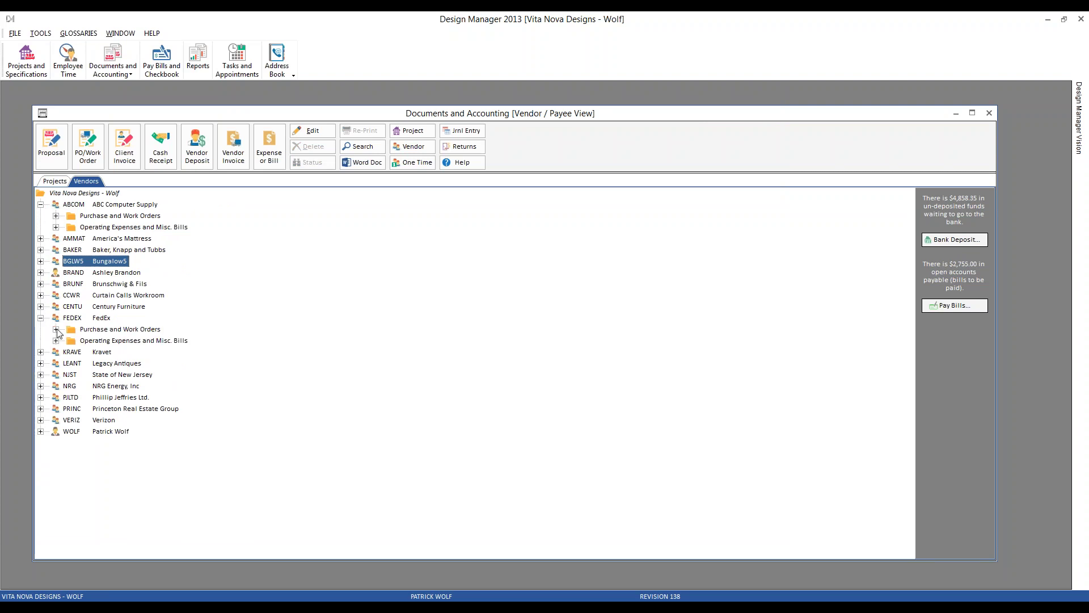
{"action": "left_click", "coordinate": [56, 340]}
{"action": "left_click", "coordinate": [86, 374]}
{"action": "left_click", "coordinate": [130, 387]}
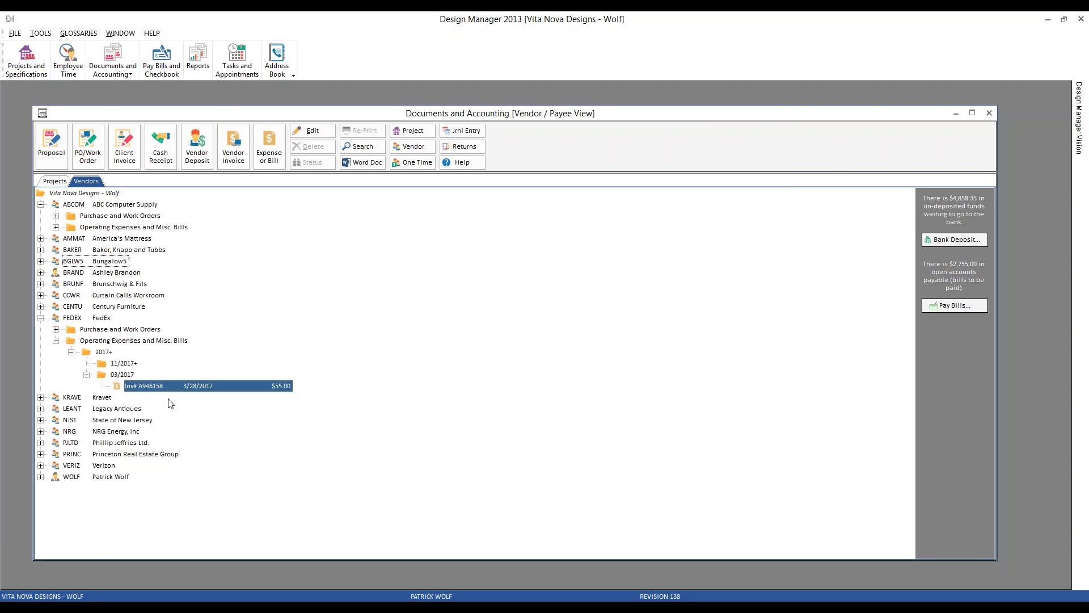
{"action": "left_click", "coordinate": [313, 131]}
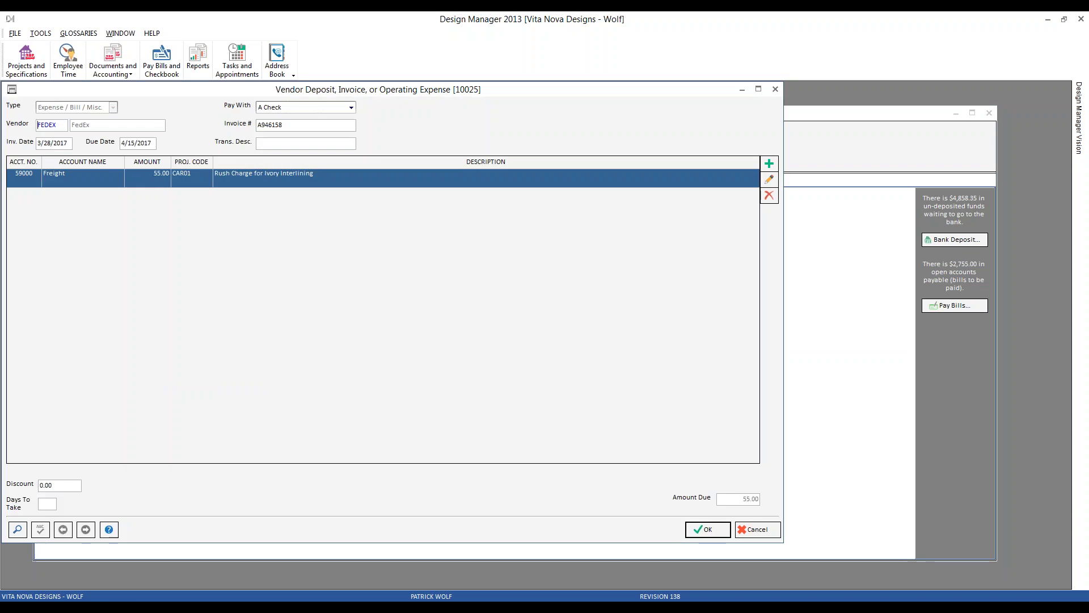
{"action": "left_click", "coordinate": [763, 530]}
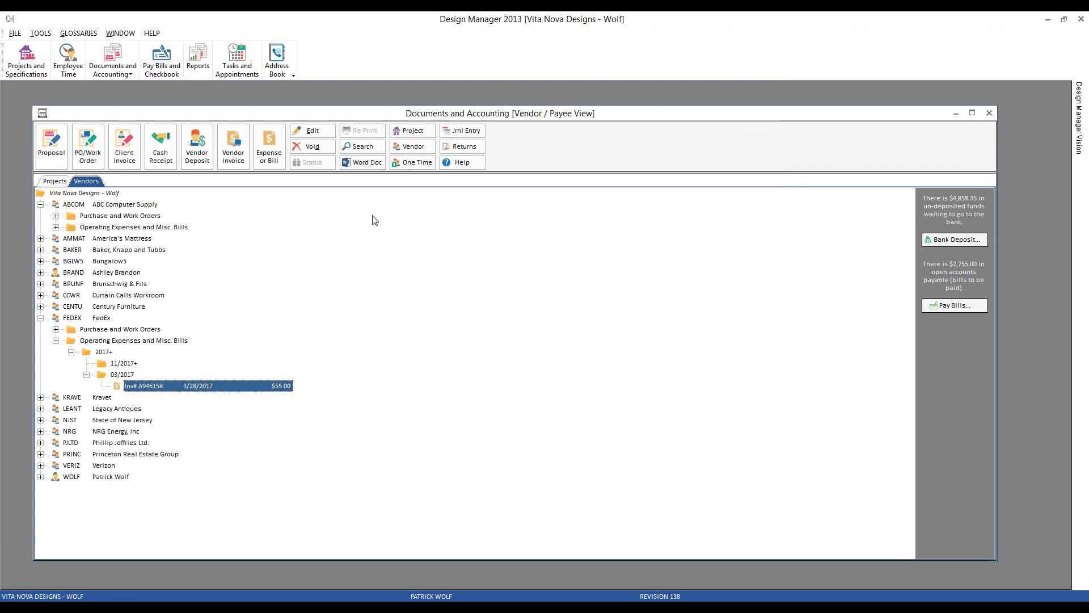
{"action": "left_click", "coordinate": [332, 149]}
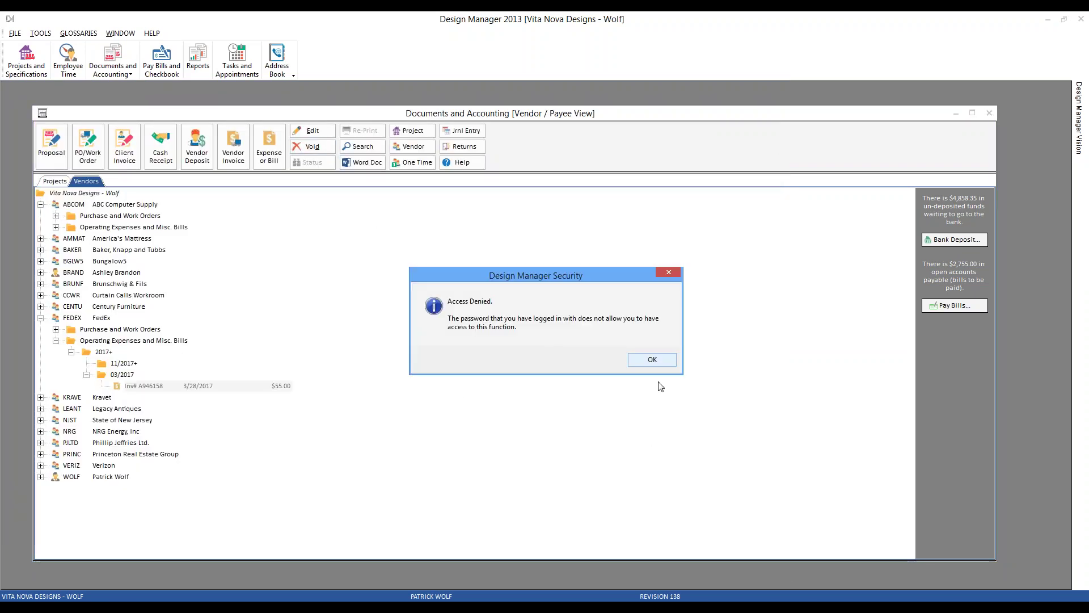
{"action": "left_click", "coordinate": [653, 360]}
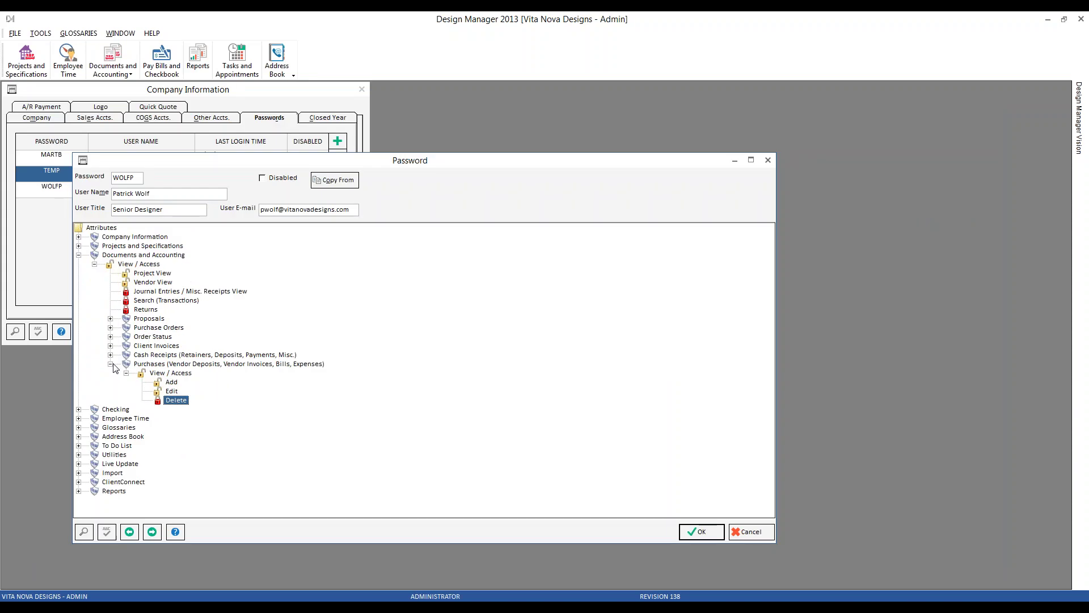
Step: In the Admin company, collapse the Senior Designer's Documents and Accounting rights and review the categories under Checking, from Pay / Print Checks to Reconcile Credit Card
{"action": "left_click", "coordinate": [111, 364]}
{"action": "left_click", "coordinate": [79, 255]}
{"action": "left_click", "coordinate": [123, 264]}
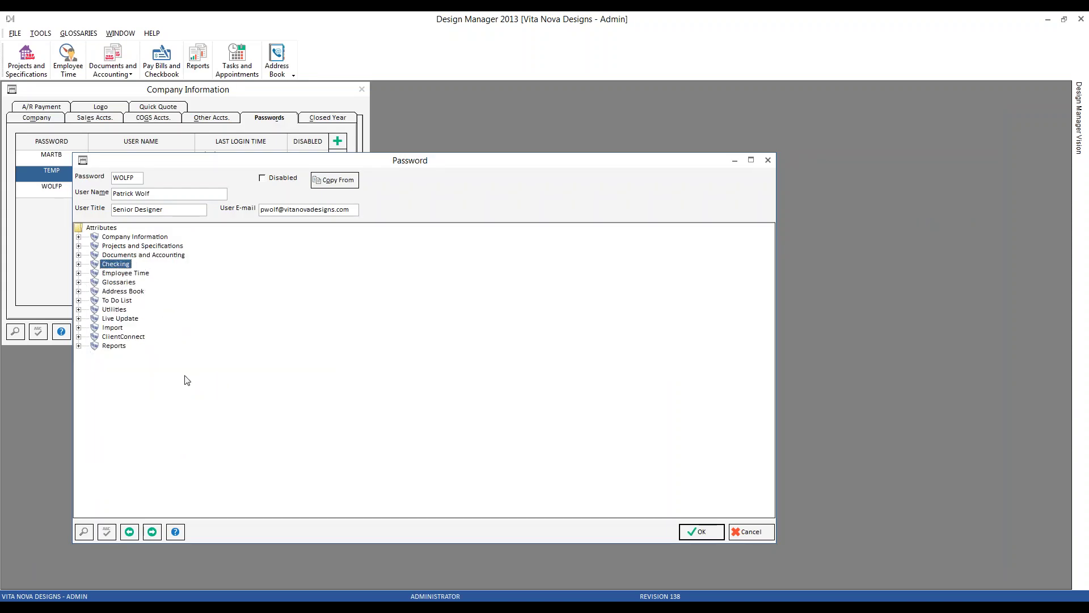
{"action": "left_click", "coordinate": [79, 264]}
{"action": "left_click", "coordinate": [94, 272]}
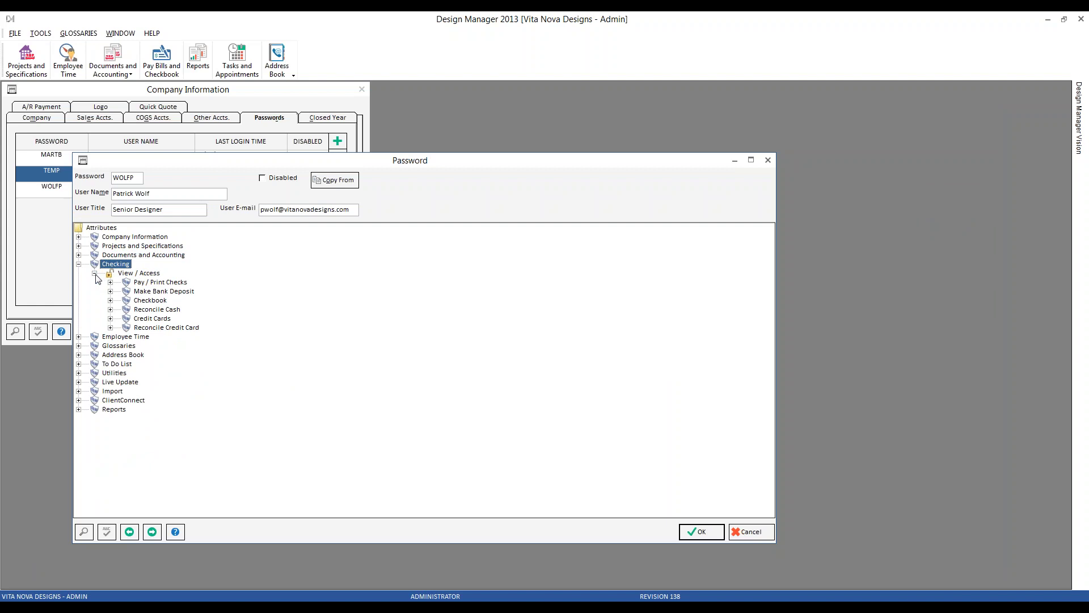
{"action": "left_click", "coordinate": [168, 282]}
{"action": "left_click", "coordinate": [165, 291]}
{"action": "left_click", "coordinate": [150, 300]}
{"action": "left_click", "coordinate": [156, 309]}
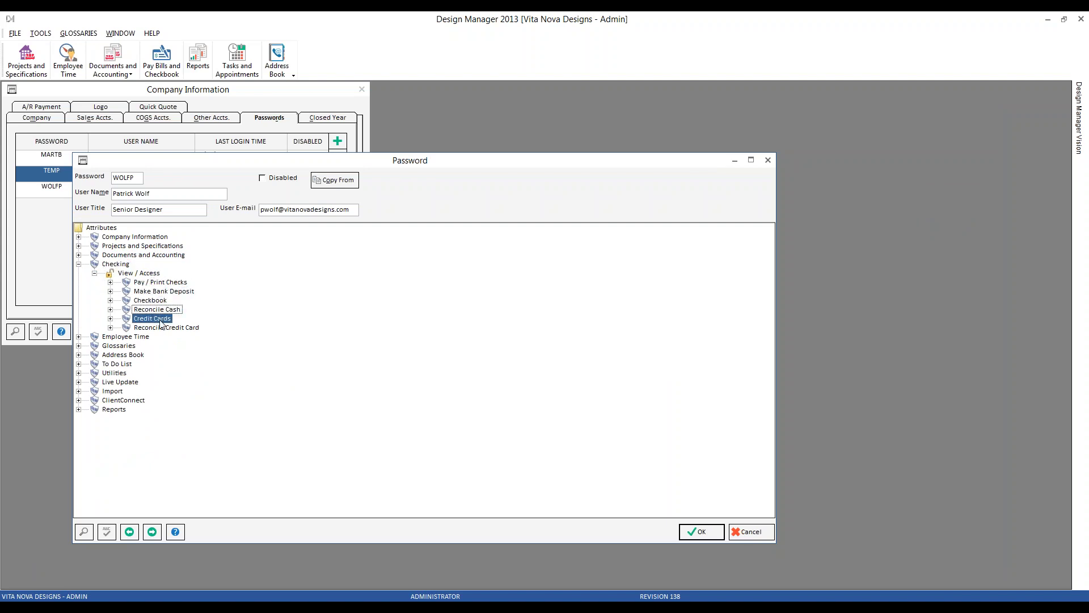
{"action": "left_click", "coordinate": [152, 318]}
{"action": "left_click", "coordinate": [166, 327]}
Step: Open Pay Bills and Checkbook in the Admin company, compare its sections with the Checking rights, and minimize it
{"action": "left_click", "coordinate": [161, 54]}
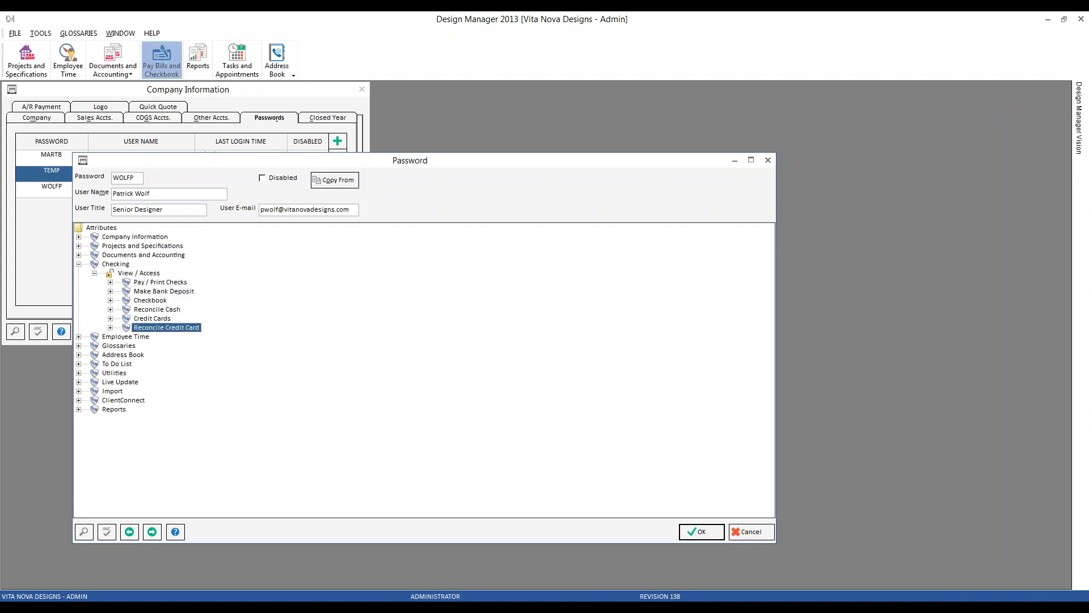
{"action": "left_click_drag", "start_coordinate": [304, 223], "coordinate": [500, 251]}
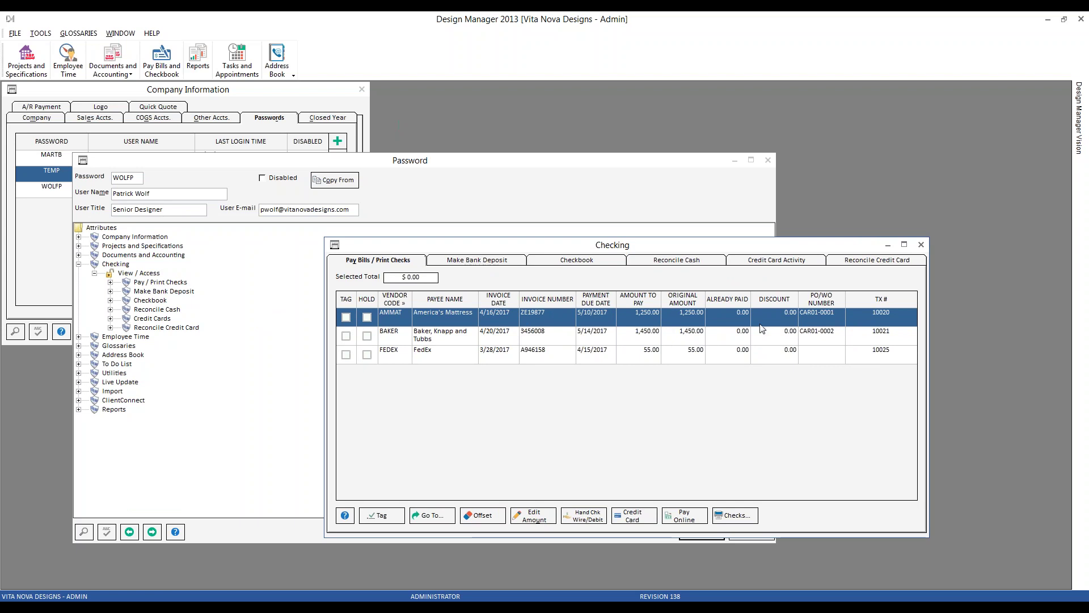
{"action": "left_click", "coordinate": [889, 245]}
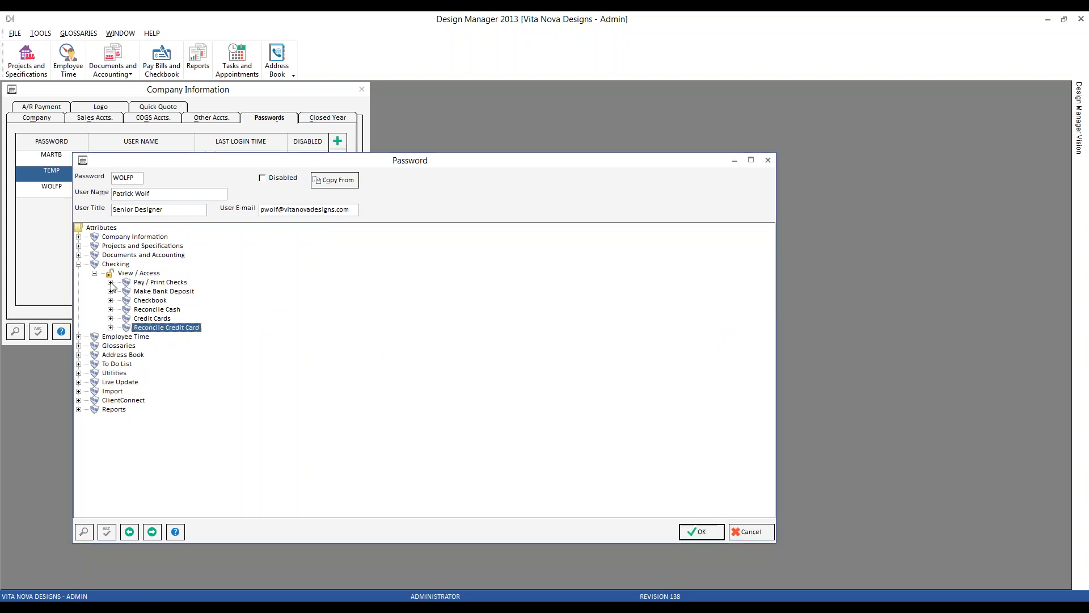
Step: Examine the Senior Designer's individual rights for Pay / Print Checks, Make Bank Deposit, Checkbook, Reconcile Cash and Reconcile Credit Card
{"action": "left_click", "coordinate": [110, 282]}
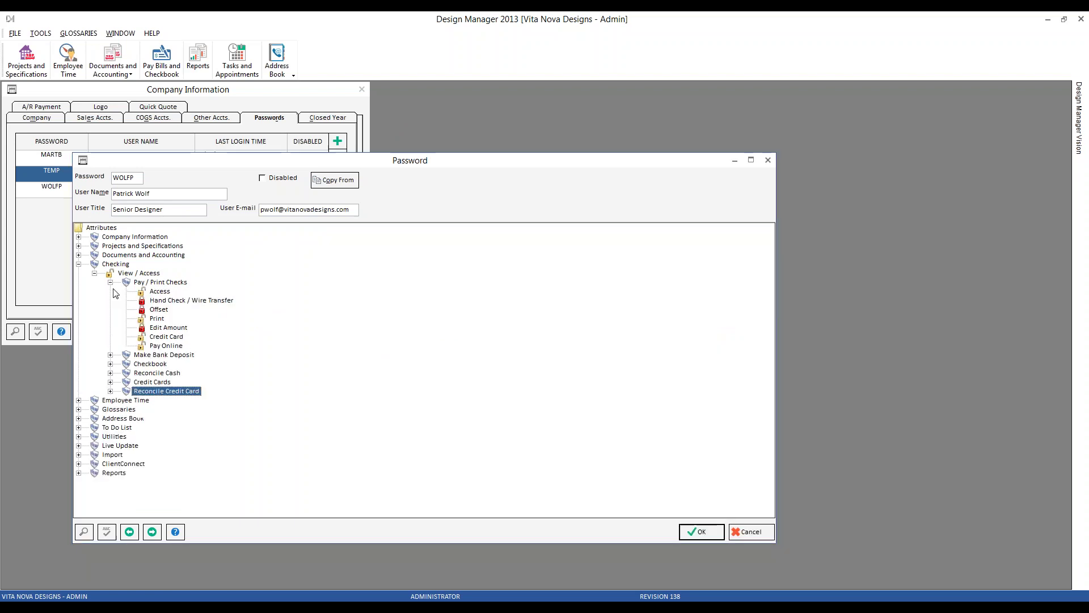
{"action": "left_click", "coordinate": [111, 355]}
{"action": "left_click", "coordinate": [158, 364]}
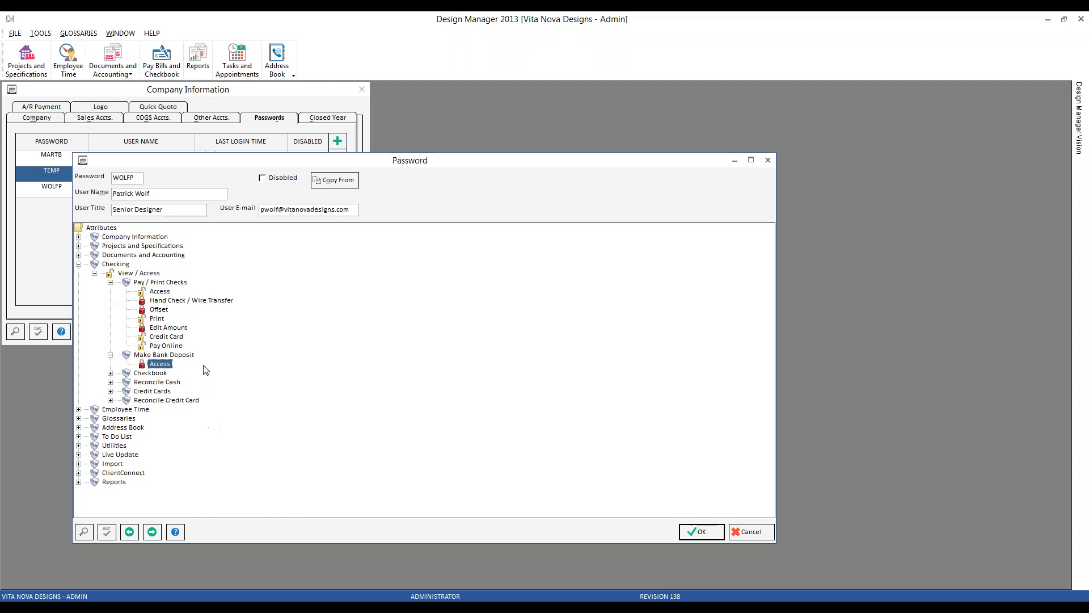
{"action": "left_click", "coordinate": [110, 373]}
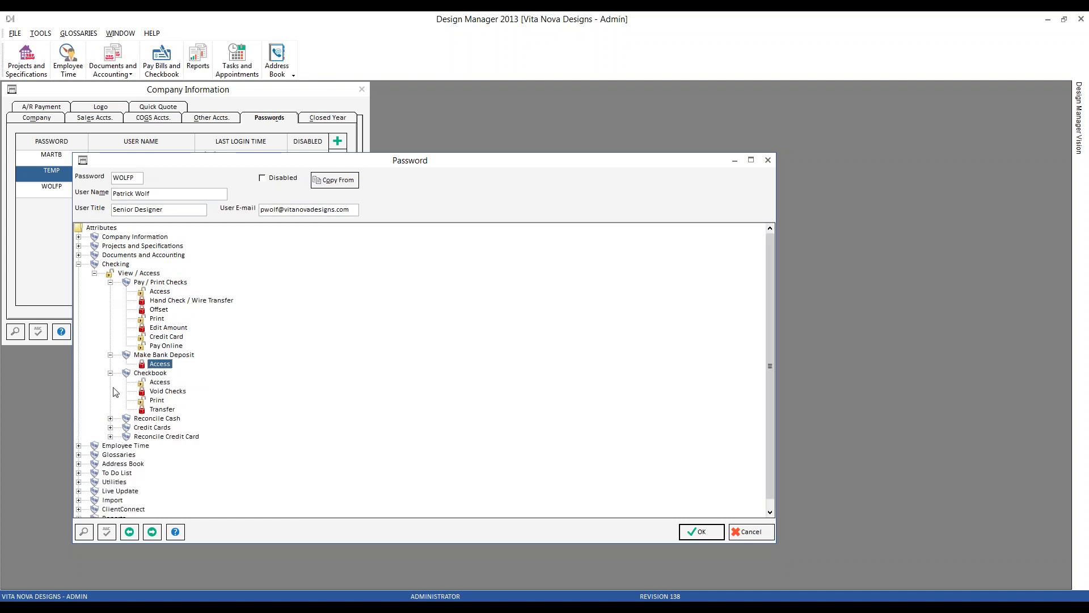
{"action": "left_click", "coordinate": [111, 418]}
{"action": "left_click", "coordinate": [159, 427]}
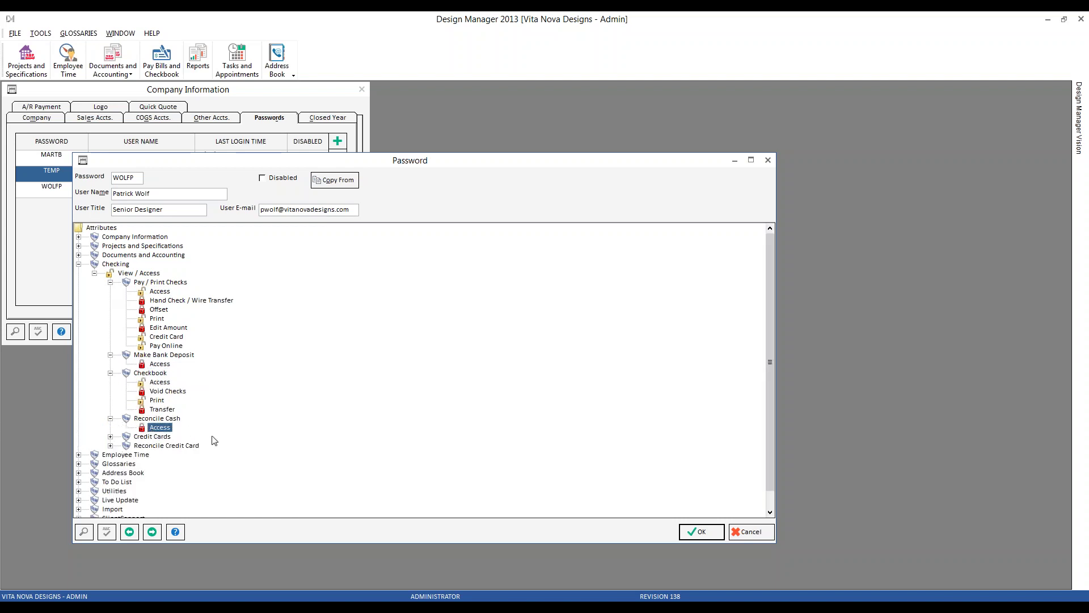
{"action": "left_click", "coordinate": [111, 446]}
{"action": "left_click", "coordinate": [159, 455]}
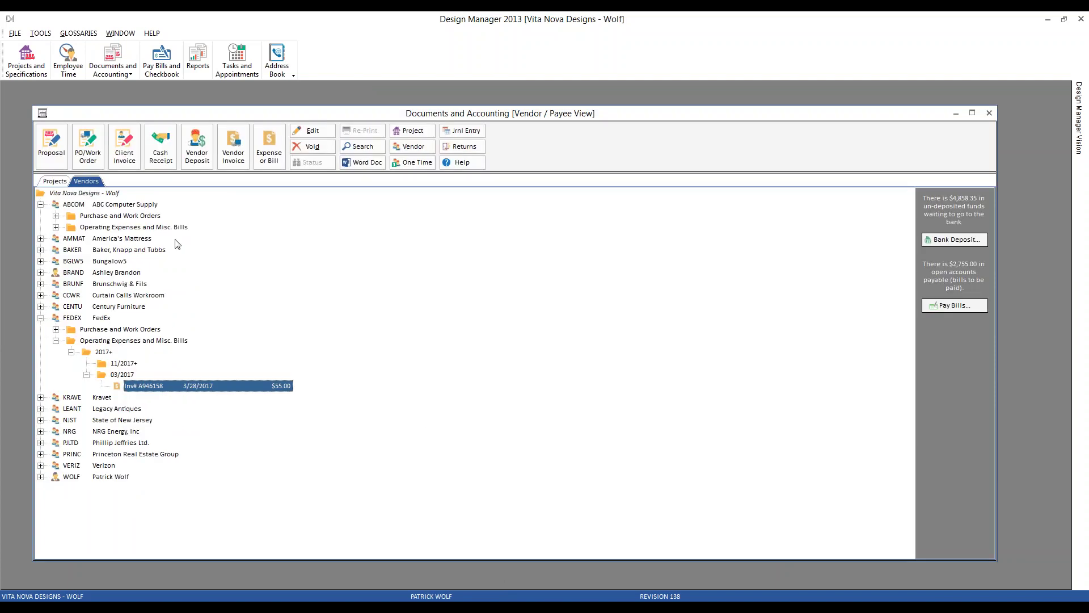
Step: In the Senior Designer's company window, close Documents and Accounting and open Pay Bills and Checkbook
{"action": "double_click", "coordinate": [44, 113]}
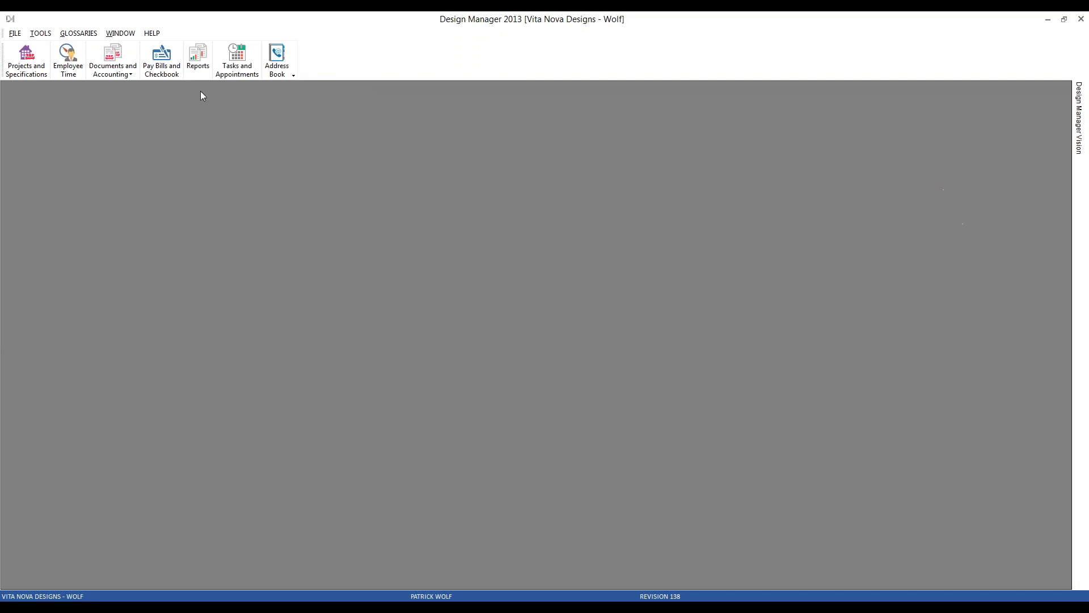
{"action": "left_click", "coordinate": [170, 59]}
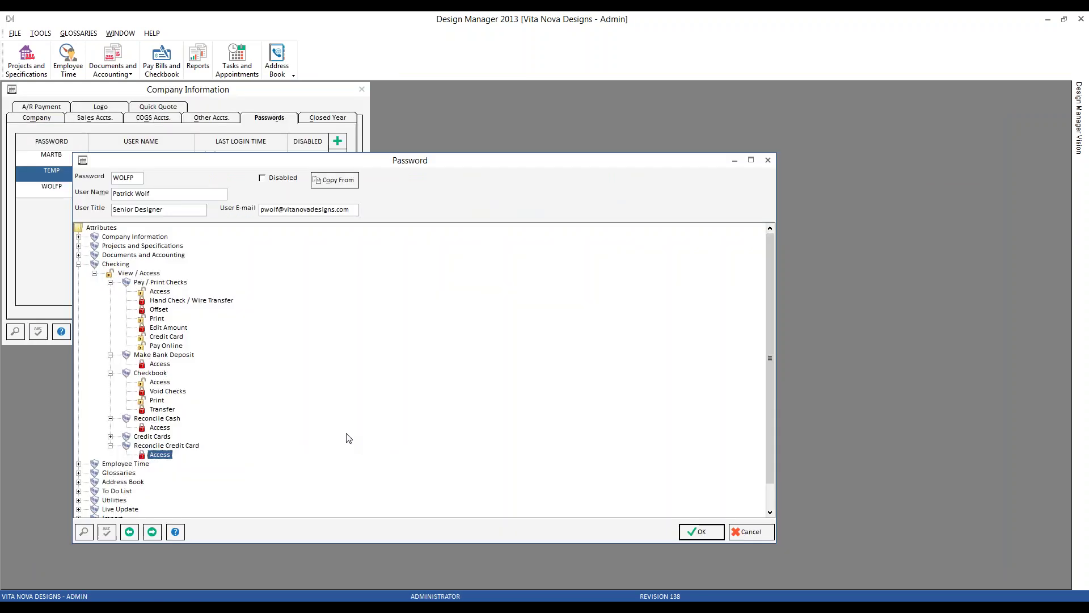
Step: In the Admin company, review the Senior Designer's Hand Check / Wire Transfer, Offset and Edit Amount rights under Pay / Print Checks
{"action": "left_click", "coordinate": [159, 284]}
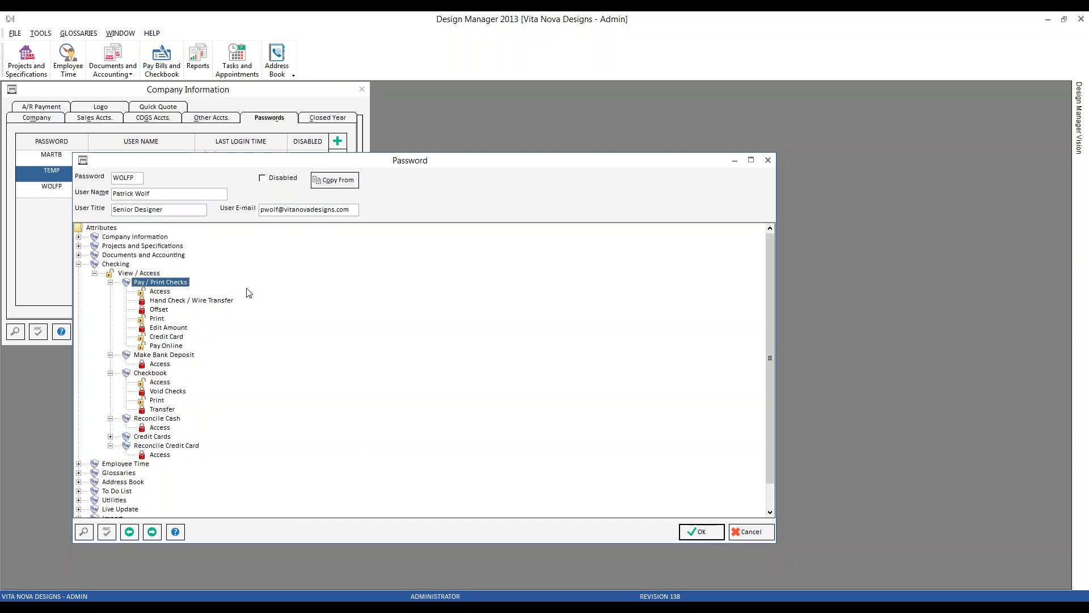
{"action": "left_click", "coordinate": [177, 304]}
{"action": "left_click", "coordinate": [165, 310]}
{"action": "left_click", "coordinate": [189, 329]}
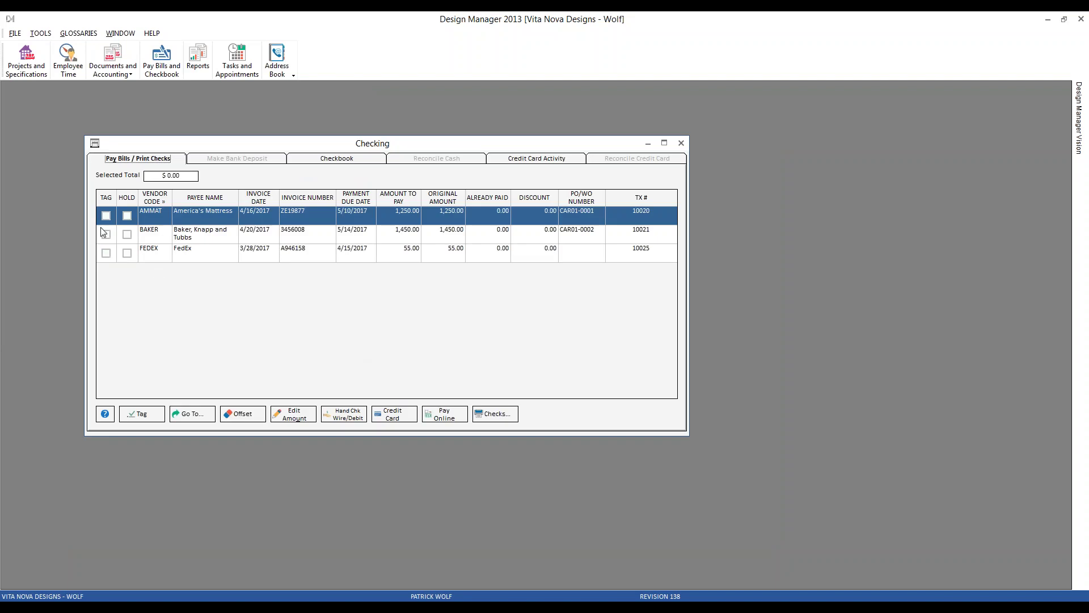
Step: As the Senior Designer, tag the America's Mattress bill and try to edit its amount and pay it by hand check, wire or debit
{"action": "left_click", "coordinate": [105, 216]}
{"action": "left_click", "coordinate": [302, 413]}
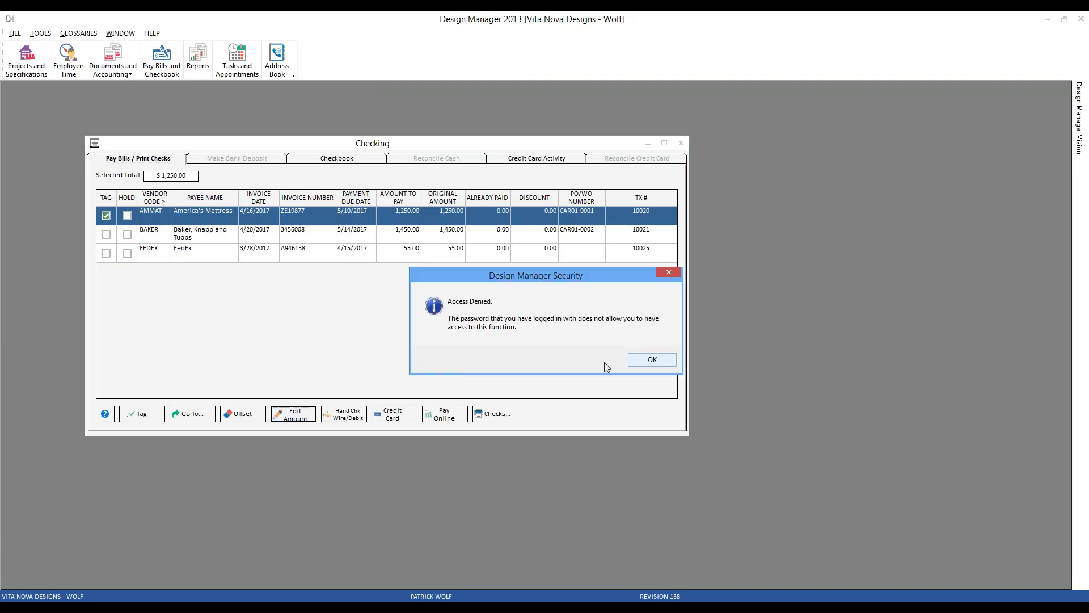
{"action": "left_click", "coordinate": [651, 361]}
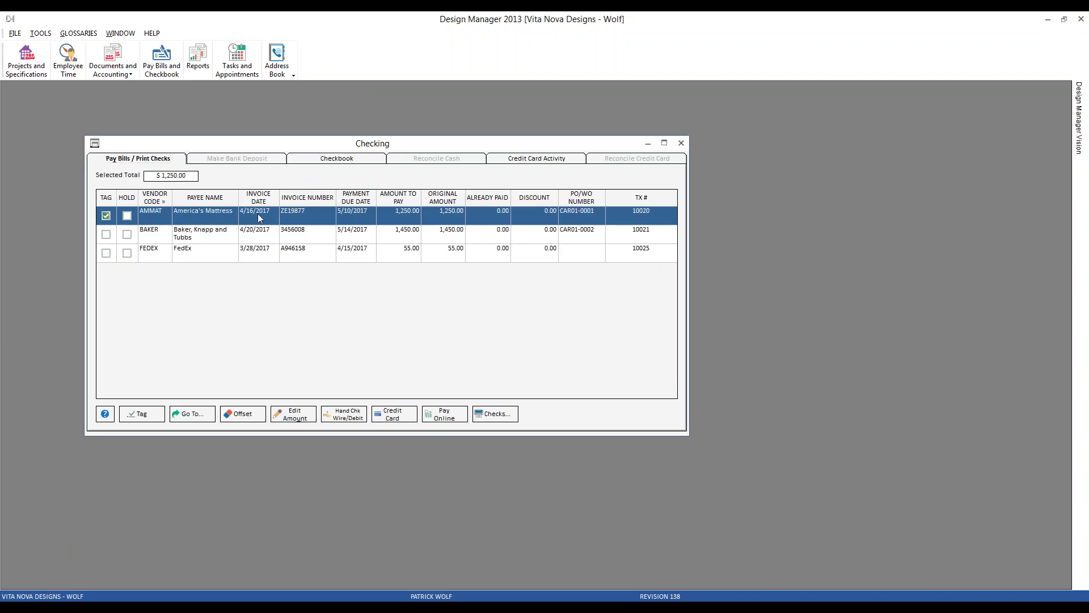
{"action": "left_click", "coordinate": [354, 415]}
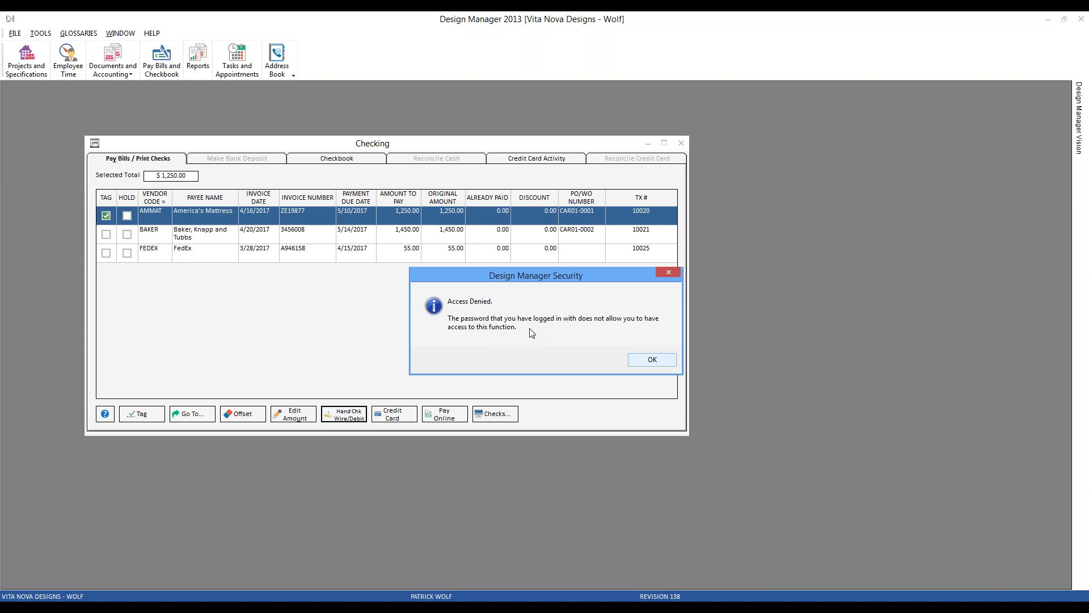
{"action": "left_click", "coordinate": [652, 360]}
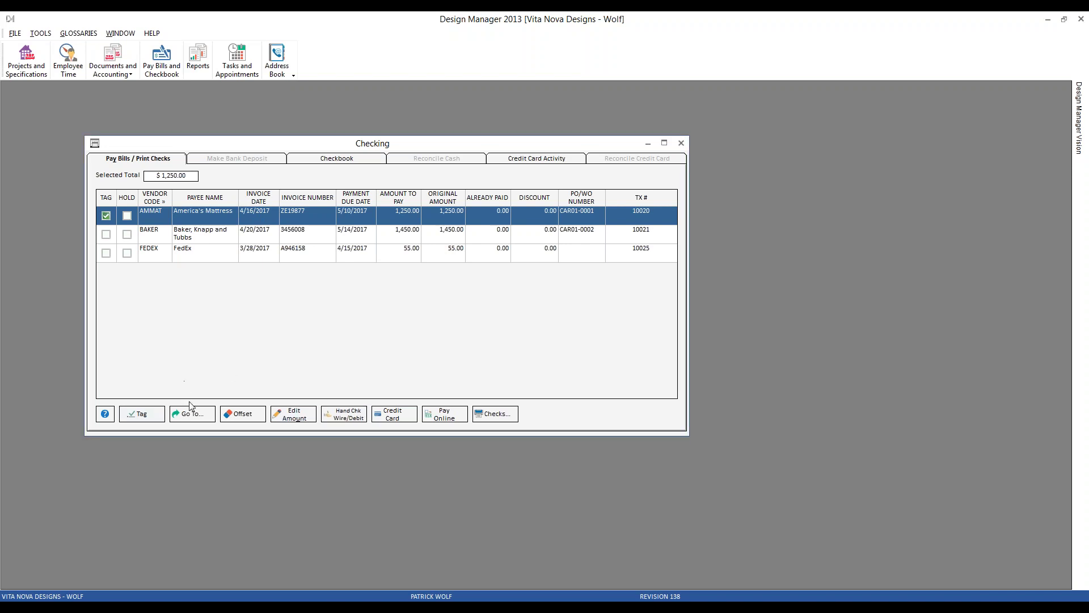
Step: Try to offset the America's Mattress bill, and display the 10/2017 entries in the Cash - Checking checkbook
{"action": "left_click", "coordinate": [231, 417]}
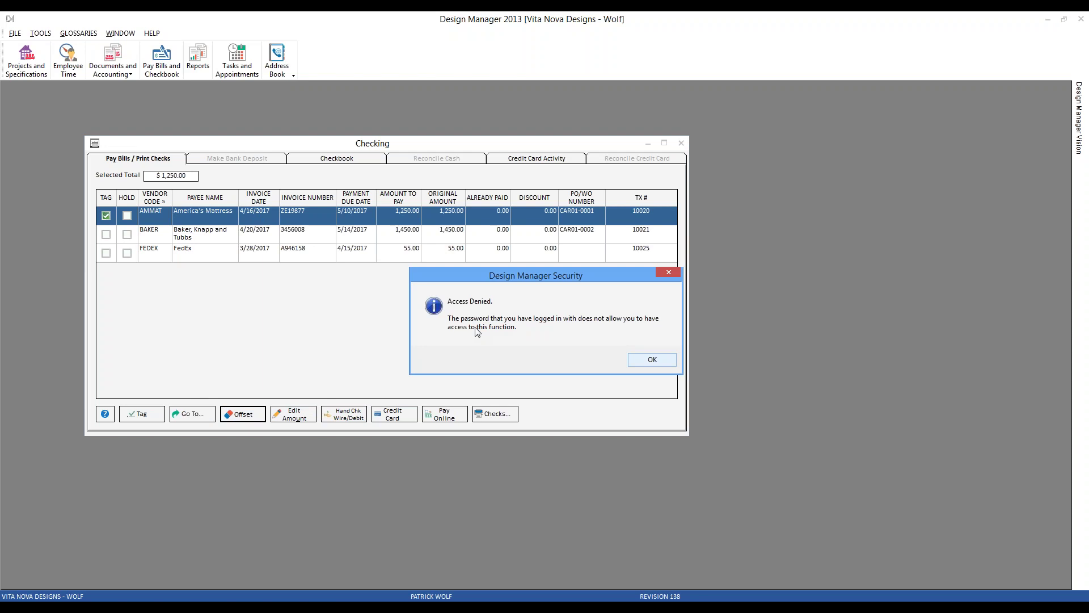
{"action": "left_click", "coordinate": [657, 362]}
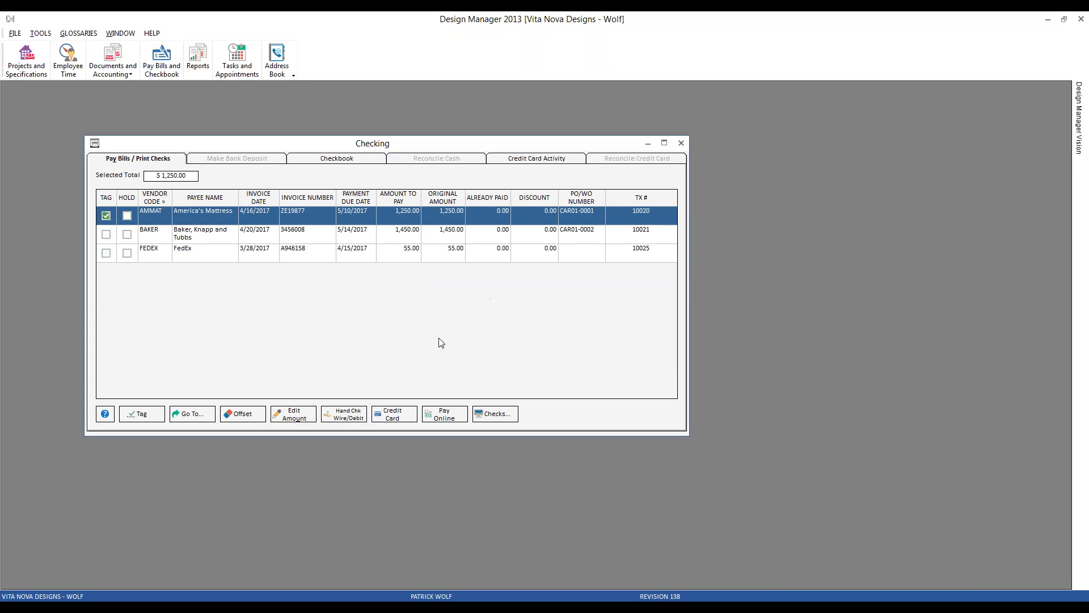
{"action": "left_click", "coordinate": [340, 159]}
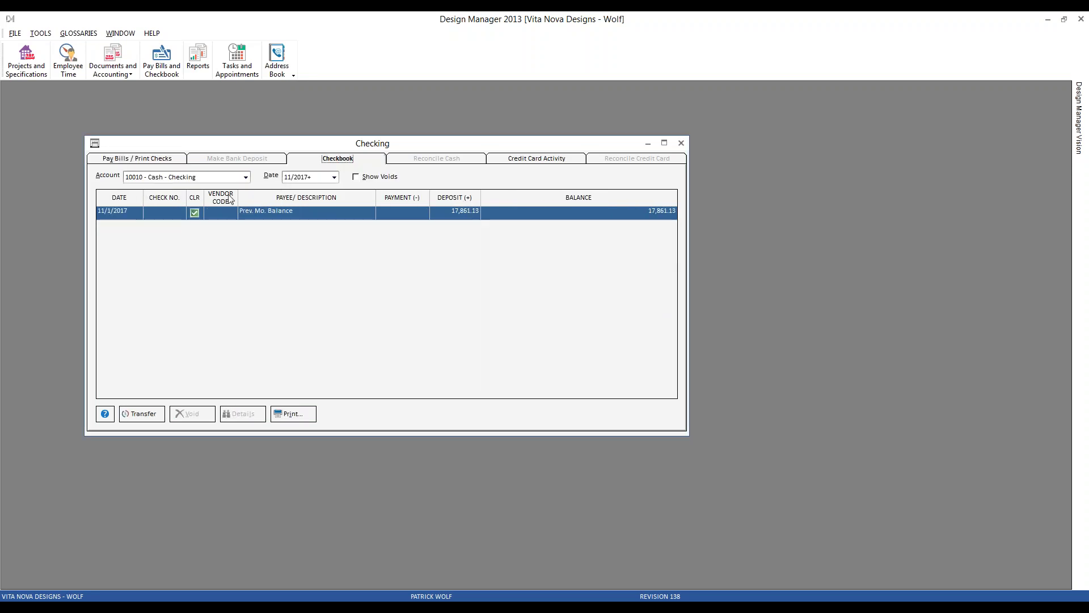
{"action": "left_click", "coordinate": [334, 177]}
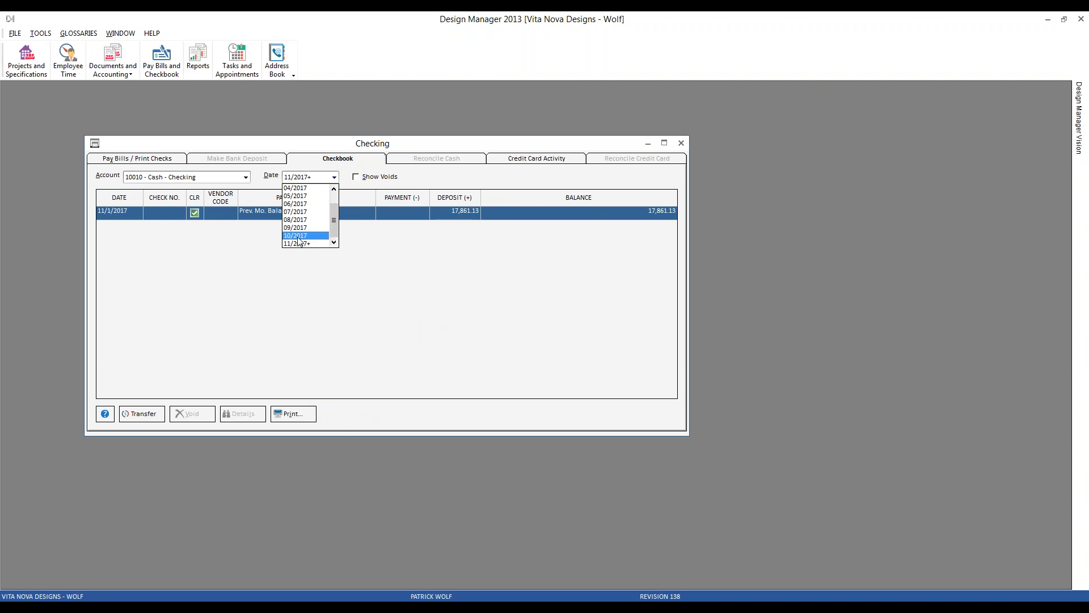
{"action": "left_click", "coordinate": [299, 235]}
{"action": "key", "text": "Return"}
{"action": "left_click", "coordinate": [300, 187]}
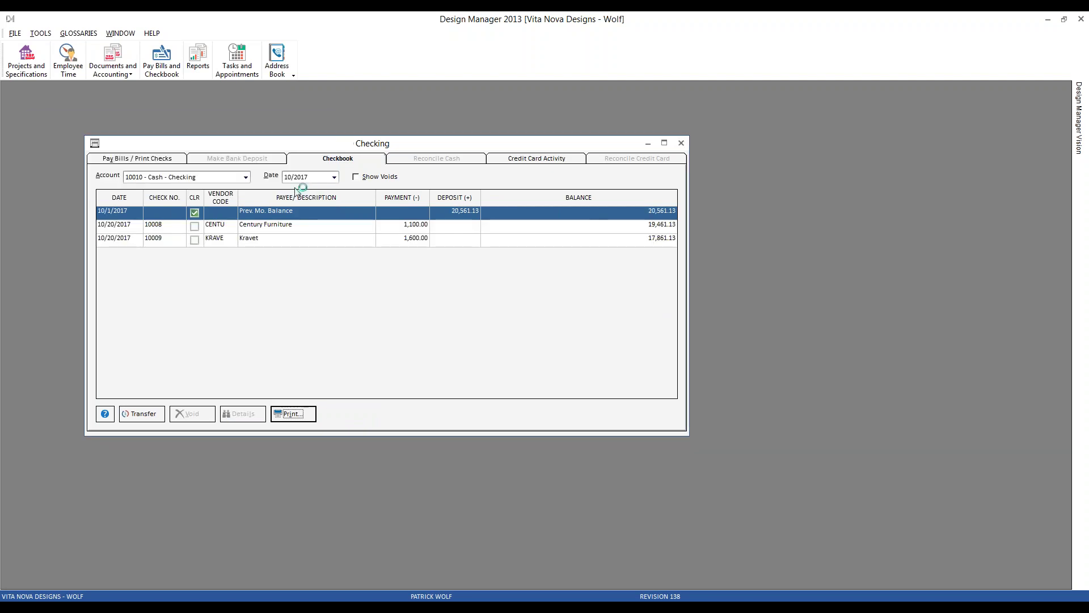
Step: Try to void the Century Furniture check in the checkbook and to start a transfer
{"action": "left_click", "coordinate": [264, 227]}
{"action": "left_click", "coordinate": [192, 414]}
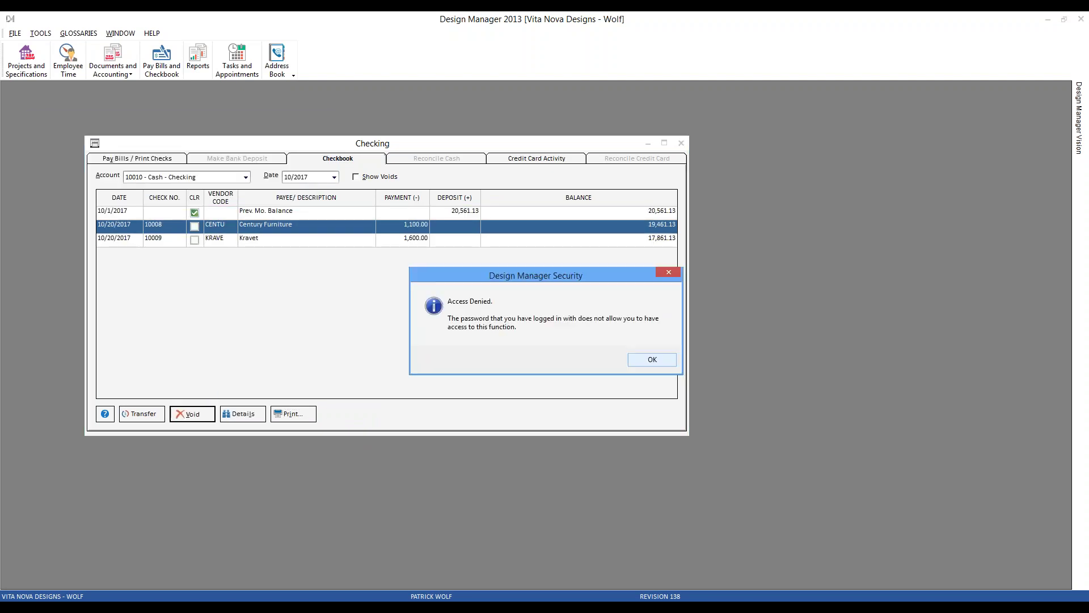
{"action": "left_click", "coordinate": [645, 362]}
{"action": "left_click", "coordinate": [141, 414]}
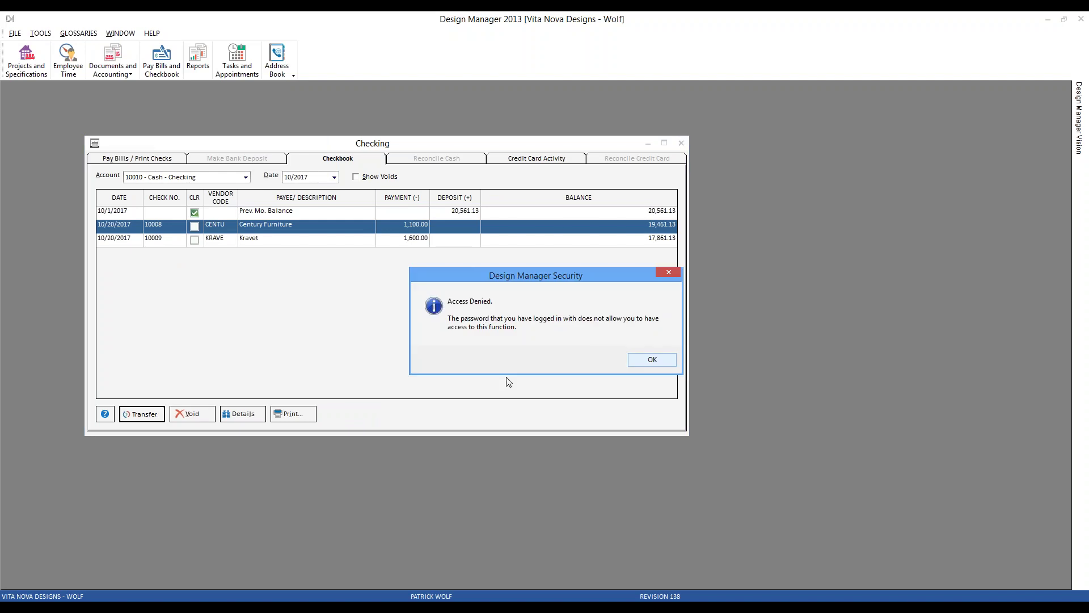
{"action": "left_click", "coordinate": [653, 360]}
Step: In the Admin company, review the Senior Designer's Void Checks, Transfer and Print rights under Checkbook and the rights under Credit Cards
{"action": "key", "text": "alt+Tab"}
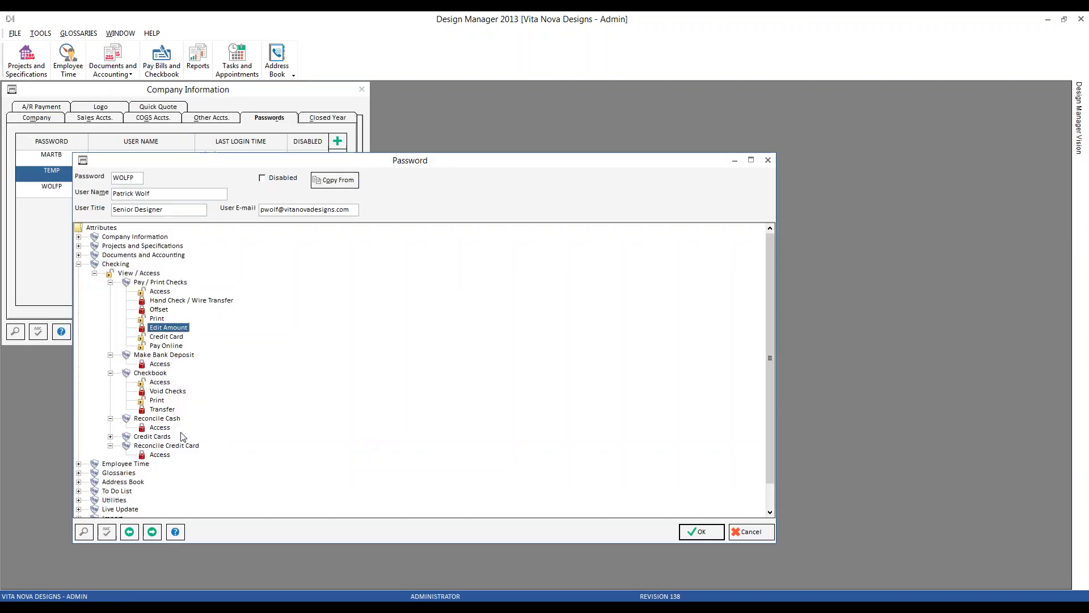
{"action": "left_click", "coordinate": [166, 391]}
{"action": "left_click", "coordinate": [164, 410]}
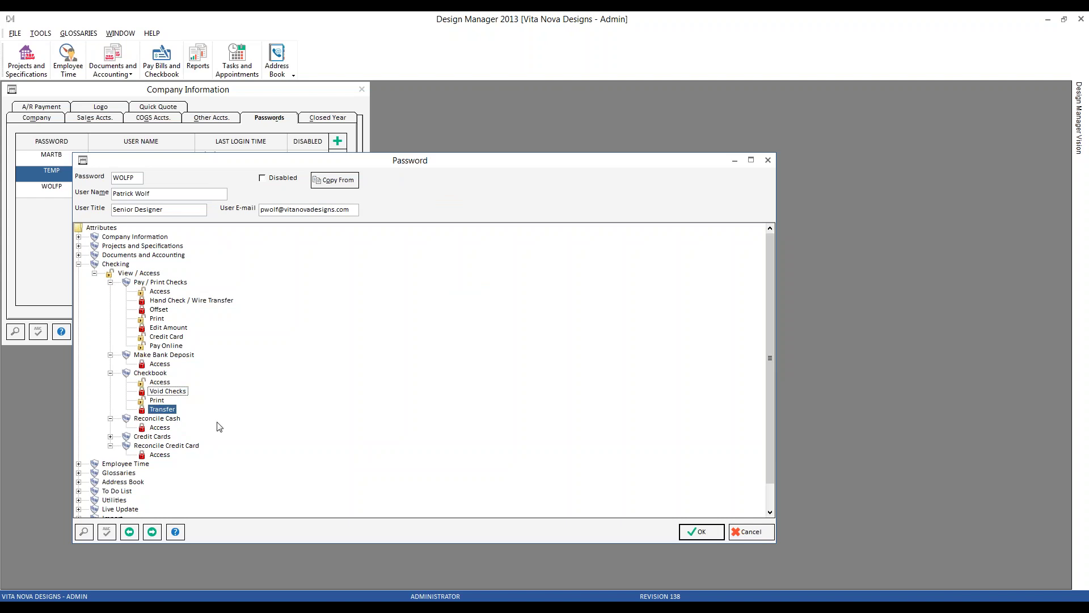
{"action": "left_click", "coordinate": [145, 401]}
{"action": "left_click", "coordinate": [111, 437]}
{"action": "left_click", "coordinate": [158, 448]}
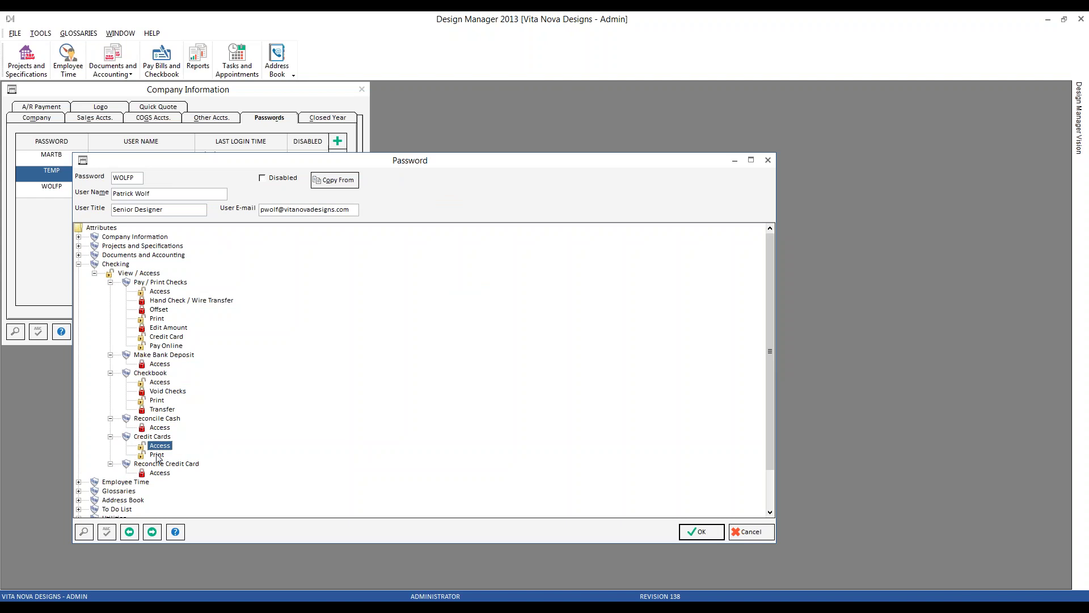
Step: As the Senior Designer, display the 10/2017 credit card activity for American Express, and open and cancel the Credit Card Register Report
{"action": "key", "text": "alt+Tab"}
{"action": "left_click", "coordinate": [546, 160]}
{"action": "left_click", "coordinate": [313, 179]}
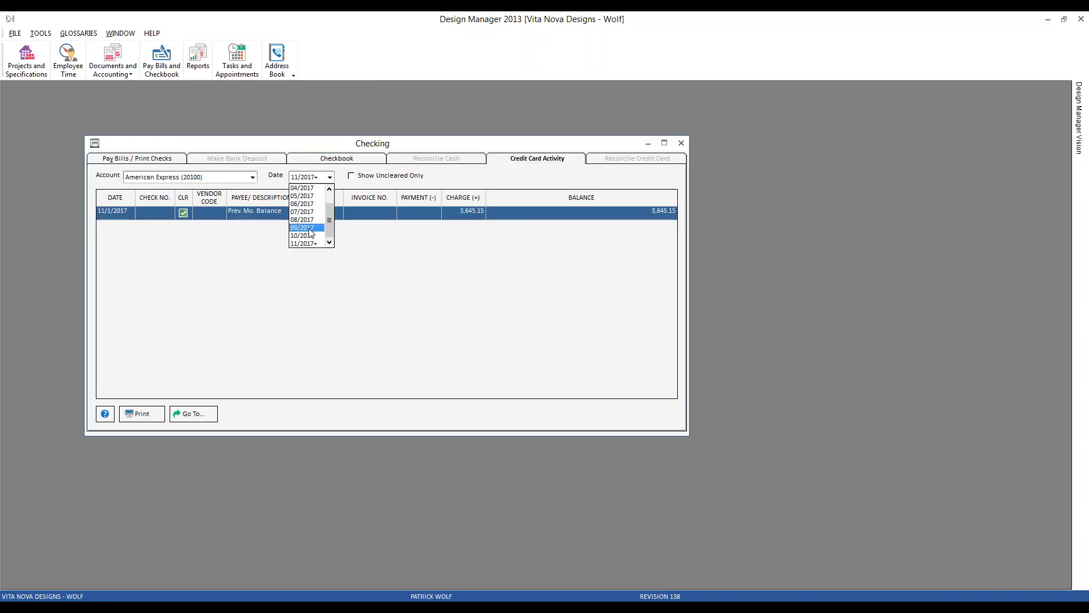
{"action": "left_click", "coordinate": [306, 235]}
{"action": "left_click", "coordinate": [159, 416]}
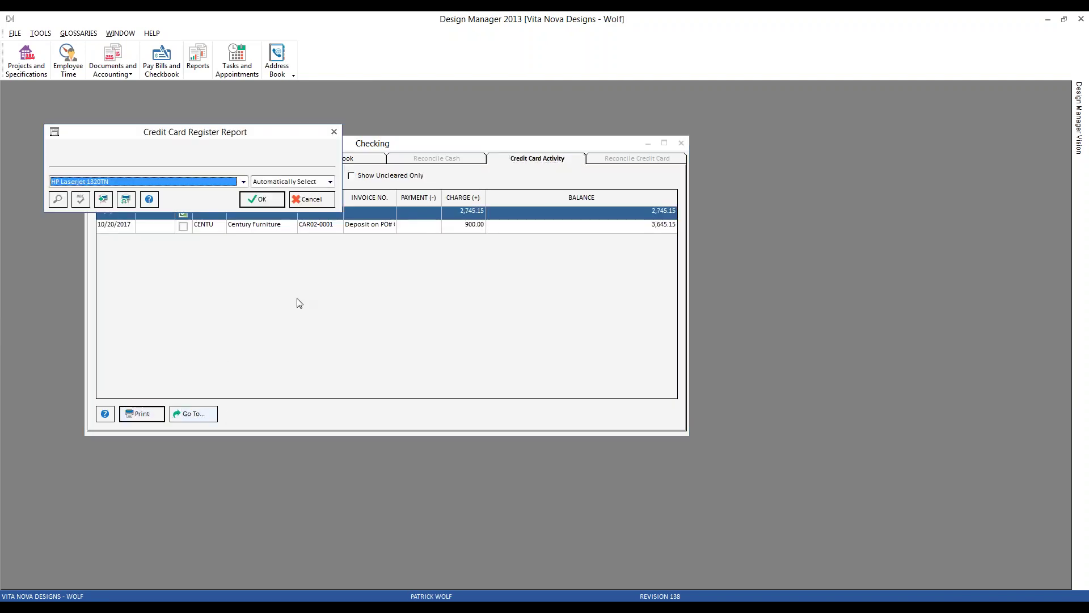
{"action": "left_click", "coordinate": [312, 199]}
Step: Go to the source document of the Century Furniture credit card charge, and close Documents and Accounting
{"action": "left_click", "coordinate": [272, 226]}
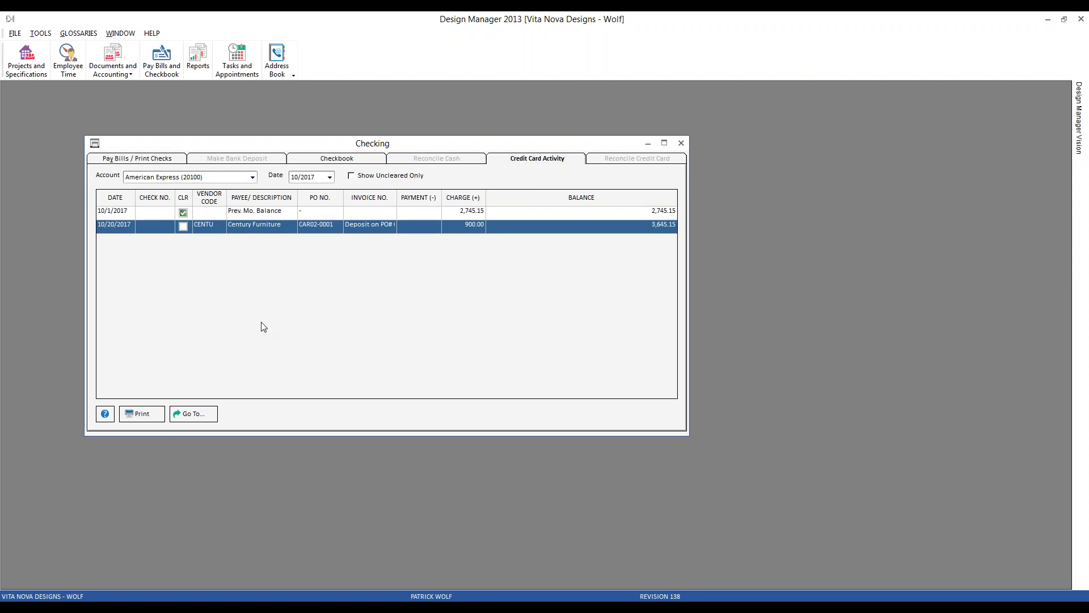
{"action": "left_click", "coordinate": [194, 418]}
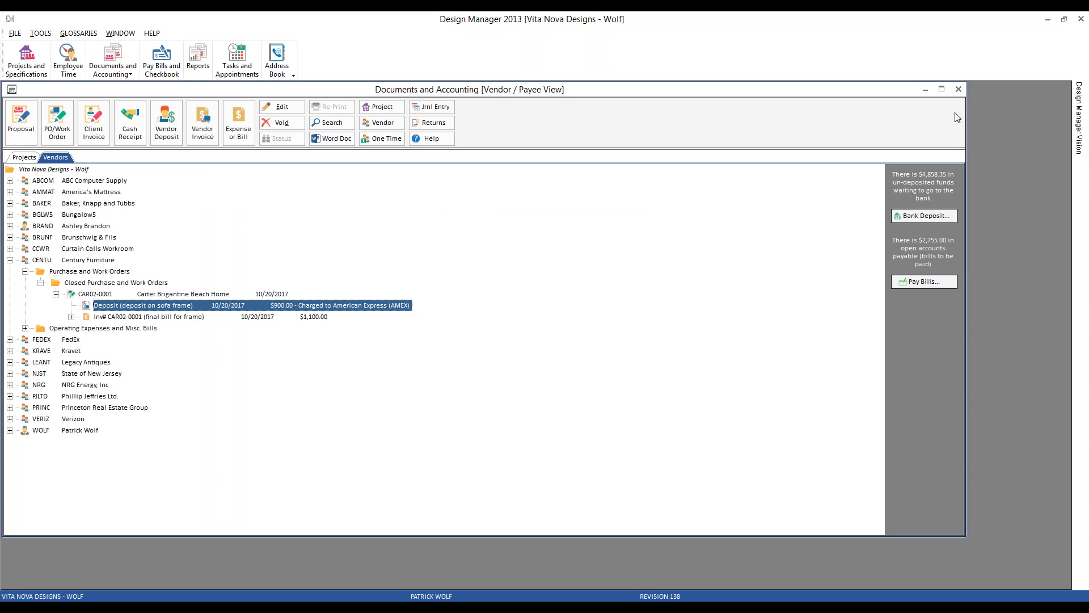
{"action": "left_click", "coordinate": [958, 90]}
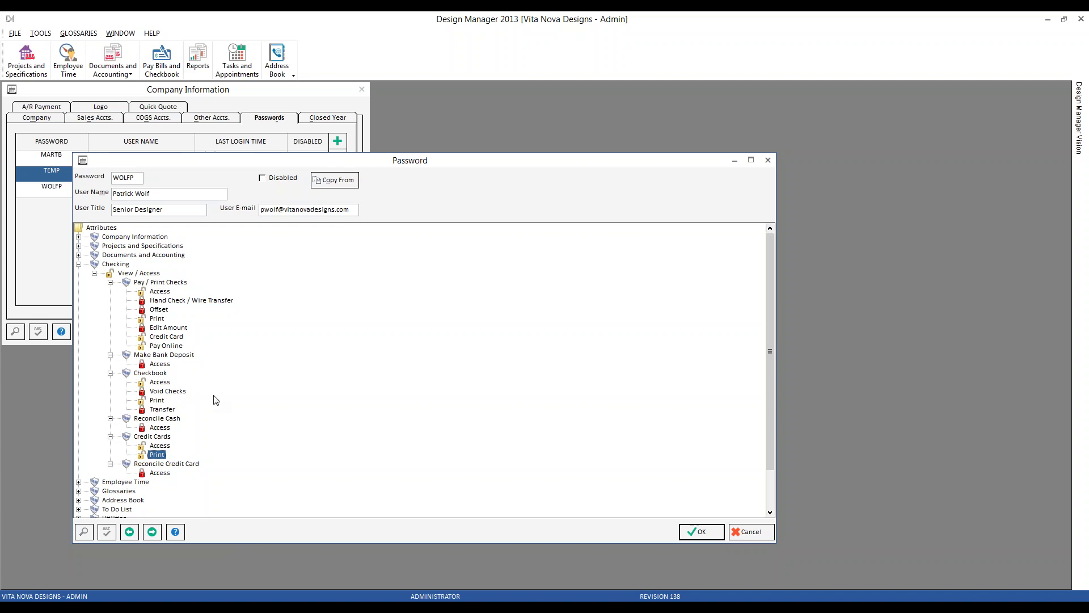
Step: Switch to Design Manager Pro Cloud and expand the Senior Designer's A/P Checking rights down to the individual Pay/Print rights
{"action": "left_click", "coordinate": [658, 595]}
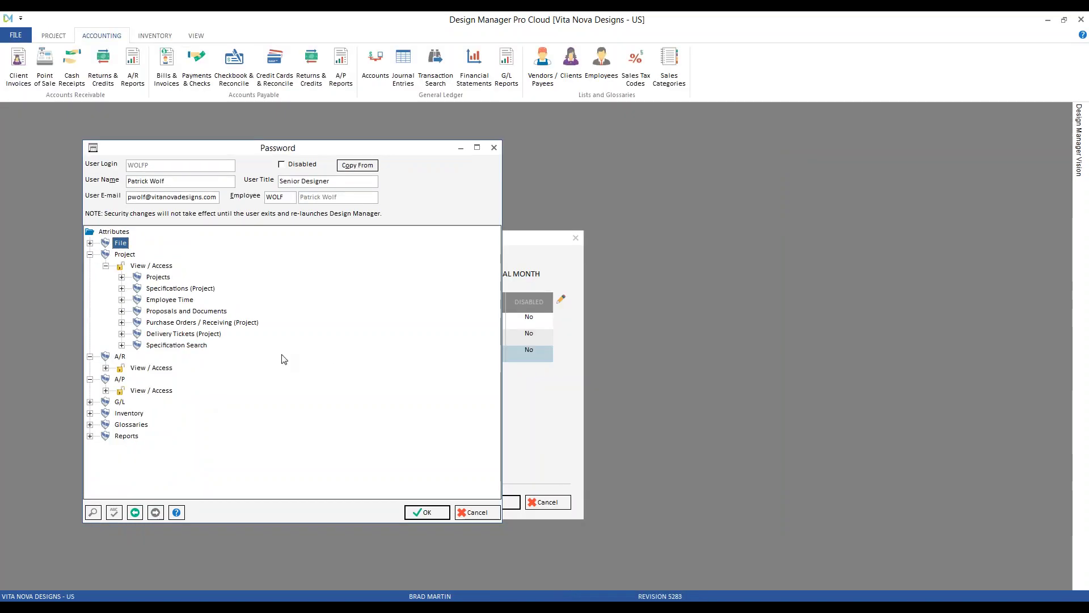
{"action": "left_click", "coordinate": [90, 254]}
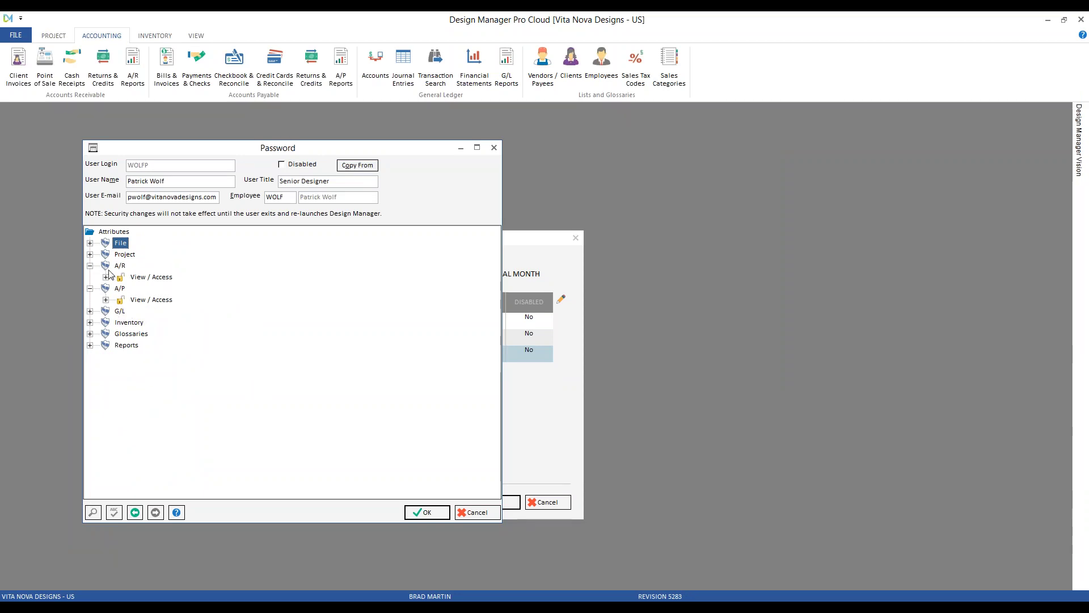
{"action": "left_click", "coordinate": [89, 266]}
{"action": "left_click", "coordinate": [106, 288]}
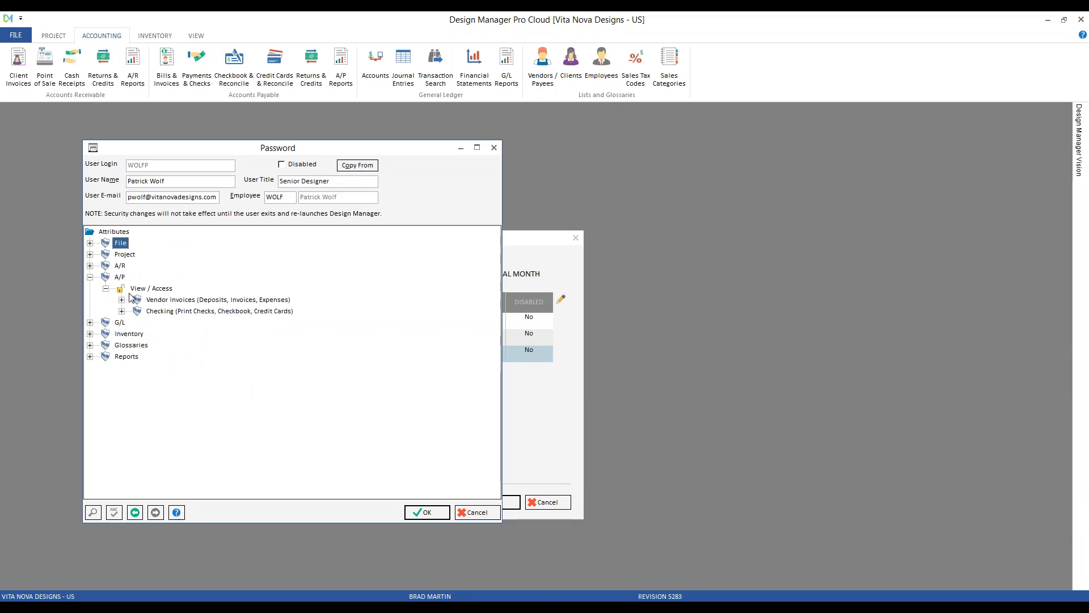
{"action": "left_click", "coordinate": [122, 311]}
{"action": "left_click", "coordinate": [137, 322]}
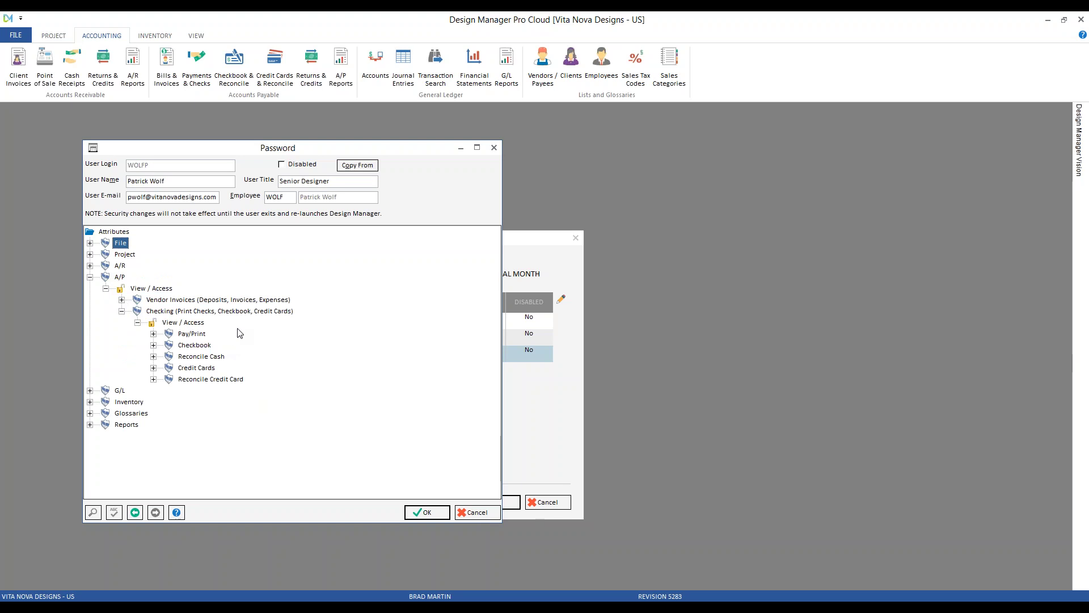
{"action": "left_click", "coordinate": [153, 334]}
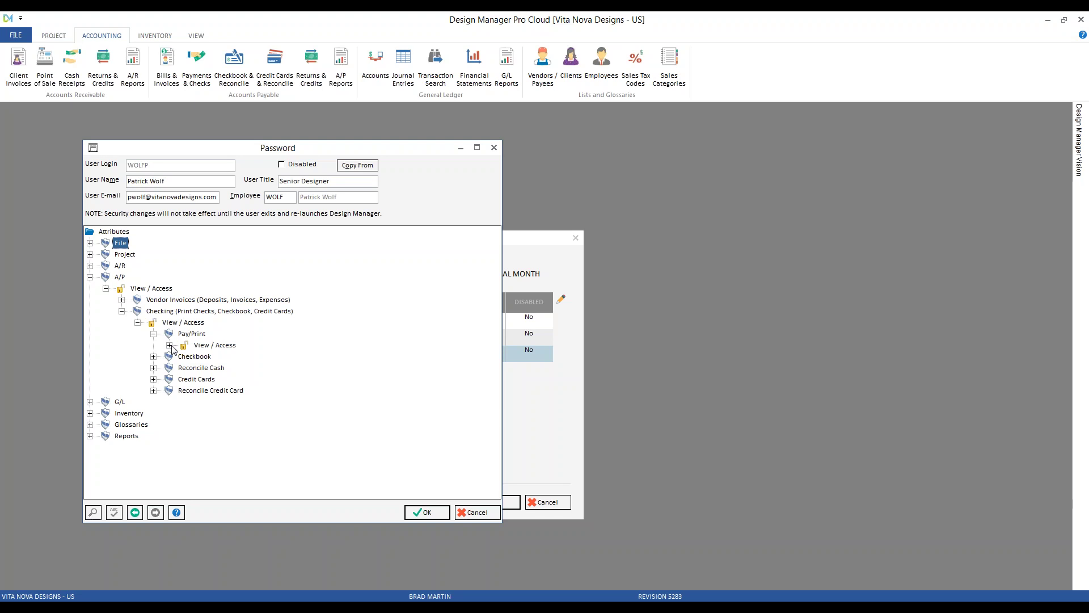
{"action": "left_click", "coordinate": [170, 345]}
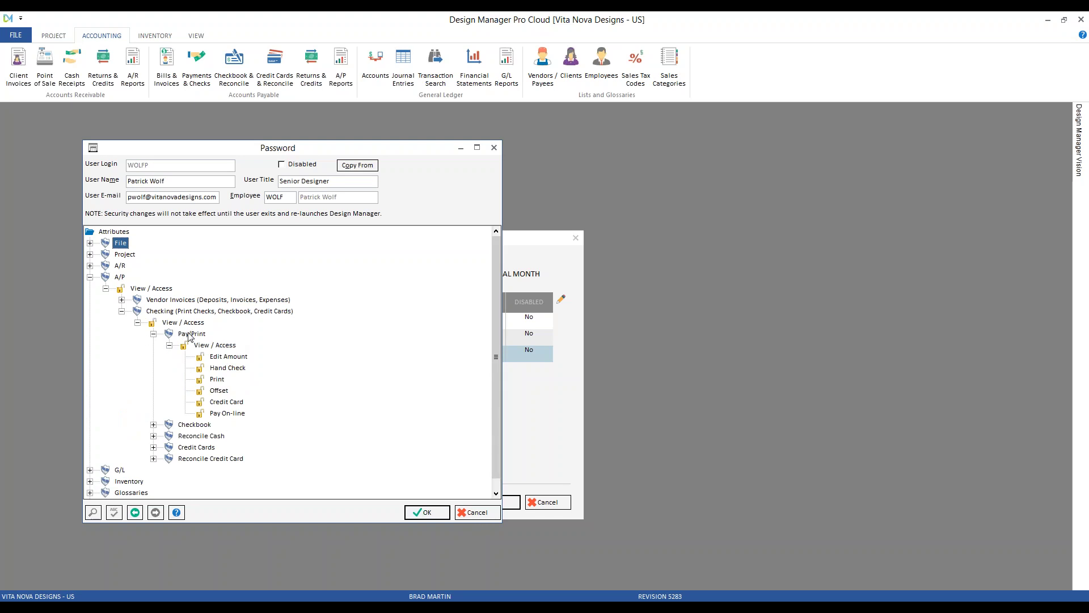
Step: Switch to the Senior Designer's Design Manager Pro 8.0 company window and open the accounts payable Payments and Print Checks window
{"action": "mouse_move", "coordinate": [690, 595]}
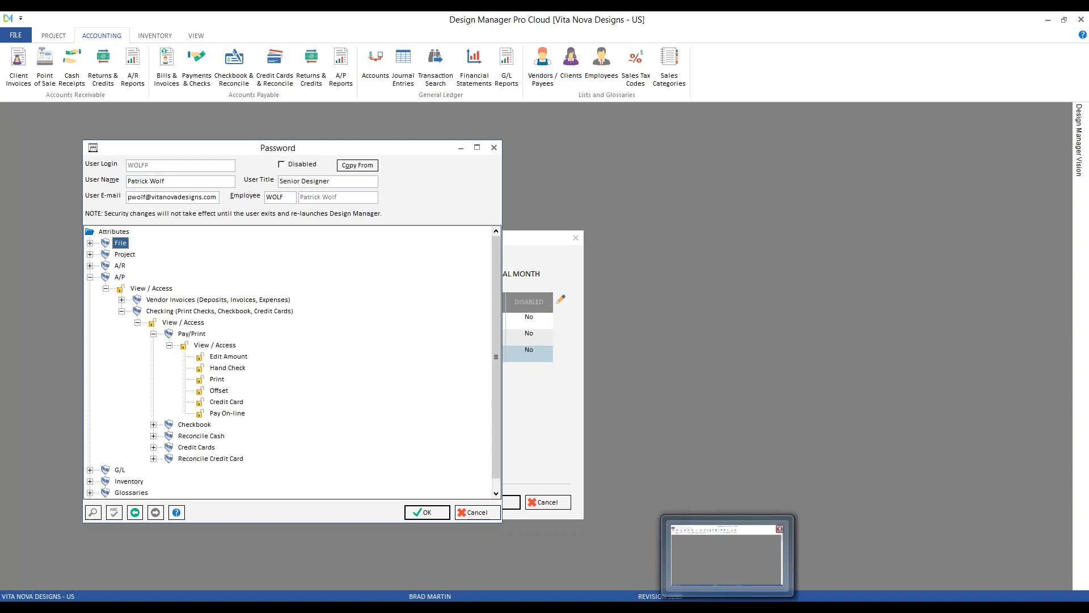
{"action": "left_click", "coordinate": [729, 554]}
{"action": "mouse_move", "coordinate": [819, 596]}
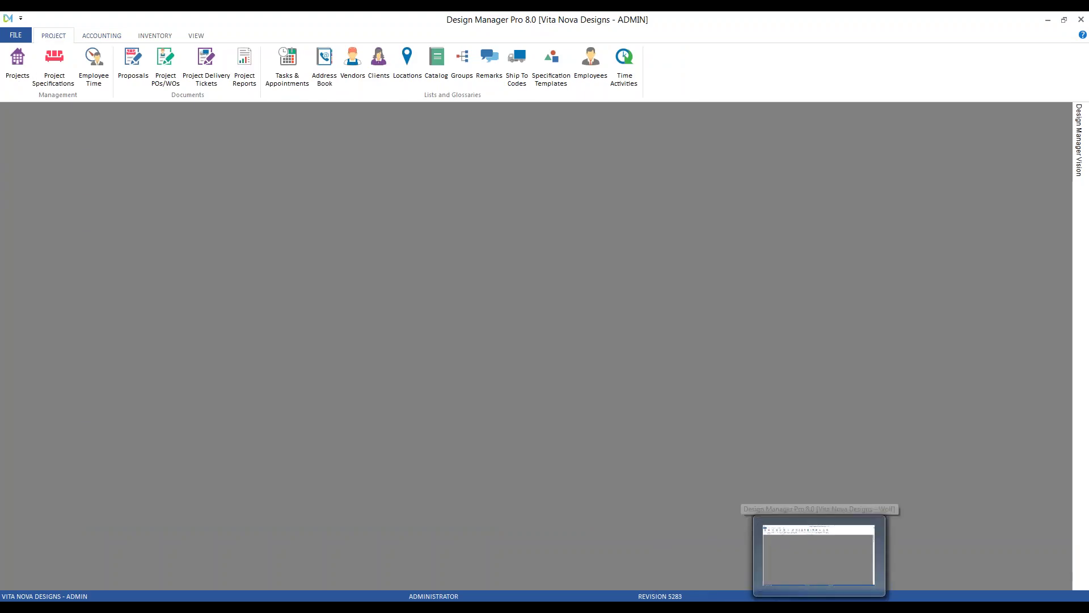
{"action": "left_click", "coordinate": [783, 553]}
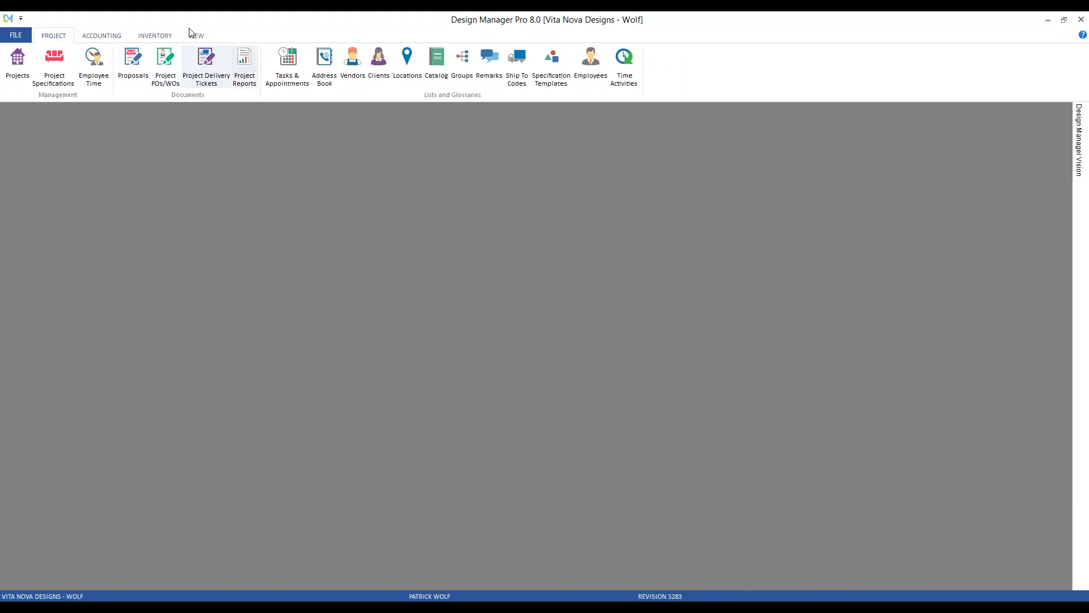
{"action": "left_click", "coordinate": [115, 37]}
{"action": "left_click", "coordinate": [188, 78]}
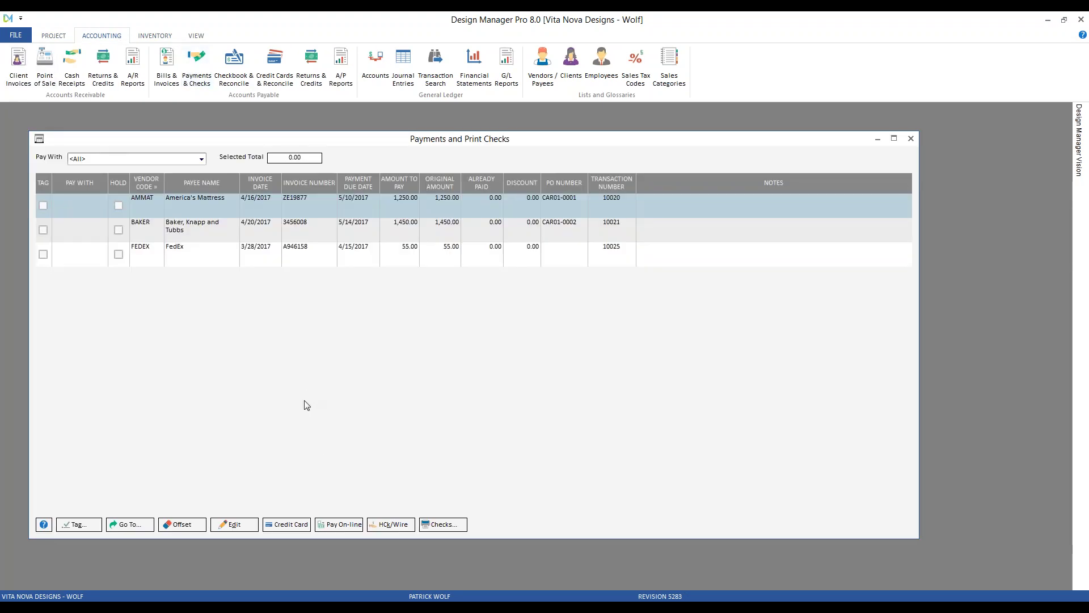
Step: Open the Checkbook, try to reconcile it and start a transfer, and close the Checkbook
{"action": "left_click", "coordinate": [238, 72]}
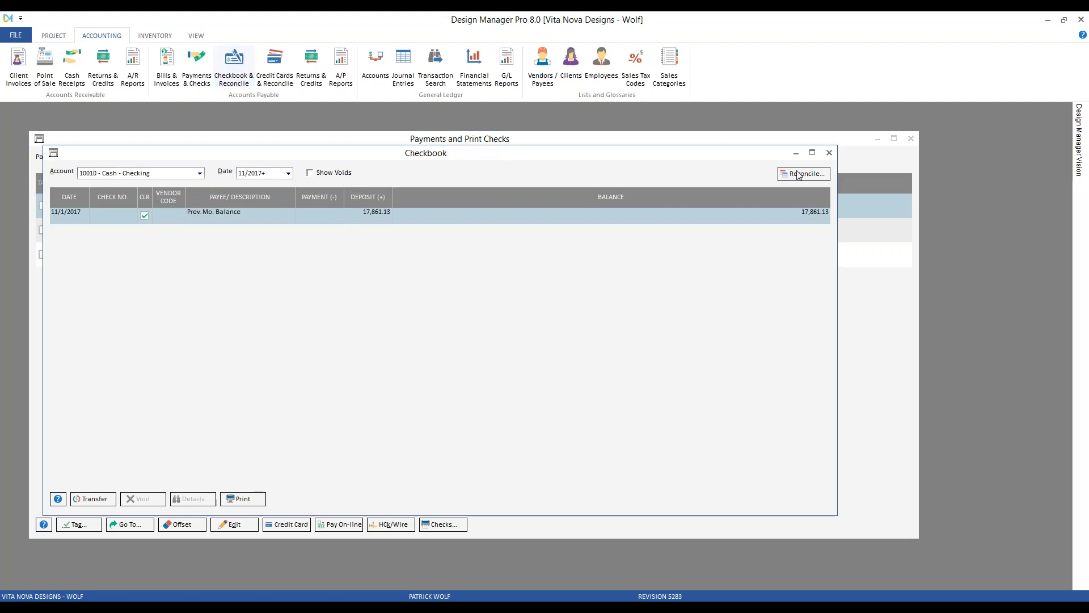
{"action": "left_click", "coordinate": [803, 174]}
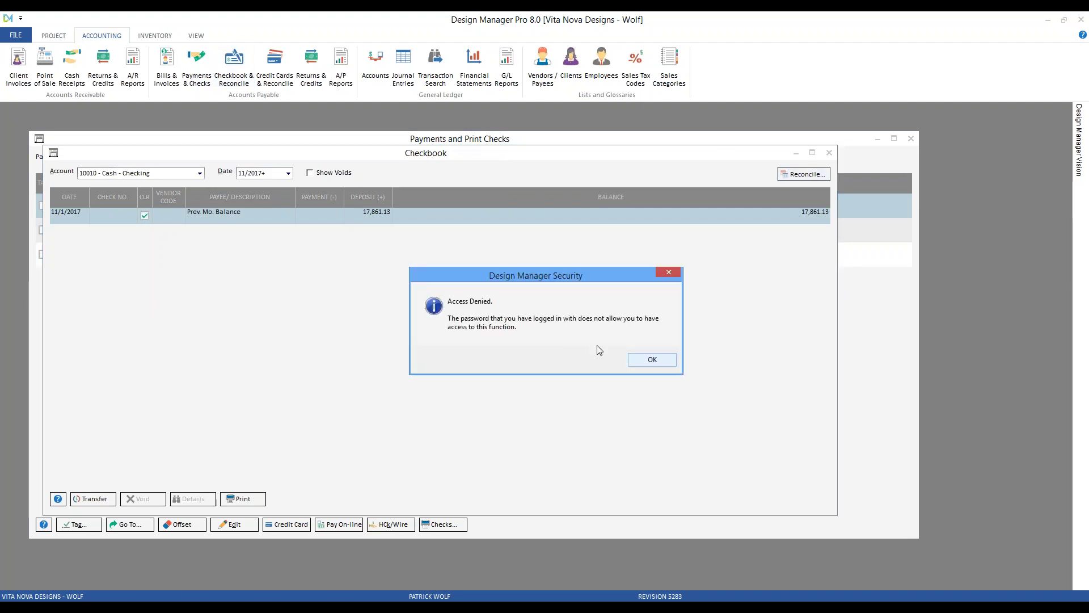
{"action": "left_click", "coordinate": [644, 360]}
{"action": "left_click", "coordinate": [93, 499]}
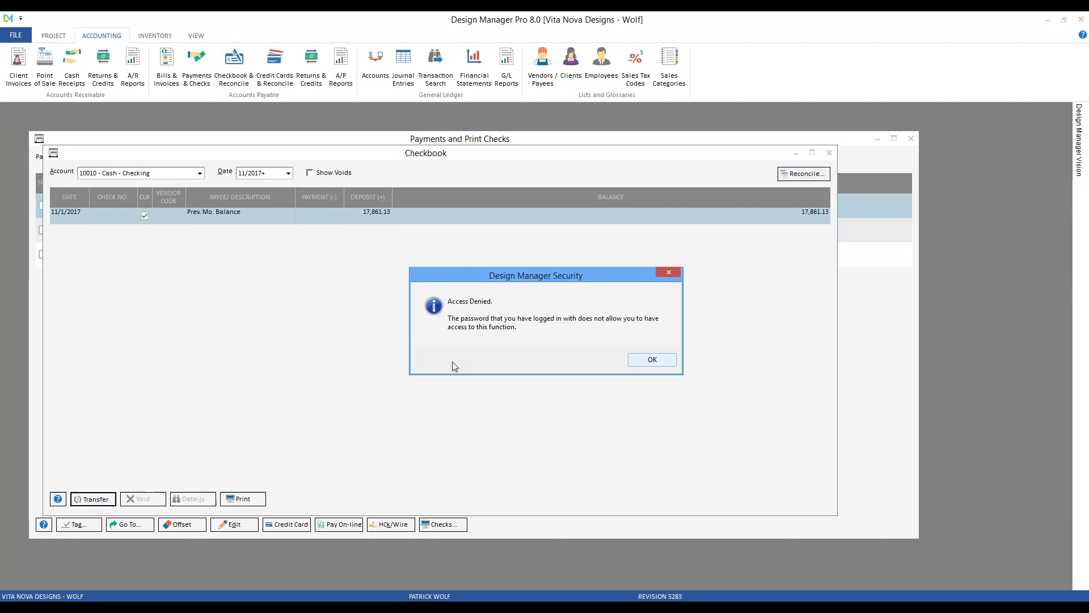
{"action": "left_click", "coordinate": [644, 360]}
{"action": "key", "text": "Escape"}
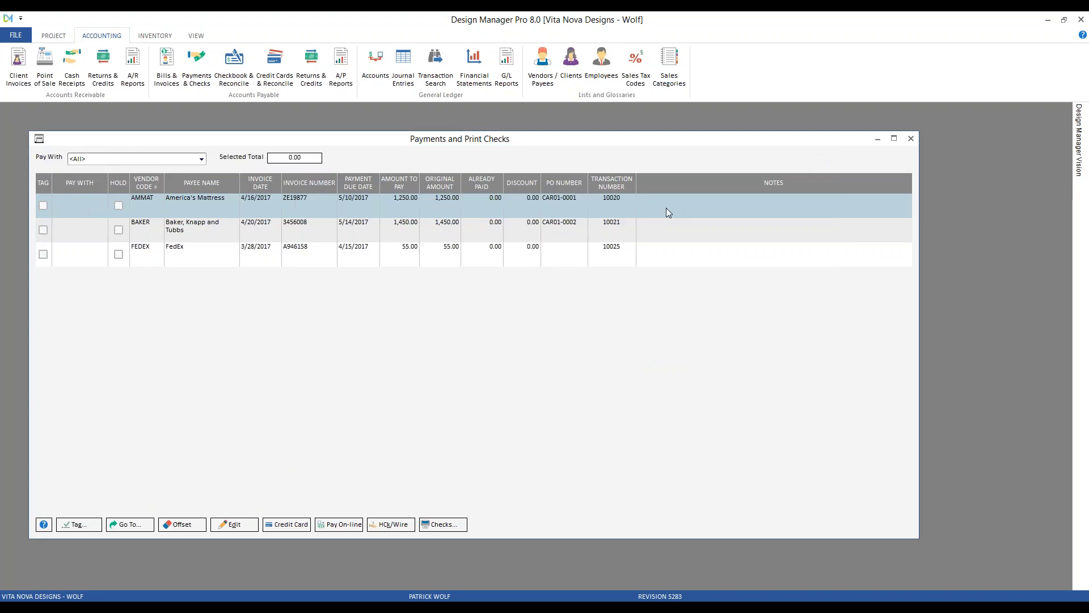
Step: Open the Credit Cards window and try to reconcile the American Express account
{"action": "left_click", "coordinate": [274, 63]}
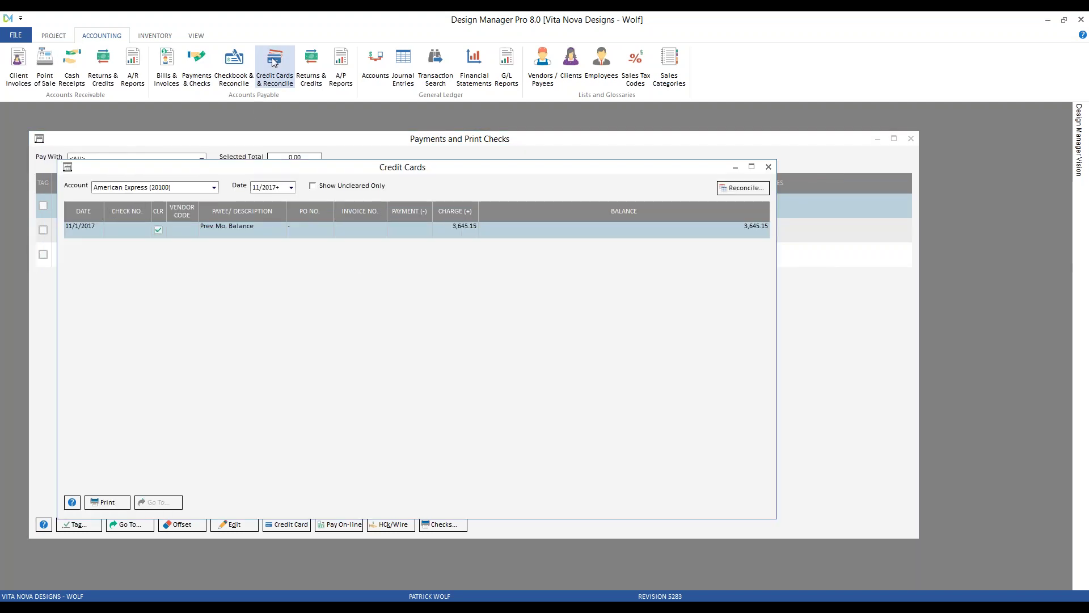
{"action": "left_click", "coordinate": [722, 193]}
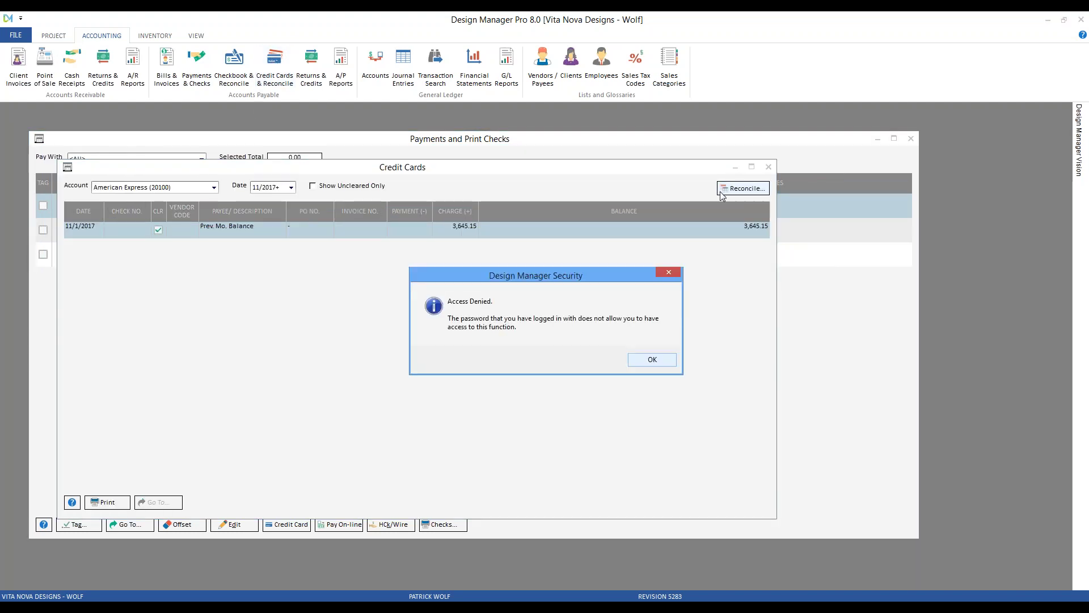
{"action": "left_click", "coordinate": [656, 359]}
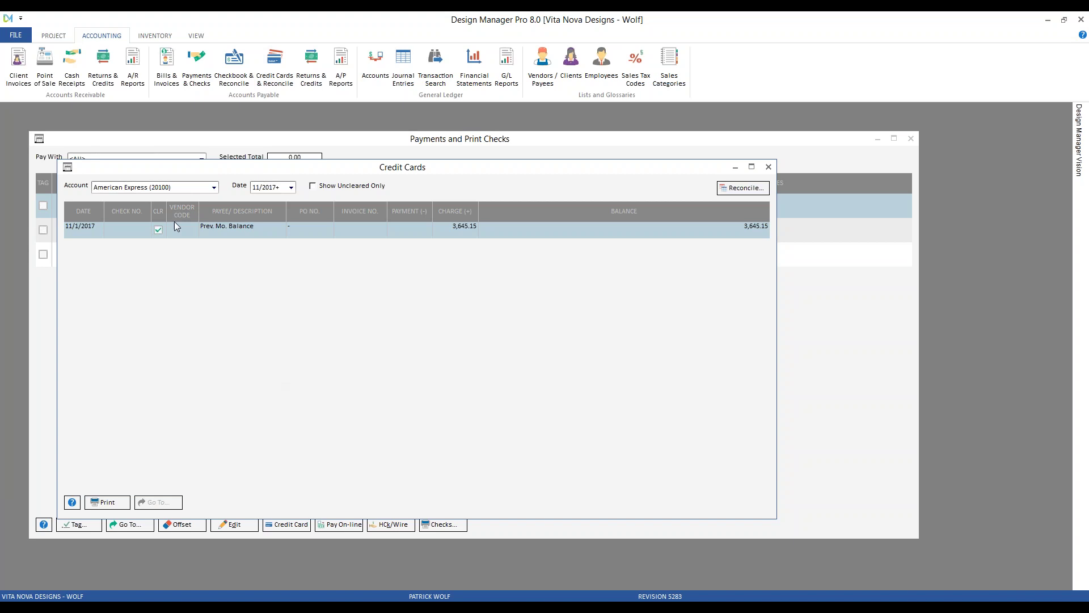
Step: Display the 10/2017 American Express activity, select the Century Furniture charge, and close the Credit Cards and Payments and Print Checks windows
{"action": "left_click", "coordinate": [291, 187]}
{"action": "left_click", "coordinate": [271, 250]}
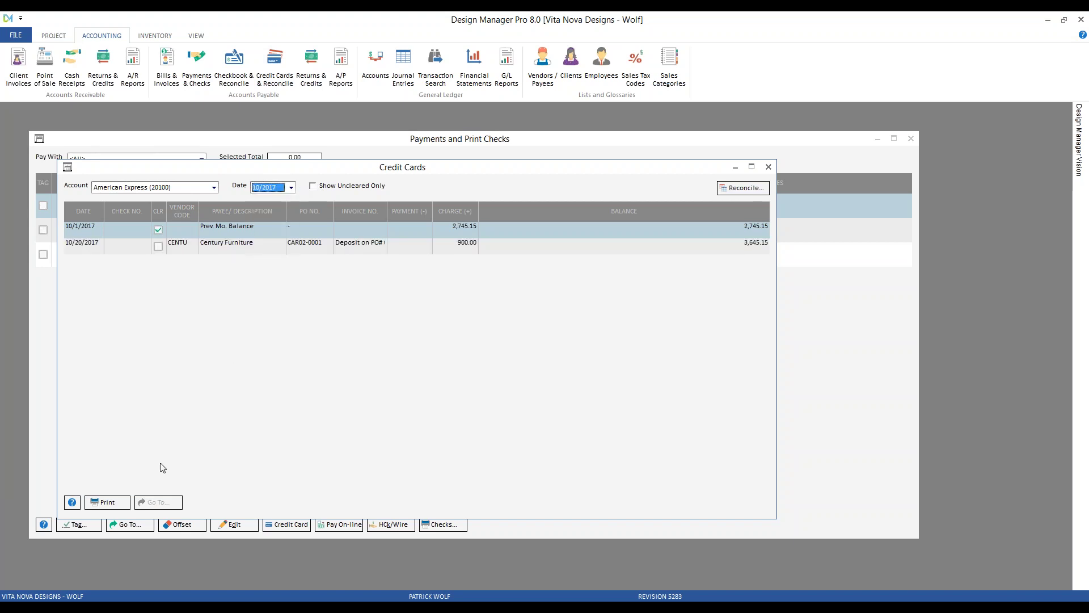
{"action": "left_click", "coordinate": [160, 253]}
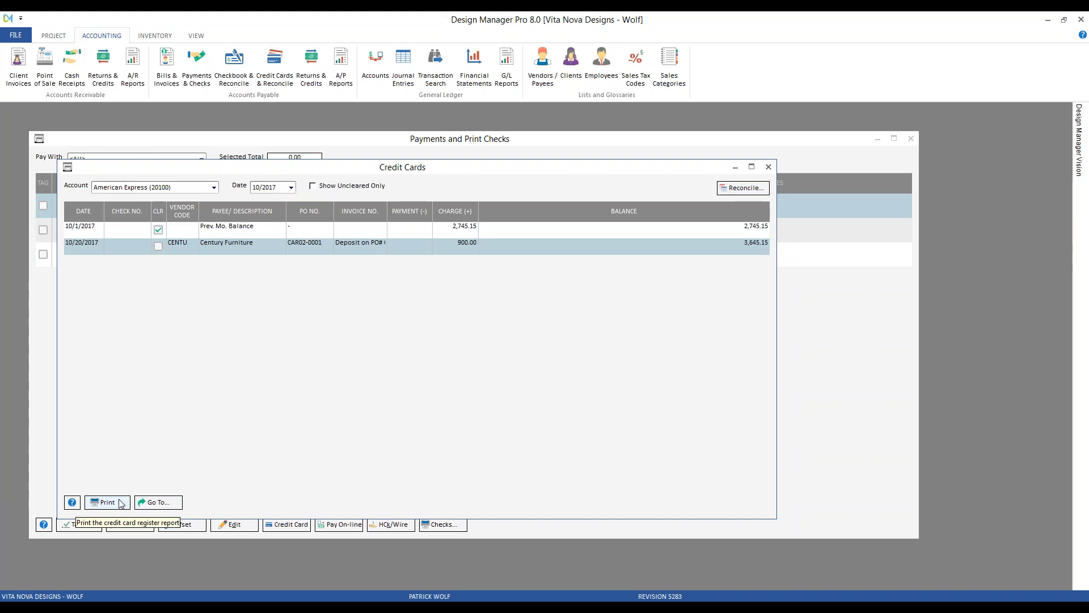
{"action": "left_click", "coordinate": [769, 165]}
{"action": "left_click", "coordinate": [911, 139]}
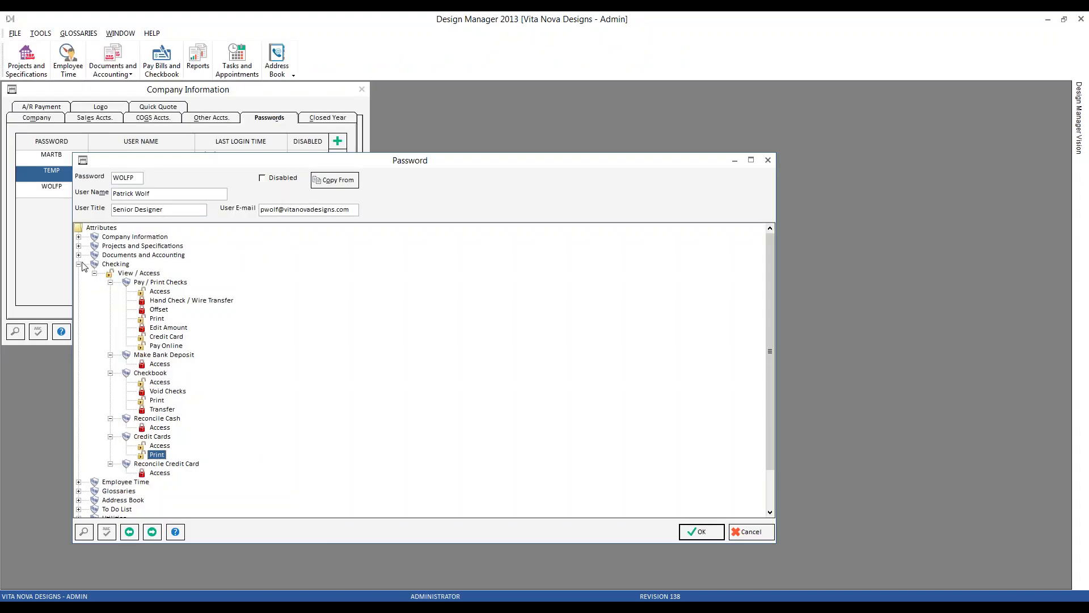
Step: Examine the Senior Designer's Employee Time access rights, and close that password record without saving
{"action": "left_click", "coordinate": [81, 263]}
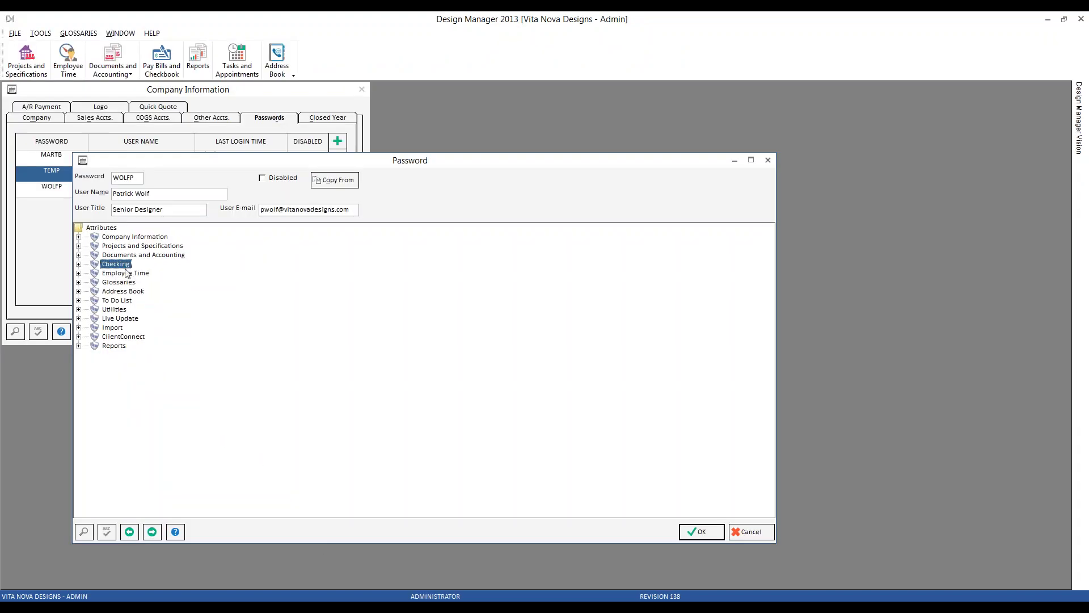
{"action": "left_click", "coordinate": [79, 273]}
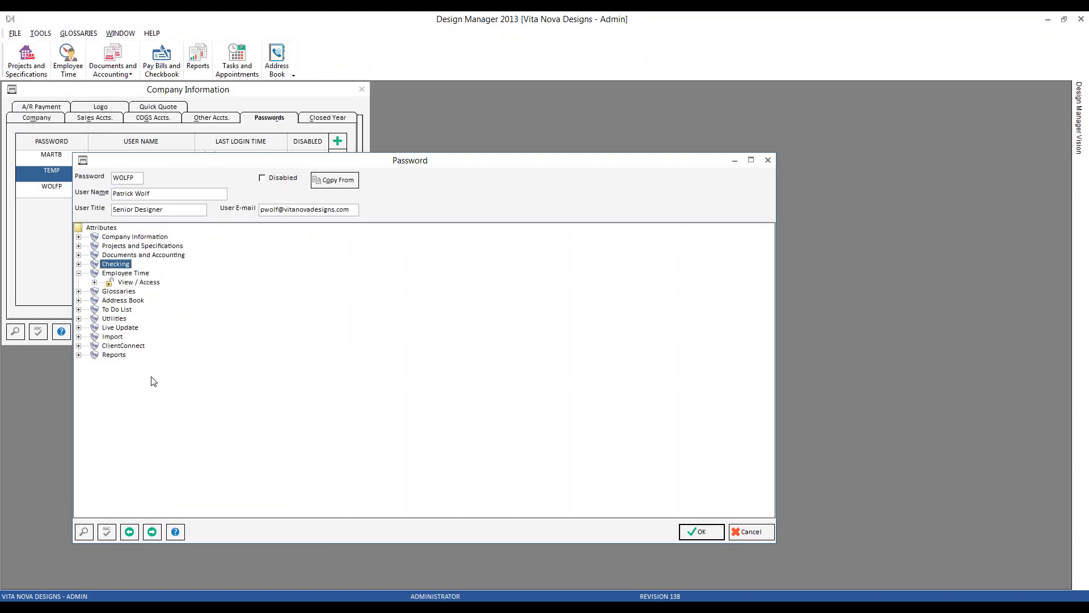
{"action": "left_click", "coordinate": [95, 282]}
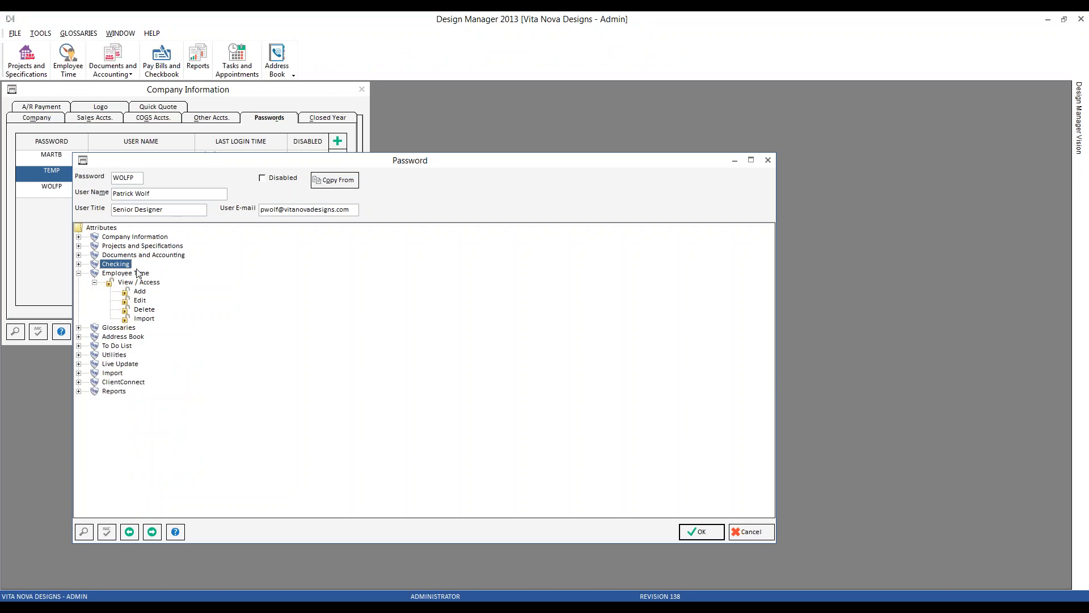
{"action": "left_click", "coordinate": [741, 533]}
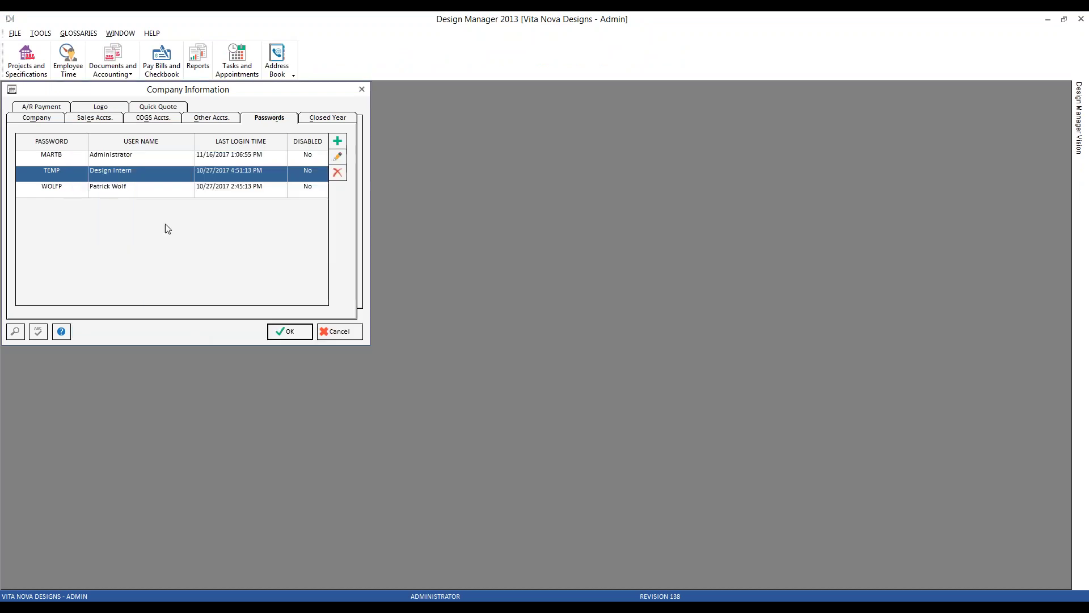
Step: Open the Design Intern's password record and examine the Add, Delete and Import rights under Employee Time
{"action": "double_click", "coordinate": [126, 174]}
{"action": "left_click_drag", "start_coordinate": [91, 93], "coordinate": [210, 187]}
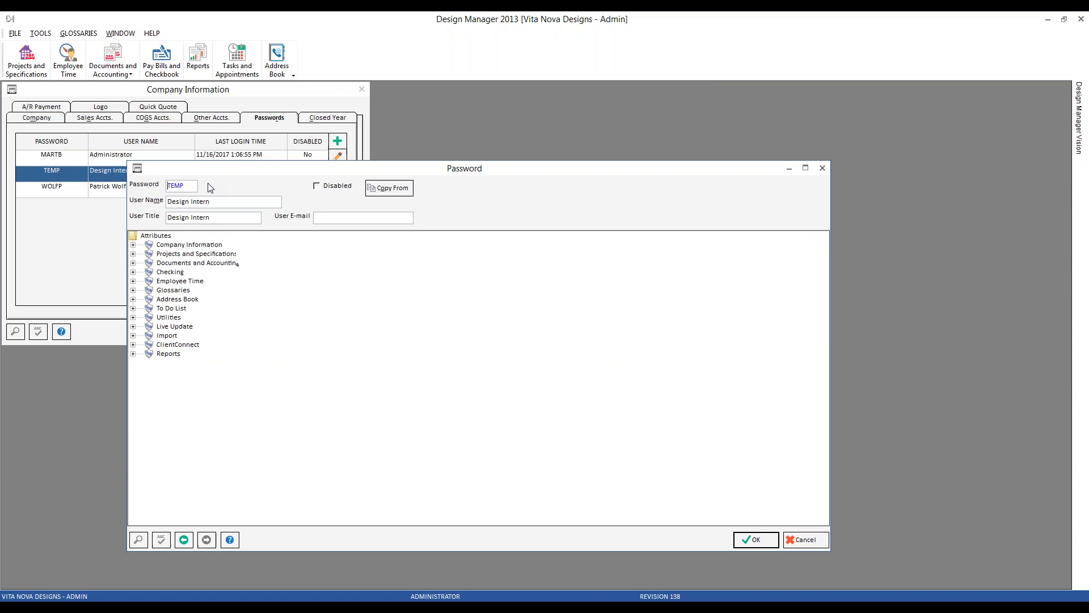
{"action": "left_click", "coordinate": [133, 281]}
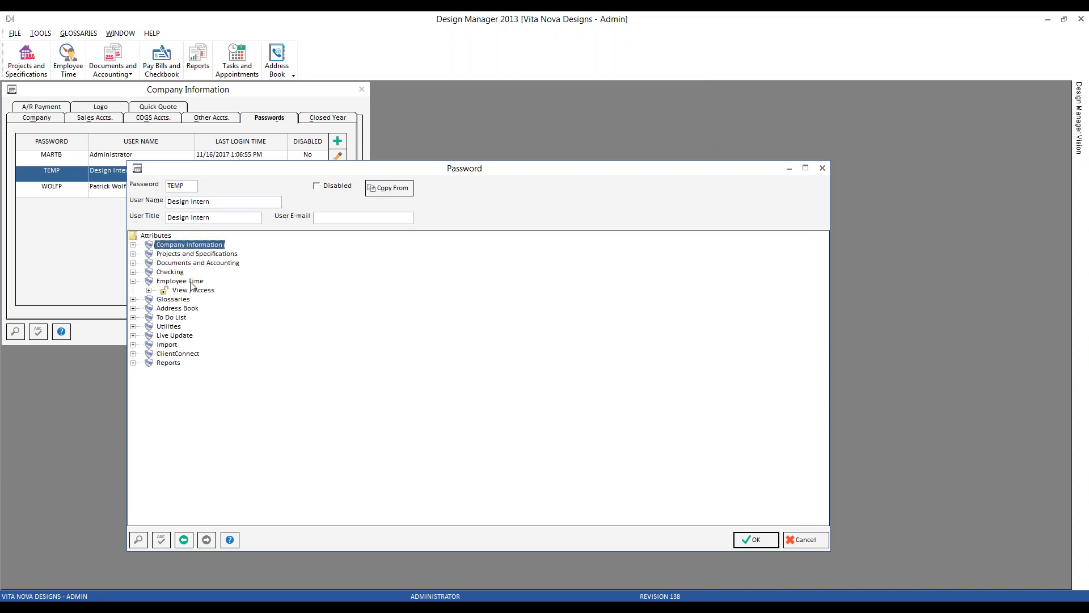
{"action": "left_click", "coordinate": [149, 290]}
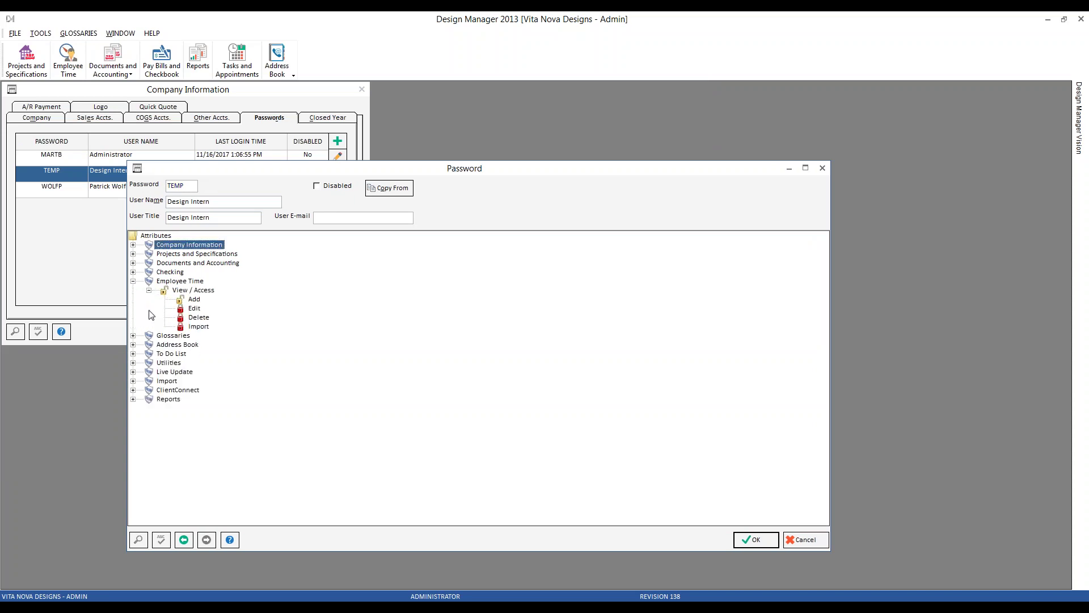
{"action": "left_click", "coordinate": [194, 300]}
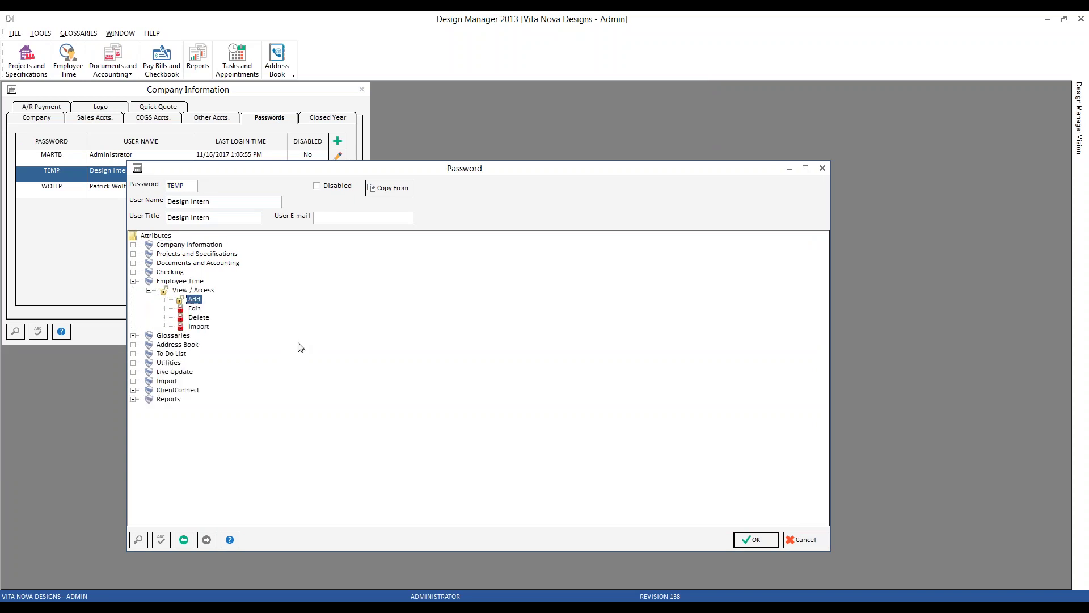
{"action": "left_click", "coordinate": [197, 317]}
{"action": "left_click", "coordinate": [202, 327]}
Step: Switch to the Design Intern's company window, close Documents and Accounting, and open the Employee Time window
{"action": "left_click", "coordinate": [432, 608]}
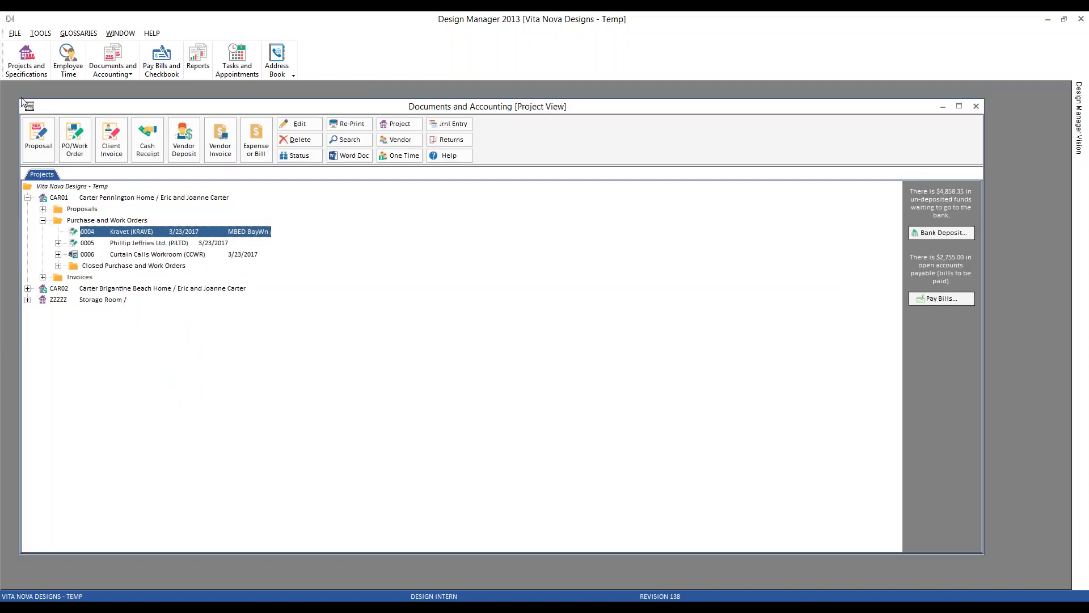
{"action": "left_click", "coordinate": [27, 103]}
{"action": "left_click", "coordinate": [51, 189]}
{"action": "left_click", "coordinate": [77, 68]}
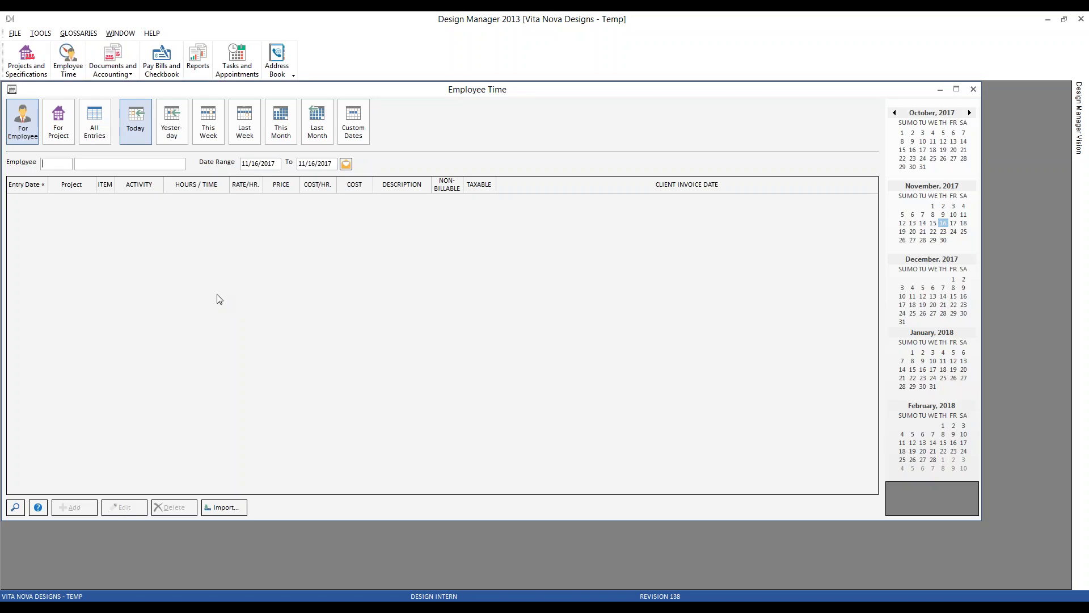
Step: Choose the Senior Designer as the employee in Employee Time, and open a new time entry and cancel it
{"action": "left_click", "coordinate": [15, 507]}
{"action": "left_click", "coordinate": [92, 224]}
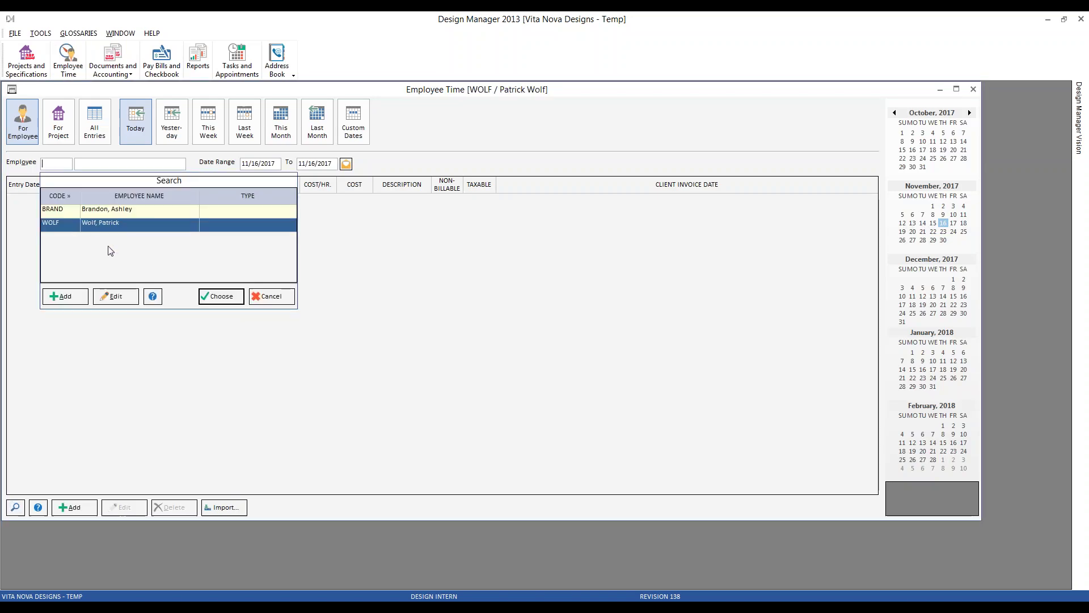
{"action": "key", "text": "Return"}
{"action": "left_click", "coordinate": [74, 507]}
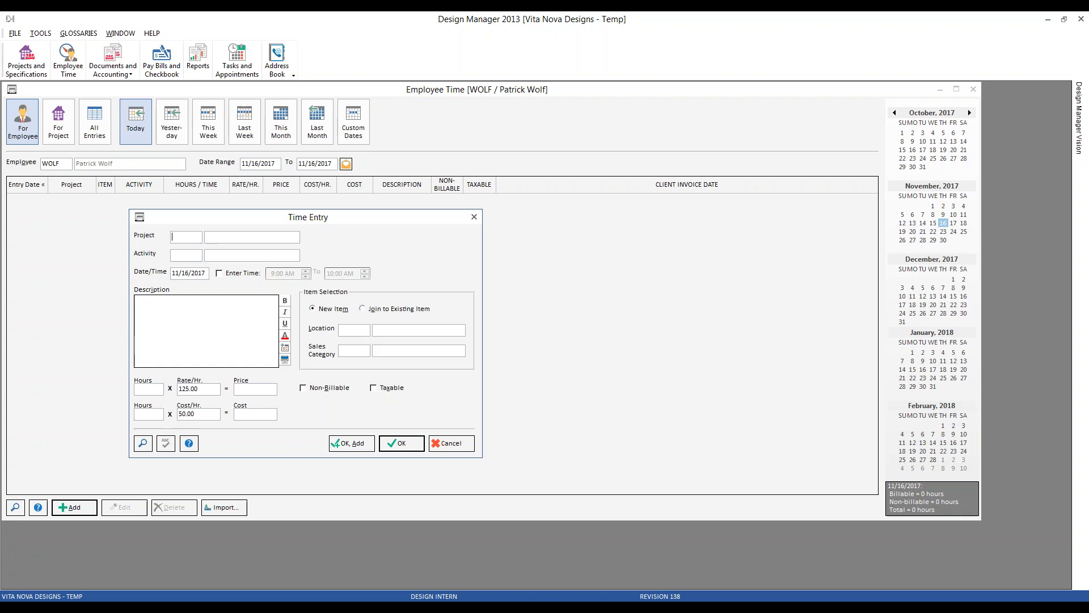
{"action": "left_click", "coordinate": [453, 444]}
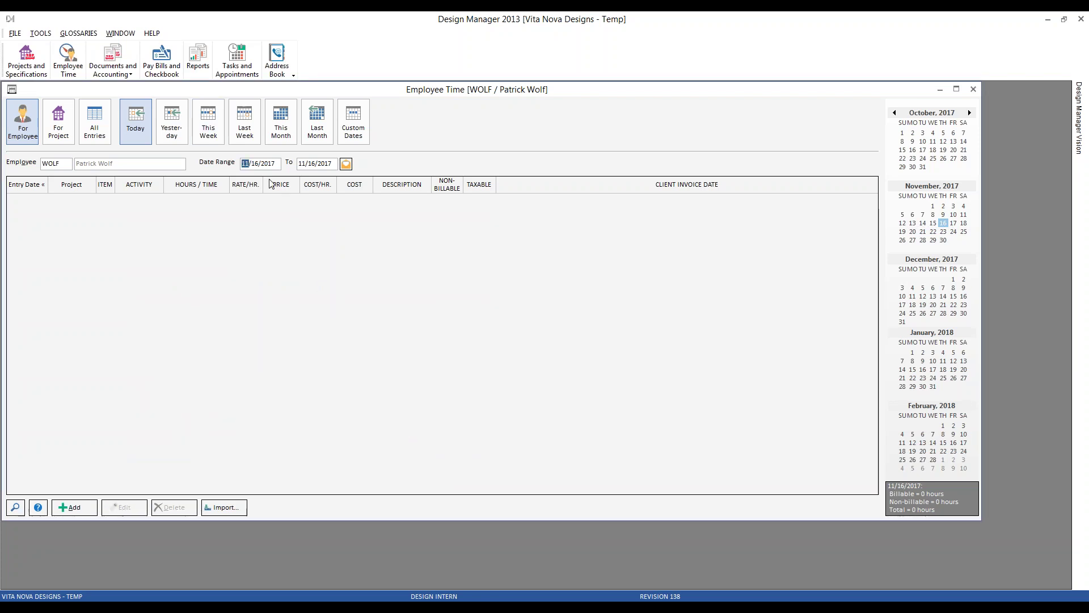
Step: Set the date range to start at 1/16/2017, try to delete the first time entry, and close Employee Time
{"action": "type", "text": "1"}
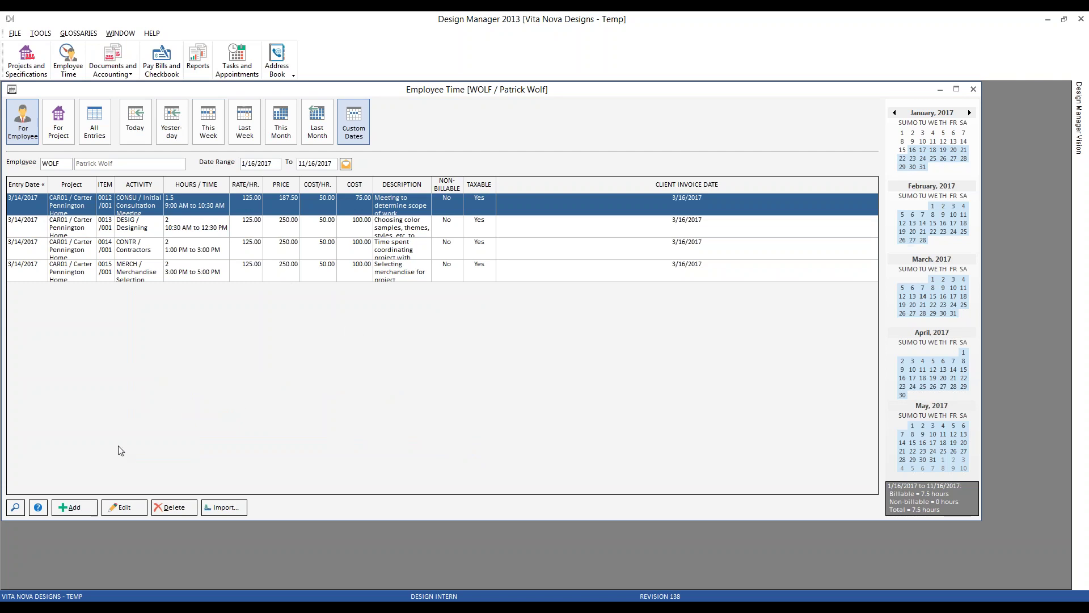
{"action": "left_click", "coordinate": [172, 510]}
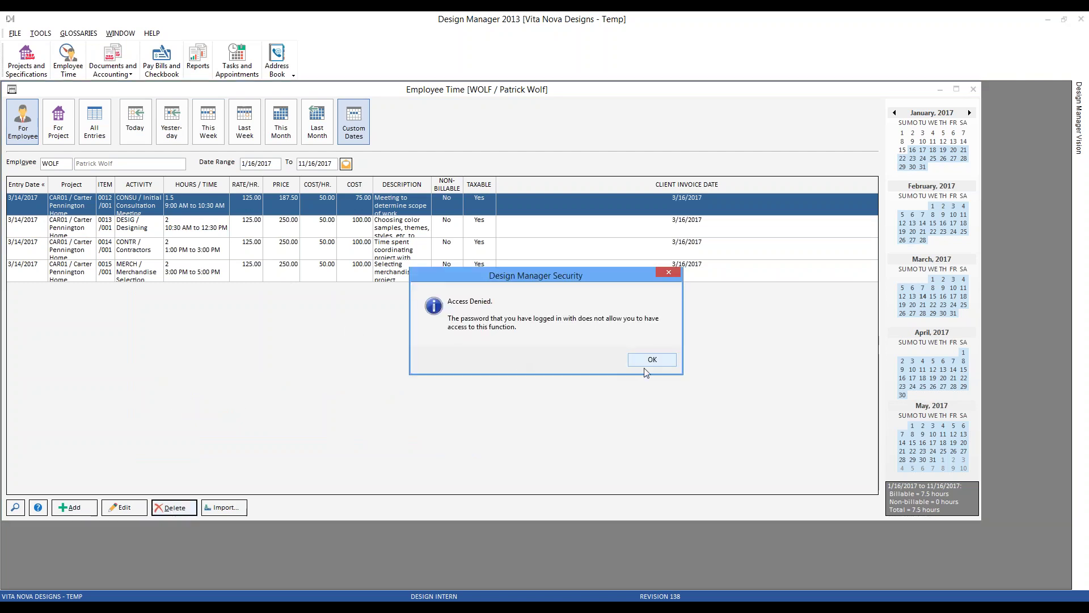
{"action": "left_click", "coordinate": [651, 360]}
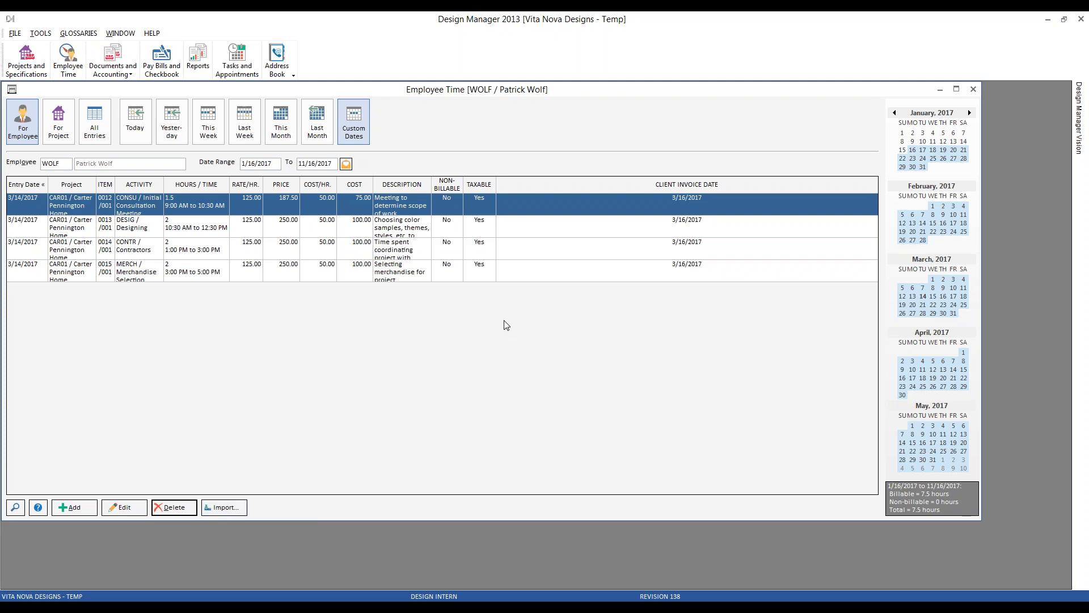
{"action": "key", "text": "Escape"}
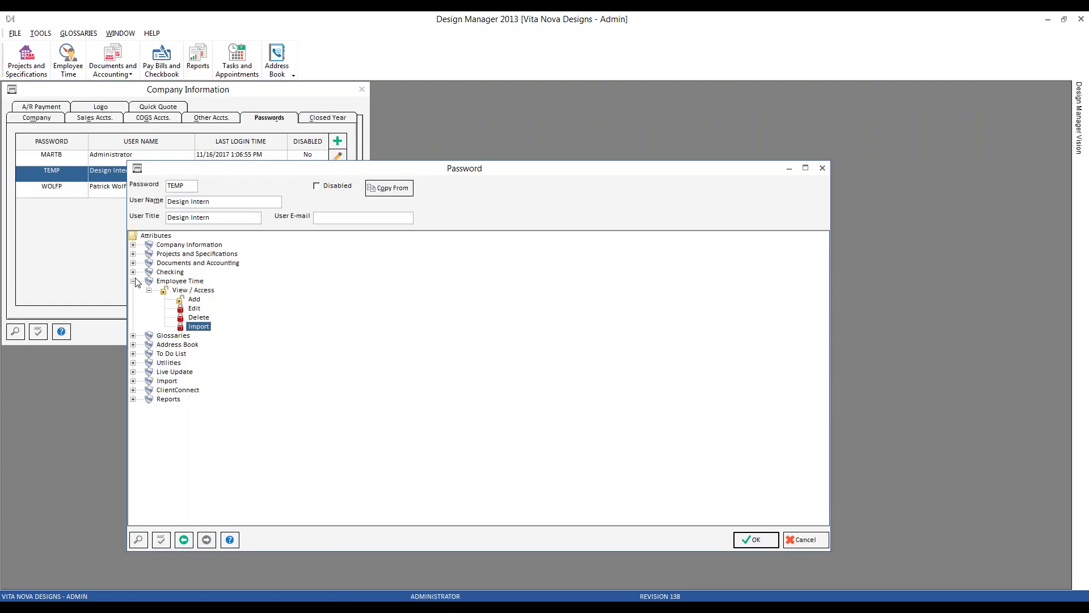
Step: In the Design Intern's password record, expand the Glossaries rights, compare them with the available glossaries, and expand the Accounts rights
{"action": "left_click", "coordinate": [133, 281]}
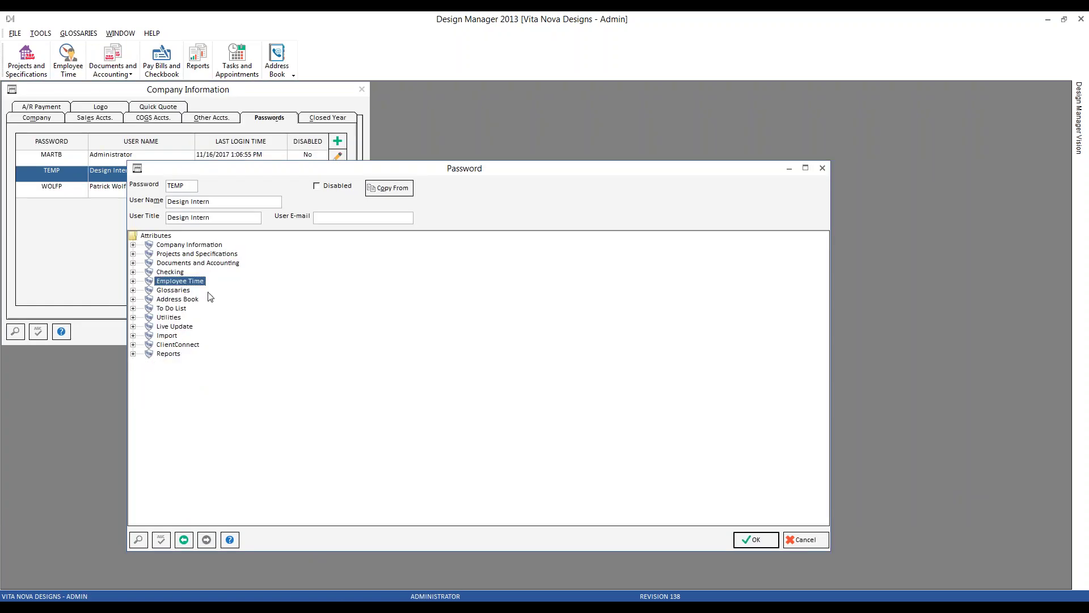
{"action": "left_click", "coordinate": [133, 290]}
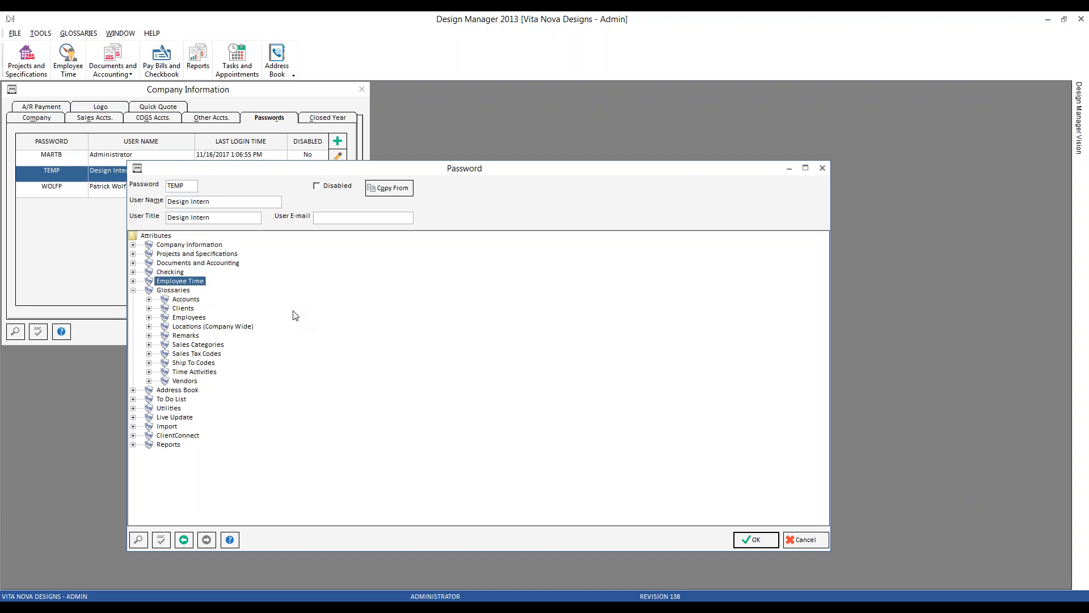
{"action": "left_click", "coordinate": [78, 33]}
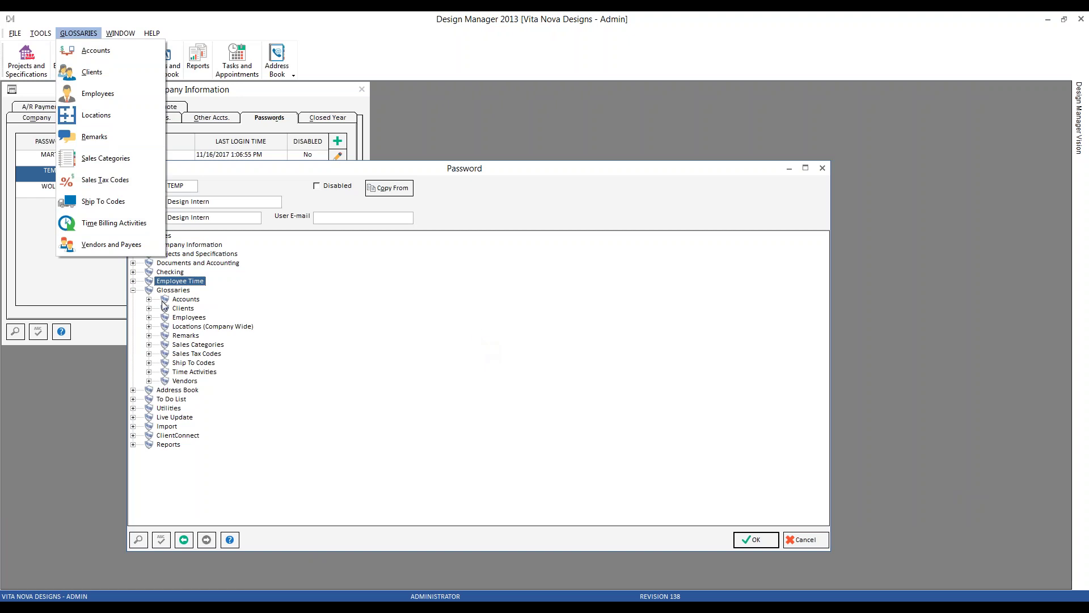
{"action": "left_click", "coordinate": [149, 299]}
Step: View the Account Glossary in the Administrator's company window and close it
{"action": "left_click", "coordinate": [78, 32]}
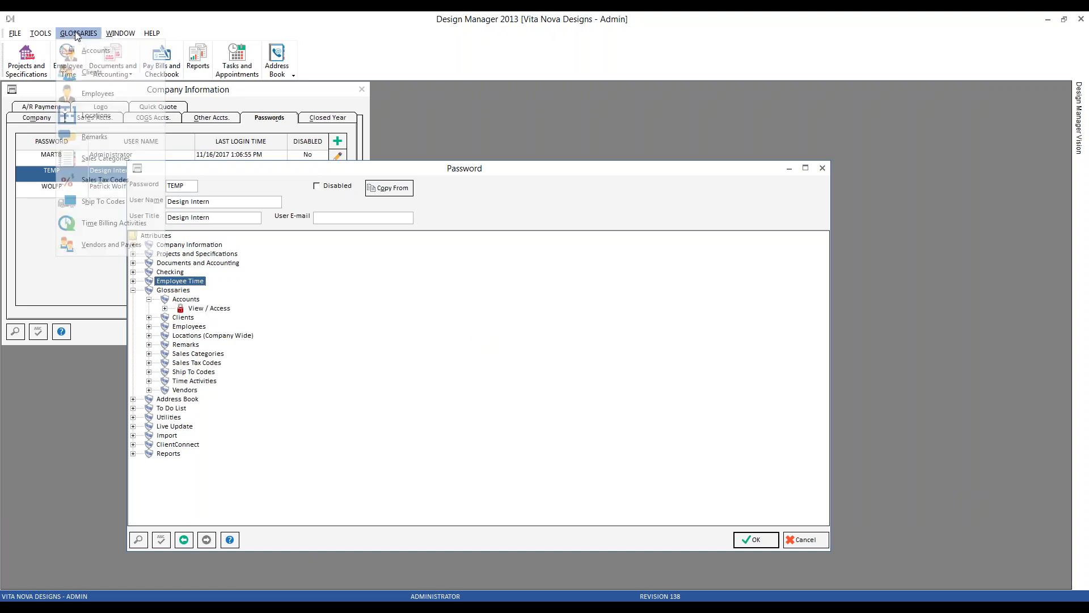
{"action": "left_click", "coordinate": [87, 52]}
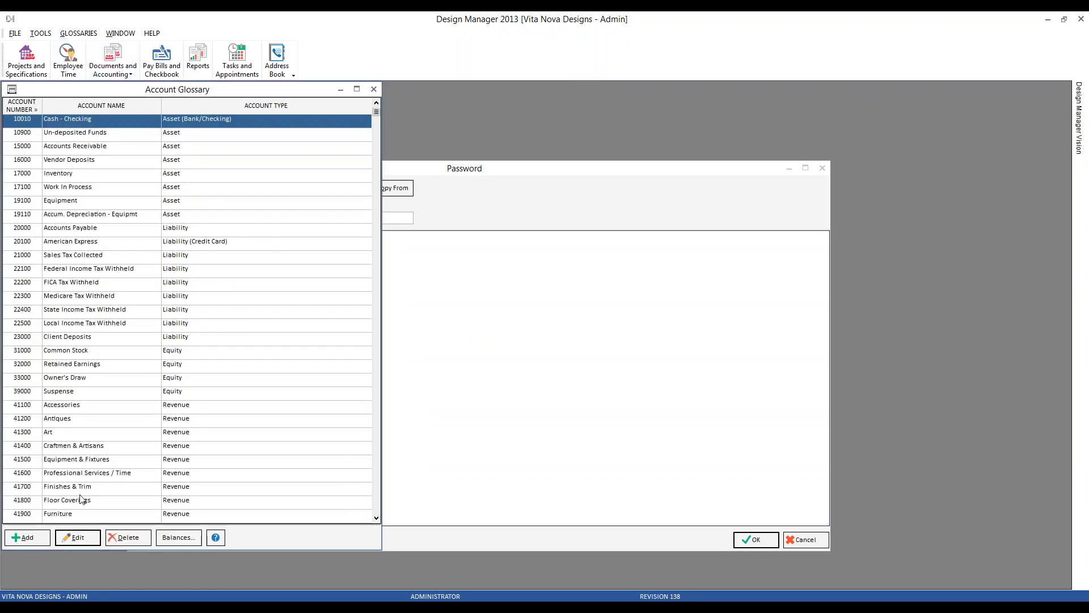
{"action": "left_click", "coordinate": [374, 90]}
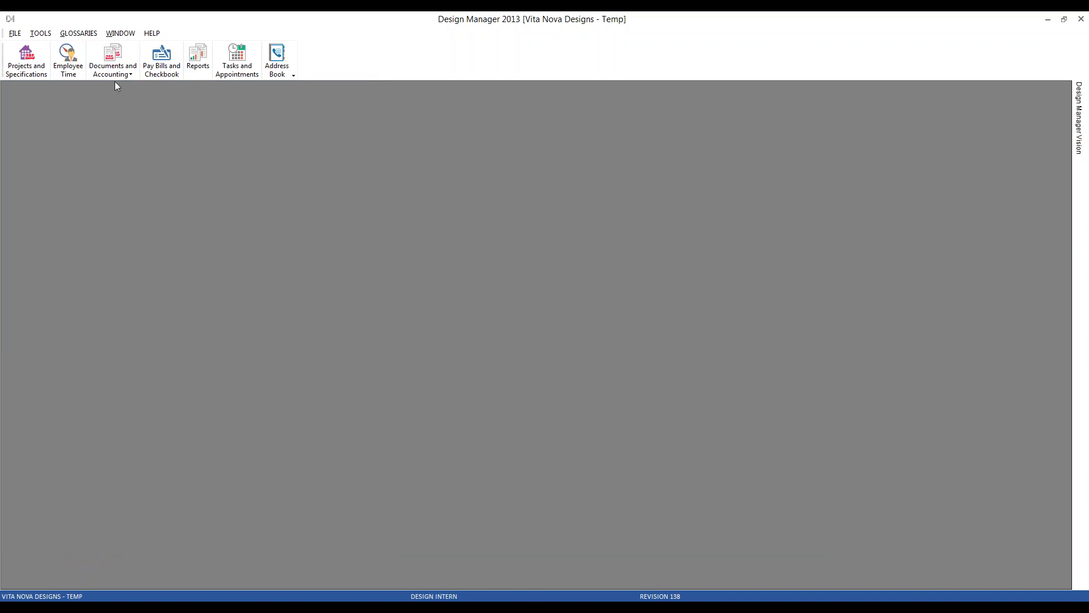
Step: Try to open the Account Glossary in the Design Intern's company window
{"action": "left_click", "coordinate": [83, 33]}
{"action": "left_click", "coordinate": [88, 53]}
{"action": "left_click", "coordinate": [651, 361]}
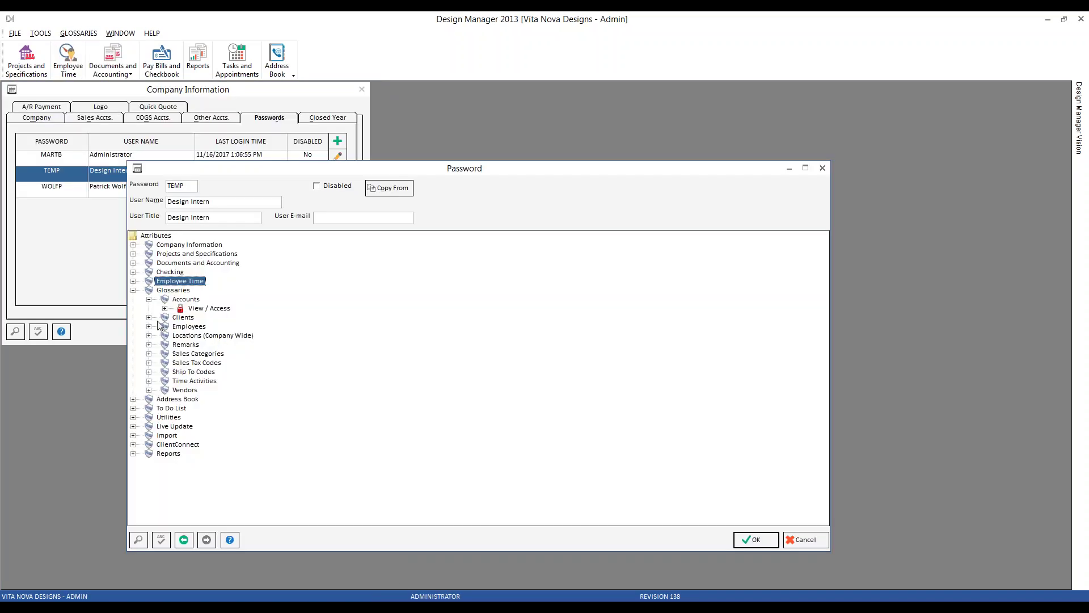
Step: Examine the Design Intern's Employees glossary rights, including Time Exceptions and Payroll Accounts
{"action": "left_click", "coordinate": [150, 326]}
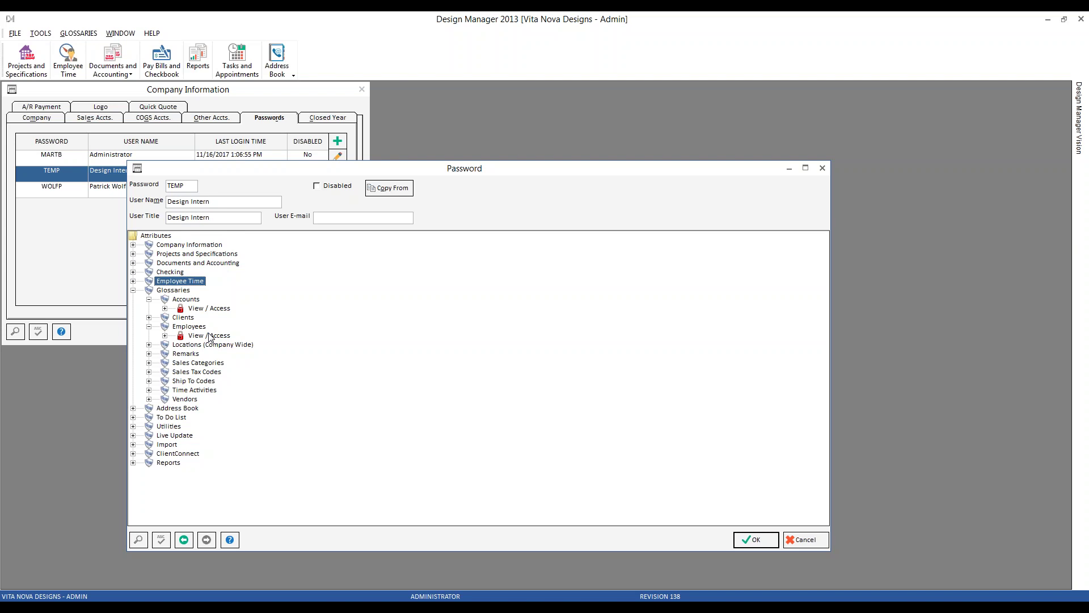
{"action": "left_click", "coordinate": [164, 335]}
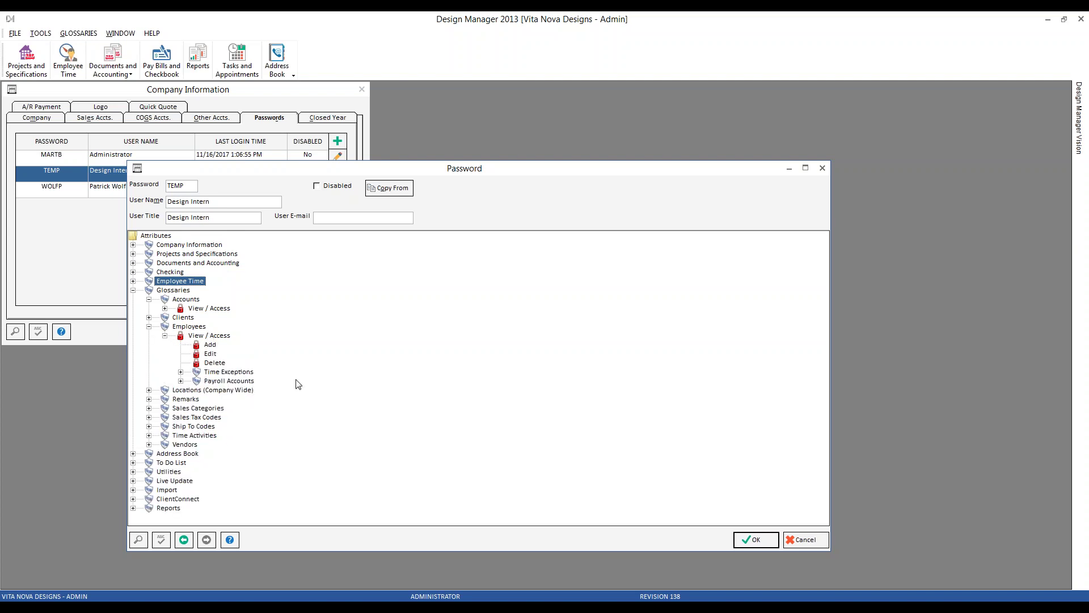
{"action": "left_click", "coordinate": [216, 372]}
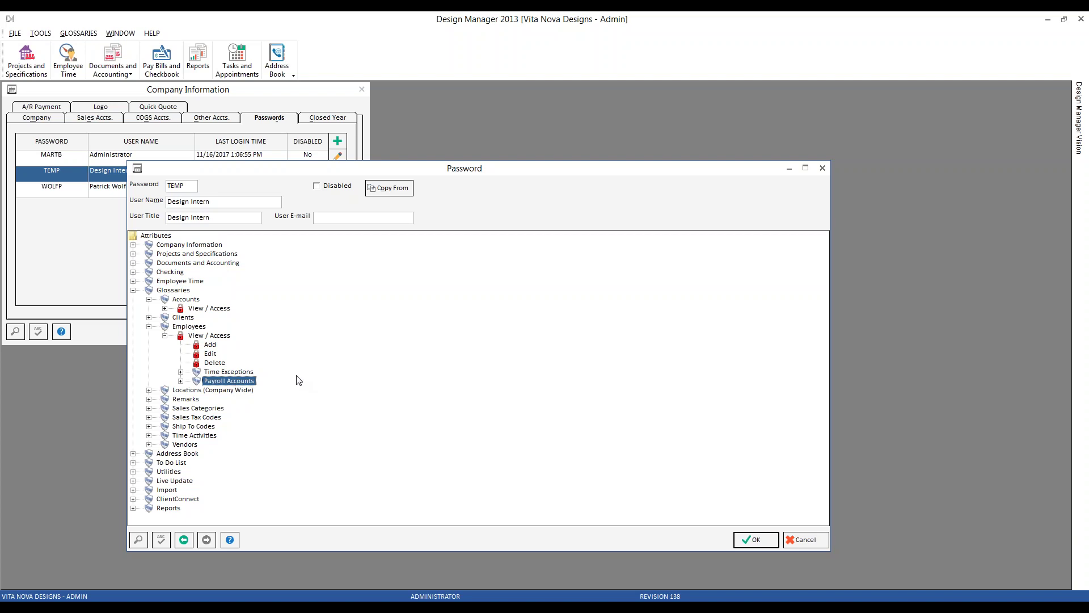
{"action": "left_click", "coordinate": [180, 372]}
{"action": "left_click", "coordinate": [180, 389]}
{"action": "left_click", "coordinate": [180, 389]}
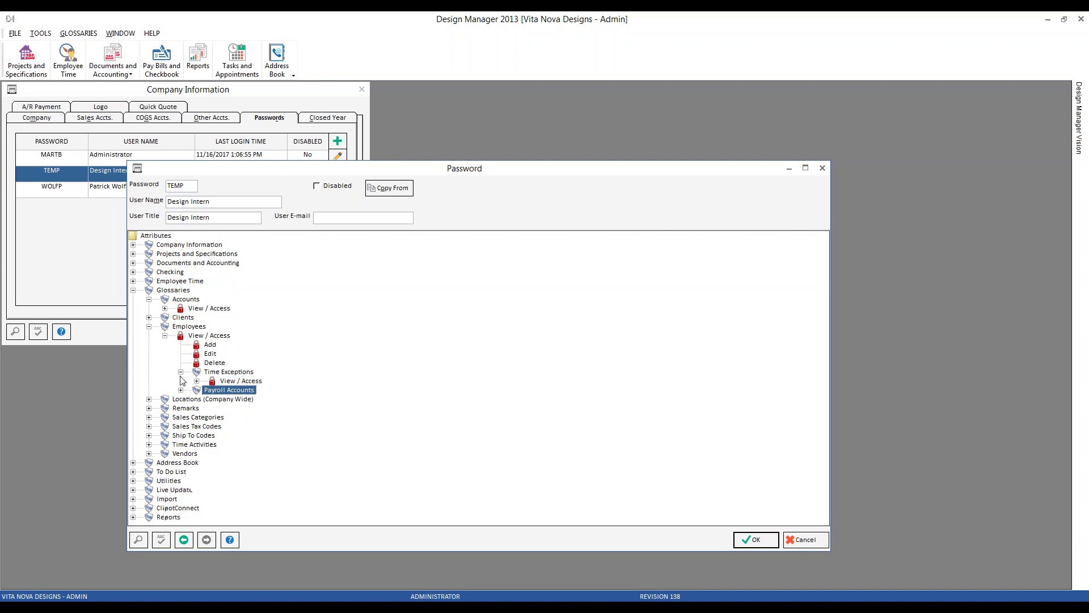
{"action": "left_click", "coordinate": [180, 371]}
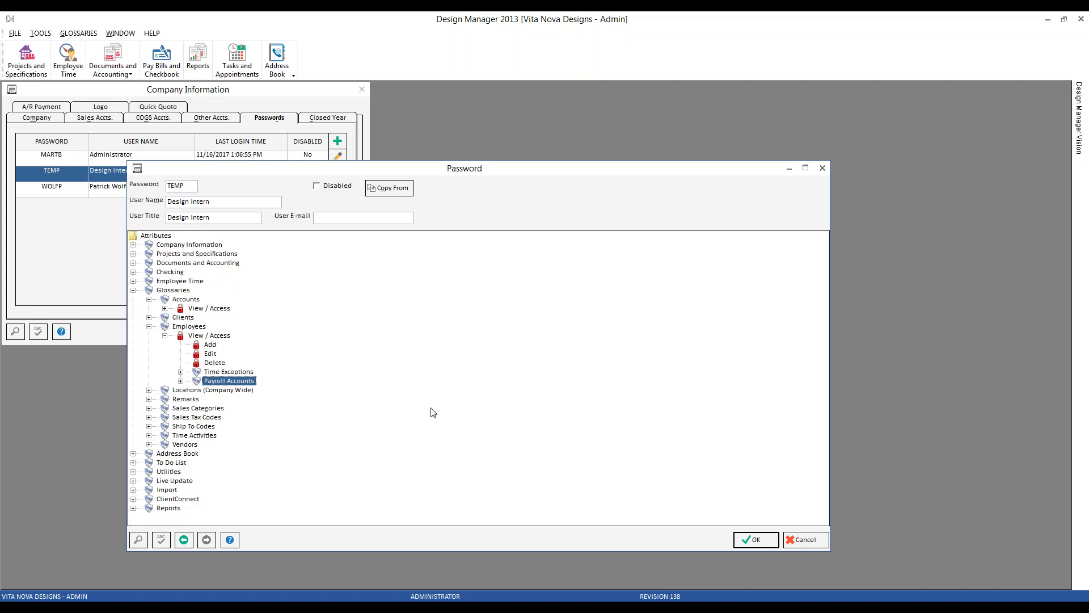
Step: Collapse the Employees glossary rights and expand the Locations (Company Wide) rights
{"action": "left_click", "coordinate": [149, 326]}
{"action": "left_click", "coordinate": [150, 335]}
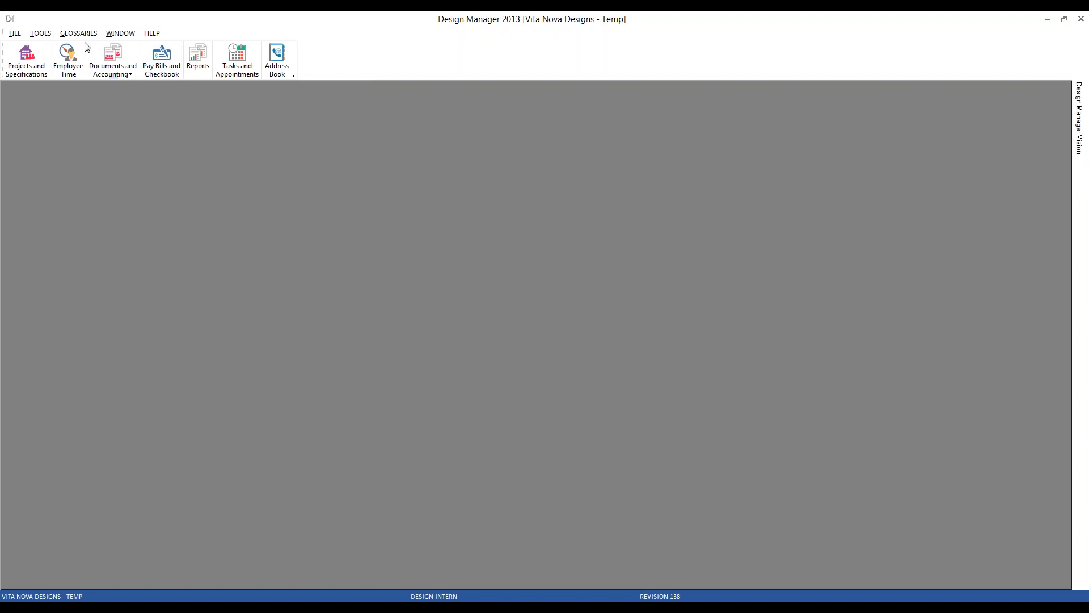
Step: Try to open the Locations glossary in the Design Intern's session
{"action": "left_click", "coordinate": [85, 34]}
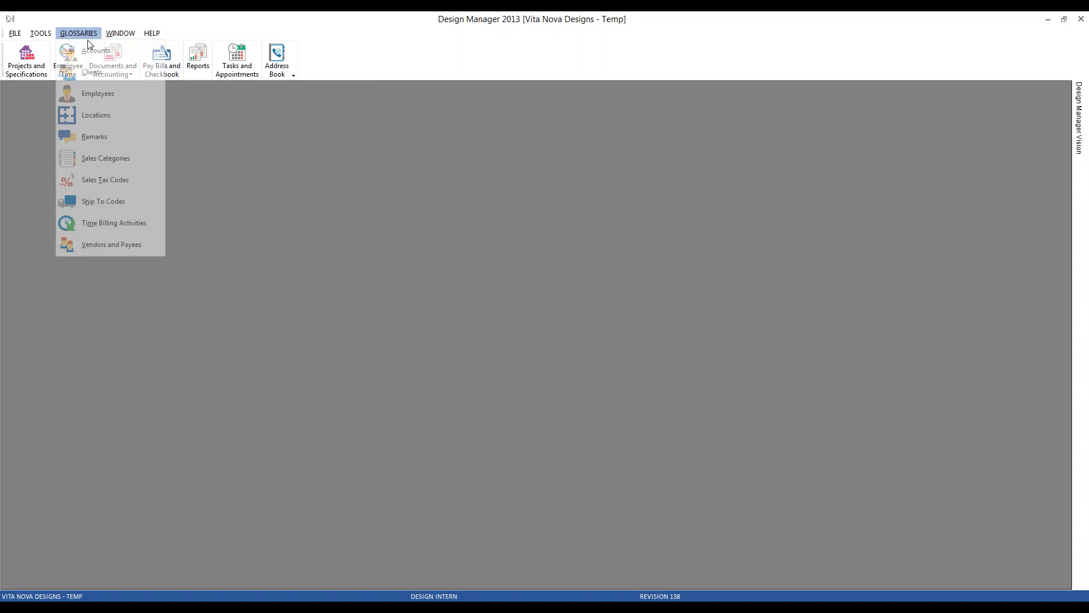
{"action": "left_click", "coordinate": [91, 114]}
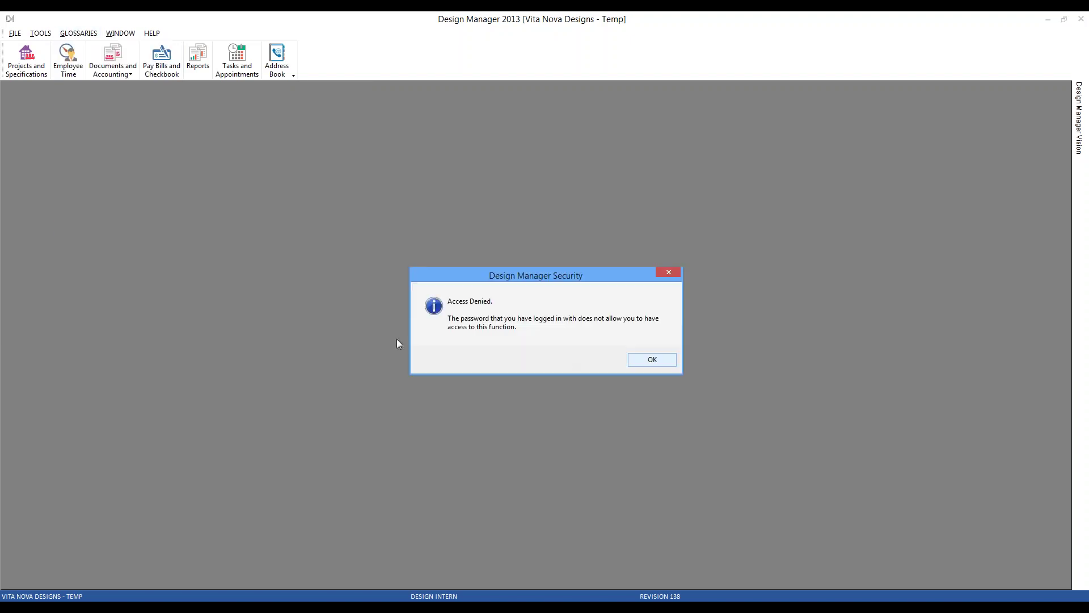
{"action": "left_click", "coordinate": [653, 361]}
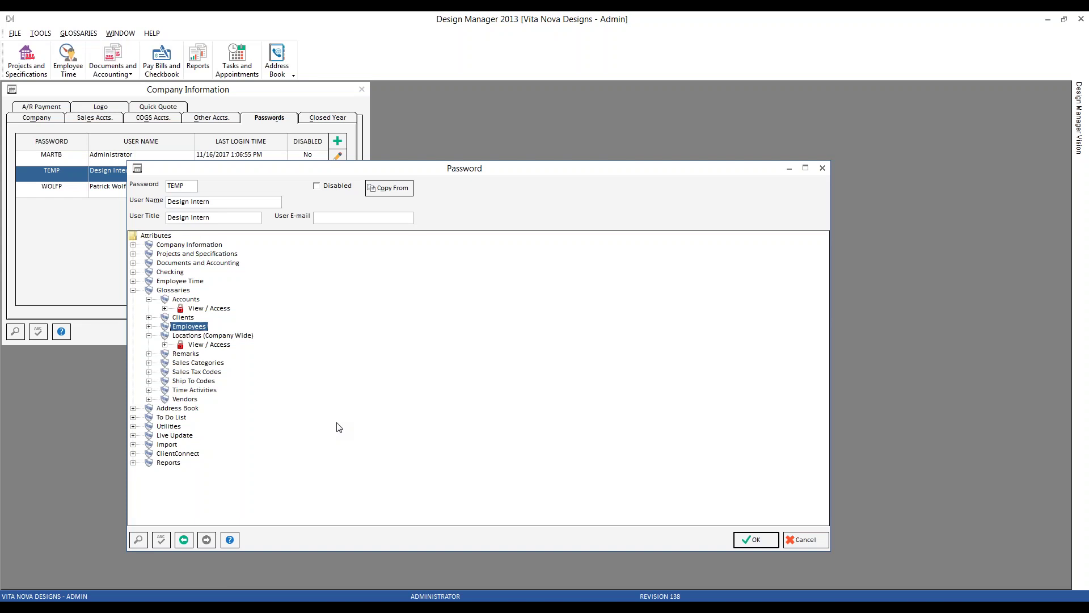
Step: In the Admin session, collapse the Design Intern's Glossaries permissions and expand Address Book down to the Miscellaneous Contacts View / Access rights
{"action": "left_click", "coordinate": [133, 290]}
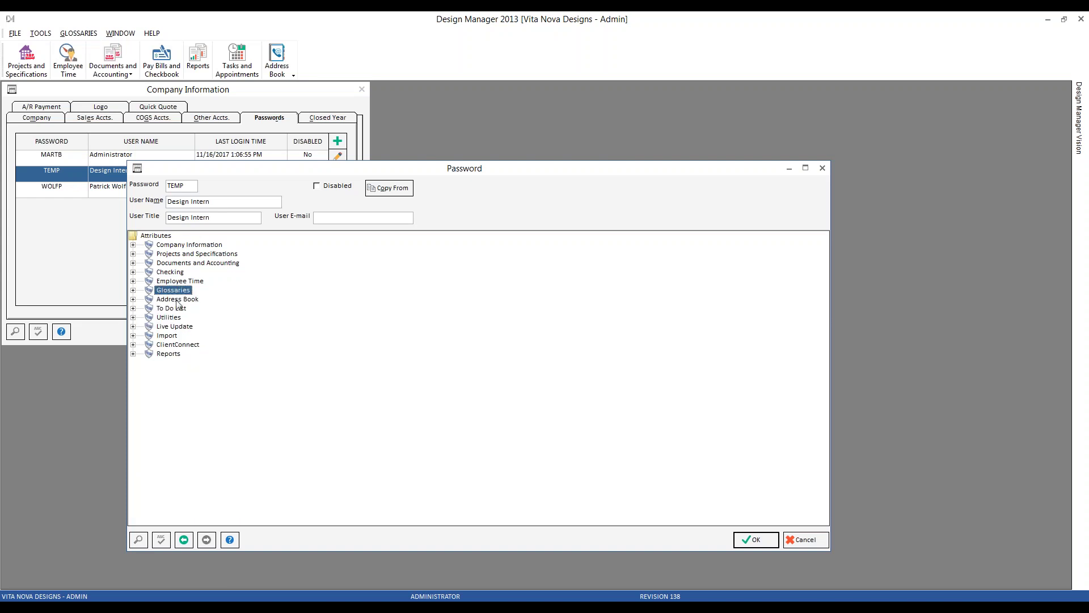
{"action": "left_click", "coordinate": [133, 299]}
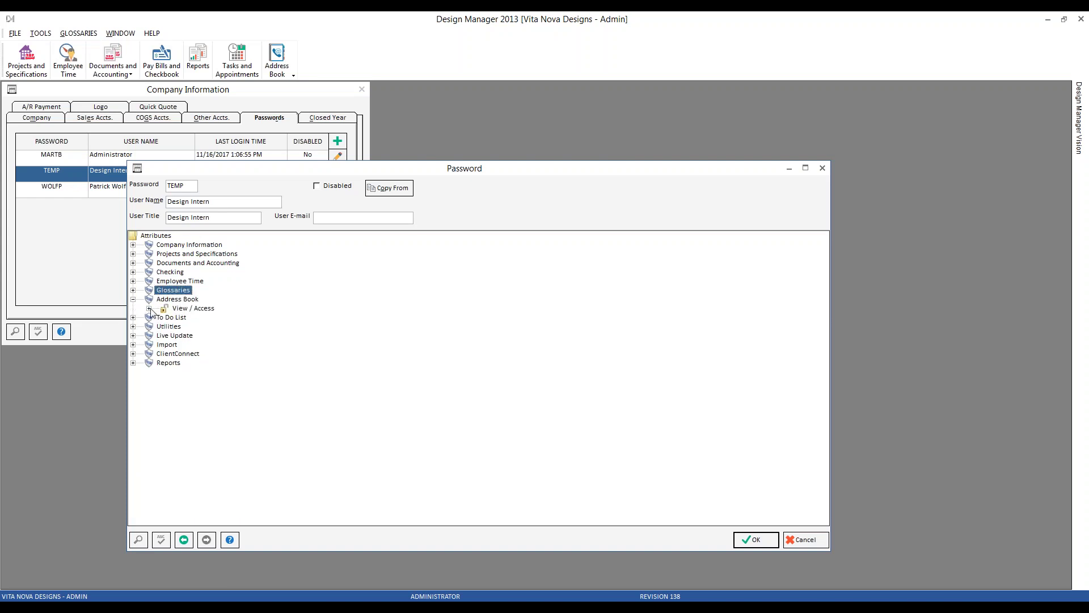
{"action": "left_click", "coordinate": [149, 308]}
{"action": "left_click", "coordinate": [165, 318]}
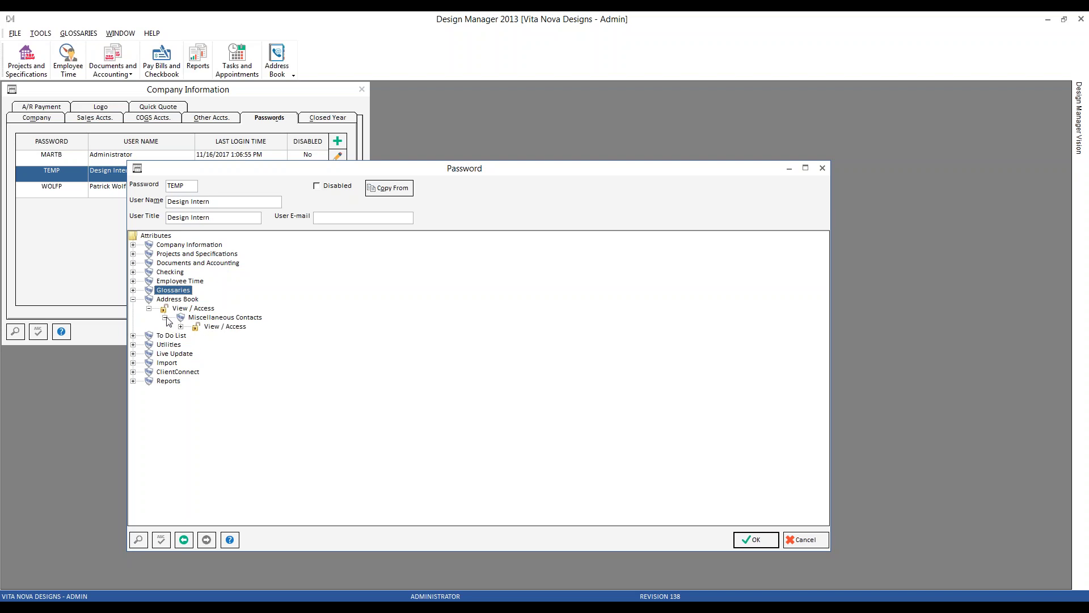
{"action": "left_click", "coordinate": [181, 326]}
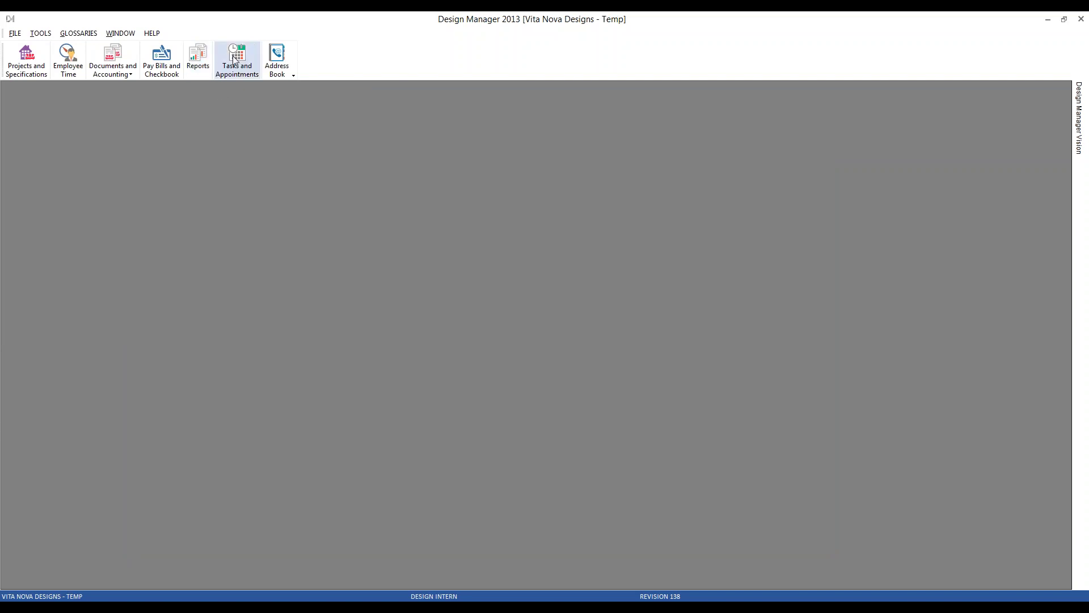
{"action": "left_click", "coordinate": [235, 59]}
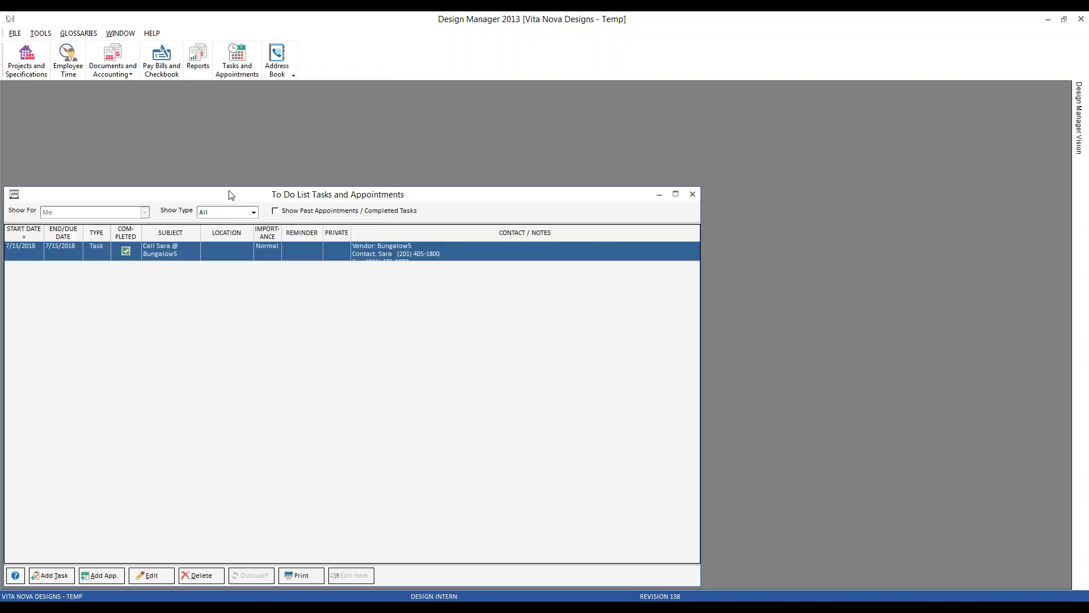
{"action": "left_click_drag", "start_coordinate": [229, 193], "coordinate": [289, 171]}
{"action": "left_click", "coordinate": [752, 172]}
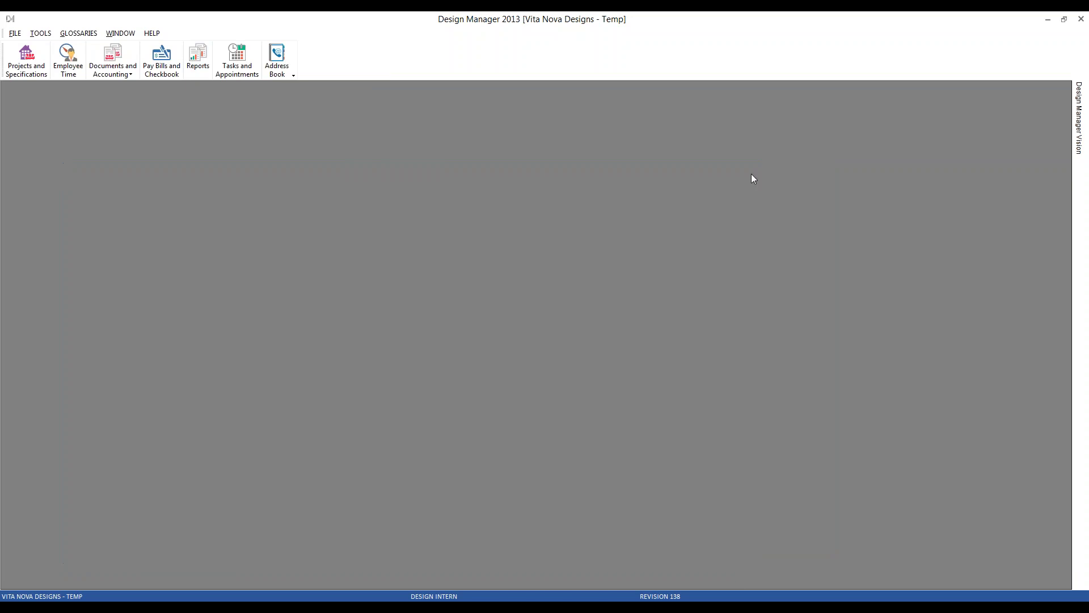
Step: Open the Address Book in the intern's session, include vendors in the list, and try to edit the ABC Computer Supply record
{"action": "left_click", "coordinate": [277, 59]}
{"action": "left_click_drag", "start_coordinate": [256, 93], "coordinate": [393, 184]}
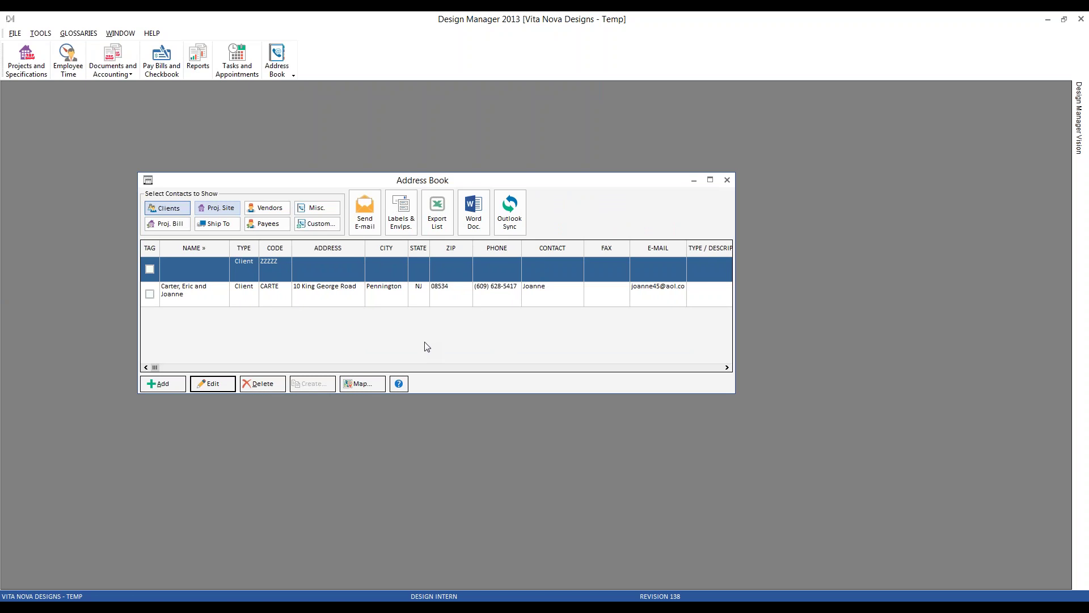
{"action": "left_click", "coordinate": [267, 209]}
{"action": "left_click", "coordinate": [270, 306]}
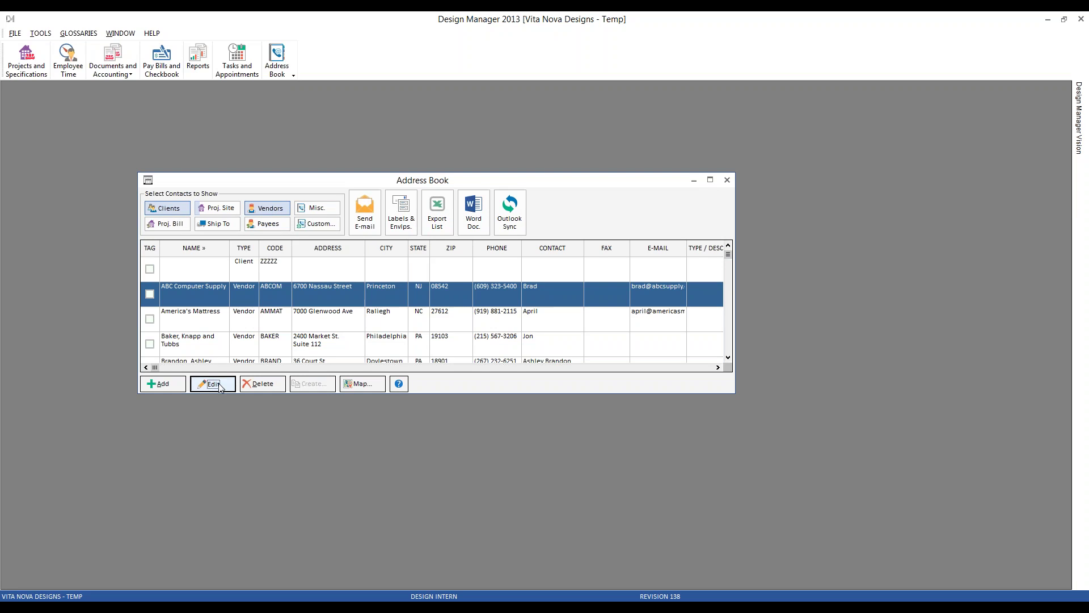
{"action": "left_click", "coordinate": [220, 384]}
{"action": "left_click", "coordinate": [659, 360]}
Step: Limit the Address Book to miscellaneous contacts and try to add a Client record
{"action": "left_click", "coordinate": [176, 208]}
{"action": "left_click", "coordinate": [267, 209]}
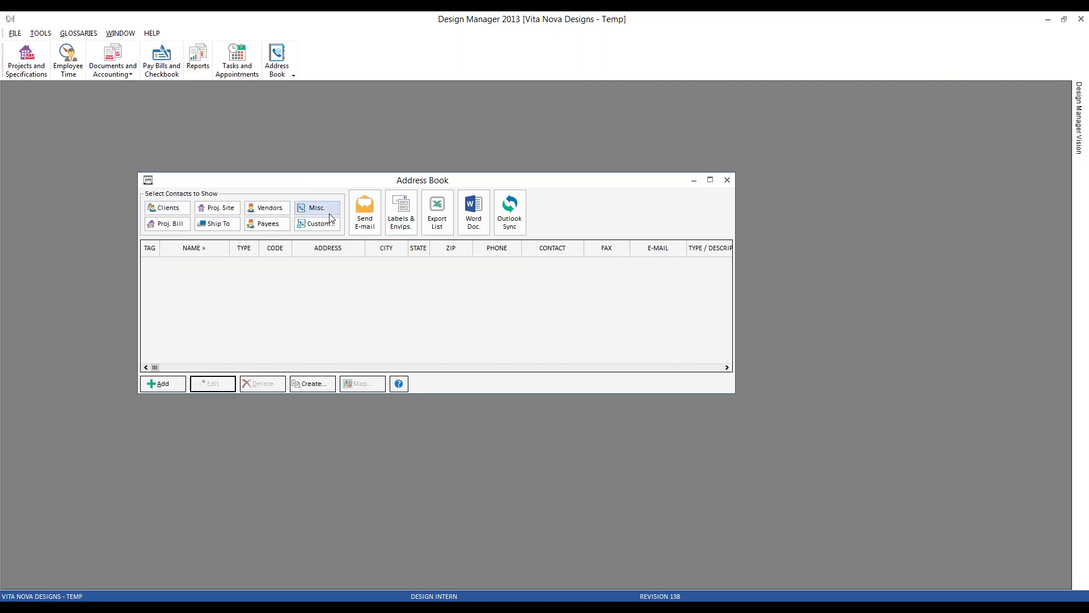
{"action": "left_click", "coordinate": [328, 213]}
{"action": "left_click", "coordinate": [176, 389]}
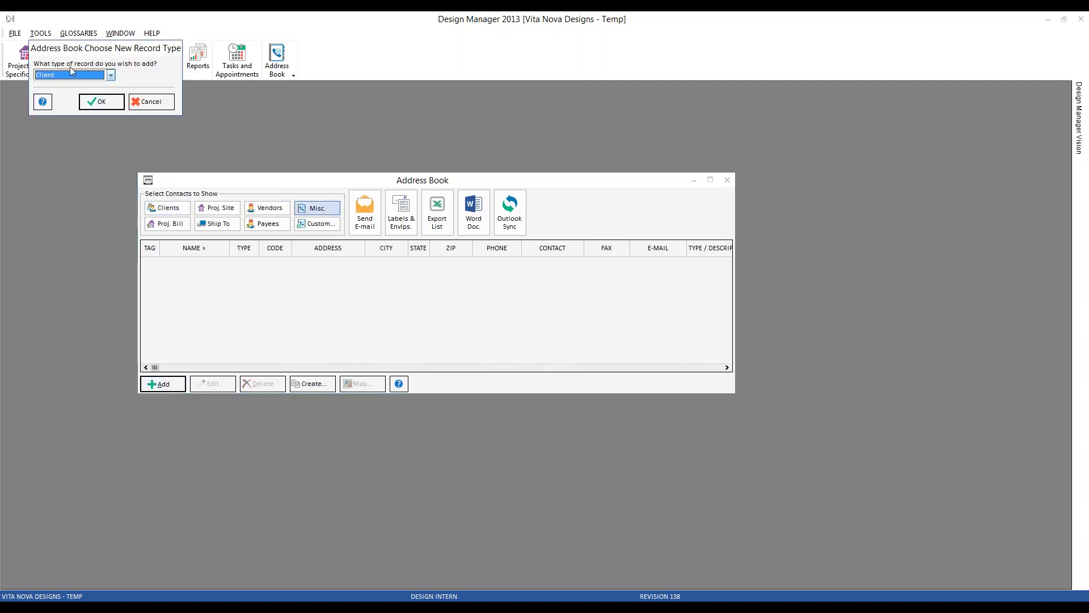
{"action": "left_click", "coordinate": [101, 102]}
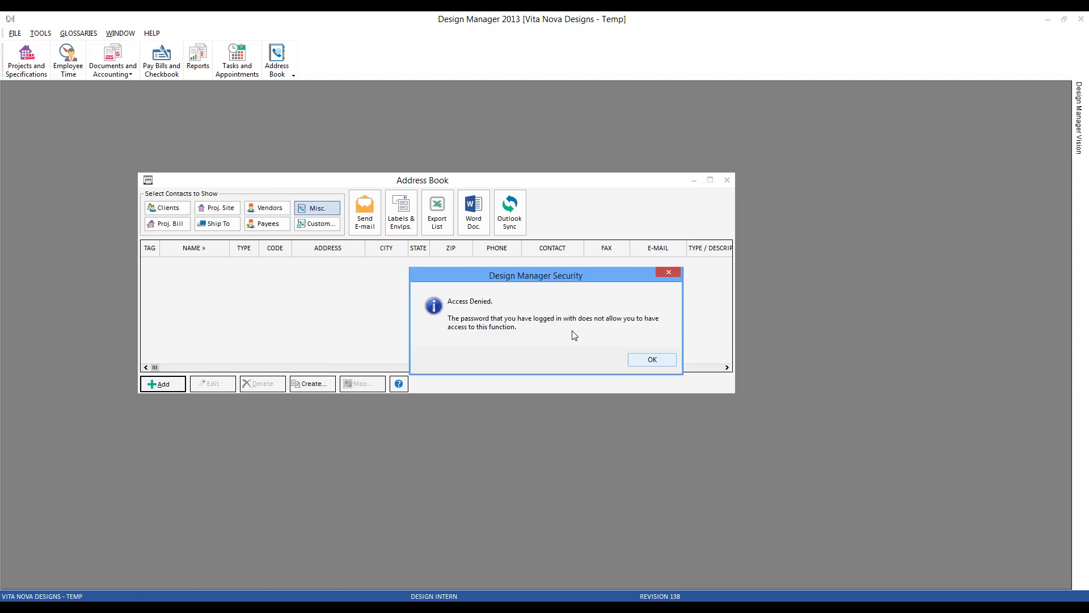
{"action": "left_click", "coordinate": [633, 357]}
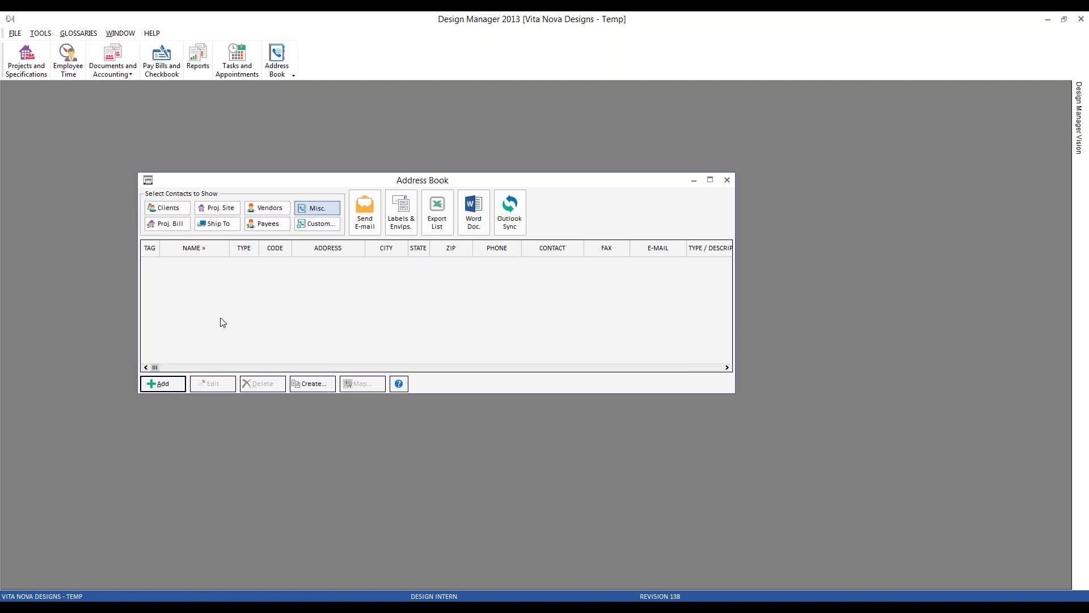
Step: Try to add a Miscellaneous record to the Address Book
{"action": "left_click", "coordinate": [169, 384]}
{"action": "left_click", "coordinate": [125, 90]}
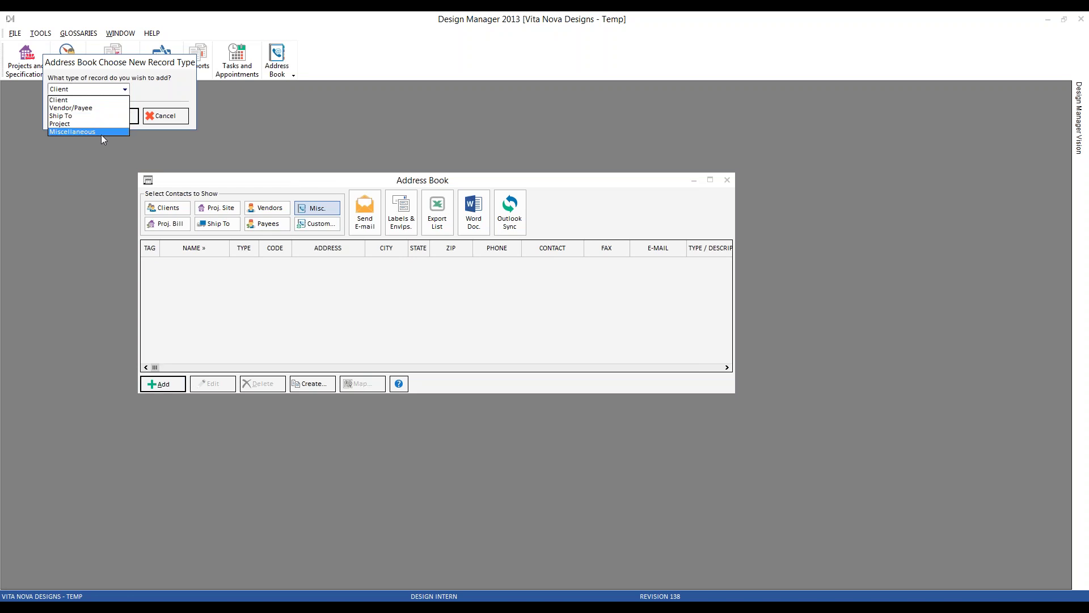
{"action": "left_click", "coordinate": [102, 132]}
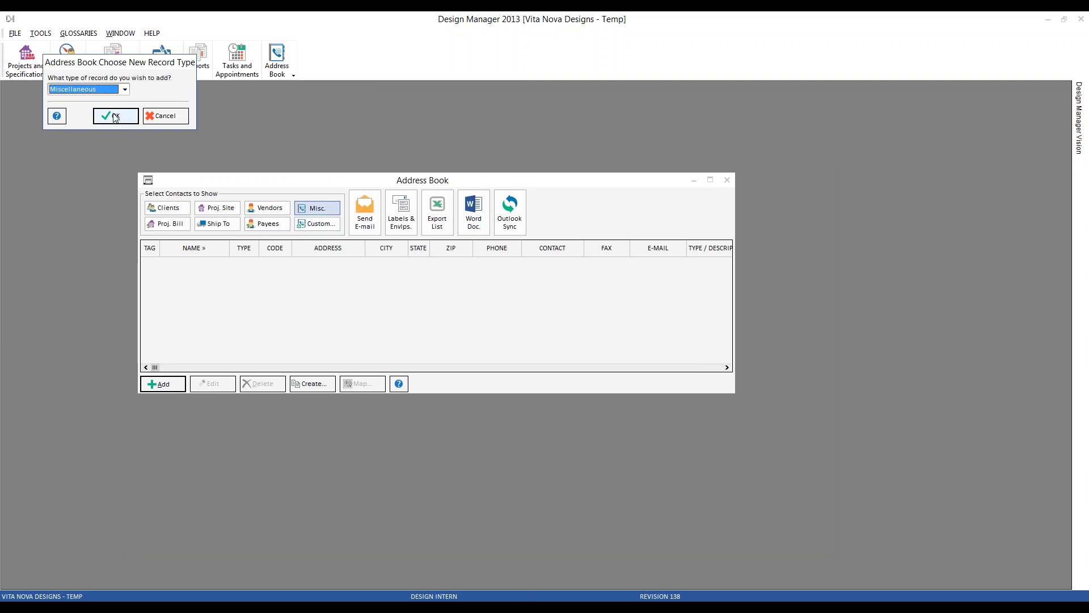
{"action": "left_click", "coordinate": [116, 118]}
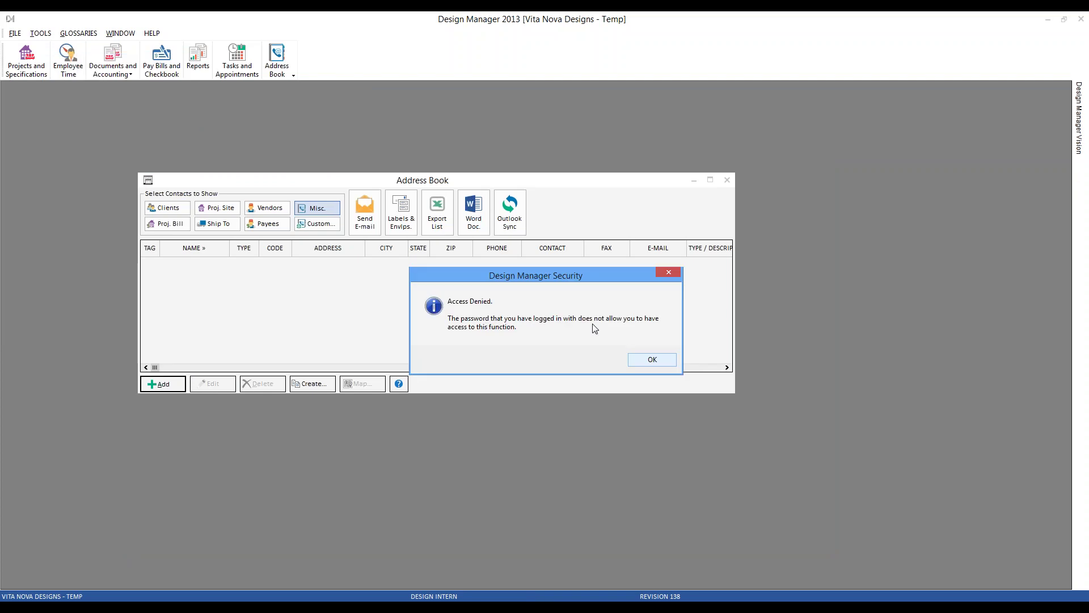
{"action": "left_click", "coordinate": [665, 363]}
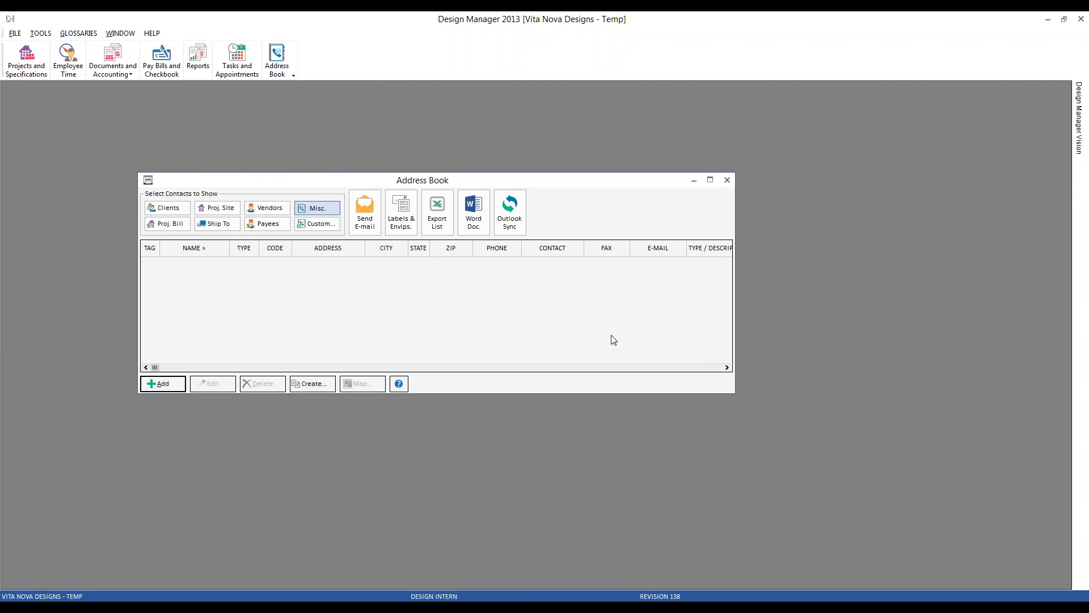
Step: Switch to the Admin session and examine the Design Intern's To Do List rights, including View Tasks/App. of Others
{"action": "mouse_move", "coordinate": [325, 606]}
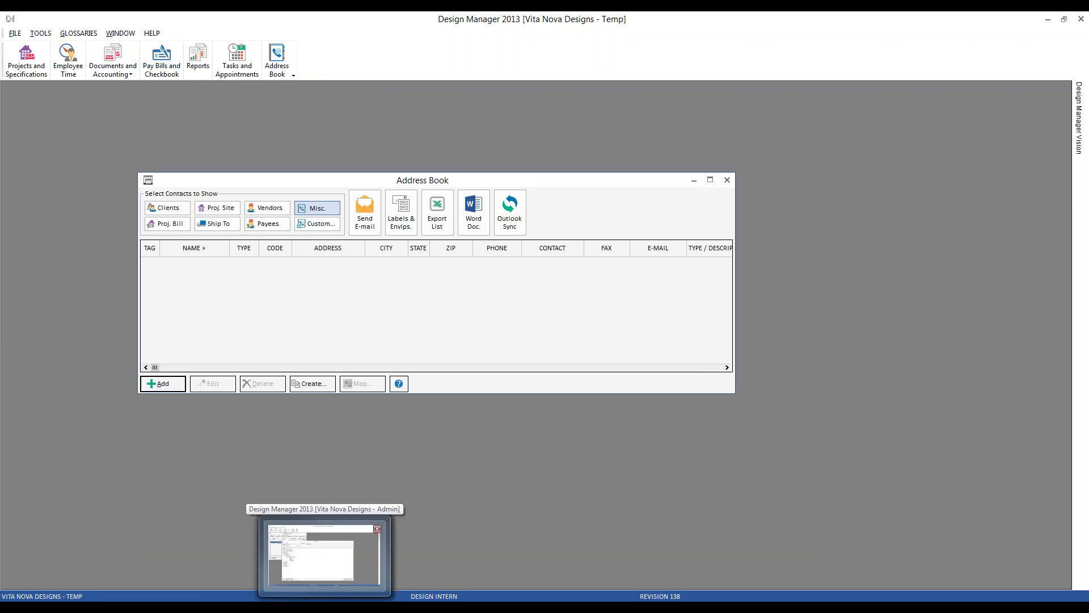
{"action": "left_click", "coordinate": [324, 553]}
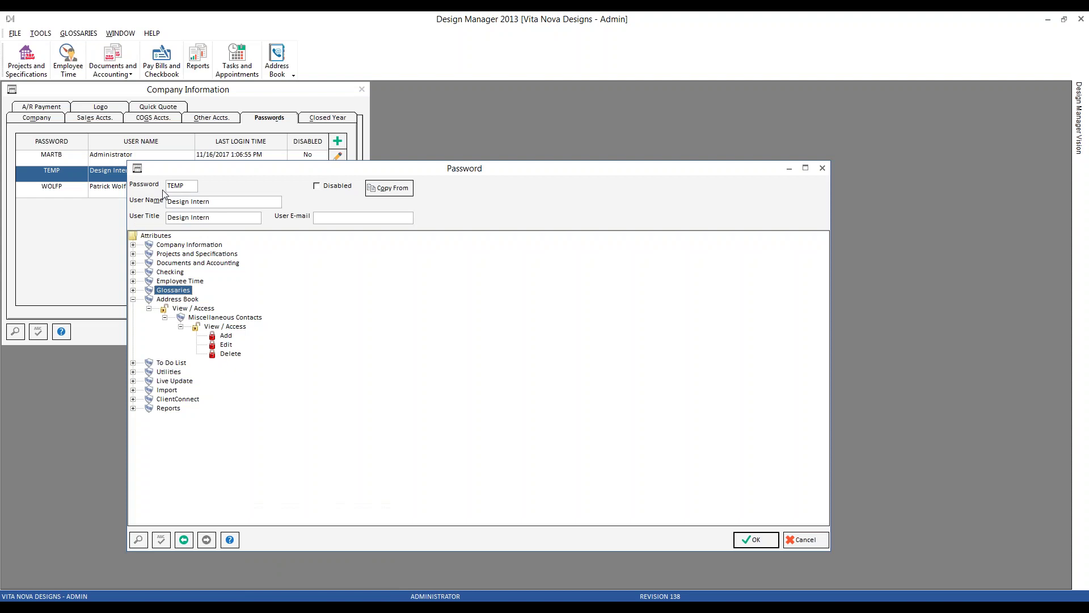
{"action": "left_click", "coordinate": [133, 299]}
{"action": "left_click", "coordinate": [133, 308]}
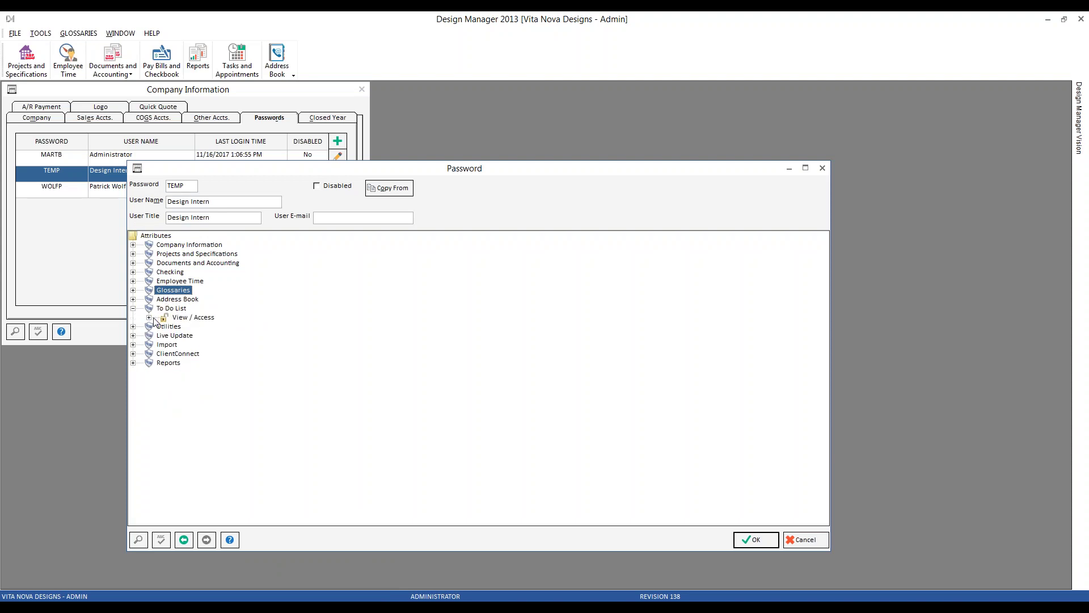
{"action": "left_click", "coordinate": [149, 317]}
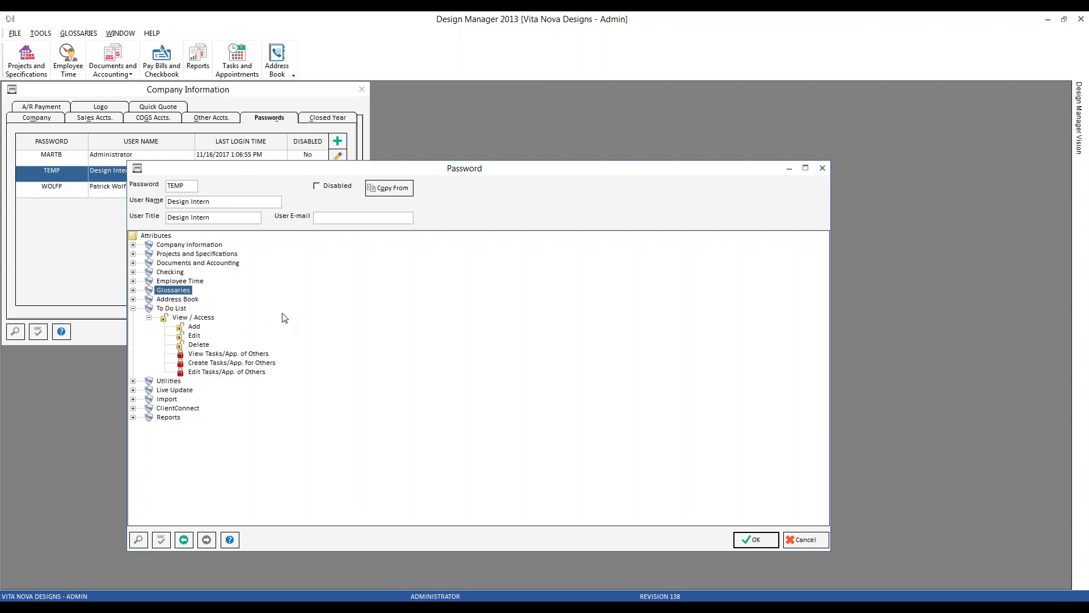
{"action": "left_click", "coordinate": [205, 319]}
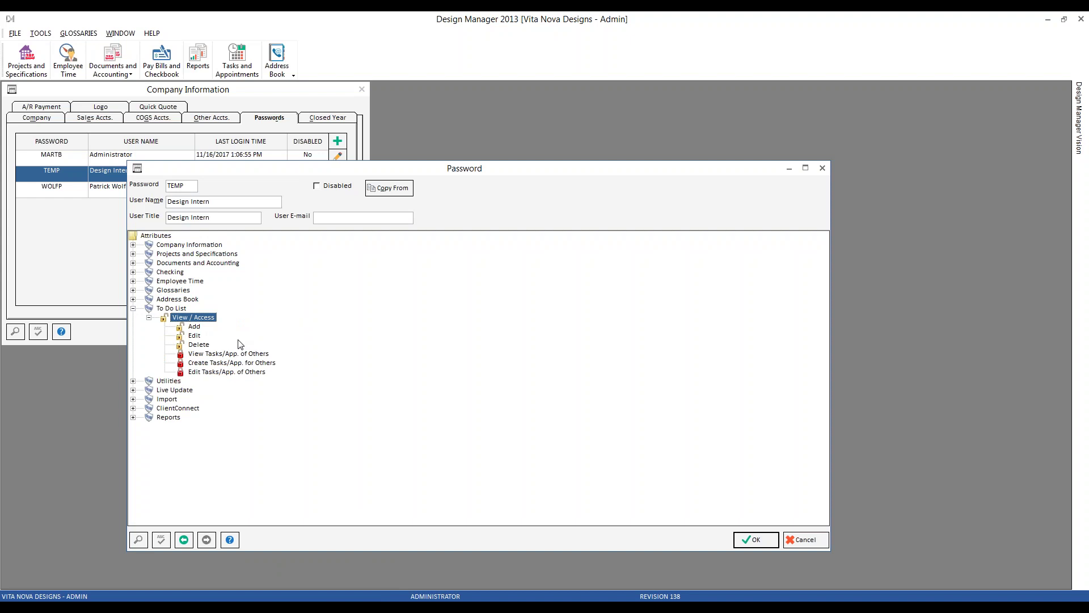
{"action": "left_click", "coordinate": [199, 328]}
{"action": "left_click", "coordinate": [200, 345]}
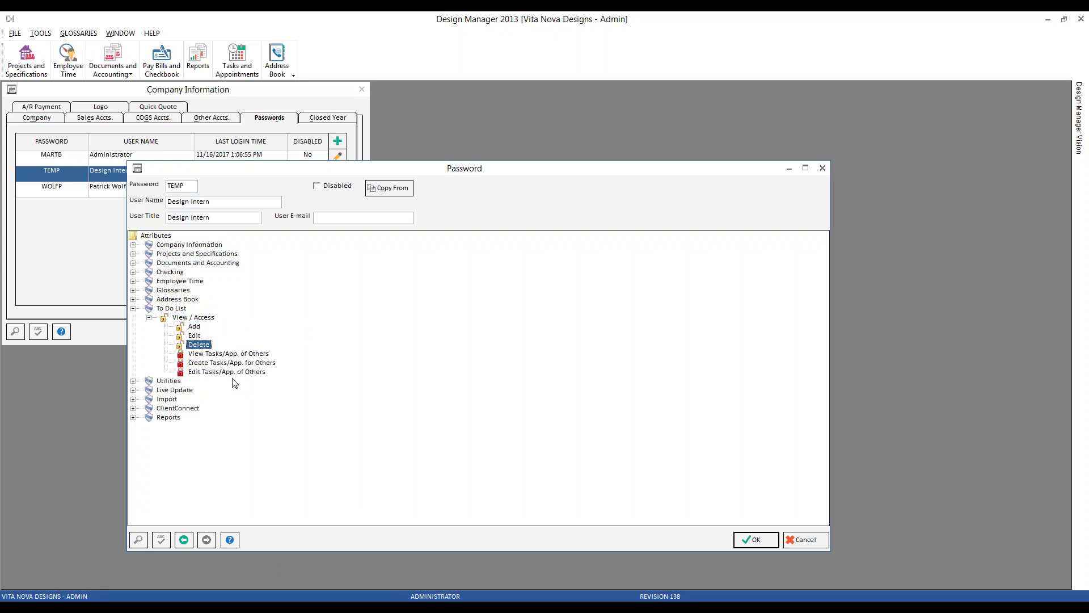
{"action": "left_click", "coordinate": [233, 354]}
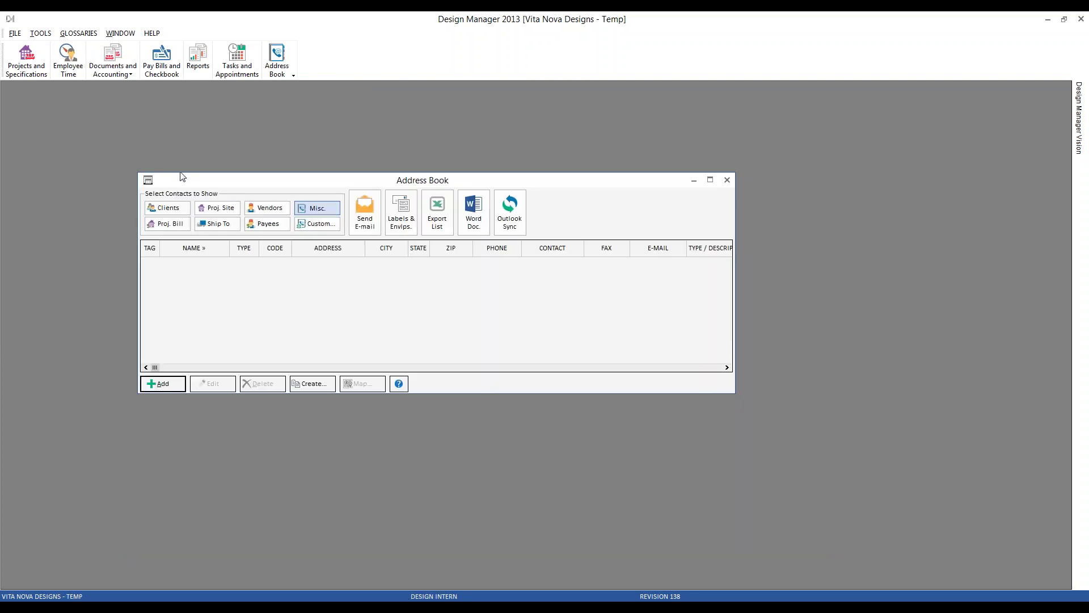
Step: In the intern's session, close the Address Book and open the To Do List Tasks and Appointments window
{"action": "left_click", "coordinate": [146, 180]}
{"action": "left_click", "coordinate": [170, 284]}
{"action": "left_click", "coordinate": [237, 57]}
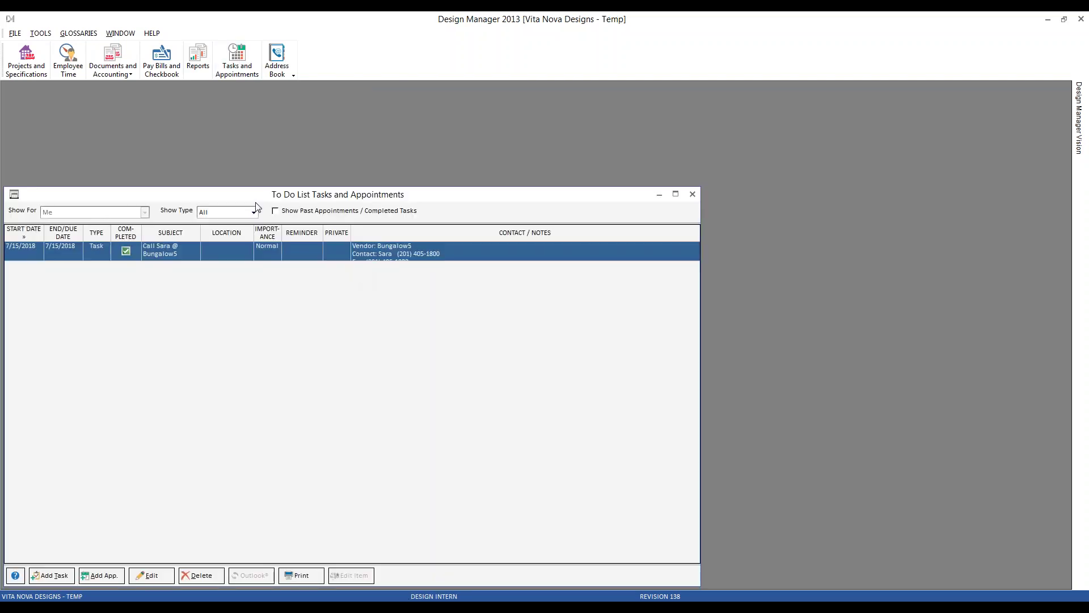
{"action": "left_click_drag", "start_coordinate": [259, 199], "coordinate": [317, 180]}
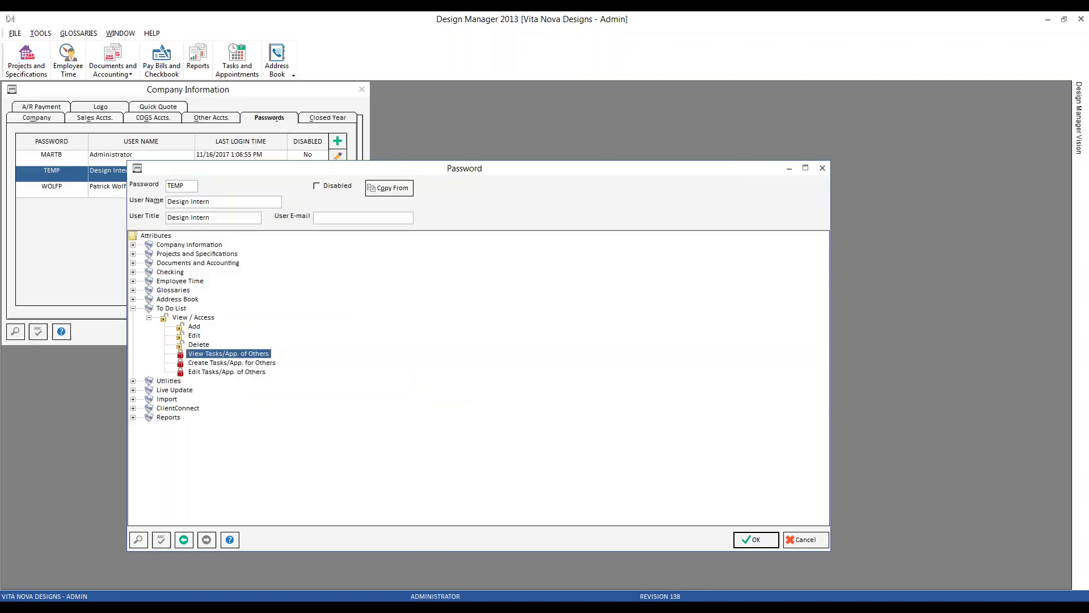
Step: Check the Create Tasks/App. for Others right against a new appointment form in the intern's session, and cancel the form
{"action": "left_click", "coordinate": [238, 364]}
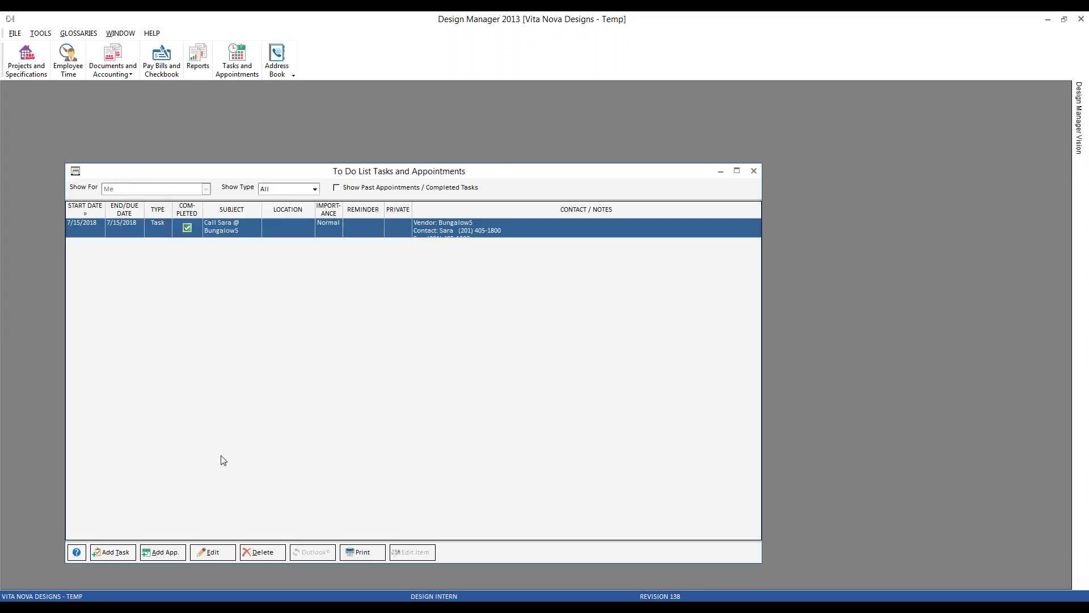
{"action": "left_click", "coordinate": [157, 553]}
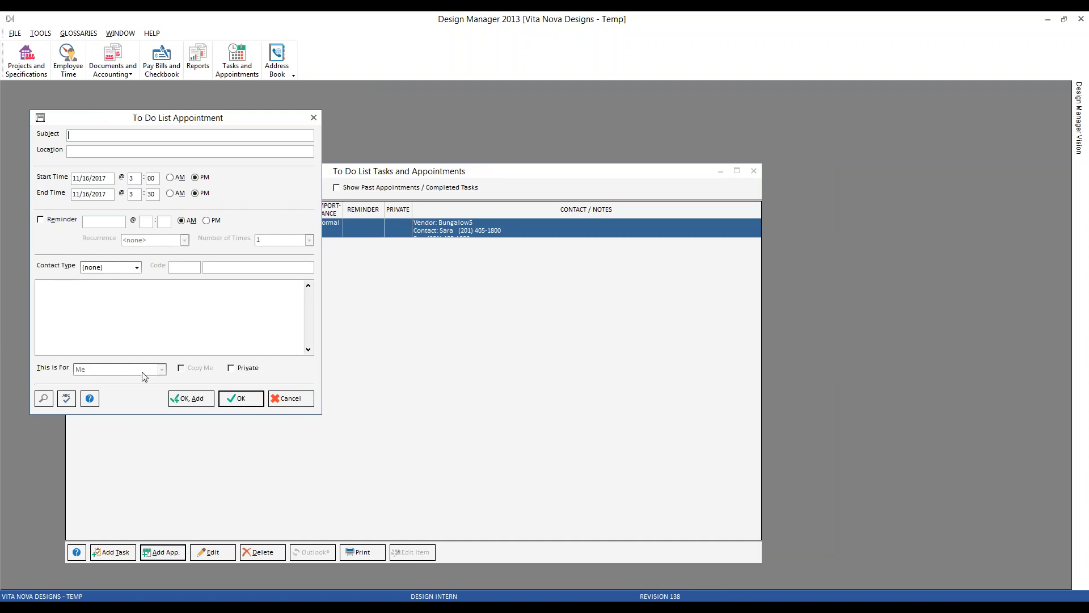
{"action": "left_click", "coordinate": [306, 404]}
Step: Return to the Admin session and review the View and Edit Tasks/App. of Others rights for the Design Intern
{"action": "key", "text": "alt+Tab"}
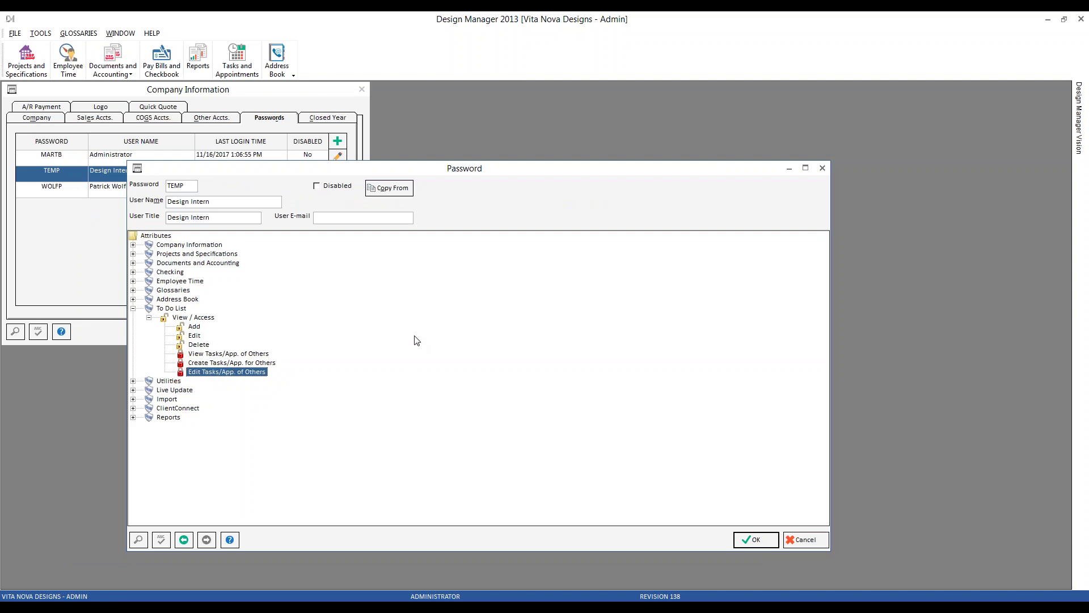
{"action": "left_click", "coordinate": [243, 355]}
{"action": "left_click", "coordinate": [235, 373]}
Step: Go to the Senior Designer's password record and expand its To Do List rights to review View Tasks/App. of Others
{"action": "left_click", "coordinate": [184, 540]}
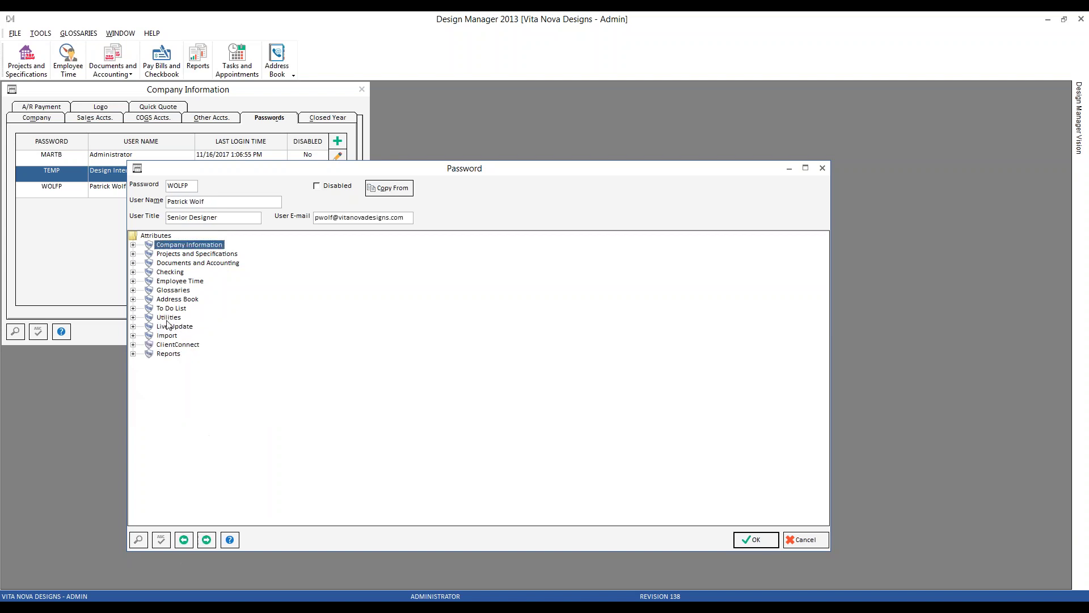
{"action": "left_click", "coordinate": [133, 308]}
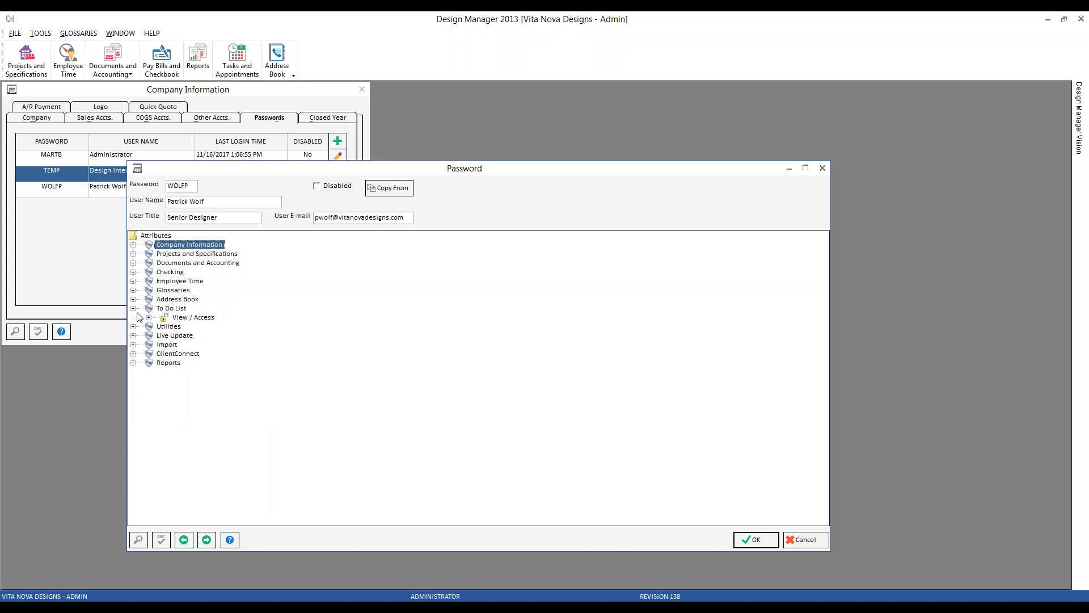
{"action": "left_click", "coordinate": [148, 318]}
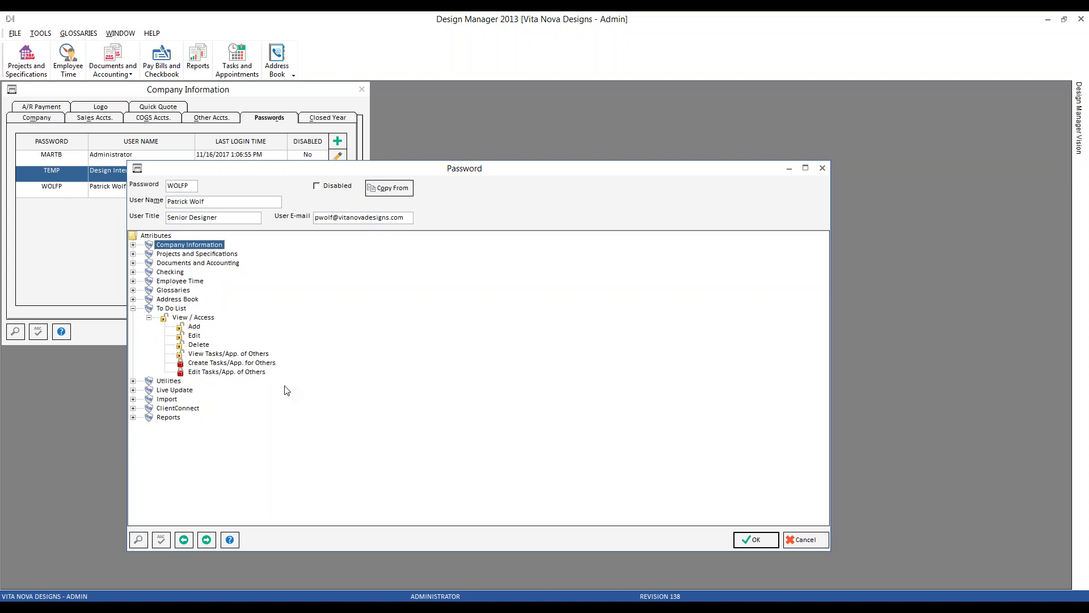
{"action": "left_click", "coordinate": [253, 355]}
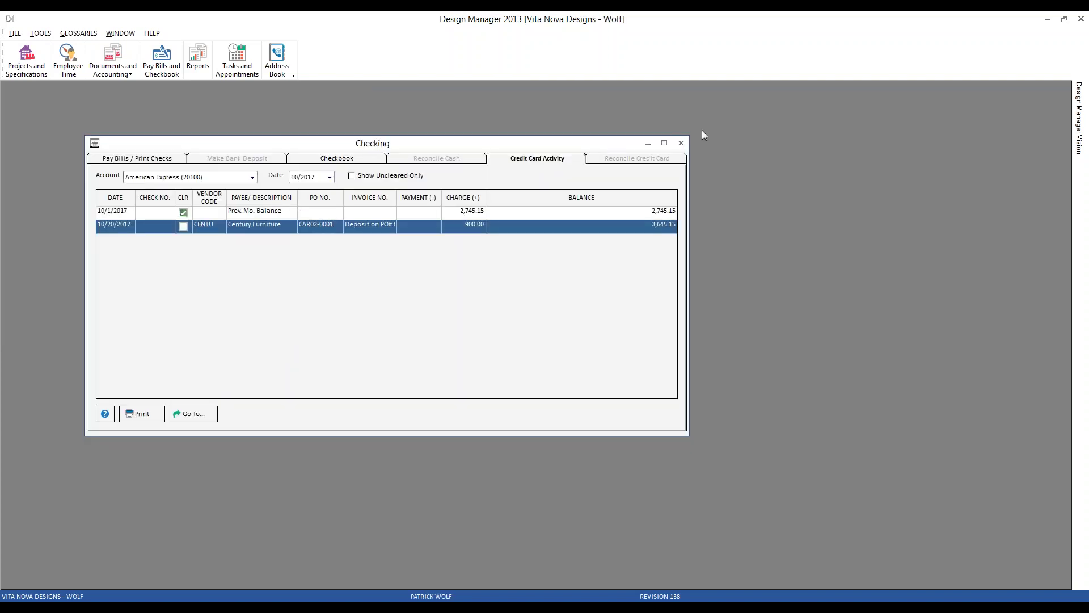
Step: In the Senior Designer's session, close the Checking window, open Tasks and Appointments, and show the Design Intern's tasks
{"action": "left_click", "coordinate": [682, 143]}
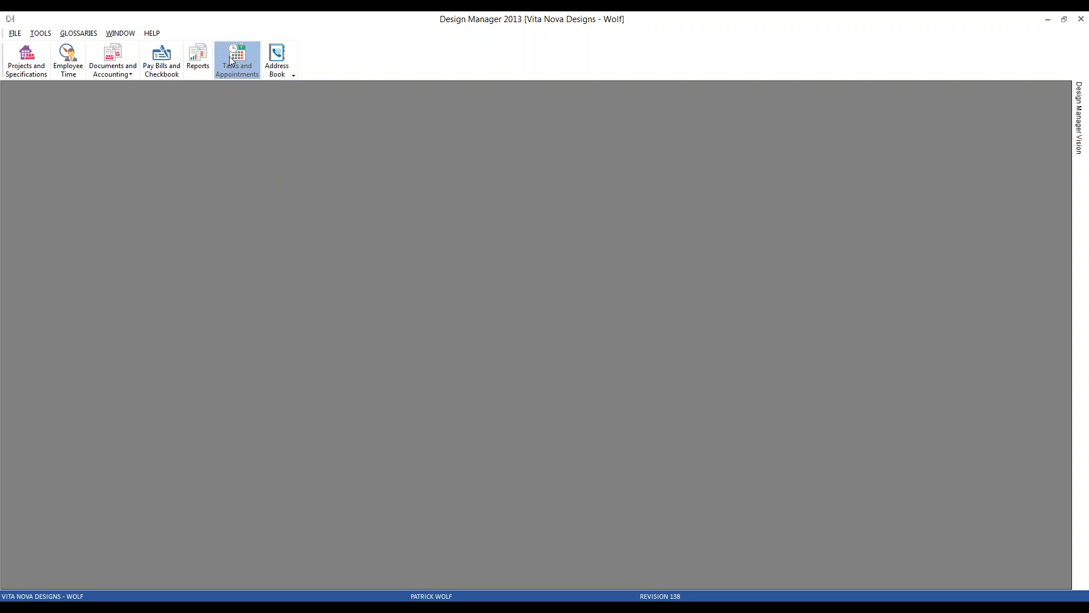
{"action": "left_click", "coordinate": [225, 77]}
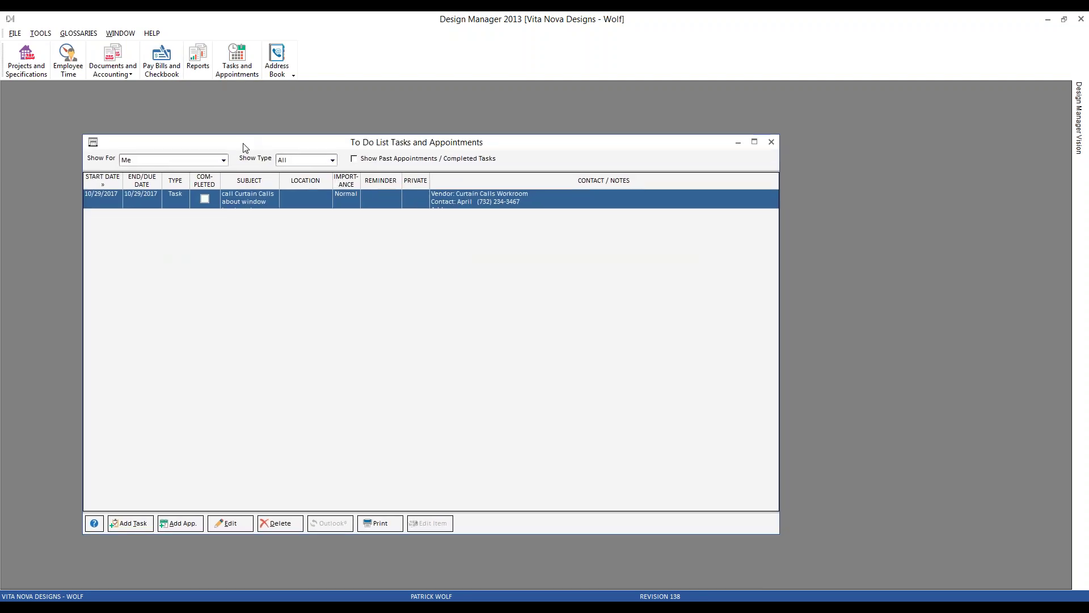
{"action": "left_click", "coordinate": [147, 159]}
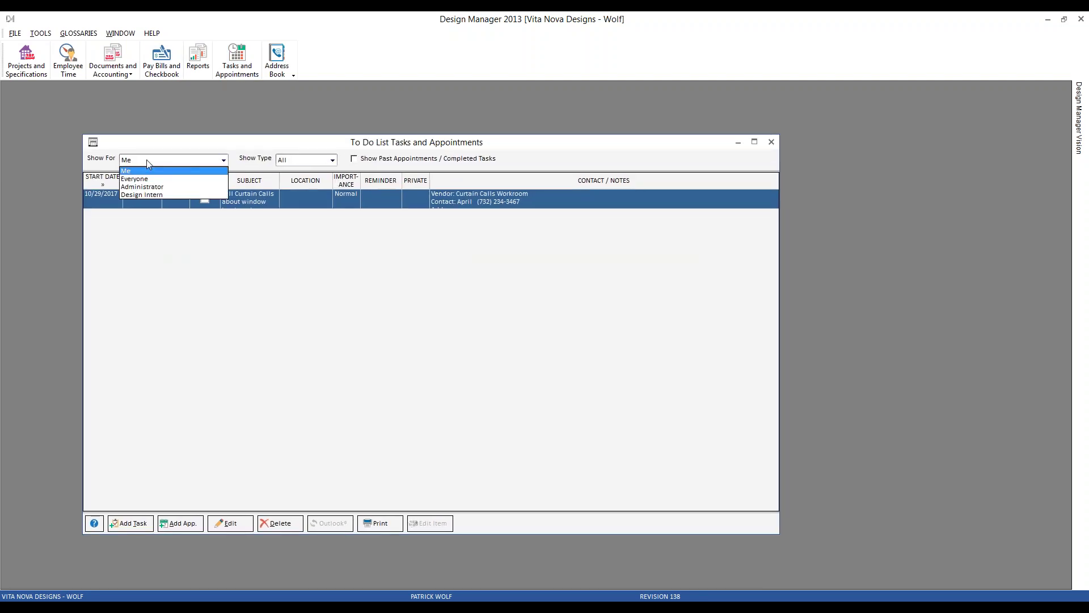
{"action": "left_click", "coordinate": [143, 195]}
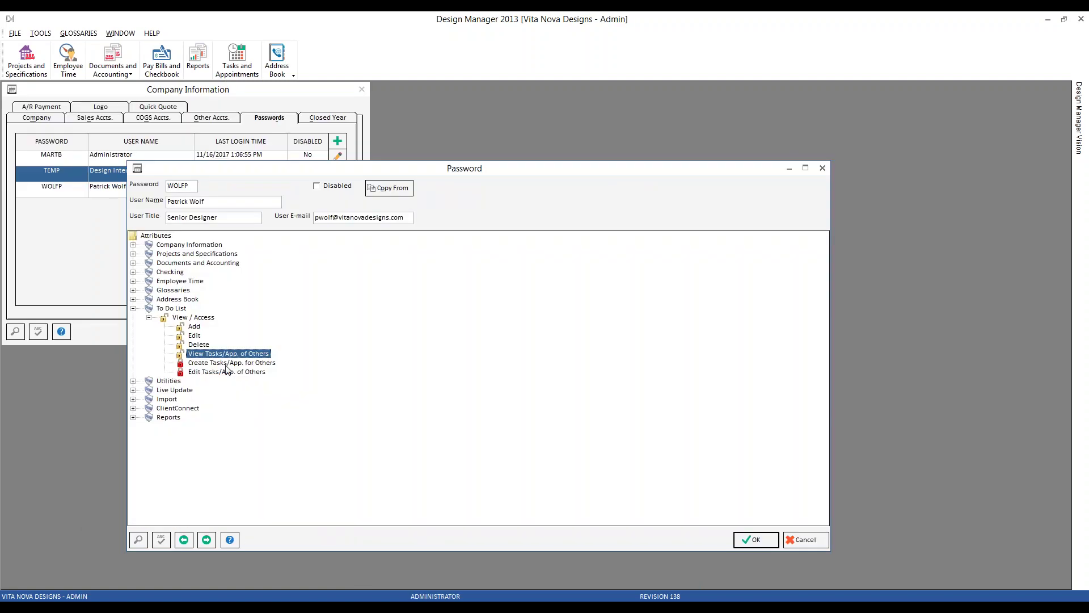
Step: Review the Senior Designer's Create and Edit Tasks/App. of Others rights, and try editing the intern's task in the Senior Designer's session
{"action": "left_click", "coordinate": [226, 365]}
{"action": "left_click", "coordinate": [229, 373]}
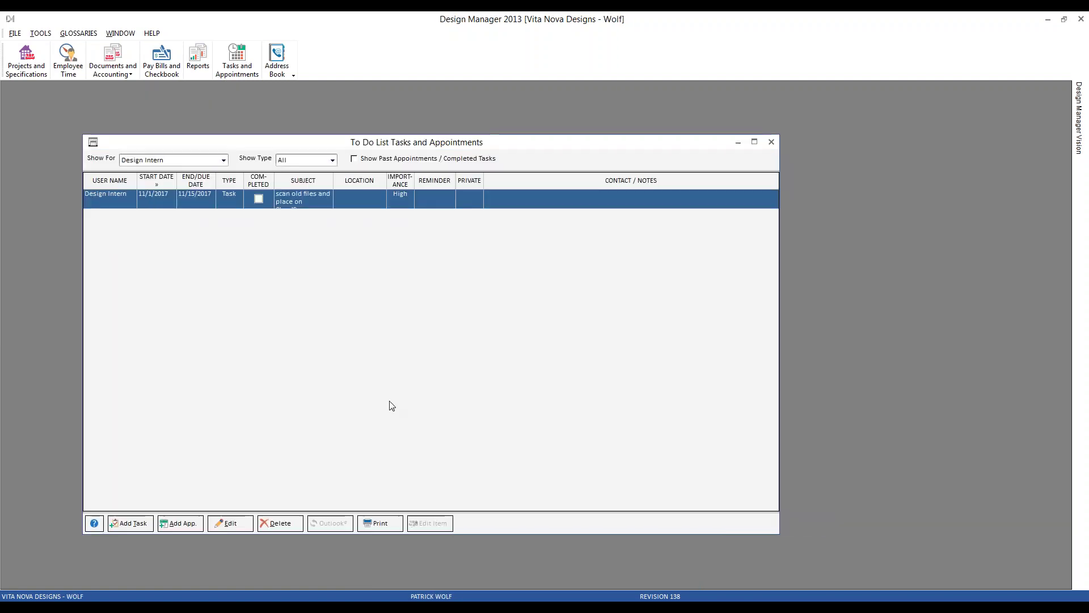
{"action": "left_click", "coordinate": [237, 523]}
{"action": "left_click", "coordinate": [644, 360]}
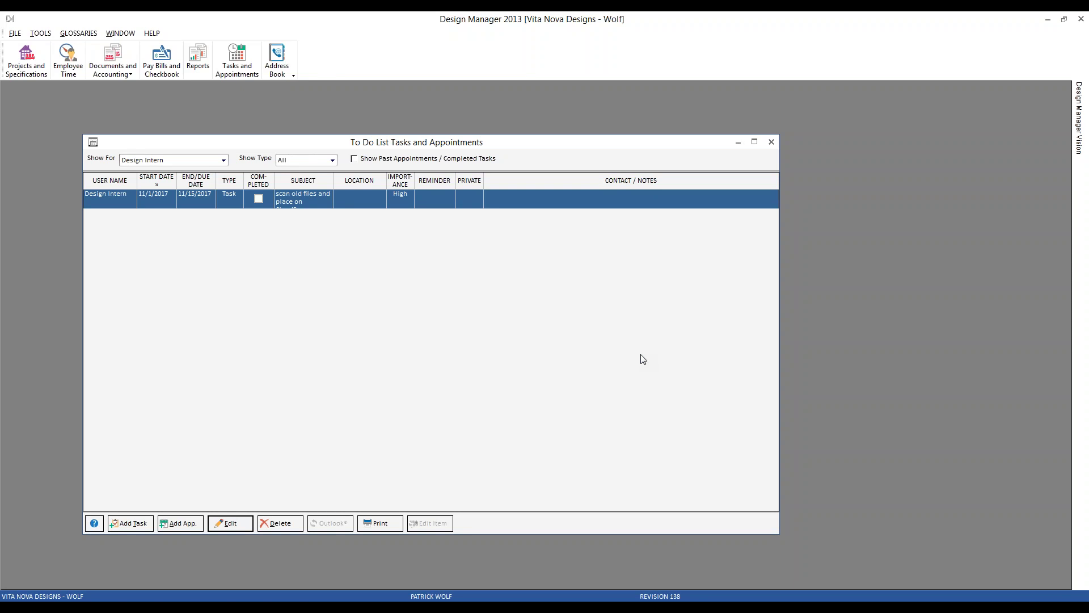
Step: Review the Import access right in the Senior Designer's password record, and try opening Import in the Senior Designer's session
{"action": "left_click", "coordinate": [321, 607]}
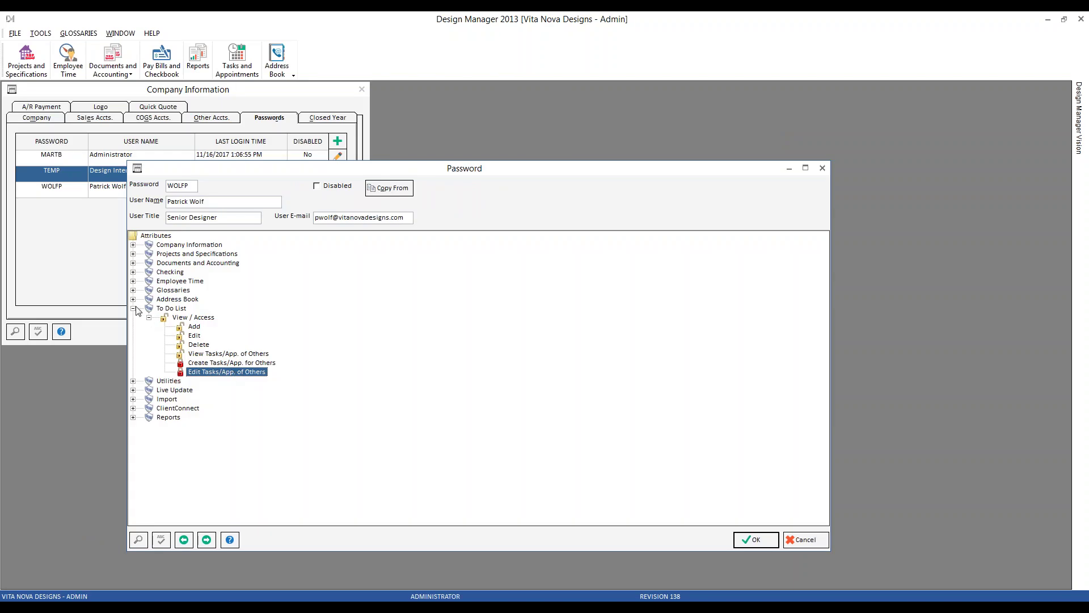
{"action": "left_click", "coordinate": [134, 308]}
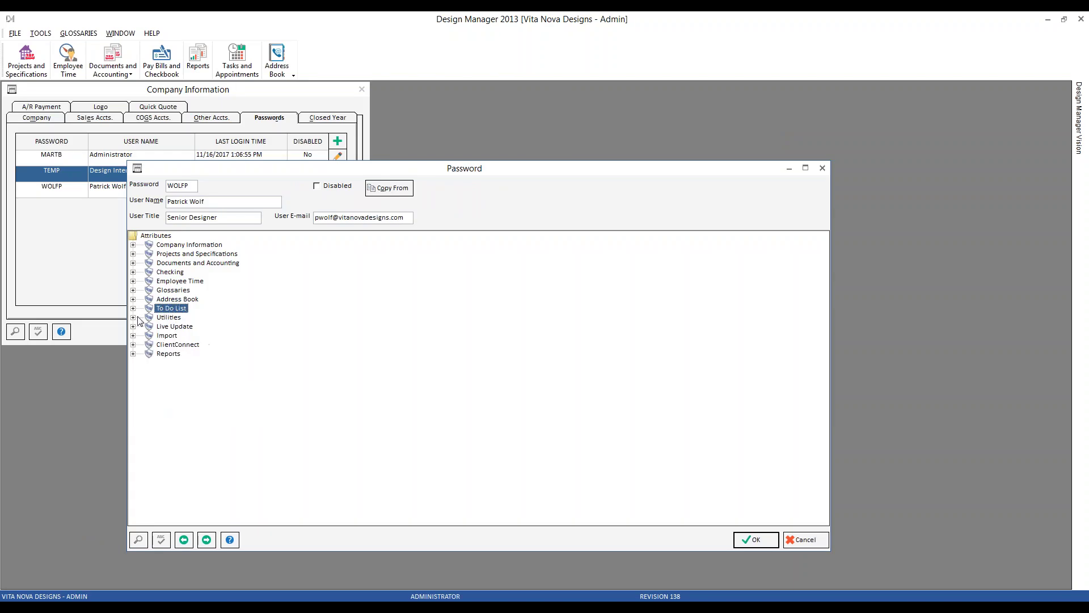
{"action": "left_click", "coordinate": [134, 335]}
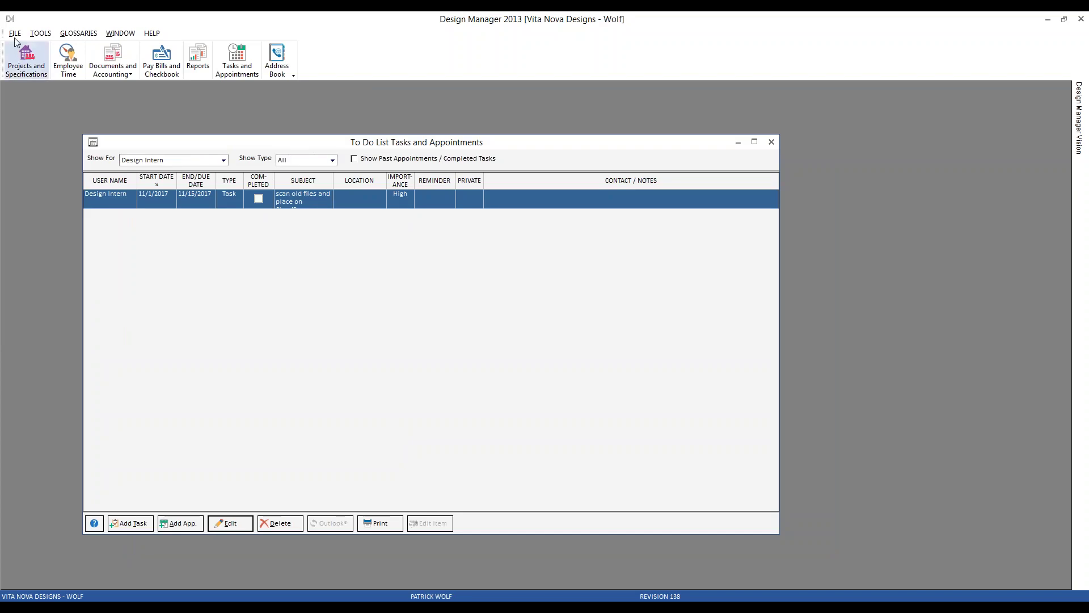
{"action": "left_click", "coordinate": [15, 34]}
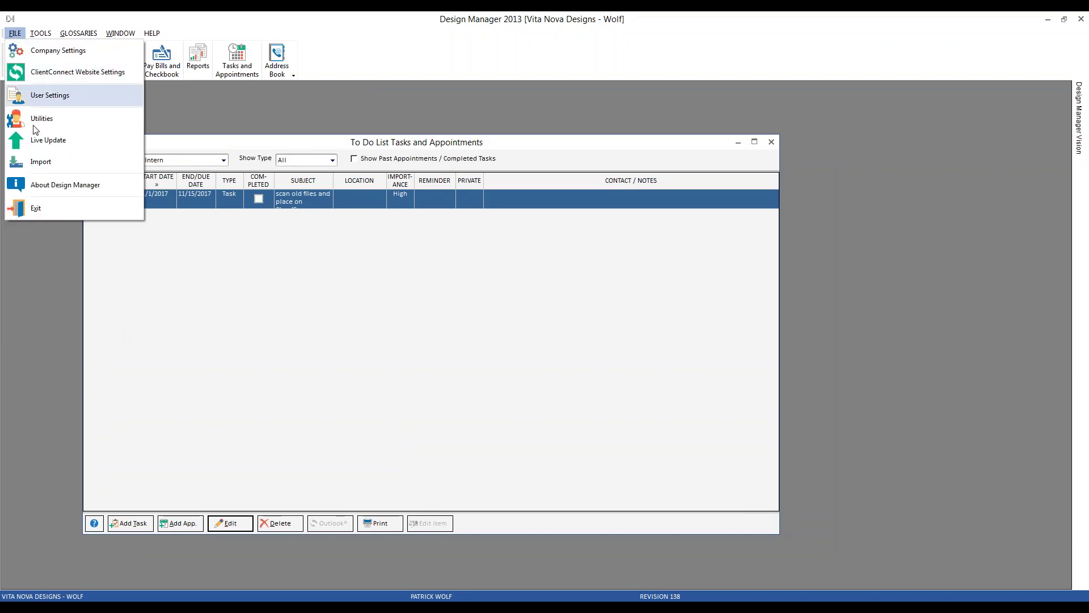
{"action": "left_click", "coordinate": [40, 162]}
{"action": "left_click", "coordinate": [653, 361]}
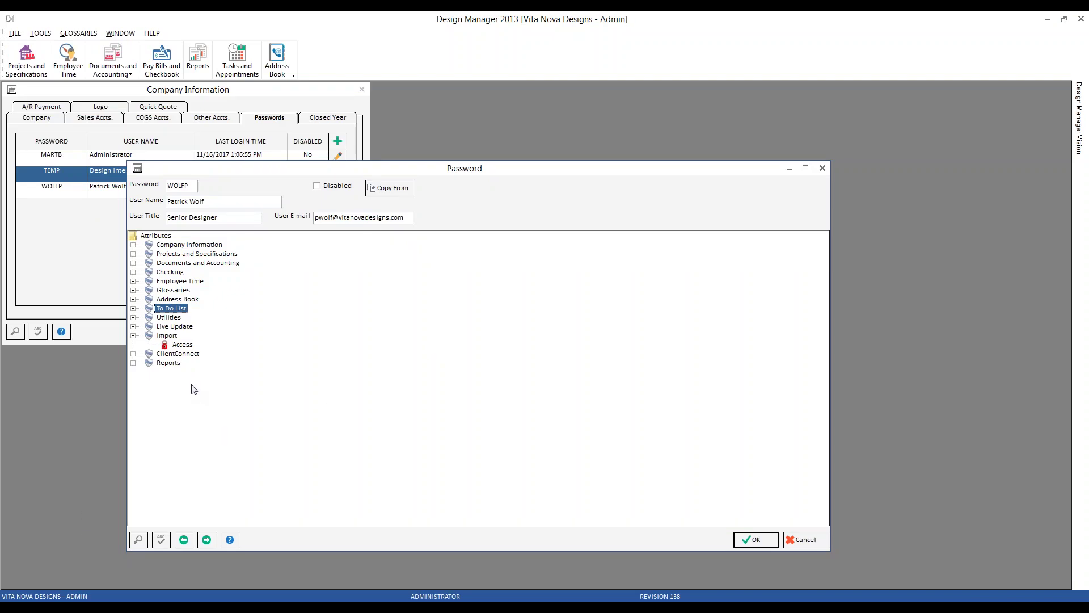
Step: Expand the Senior Designer's ClientConnect rights and look up the ClientConnect Website Settings command in the Senior Designer's session
{"action": "left_click", "coordinate": [132, 353]}
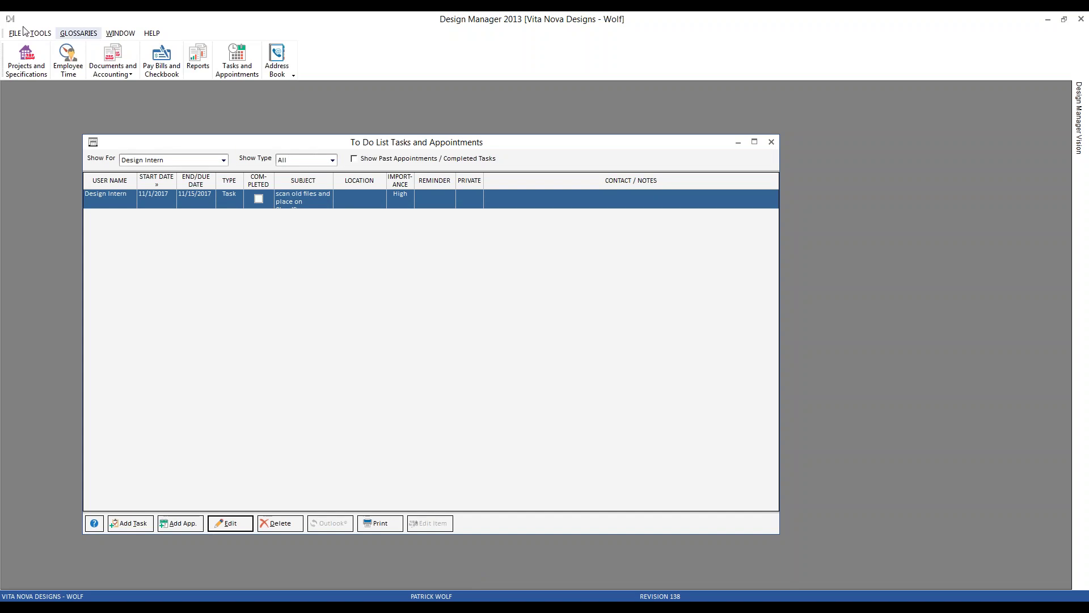
{"action": "left_click", "coordinate": [15, 33]}
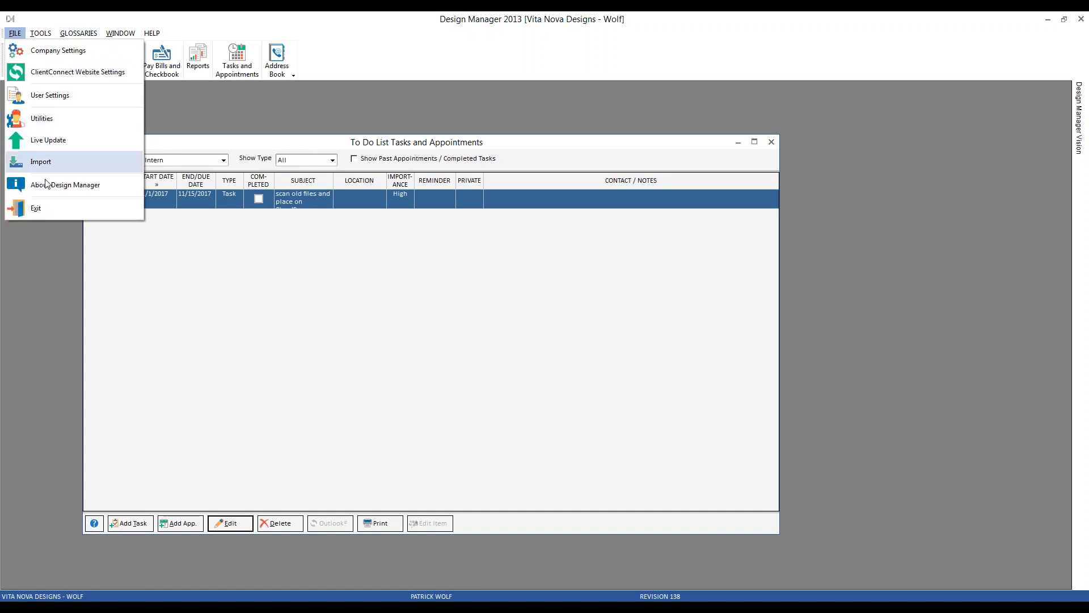
{"action": "left_click", "coordinate": [261, 111]}
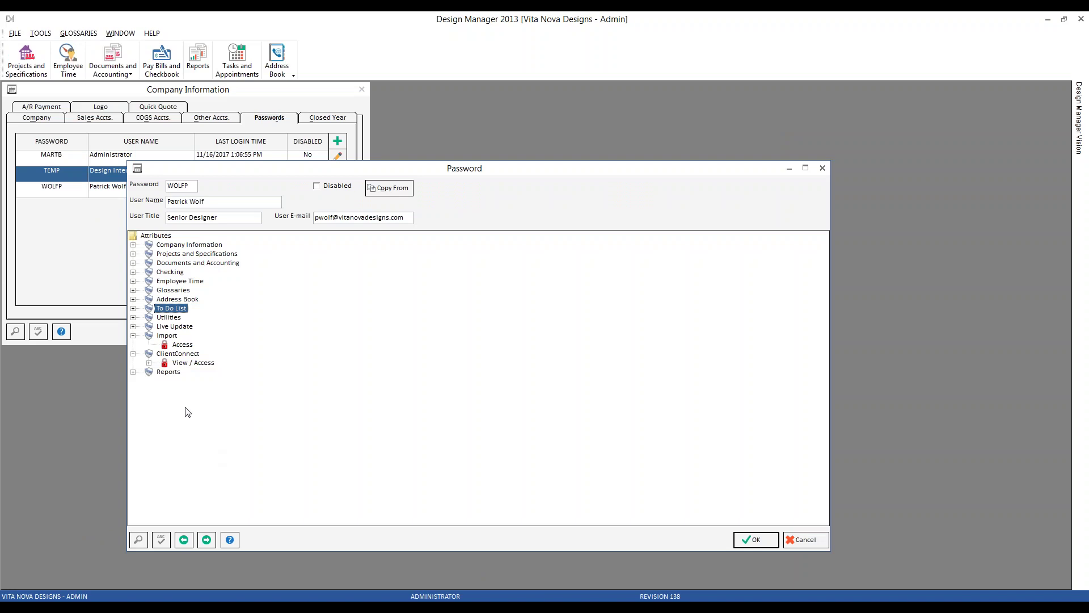
Step: Review Reports View / Access in the Senior Designer's password record, and compare it with the same right in the Design Intern's record
{"action": "left_click", "coordinate": [133, 335]}
{"action": "left_click", "coordinate": [133, 345]}
{"action": "left_click", "coordinate": [132, 354]}
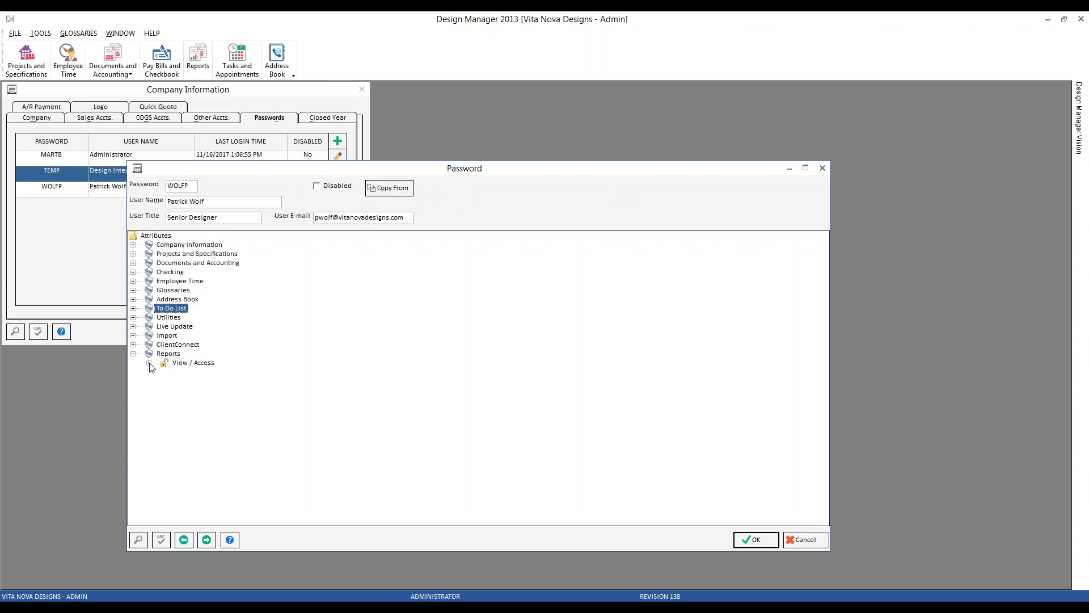
{"action": "left_click", "coordinate": [754, 540]}
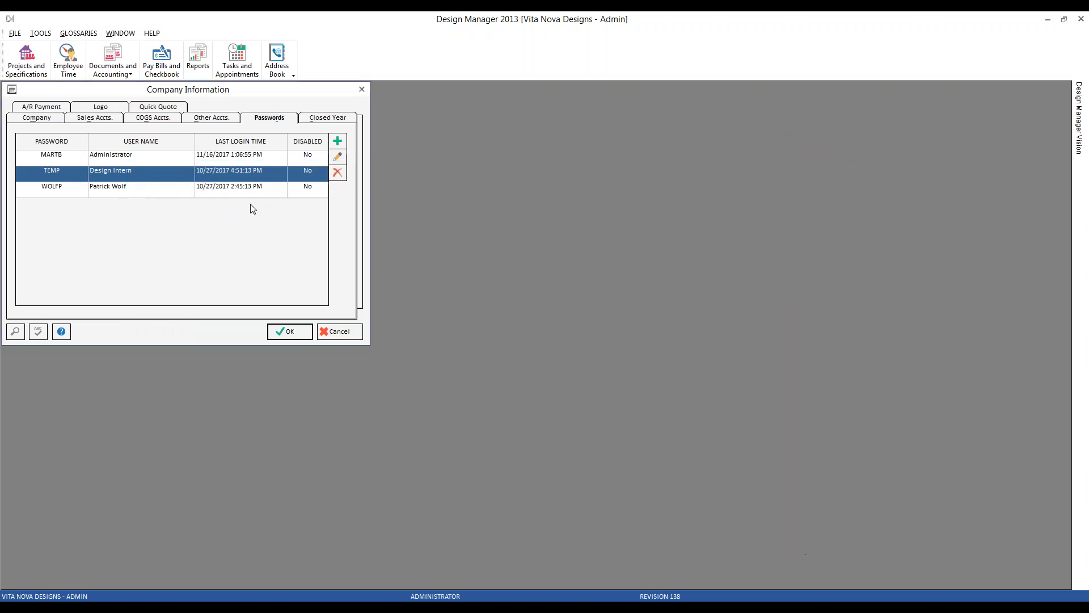
{"action": "double_click", "coordinate": [105, 172]}
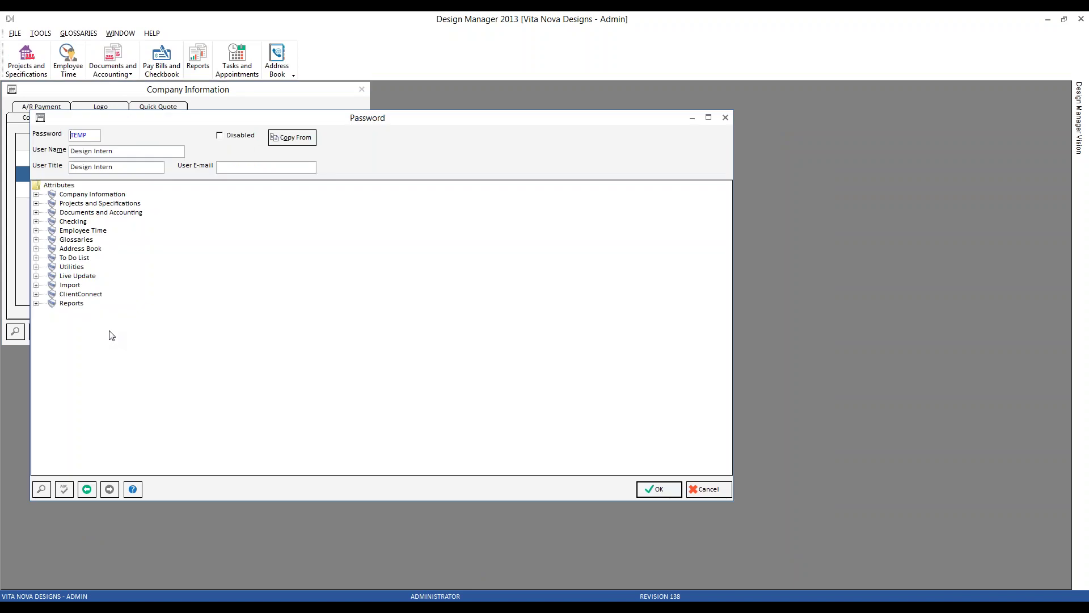
{"action": "left_click", "coordinate": [35, 303]}
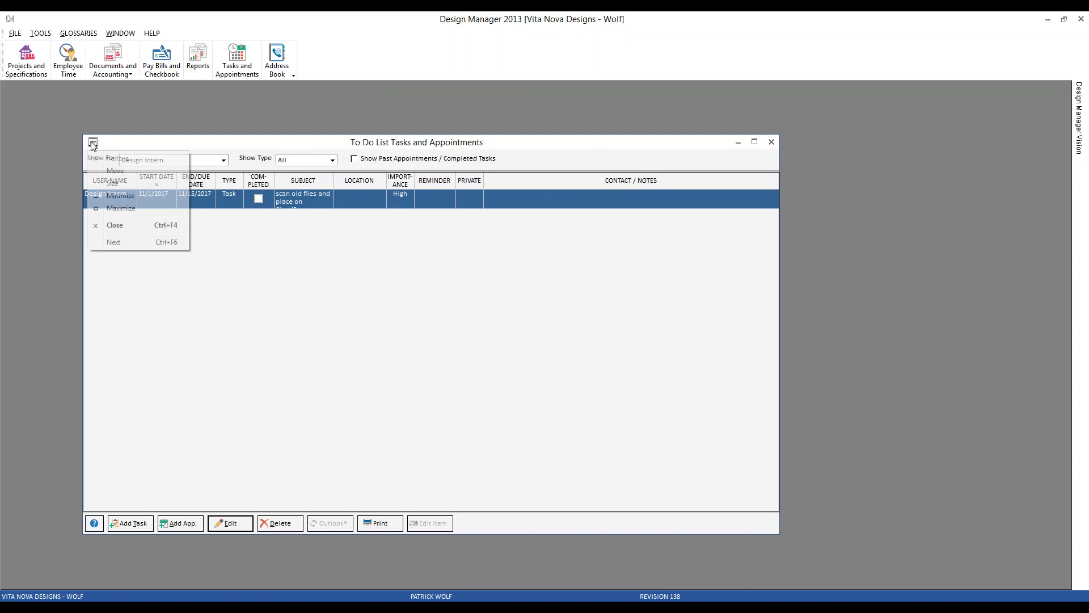
Step: In the Senior Designer's session, replace the To Do List with Reports, preview the Project Management Budget report, and close Reports
{"action": "double_click", "coordinate": [94, 142]}
{"action": "left_click", "coordinate": [198, 59]}
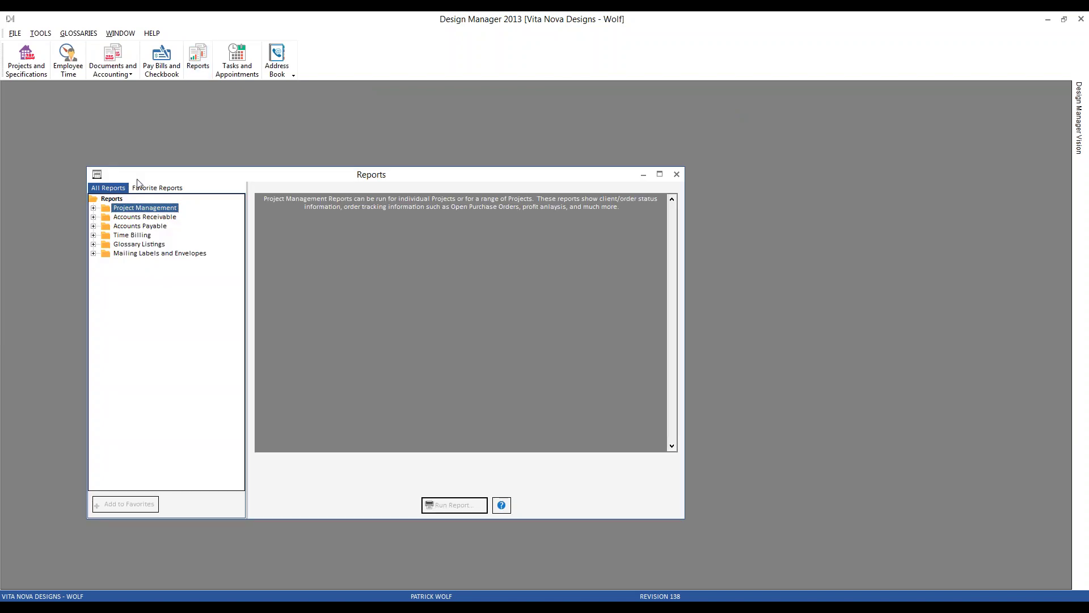
{"action": "left_click", "coordinate": [94, 207]}
{"action": "left_click", "coordinate": [137, 234]}
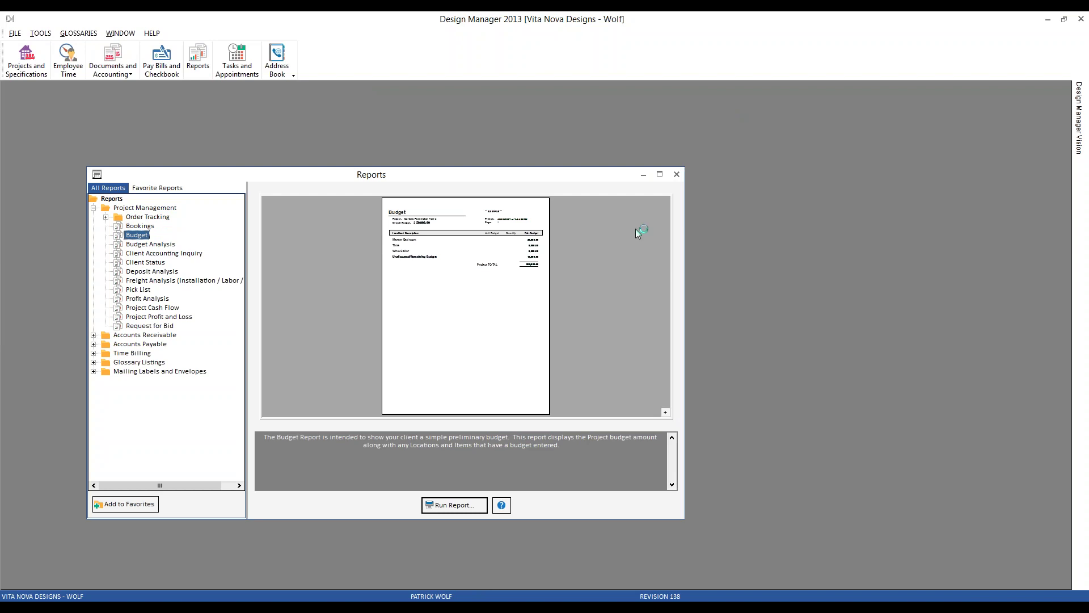
{"action": "left_click", "coordinate": [676, 174]}
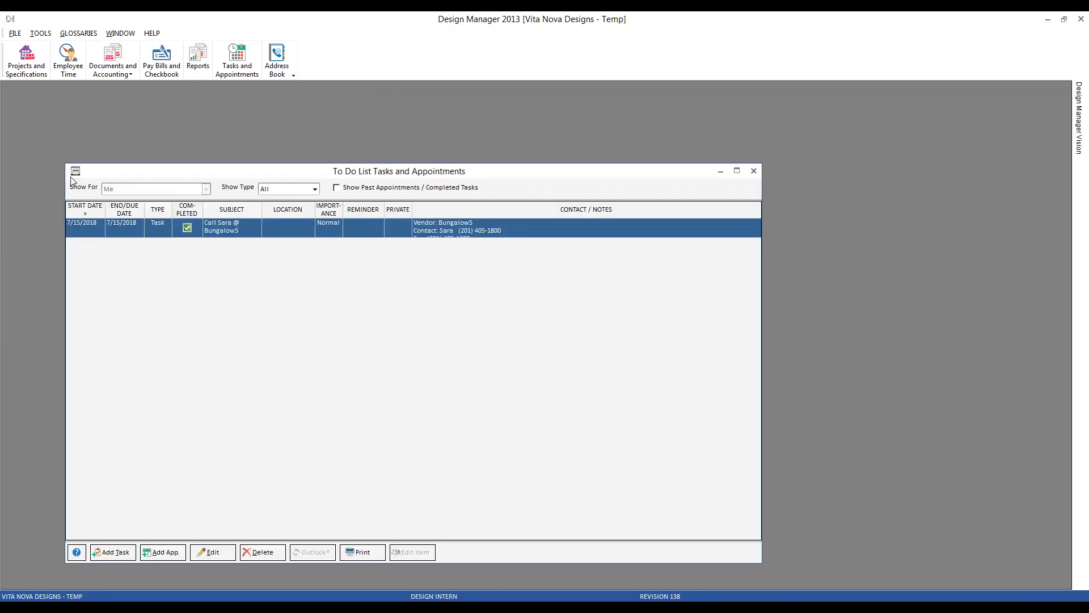
Step: In the intern's session, close the To Do List window and try to open Reports
{"action": "double_click", "coordinate": [73, 174]}
{"action": "left_click", "coordinate": [204, 54]}
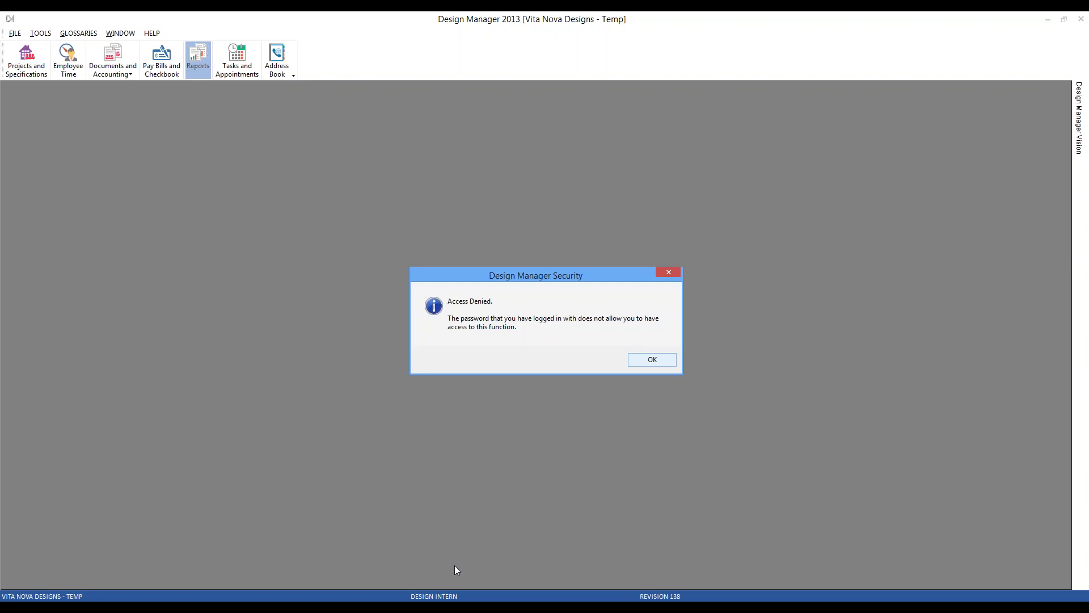
{"action": "left_click", "coordinate": [665, 363]}
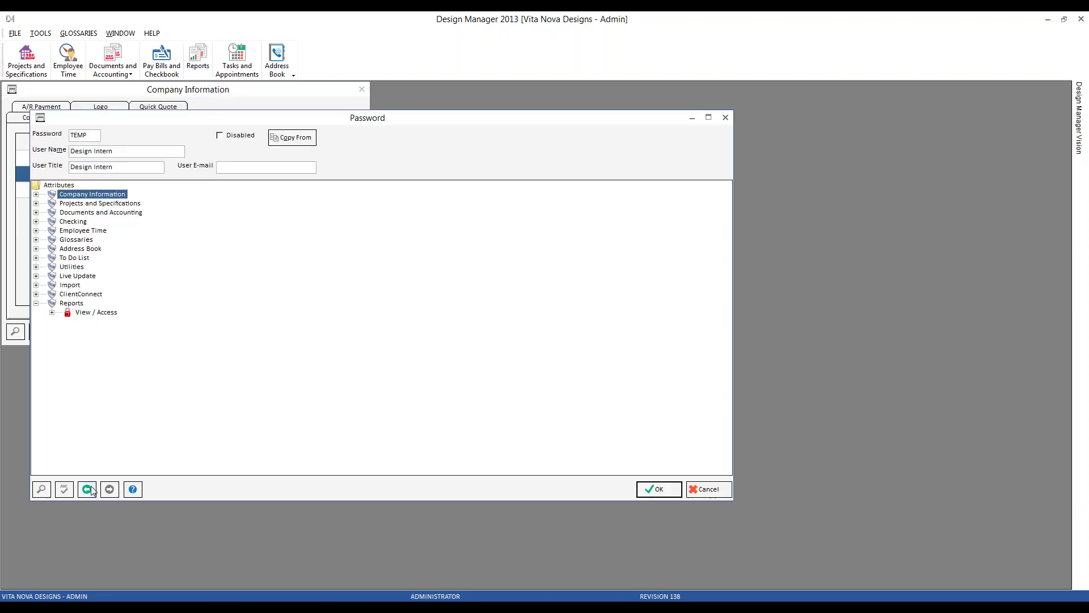
Step: In the Senior Designer's password record, expand the Reports rights to review General Ledger, Accounts Receivable and its Sales Tax report
{"action": "left_click", "coordinate": [36, 304]}
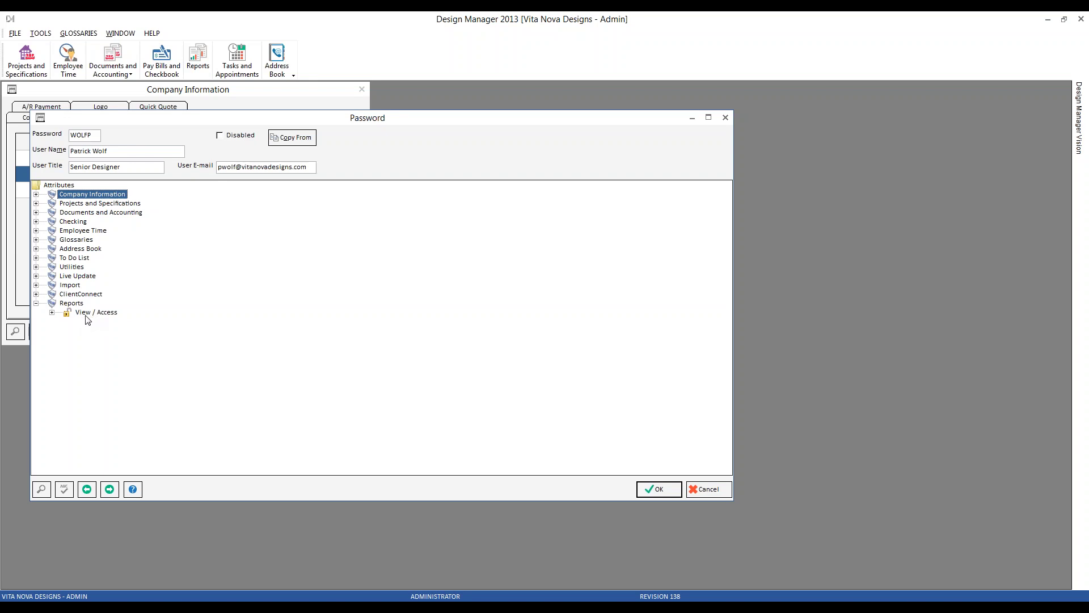
{"action": "left_click", "coordinate": [52, 313]}
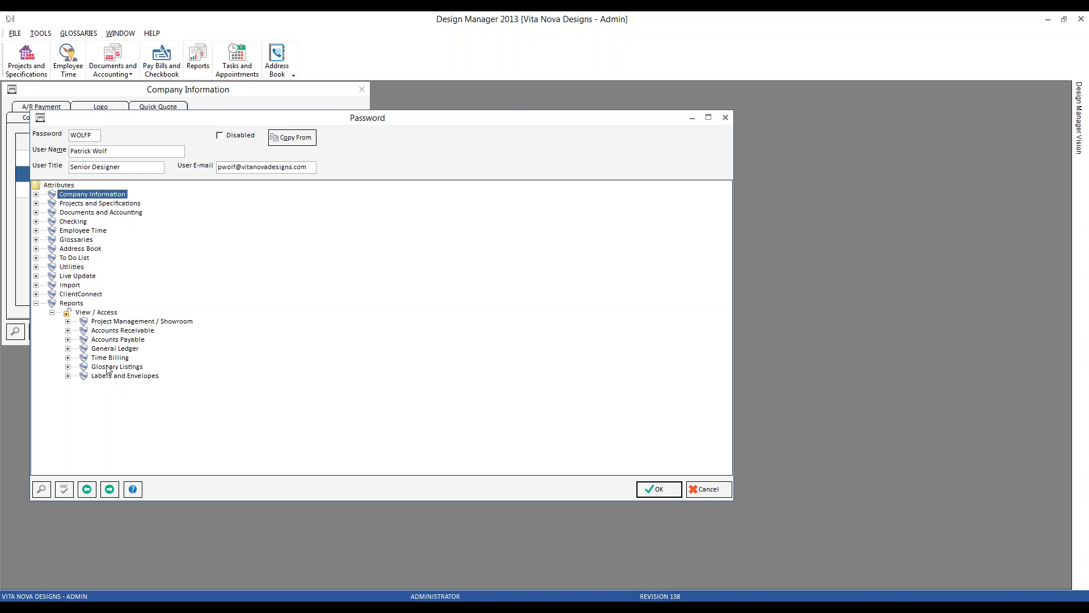
{"action": "left_click", "coordinate": [68, 349]}
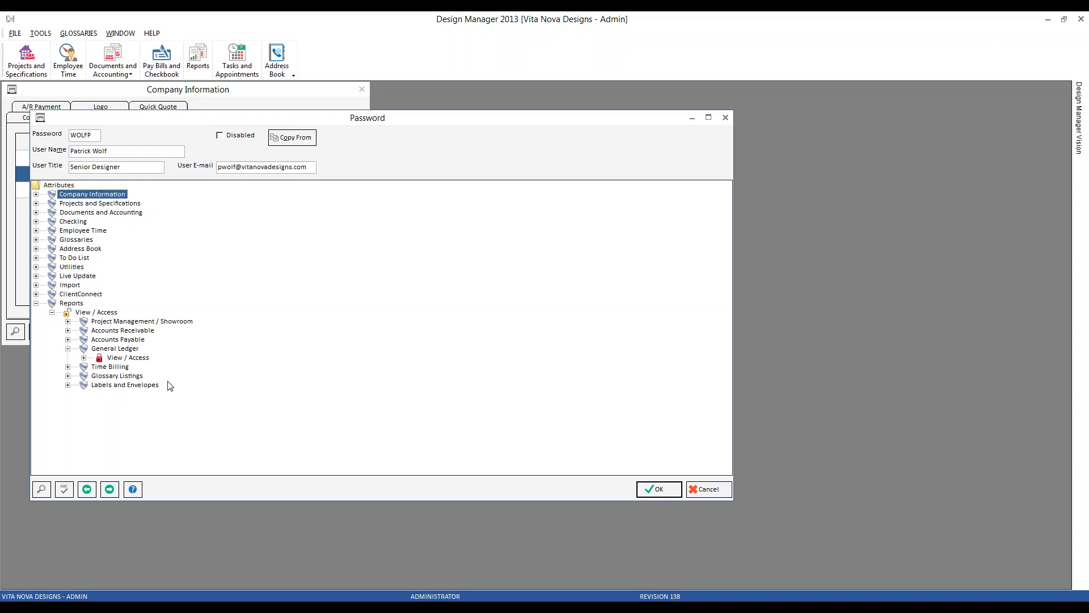
{"action": "left_click", "coordinate": [68, 330]}
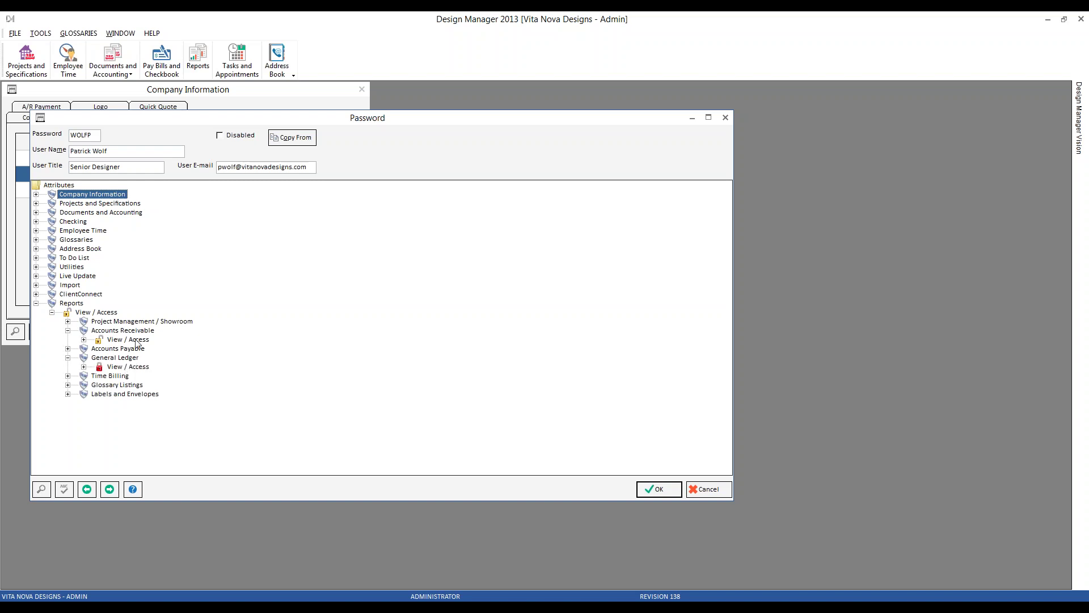
{"action": "left_click", "coordinate": [84, 340]}
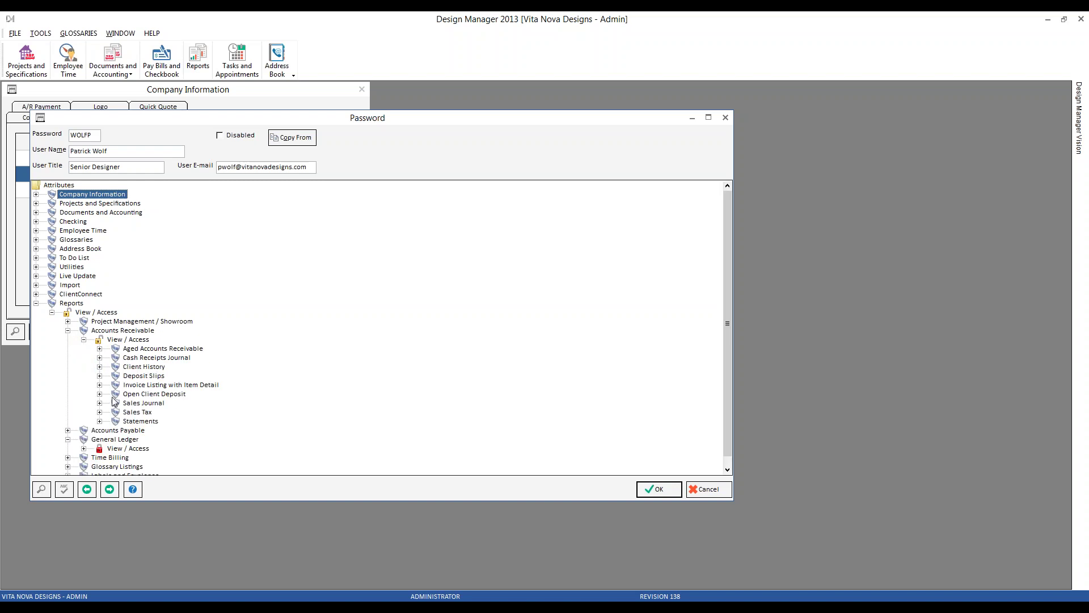
{"action": "left_click", "coordinate": [99, 412]}
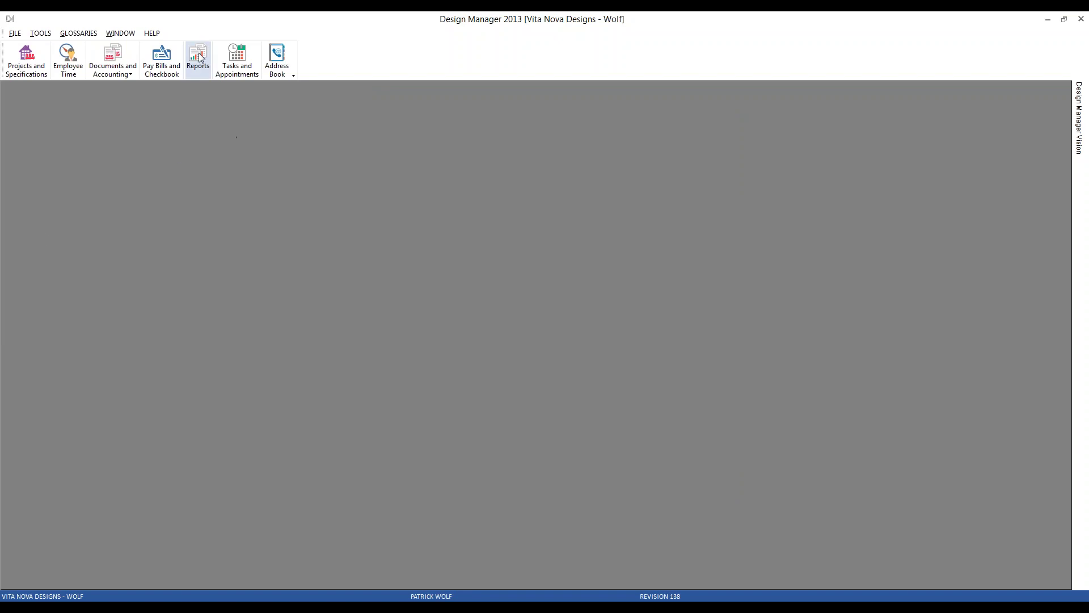
Step: Check the available Accounts Receivable reports in the Senior Designer's session, and close the Reports window
{"action": "left_click", "coordinate": [198, 57]}
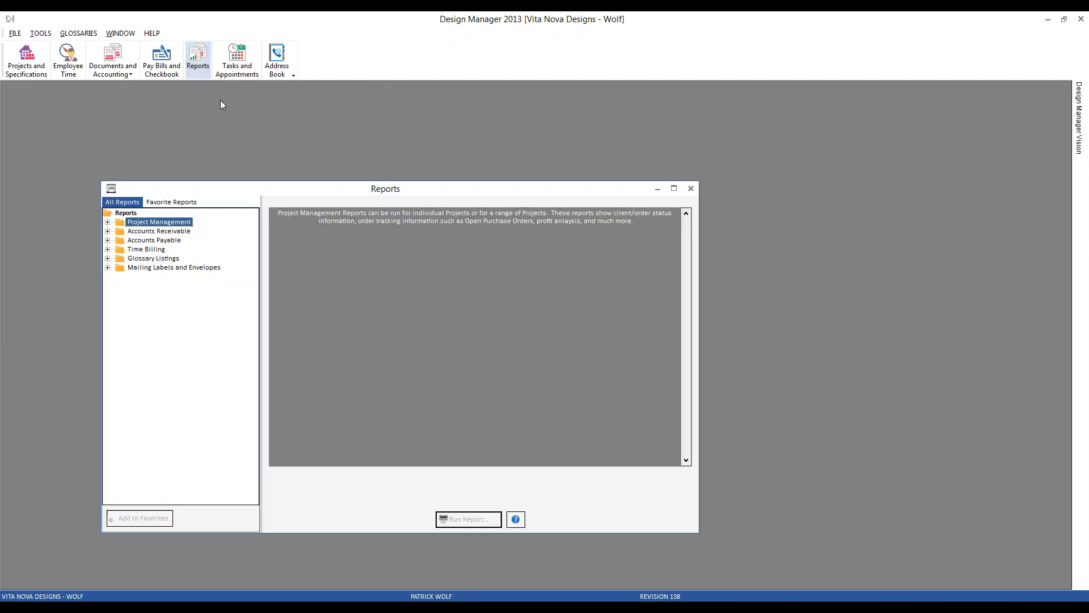
{"action": "left_click_drag", "start_coordinate": [164, 179], "coordinate": [156, 173]}
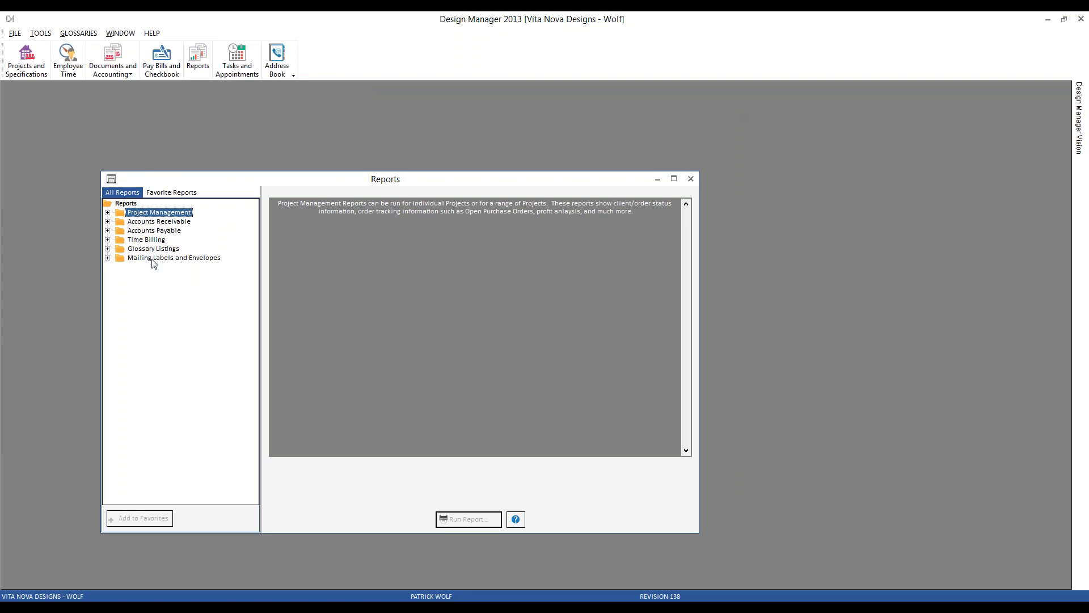
{"action": "left_click", "coordinate": [107, 222]}
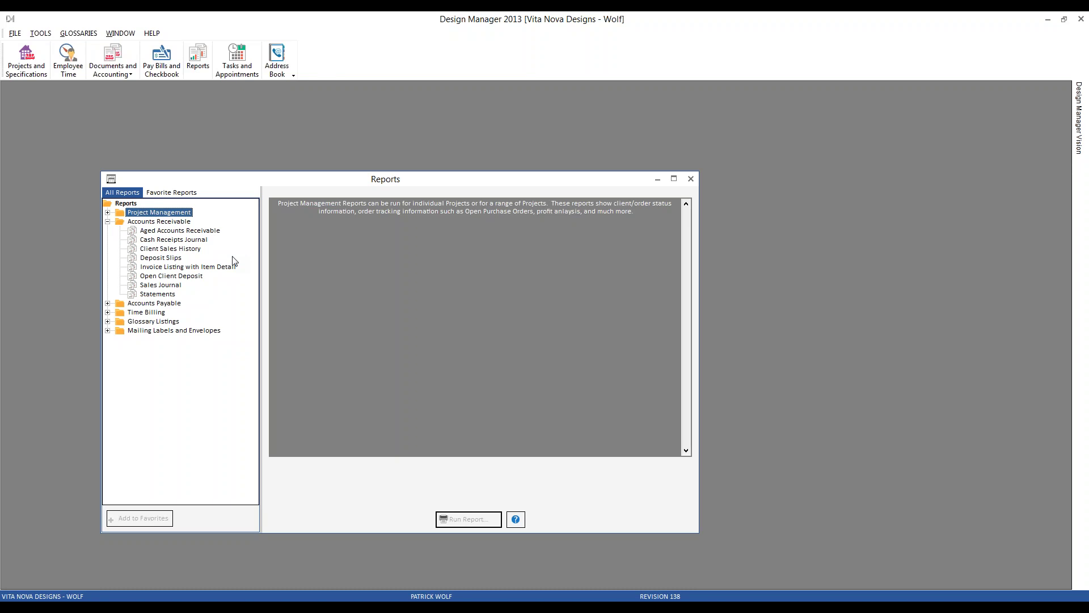
{"action": "left_click", "coordinate": [694, 178]}
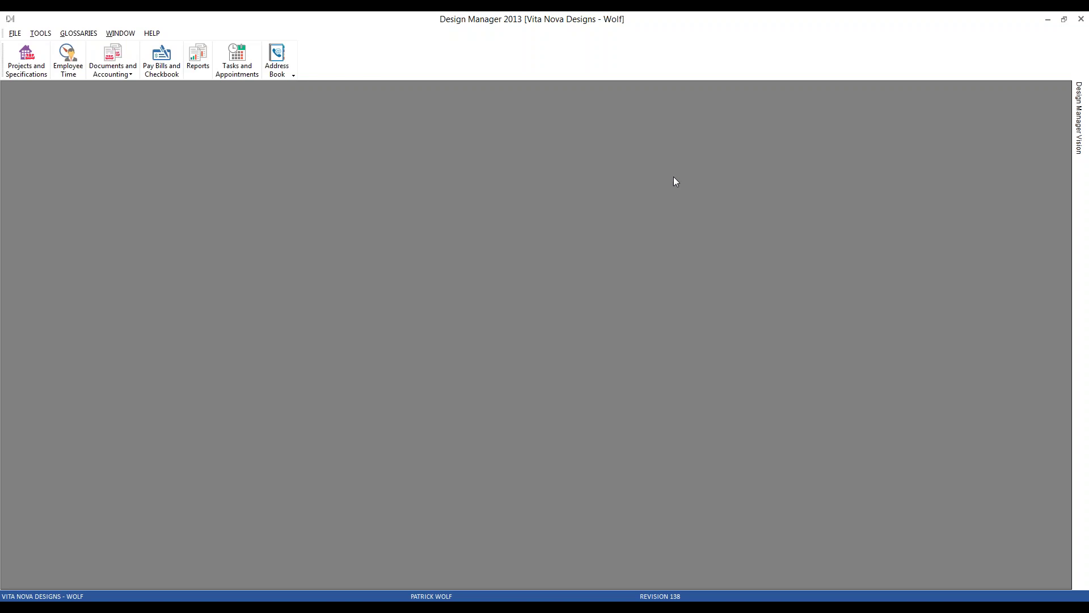
Step: Close the open Design Manager 2013 demonstration sessions
{"action": "right_click", "coordinate": [358, 584]}
{"action": "left_click", "coordinate": [328, 585]}
{"action": "right_click", "coordinate": [344, 596]}
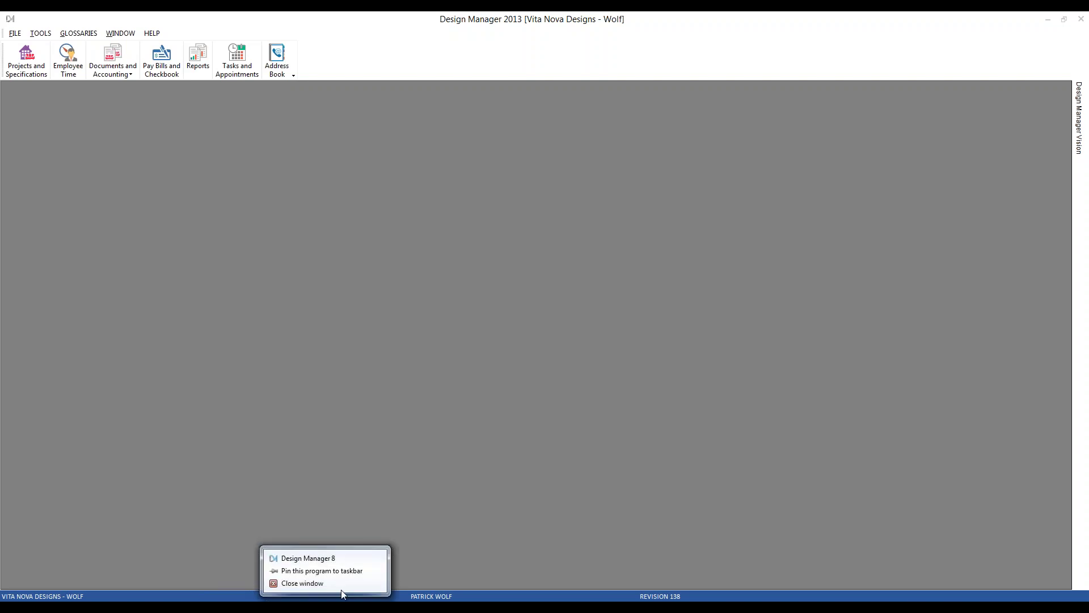
{"action": "left_click", "coordinate": [318, 585]}
{"action": "right_click", "coordinate": [345, 595]}
{"action": "left_click", "coordinate": [318, 583]}
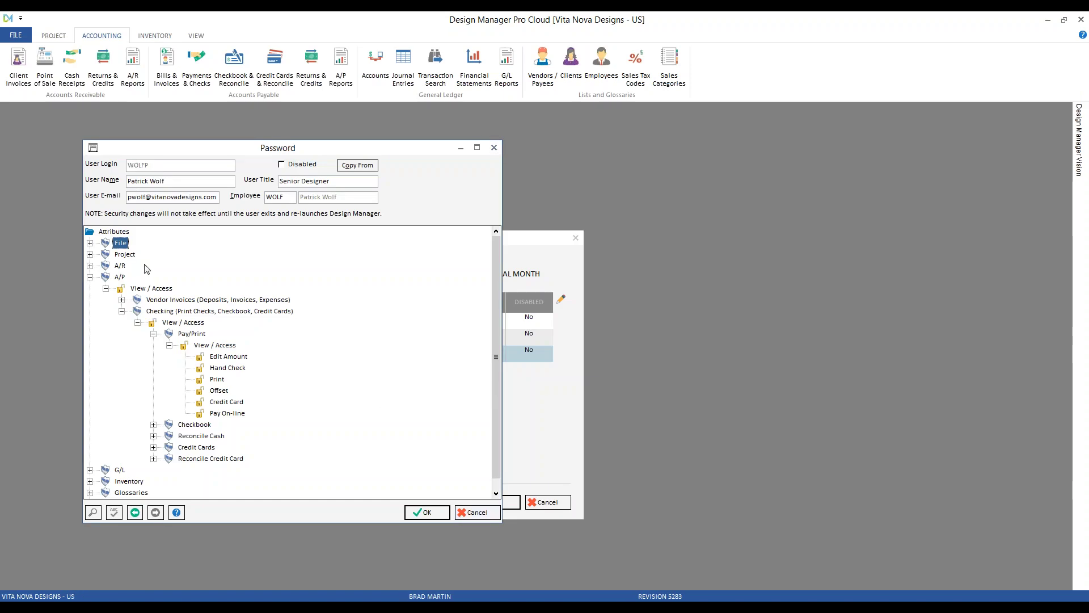
Step: Collapse the A/P rights, switch to the Administrator session and open the Senior Designer's password record from the company's Users & Security settings
{"action": "left_click", "coordinate": [90, 277]}
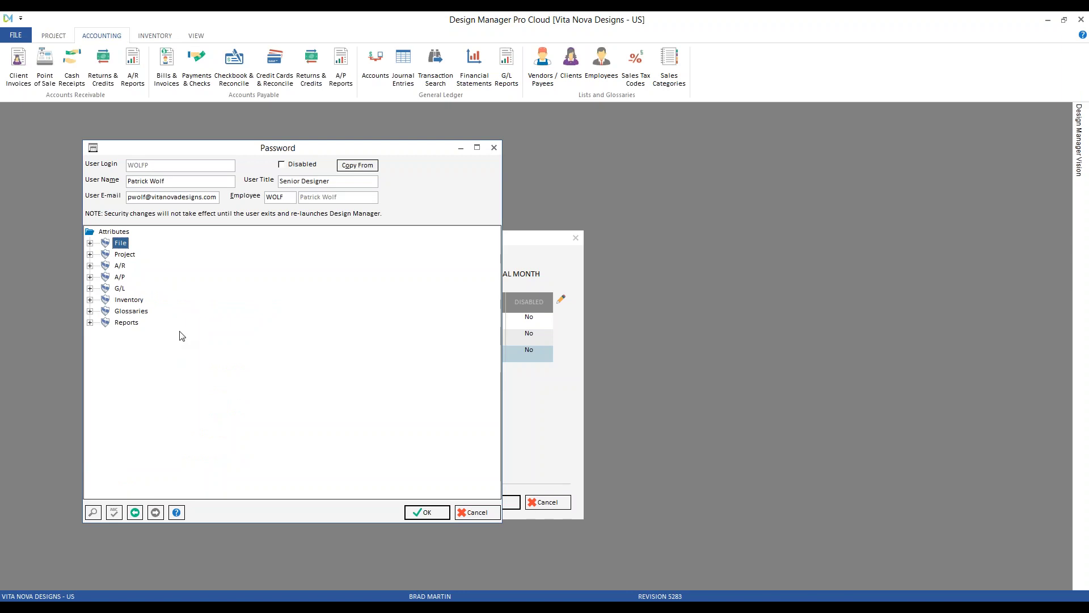
{"action": "mouse_move", "coordinate": [453, 608]}
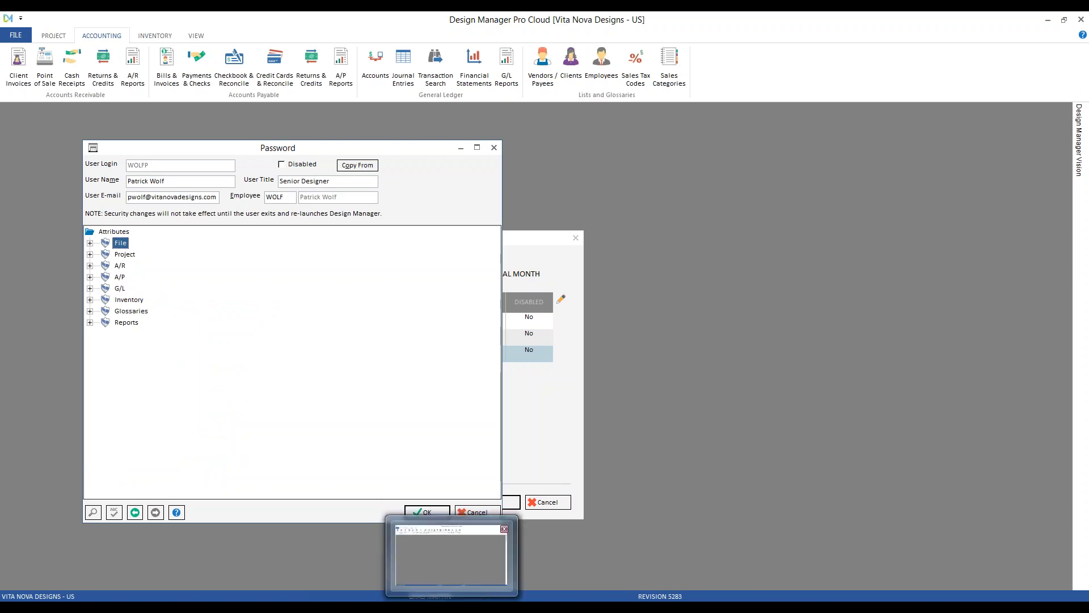
{"action": "mouse_move", "coordinate": [359, 607]}
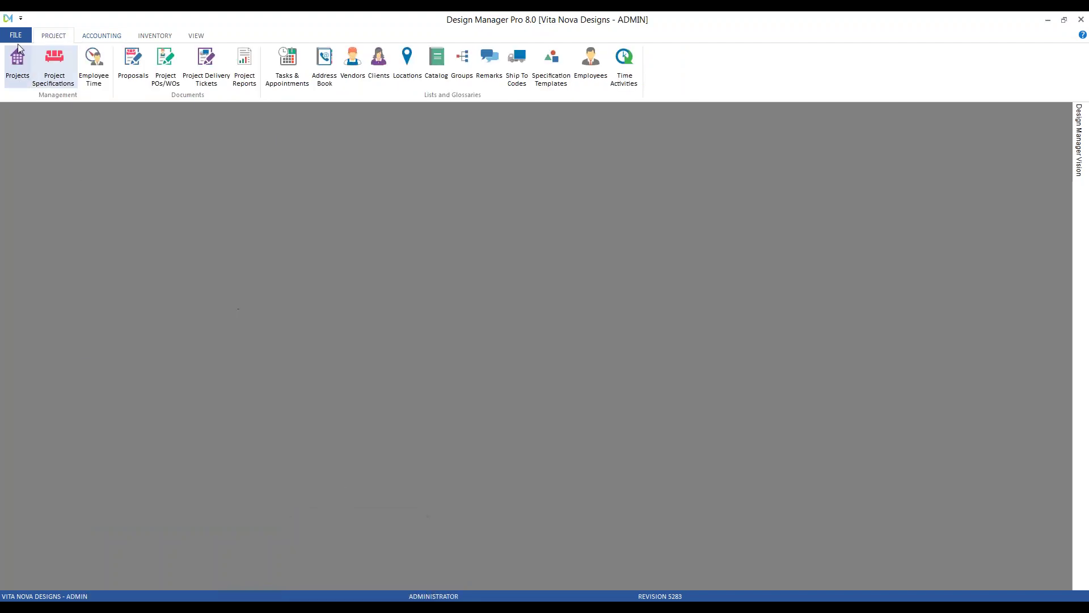
{"action": "left_click", "coordinate": [16, 36]}
{"action": "left_click", "coordinate": [67, 67]}
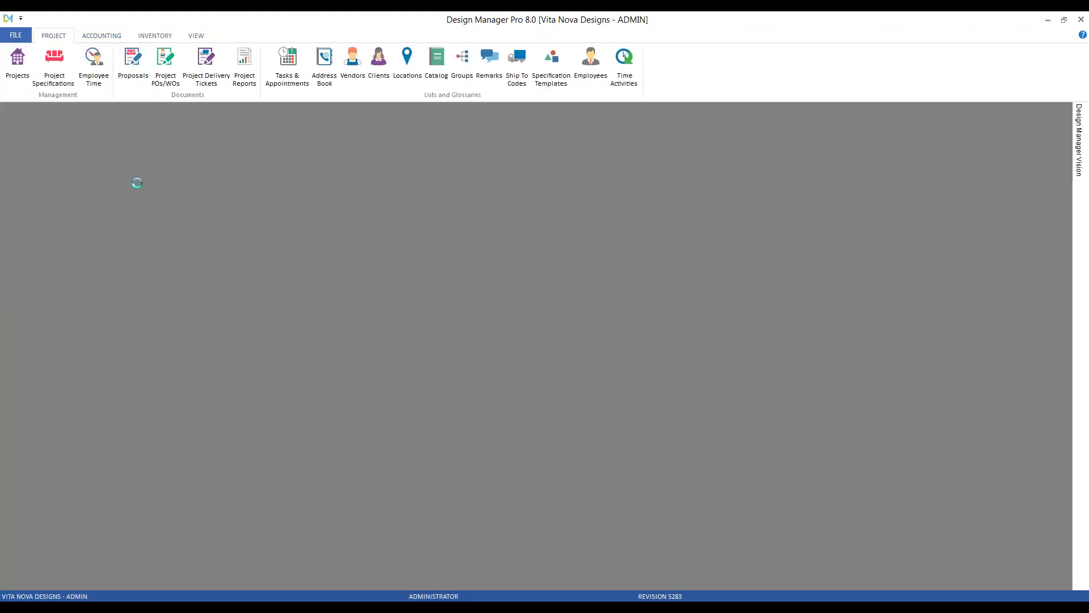
{"action": "left_click", "coordinate": [295, 174]}
{"action": "double_click", "coordinate": [166, 250]}
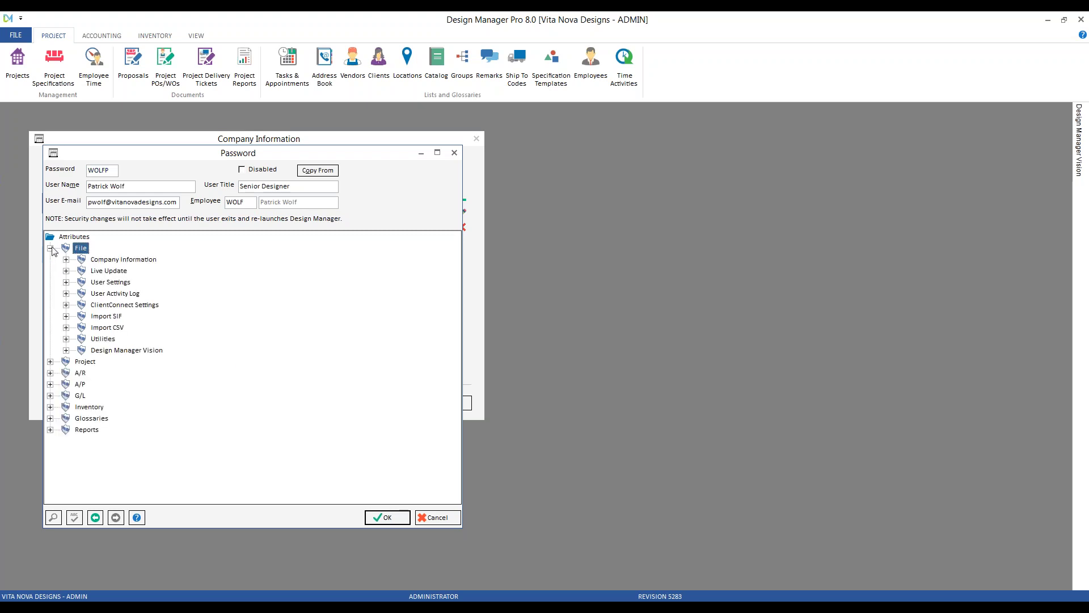
Step: Expand the Company Information rights under File and review Update Projects and Update Inventory
{"action": "left_click", "coordinate": [66, 259]}
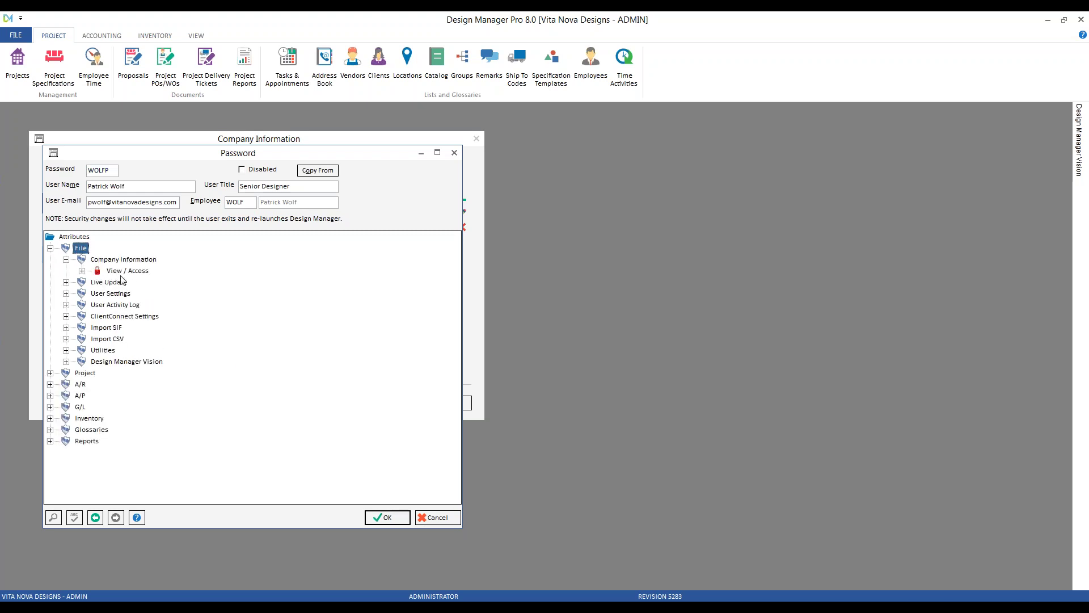
{"action": "left_click", "coordinate": [83, 271]}
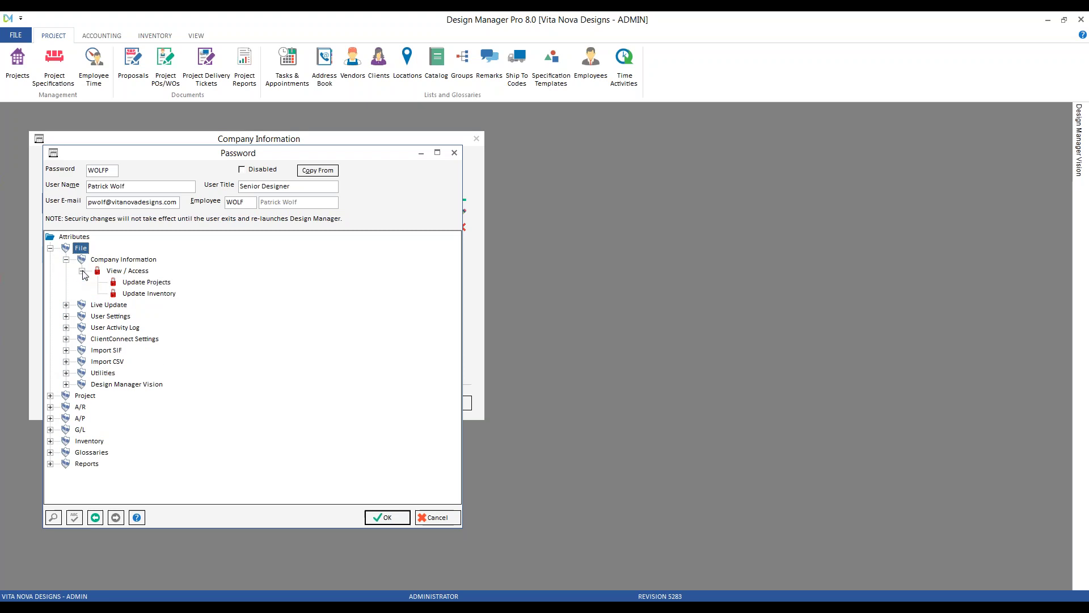
{"action": "left_click", "coordinate": [135, 283]}
{"action": "left_click", "coordinate": [163, 299]}
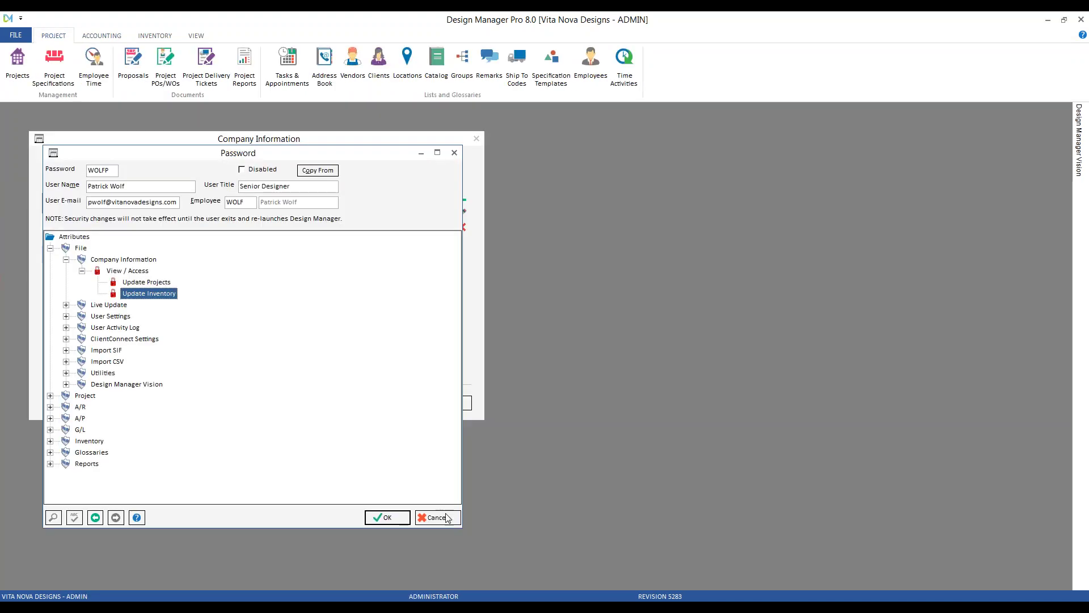
Step: Cancel the password record and view the Update Projects and Update Inventory functions in the Company and Inventory settings
{"action": "left_click", "coordinate": [446, 518]}
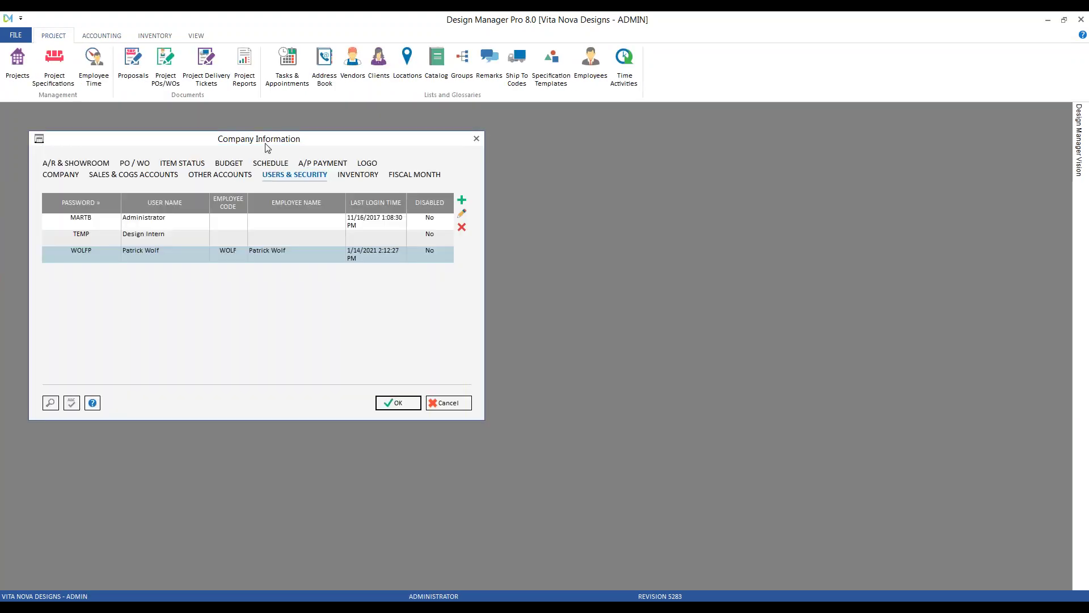
{"action": "left_click", "coordinate": [61, 176]}
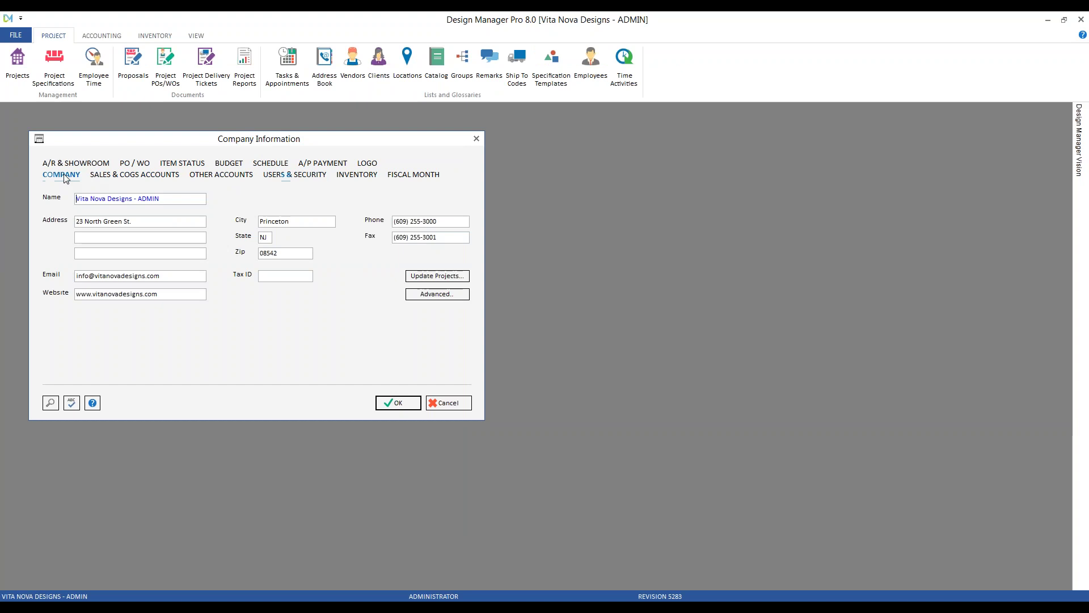
{"action": "left_click", "coordinate": [352, 177]}
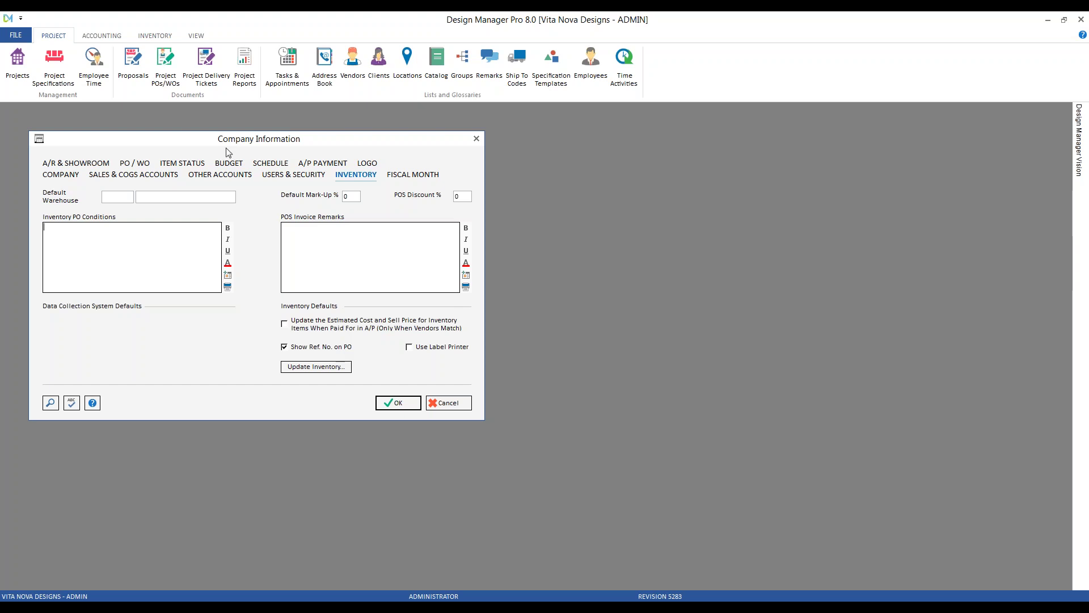
Step: Reopen the Senior Designer's password record and review the File rights for Company Information, Import CSV and Import SIF access
{"action": "left_click", "coordinate": [293, 174]}
{"action": "double_click", "coordinate": [138, 254]}
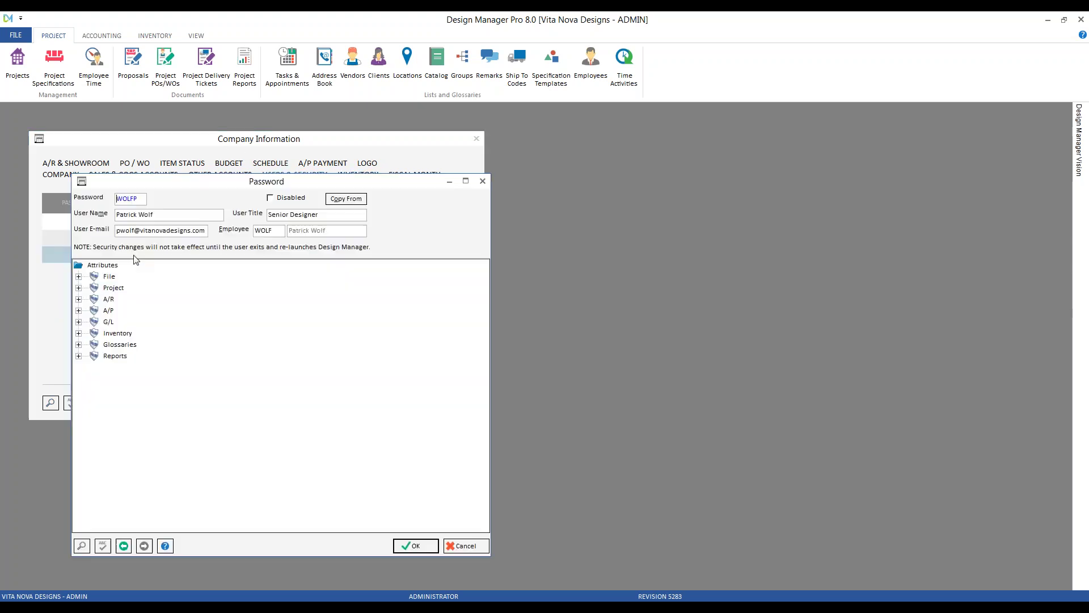
{"action": "left_click", "coordinate": [79, 276]}
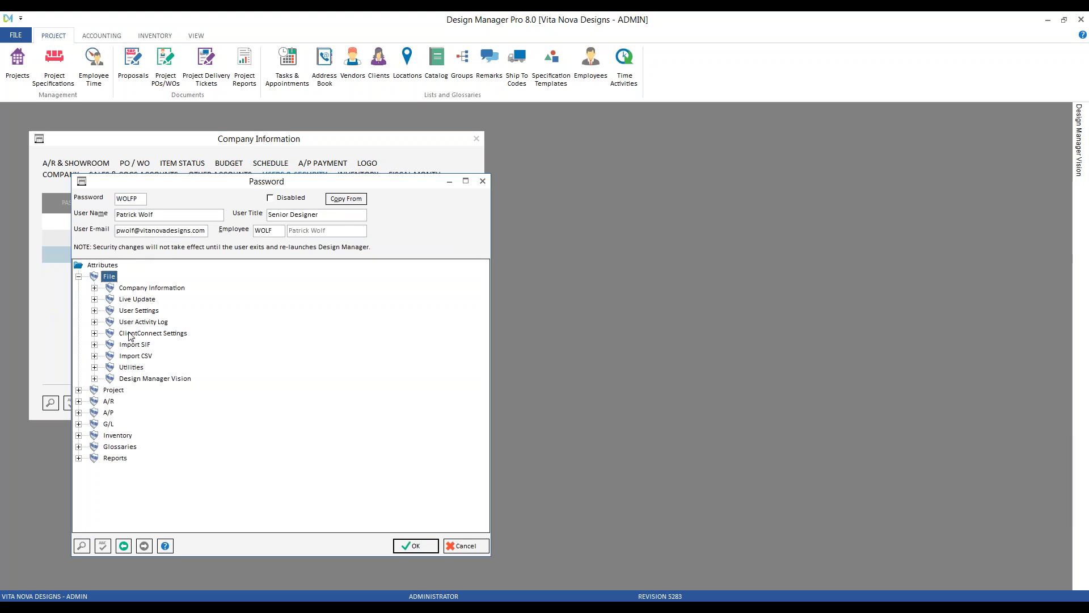
{"action": "left_click", "coordinate": [95, 288]}
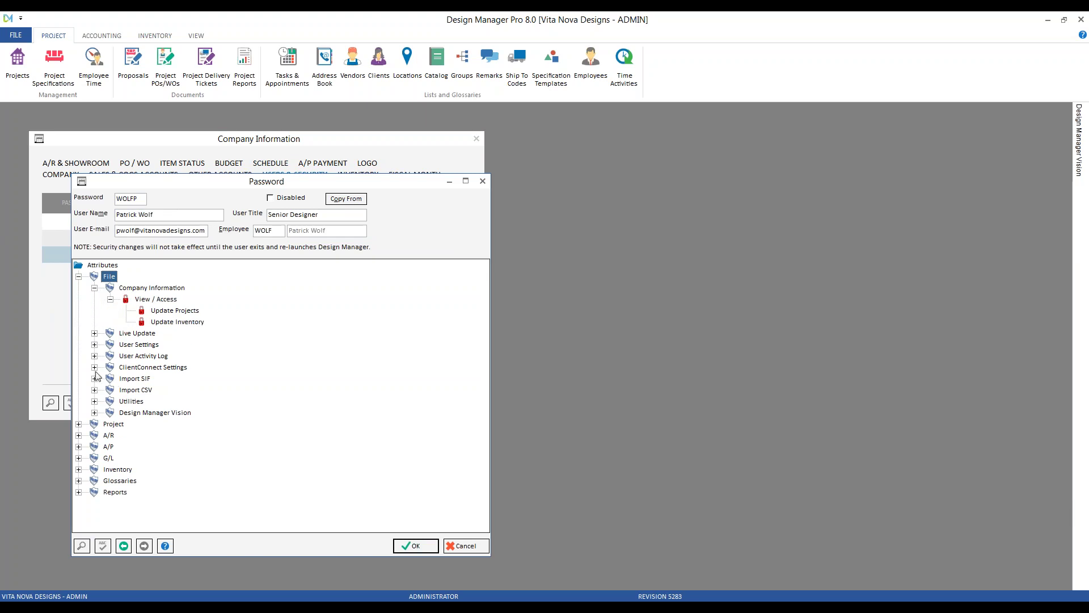
{"action": "left_click", "coordinate": [136, 390]}
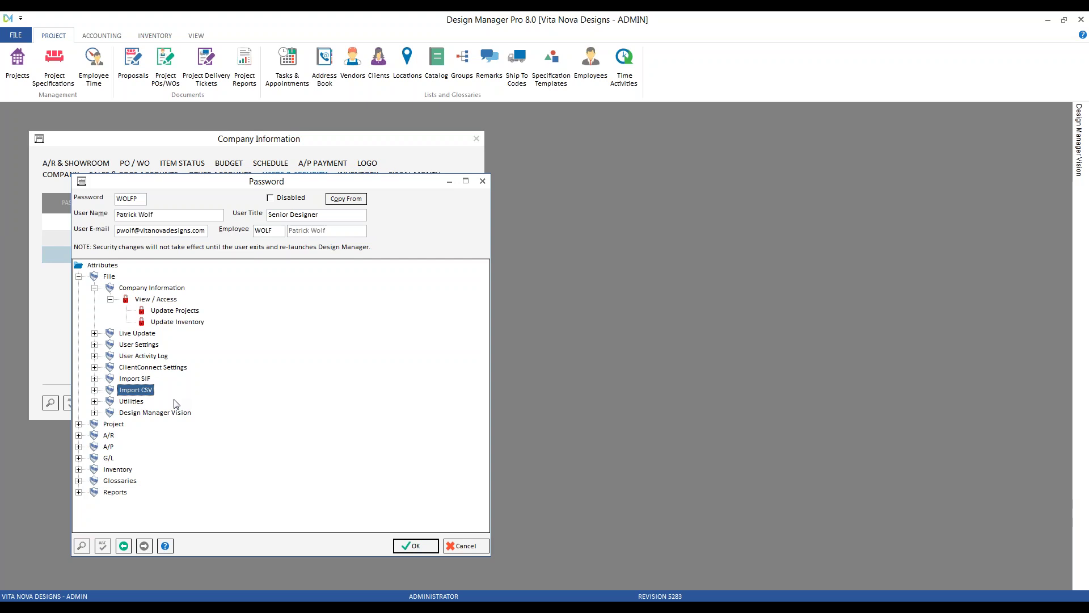
{"action": "left_click", "coordinate": [140, 380]}
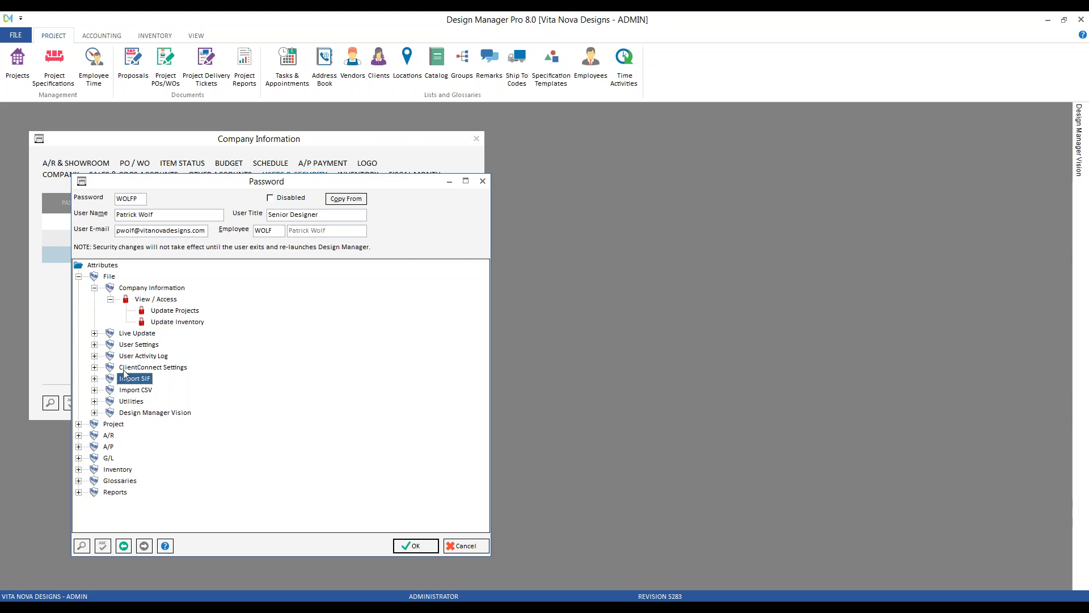
{"action": "left_click", "coordinate": [94, 379]}
{"action": "left_click", "coordinate": [149, 391]}
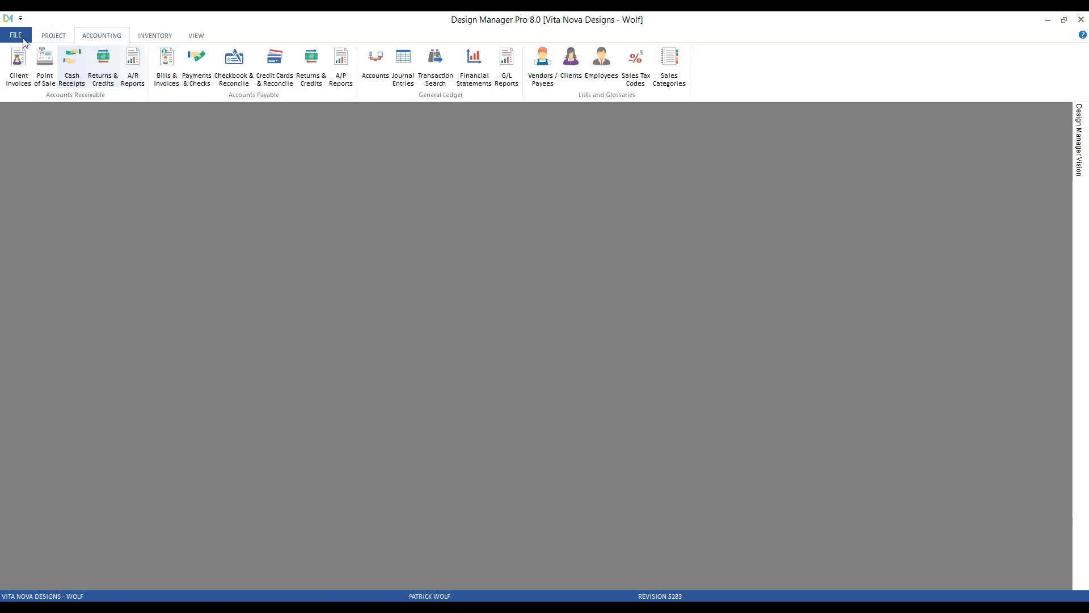
Step: In the Senior Designer's session, try to open the SIF import and dismiss the security message
{"action": "left_click", "coordinate": [17, 35]}
{"action": "mouse_move", "coordinate": [104, 130]}
{"action": "left_click", "coordinate": [188, 139]}
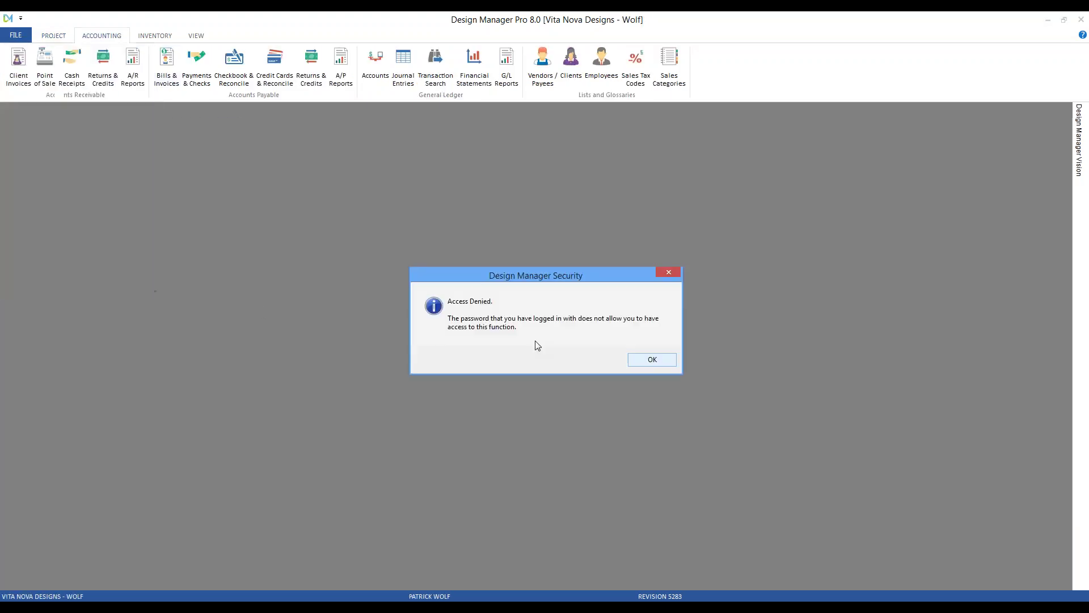
{"action": "left_click", "coordinate": [653, 360]}
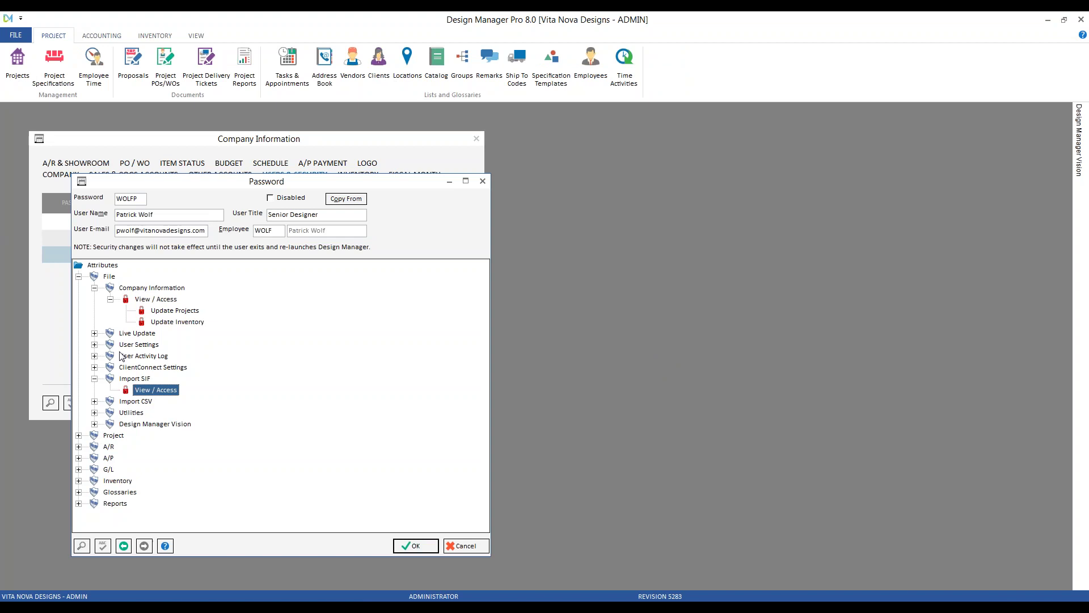
Step: In the Senior Designer's password record, collapse the File rights and expand the Projects rights under Project to review Status
{"action": "left_click", "coordinate": [78, 276]}
{"action": "left_click", "coordinate": [78, 288]}
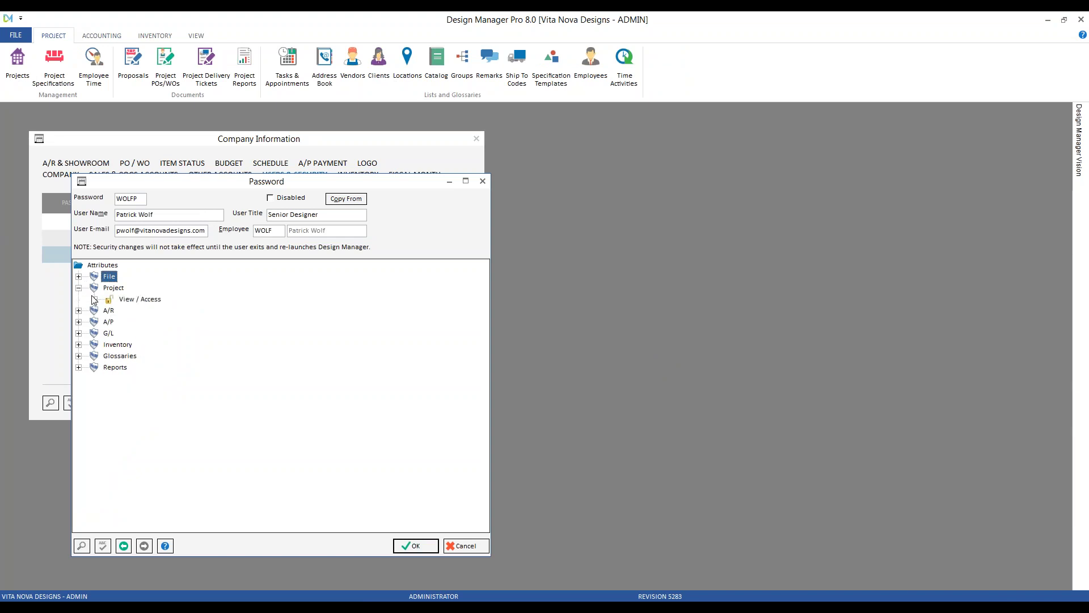
{"action": "left_click", "coordinate": [94, 299]}
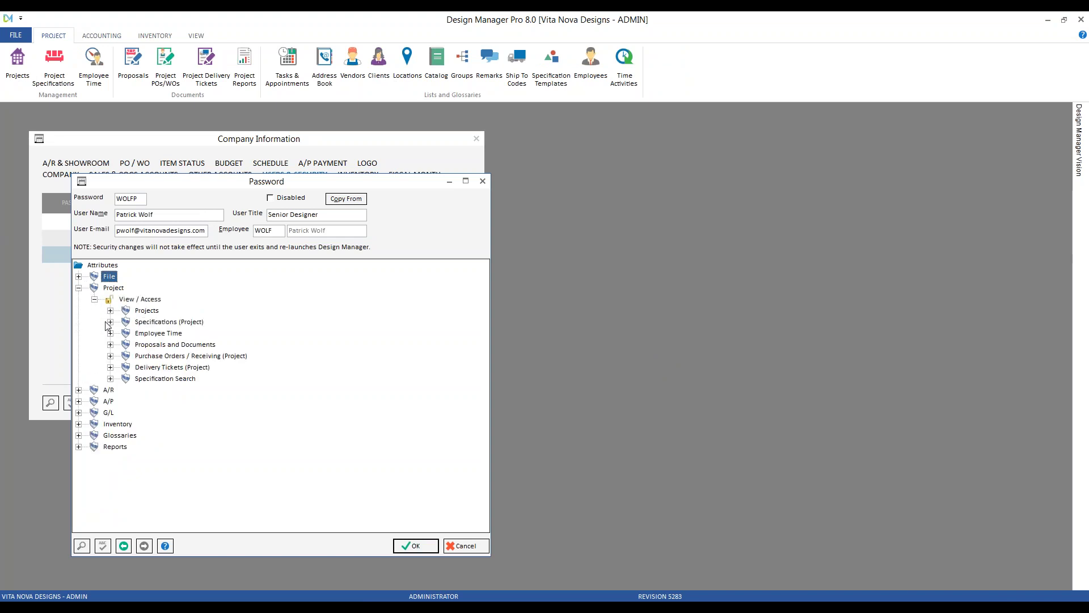
{"action": "left_click", "coordinate": [110, 310]}
{"action": "left_click", "coordinate": [126, 323]}
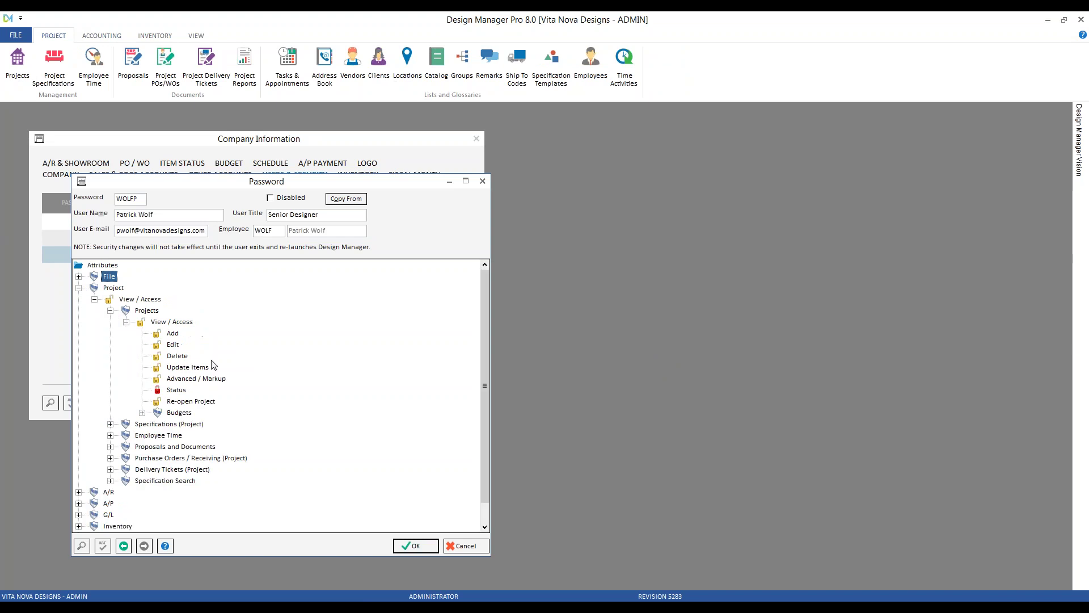
{"action": "left_click", "coordinate": [175, 391]}
Step: In the Senior Designer's session, open the Projects list and try to view the status of project CAR01
{"action": "mouse_move", "coordinate": [451, 606]}
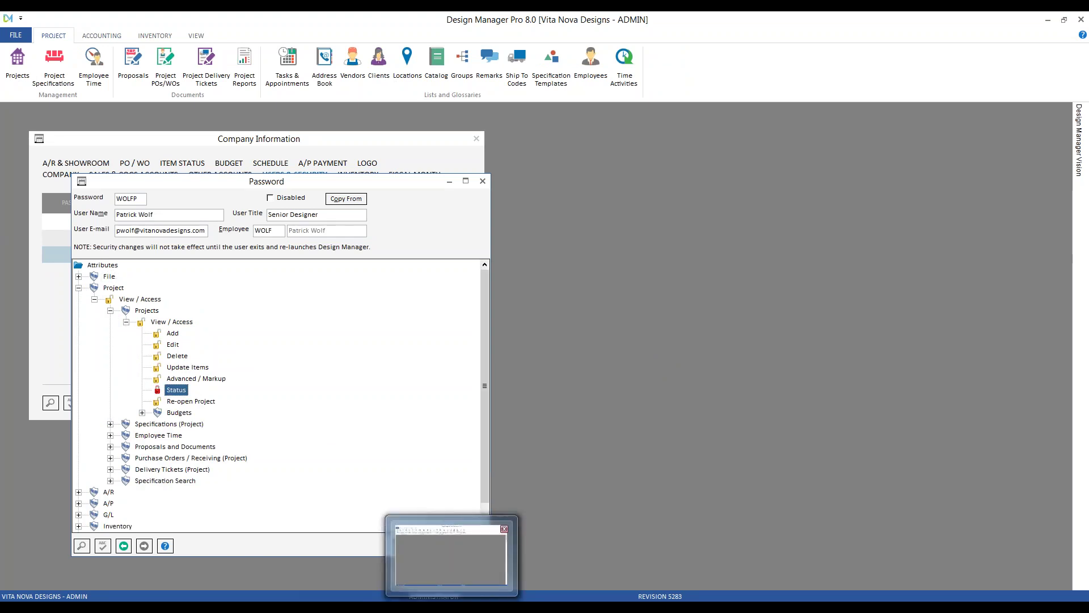
{"action": "left_click", "coordinate": [451, 553]}
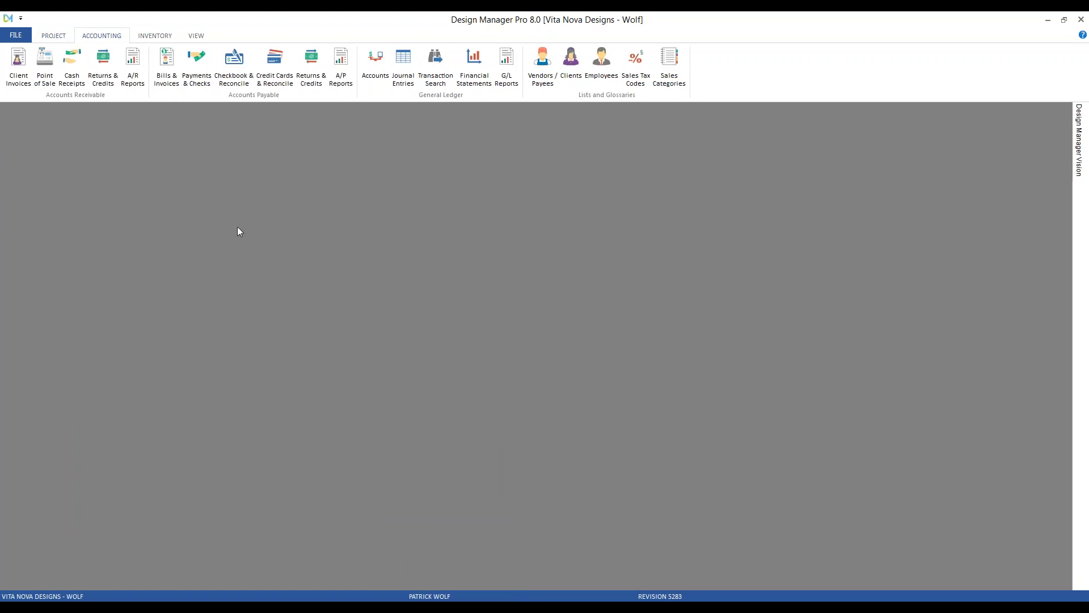
{"action": "left_click", "coordinate": [53, 35]}
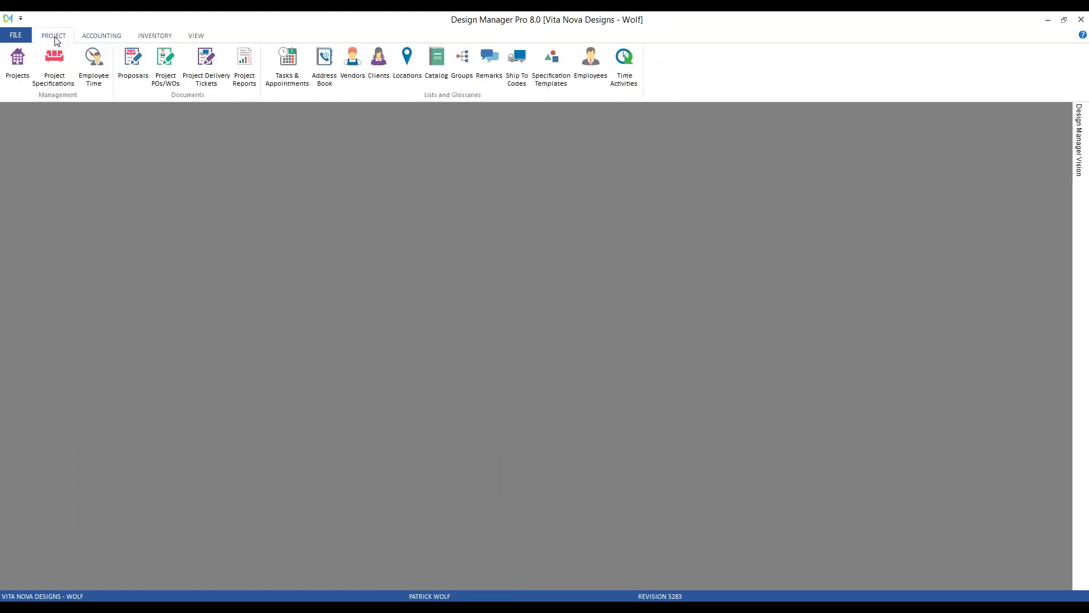
{"action": "left_click", "coordinate": [24, 61]}
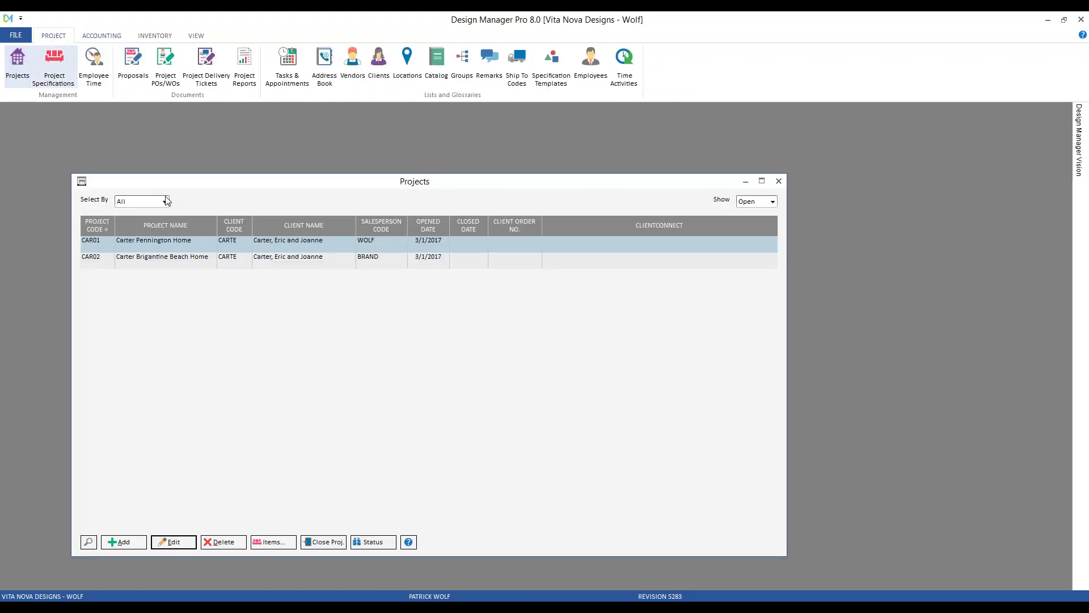
{"action": "left_click", "coordinate": [373, 543]}
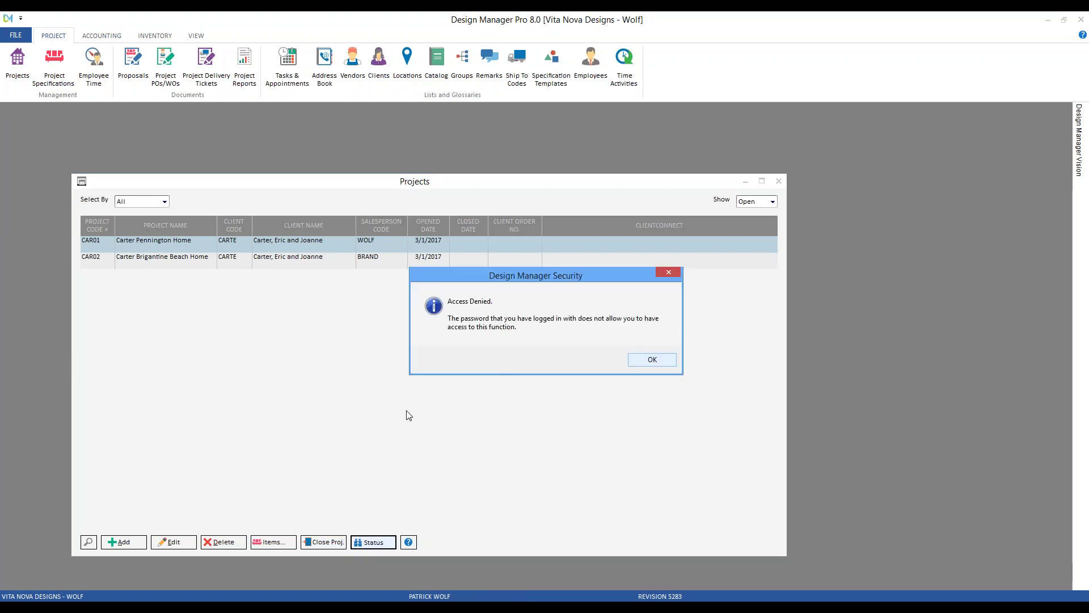
{"action": "left_click", "coordinate": [653, 361]}
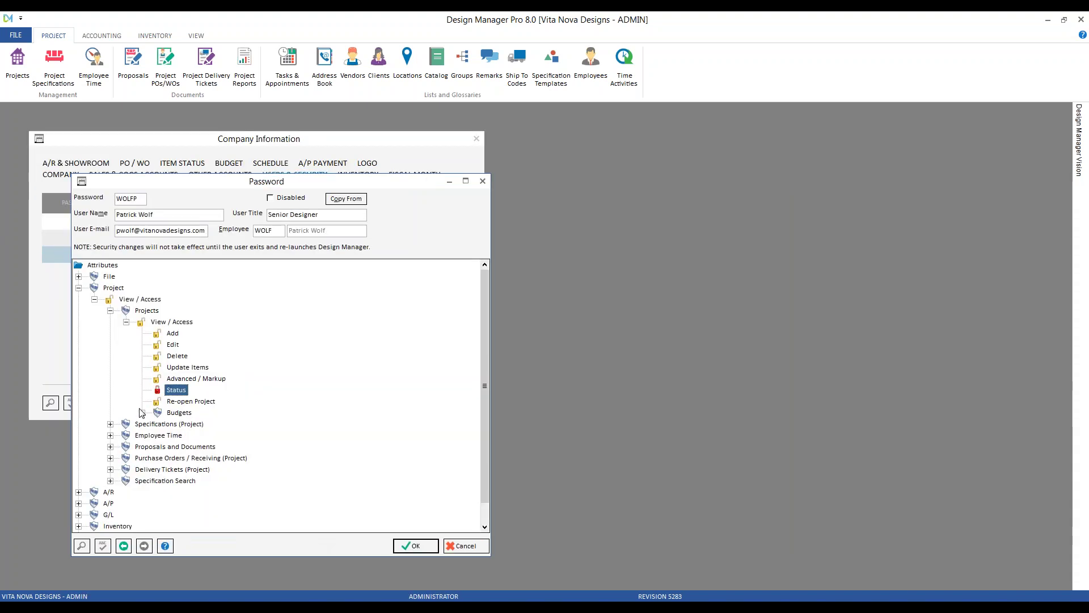
Step: Expand the Budgets rights in the Senior Designer's password record, and open project CAR01's budget in the Senior Designer's session
{"action": "left_click", "coordinate": [142, 413]}
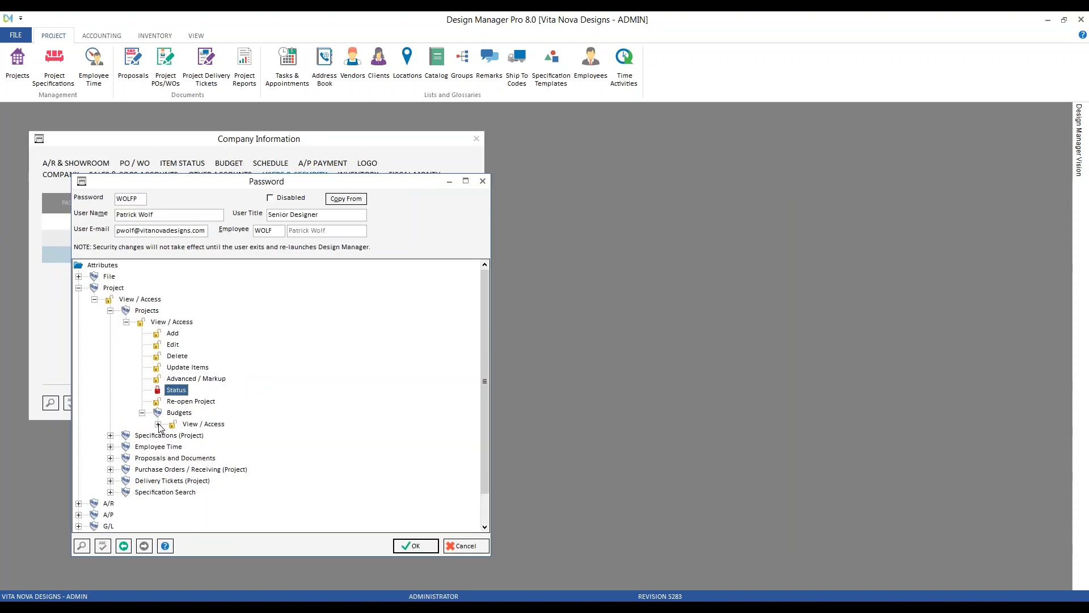
{"action": "left_click", "coordinate": [158, 424]}
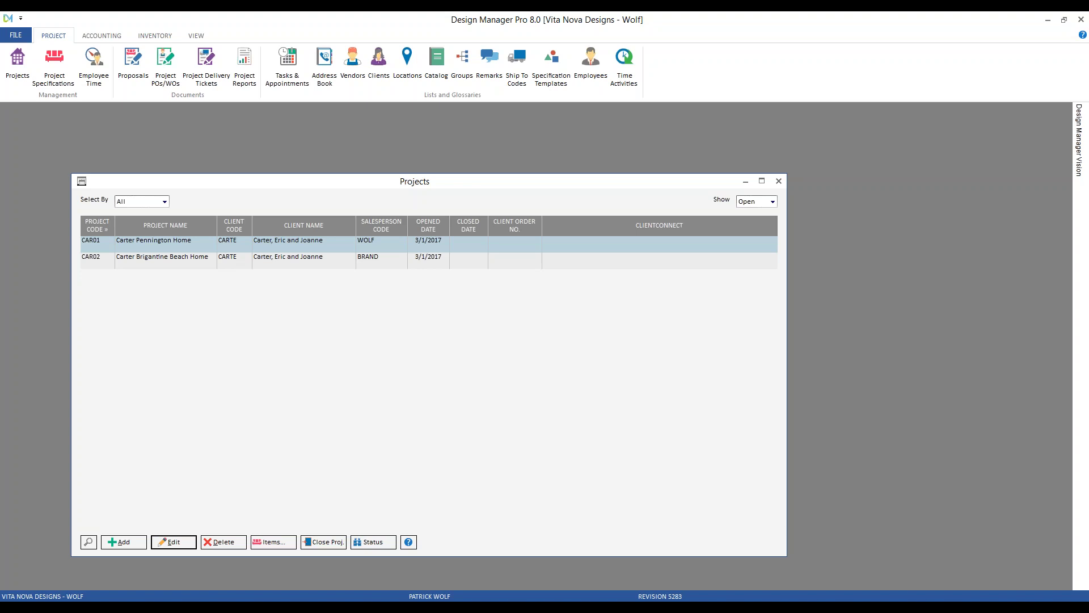
{"action": "double_click", "coordinate": [255, 240]}
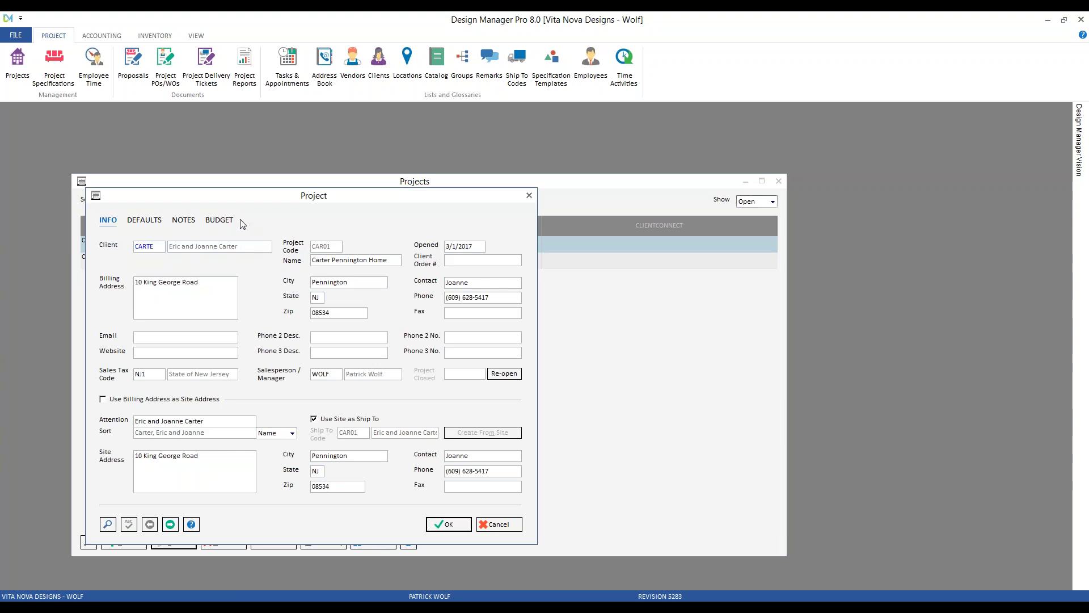
{"action": "left_click", "coordinate": [219, 220]}
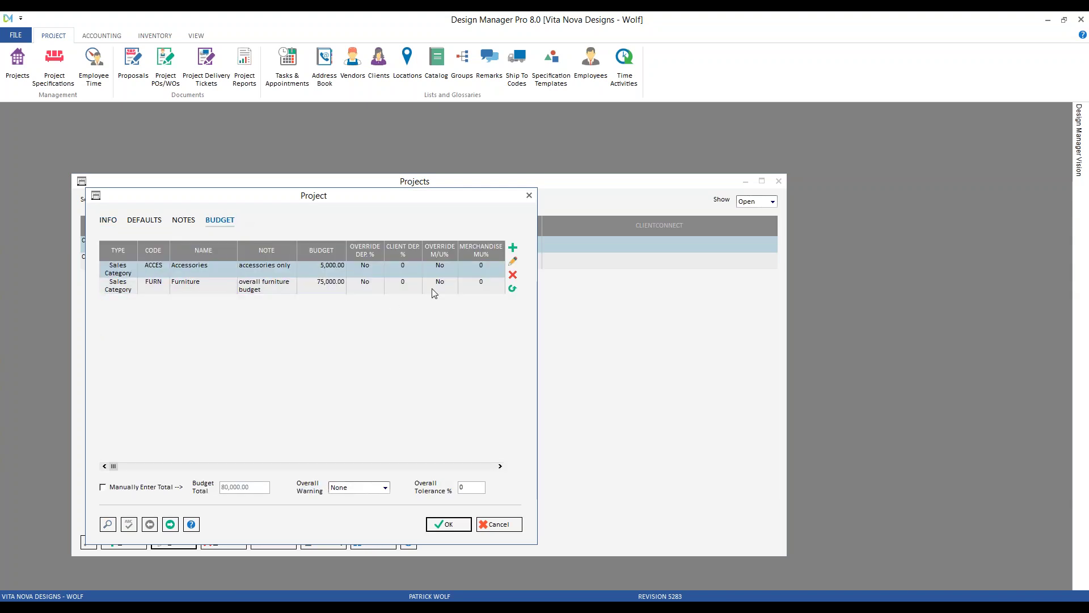
Step: Try to add a budget entry and delete the Accessories entry, and cancel out of the CAR01 project
{"action": "left_click", "coordinate": [514, 248]}
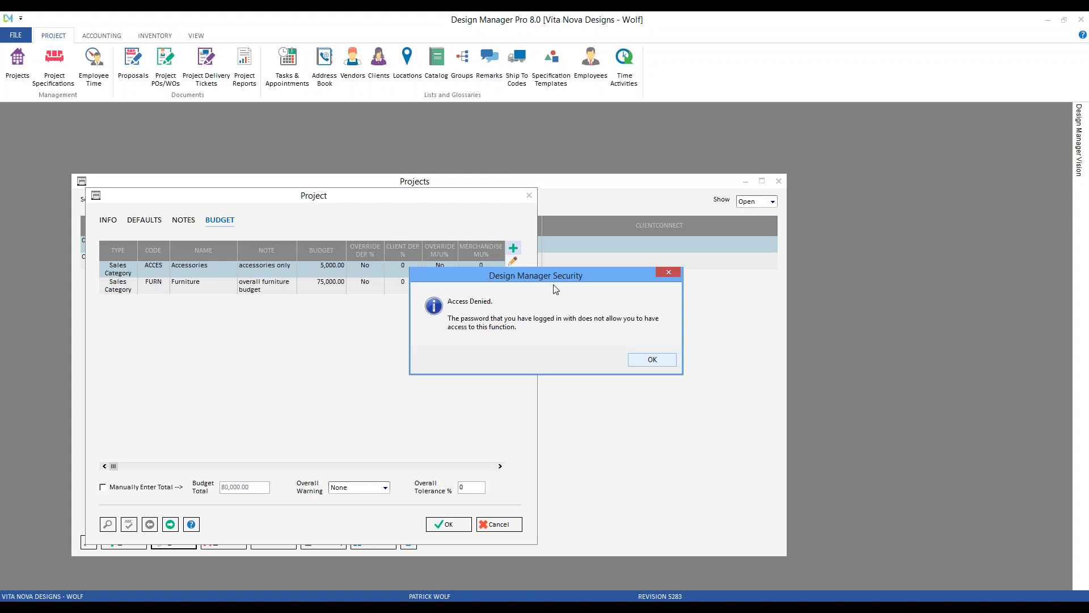
{"action": "left_click", "coordinate": [649, 362]}
{"action": "left_click", "coordinate": [513, 274]}
{"action": "left_click", "coordinate": [635, 356]}
{"action": "left_click", "coordinate": [630, 359]}
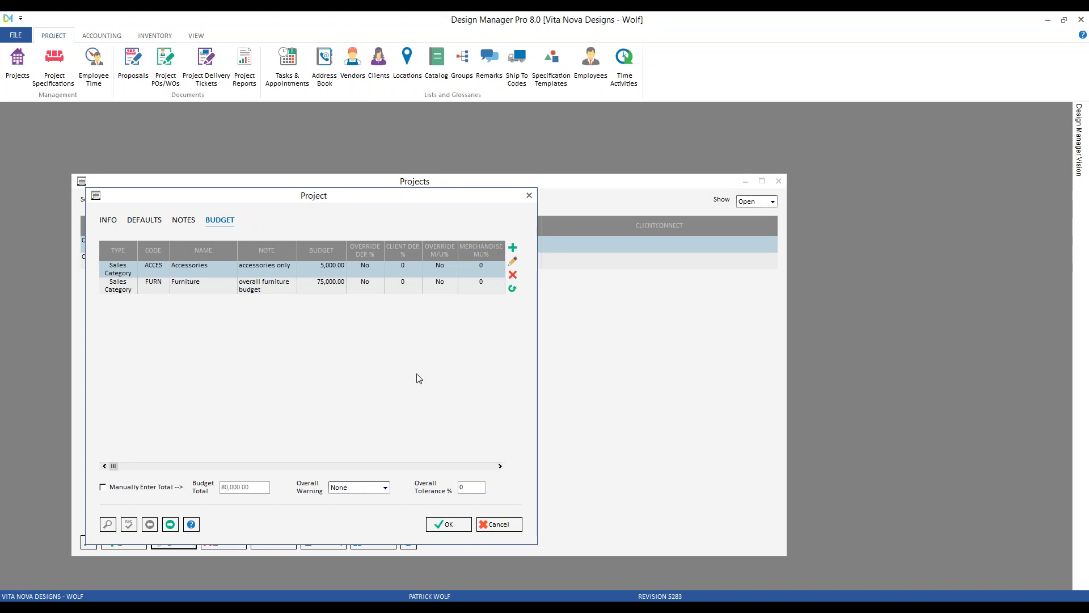
{"action": "left_click", "coordinate": [512, 526]}
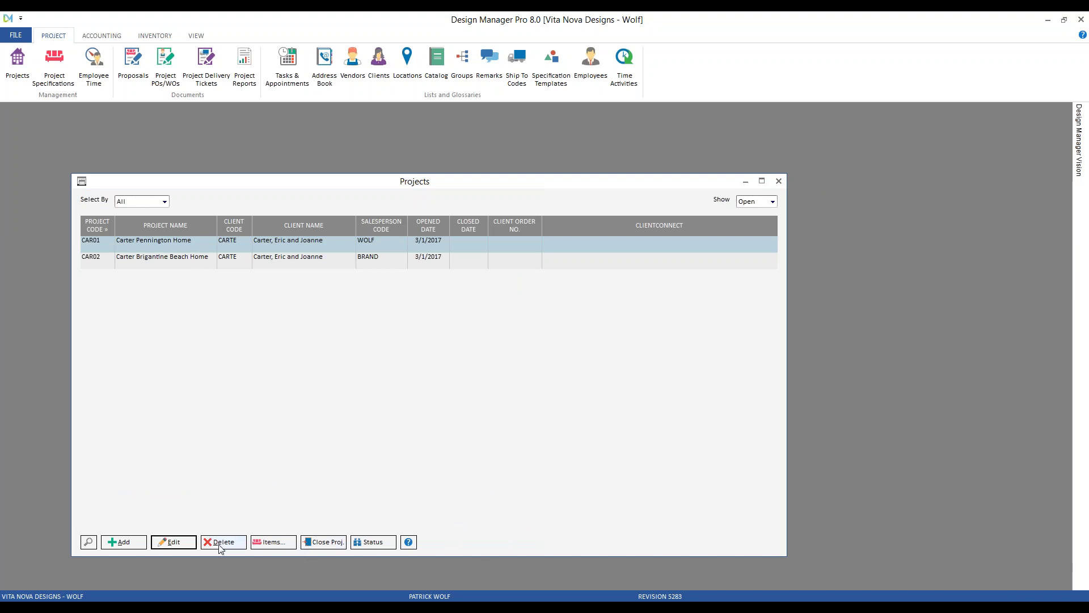
Step: In the Senior Designer's session, open project CAR01's items and set the Specifications list to show All
{"action": "left_click", "coordinate": [265, 544]}
{"action": "left_click_drag", "start_coordinate": [272, 113], "coordinate": [397, 175]}
{"action": "left_click", "coordinate": [514, 182]}
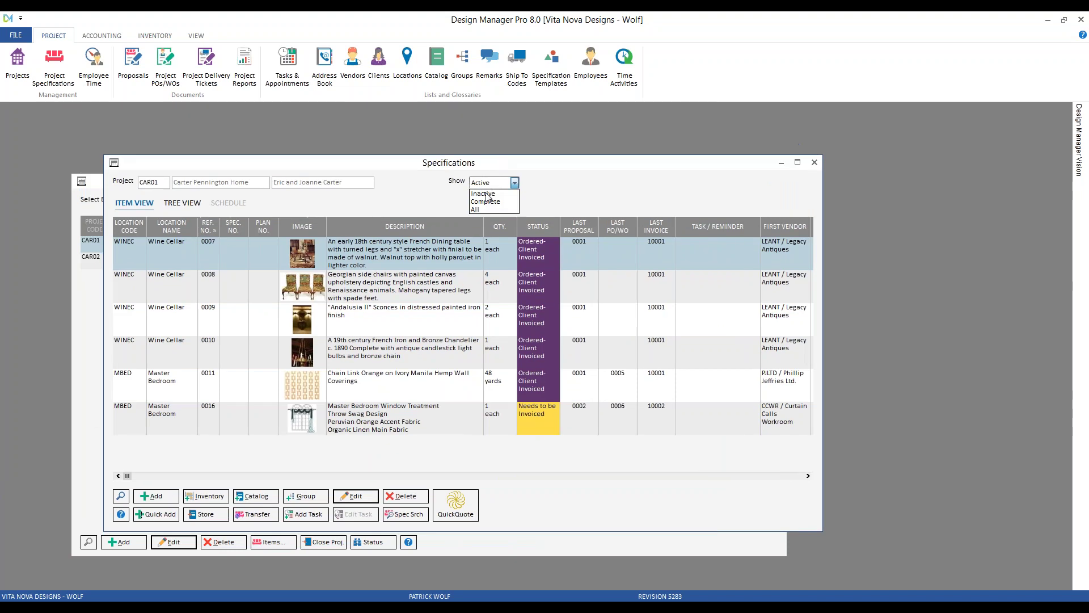
{"action": "left_click", "coordinate": [485, 216]}
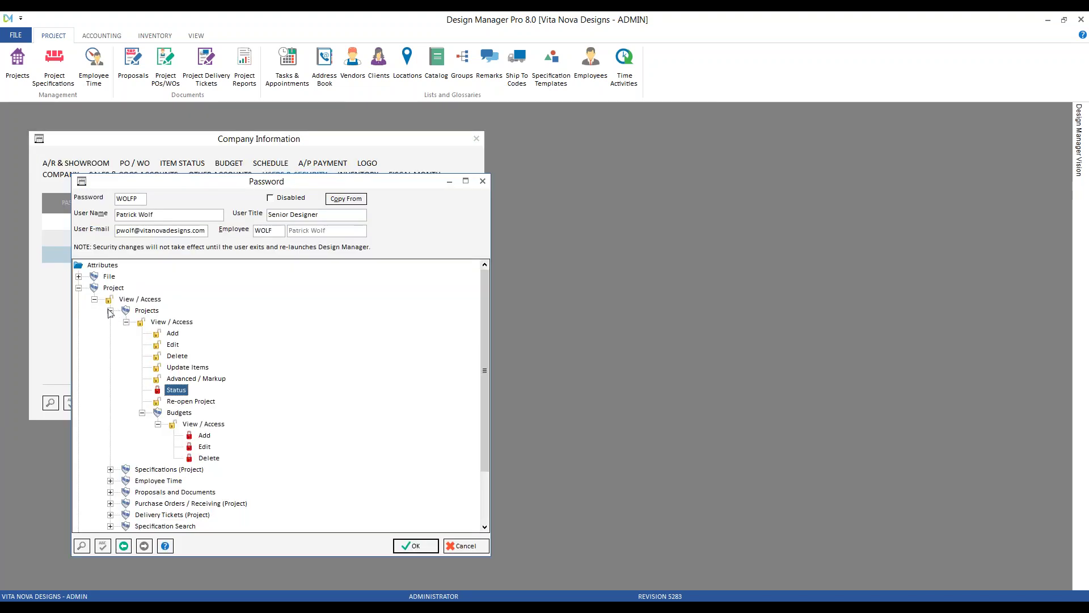
Step: In the Senior Designer's password record, collapse Projects and expand the Specifications (Project) rights to review Can Change Bypass WIP
{"action": "left_click", "coordinate": [110, 310]}
{"action": "left_click", "coordinate": [110, 322]}
{"action": "left_click", "coordinate": [127, 334]}
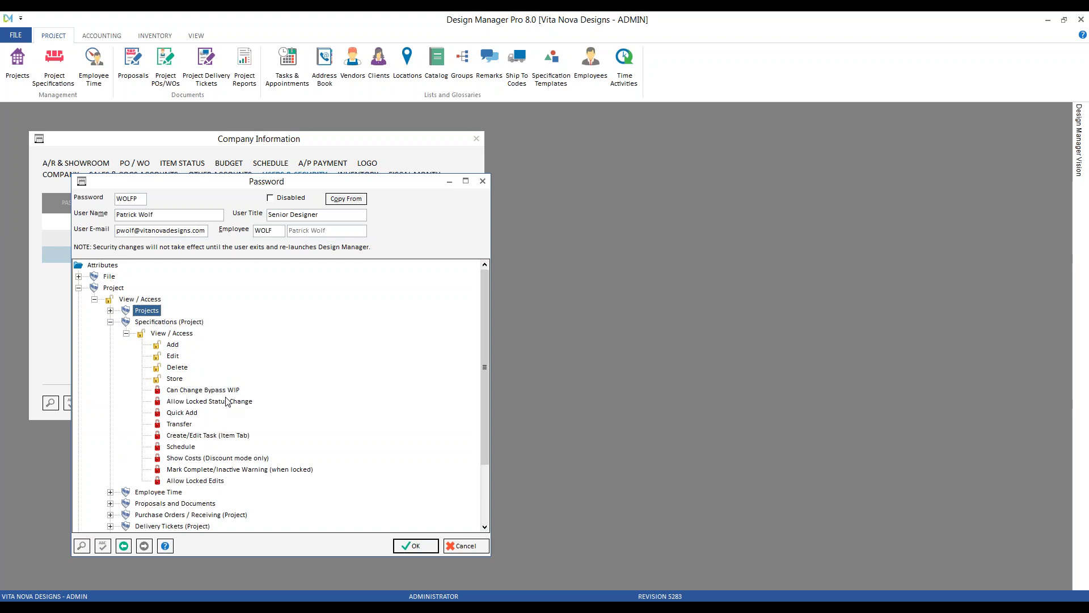
{"action": "left_click", "coordinate": [223, 390]}
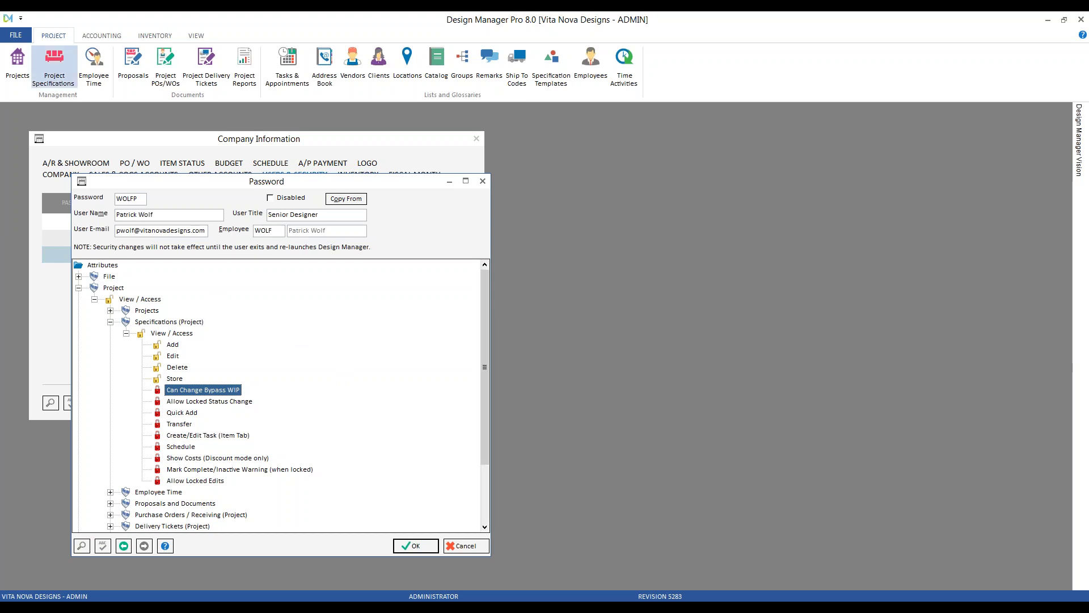
Step: In the administrator's session, open CAR01's specifications, examine the Bypass WIP option in item 0007's status, and close without changes
{"action": "left_click", "coordinate": [55, 64]}
{"action": "type", "text": "CAR01"}
{"action": "key", "text": "Tab"}
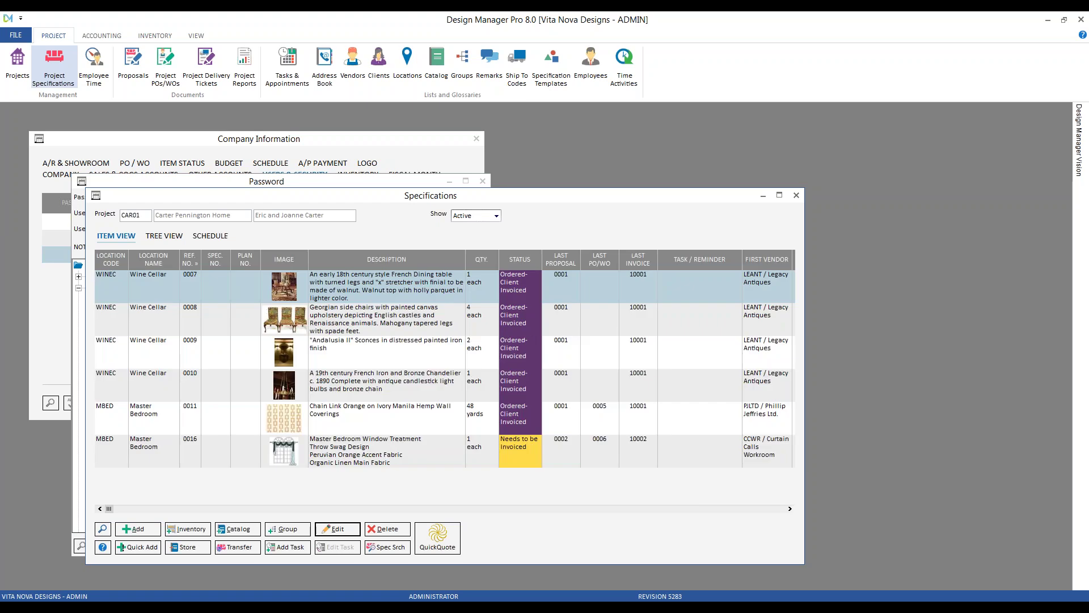
{"action": "double_click", "coordinate": [366, 292]}
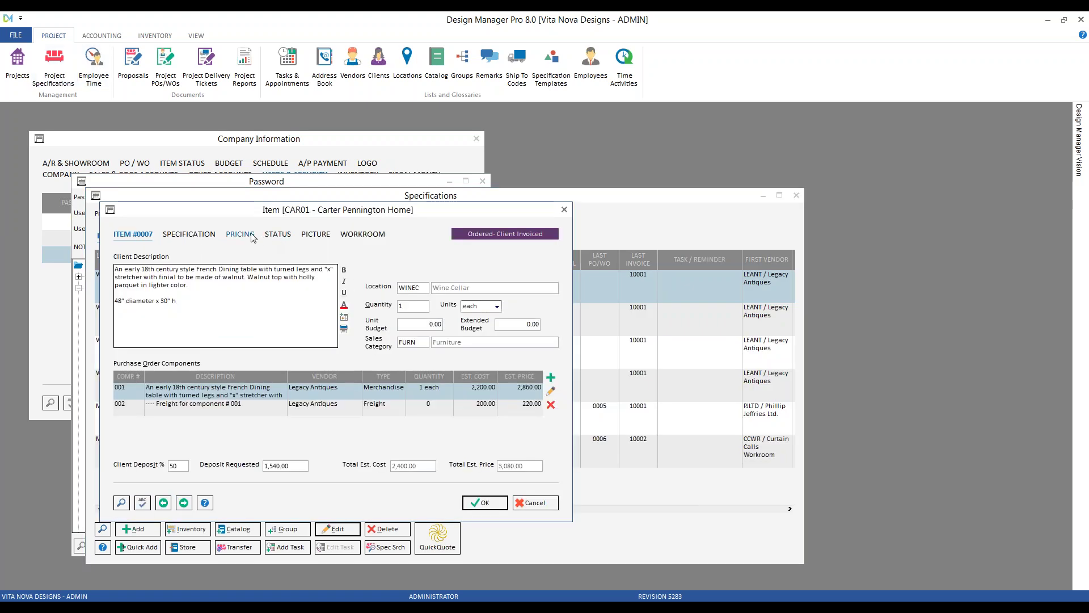
{"action": "left_click", "coordinate": [276, 235]}
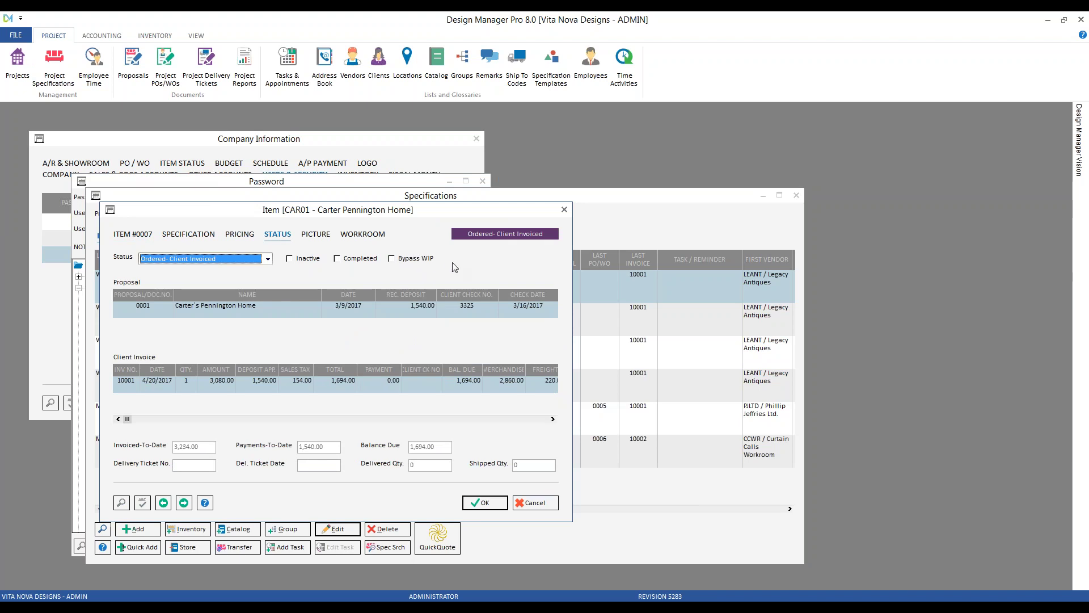
{"action": "left_click", "coordinate": [534, 503]}
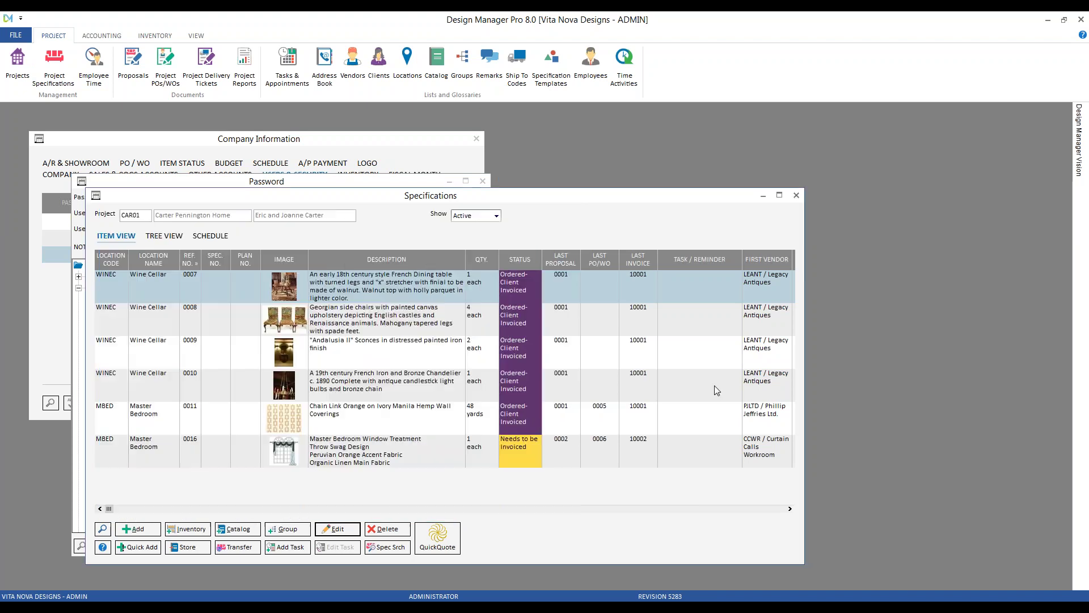
{"action": "left_click", "coordinate": [796, 195]}
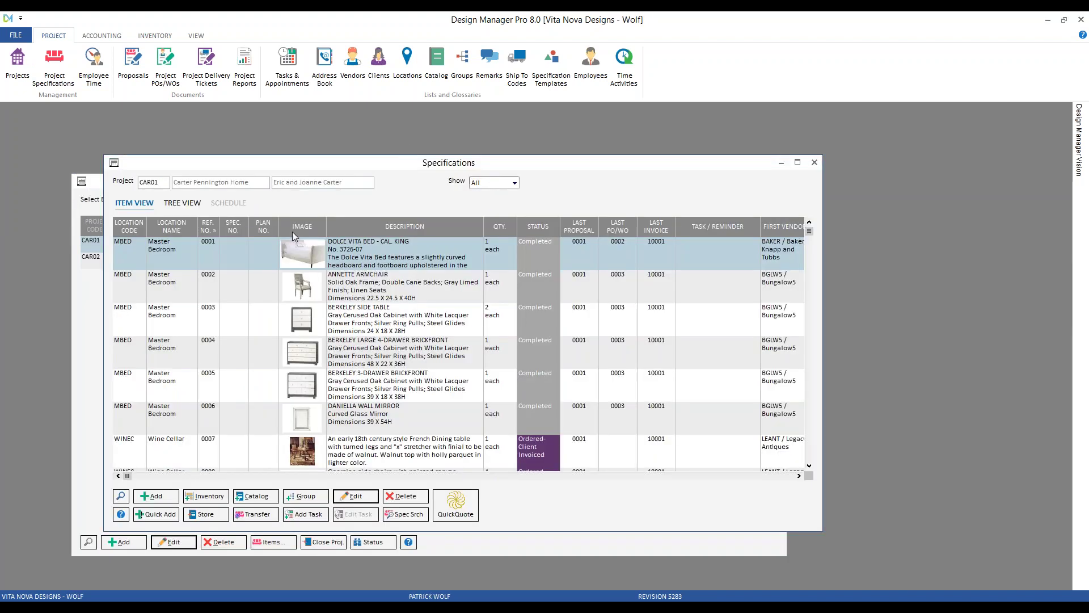
Step: In the Senior Designer's session, check item 0001's status details for the Bypass WIP option, and cancel out of the item
{"action": "double_click", "coordinate": [366, 264]}
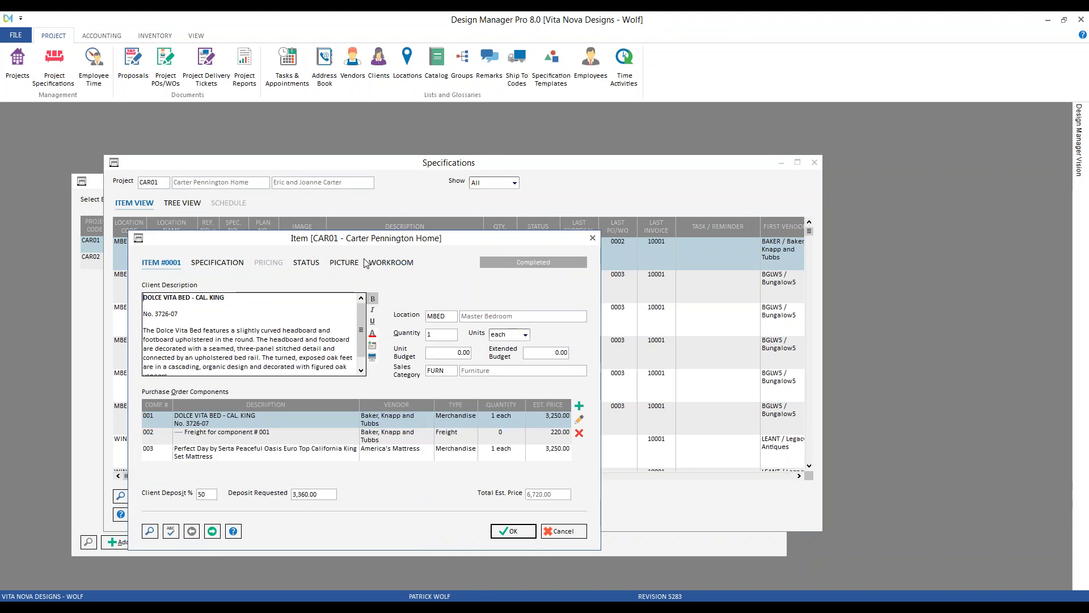
{"action": "left_click", "coordinate": [310, 264]}
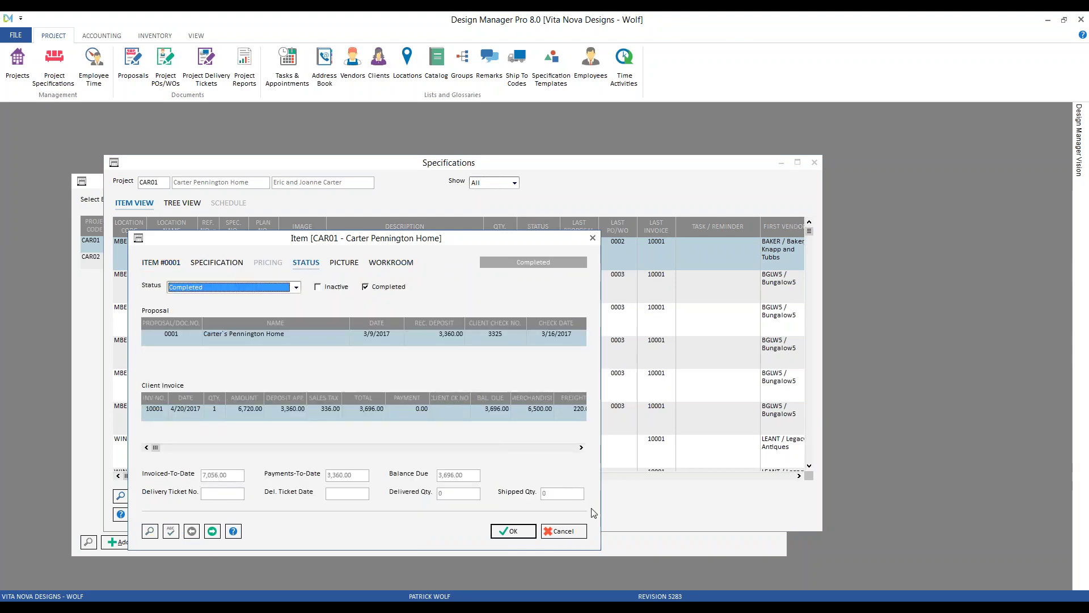
{"action": "left_click", "coordinate": [576, 531]}
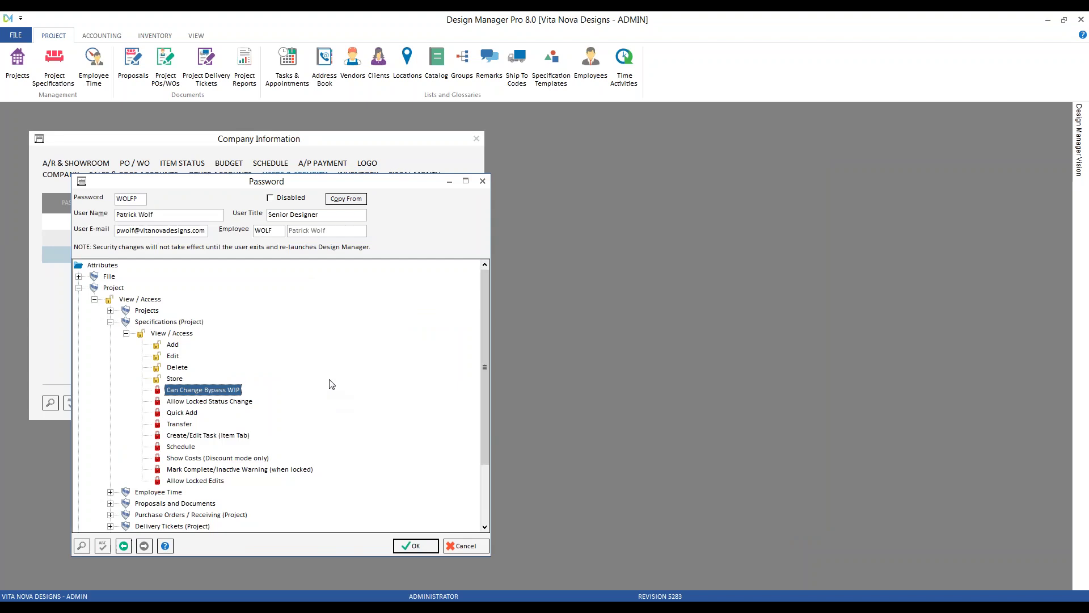
Step: Review Allow Locked Status Change, cancel out of the password record, and examine the Completed (locked) item status settings in Company Information
{"action": "left_click", "coordinate": [238, 401]}
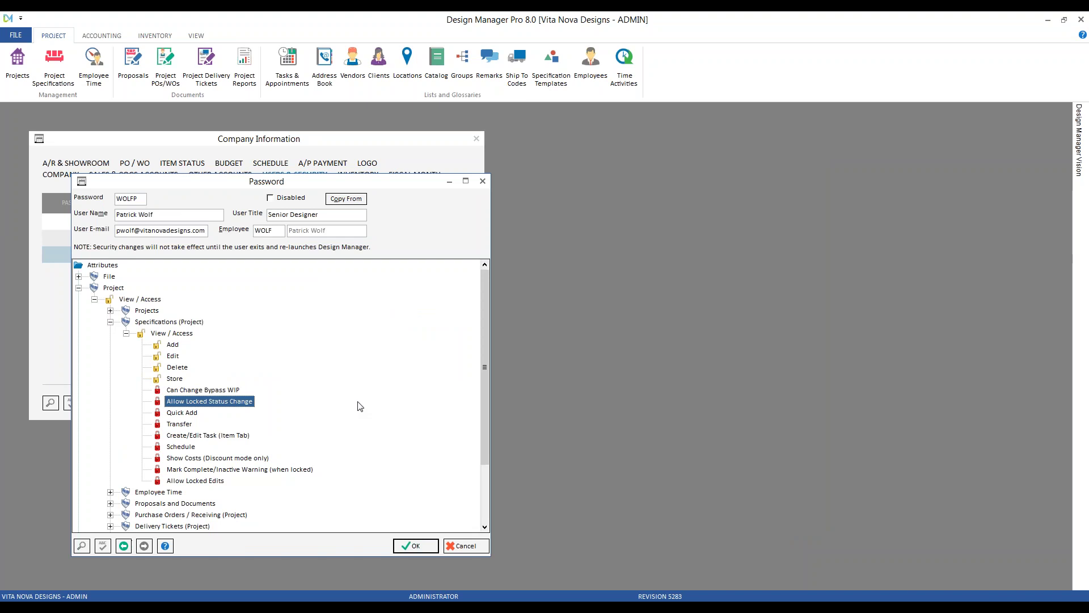
{"action": "left_click", "coordinate": [481, 546]}
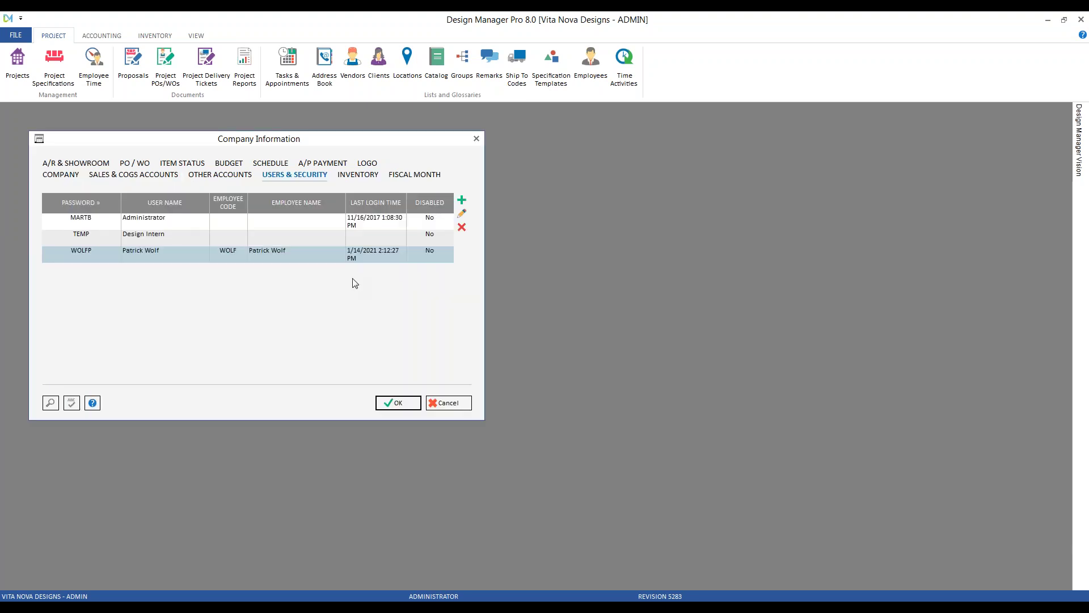
{"action": "left_click", "coordinate": [191, 164]}
{"action": "left_click", "coordinate": [157, 355]}
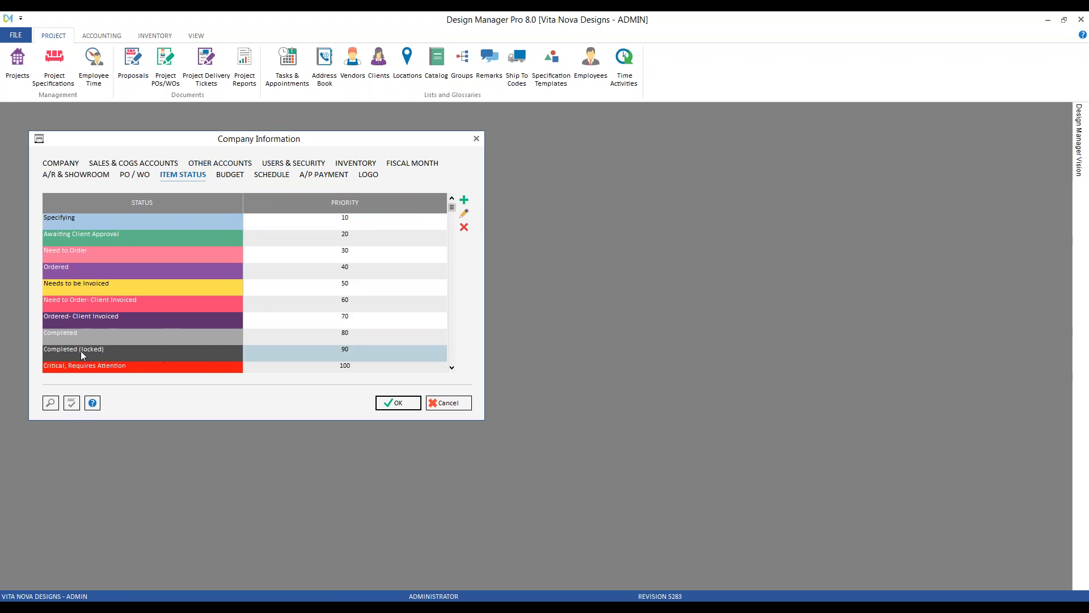
{"action": "left_click", "coordinate": [462, 215]}
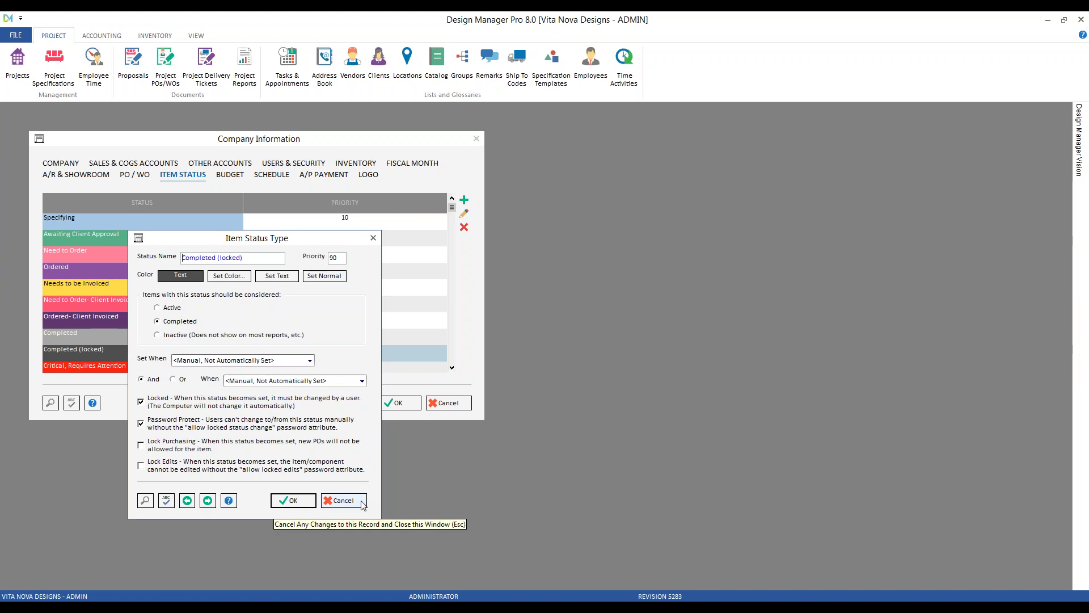
{"action": "left_click", "coordinate": [343, 500]}
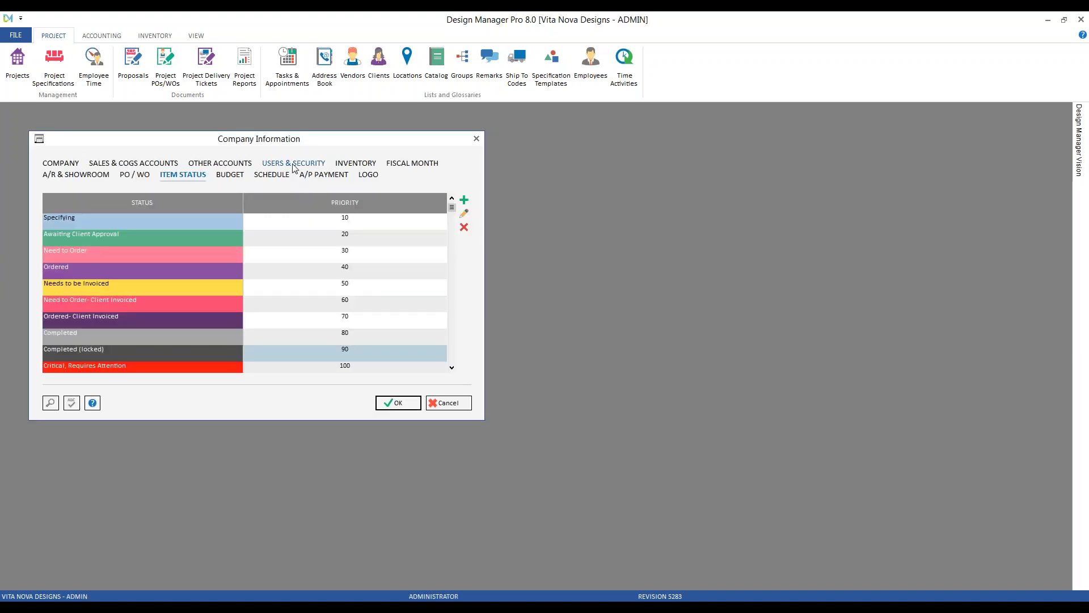
Step: Reopen the Senior Designer's password record and expand the Specifications (Project) rights to review Allow Locked Status Change
{"action": "left_click", "coordinate": [305, 163]}
{"action": "double_click", "coordinate": [107, 257]}
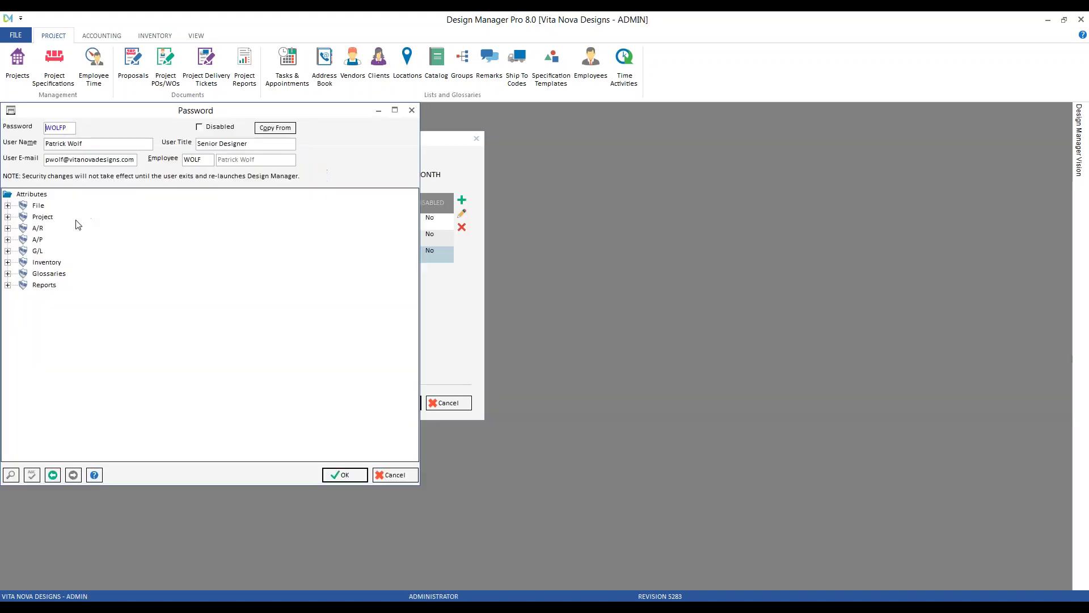
{"action": "left_click", "coordinate": [8, 217]}
{"action": "left_click", "coordinate": [23, 228]}
{"action": "left_click", "coordinate": [39, 251]}
{"action": "left_click", "coordinate": [55, 262]}
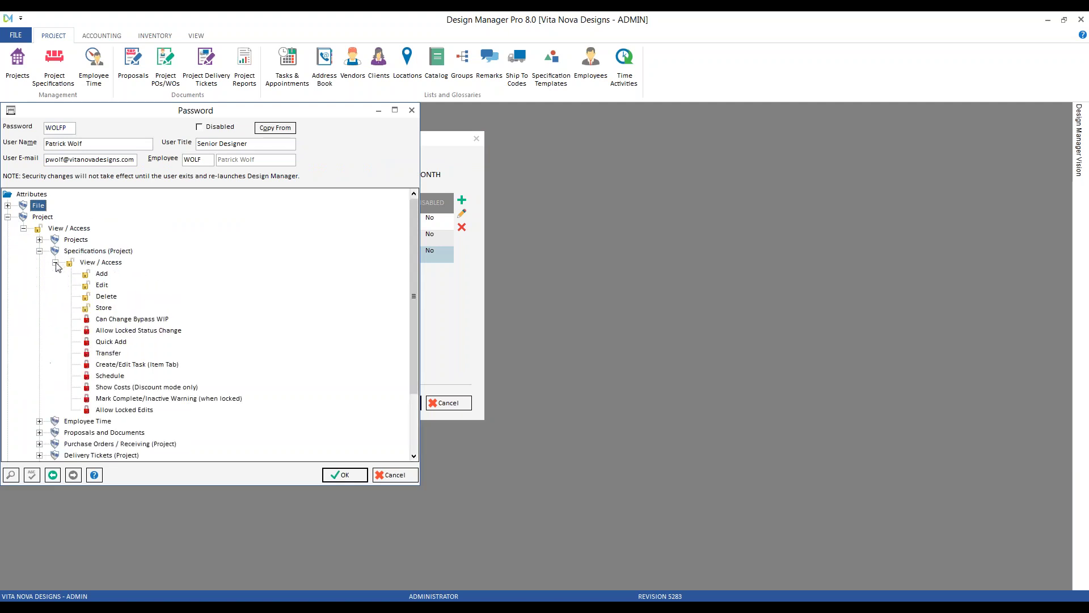
{"action": "left_click", "coordinate": [146, 332]}
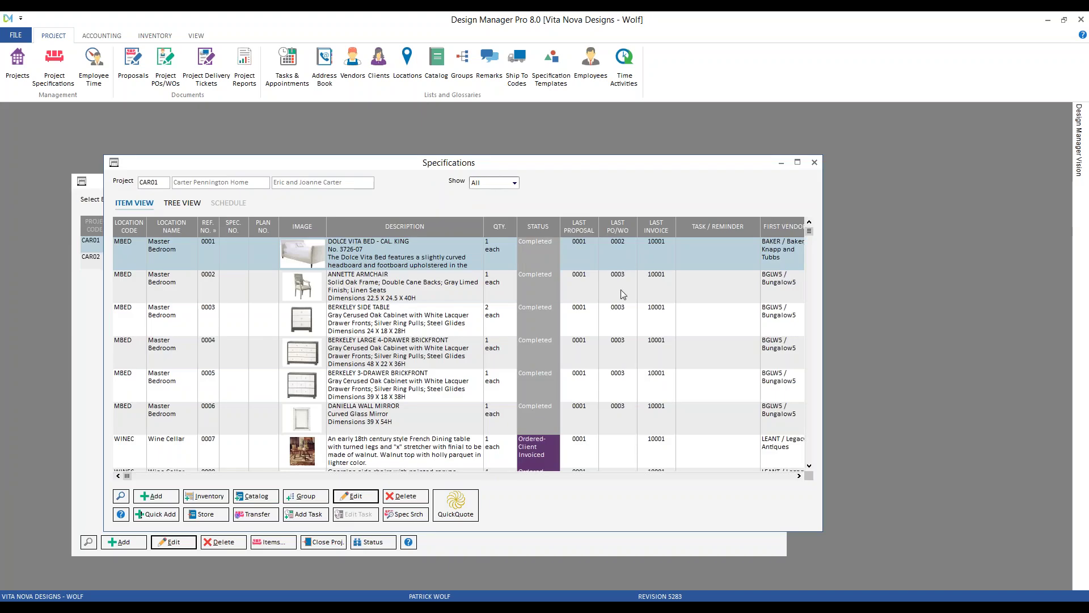
Step: In the Senior Designer's session, try to change the Completed (locked) status of time item 0012 in CAR01's specifications
{"action": "scroll", "coordinate": [621, 290], "scroll_direction": "down", "scroll_amount": 3}
{"action": "scroll", "coordinate": [619, 306], "scroll_direction": "down", "scroll_amount": 1}
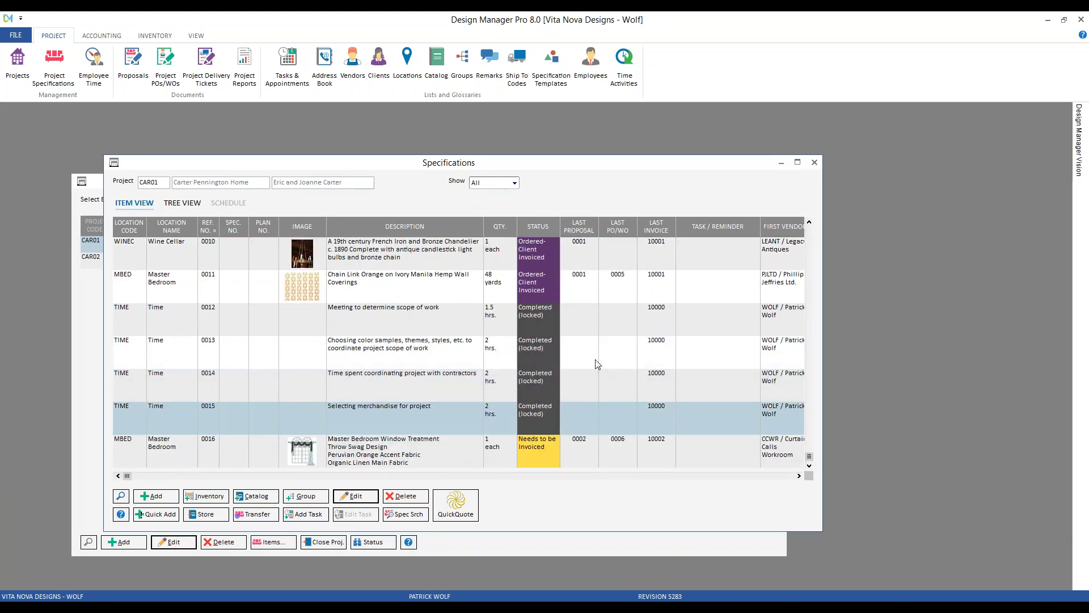
{"action": "left_click", "coordinate": [532, 319]}
{"action": "left_click", "coordinate": [571, 322]}
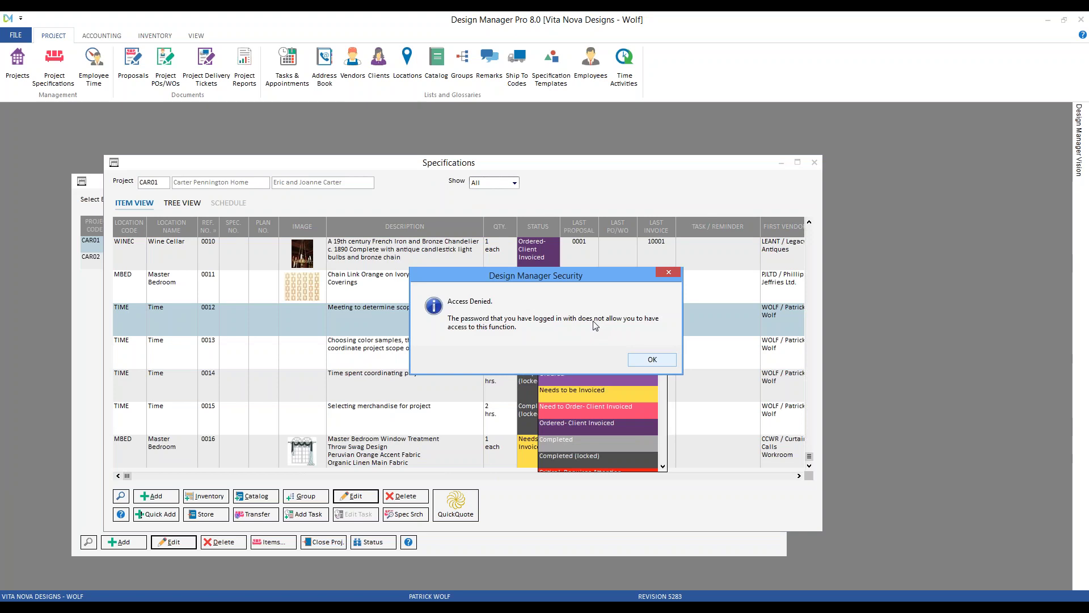
{"action": "left_click", "coordinate": [646, 361]}
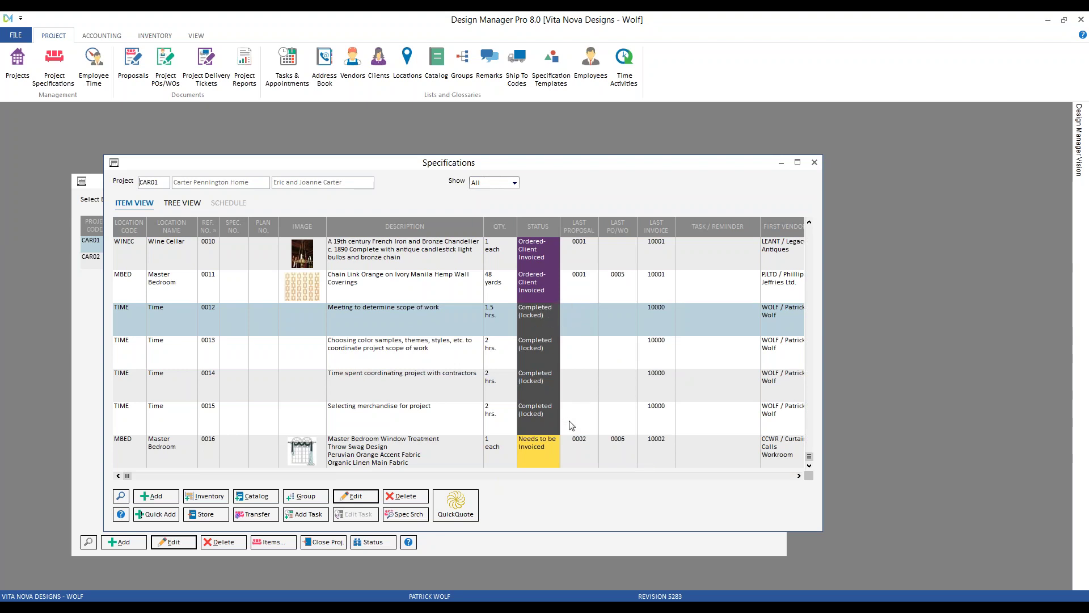
Step: Set the status of Master Bedroom item 0016 to Ordered, and try to change time item 0012's status to Completed
{"action": "left_click", "coordinate": [545, 450]}
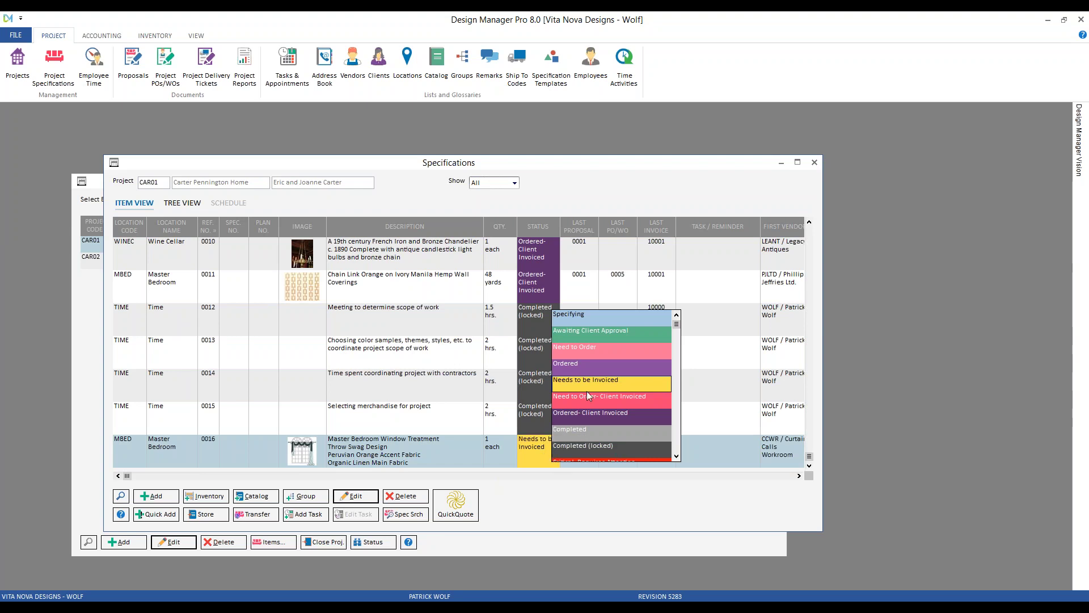
{"action": "left_click", "coordinate": [597, 365]}
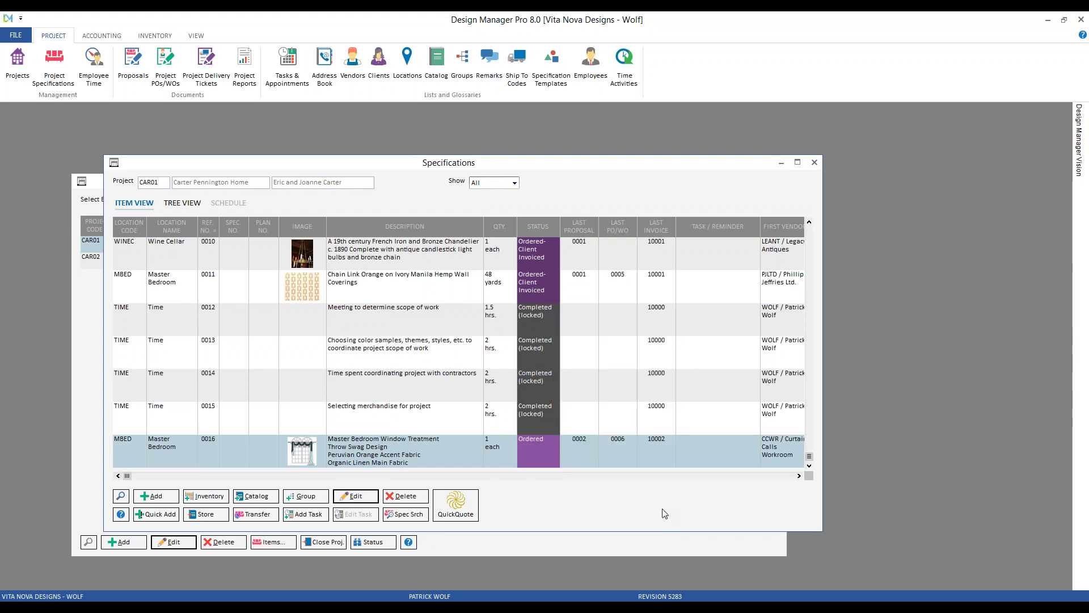
{"action": "left_click", "coordinate": [535, 315]}
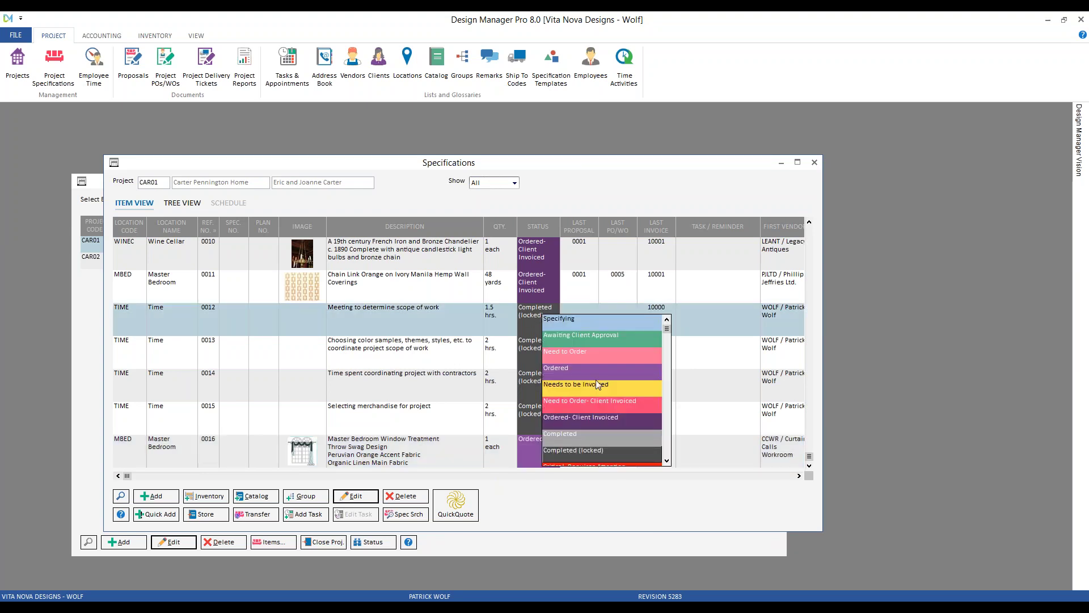
{"action": "left_click", "coordinate": [587, 437]}
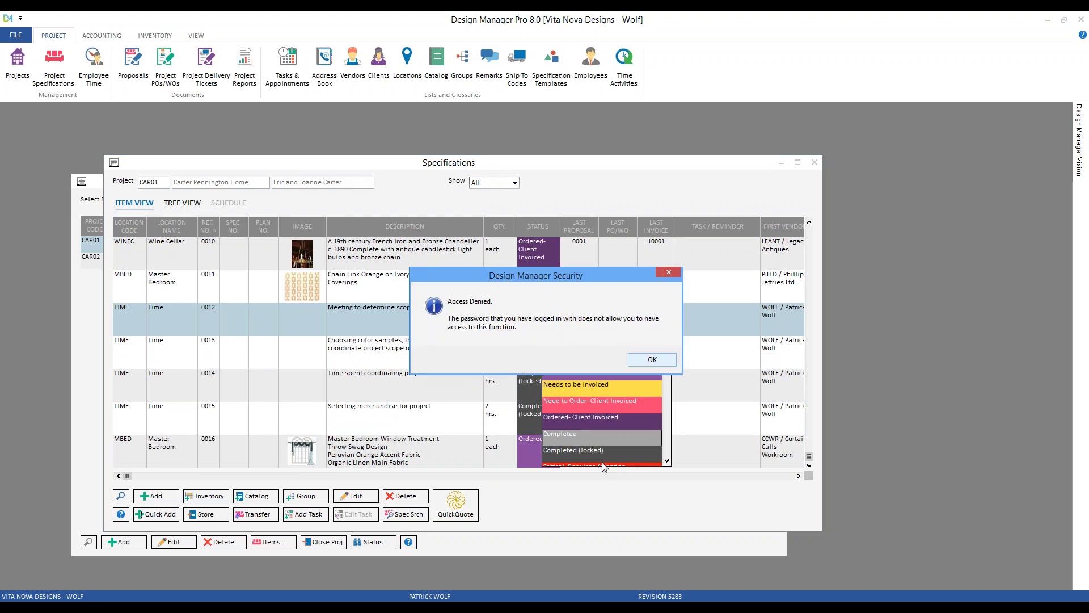
{"action": "left_click", "coordinate": [646, 359]}
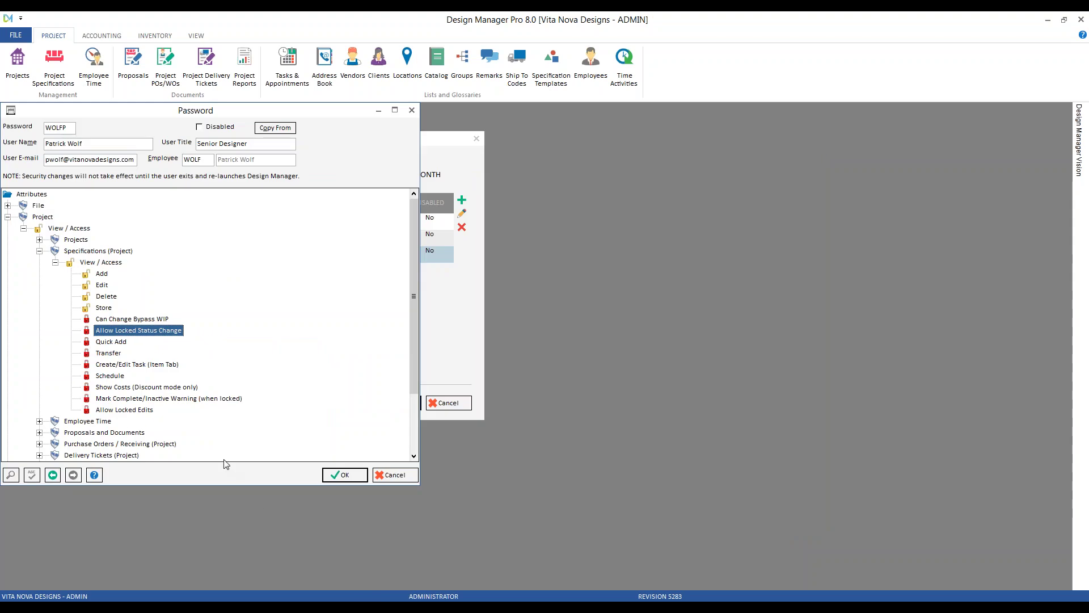
Step: In the Senior Designer's password record, review the Quick Add, Transfer and Create/Edit Task (Item Tab) rights
{"action": "left_click", "coordinate": [114, 342]}
{"action": "left_click", "coordinate": [109, 354]}
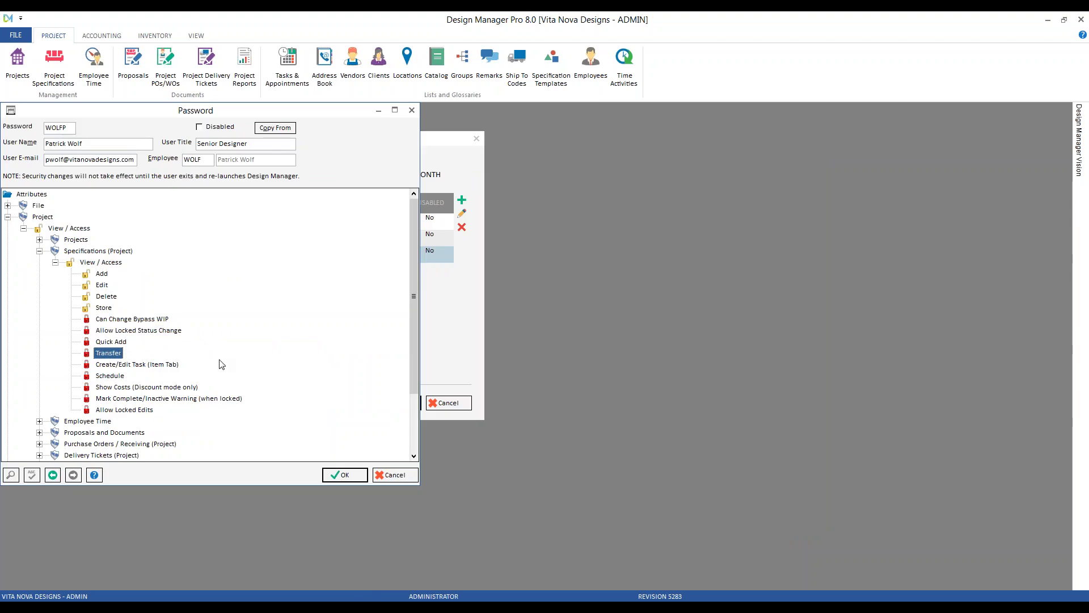
{"action": "left_click", "coordinate": [151, 366]}
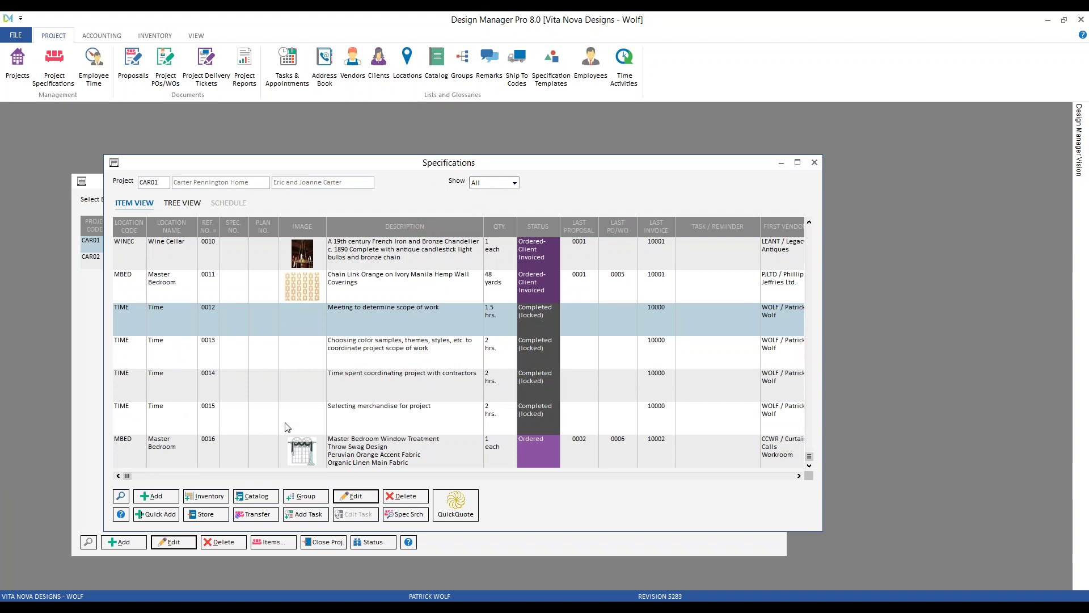
Step: In the Senior Designer's session, try to use Quick Add and Transfer in CAR01's specifications, and select item 0011
{"action": "left_click", "coordinate": [164, 516]}
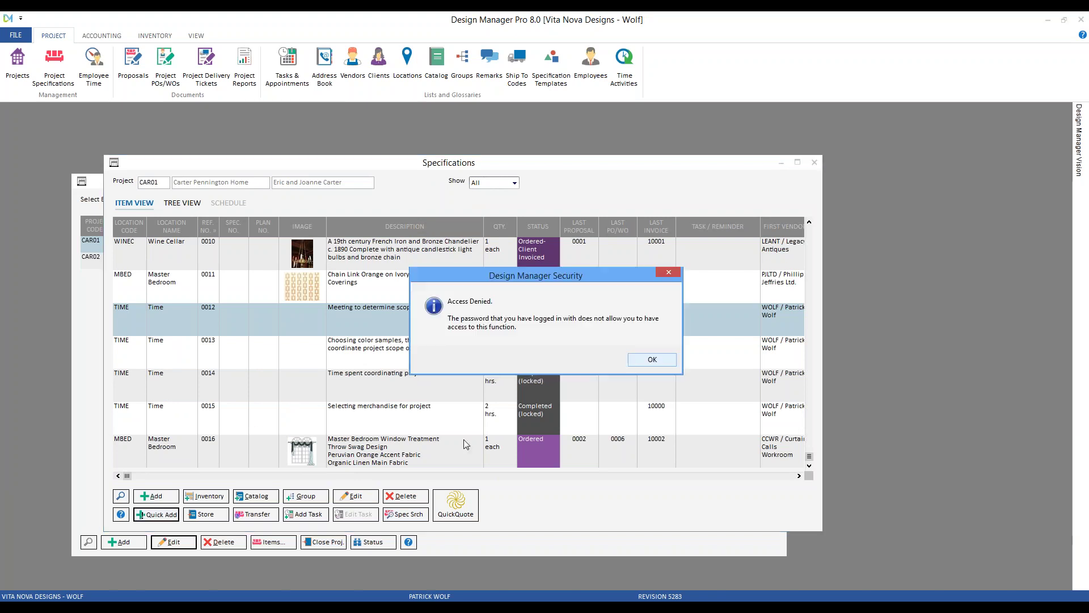
{"action": "left_click", "coordinate": [642, 361]}
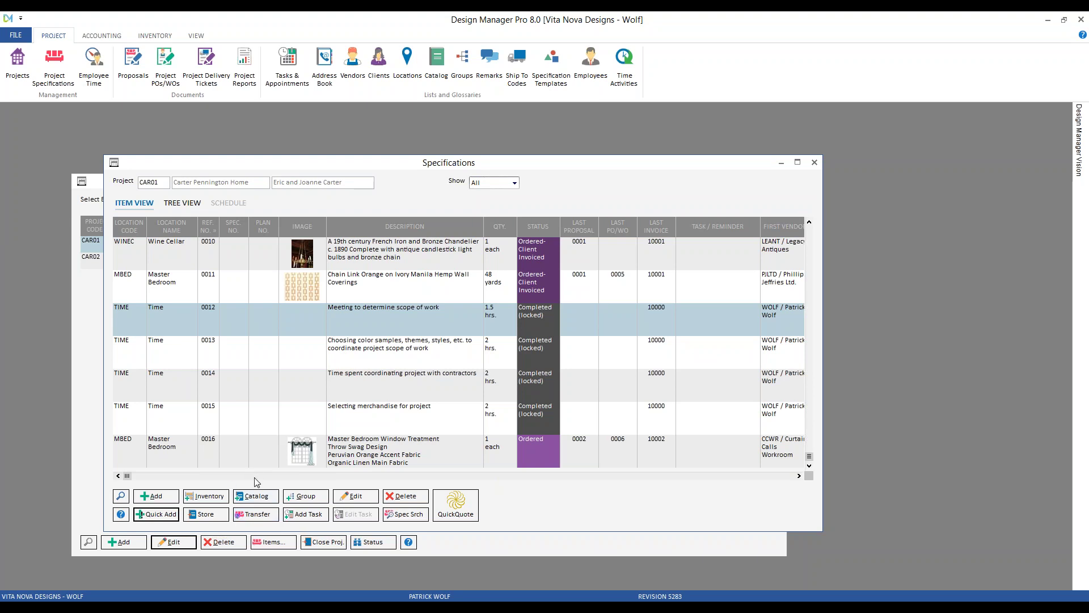
{"action": "left_click", "coordinate": [264, 517]}
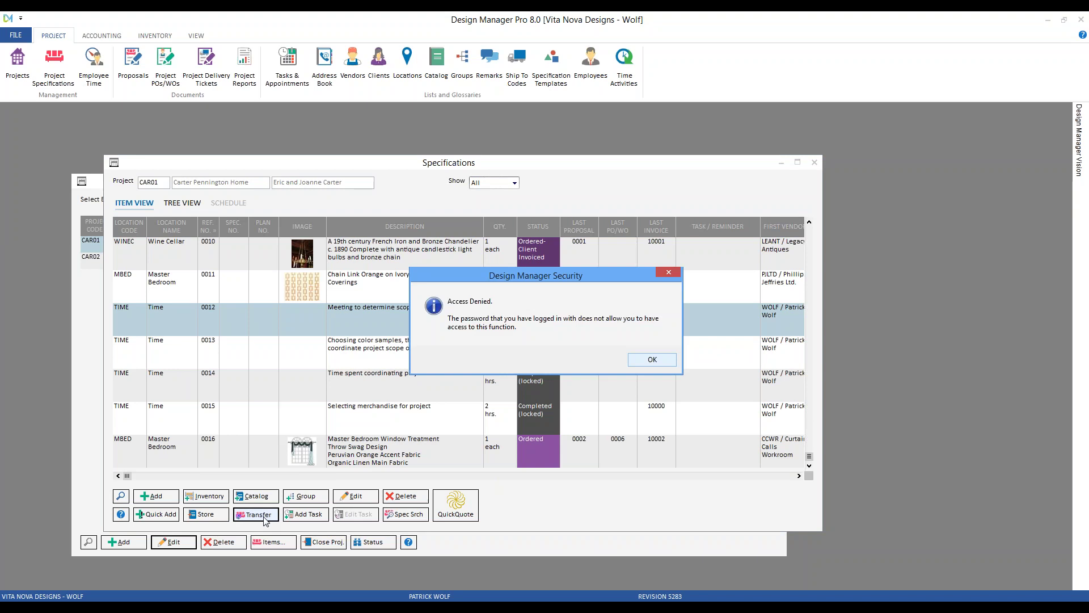
{"action": "left_click", "coordinate": [652, 359]}
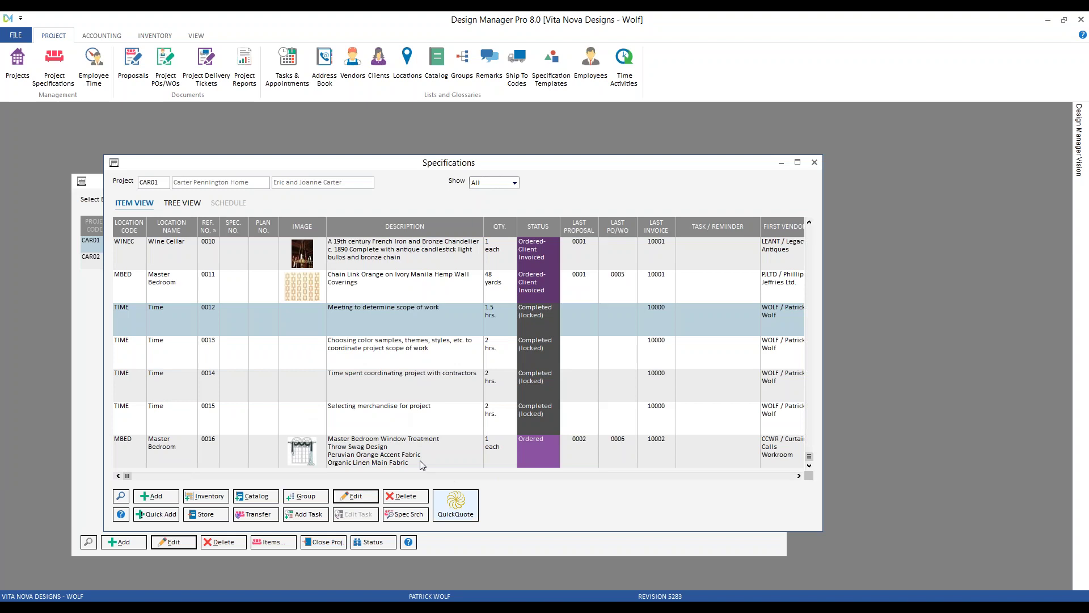
{"action": "left_click", "coordinate": [452, 297]}
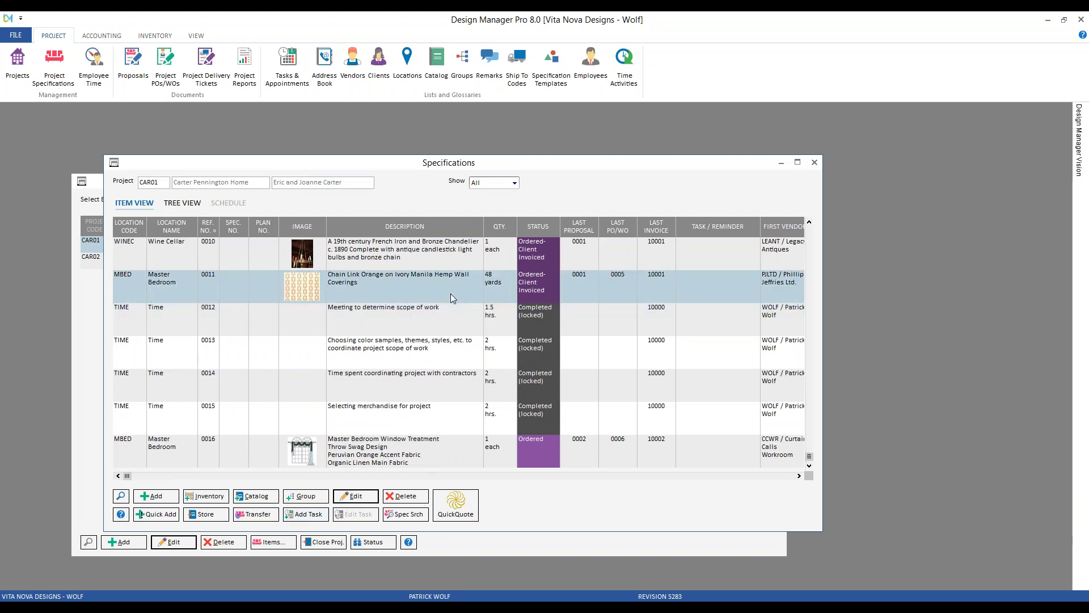
Step: In the Senior Designer's session, try to add a task to item 0011 in CAR01's specifications
{"action": "left_click", "coordinate": [309, 515]}
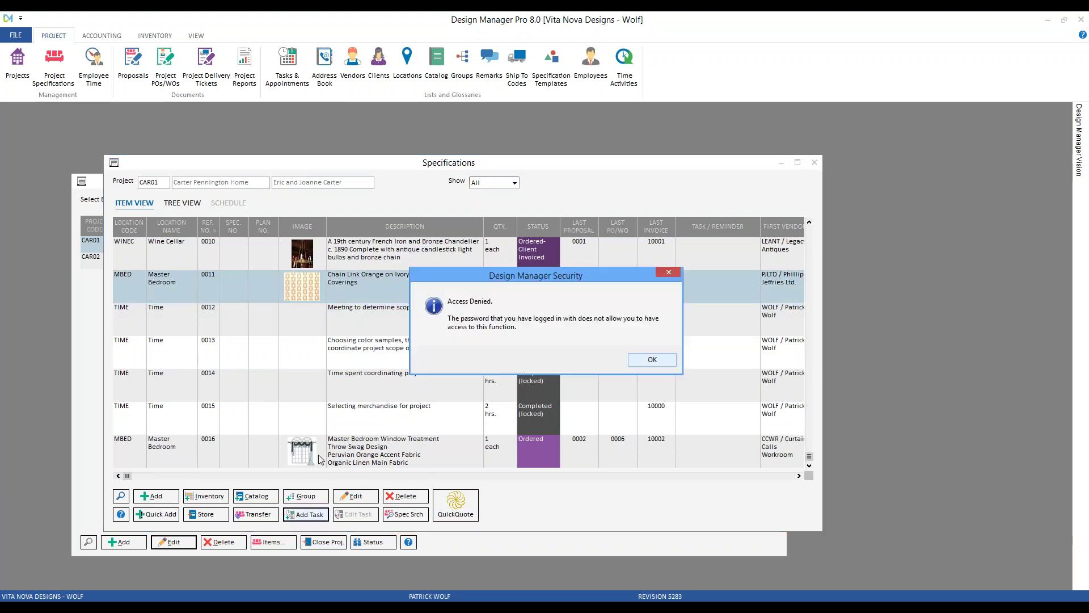
{"action": "left_click", "coordinate": [652, 360]}
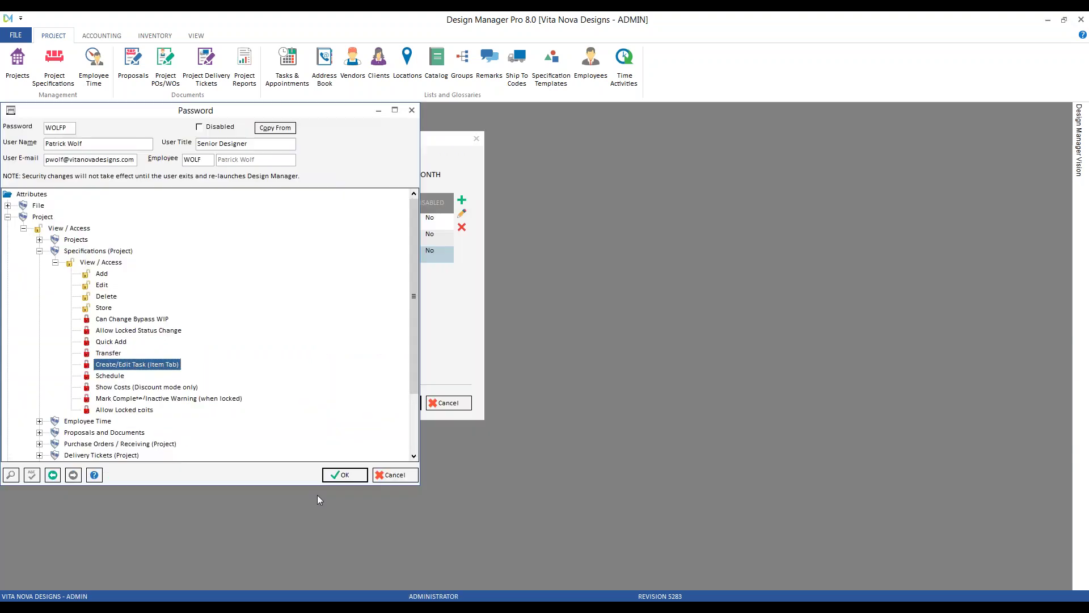
Step: In the Senior Designer's password record, review the Schedule and Show Costs (Discount mode only) rights
{"action": "left_click", "coordinate": [115, 376]}
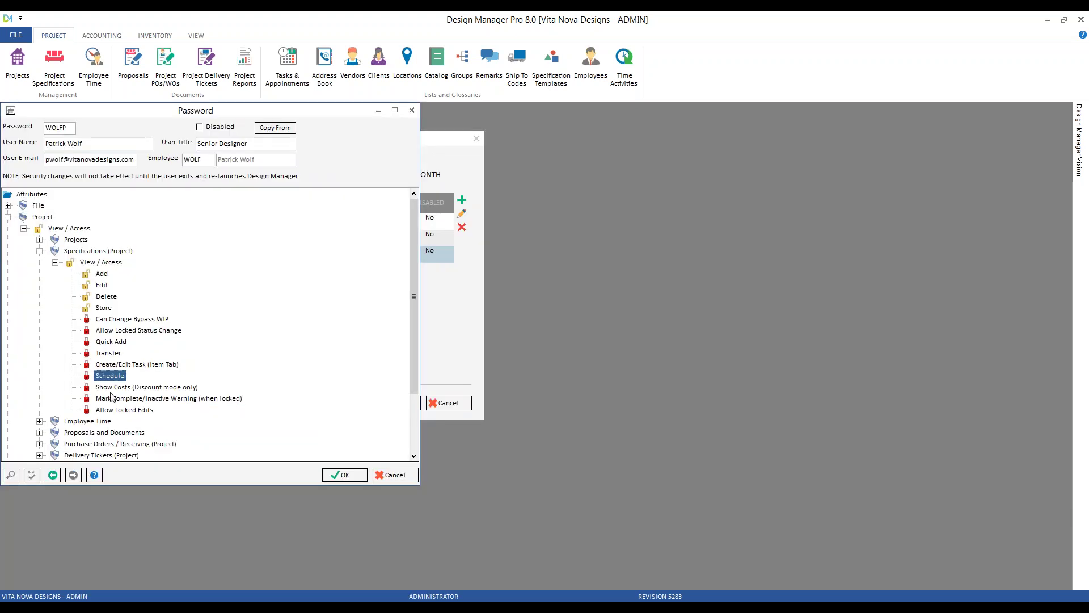
{"action": "left_click", "coordinate": [344, 474]}
{"action": "left_click", "coordinate": [190, 388]}
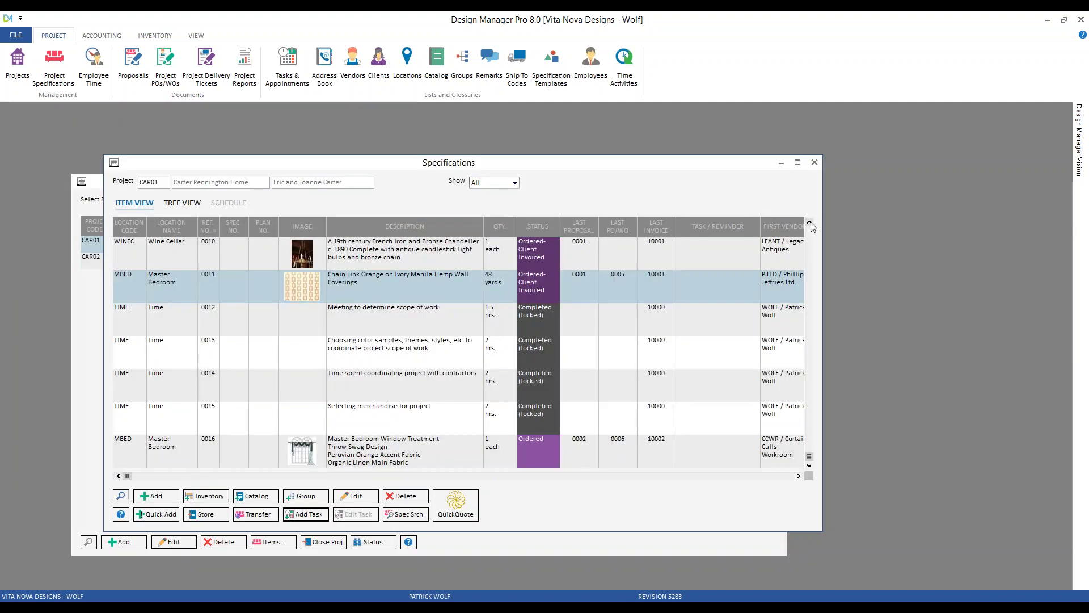
Step: In the Senior Designer's session, inspect the cost and pricing fields of component 001 in CAR01's item 0001, and close the component without changes
{"action": "left_click", "coordinate": [810, 223]}
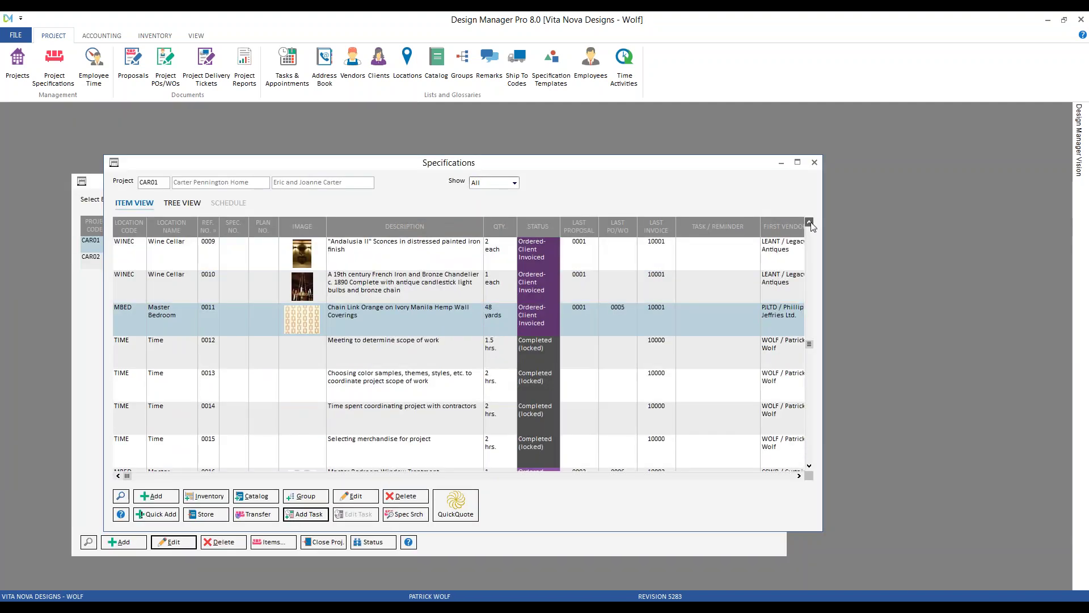
{"action": "scroll", "coordinate": [687, 244], "scroll_direction": "up", "scroll_amount": 3}
{"action": "left_click", "coordinate": [454, 258]}
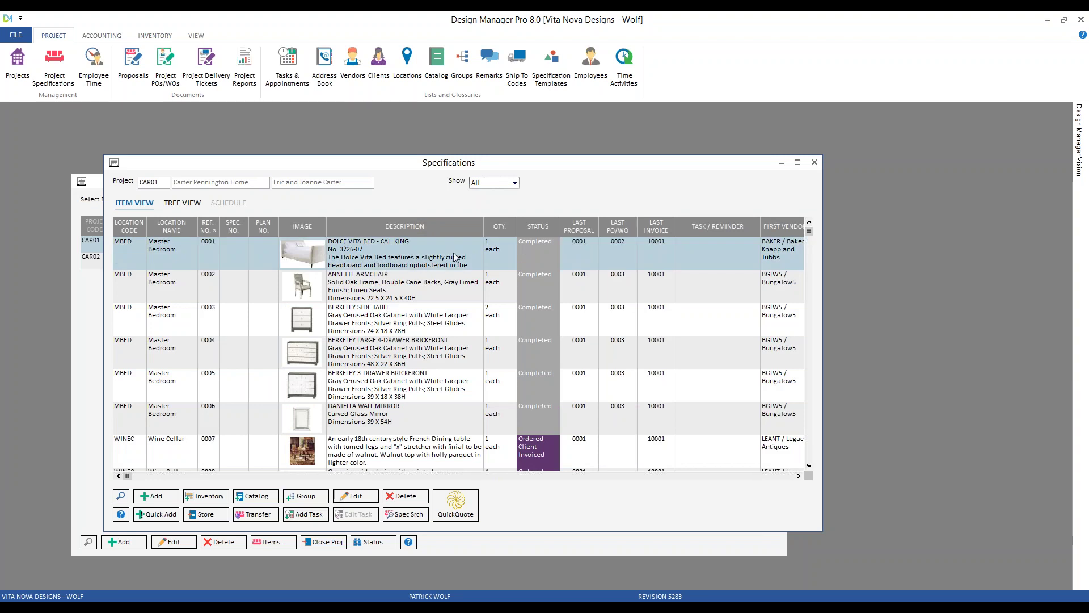
{"action": "double_click", "coordinate": [454, 257]}
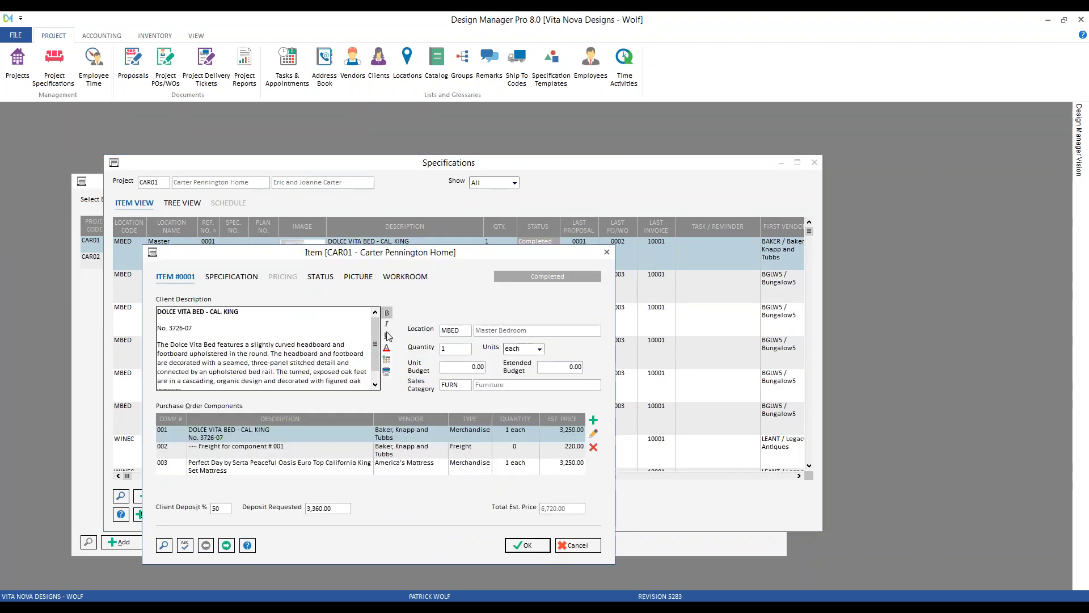
{"action": "left_click", "coordinate": [595, 433]}
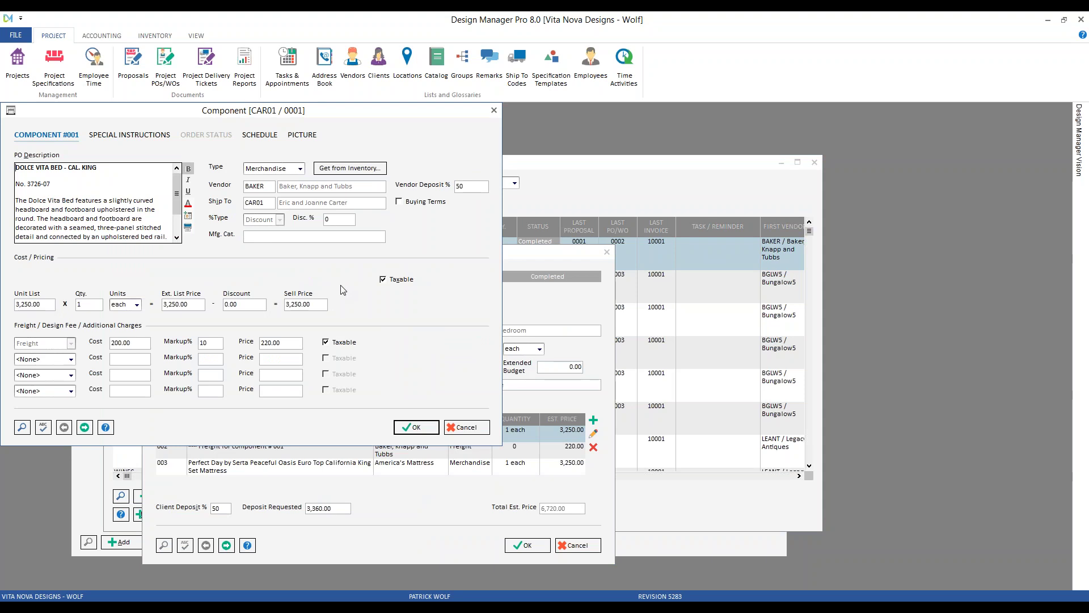
{"action": "left_click", "coordinate": [465, 426]}
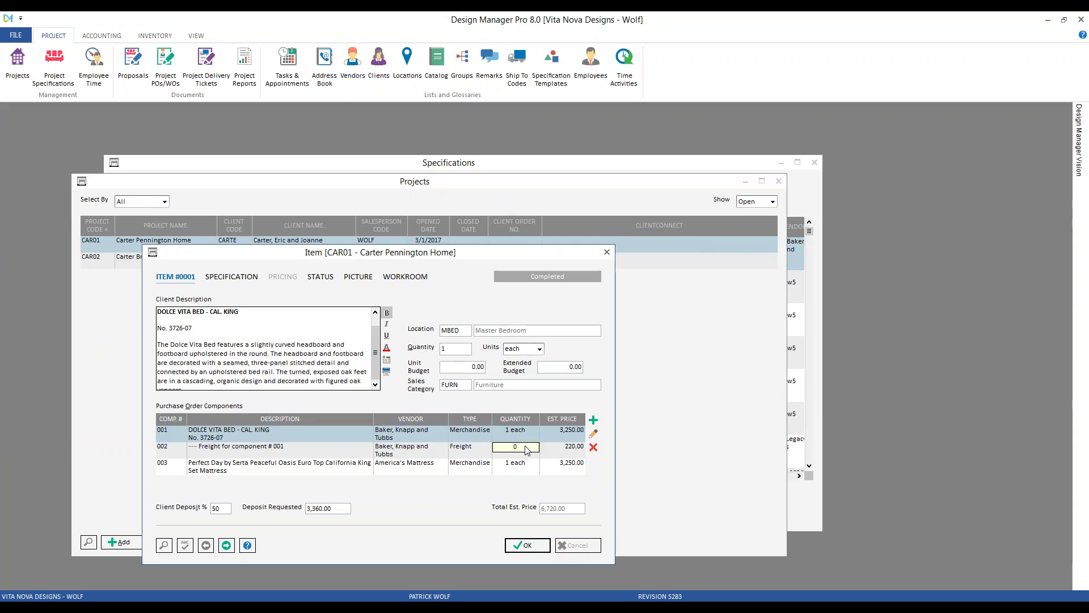
{"action": "left_click", "coordinate": [453, 509]}
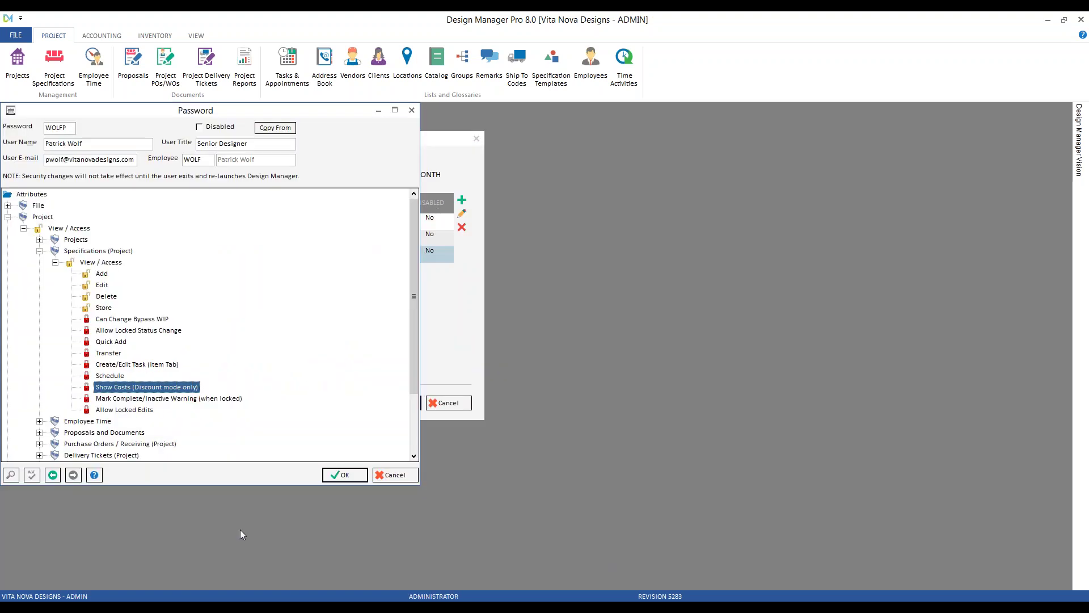
Step: Review the Mark Complete/Inactive Warning (when locked) right, and try changing the Complete designation of CAR01's item 0007 dining table, declining the change
{"action": "left_click", "coordinate": [153, 399]}
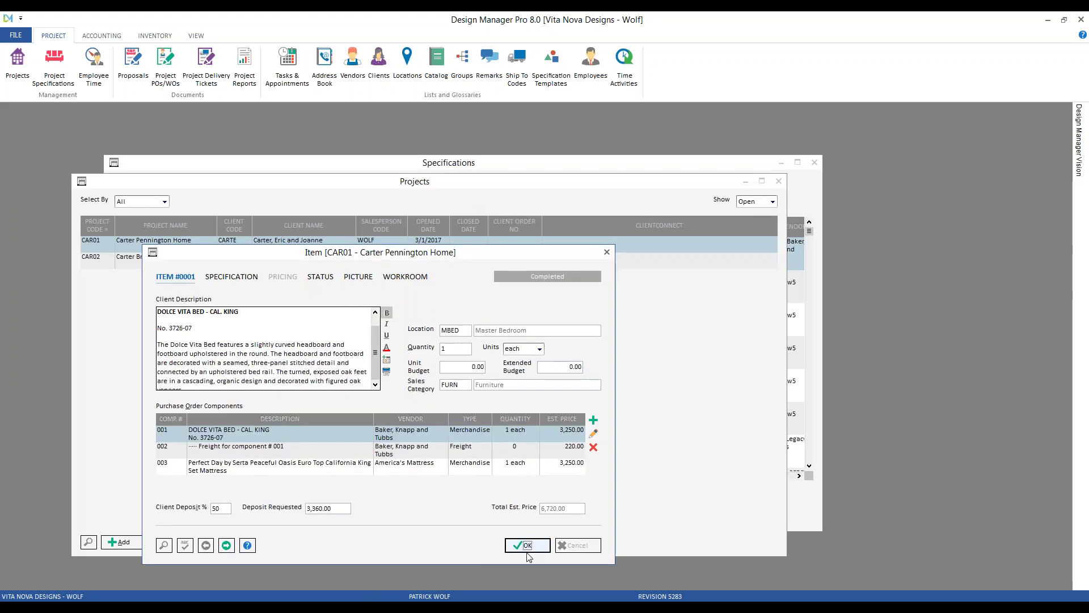
{"action": "left_click", "coordinate": [524, 548]}
{"action": "left_click", "coordinate": [779, 476]}
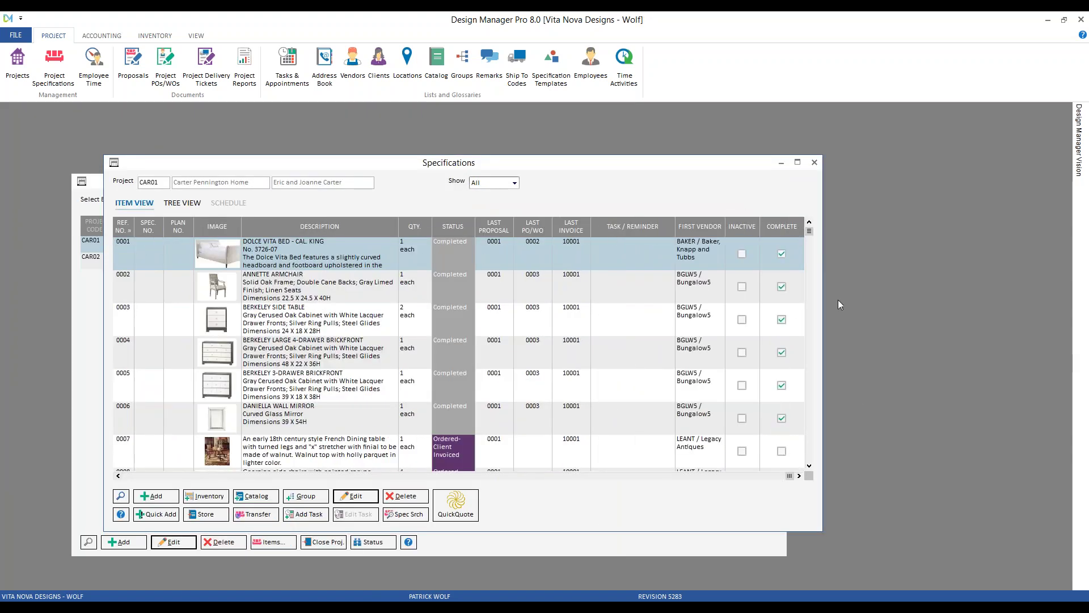
{"action": "scroll", "coordinate": [702, 370], "scroll_direction": "down", "scroll_amount": 1}
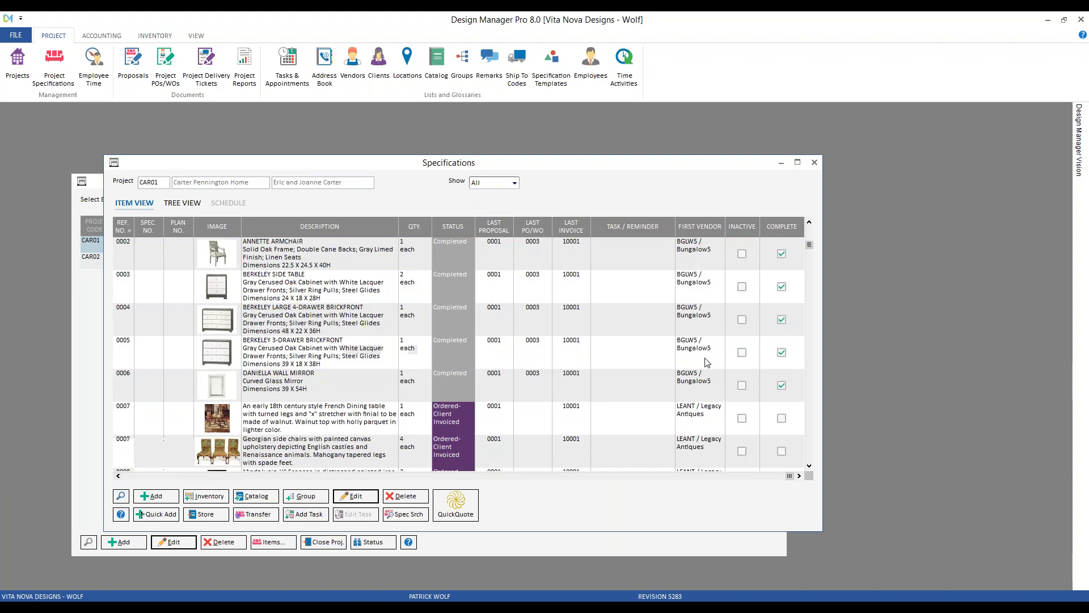
{"action": "left_click", "coordinate": [782, 419]}
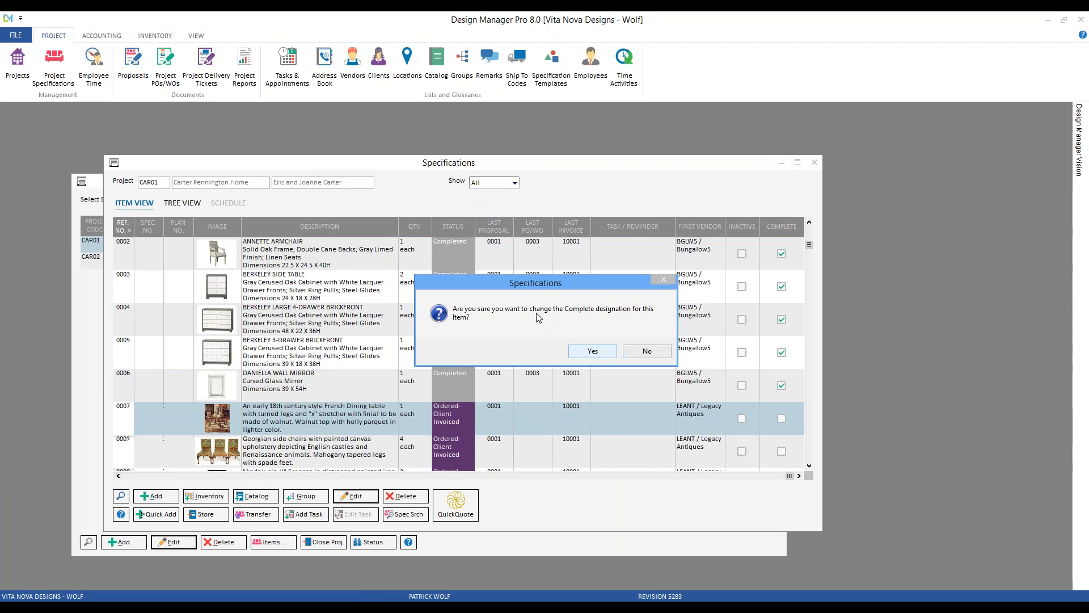
{"action": "left_click", "coordinate": [648, 351]}
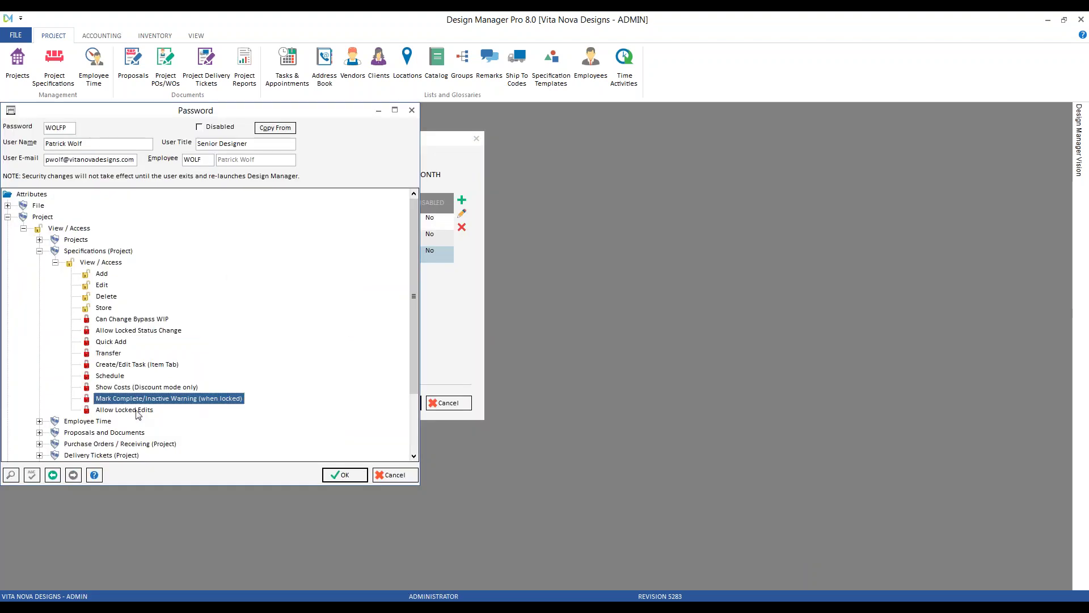
Step: Review the Senior Designer's Allow Locked Edits right, and inspect the Inactive item status settings in Company Information without changing them
{"action": "left_click", "coordinate": [136, 410]}
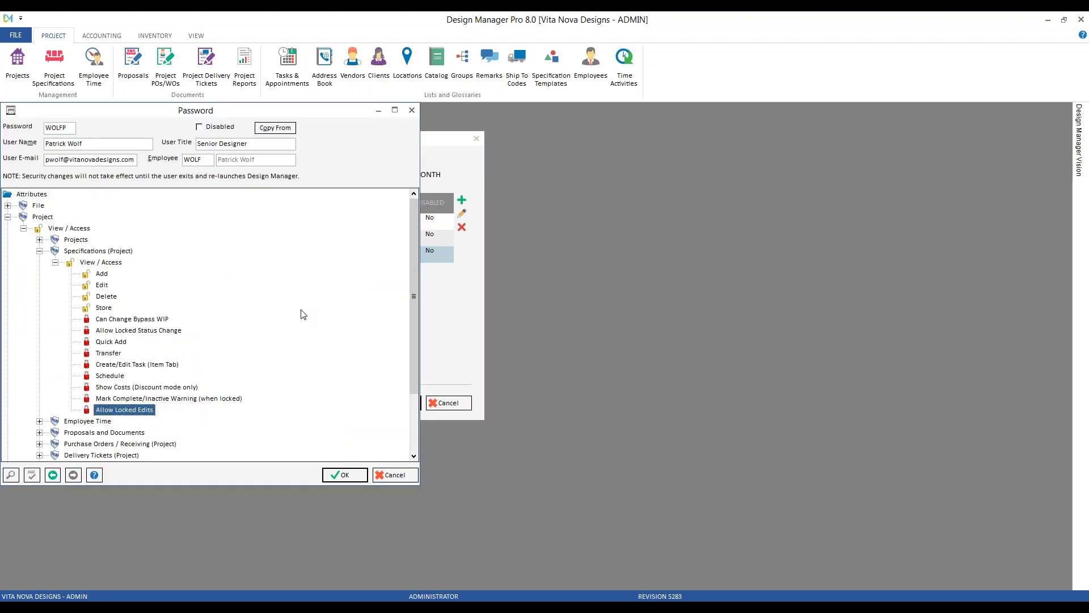
{"action": "left_click", "coordinate": [394, 476]}
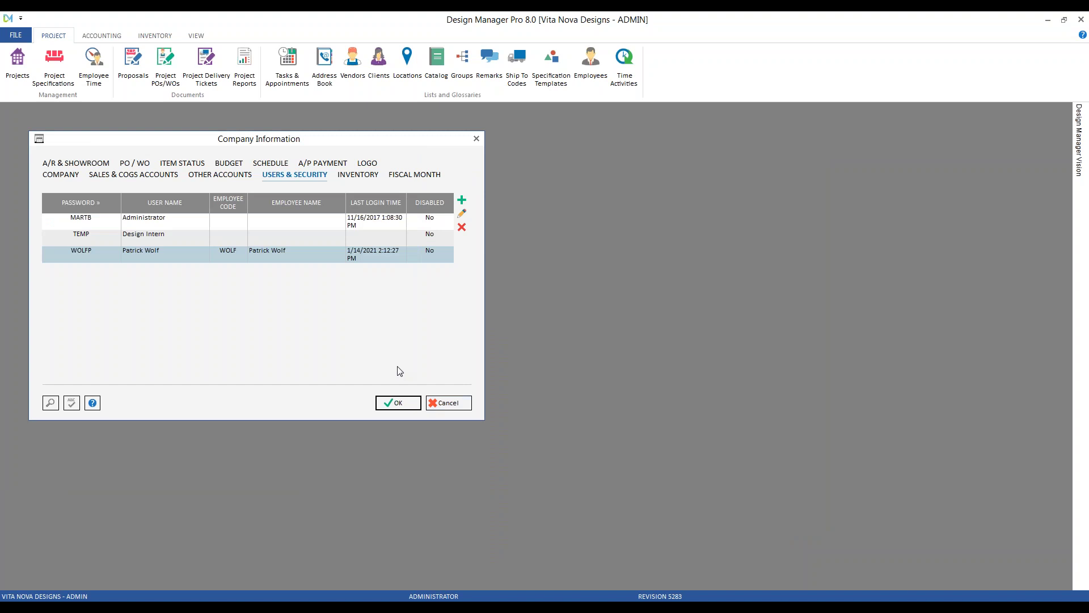
{"action": "left_click", "coordinate": [197, 165]}
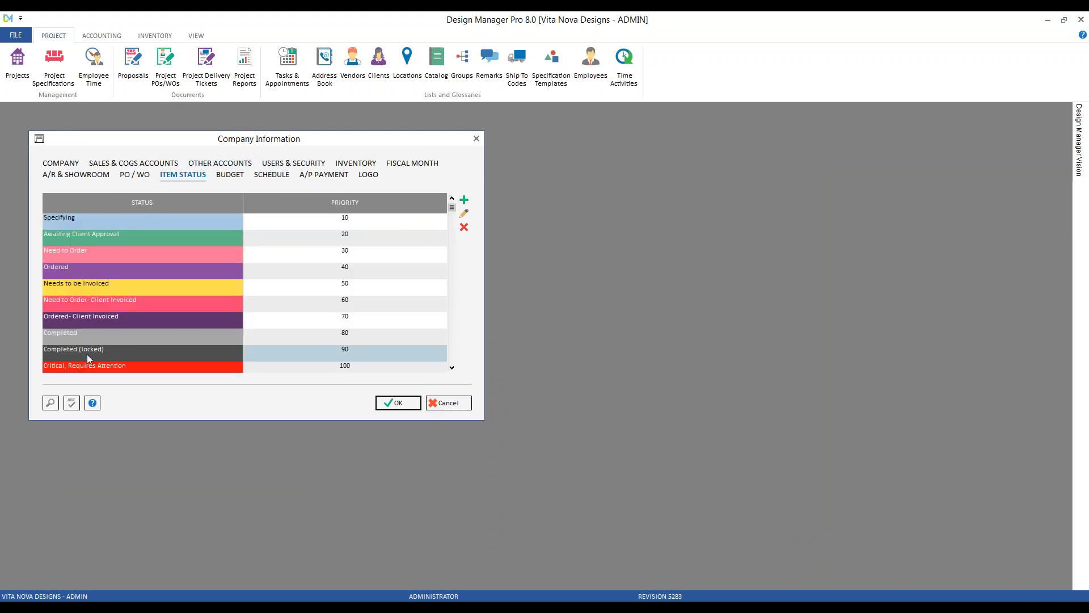
{"action": "scroll", "coordinate": [143, 340], "scroll_direction": "down", "scroll_amount": 1}
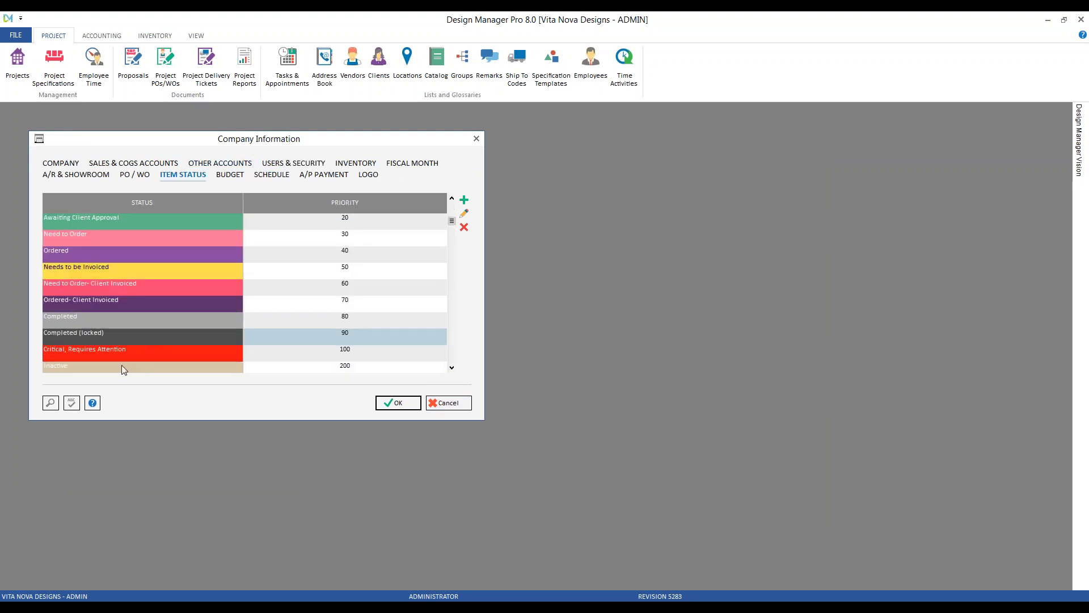
{"action": "left_click", "coordinate": [122, 366]}
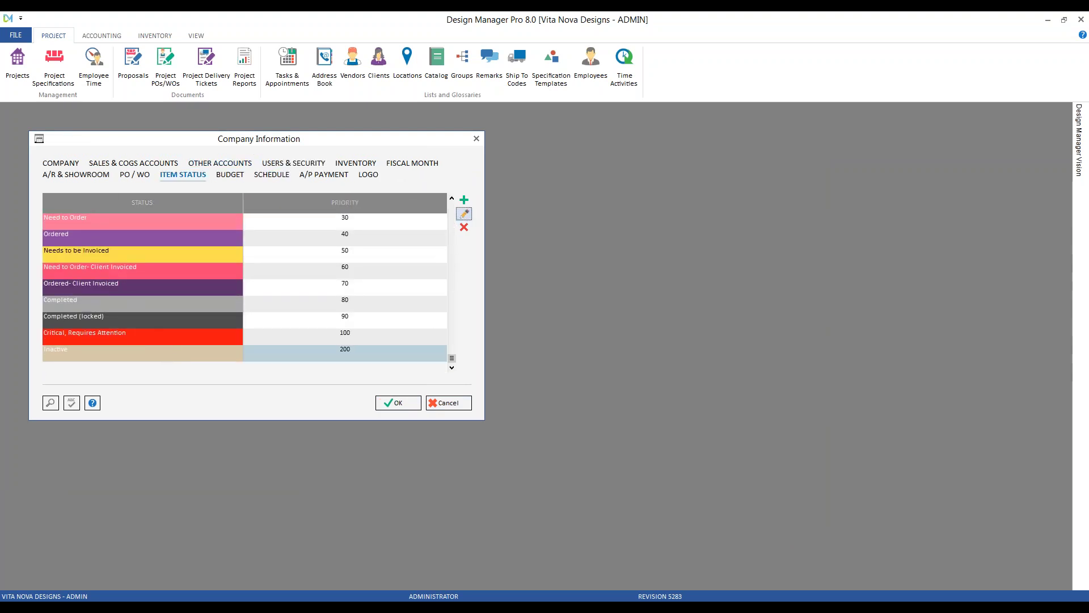
{"action": "left_click", "coordinate": [464, 214]}
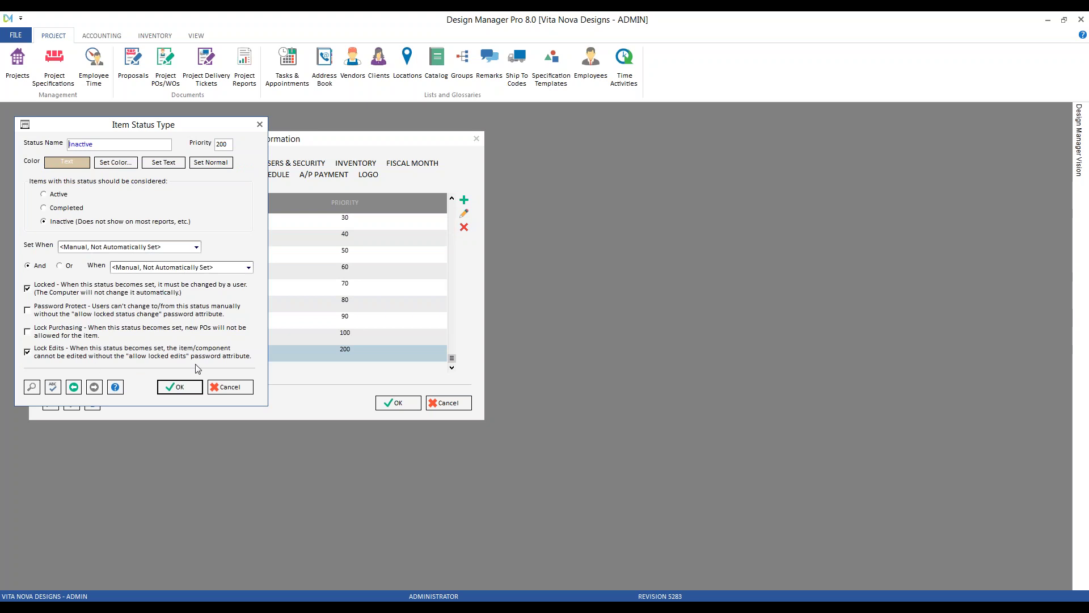
{"action": "left_click", "coordinate": [229, 387]}
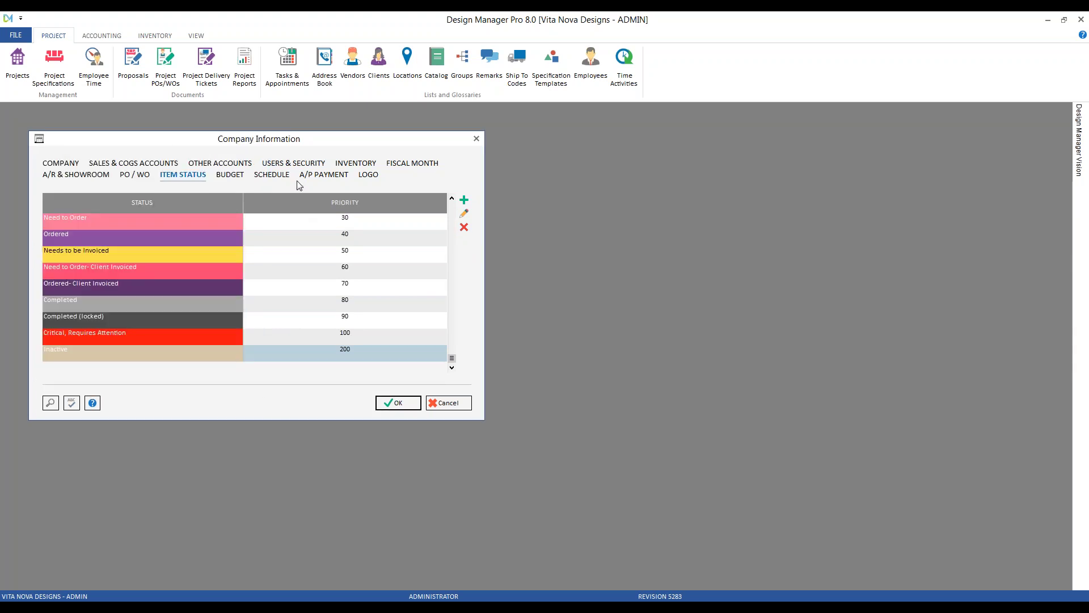
Step: Reopen the Senior Designer's password record and expand the Specifications (Project) rights to Allow Locked Edits
{"action": "left_click", "coordinate": [326, 165]}
{"action": "double_click", "coordinate": [164, 253]}
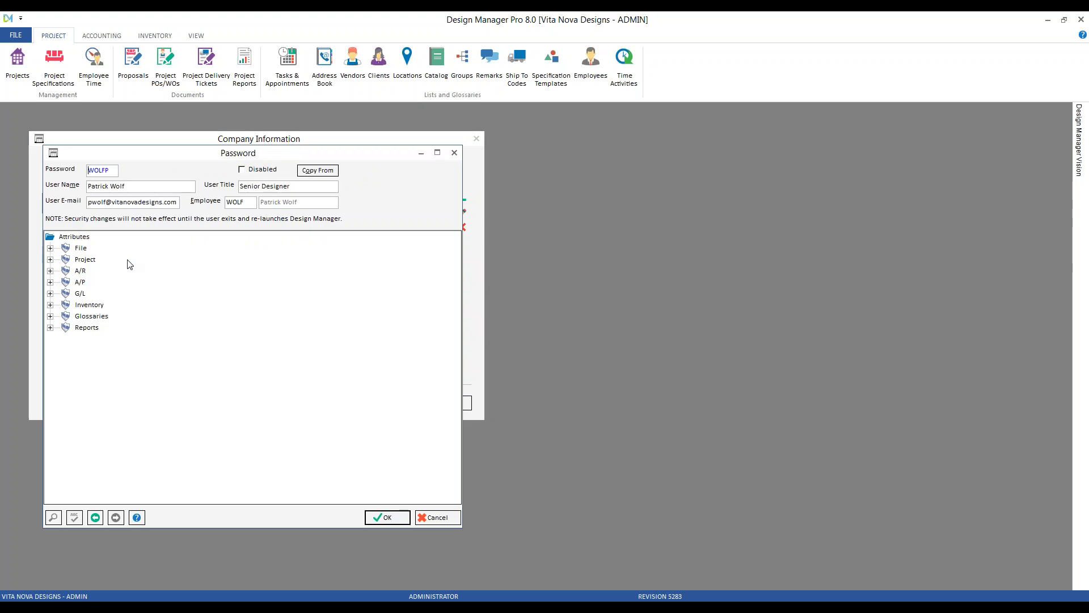
{"action": "left_click", "coordinate": [50, 259]}
{"action": "left_click", "coordinate": [66, 270]}
{"action": "left_click", "coordinate": [81, 293]}
{"action": "left_click", "coordinate": [98, 305]}
{"action": "left_click", "coordinate": [167, 452]}
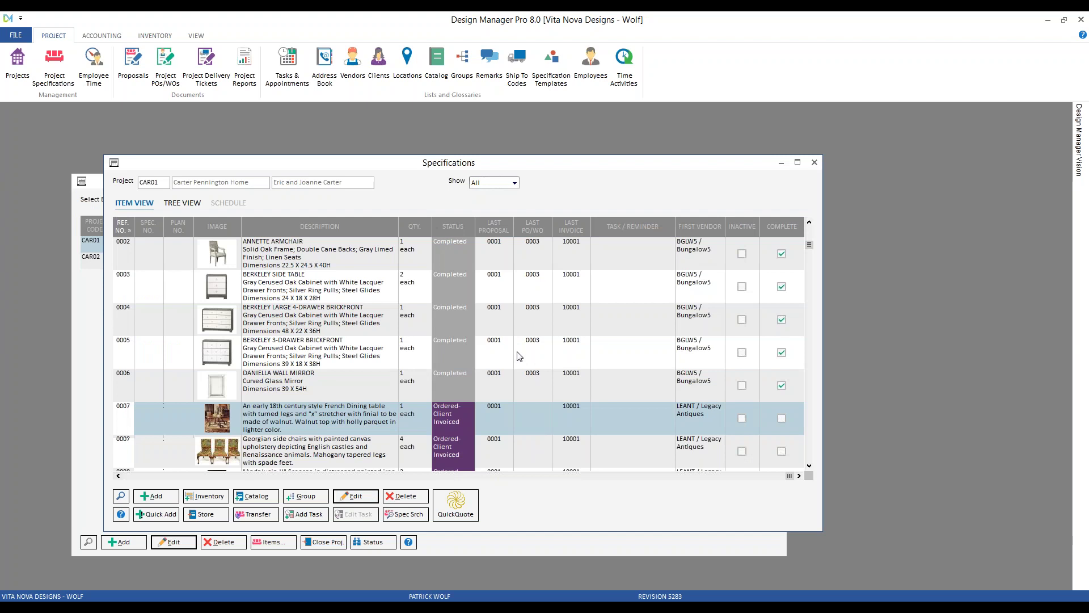
Step: In the Senior Designer's session, look through CAR01's specification items and switch the Specifications window to project CAR02
{"action": "scroll", "coordinate": [519, 355], "scroll_direction": "down", "scroll_amount": 10}
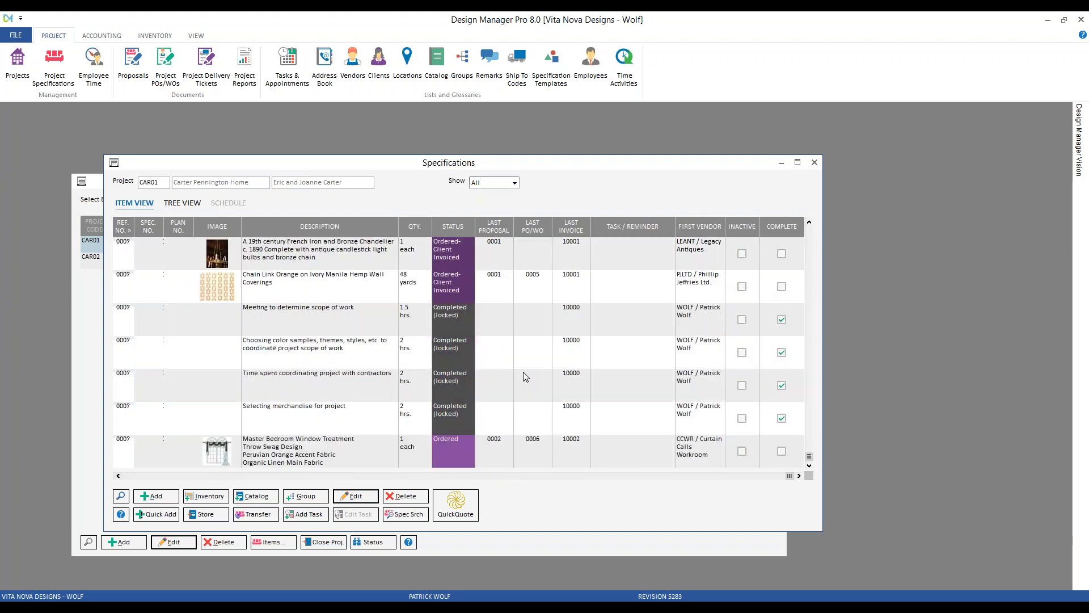
{"action": "scroll", "coordinate": [523, 372], "scroll_direction": "up", "scroll_amount": 10}
{"action": "left_click", "coordinate": [524, 373]}
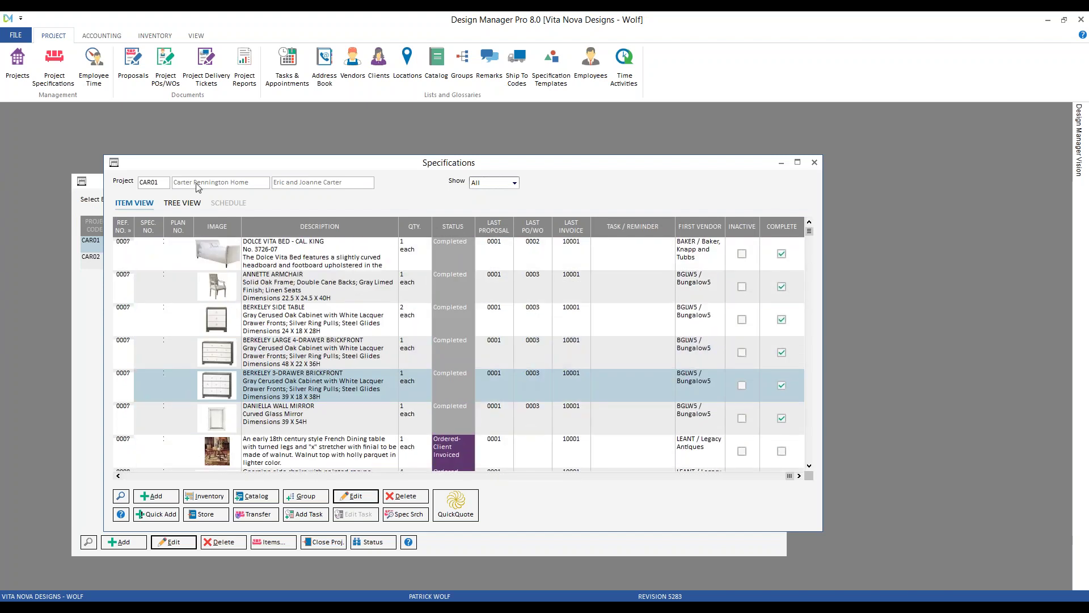
{"action": "left_click", "coordinate": [163, 182]}
{"action": "key", "text": "BackSpace"}
{"action": "type", "text": "2"}
{"action": "key", "text": "Tab"}
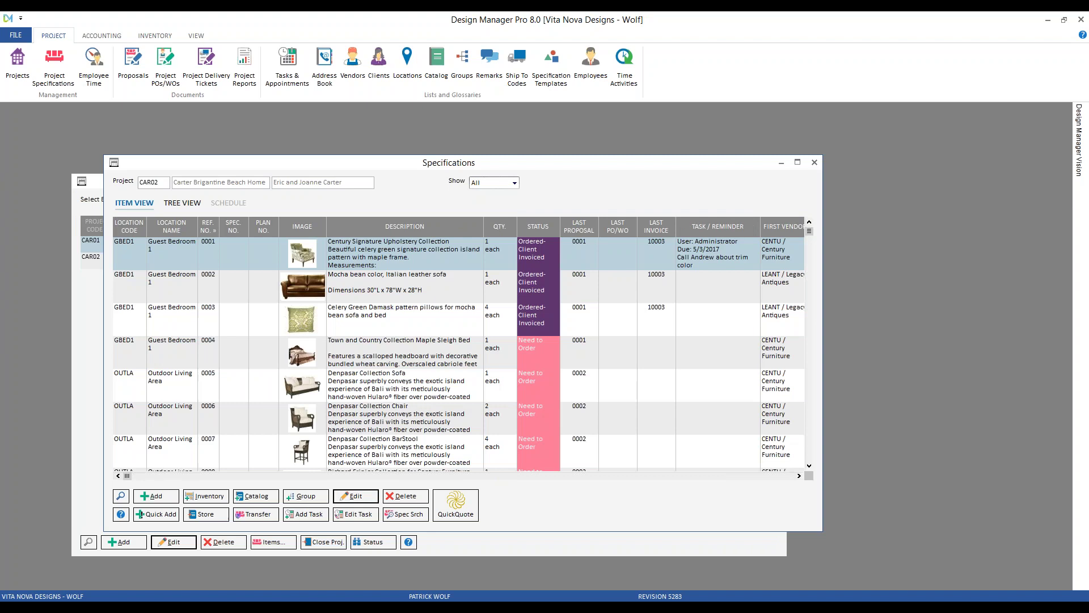
Step: Open the Inactive item 0009 in CAR02 and try to save it without changes
{"action": "scroll", "coordinate": [264, 317], "scroll_direction": "down", "scroll_amount": 3}
{"action": "left_click", "coordinate": [399, 350]}
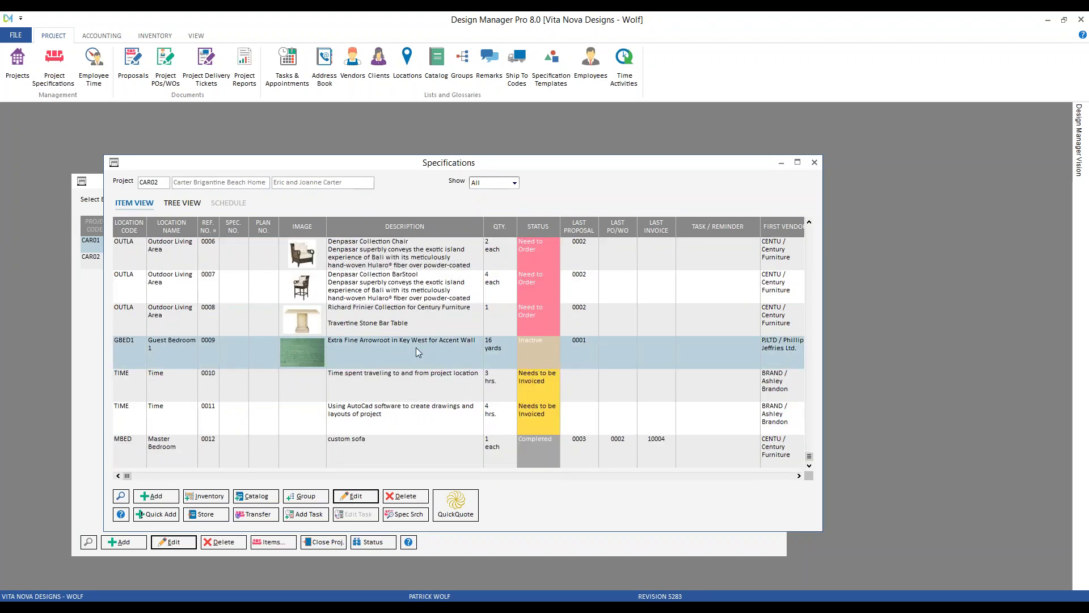
{"action": "left_click", "coordinate": [543, 351]}
{"action": "double_click", "coordinate": [540, 349]}
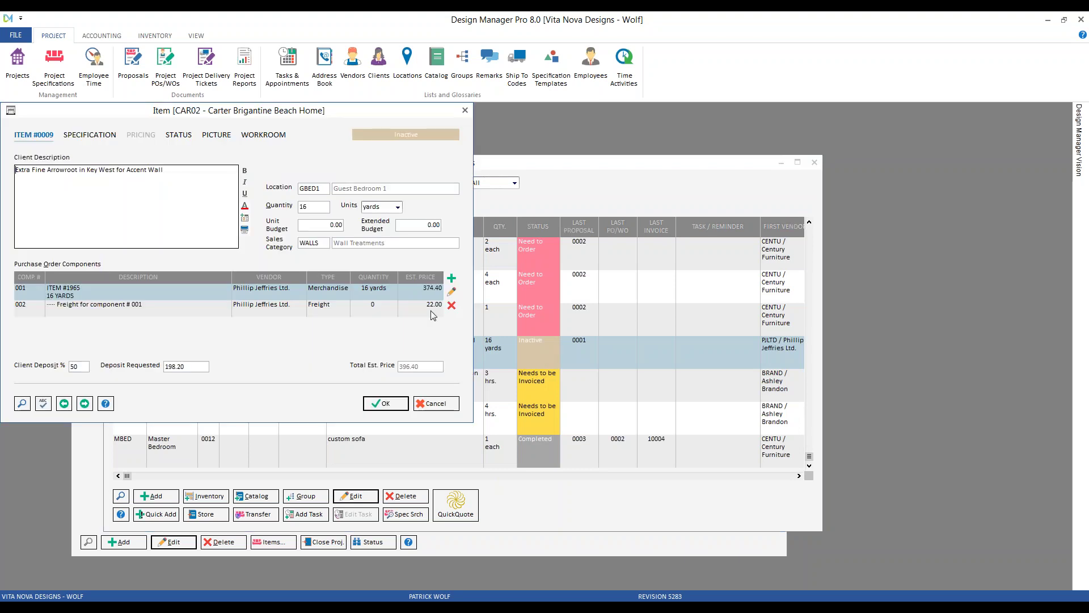
{"action": "left_click", "coordinate": [400, 406]}
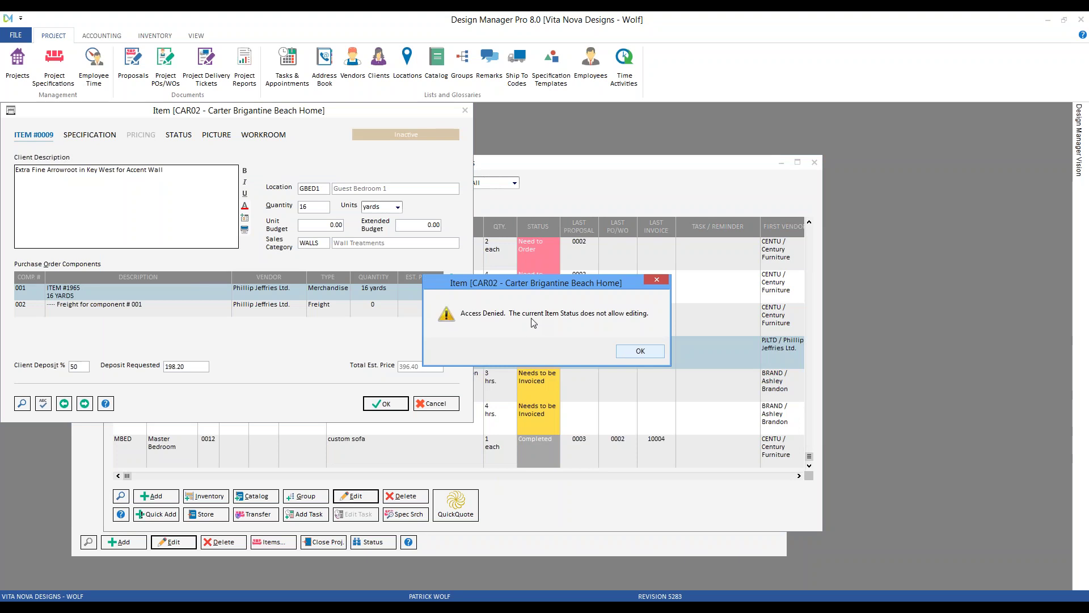
{"action": "left_click", "coordinate": [640, 352]}
Step: Try to save item 0009 with "gadfafadfadsf" inserted in its client description and a requested deposit of 500.00, and discard the edits
{"action": "type", "text": "gadfafadfadsf"}
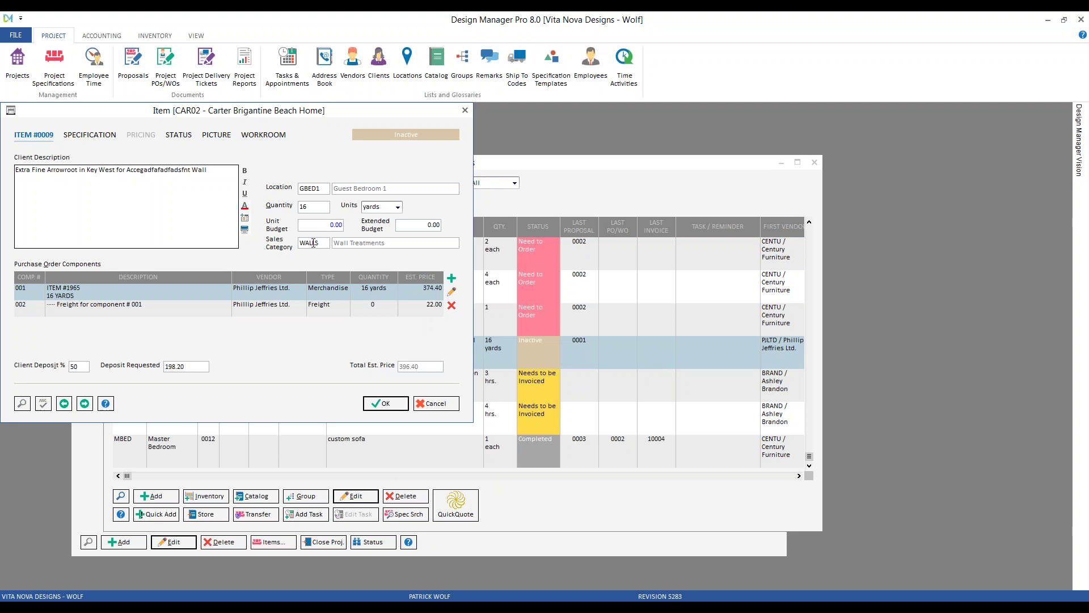
{"action": "left_click", "coordinate": [195, 369]}
{"action": "type", "text": "500.00"}
{"action": "left_click", "coordinate": [407, 403]}
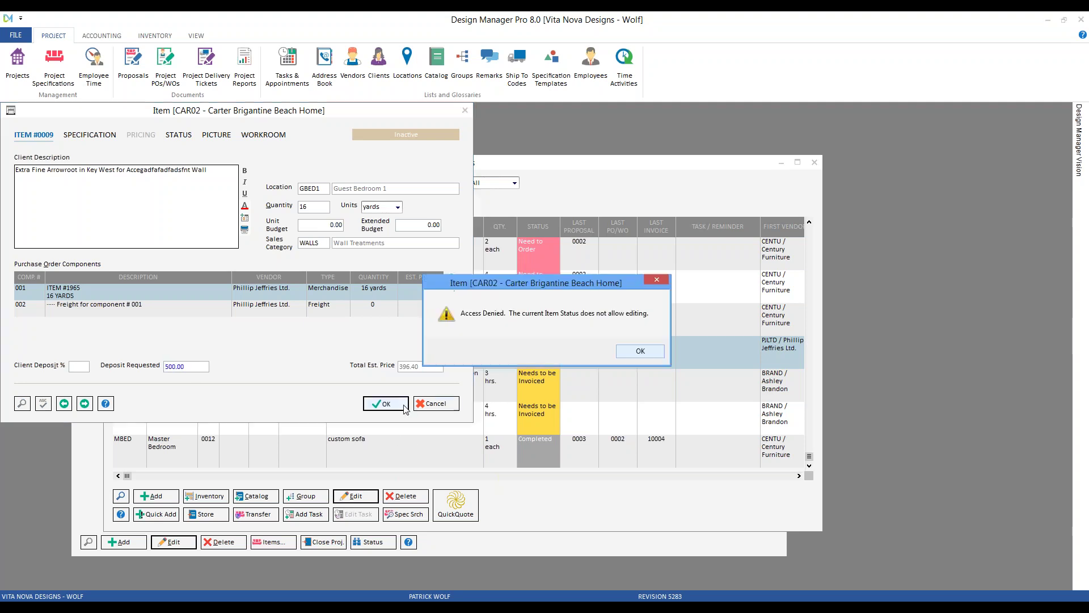
{"action": "left_click", "coordinate": [641, 351]}
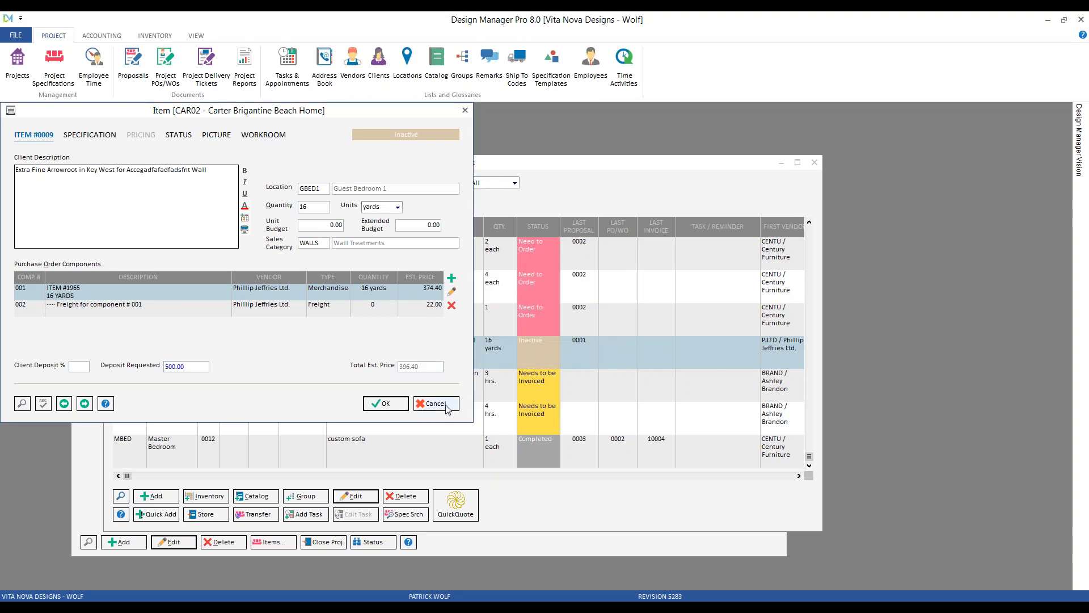
{"action": "left_click", "coordinate": [445, 405]}
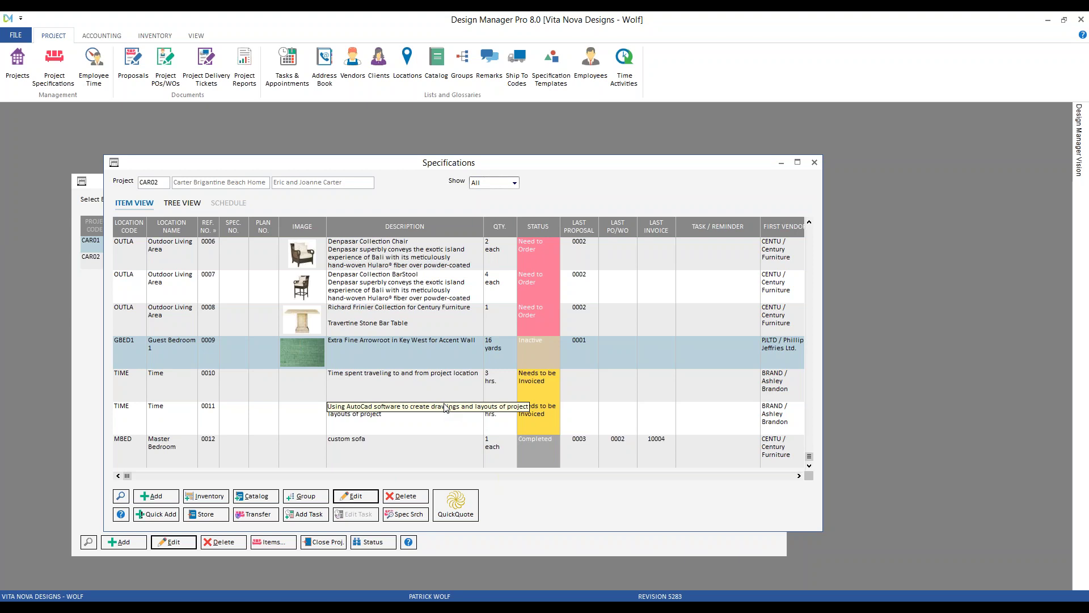
Step: Close the Specifications and Projects windows in the Senior Designer's session
{"action": "left_click", "coordinate": [814, 163]}
{"action": "left_click", "coordinate": [779, 181]}
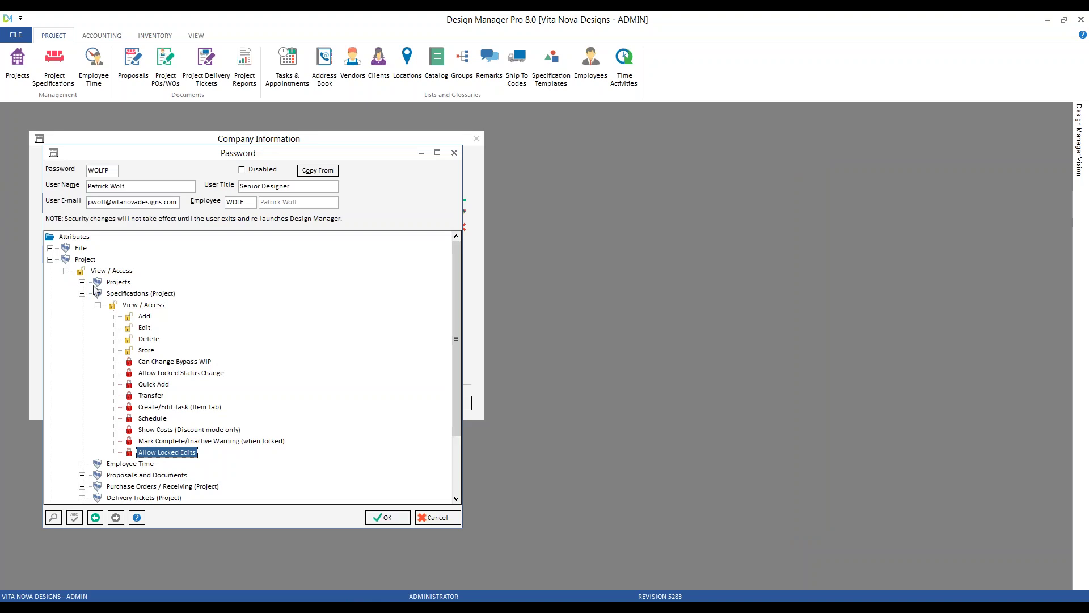
Step: In the Senior Designer's password rights, collapse Specifications, expand Employee Time access and highlight Show Rate and Cost (Spec/Time Window Only)
{"action": "left_click", "coordinate": [82, 294]}
{"action": "left_click", "coordinate": [83, 305]}
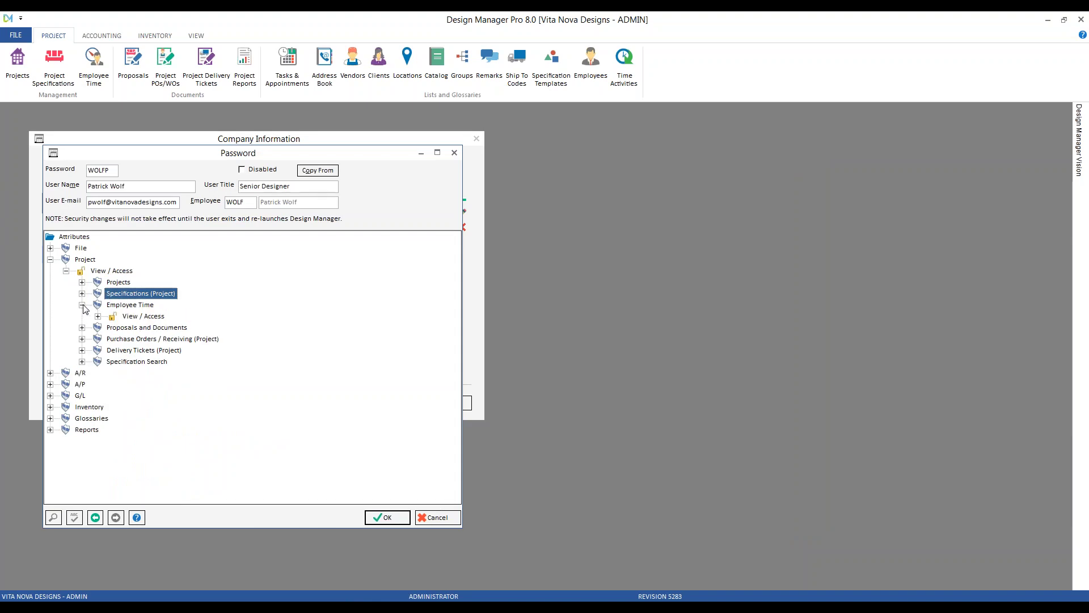
{"action": "left_click", "coordinate": [98, 316]}
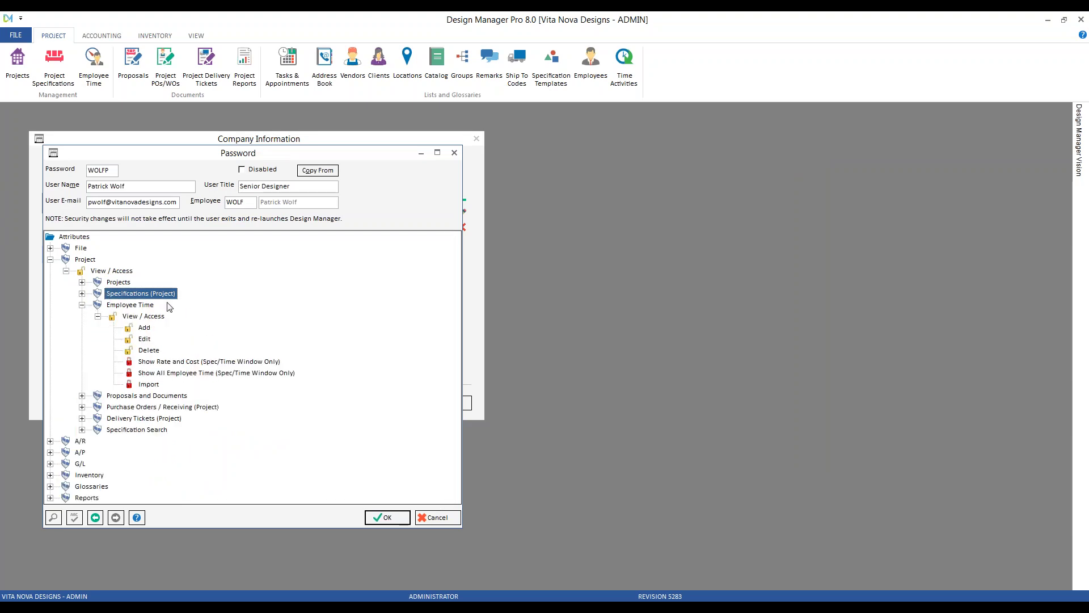
{"action": "left_click", "coordinate": [189, 362]}
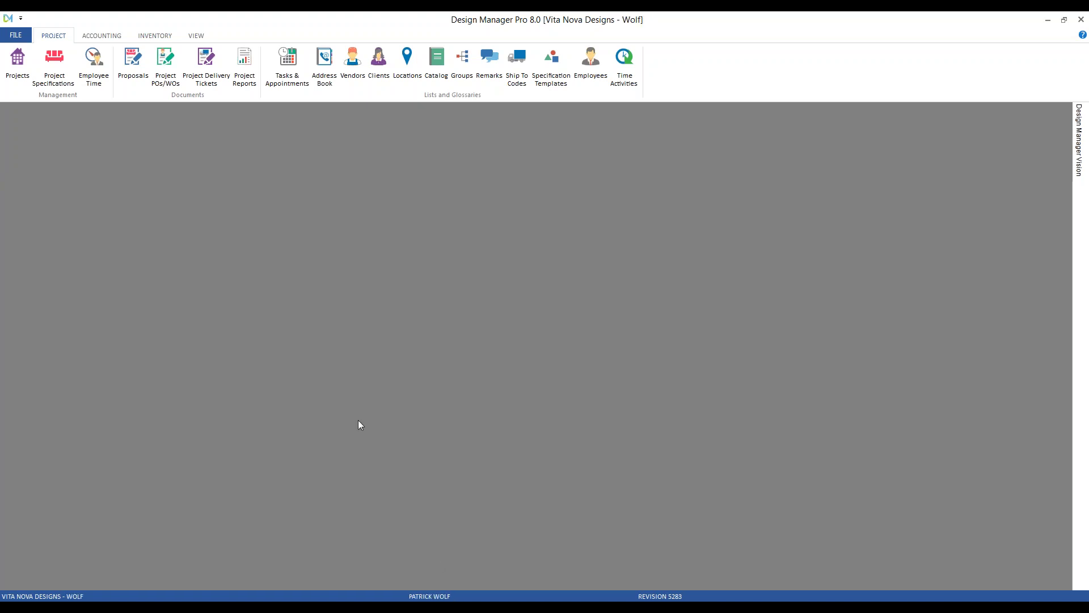
Step: Switch to the Senior Designer's session, open Employee Time, view a blank time entry form and cancel it
{"action": "left_click", "coordinate": [96, 72]}
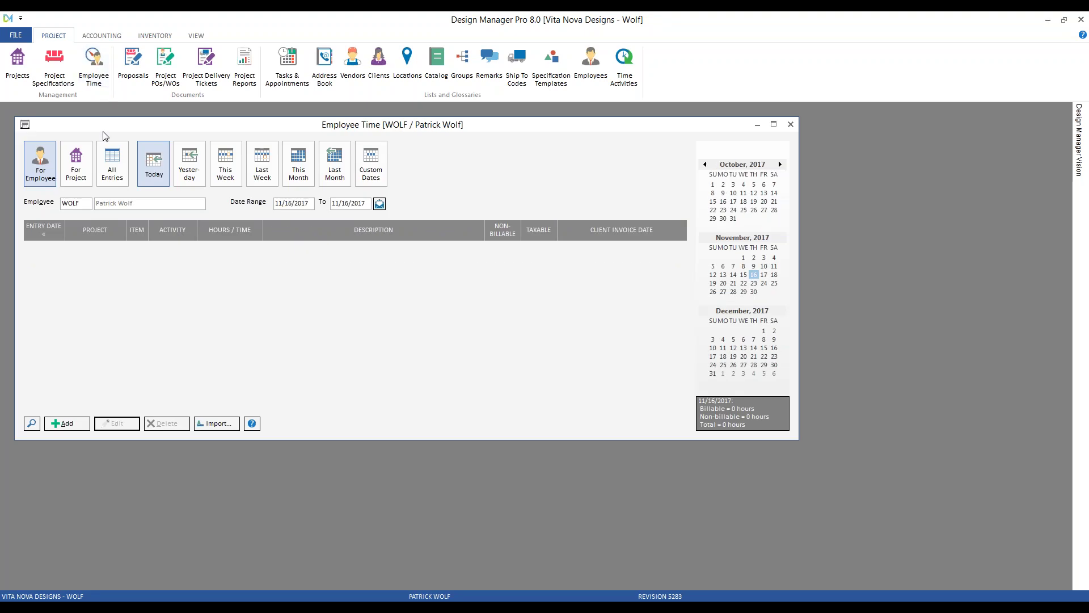
{"action": "left_click_drag", "start_coordinate": [106, 126], "coordinate": [181, 171]}
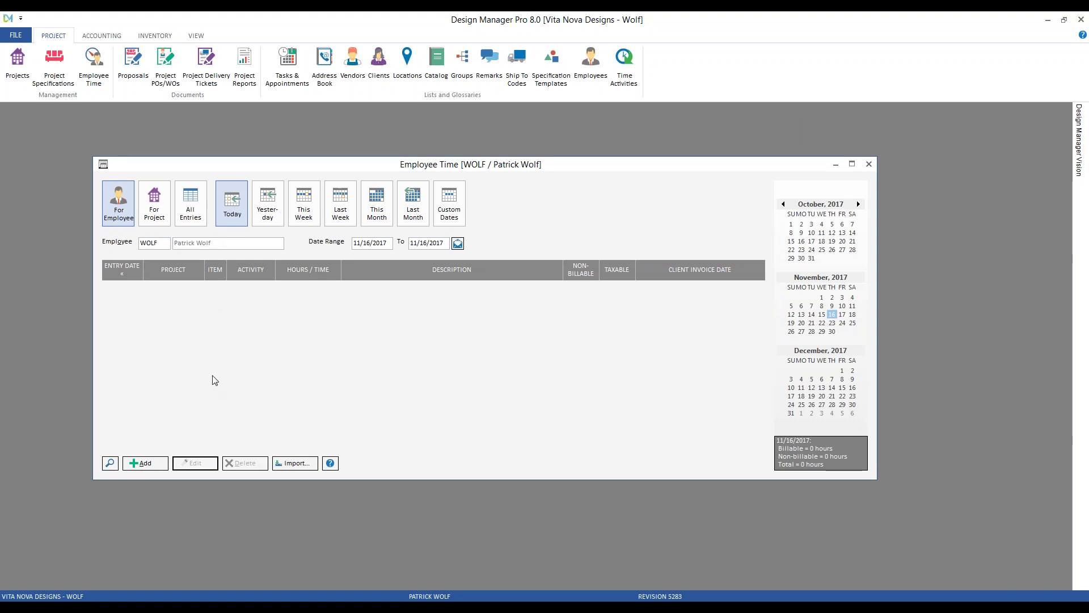
{"action": "left_click", "coordinate": [158, 465]}
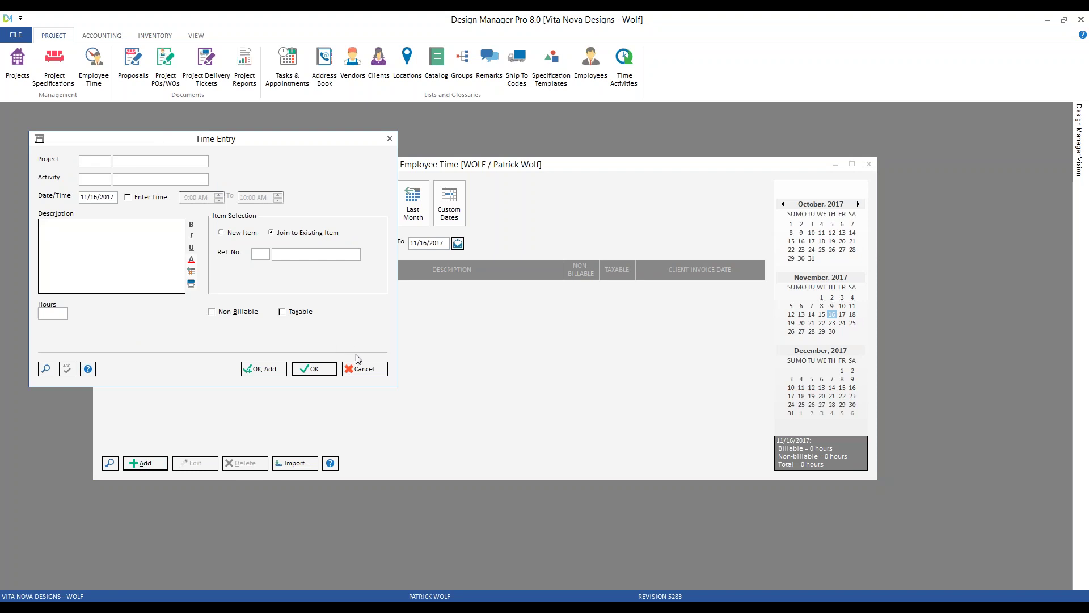
{"action": "left_click", "coordinate": [365, 369]}
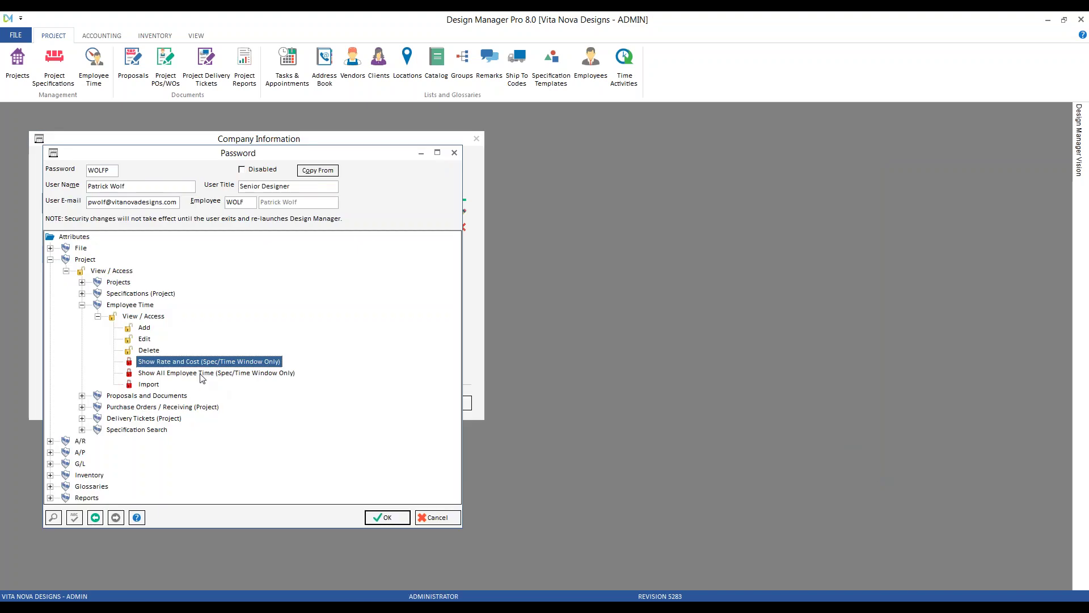
Step: Highlight the Show All Employee Time right, and list all employees' time entries from 1/16/2017 in the Senior Designer's session
{"action": "left_click", "coordinate": [200, 375]}
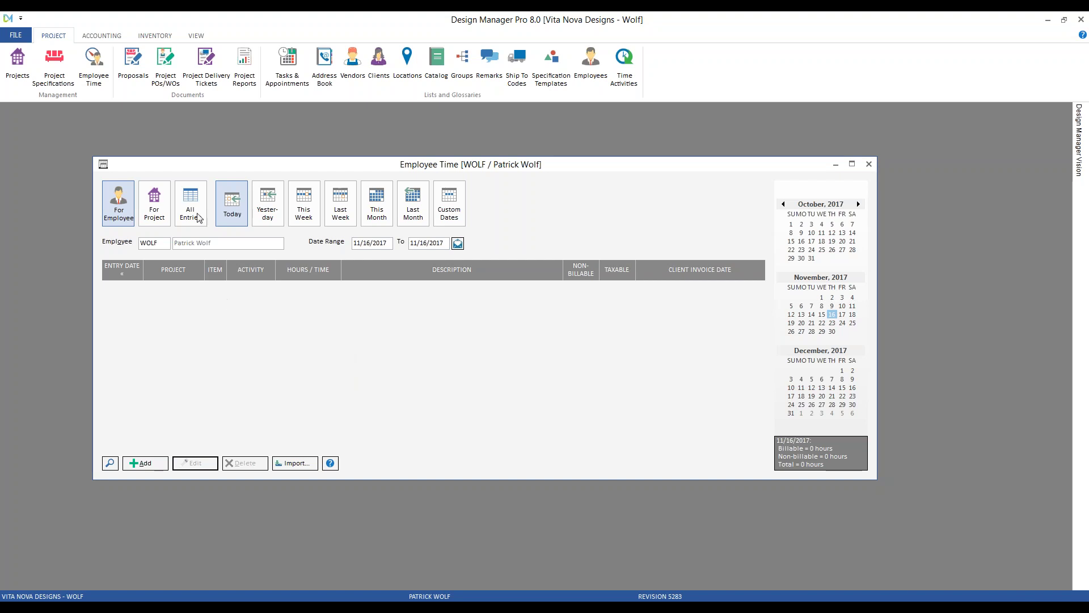
{"action": "left_click", "coordinate": [195, 209]}
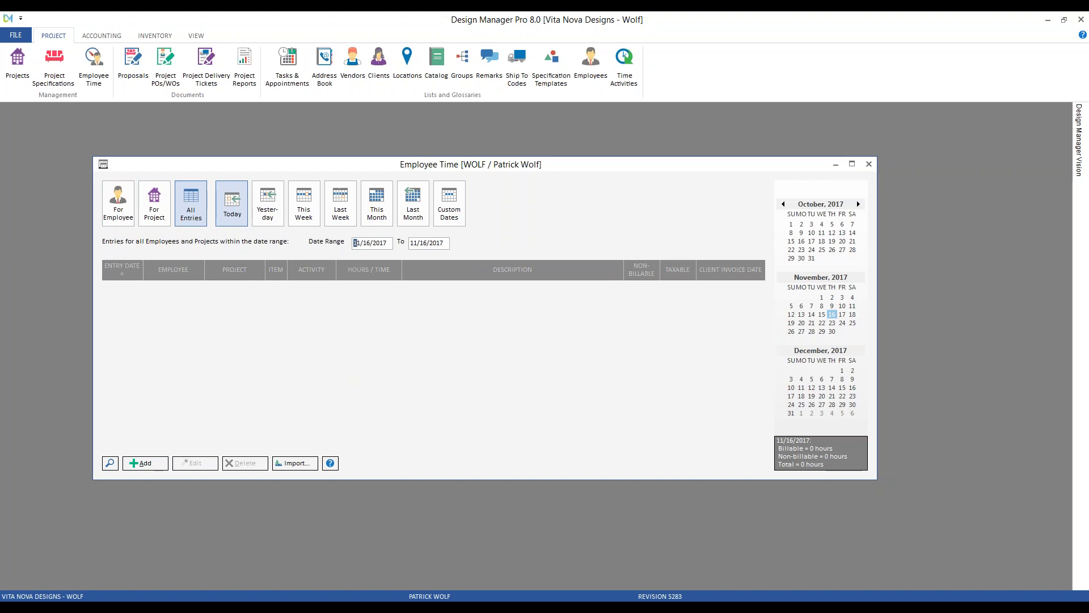
{"action": "key", "text": "Delete"}
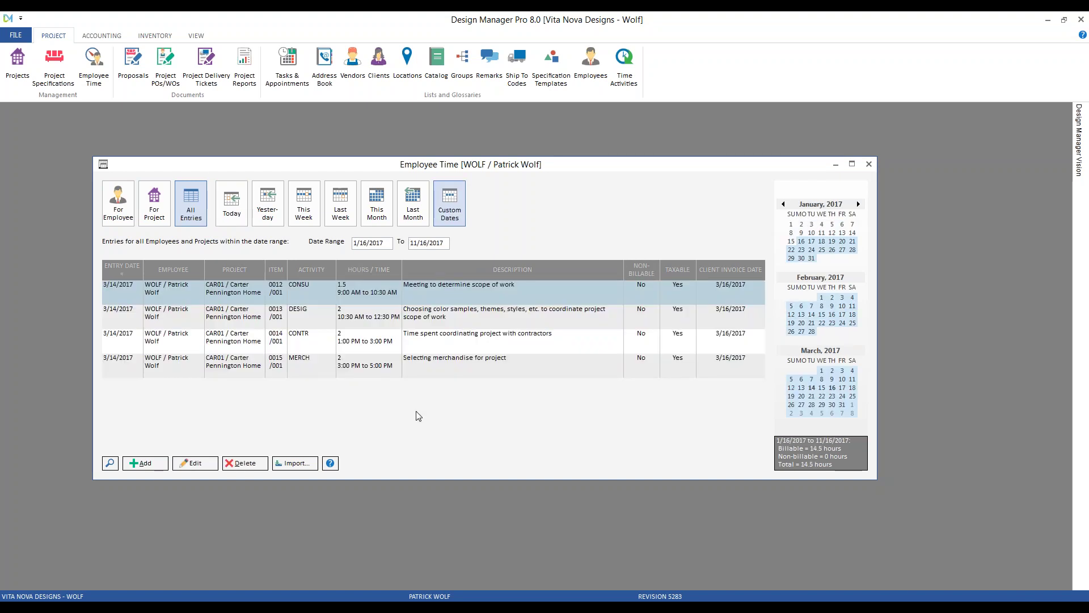
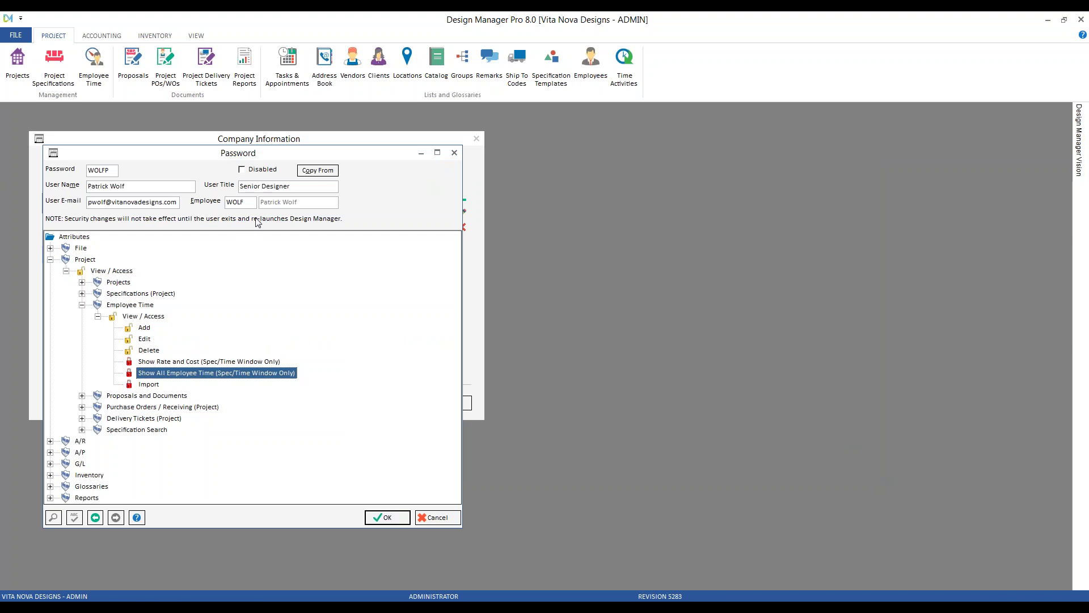
Step: Highlight the Employee Time Import right, try importing time in the Senior Designer's session, and close the Employee Time window
{"action": "left_click", "coordinate": [156, 385]}
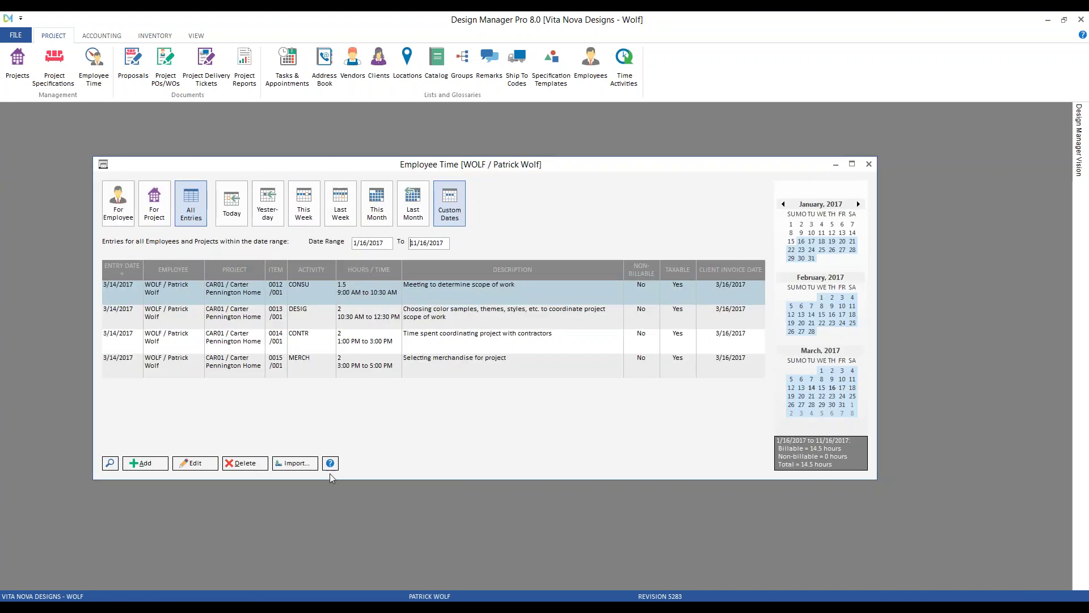
{"action": "left_click", "coordinate": [295, 463]}
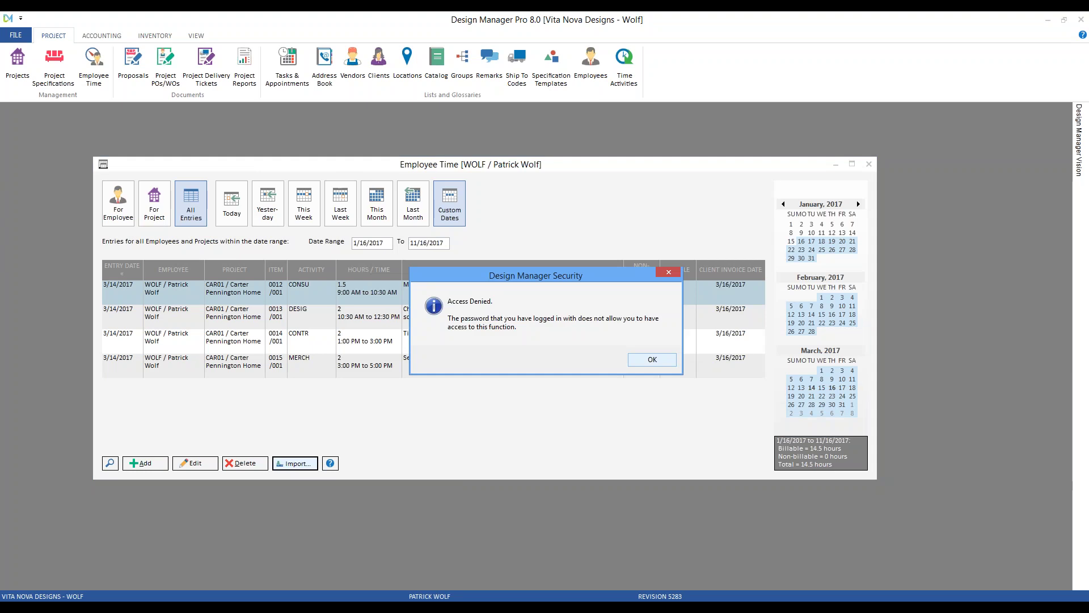
{"action": "left_click", "coordinate": [660, 361]}
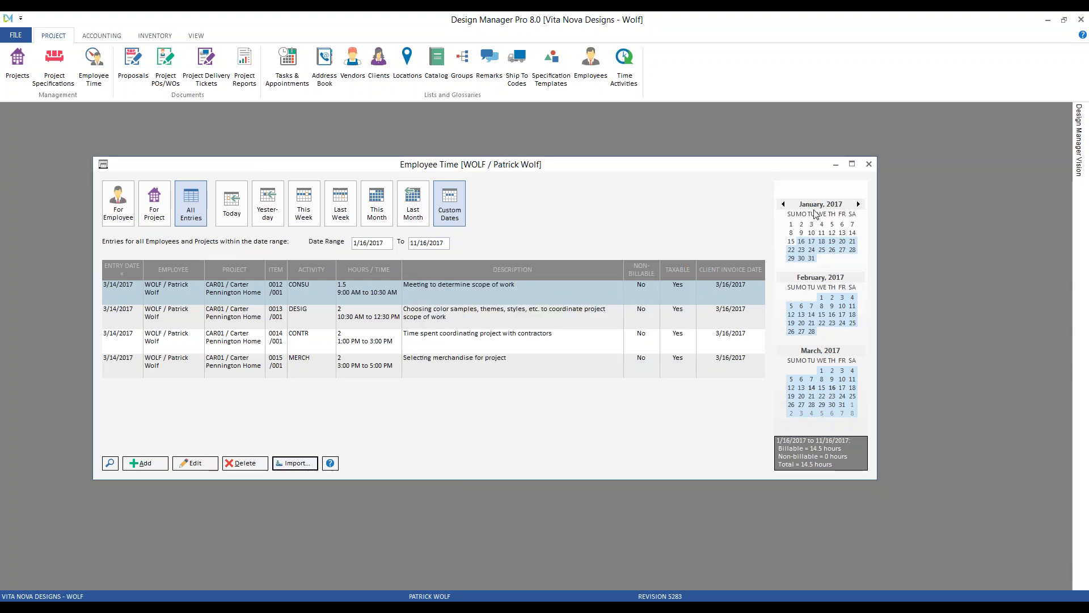
{"action": "left_click", "coordinate": [868, 164]}
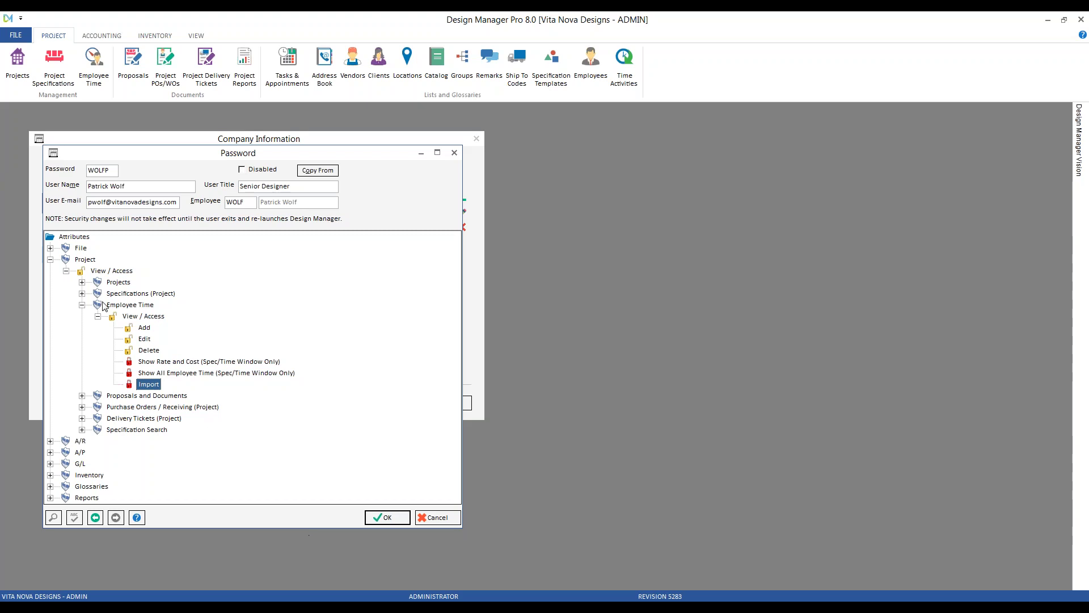
Step: In the administrator session, expand the Proposals and Documents rights and examine Status and Allow Status (and Inactive/Complete) Change
{"action": "left_click", "coordinate": [82, 306]}
{"action": "left_click", "coordinate": [81, 316]}
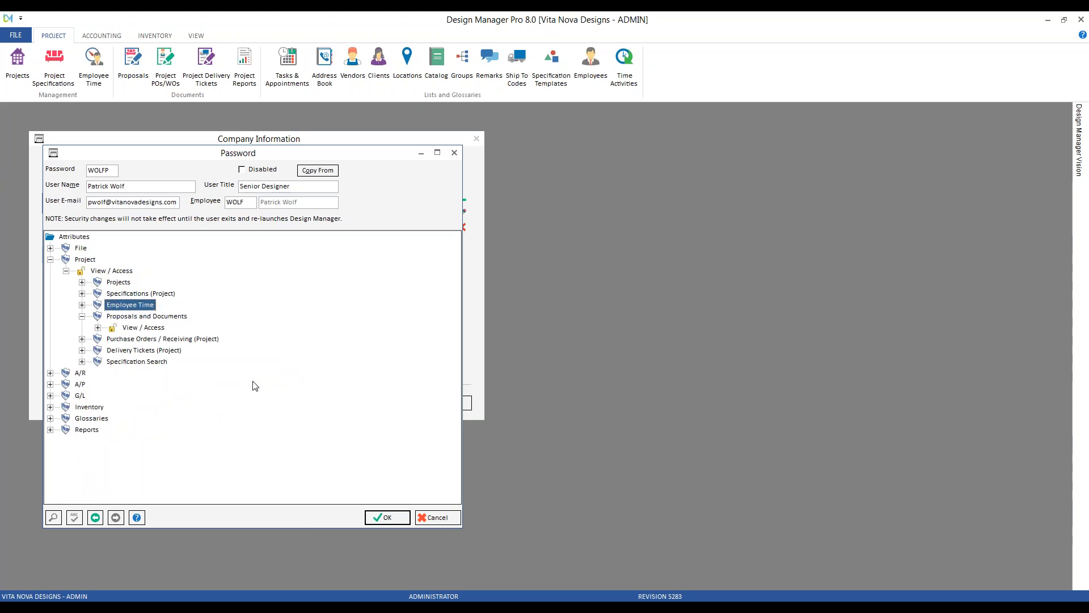
{"action": "left_click", "coordinate": [97, 328]}
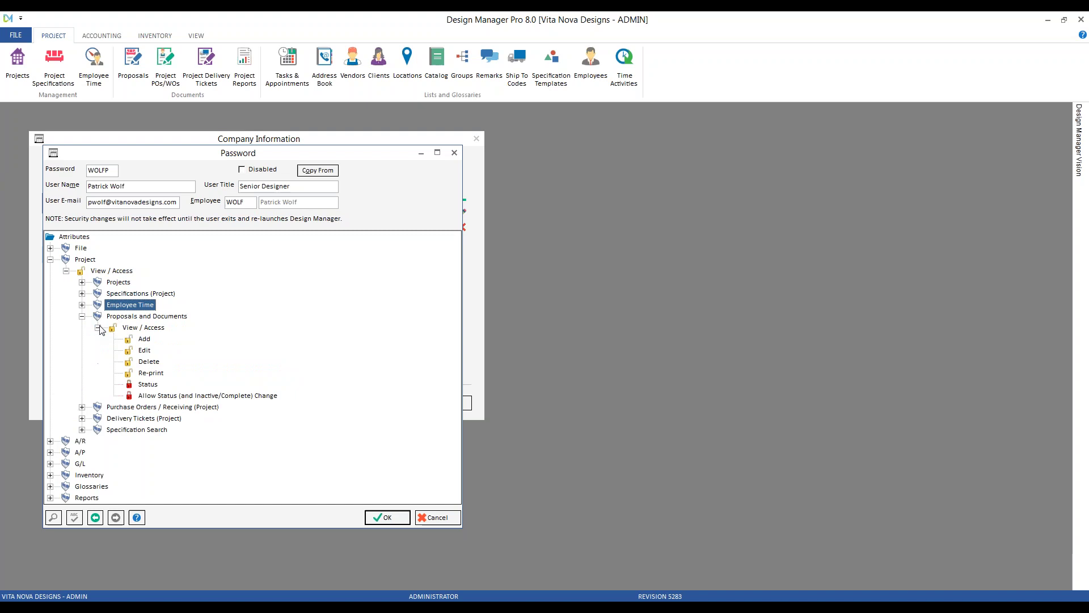
{"action": "left_click", "coordinate": [142, 385]}
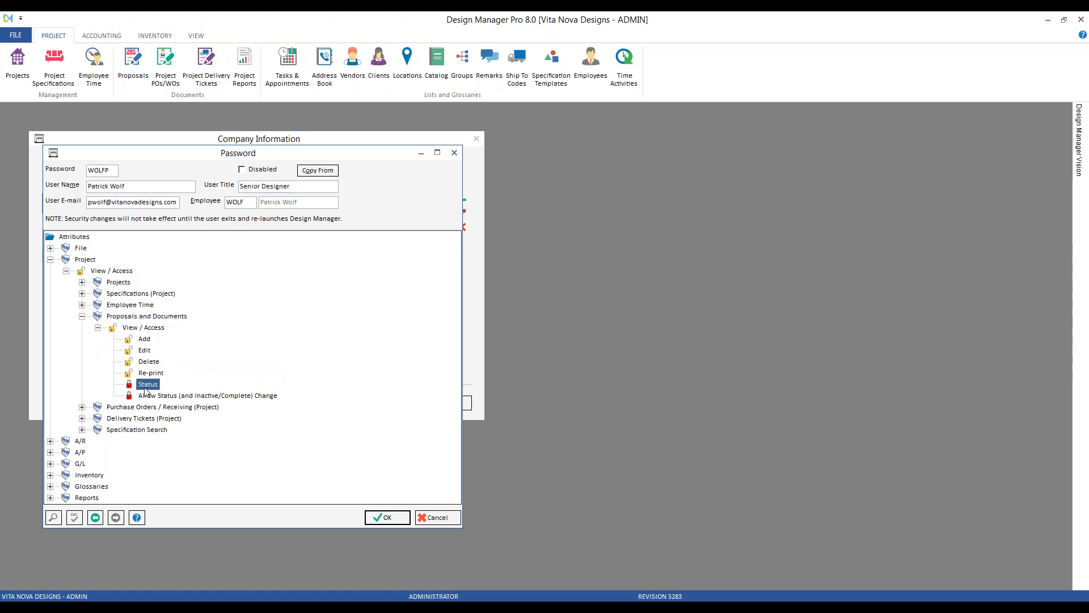
{"action": "left_click", "coordinate": [169, 396]}
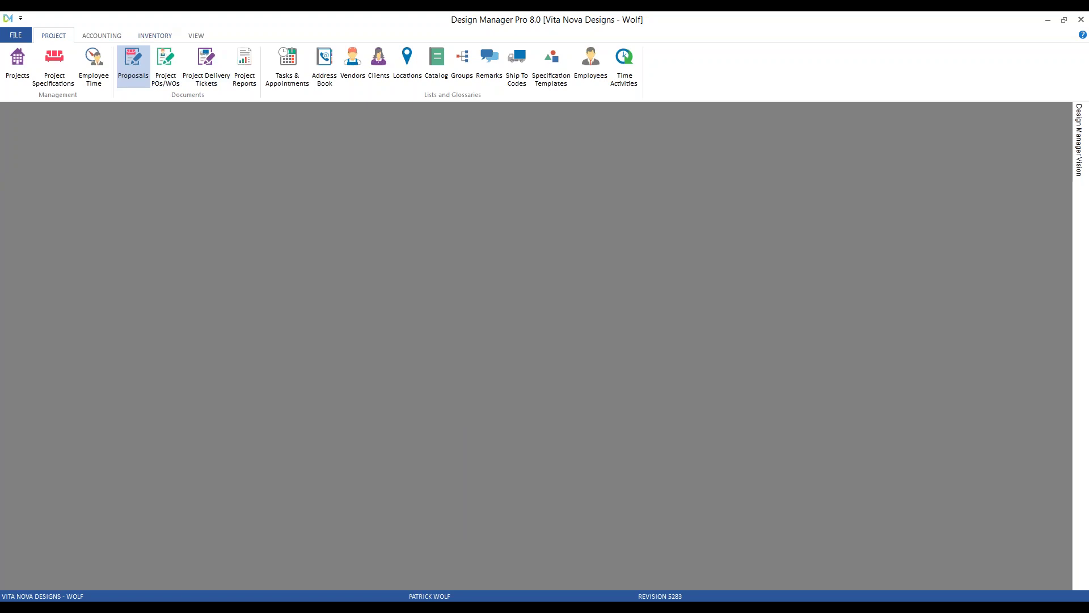
Step: In the Senior Designer's session, open the proposals for project CAR01 and try to view proposal 0002's status
{"action": "left_click", "coordinate": [133, 62]}
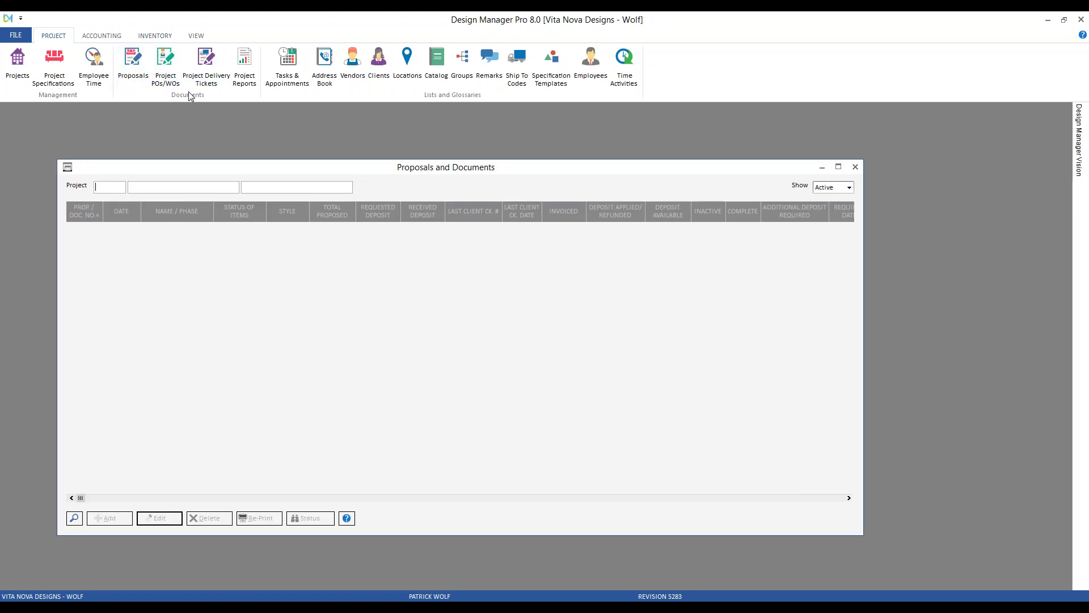
{"action": "type", "text": "CAR01"}
{"action": "key", "text": "Tab"}
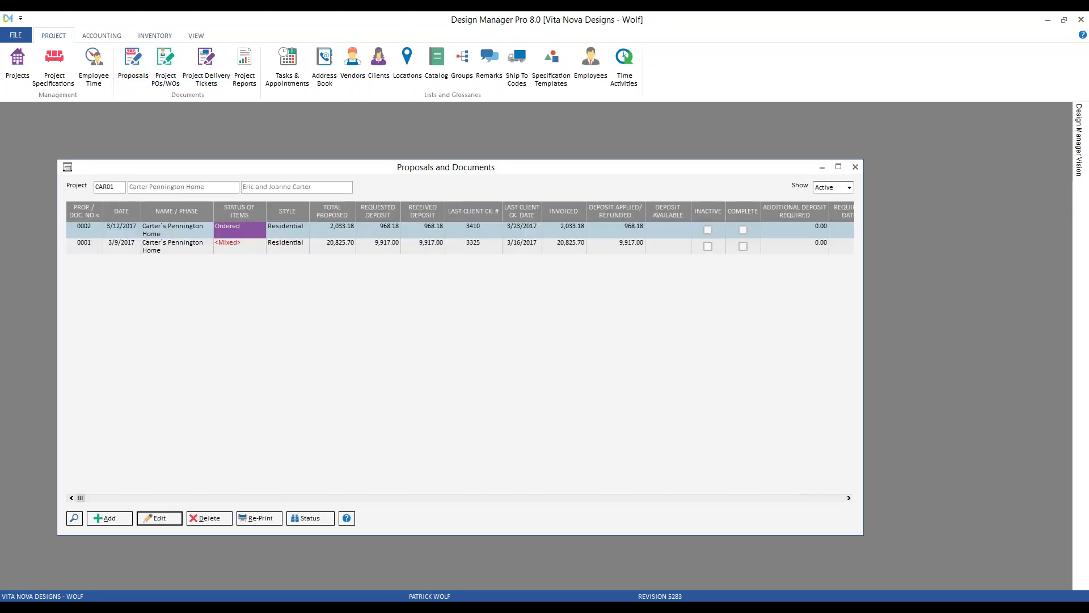
{"action": "left_click", "coordinate": [363, 220]}
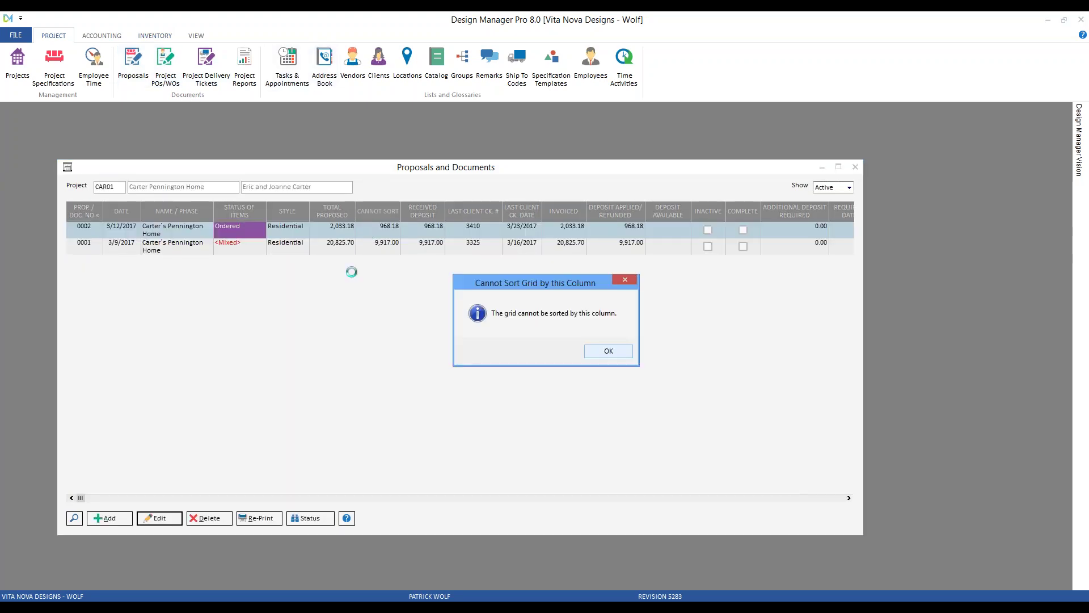
{"action": "left_click", "coordinate": [608, 352]}
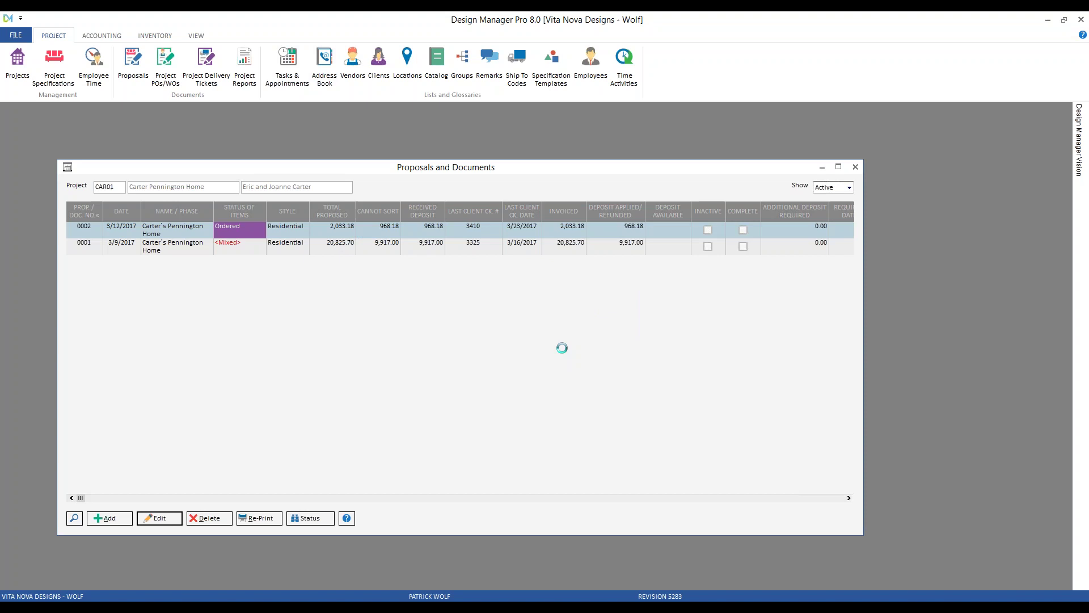
{"action": "left_click", "coordinate": [315, 518]}
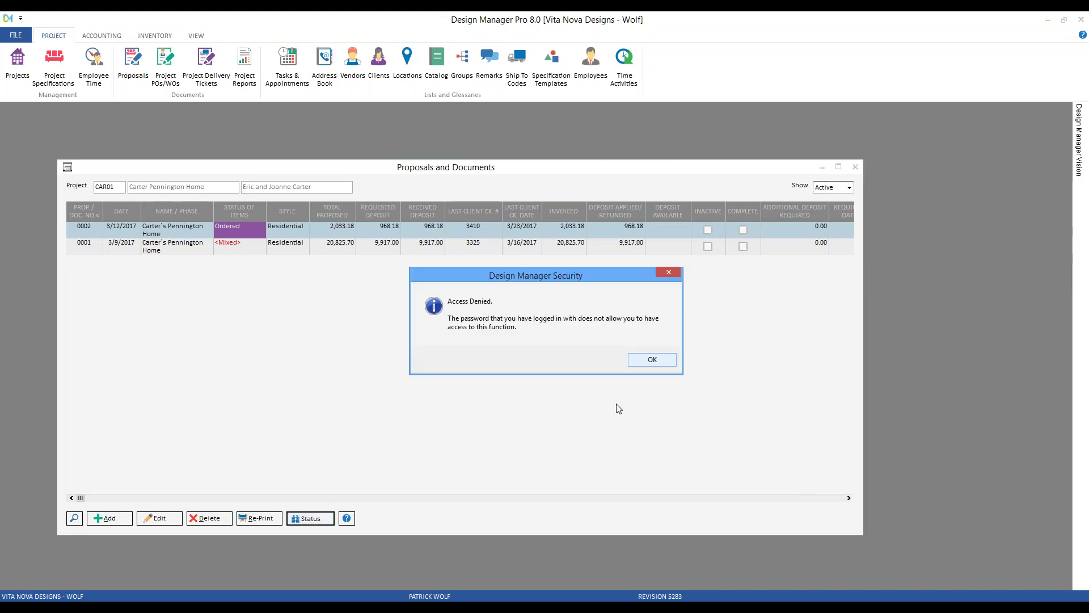
{"action": "left_click", "coordinate": [652, 360]}
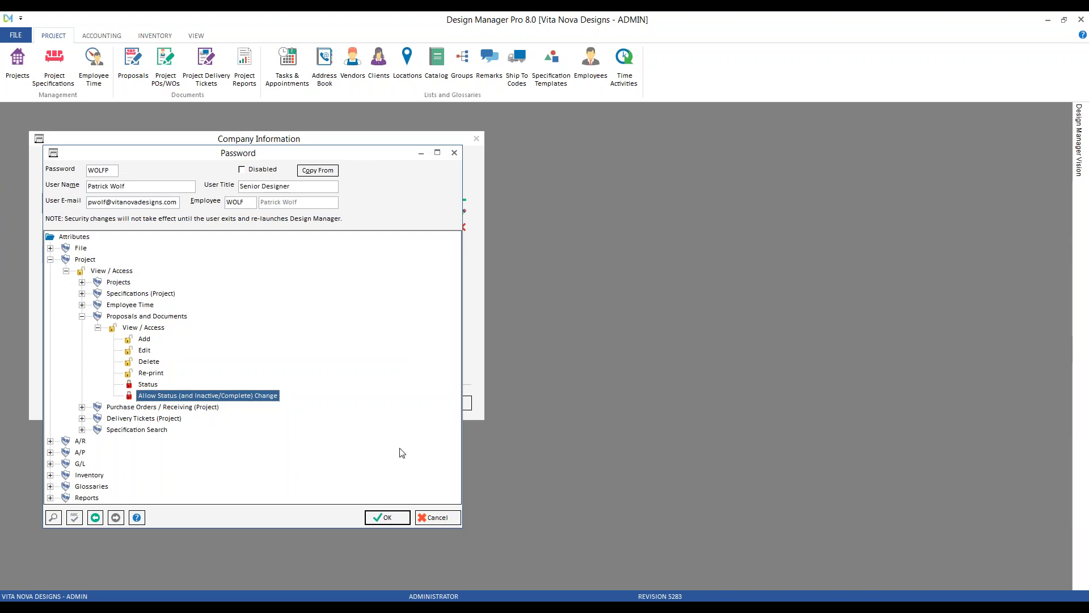
Step: In the administrator session, open the proposals for project CAR01 and view the status of proposal 0002
{"action": "left_click", "coordinate": [133, 63]}
{"action": "type", "text": "CAR01"}
{"action": "key", "text": "Tab"}
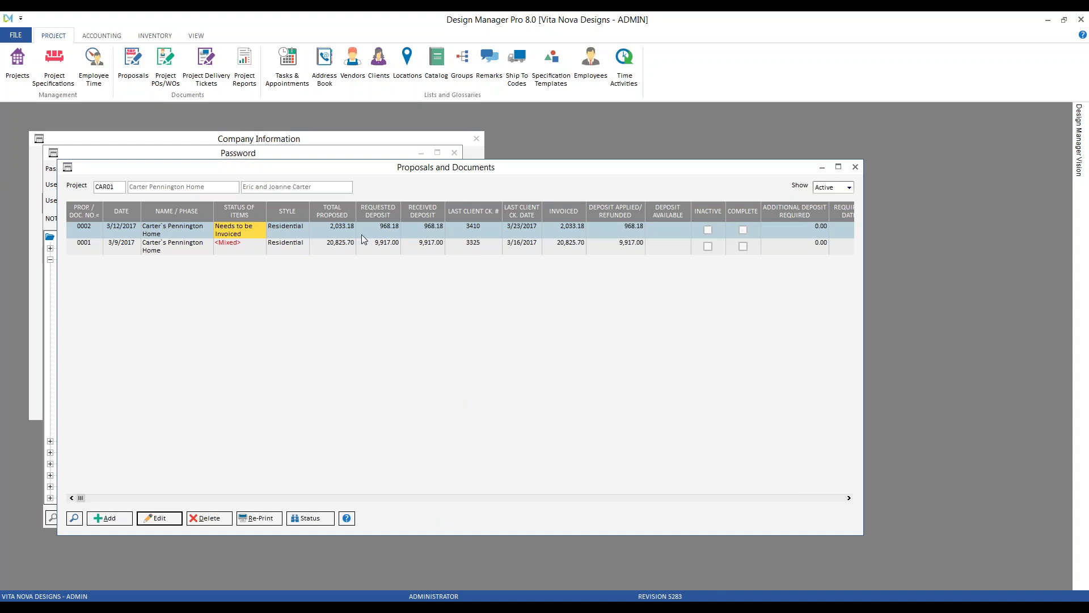
{"action": "left_click", "coordinate": [313, 518]}
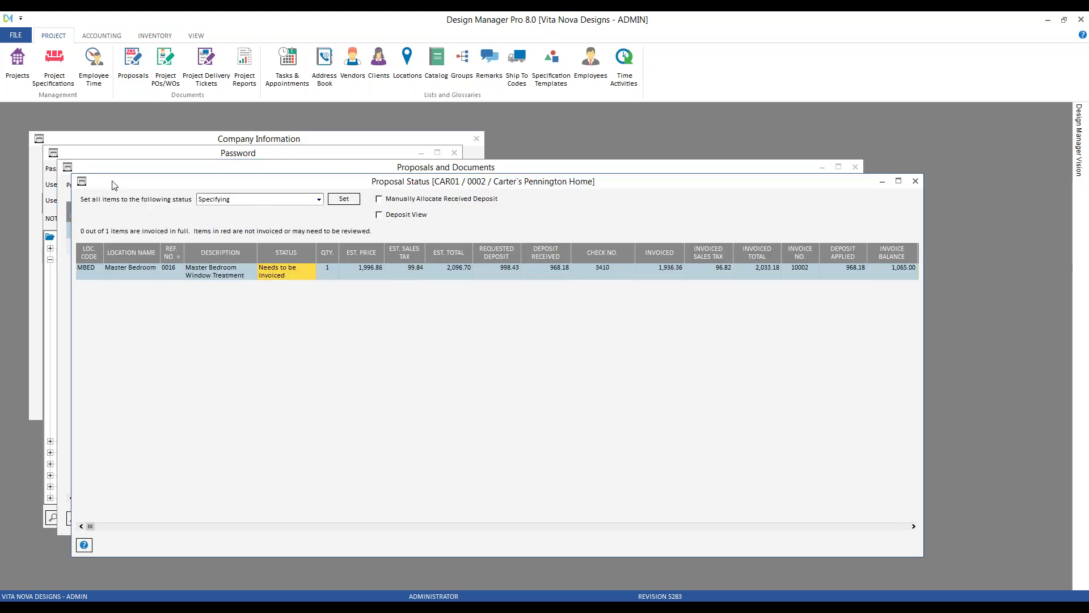
Step: Recheck the proposal status change right, view the statuses available for all items, and close the Proposal Status and Proposals windows
{"action": "left_click", "coordinate": [168, 156]}
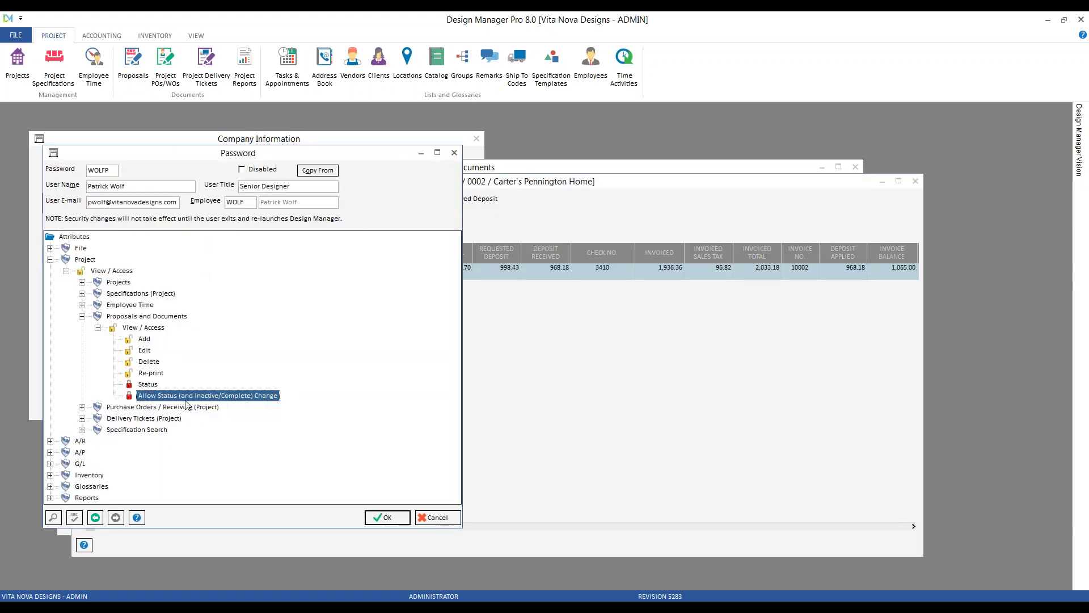
{"action": "left_click", "coordinate": [548, 212]}
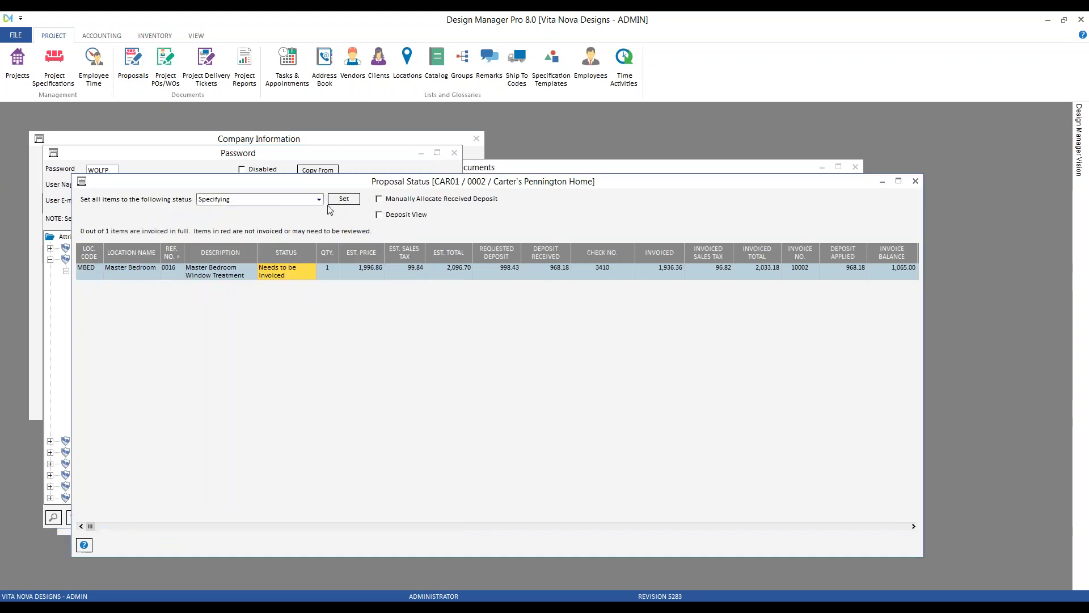
{"action": "left_click", "coordinate": [319, 199]}
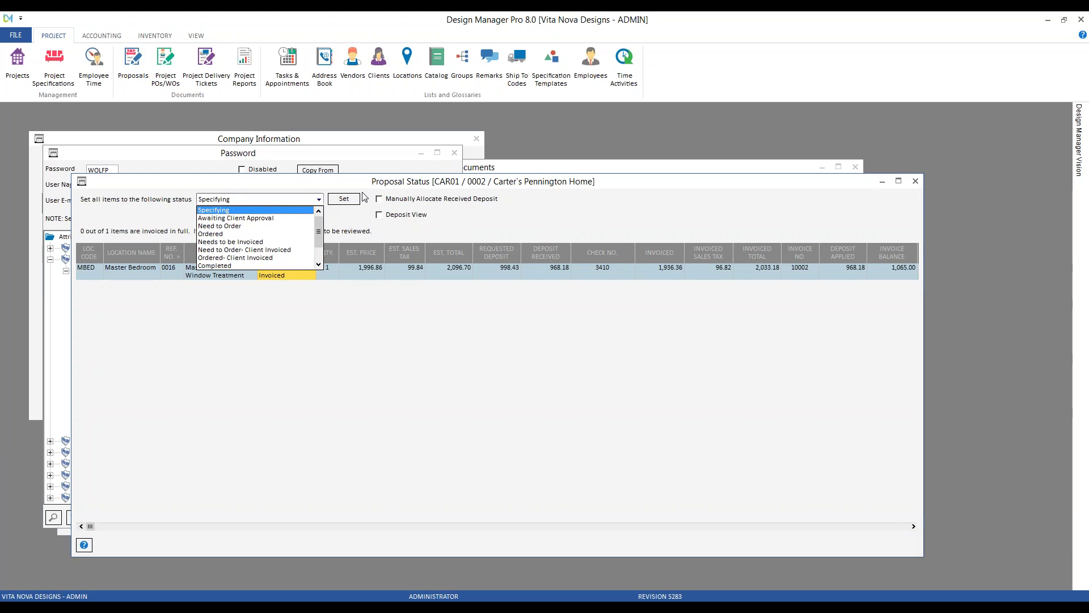
{"action": "left_click", "coordinate": [584, 216]}
{"action": "left_click", "coordinate": [916, 182]}
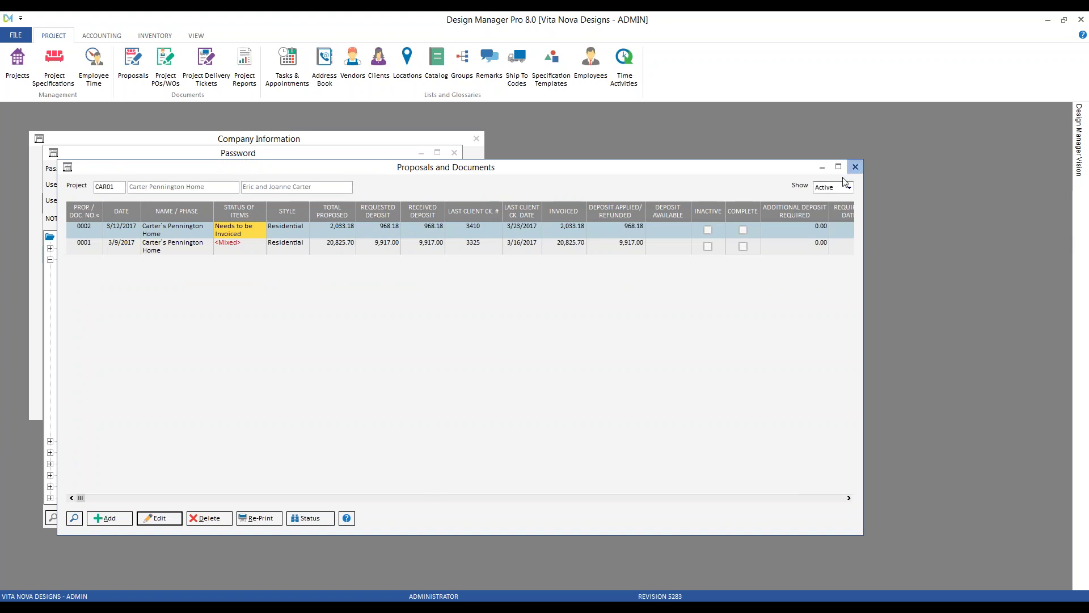
{"action": "left_click", "coordinate": [855, 166]}
Step: Collapse the Proposals and Documents rights and expand Purchase Orders / Receiving (Project) to examine its permissions
{"action": "left_click", "coordinate": [82, 316]}
{"action": "left_click", "coordinate": [81, 328]}
{"action": "left_click", "coordinate": [199, 396]}
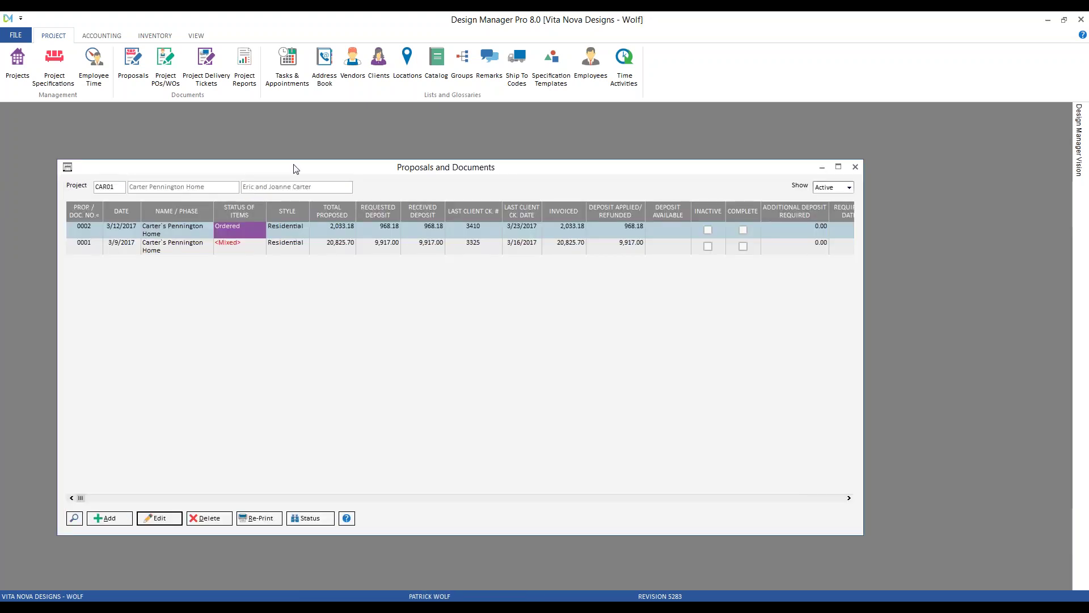
Step: In the Senior Designer's session, close Proposals and Documents and list the purchase and work orders for project CAR01
{"action": "left_click", "coordinate": [855, 167]}
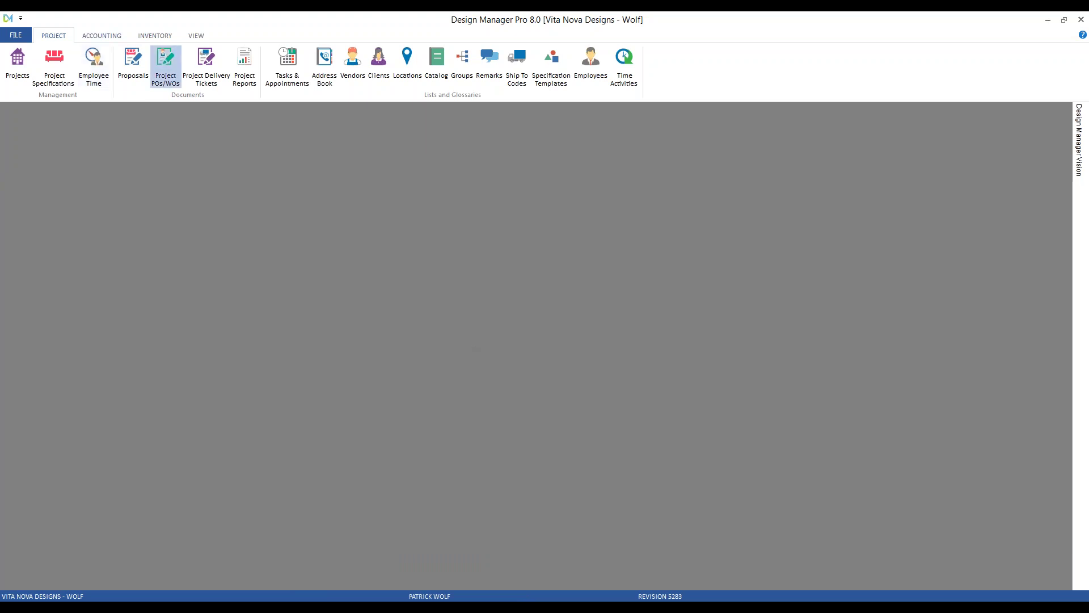
{"action": "left_click", "coordinate": [165, 62]}
{"action": "type", "text": "CAR01"}
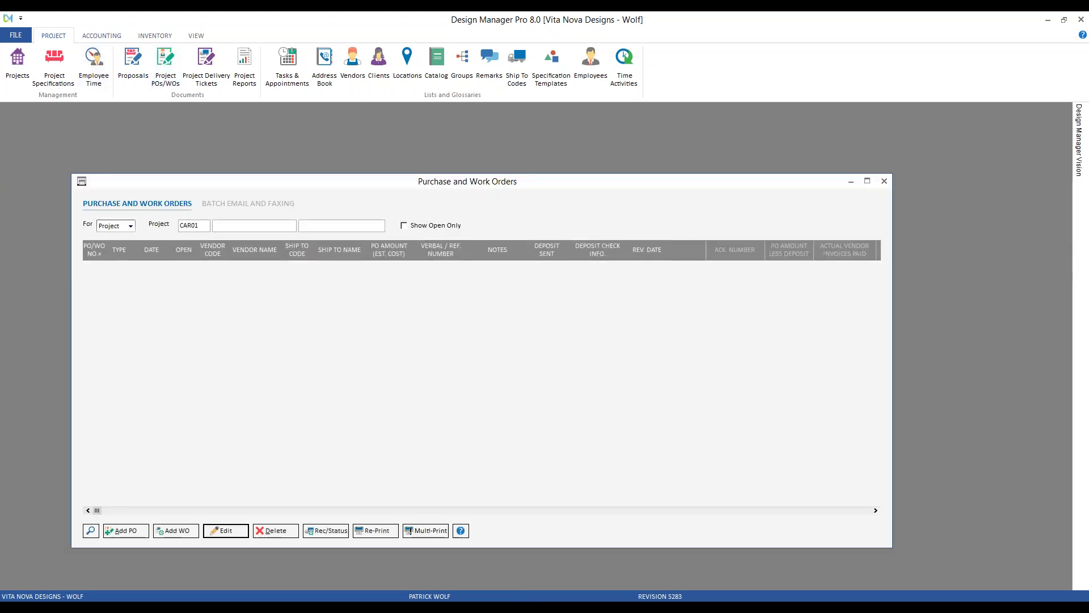
{"action": "key", "text": "Tab"}
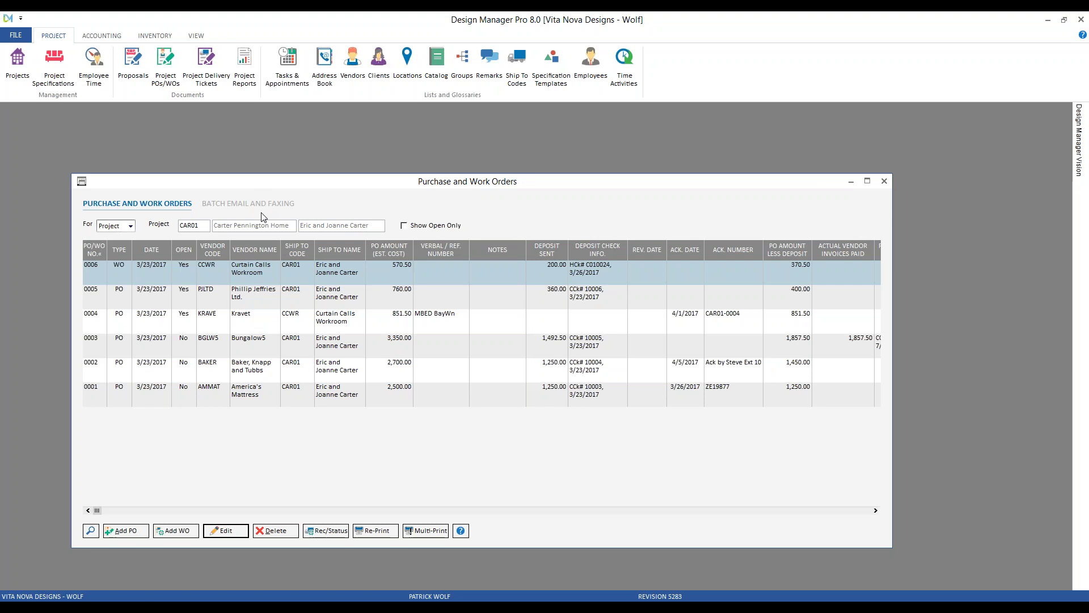
Step: Look over the deposit details of work order 0006 for project CAR01 and close the Purchase and Work Orders window
{"action": "left_click", "coordinate": [560, 283]}
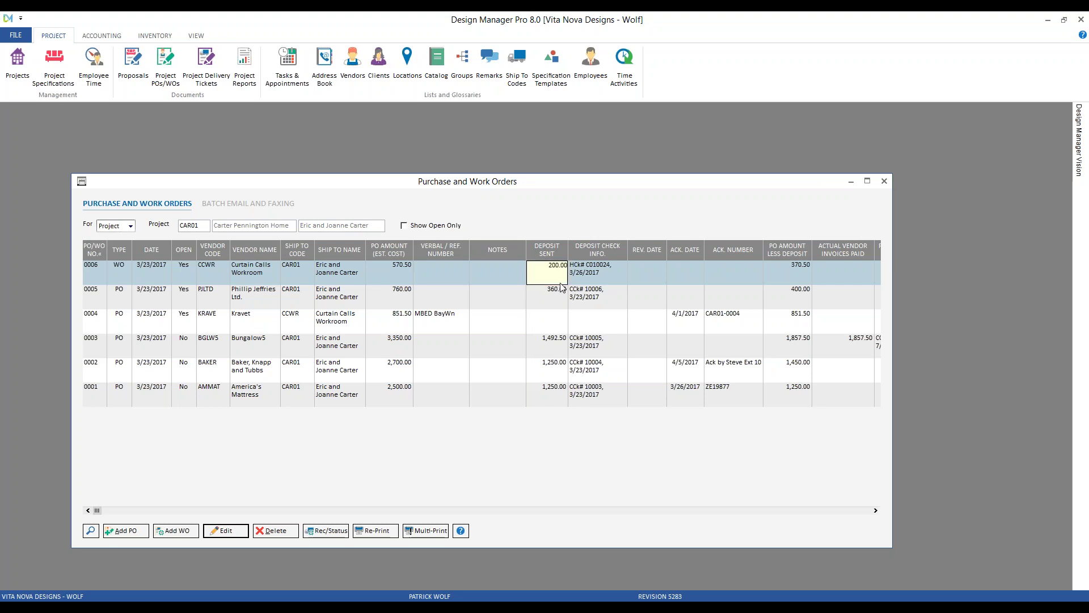
{"action": "left_click", "coordinate": [583, 282]}
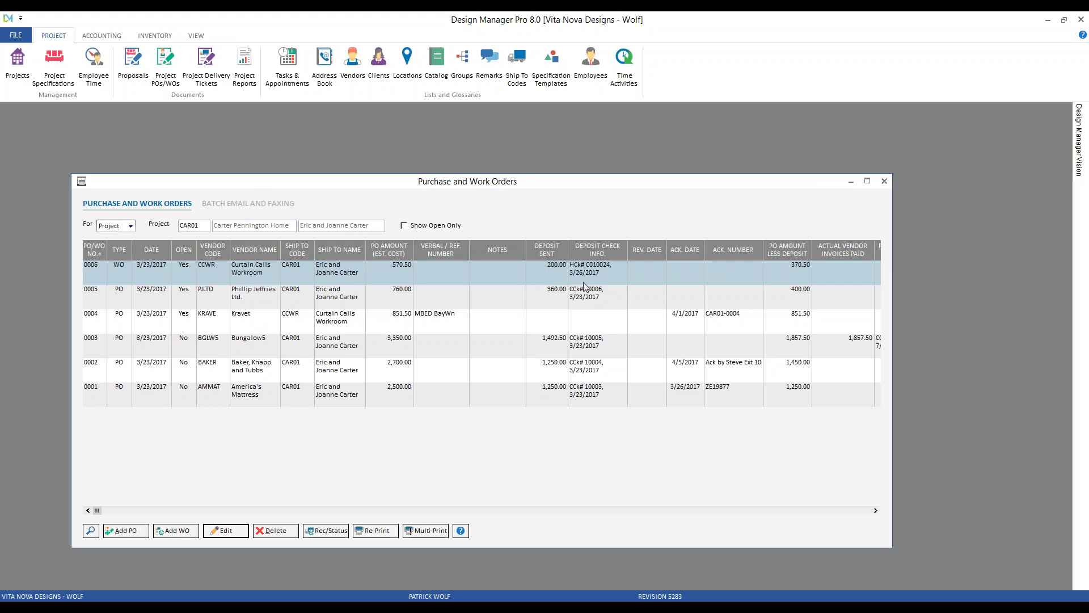
{"action": "left_click", "coordinate": [885, 182]}
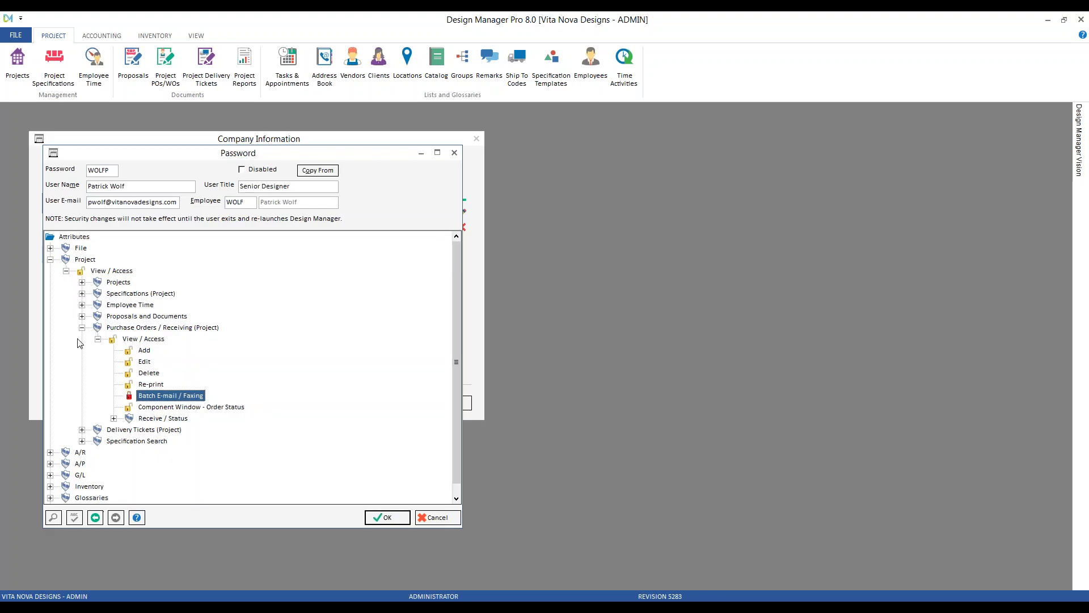
Step: In the administrator session, collapse Purchase Orders / Receiving (Project) and expand the Delivery Tickets (Project) rights to examine them
{"action": "left_click", "coordinate": [82, 327]}
{"action": "left_click", "coordinate": [138, 340]}
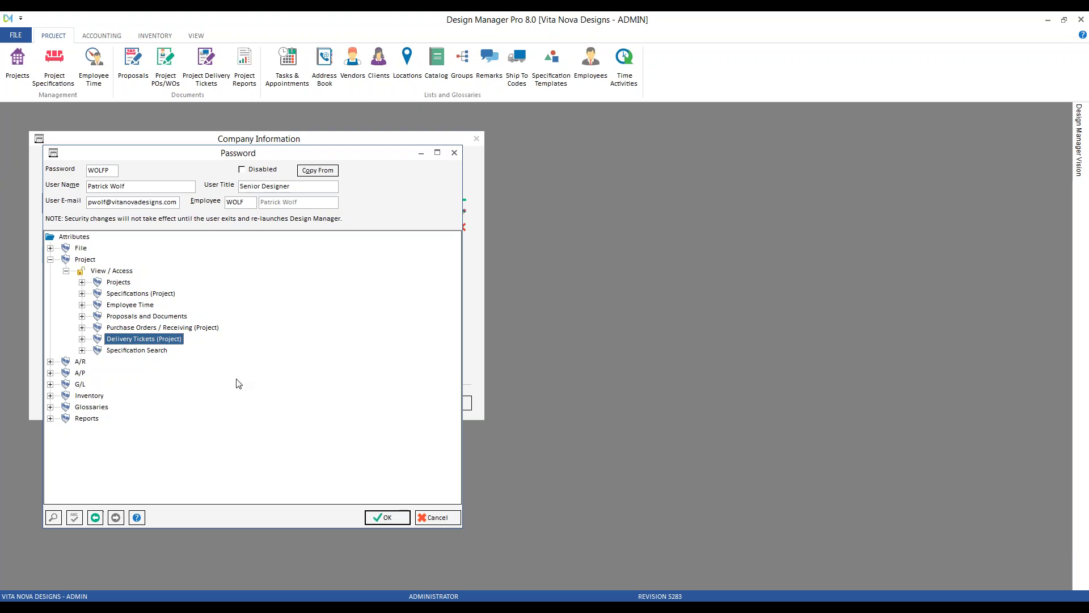
{"action": "left_click", "coordinate": [81, 338]}
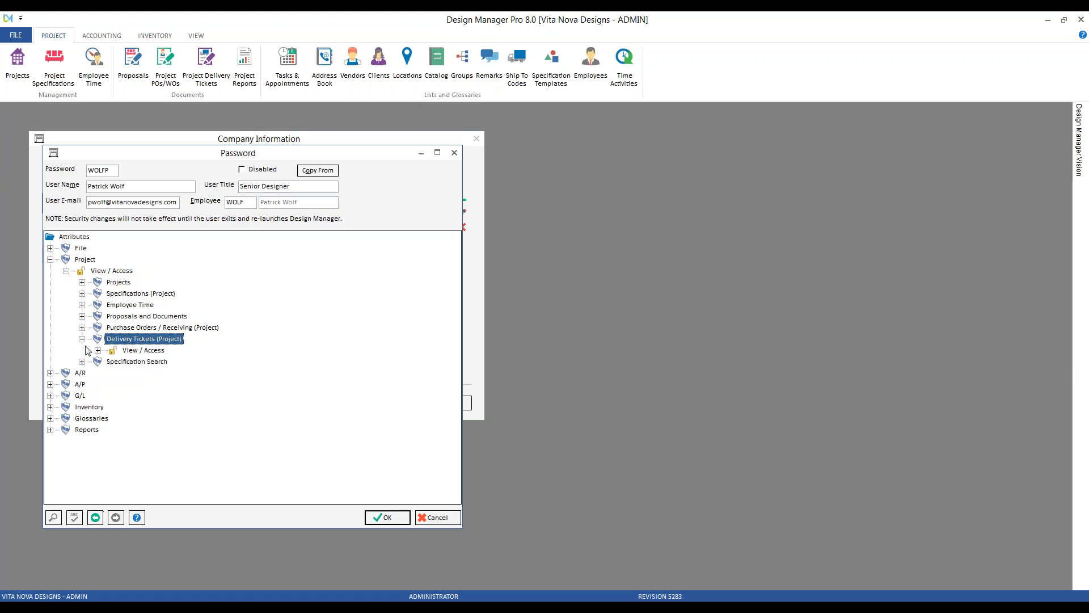
{"action": "left_click", "coordinate": [98, 350]}
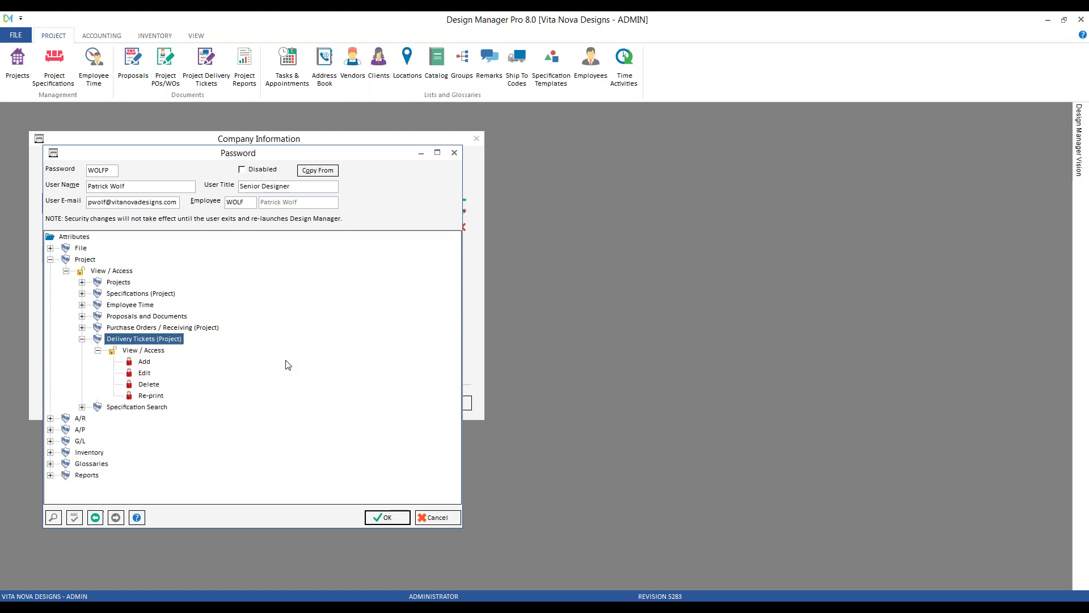
{"action": "left_click", "coordinate": [387, 518]}
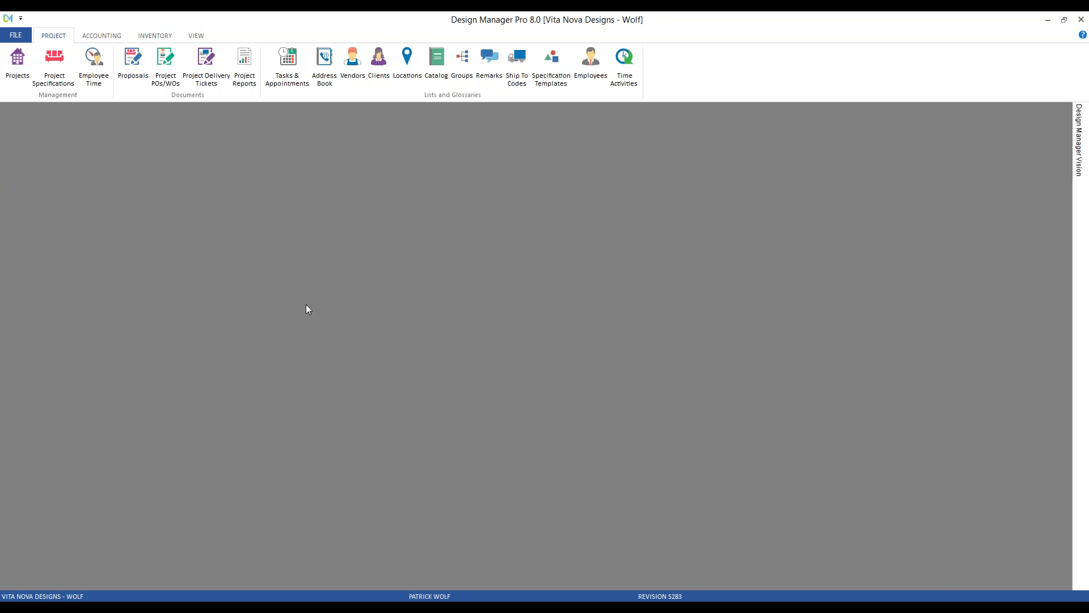
Step: In the Senior Designer's session, open the delivery tickets for project CAR01 and try to add a ticket
{"action": "left_click", "coordinate": [206, 67]}
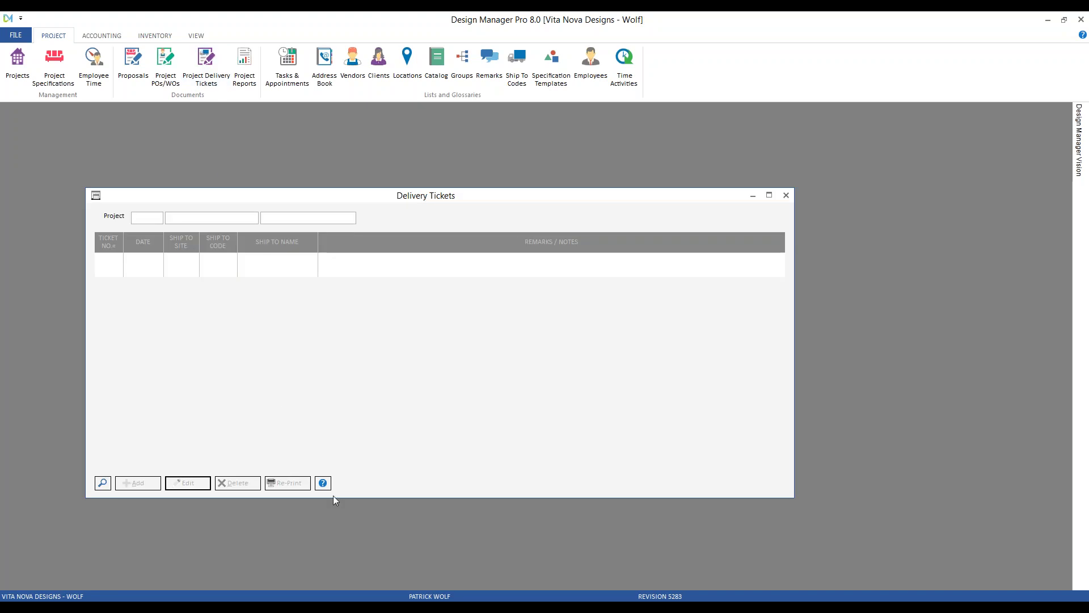
{"action": "left_click", "coordinate": [102, 482]}
{"action": "double_click", "coordinate": [189, 294]}
{"action": "left_click", "coordinate": [138, 483]}
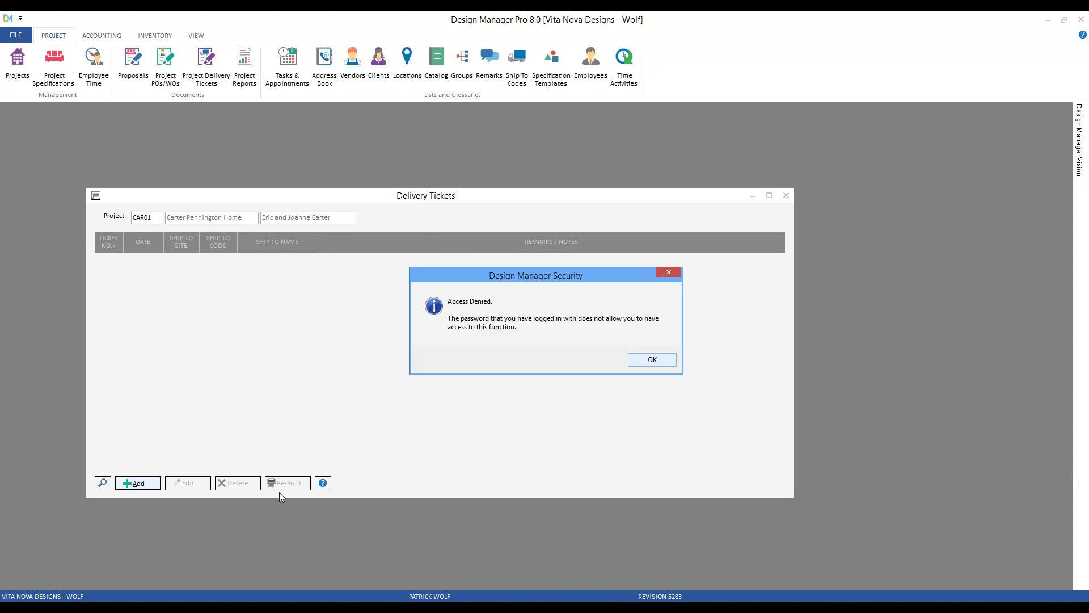
{"action": "left_click", "coordinate": [633, 362]}
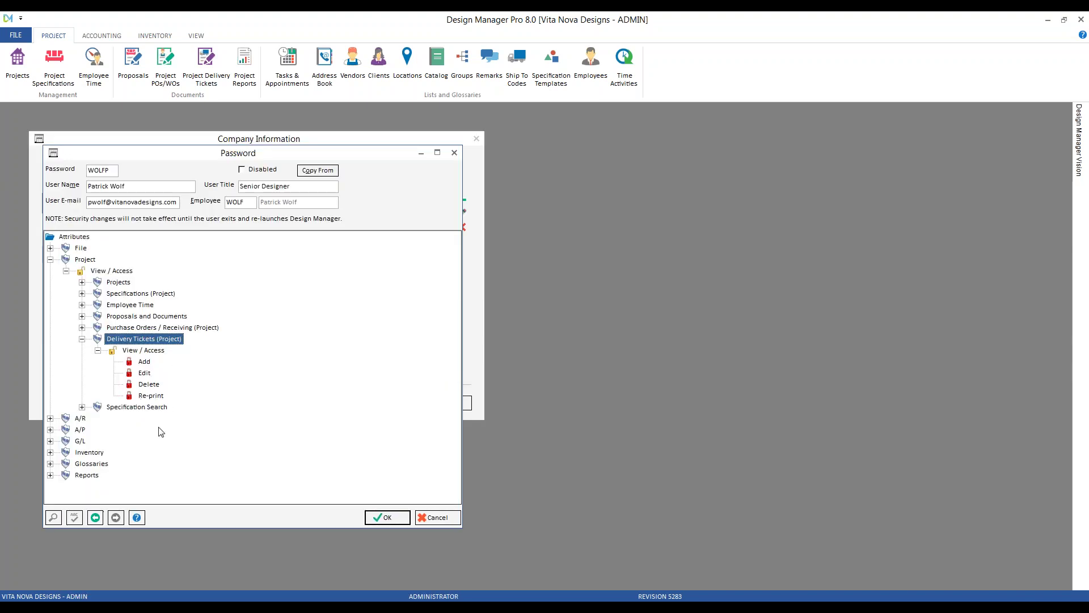
Step: In the administrator session, collapse the Delivery Tickets (Project) rights and expand Specification Search to examine its View / Access right
{"action": "left_click", "coordinate": [82, 339]}
{"action": "left_click", "coordinate": [81, 350]}
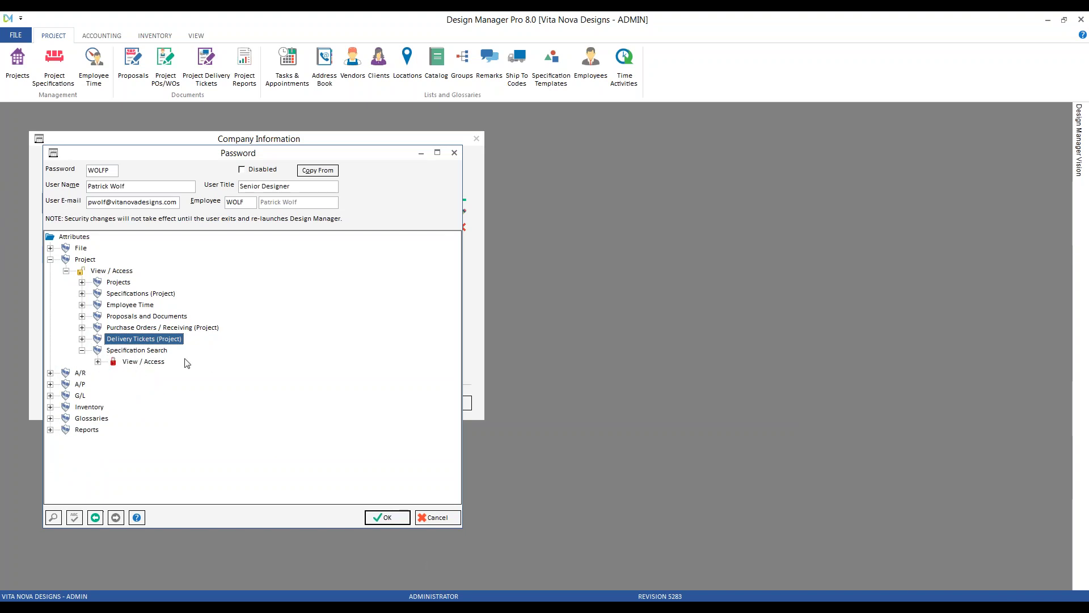
{"action": "left_click", "coordinate": [143, 362]}
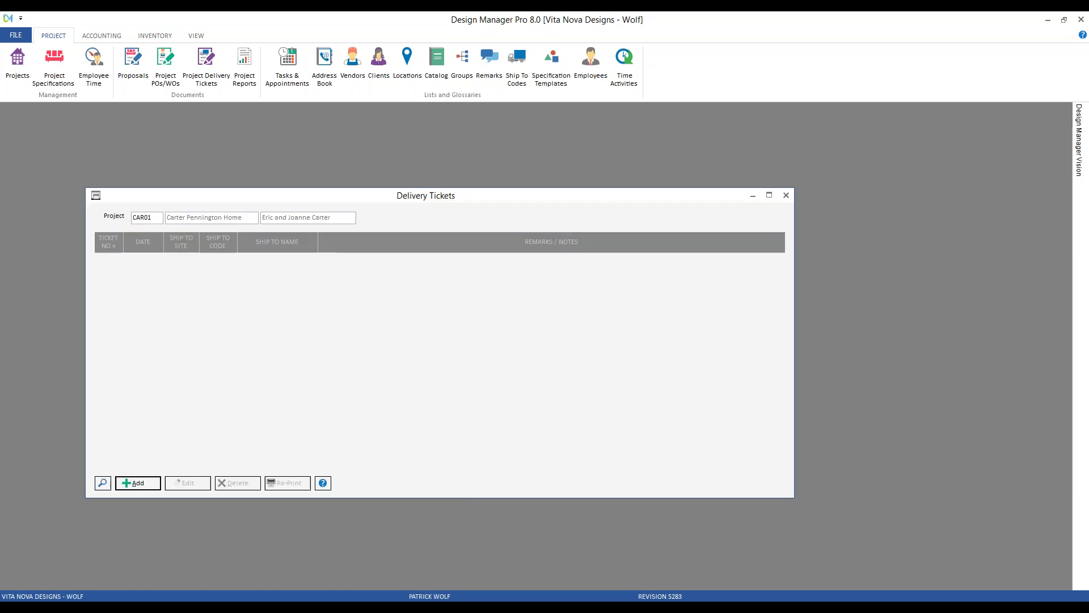
Step: In the Senior Designer's session, close Delivery Tickets, open the project specifications and try to run a specification search
{"action": "double_click", "coordinate": [96, 194]}
{"action": "left_click", "coordinate": [64, 75]}
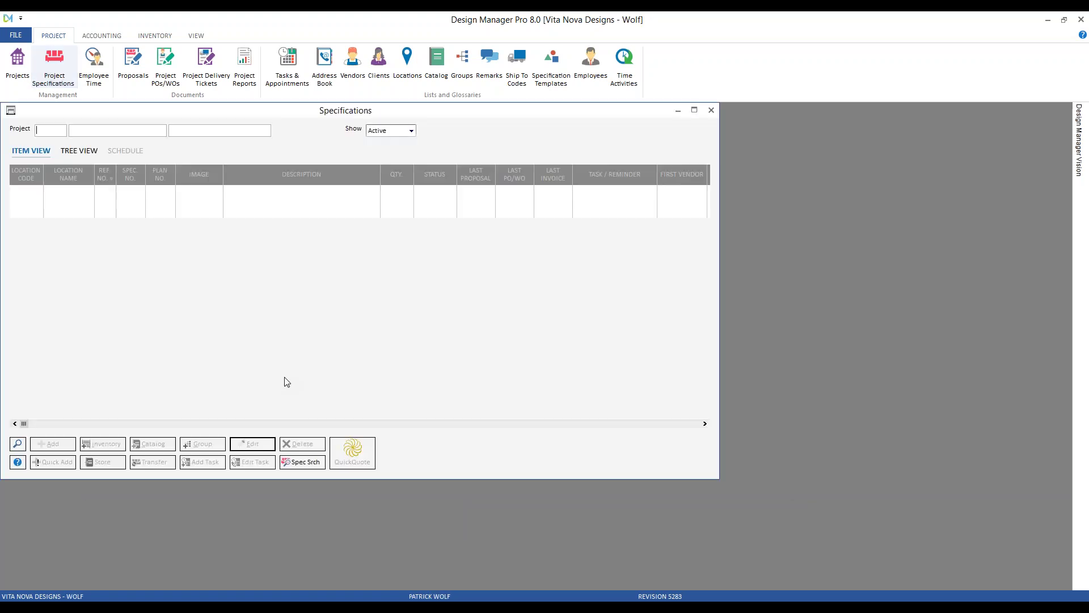
{"action": "left_click", "coordinate": [296, 463]}
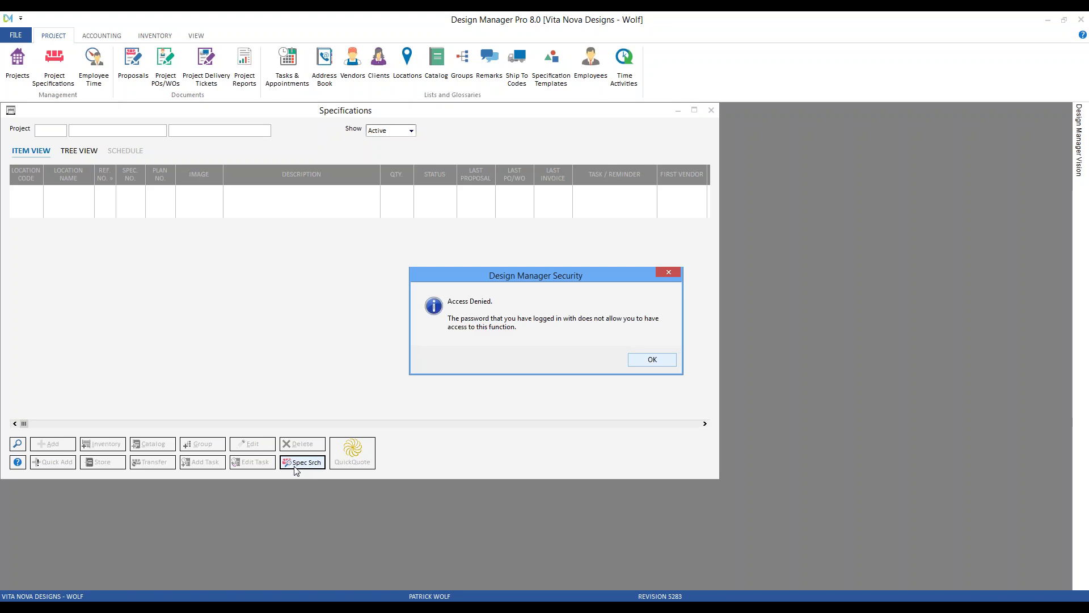
{"action": "left_click", "coordinate": [662, 361]}
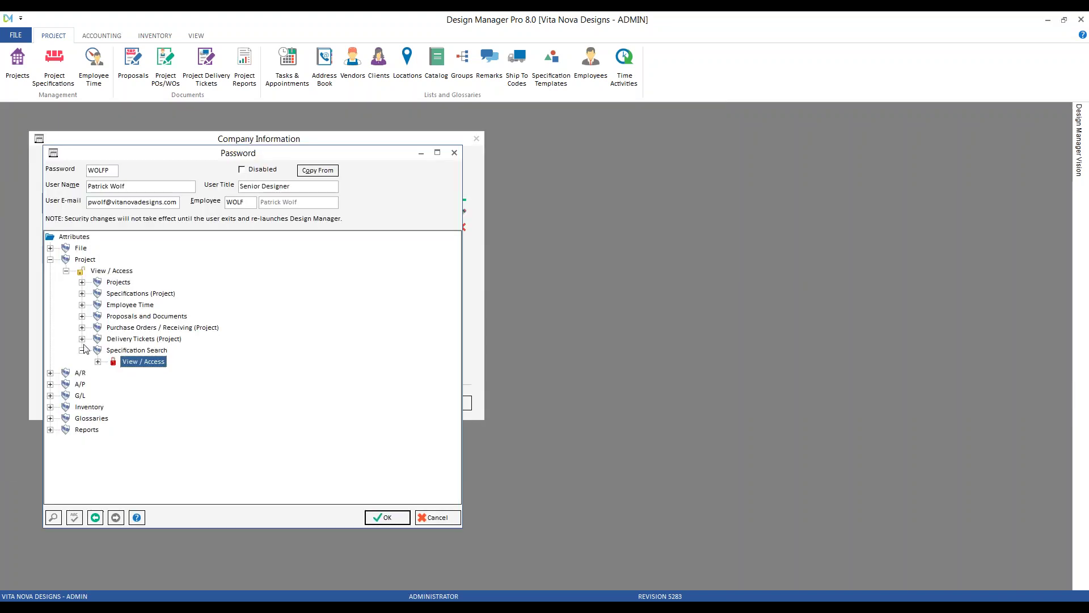
Step: In the administrator session, collapse the Specification Search and Project rights, and view the New and Existing sections of Client Invoices / Finance Charges
{"action": "left_click", "coordinate": [82, 350]}
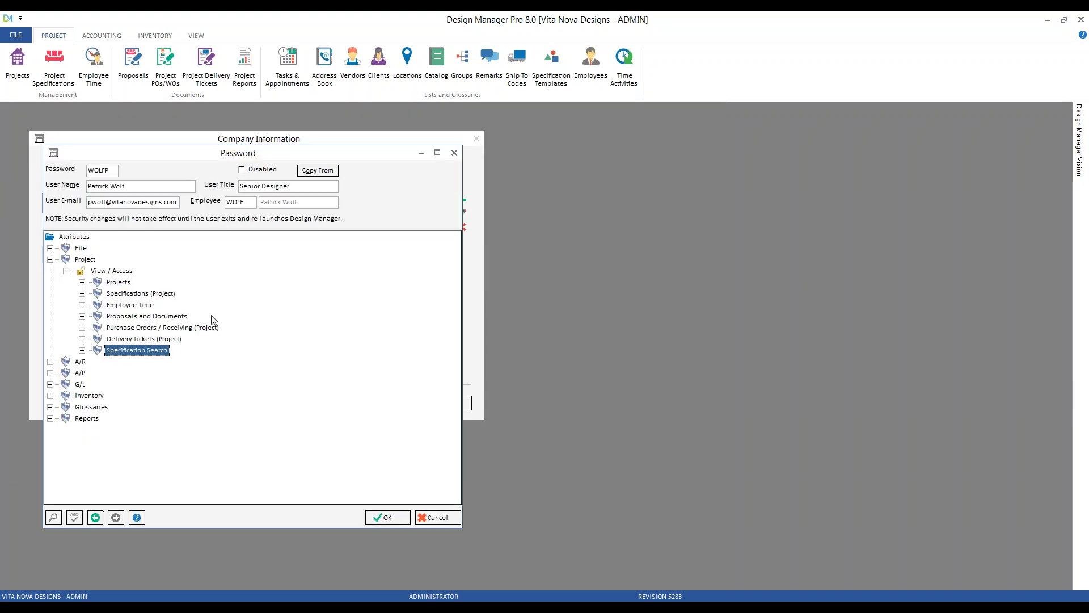
{"action": "left_click", "coordinate": [50, 260]}
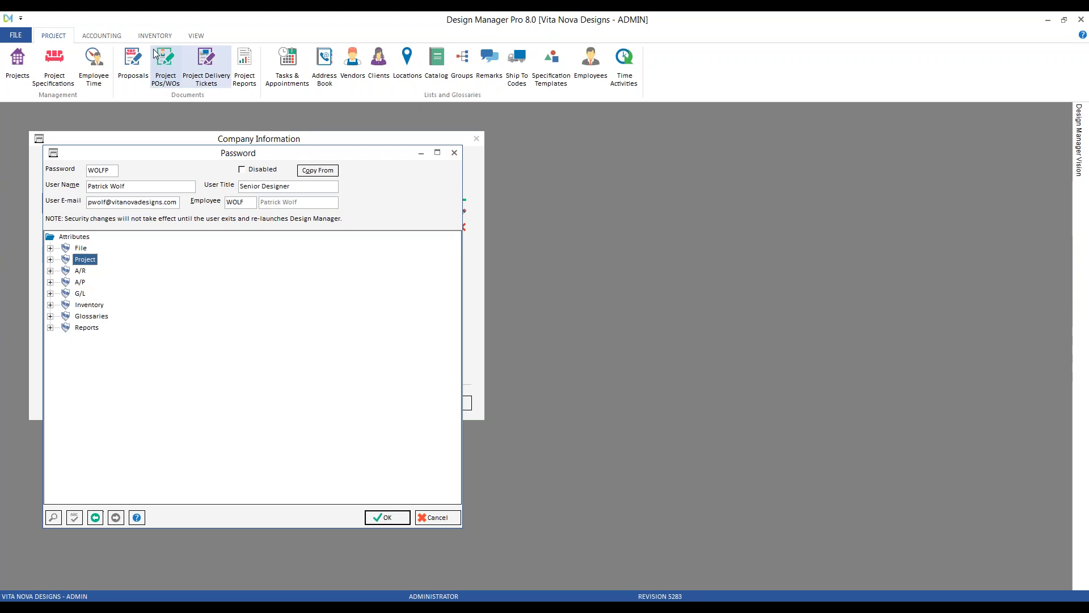
{"action": "left_click", "coordinate": [114, 36]}
{"action": "left_click", "coordinate": [19, 63]}
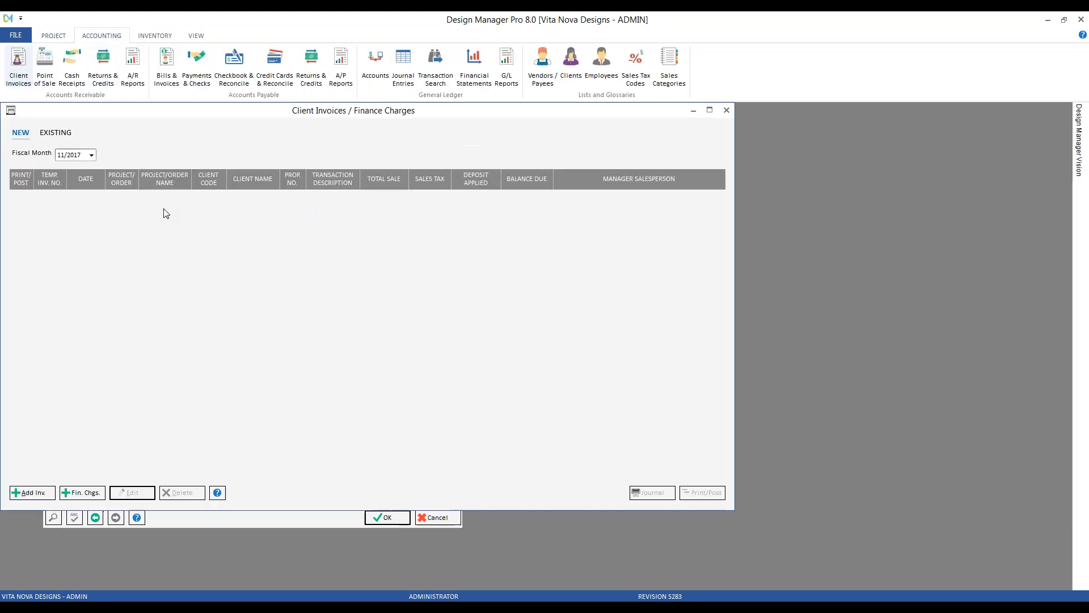
{"action": "left_click", "coordinate": [21, 134]}
{"action": "left_click", "coordinate": [55, 133]}
{"action": "left_click", "coordinate": [20, 133]}
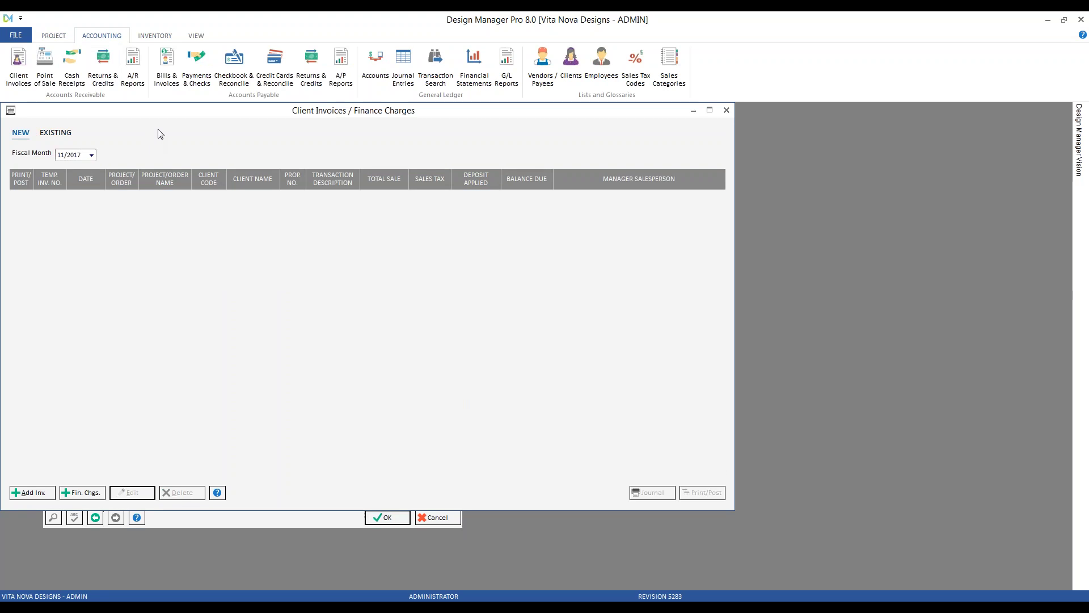
{"action": "left_click", "coordinate": [726, 110]}
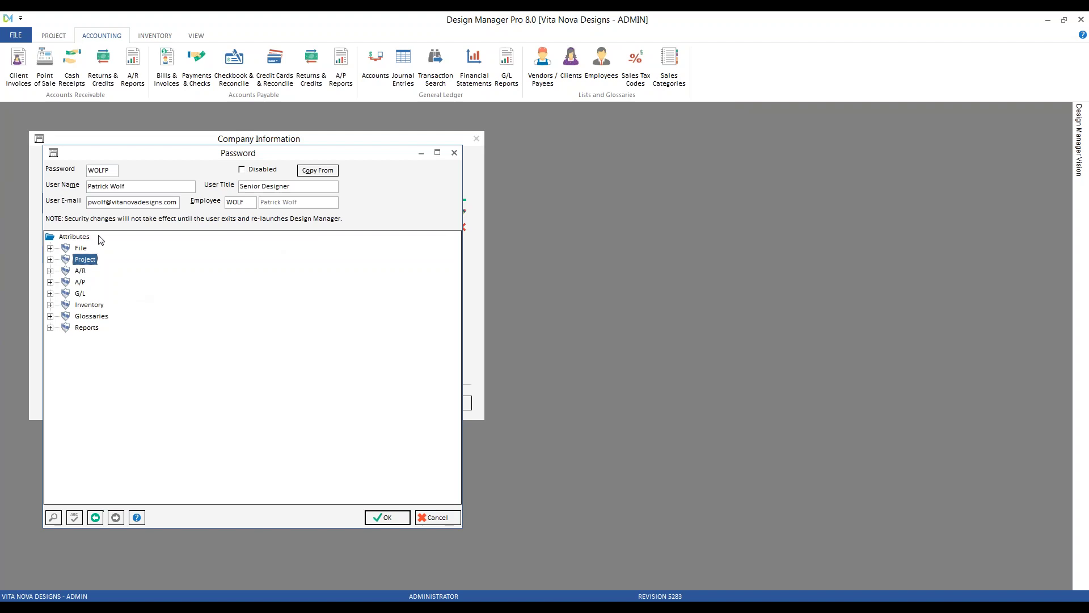
Step: Expand the A/R rights for Client Invoices / Finance Charges down to New and examine the Finance Charges right
{"action": "left_click", "coordinate": [50, 271]}
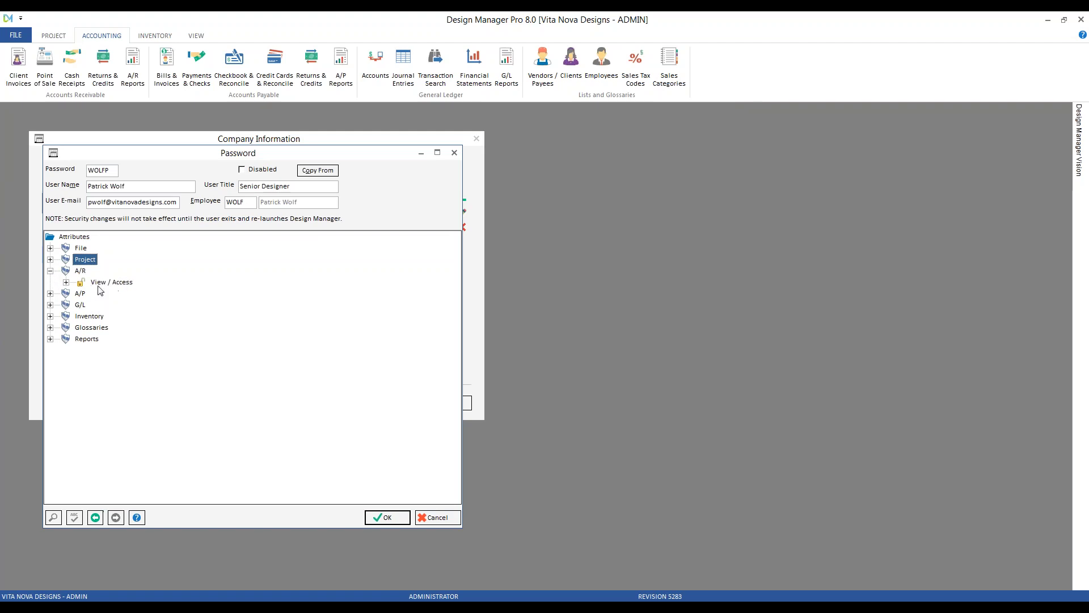
{"action": "left_click", "coordinate": [66, 282]}
{"action": "left_click", "coordinate": [81, 293]}
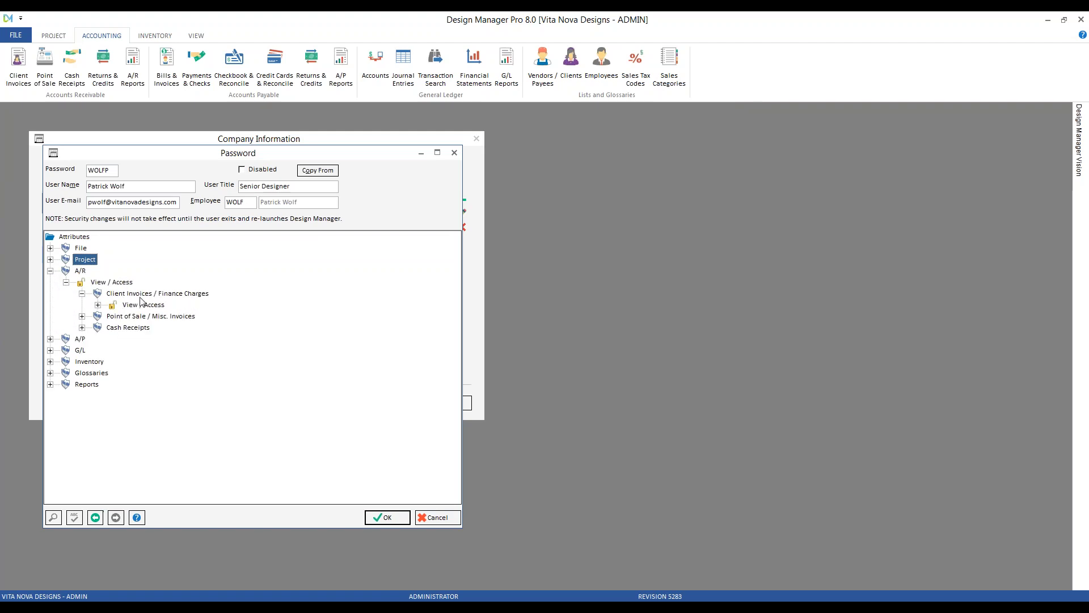
{"action": "left_click", "coordinate": [98, 305]}
{"action": "left_click", "coordinate": [113, 316]}
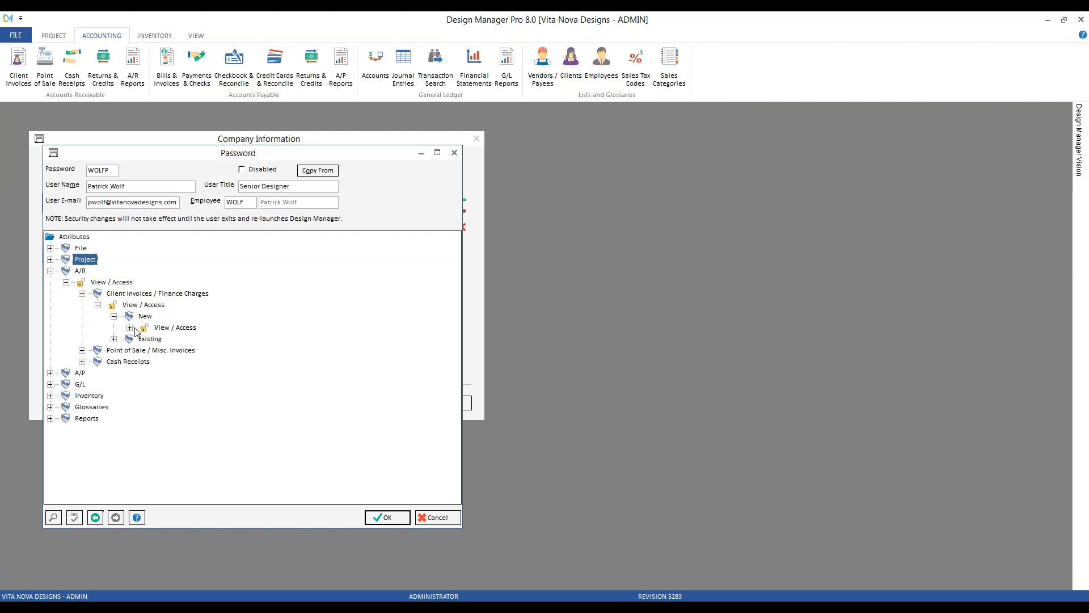
{"action": "left_click", "coordinate": [129, 327]}
{"action": "left_click", "coordinate": [179, 339]}
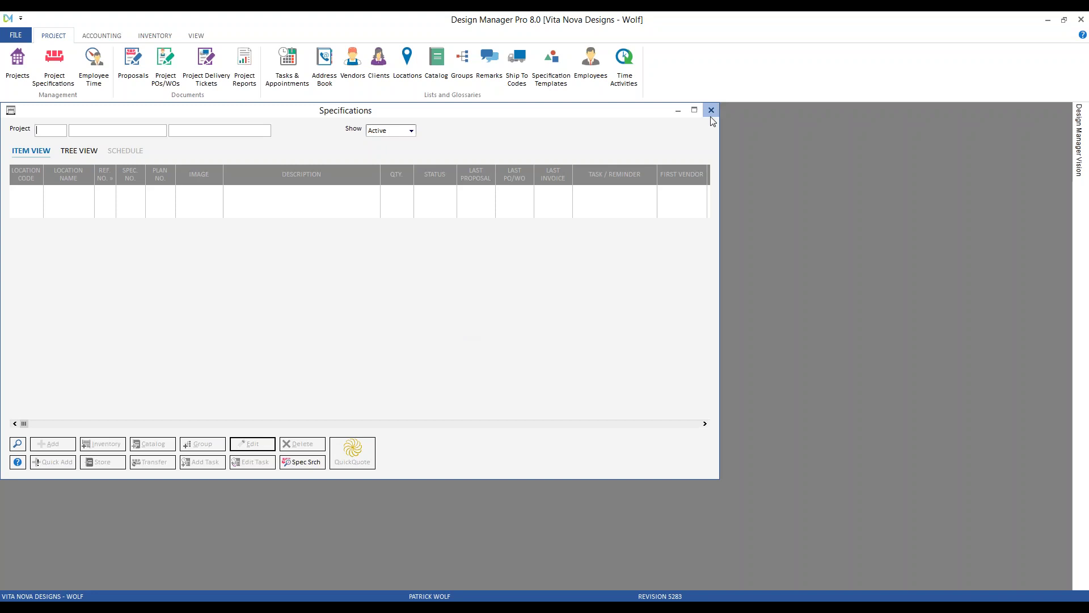
Step: In the Senior Designer's session, close Specifications and open Client Invoices / Finance Charges
{"action": "left_click", "coordinate": [711, 110]}
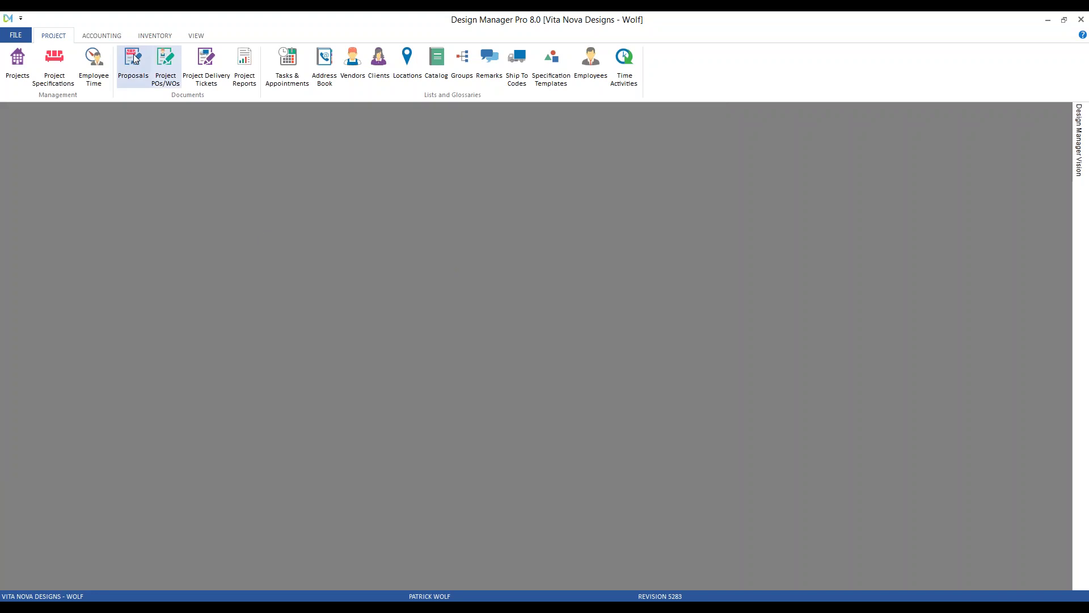
{"action": "left_click", "coordinate": [101, 35]}
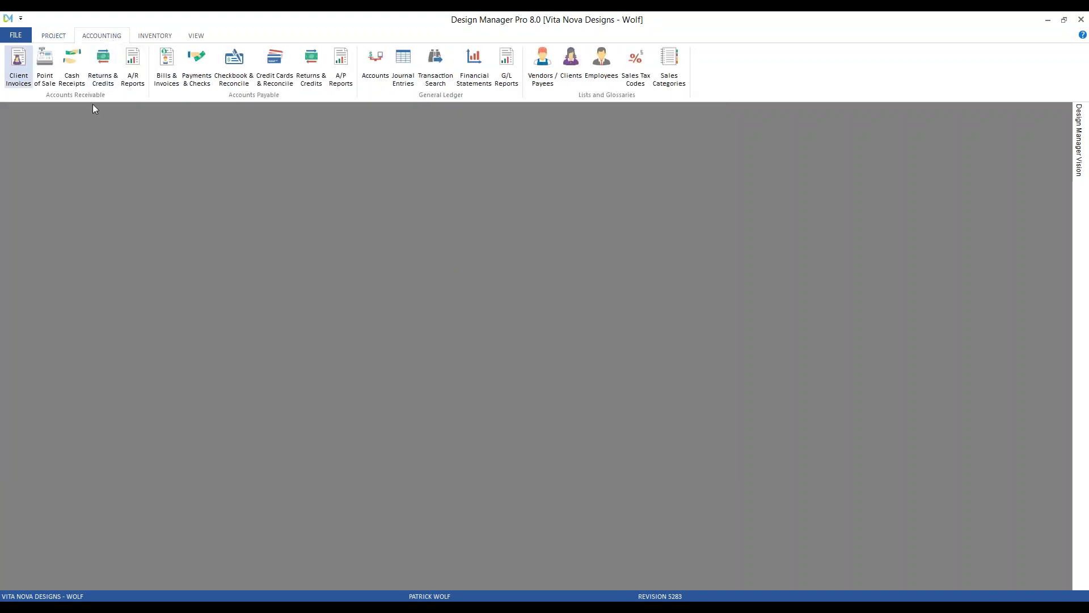
{"action": "left_click", "coordinate": [19, 65]}
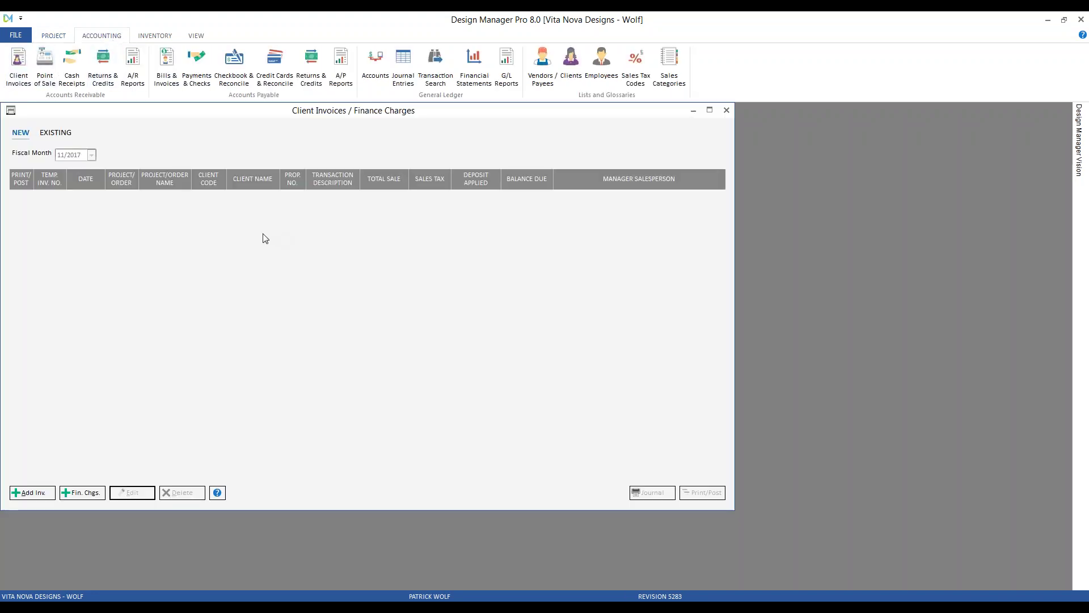
Step: Add a new client invoice for project CAR01, and try to add finance charges
{"action": "left_click", "coordinate": [32, 492]}
{"action": "type", "text": "CAR01"}
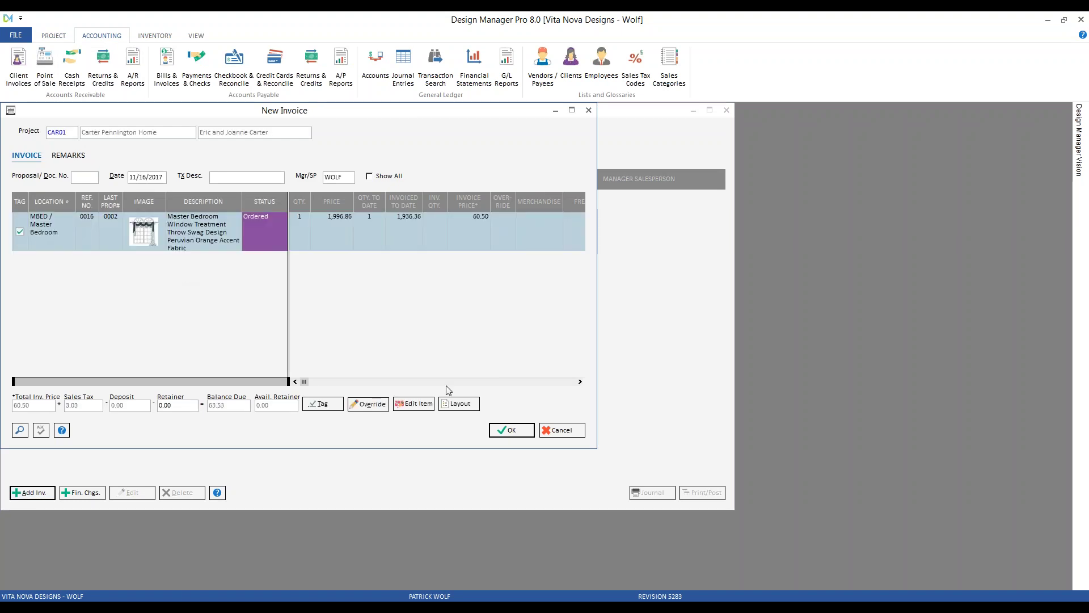
{"action": "left_click", "coordinate": [519, 430]}
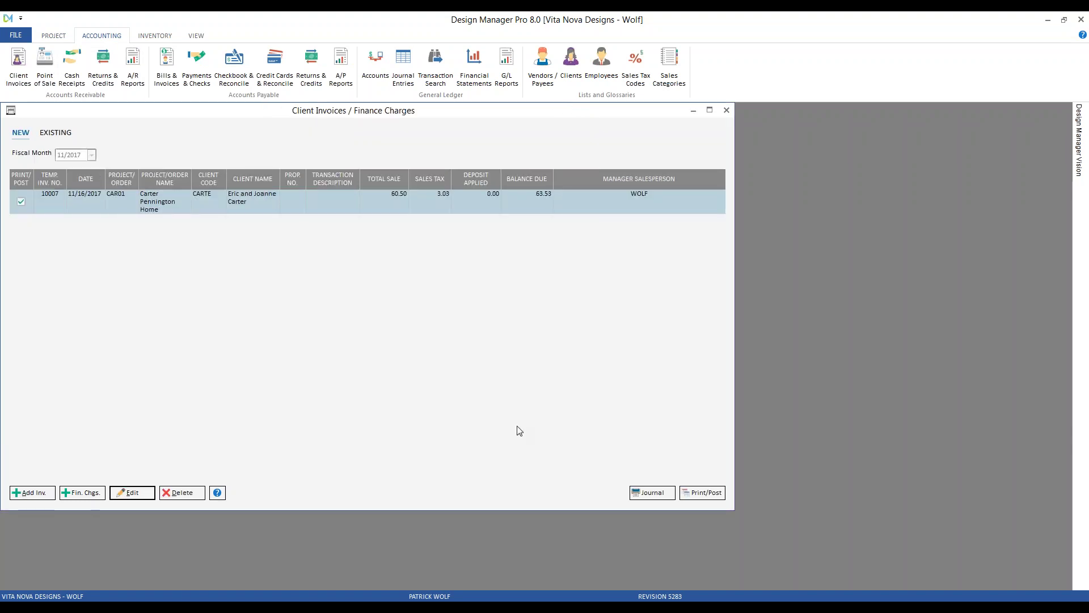
{"action": "left_click", "coordinate": [94, 492]}
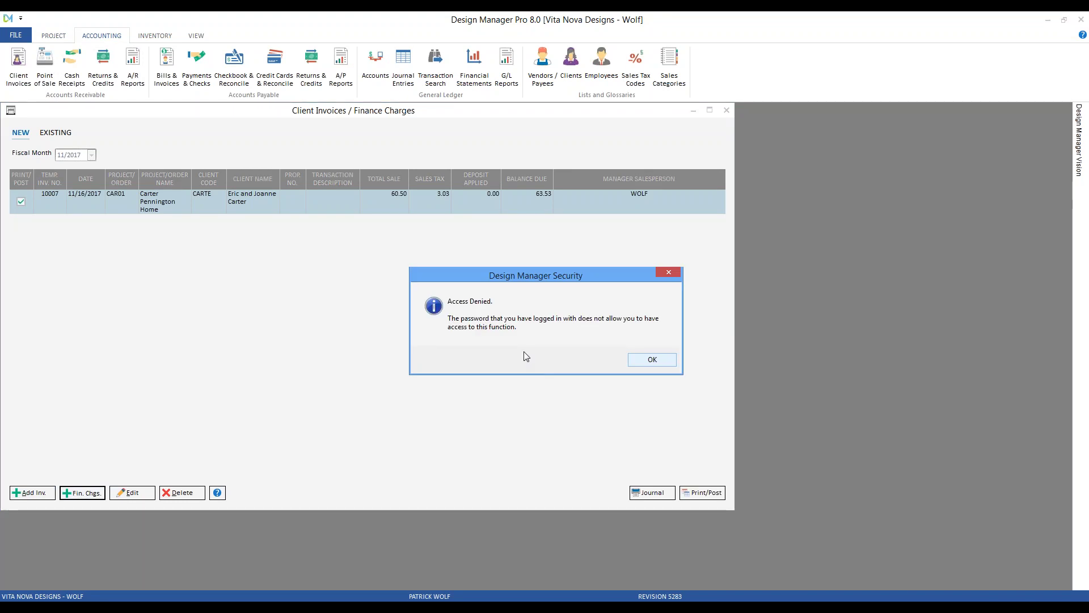
{"action": "left_click", "coordinate": [658, 359]}
Step: In the administrator session, expand the access rights for existing client invoices and examine Re-print, Adjust, Credit and Update
{"action": "key", "text": "alt+Tab"}
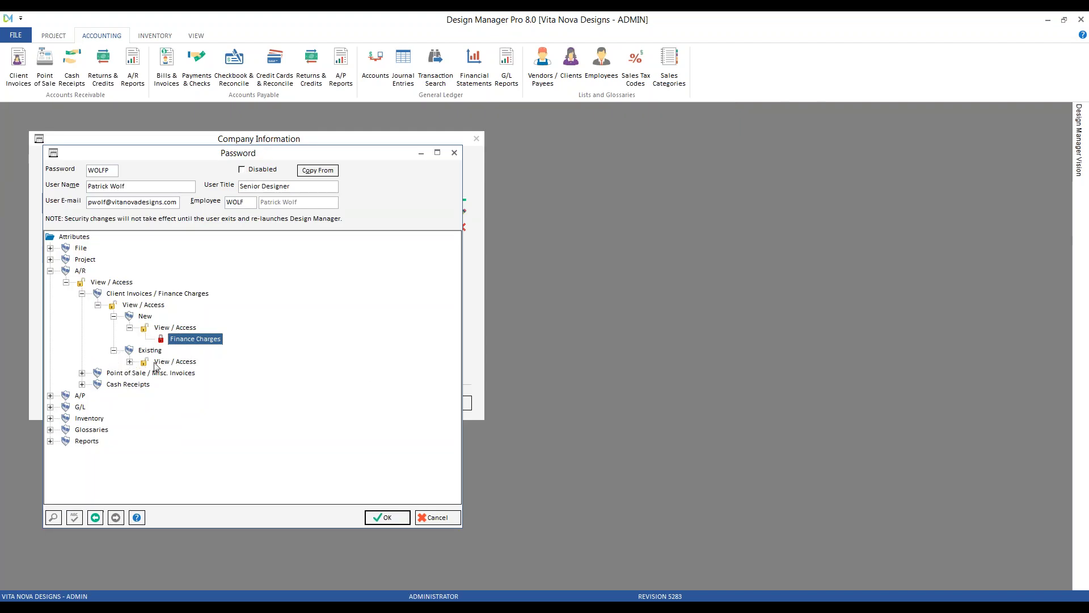
{"action": "left_click", "coordinate": [130, 361]}
{"action": "left_click", "coordinate": [180, 374]}
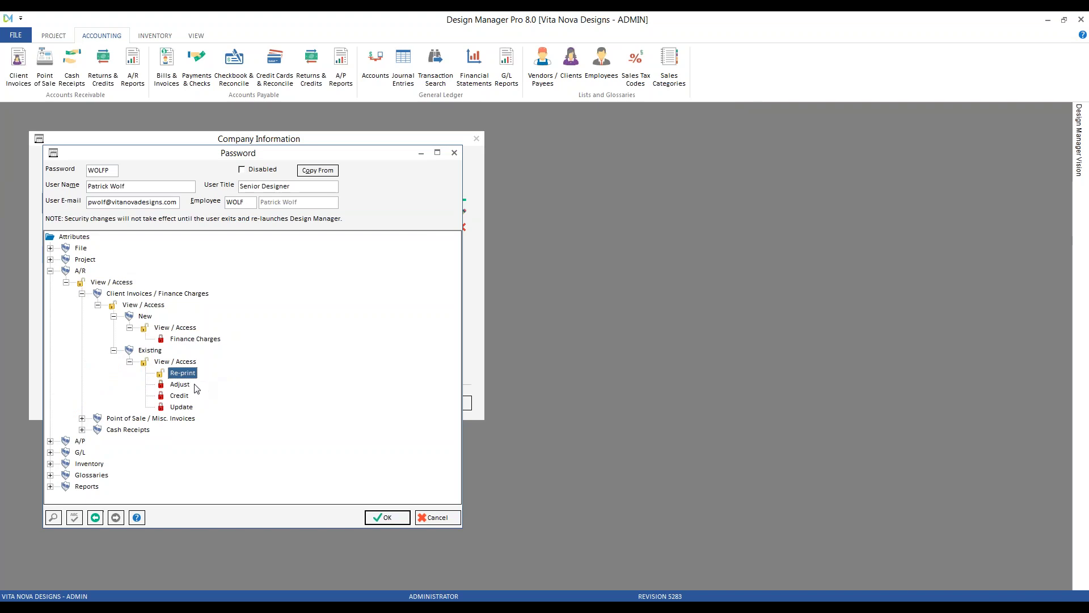
{"action": "left_click", "coordinate": [185, 395]}
Step: In the Senior Designer's session, list the existing client invoices and open the re-print options for the first one
{"action": "key", "text": "alt+Tab"}
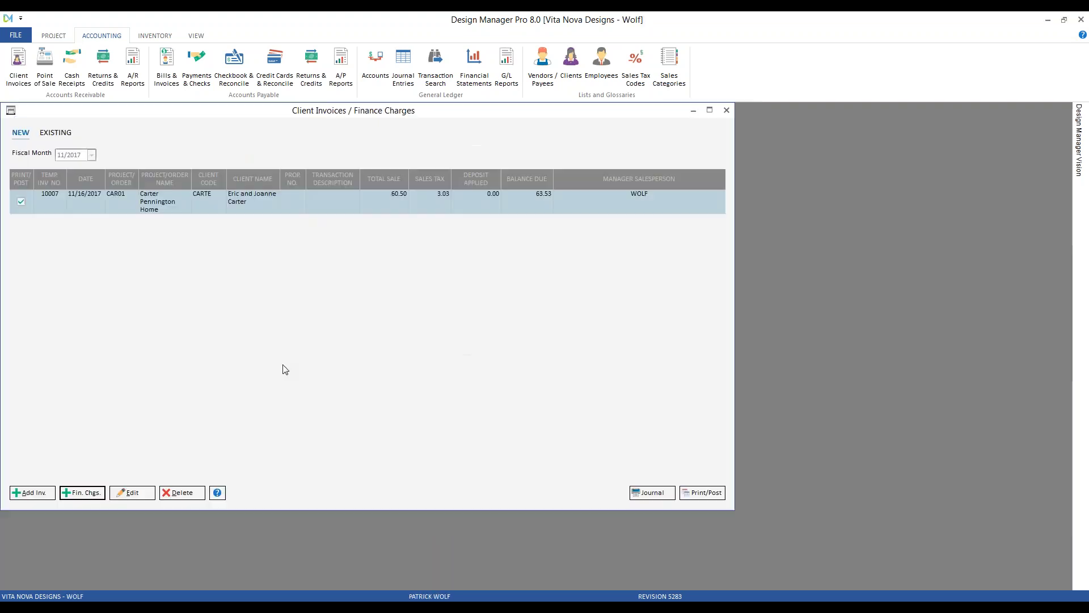
{"action": "left_click", "coordinate": [68, 132]}
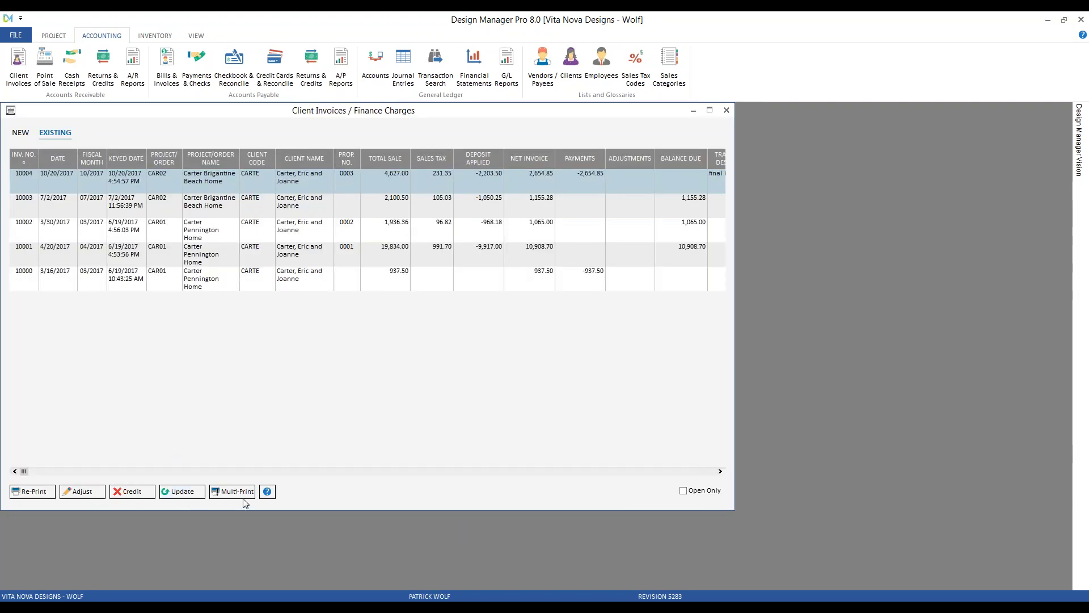
{"action": "left_click", "coordinate": [35, 492]}
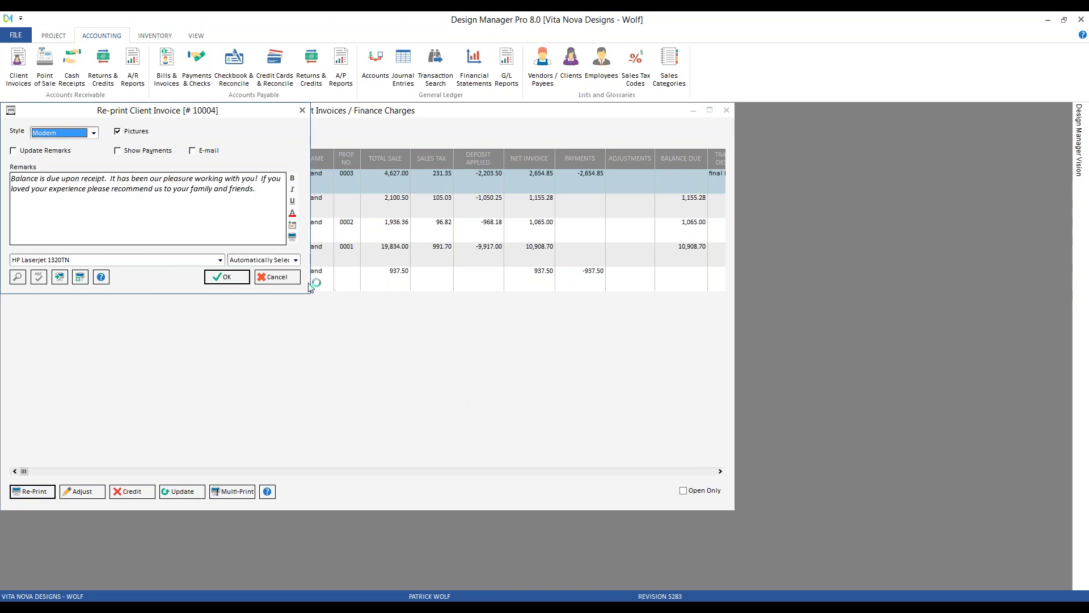
Step: Cancel the re-print, try to adjust and to credit the existing client invoice, and close Client Invoices / Finance Charges
{"action": "left_click", "coordinate": [284, 278]}
{"action": "left_click", "coordinate": [82, 491]}
{"action": "left_click", "coordinate": [652, 362]}
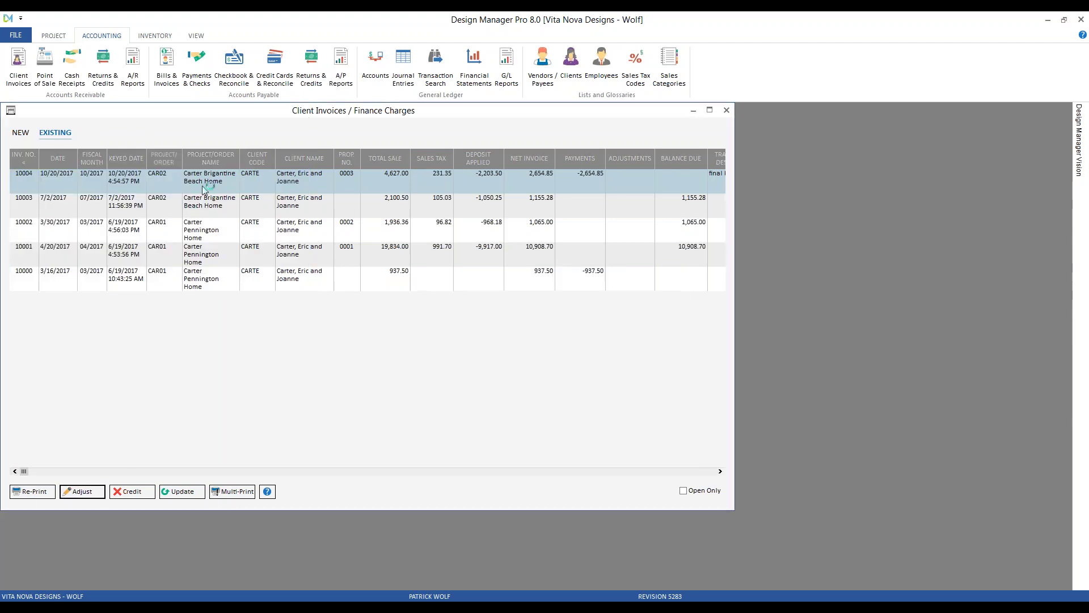
{"action": "left_click", "coordinate": [133, 492]}
{"action": "left_click", "coordinate": [651, 362]}
{"action": "left_click", "coordinate": [727, 110]}
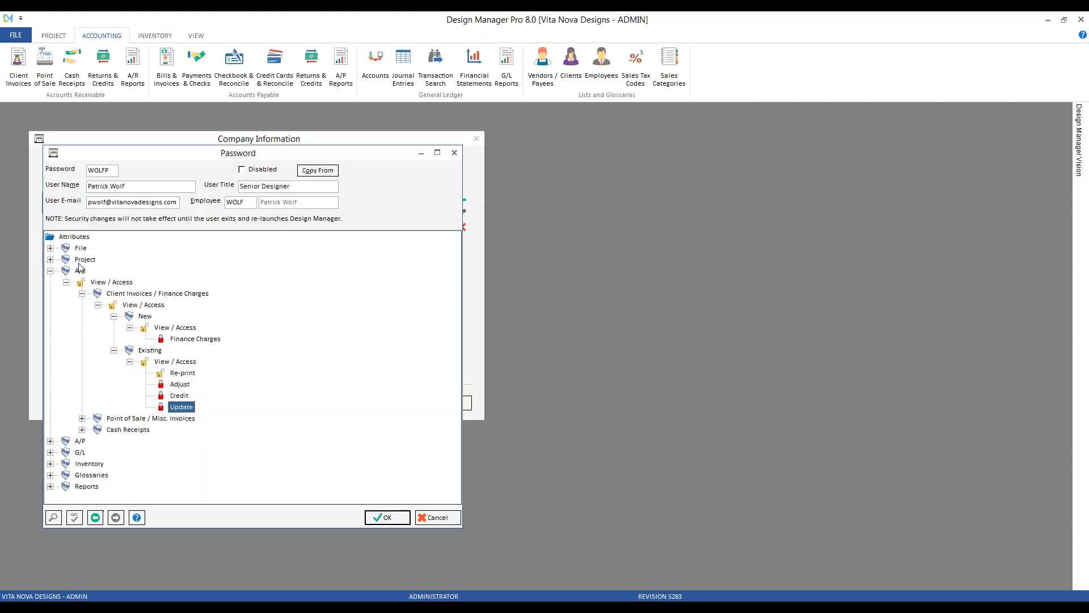
Step: In the administrator session, collapse the client invoice rights and expand the access rights for Point of Sale / Misc. Invoices
{"action": "left_click", "coordinate": [66, 282]}
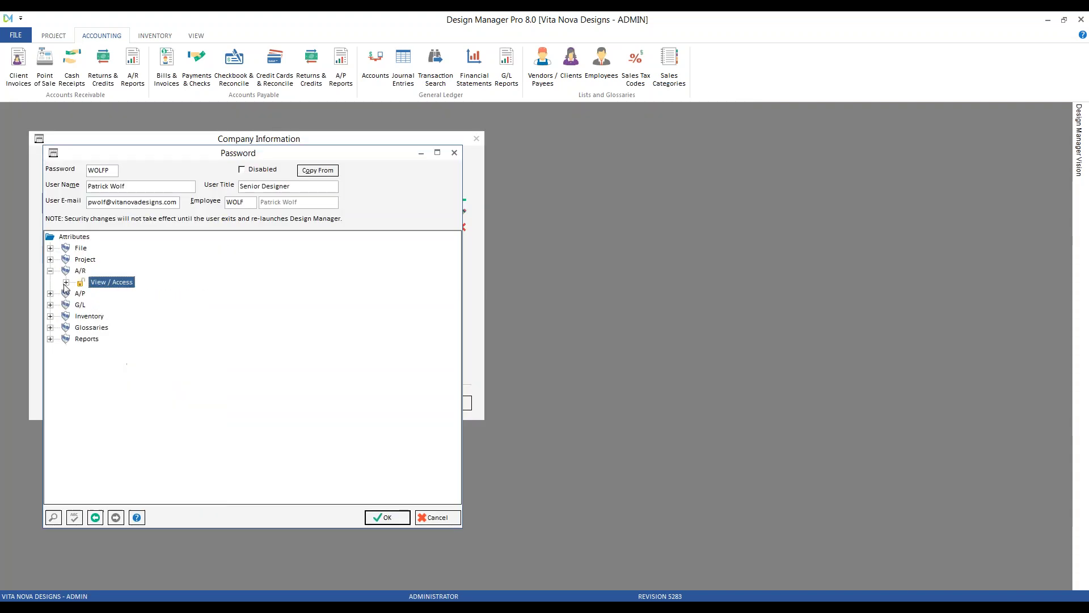
{"action": "left_click", "coordinate": [66, 282]}
{"action": "left_click", "coordinate": [81, 293]}
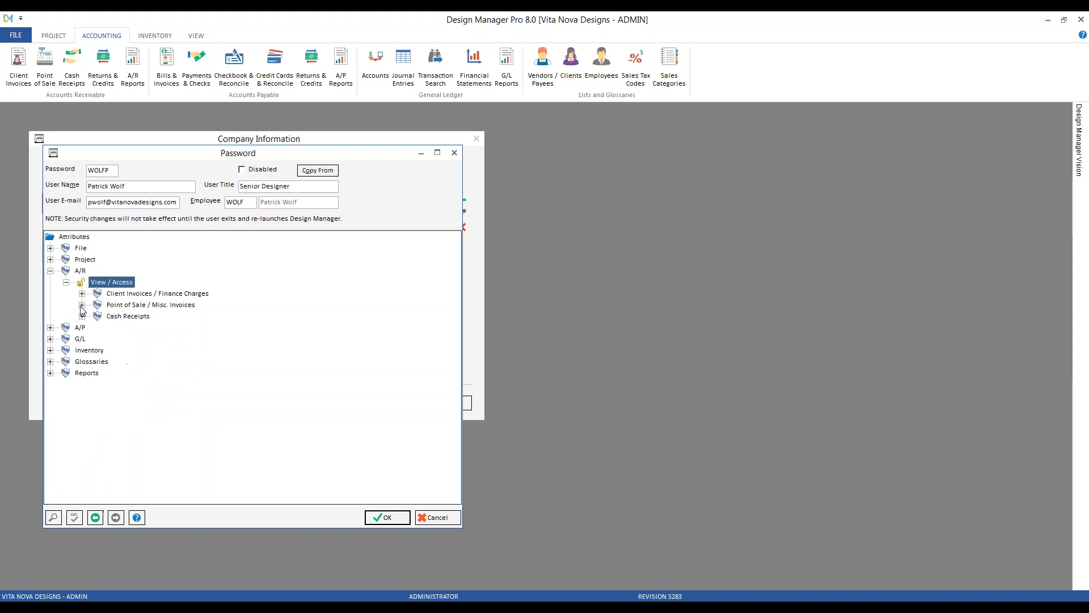
{"action": "left_click", "coordinate": [81, 306]}
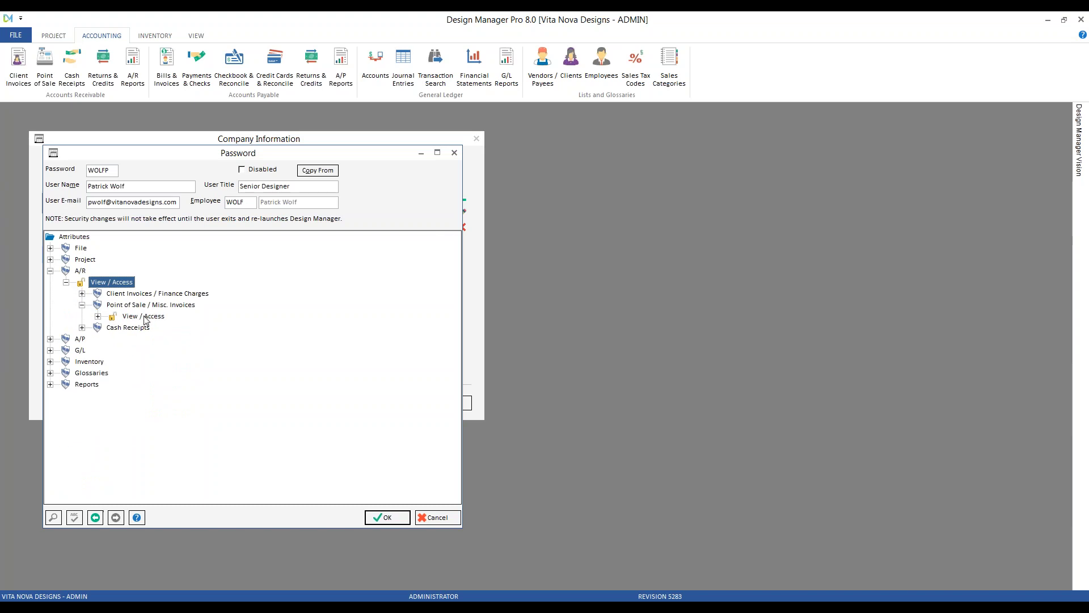
{"action": "left_click", "coordinate": [97, 316]}
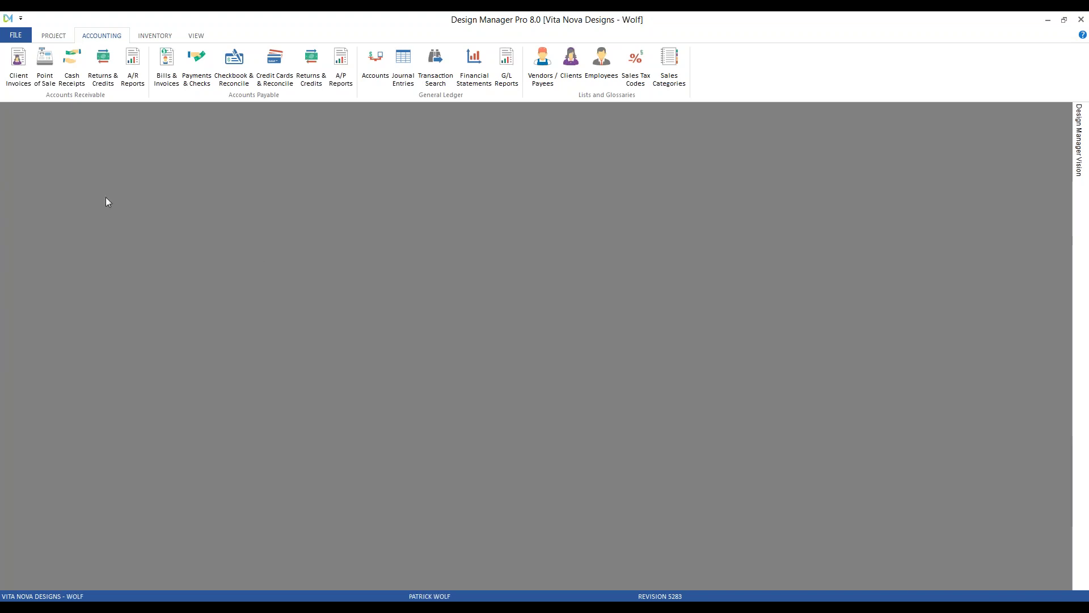
Step: In the Senior Designer's session, open the Point of Sale login and enter the employee code
{"action": "left_click", "coordinate": [45, 69]}
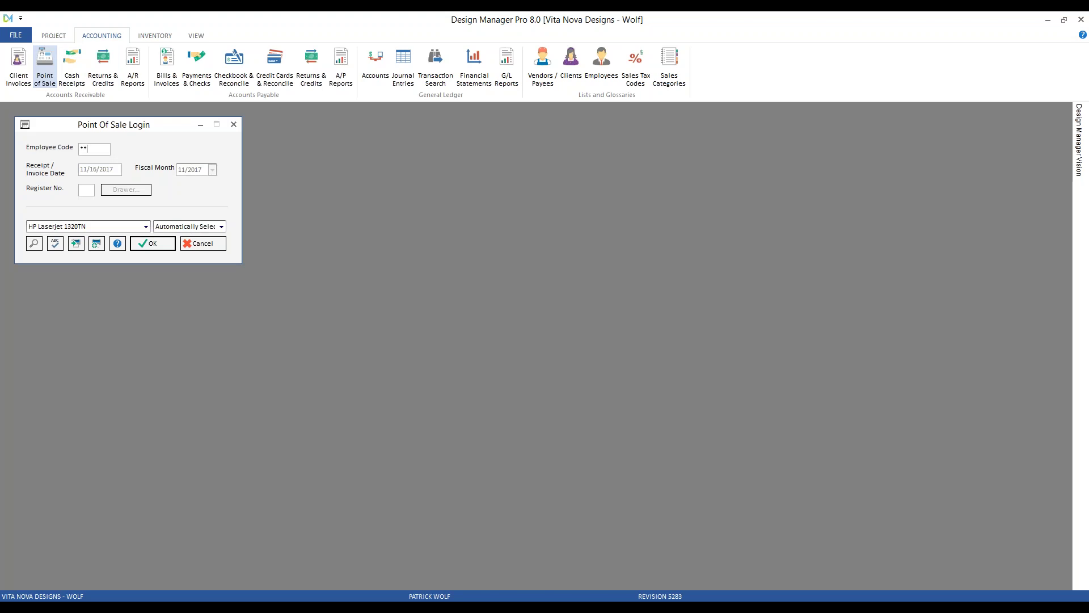
{"action": "key", "text": "Tab"}
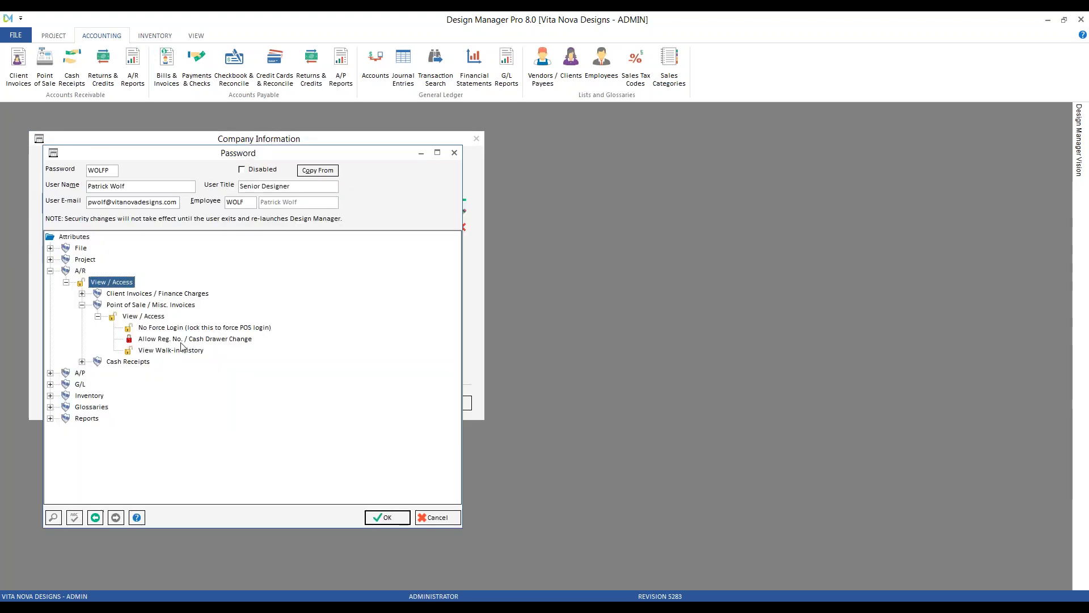
Step: In the administrator session, examine the point-of-sale rights Allow Reg. No. / Cash Drawer Change, No Force Login and View Walk-in History
{"action": "left_click", "coordinate": [182, 339]}
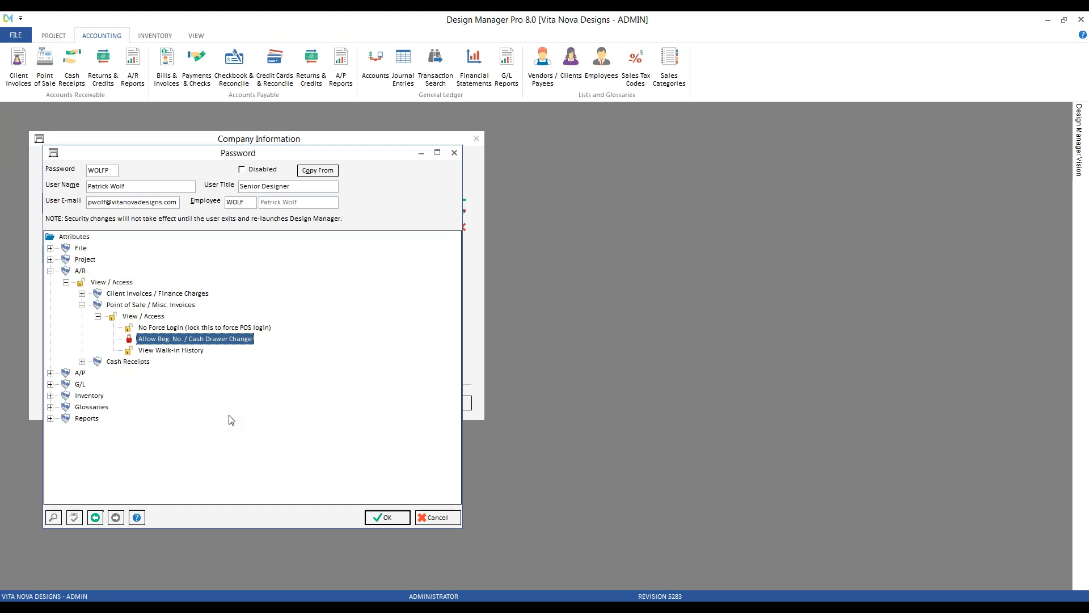
{"action": "left_click", "coordinate": [233, 331]}
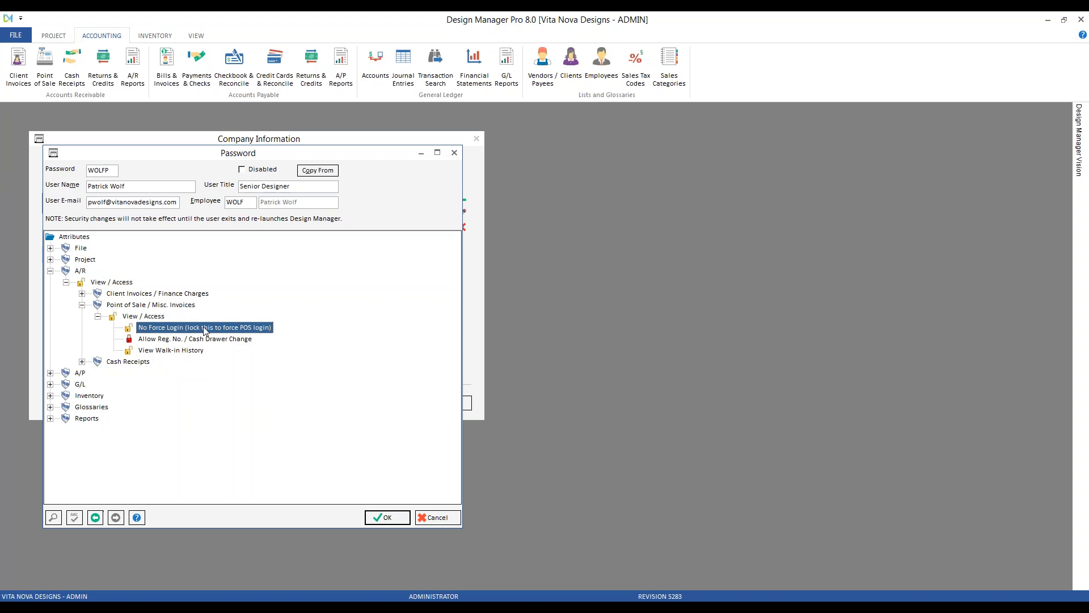
{"action": "key", "text": "alt+Tab"}
{"action": "left_click", "coordinate": [190, 351]}
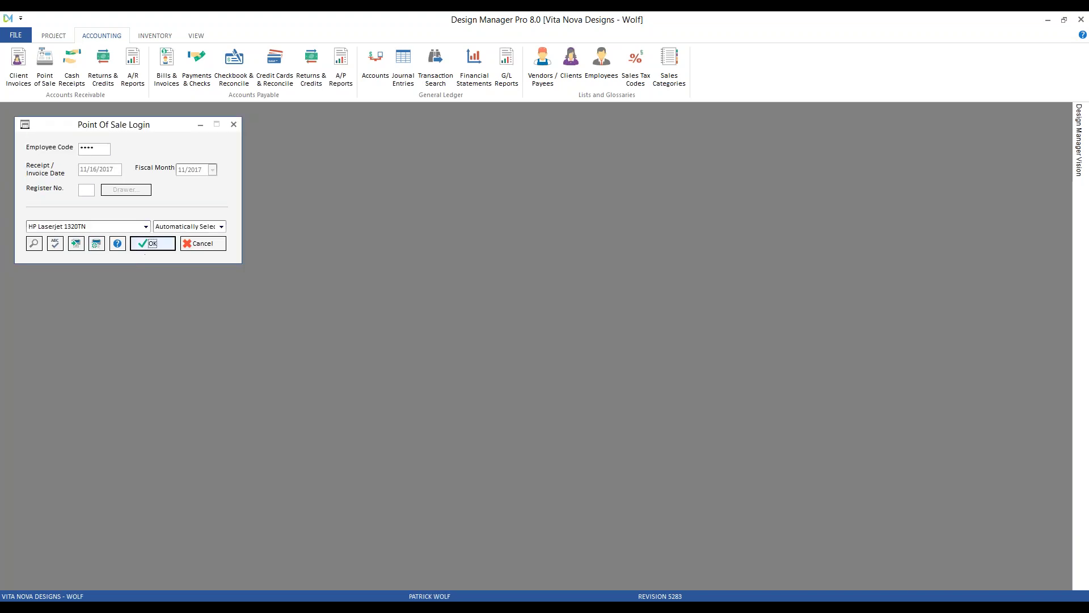
Step: In the Senior Designer's session, log in to Point of Sale, pick project CAR01 for an on-account invoice and proceed to its items
{"action": "left_click", "coordinate": [146, 244]}
{"action": "left_click", "coordinate": [104, 182]}
{"action": "left_click", "coordinate": [52, 391]}
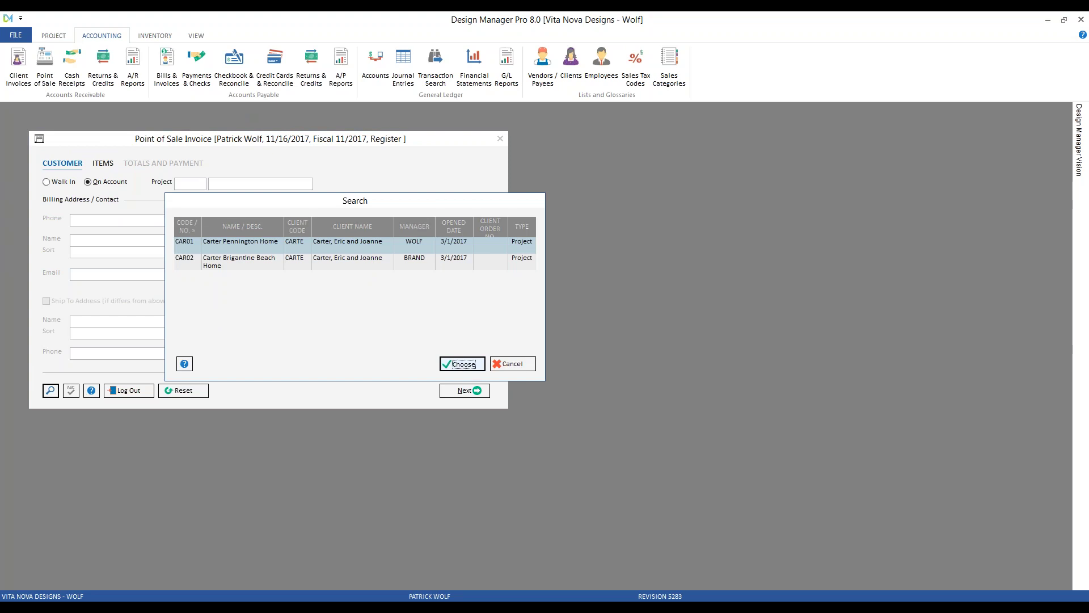
{"action": "left_click", "coordinate": [459, 361]}
{"action": "left_click", "coordinate": [459, 390]}
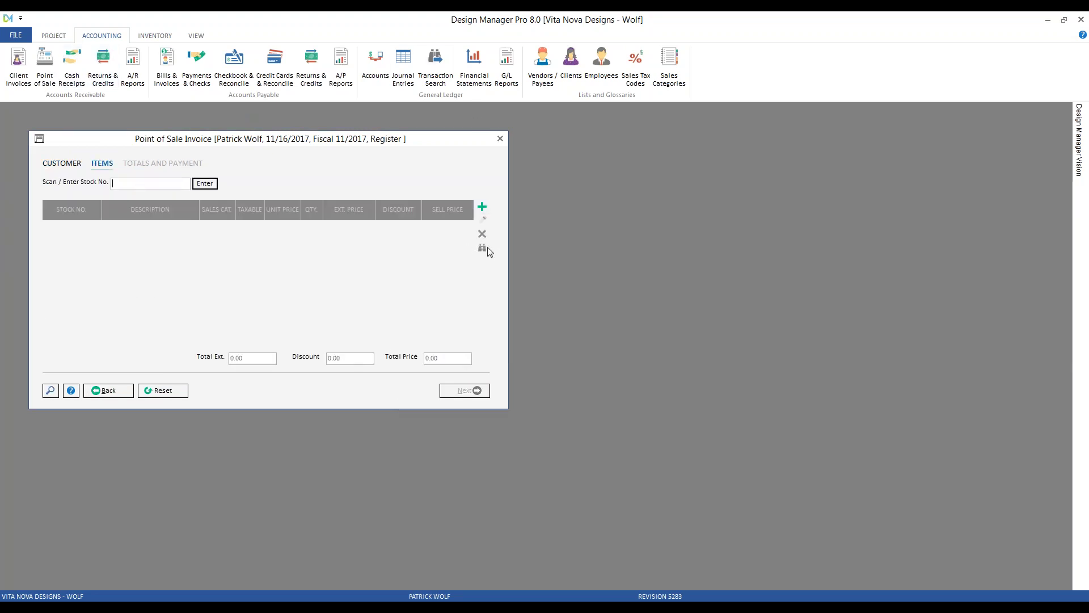
Step: Switch the point-of-sale customer to Walk In, view the items page, reset the invoice and leave Point of Sale
{"action": "left_click", "coordinate": [64, 164]}
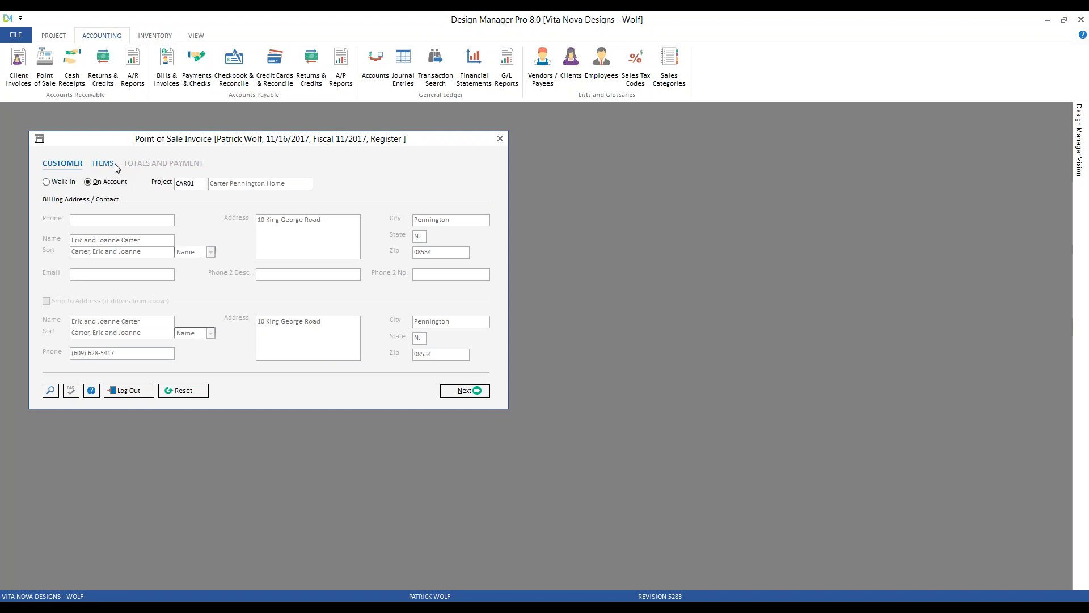
{"action": "left_click", "coordinate": [64, 182]}
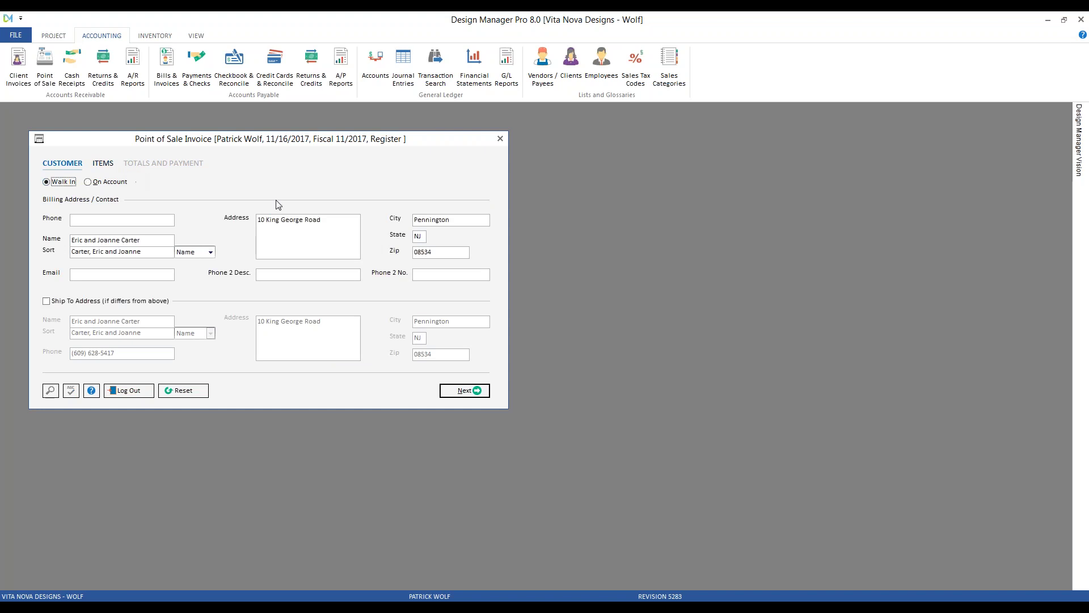
{"action": "left_click", "coordinate": [478, 391]}
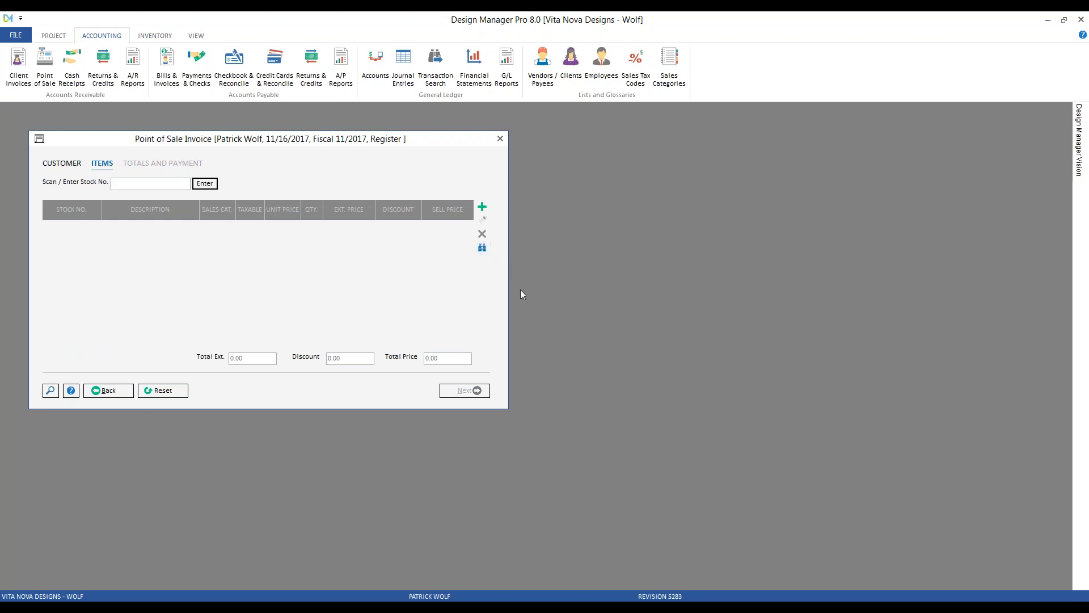
{"action": "left_click", "coordinate": [162, 395]}
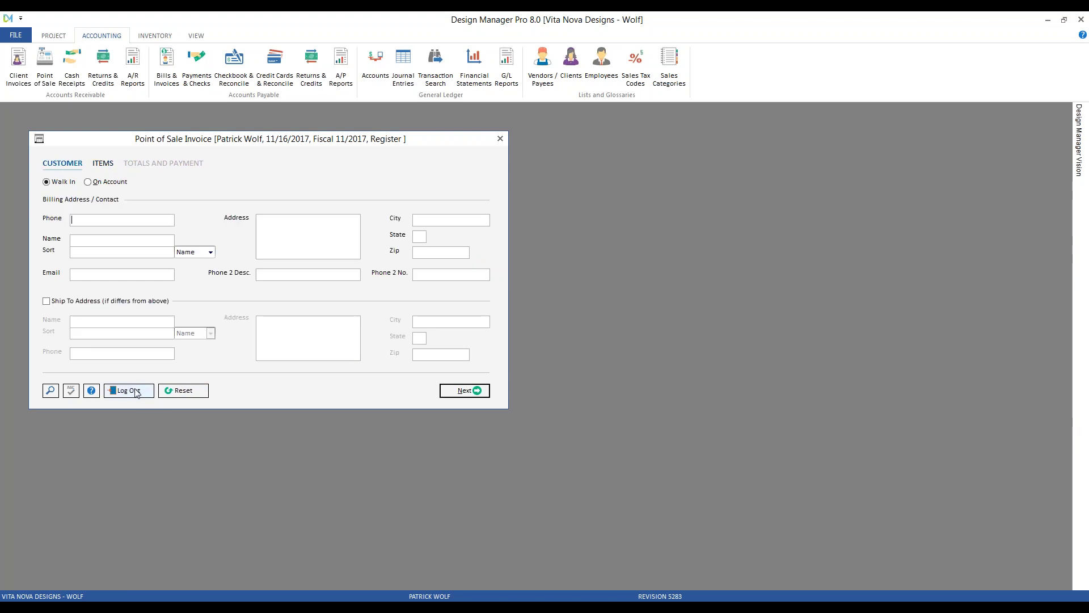
{"action": "left_click", "coordinate": [245, 286]}
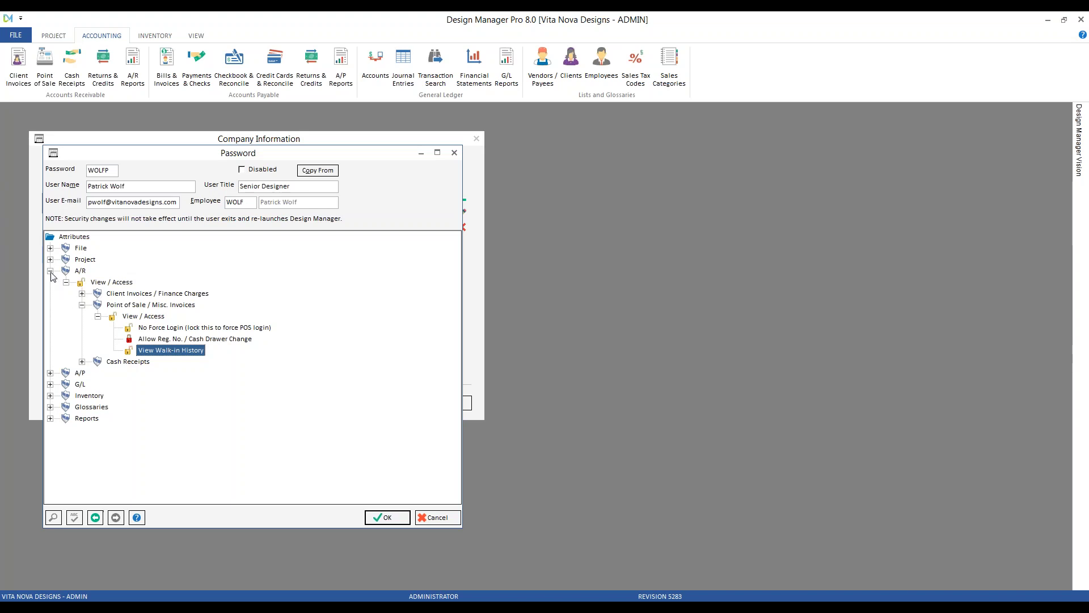
Step: In the administrator session, expand the A/P Vendor Invoices rights and examine New, Recurring and Existing with Edit and Void
{"action": "left_click", "coordinate": [51, 271]}
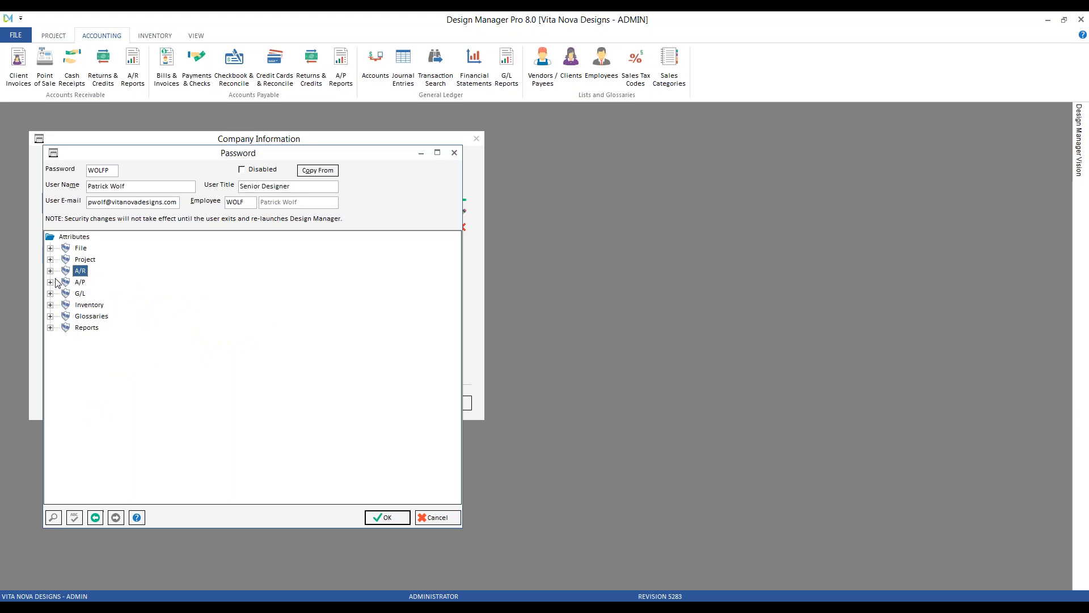
{"action": "left_click", "coordinate": [50, 282]}
{"action": "left_click", "coordinate": [65, 294]}
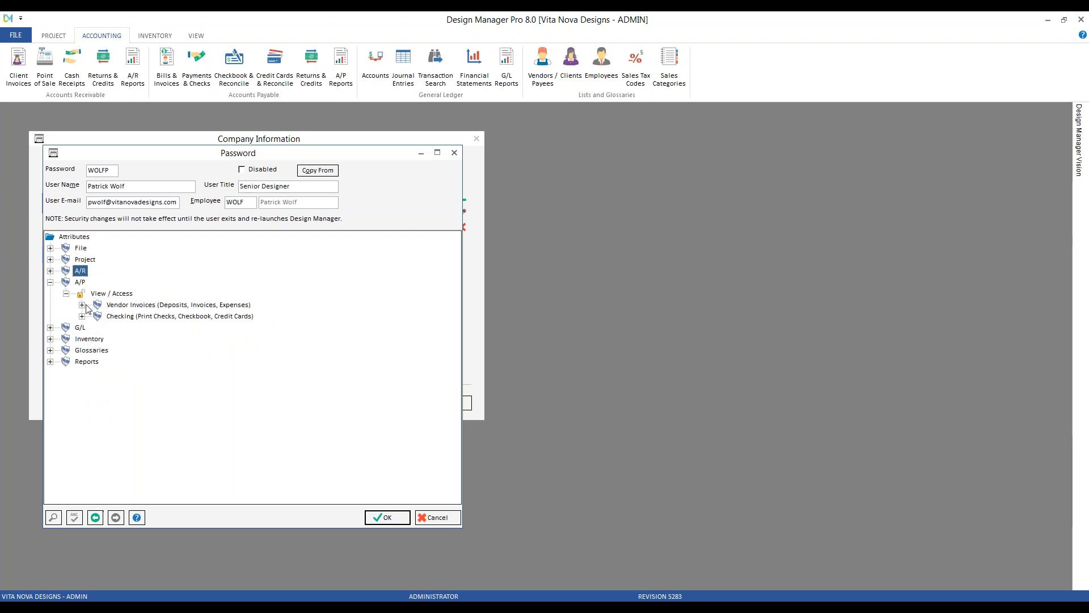
{"action": "left_click", "coordinate": [82, 305]}
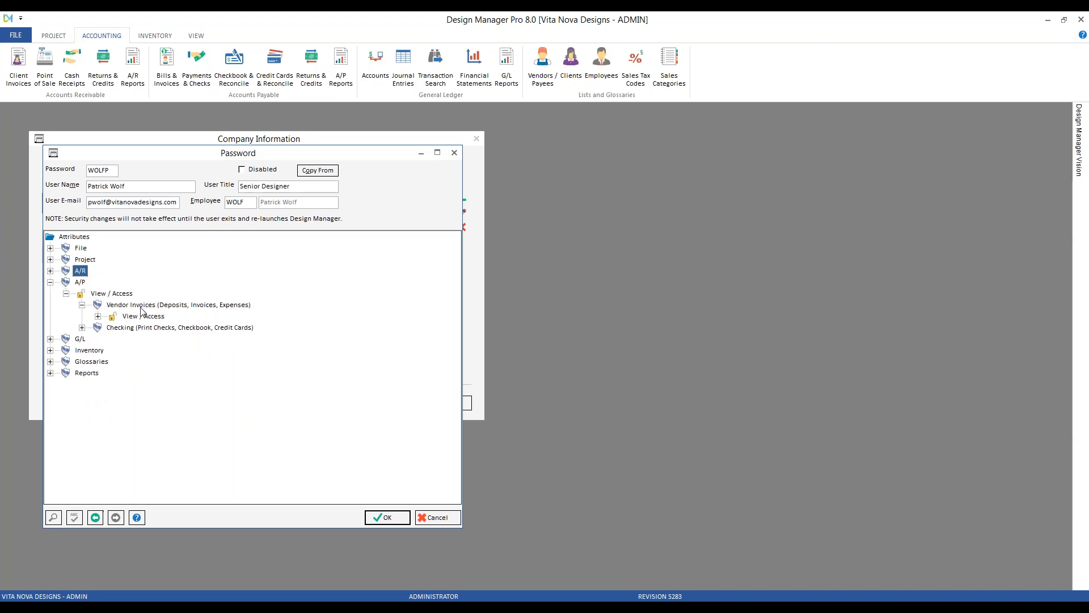
{"action": "left_click", "coordinate": [98, 316]}
{"action": "left_click", "coordinate": [114, 327]}
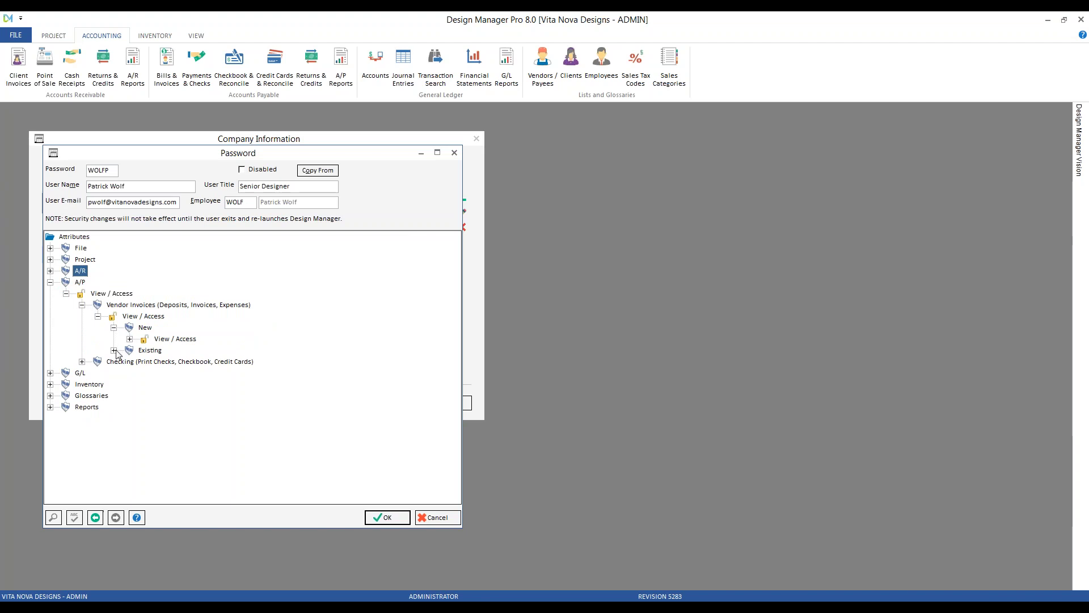
{"action": "left_click", "coordinate": [114, 350]}
{"action": "left_click", "coordinate": [130, 339]}
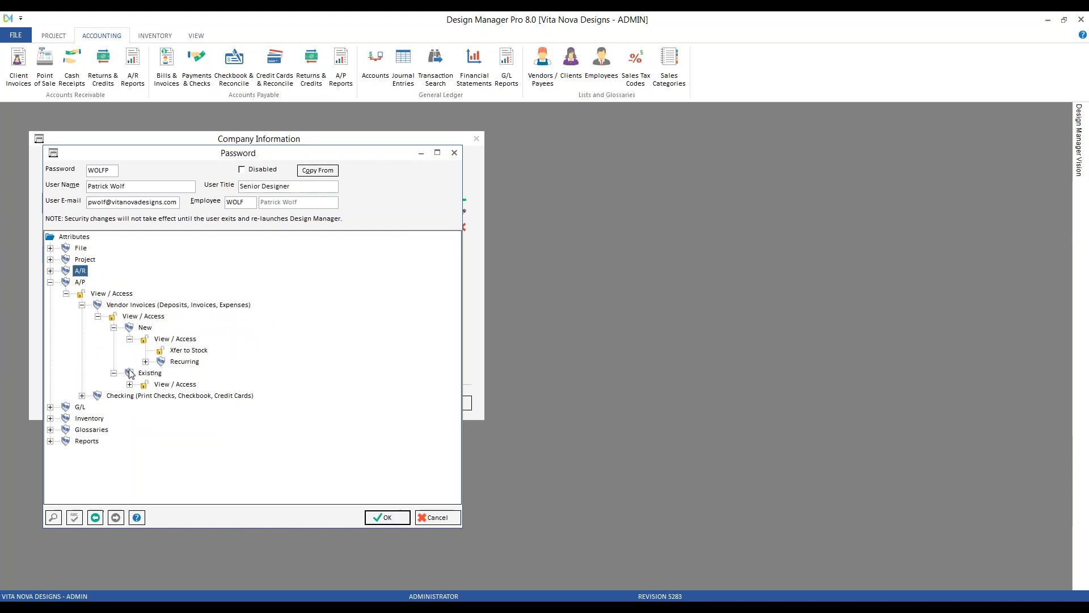
{"action": "left_click", "coordinate": [130, 384]}
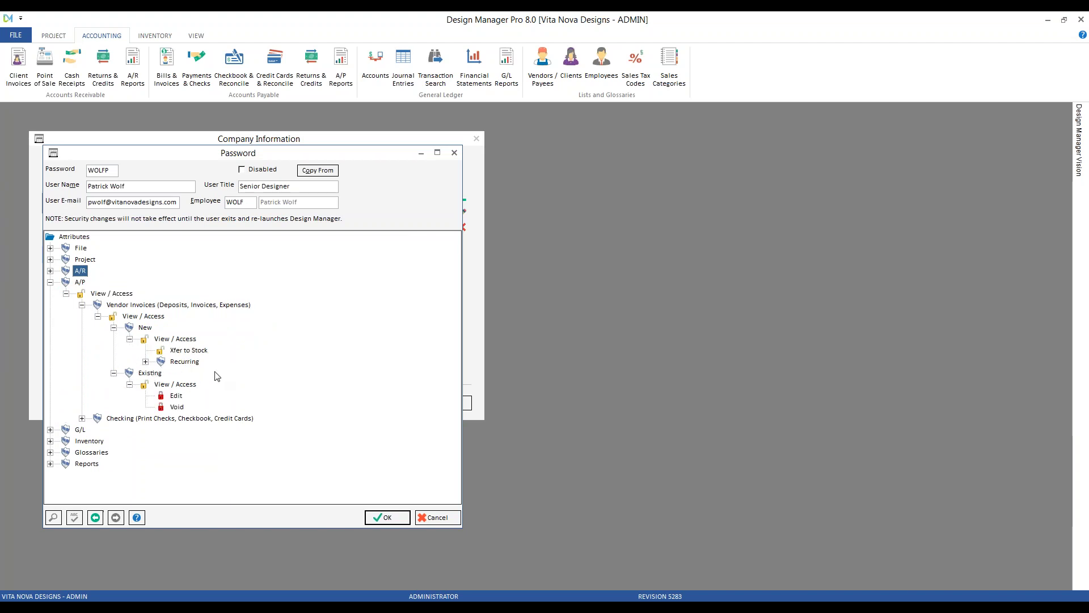
{"action": "left_click", "coordinate": [146, 362]}
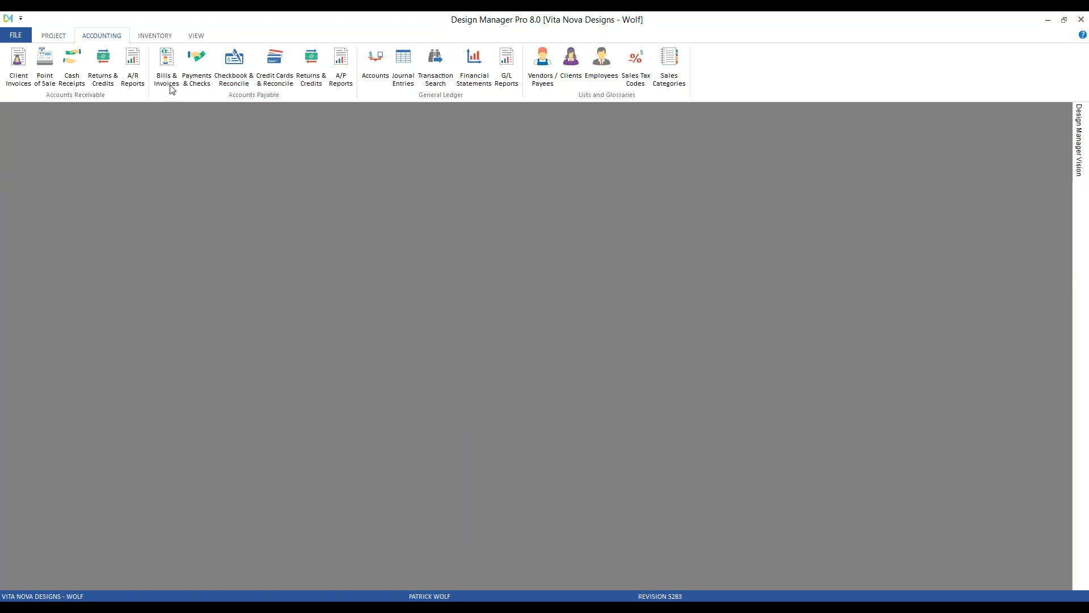
Step: In the Senior Designer's session, open the vendor invoices, start and cancel a new entry, and try to access Recurring
{"action": "left_click", "coordinate": [172, 85]}
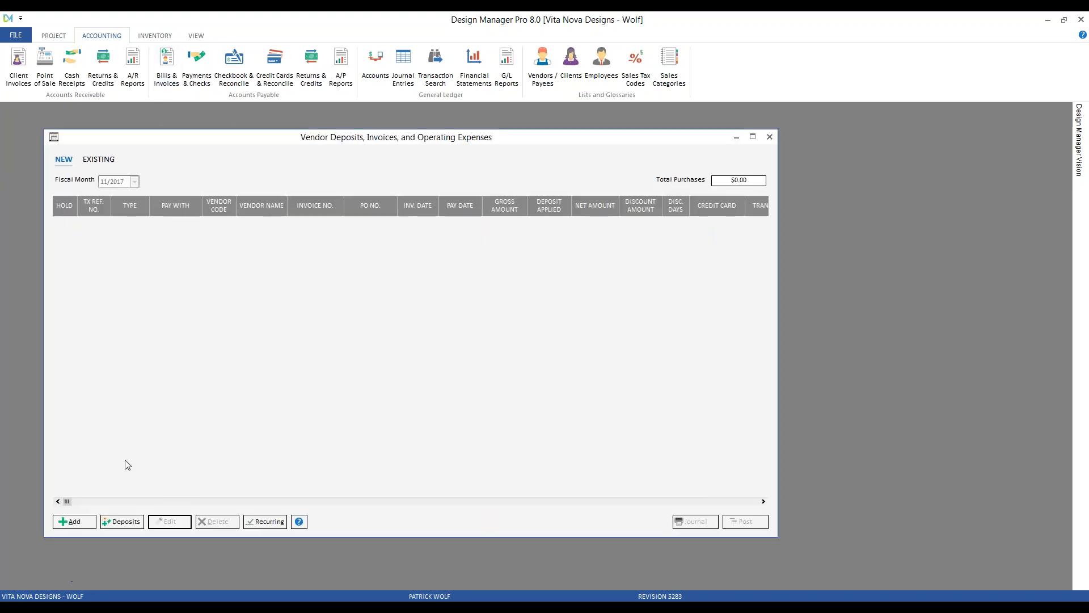
{"action": "left_click", "coordinate": [71, 521]}
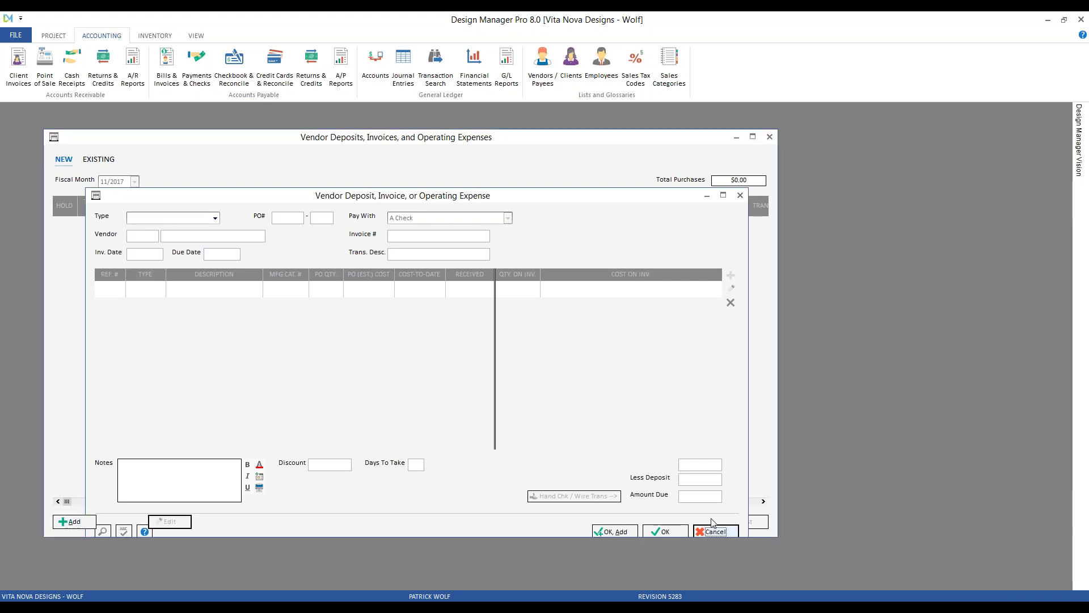
{"action": "left_click", "coordinate": [721, 534]}
{"action": "left_click", "coordinate": [278, 521]}
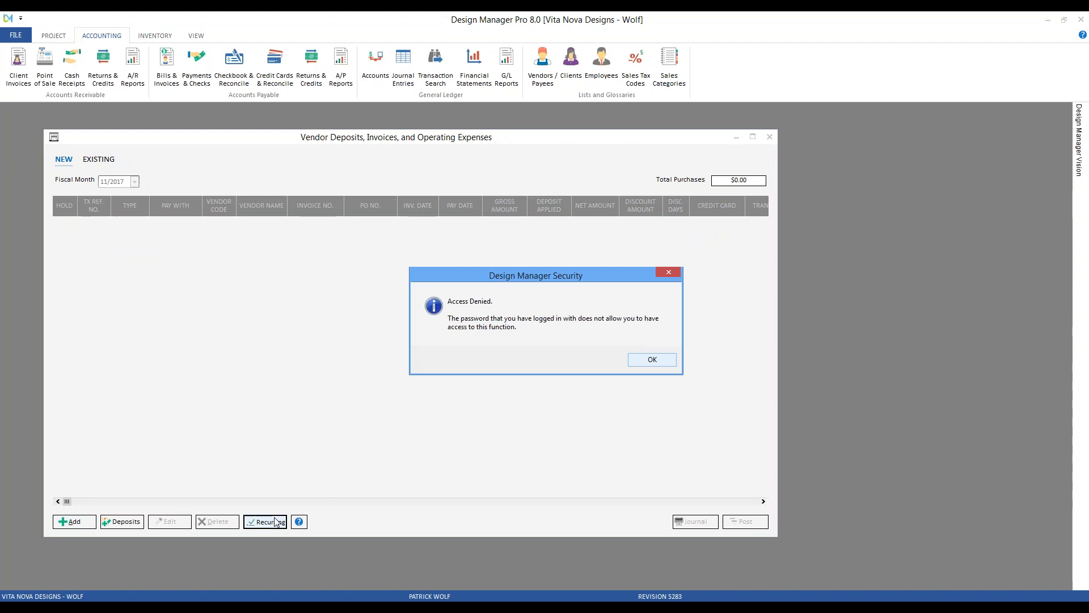
{"action": "left_click", "coordinate": [653, 361]}
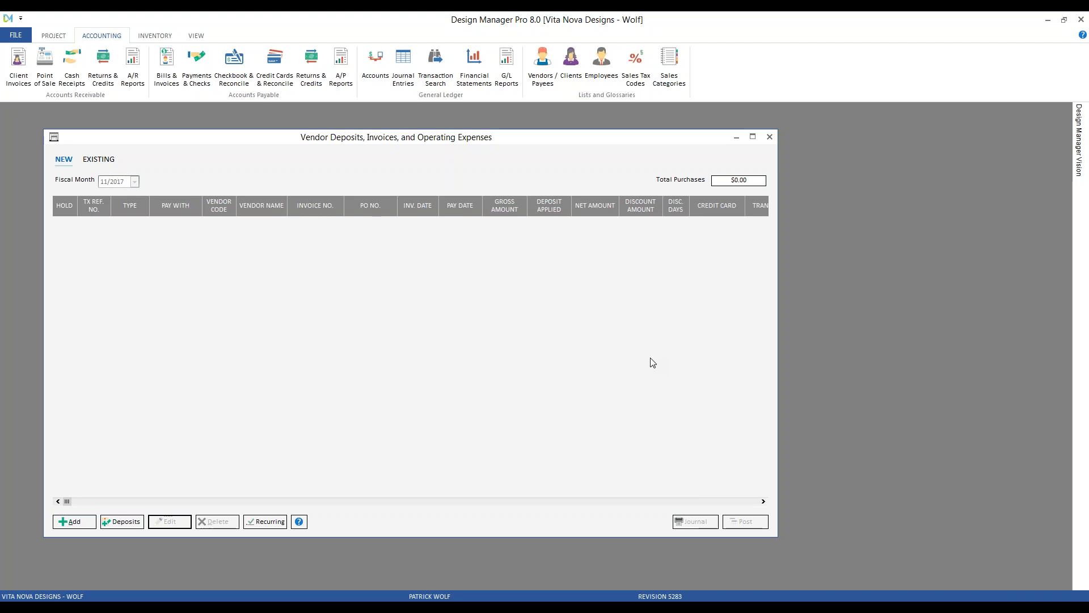
Step: List the existing vendor invoices, try to edit and to void the first one, and close the vendor invoices window
{"action": "left_click", "coordinate": [100, 160]}
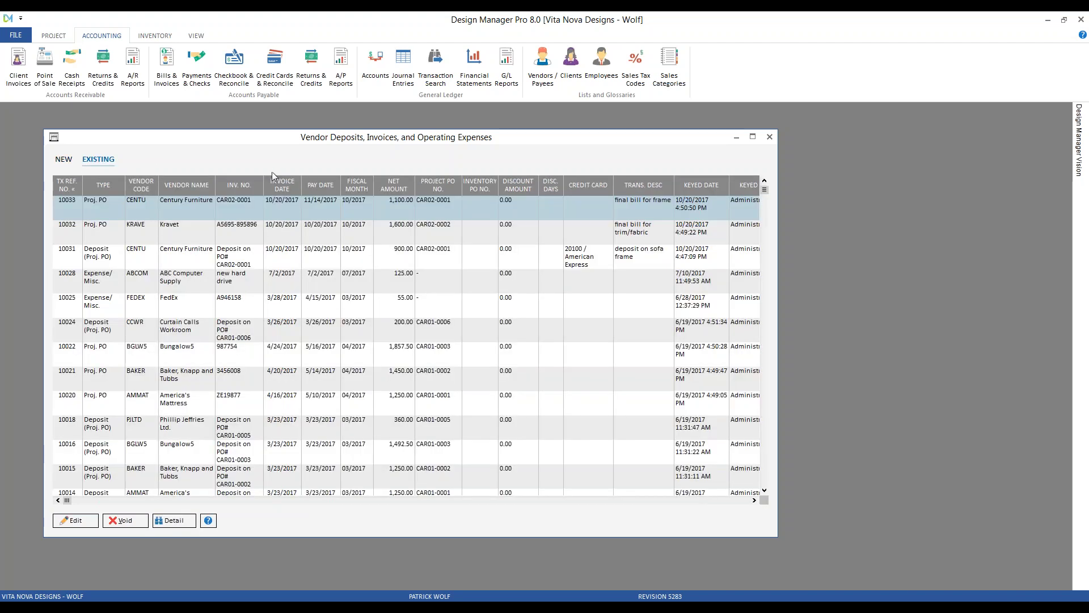
{"action": "left_click", "coordinate": [79, 521]}
{"action": "left_click", "coordinate": [653, 360]}
{"action": "left_click", "coordinate": [125, 521]}
{"action": "left_click", "coordinate": [668, 359]}
{"action": "left_click", "coordinate": [769, 137]}
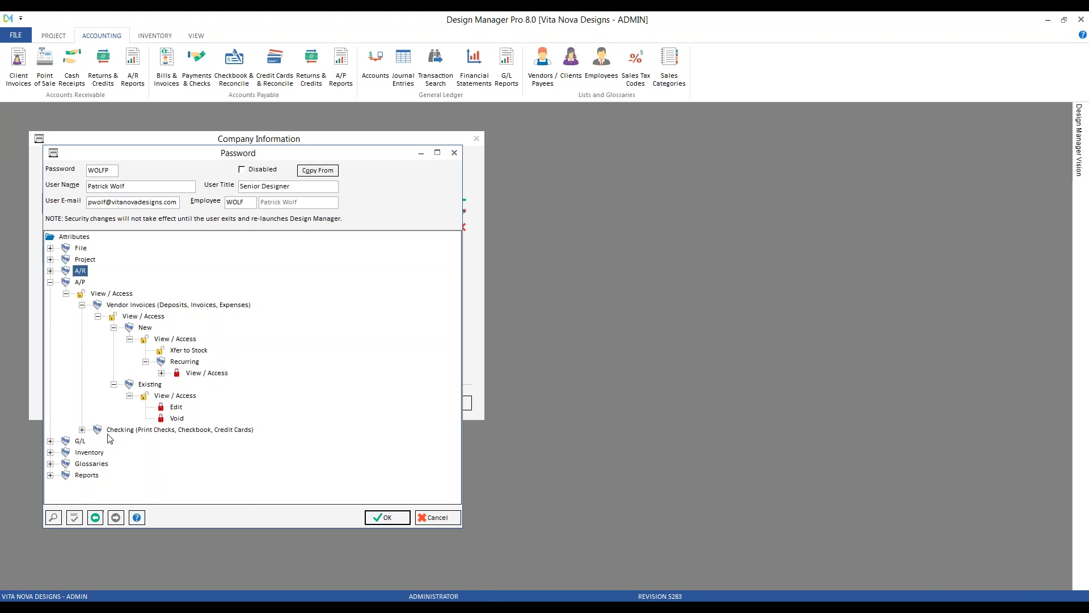
Step: In the administrator session, expand the G/L access rights and examine Allow Closed Month Postings and Allow Fiscal Month Changes
{"action": "left_click", "coordinate": [50, 282]}
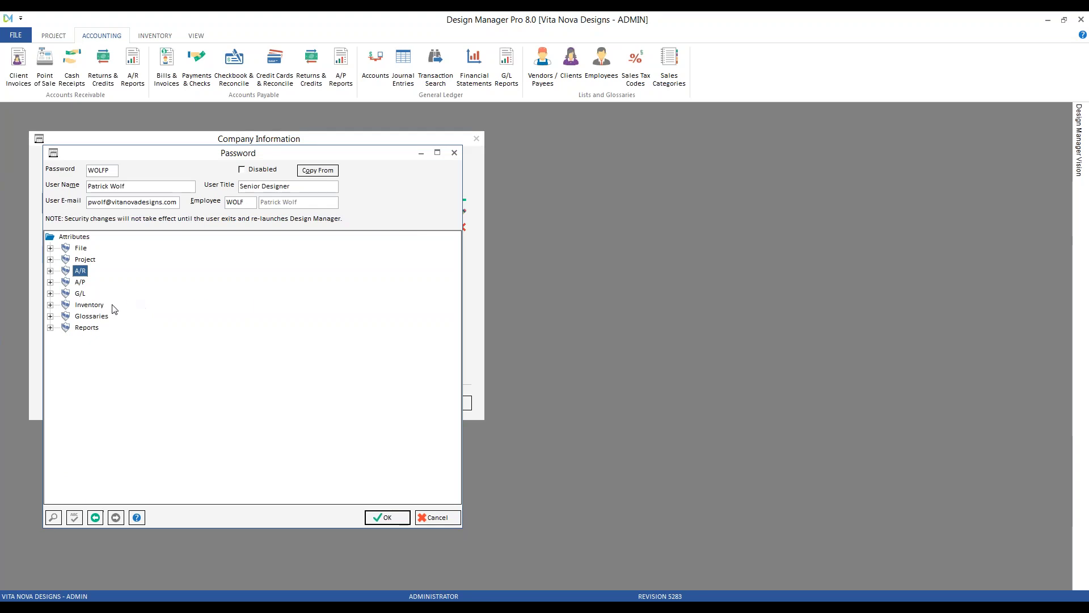
{"action": "left_click", "coordinate": [50, 293]}
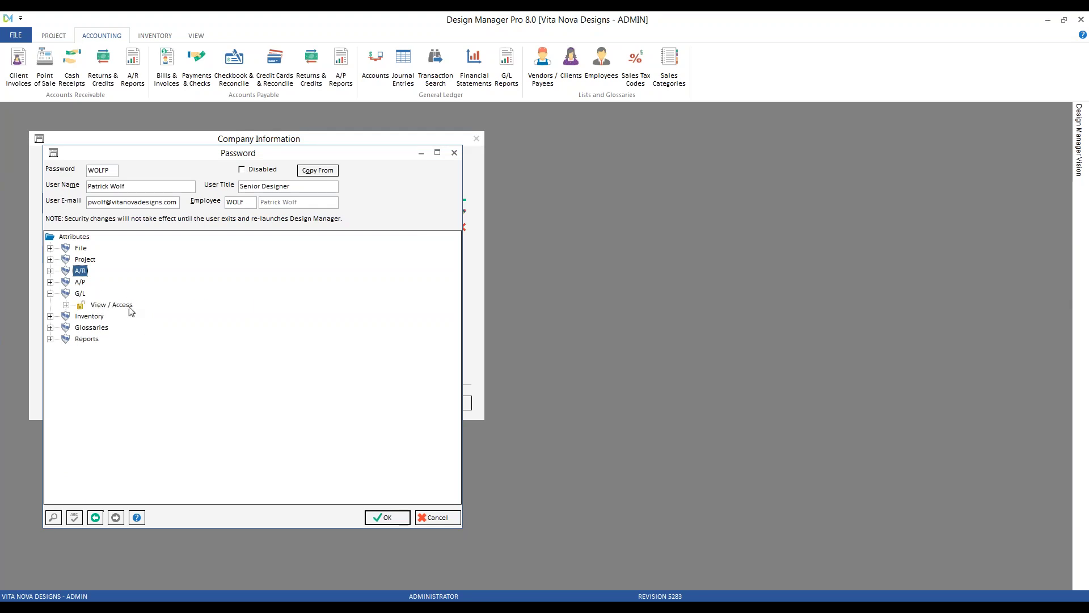
{"action": "left_click", "coordinate": [67, 305]}
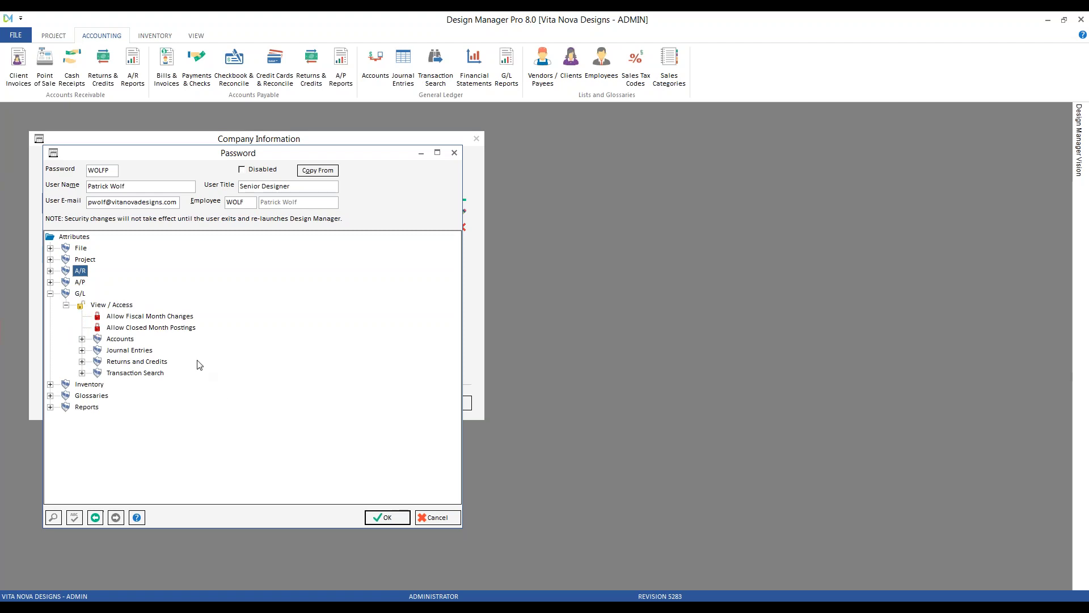
{"action": "left_click", "coordinate": [162, 326]}
{"action": "left_click", "coordinate": [161, 317]}
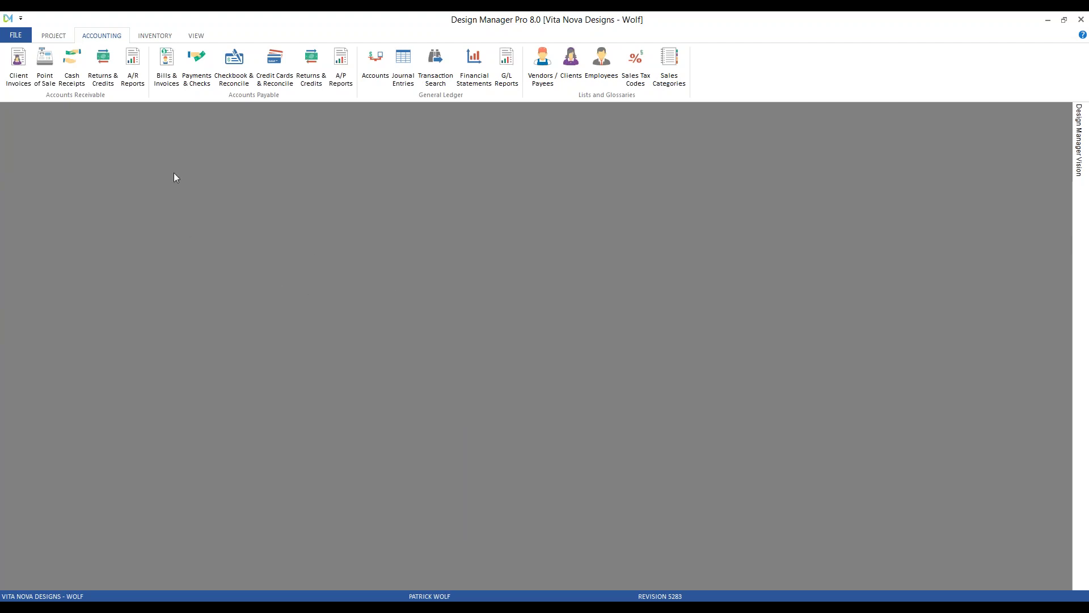
Step: Open the cash receipts in the Senior Designer's session, and review Allow Fiscal Month Changes and Allow Closed Month Postings in the administrator session
{"action": "left_click", "coordinate": [72, 63]}
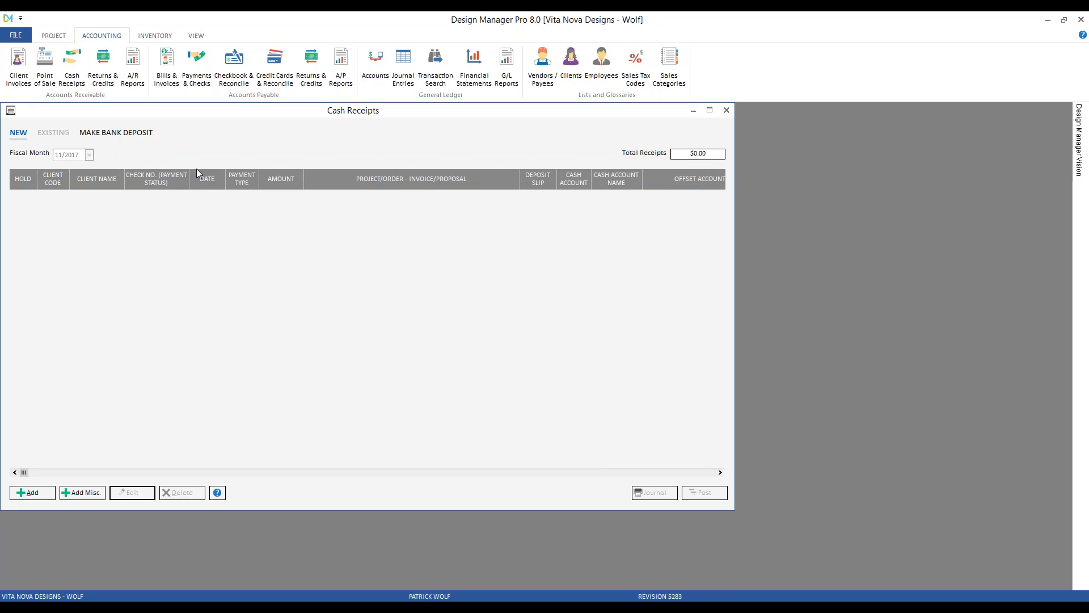
{"action": "left_click", "coordinate": [340, 605]}
{"action": "left_click", "coordinate": [188, 328]}
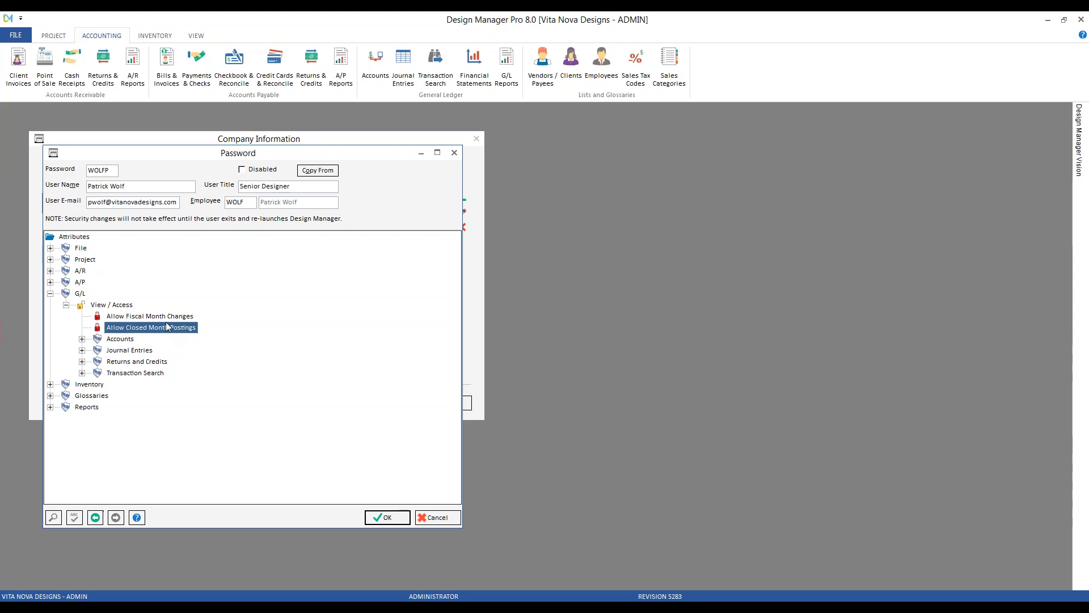
{"action": "left_click", "coordinate": [169, 316]}
{"action": "left_click", "coordinate": [169, 329]}
Step: Expand the G/L Accounts access rights and examine Add, Edit, Delete and Balances
{"action": "left_click", "coordinate": [83, 339]}
{"action": "left_click", "coordinate": [98, 350]}
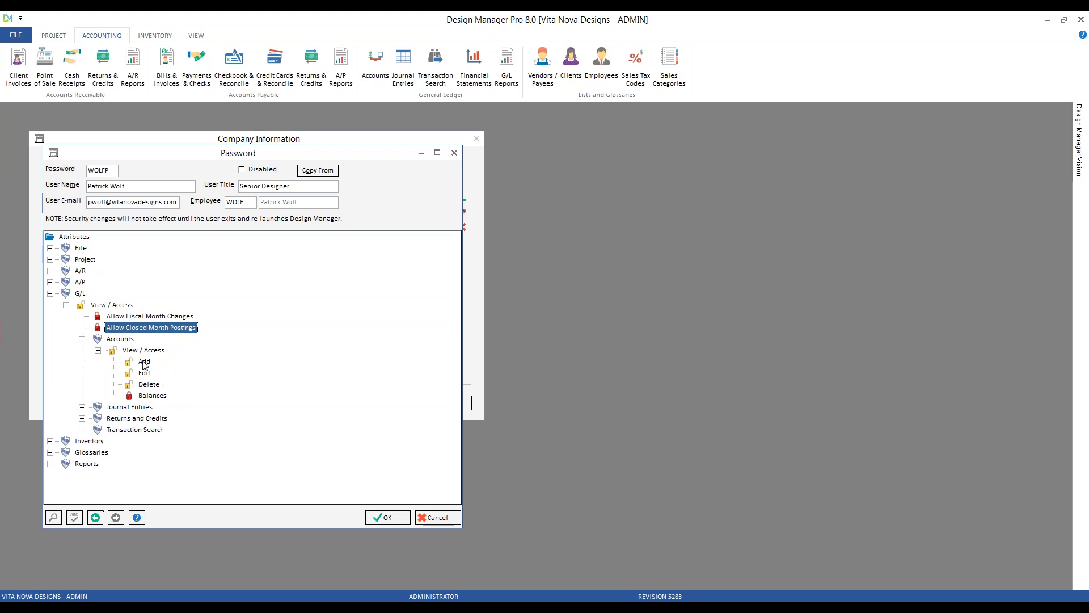
{"action": "left_click", "coordinate": [152, 396]}
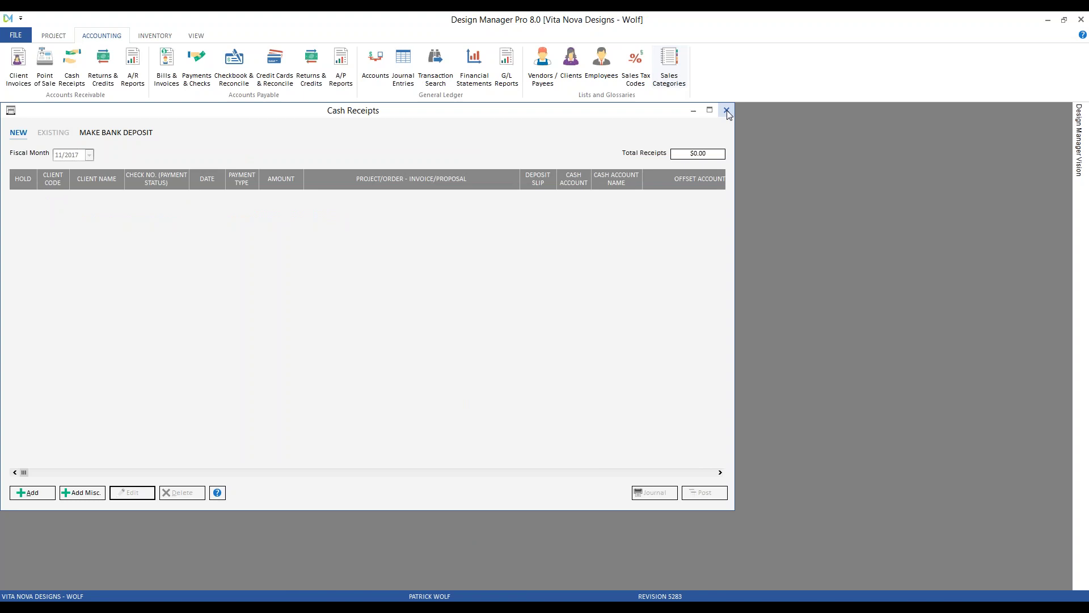
Step: In the Senior Designer's session, replace the cash receipts with the account glossary, try to view the account balances, and close the glossary
{"action": "left_click", "coordinate": [726, 110]}
{"action": "left_click", "coordinate": [374, 65]}
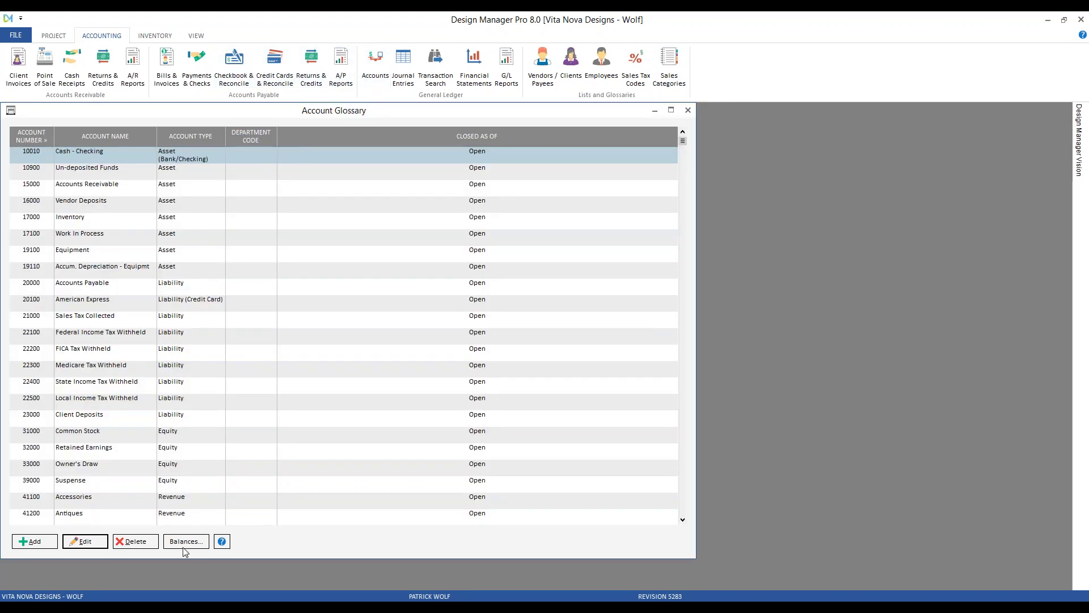
{"action": "left_click", "coordinate": [185, 543]}
{"action": "left_click", "coordinate": [653, 359]}
{"action": "left_click", "coordinate": [688, 110]}
{"action": "key", "text": "alt+Tab"}
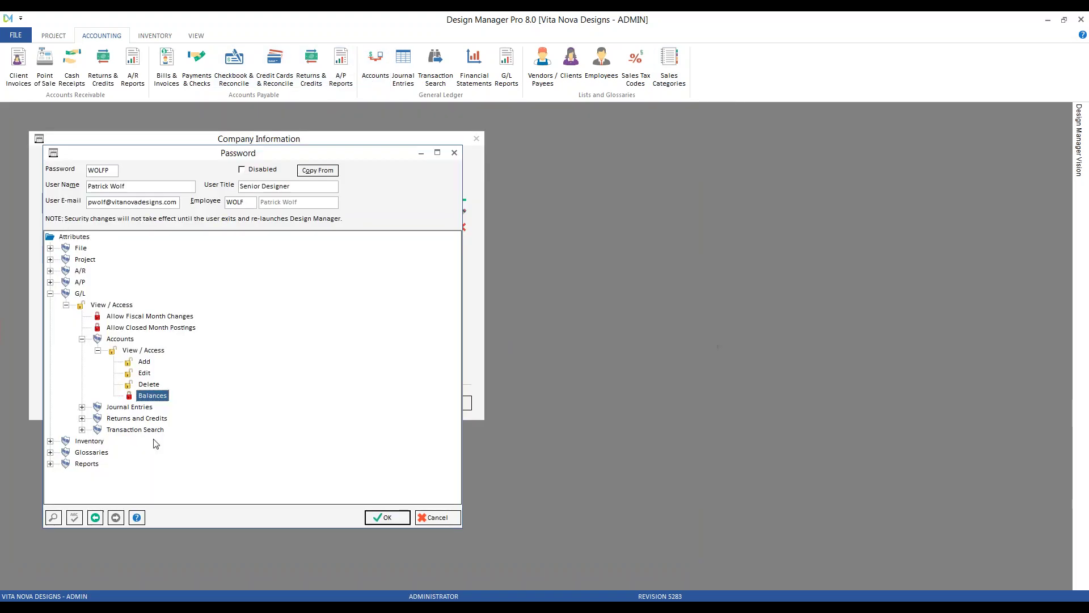
Step: In the administrator session, collapse Accounts and expand the Journal Entries rights to examine New, its Recurring access, and Existing
{"action": "left_click", "coordinate": [82, 338]}
{"action": "left_click", "coordinate": [82, 350]}
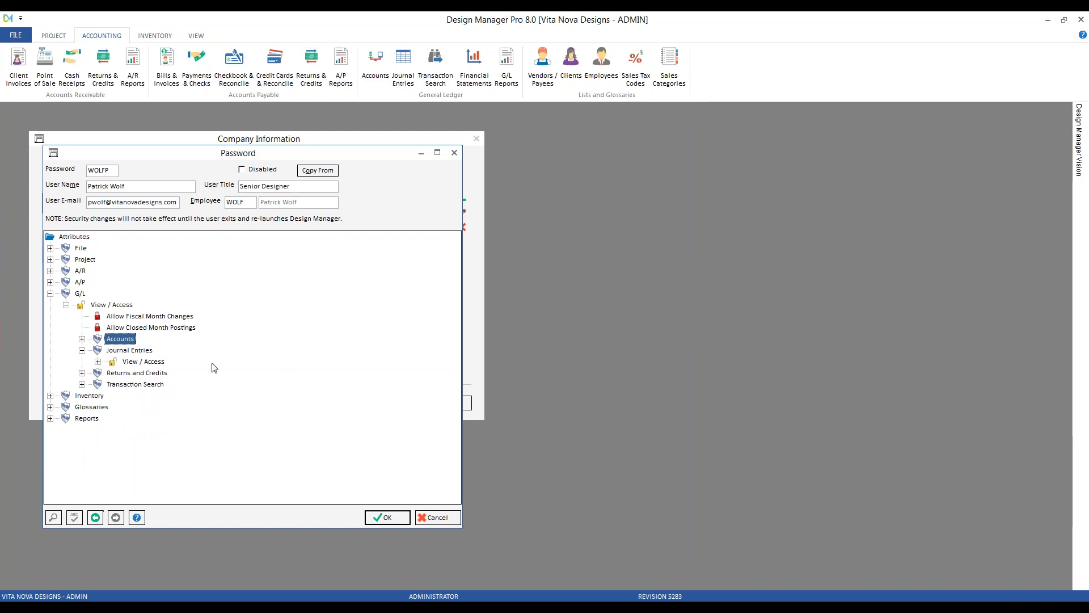
{"action": "left_click", "coordinate": [98, 362]}
{"action": "left_click", "coordinate": [113, 373]}
{"action": "left_click", "coordinate": [113, 396]}
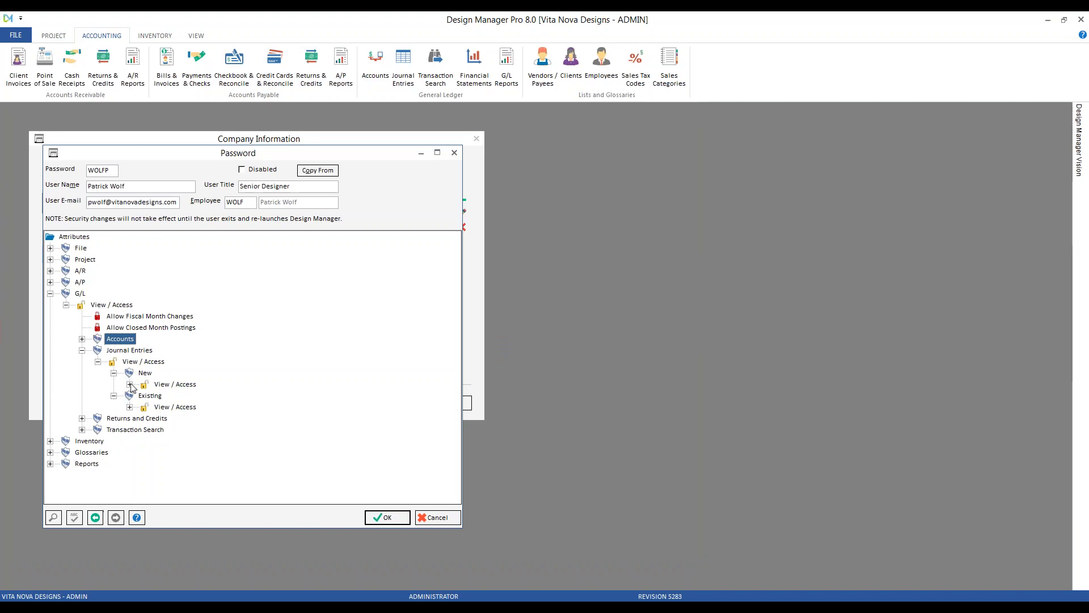
{"action": "left_click", "coordinate": [129, 384]}
{"action": "left_click", "coordinate": [146, 395]}
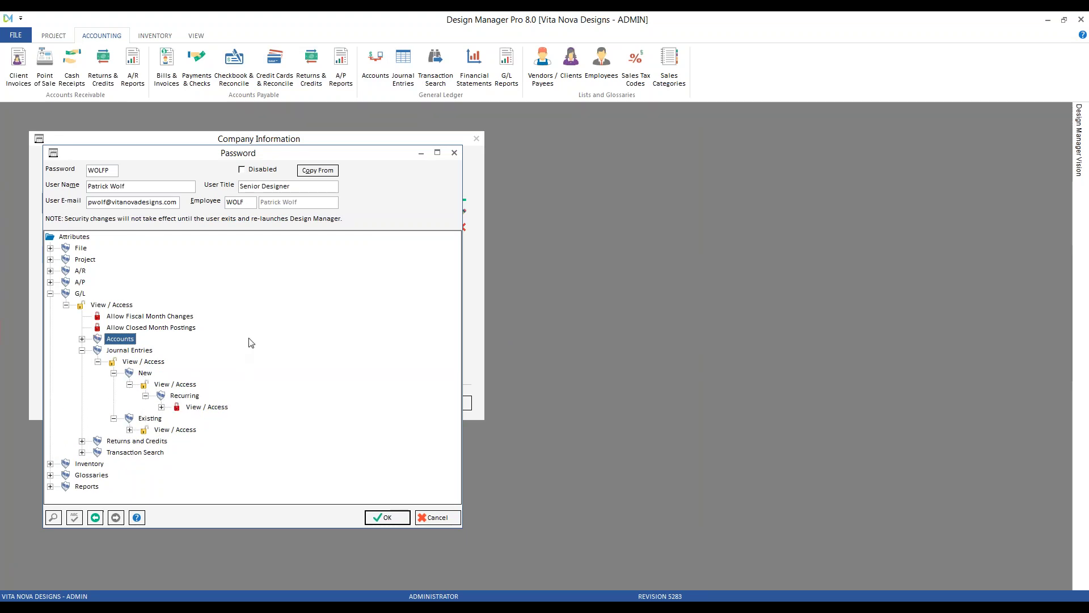
{"action": "left_click", "coordinate": [211, 407]}
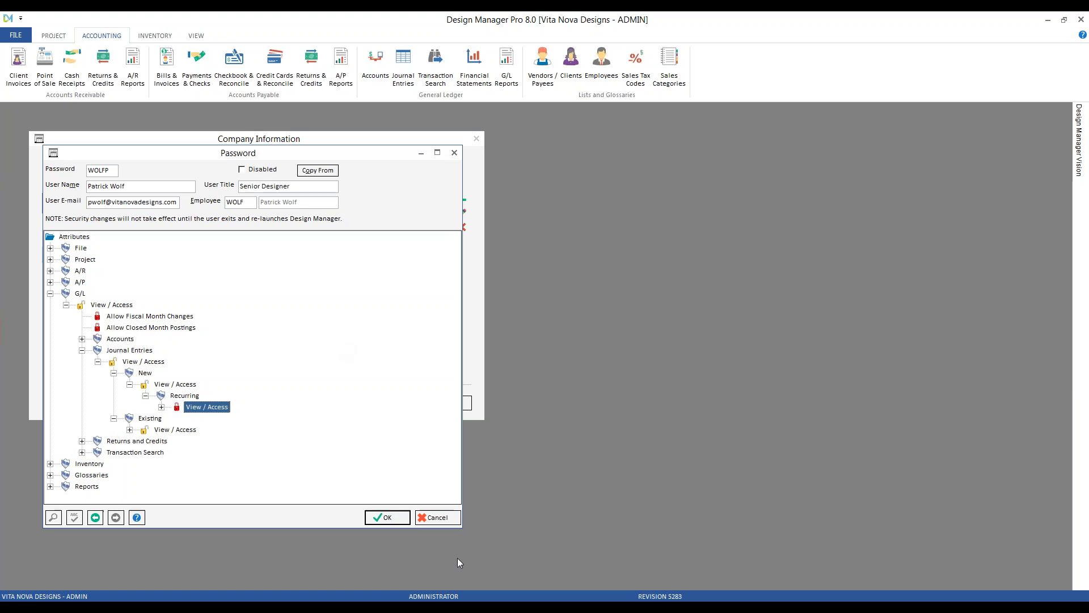
Step: In the Senior Designer's session, open the journal entries and try to access Recurring
{"action": "left_click", "coordinate": [387, 516]}
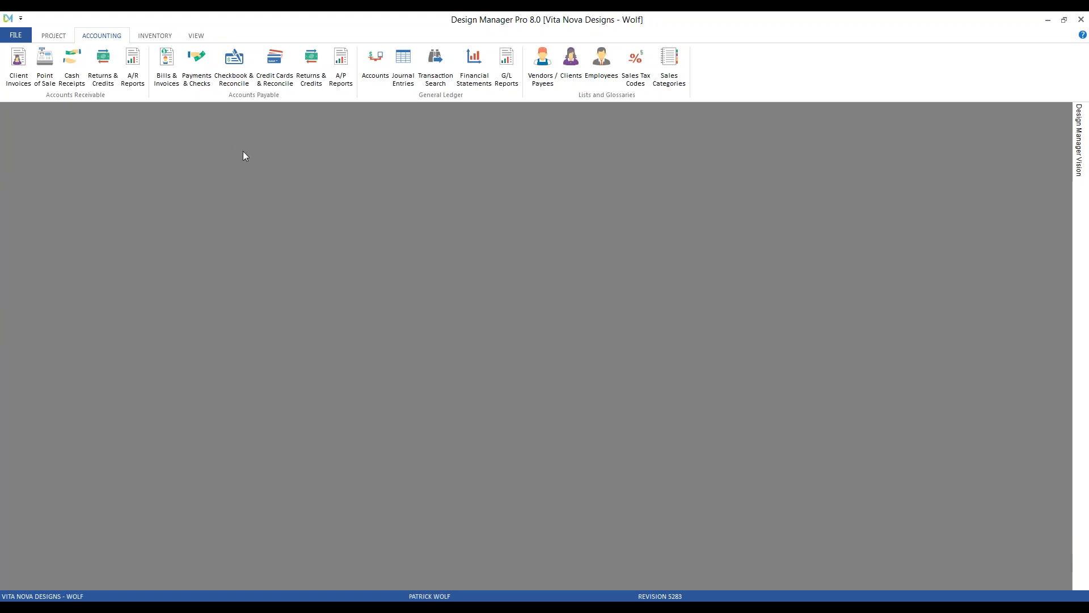
{"action": "left_click", "coordinate": [403, 67]}
{"action": "left_click", "coordinate": [192, 496]}
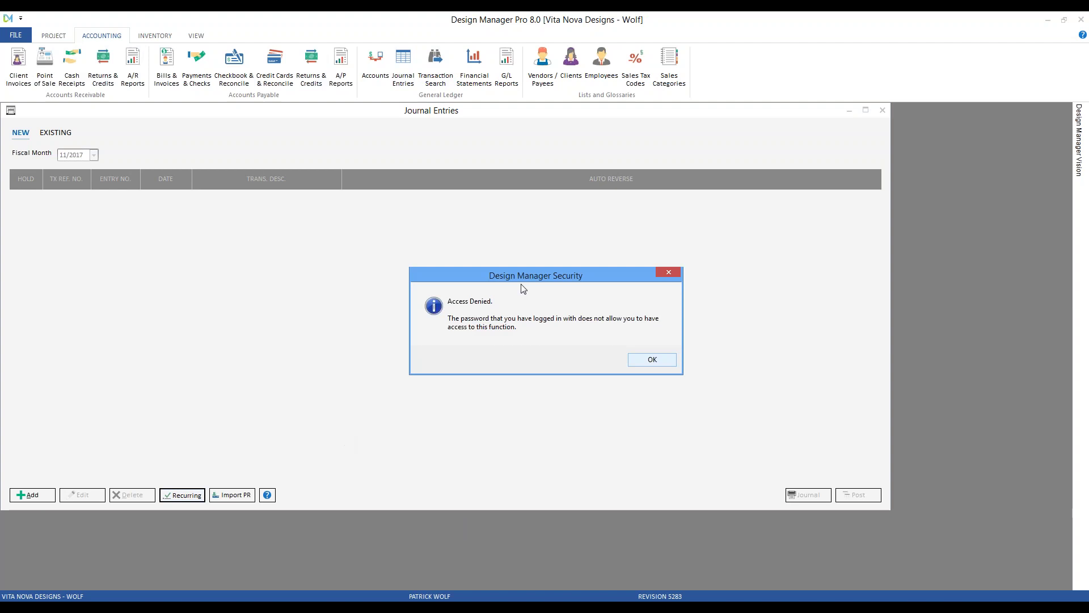
{"action": "left_click", "coordinate": [656, 360]}
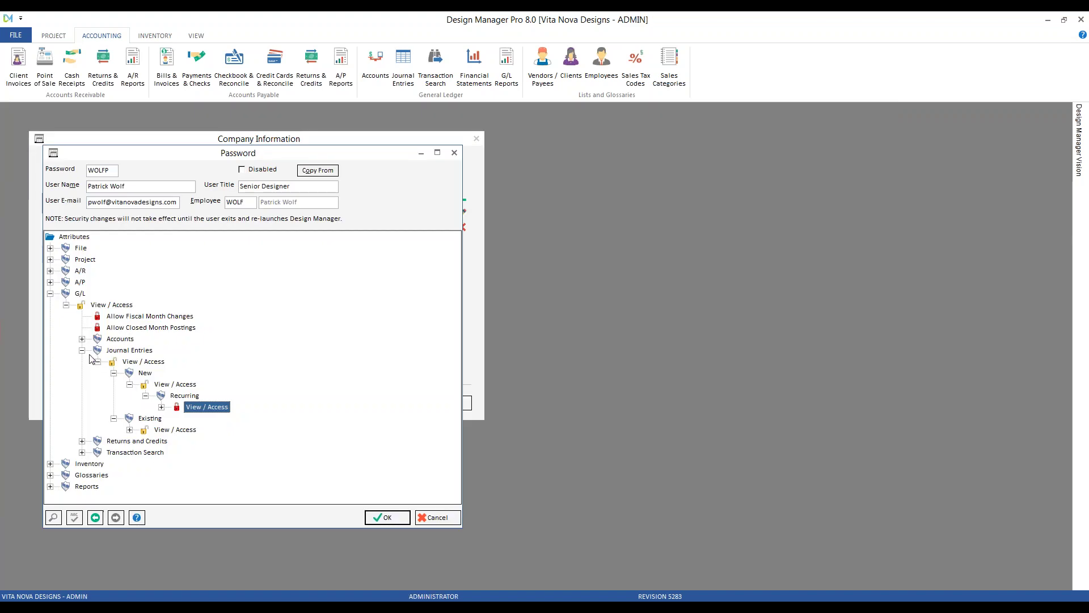
Step: In the administrator session, collapse Journal Entries and expand the Returns and Credits rights to examine Client and Vendor
{"action": "left_click", "coordinate": [82, 350]}
{"action": "left_click", "coordinate": [81, 362]}
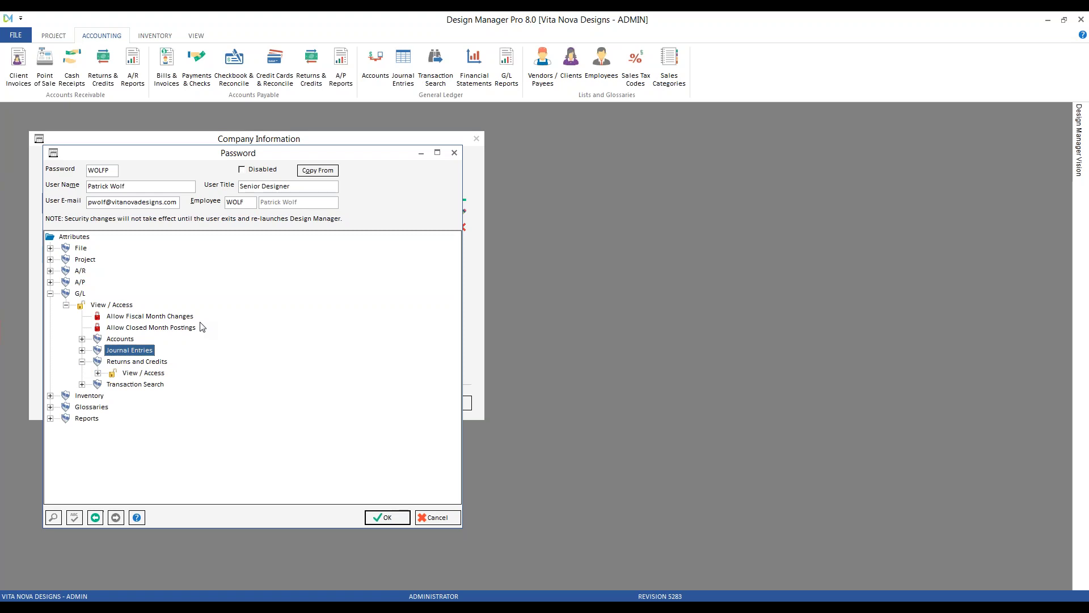
{"action": "left_click", "coordinate": [97, 373]}
{"action": "left_click", "coordinate": [147, 384]}
{"action": "left_click", "coordinate": [149, 396]}
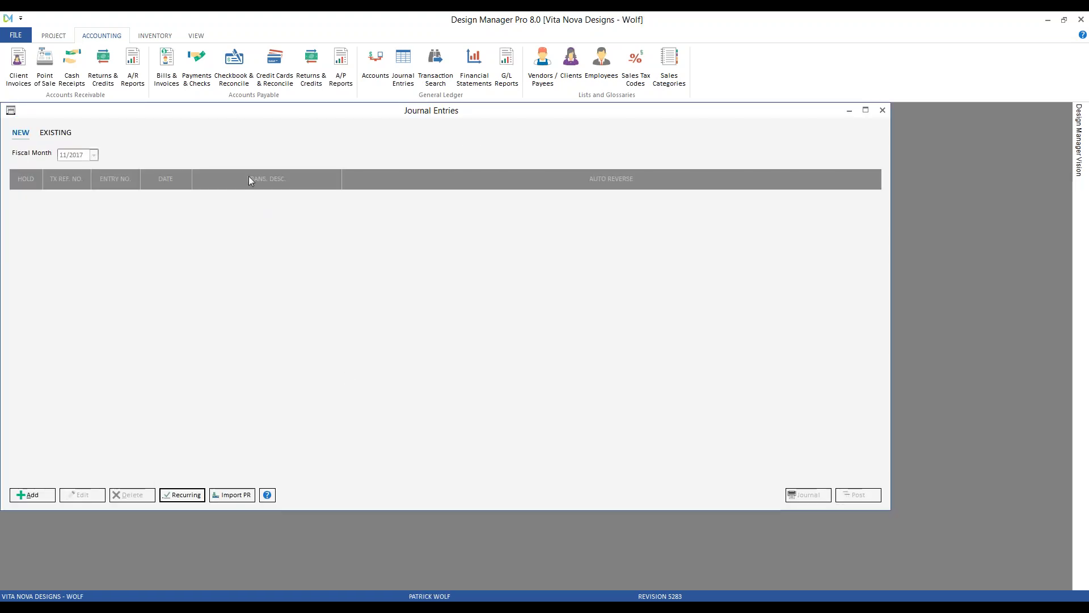
Step: In the Senior Designer's session, close the journal entries, open and close the client returns and credits, and try to open the vendor ones
{"action": "double_click", "coordinate": [11, 110]}
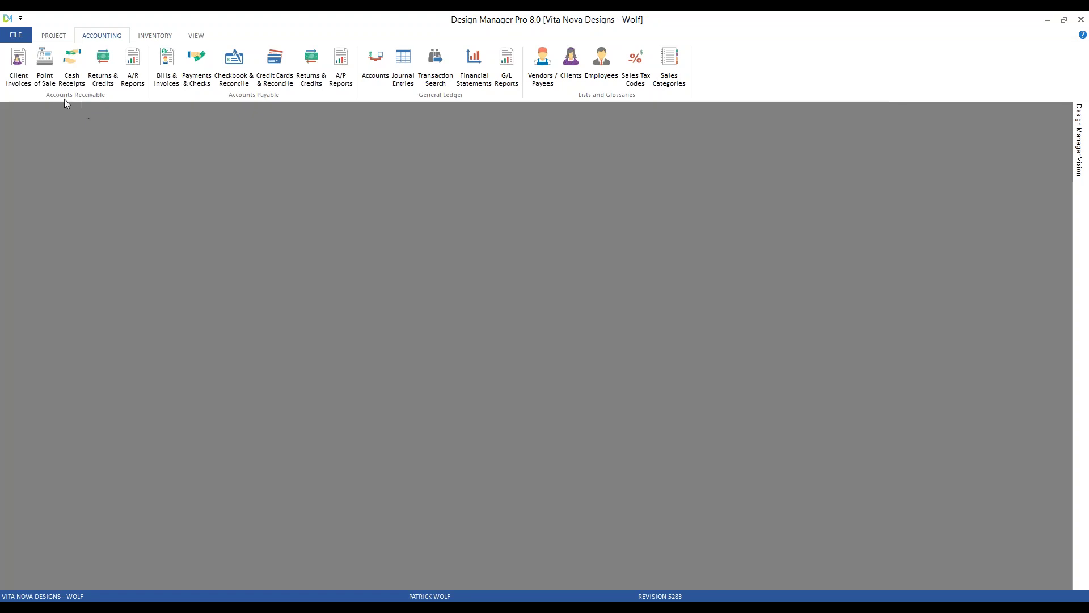
{"action": "left_click", "coordinate": [103, 67]}
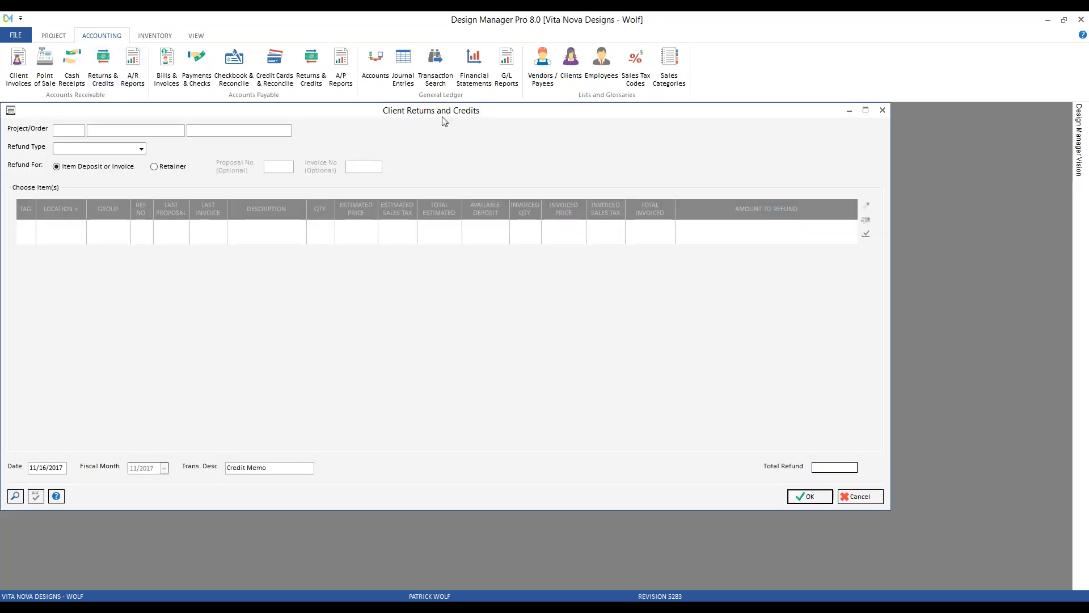
{"action": "left_click", "coordinate": [883, 110]}
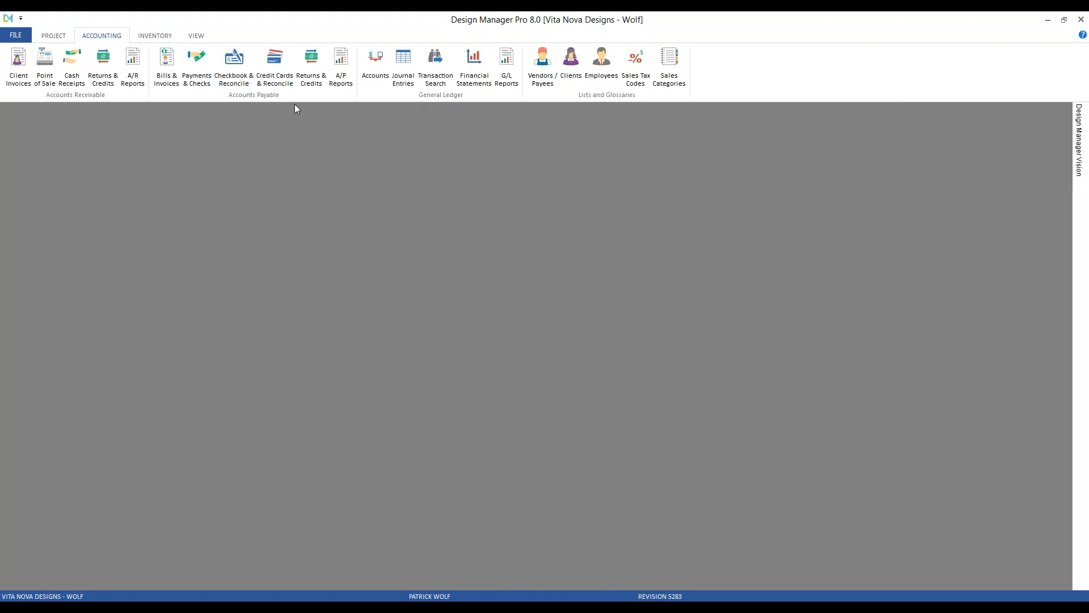
{"action": "left_click", "coordinate": [318, 66]}
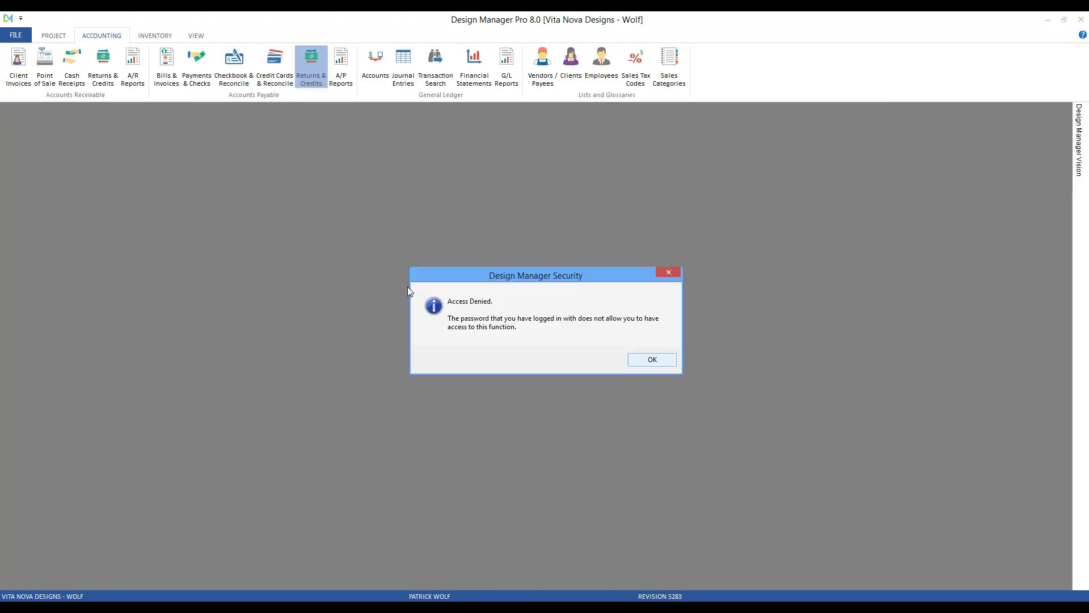
{"action": "left_click", "coordinate": [662, 364]}
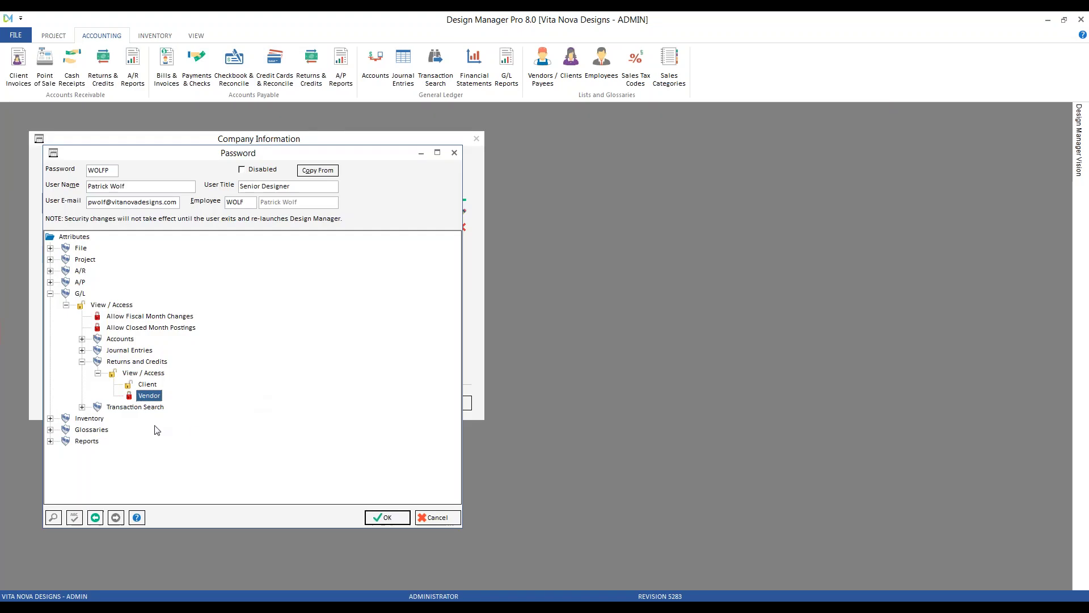
Step: Expand the Transaction Search rights in the administrator session and try to open the transaction search in the Senior Designer's session
{"action": "left_click", "coordinate": [82, 361]}
{"action": "left_click", "coordinate": [81, 373]}
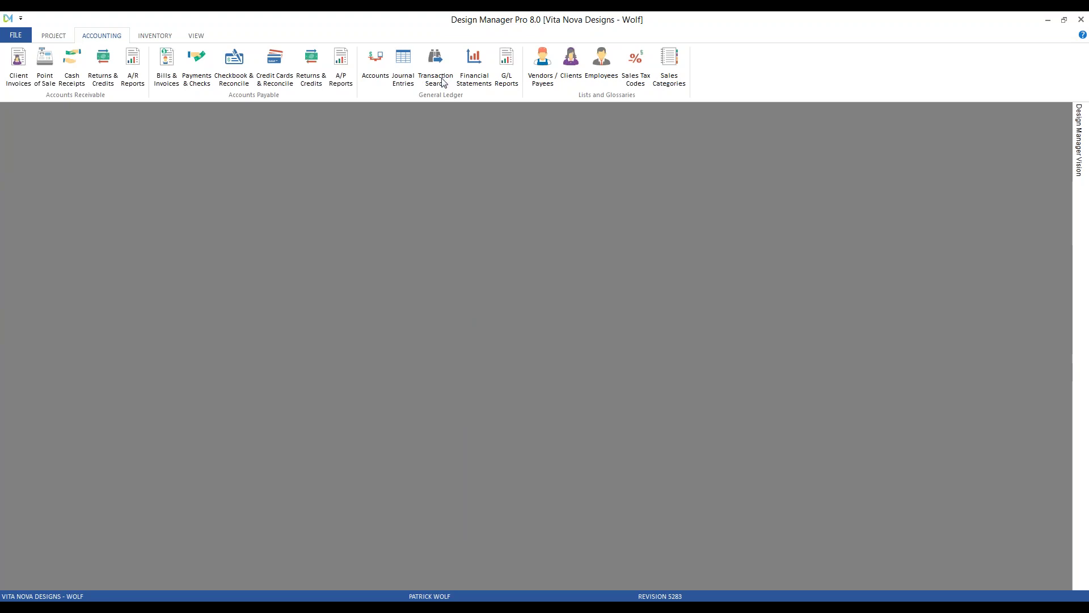
{"action": "left_click", "coordinate": [443, 83]}
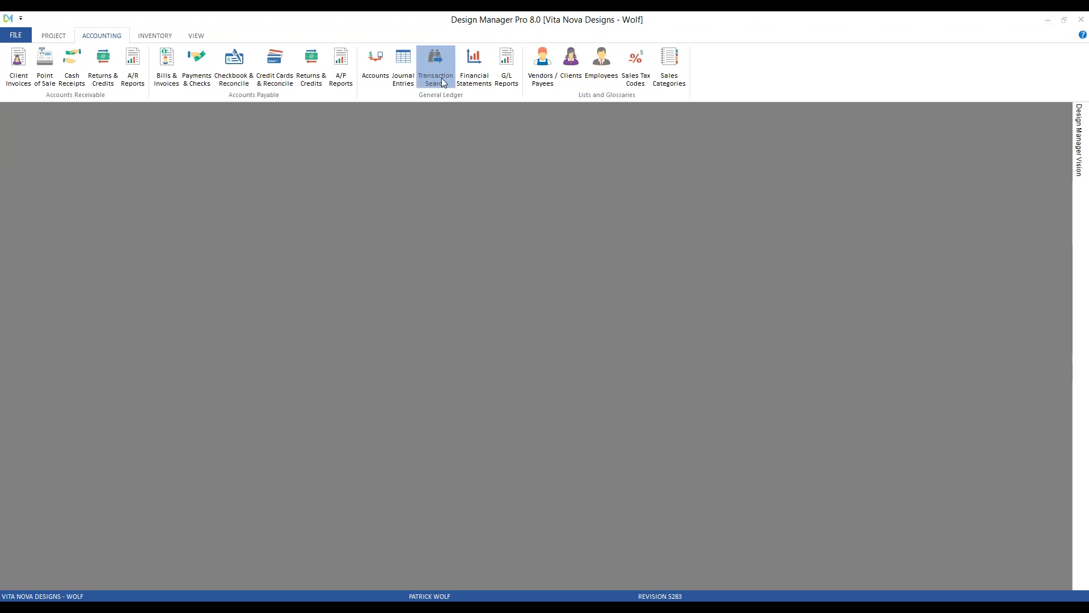
{"action": "left_click", "coordinate": [652, 359]}
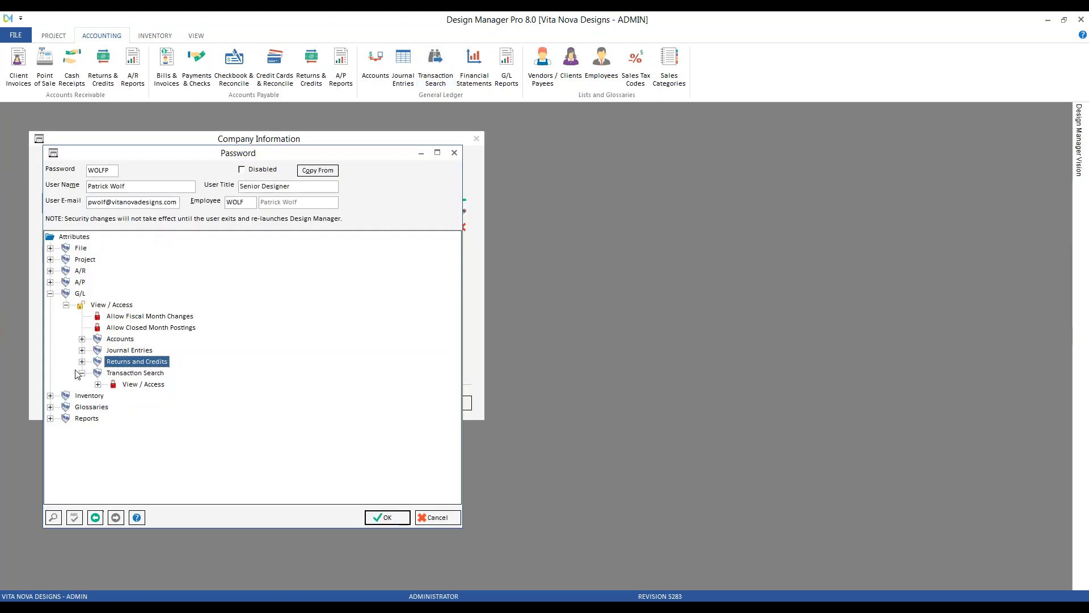
Step: In the administrator session, collapse the G/L rights and expand the Inventory rights down to the Stock Items access options
{"action": "left_click", "coordinate": [51, 293]}
{"action": "left_click", "coordinate": [90, 306]}
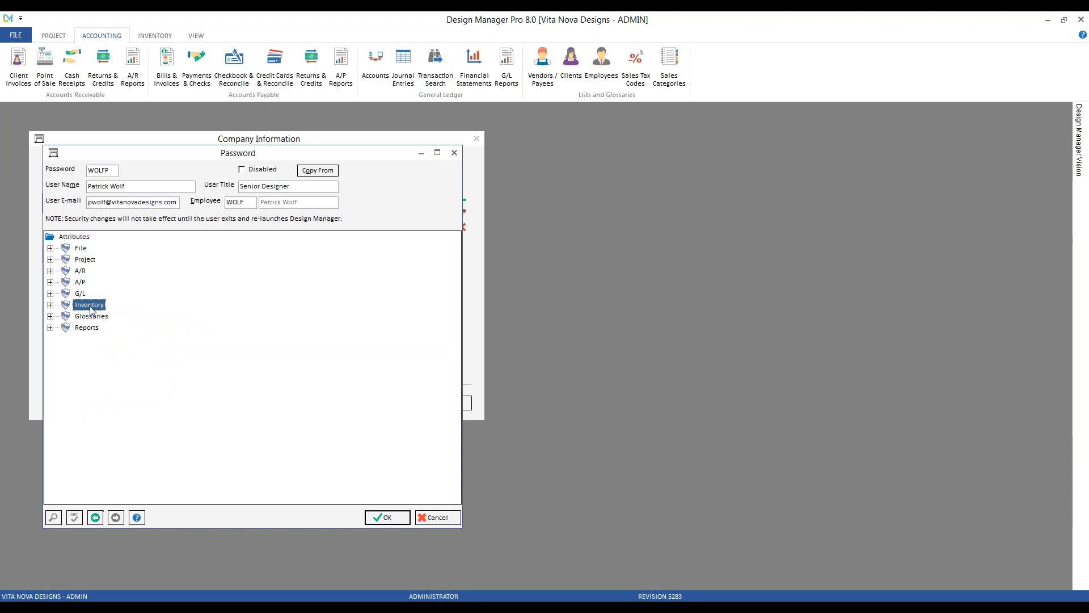
{"action": "left_click", "coordinate": [51, 304]}
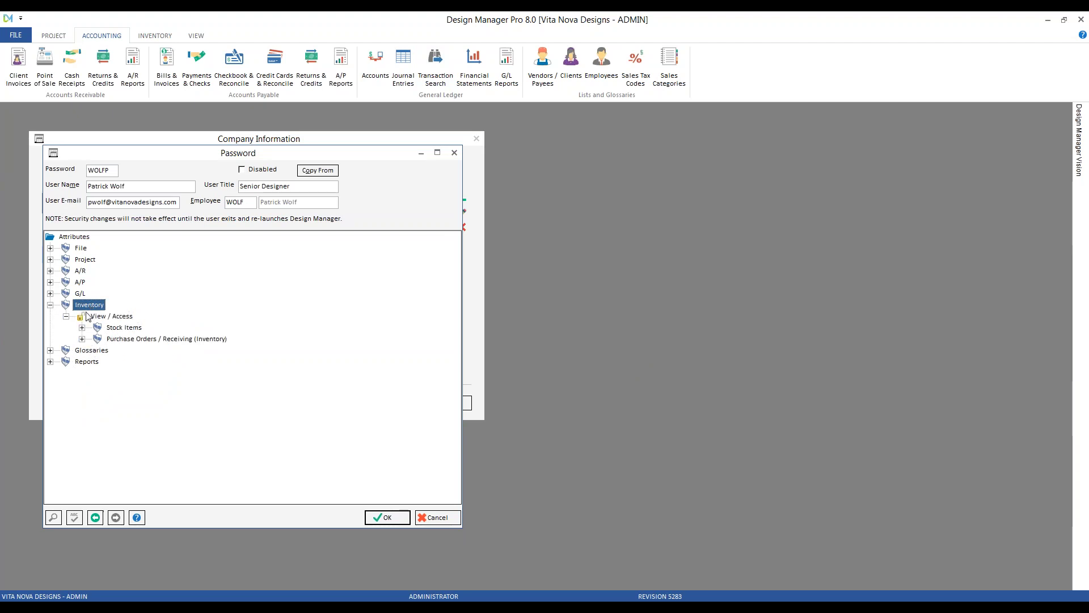
{"action": "left_click", "coordinate": [82, 328]}
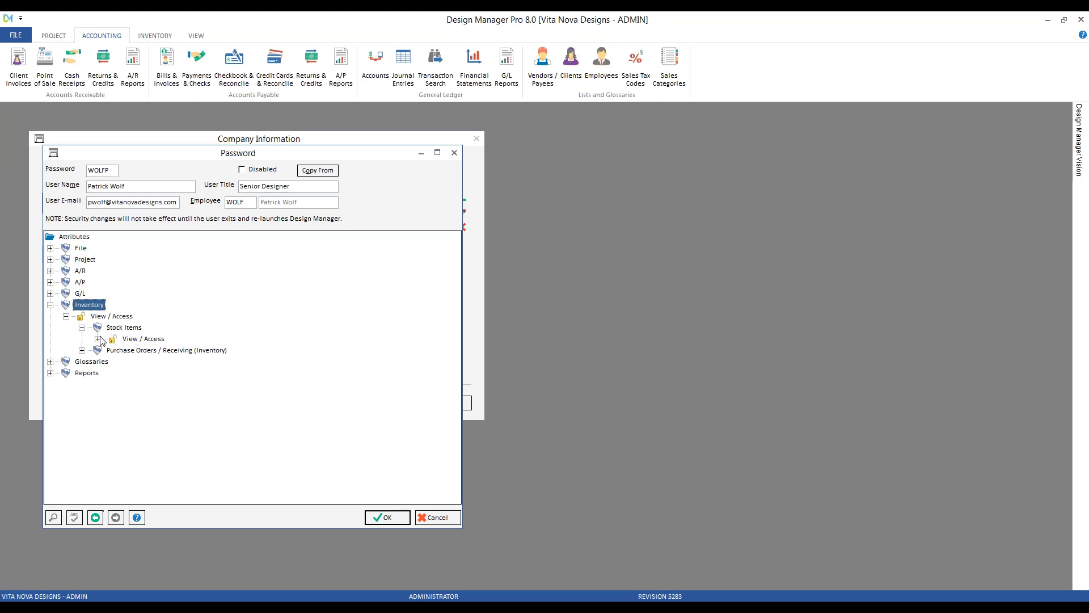
{"action": "left_click", "coordinate": [99, 338]}
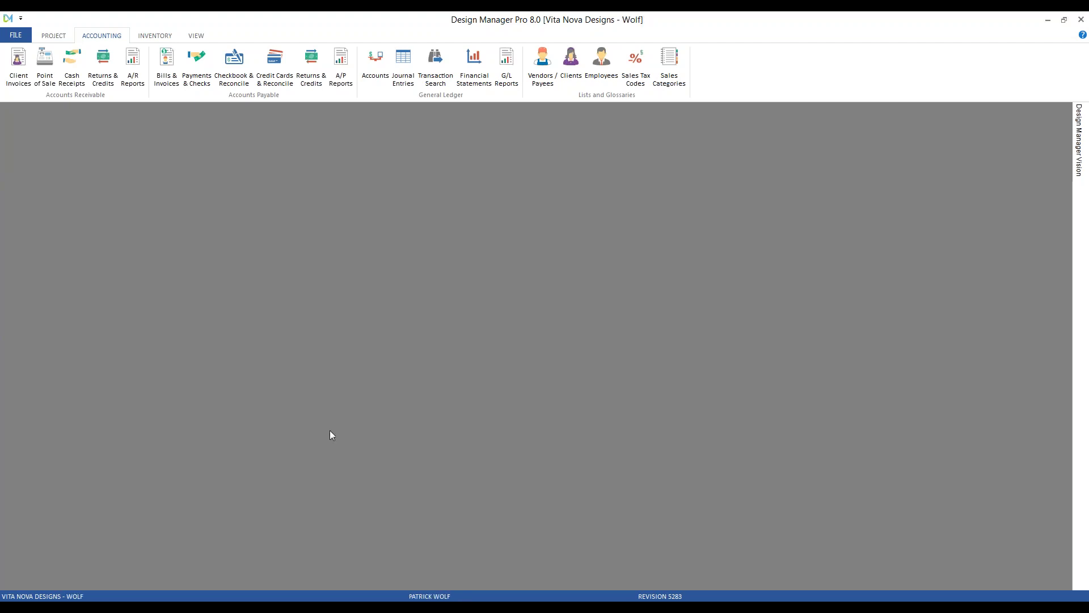
Step: In the Senior Designer's session, list the inventory stock items and open item ACC164 for editing
{"action": "left_click", "coordinate": [155, 36]}
{"action": "left_click", "coordinate": [16, 85]}
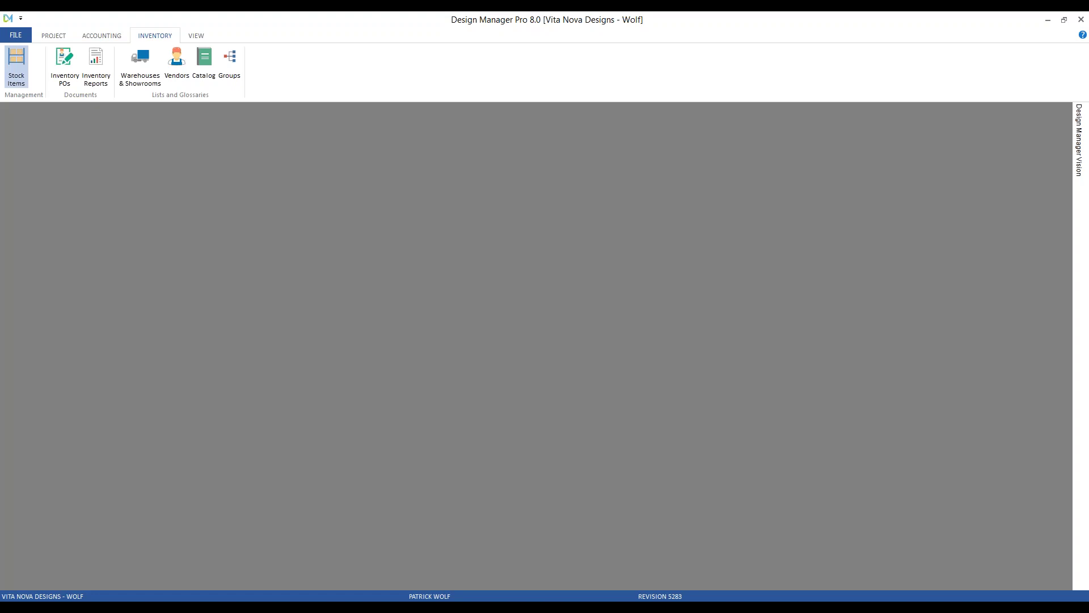
{"action": "double_click", "coordinate": [373, 167]}
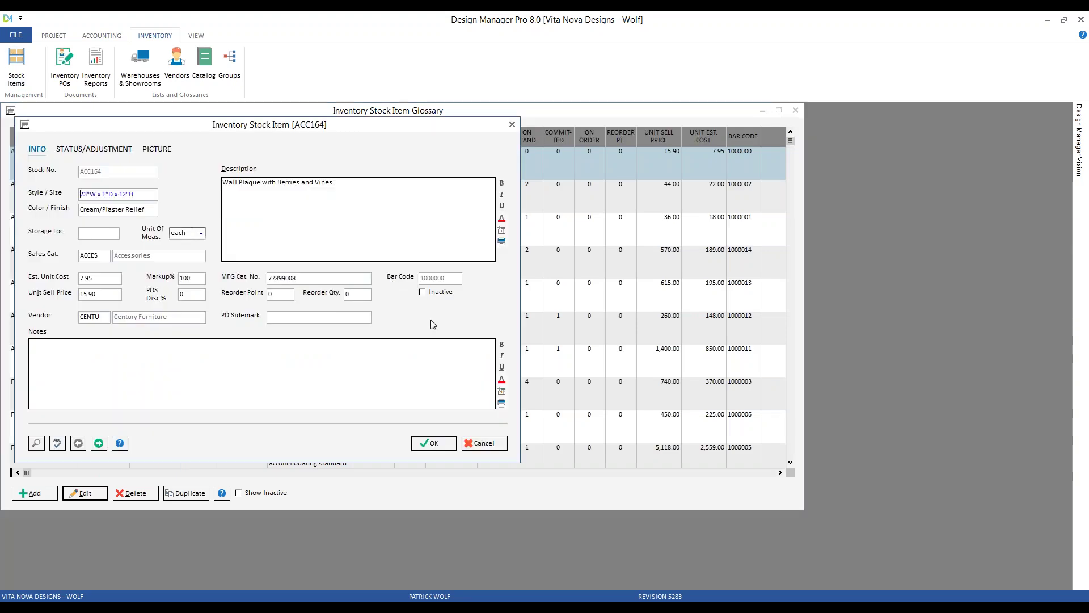
Step: Try to save stock item ACC164 with filler text in its description and a unit sell price of 55,550, and cancel the edit
{"action": "type", "text": "adfadfadfadsfasfdsafasdf"}
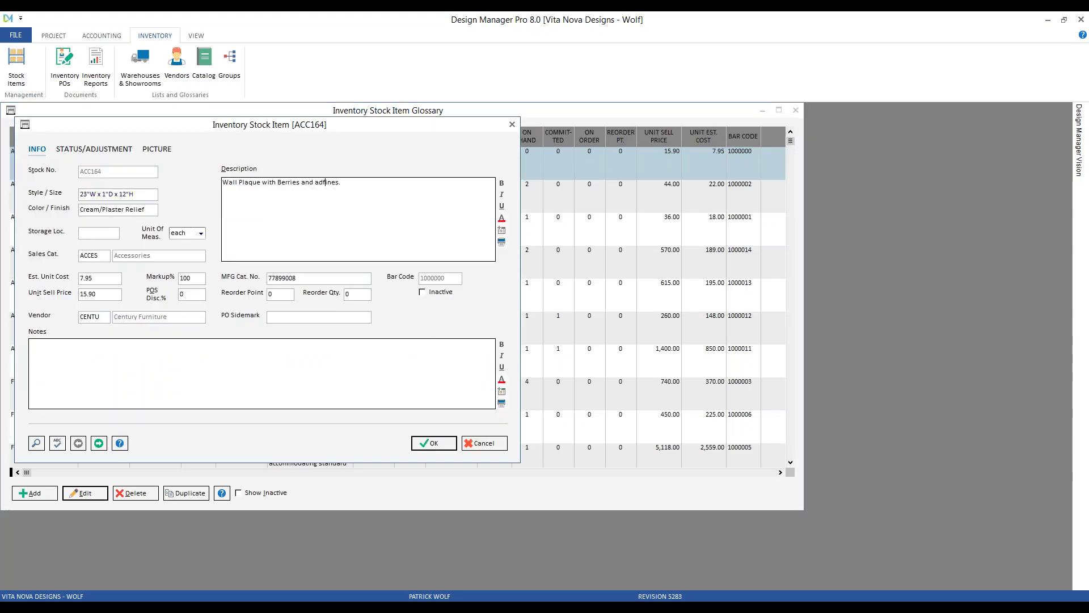
{"action": "left_click", "coordinate": [108, 296]}
{"action": "type", "text": "5,550"}
{"action": "key", "text": "Tab"}
{"action": "left_click", "coordinate": [434, 444]}
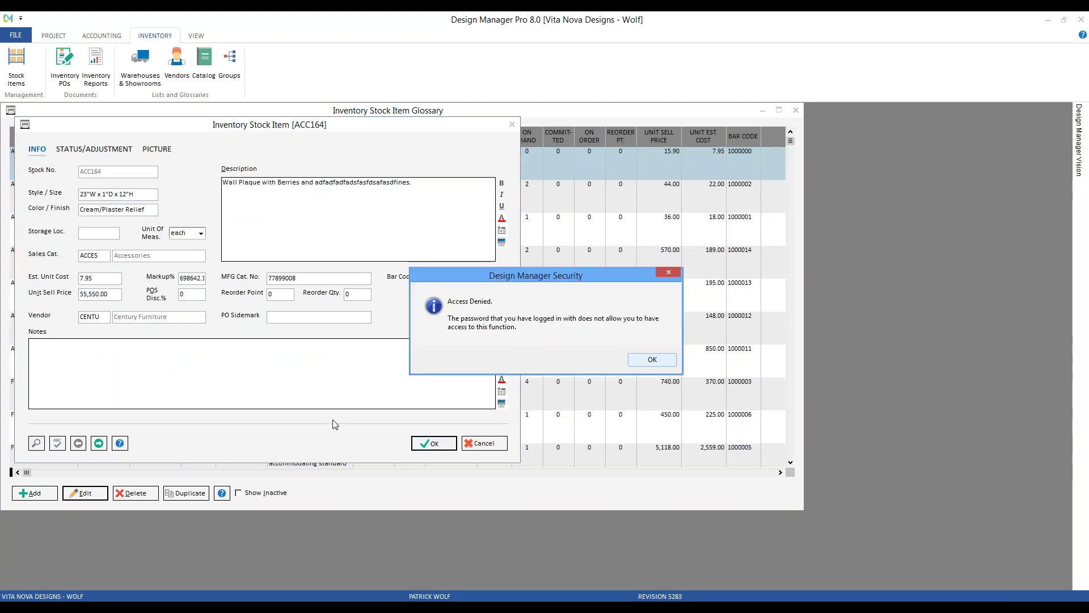
{"action": "left_click", "coordinate": [653, 359]}
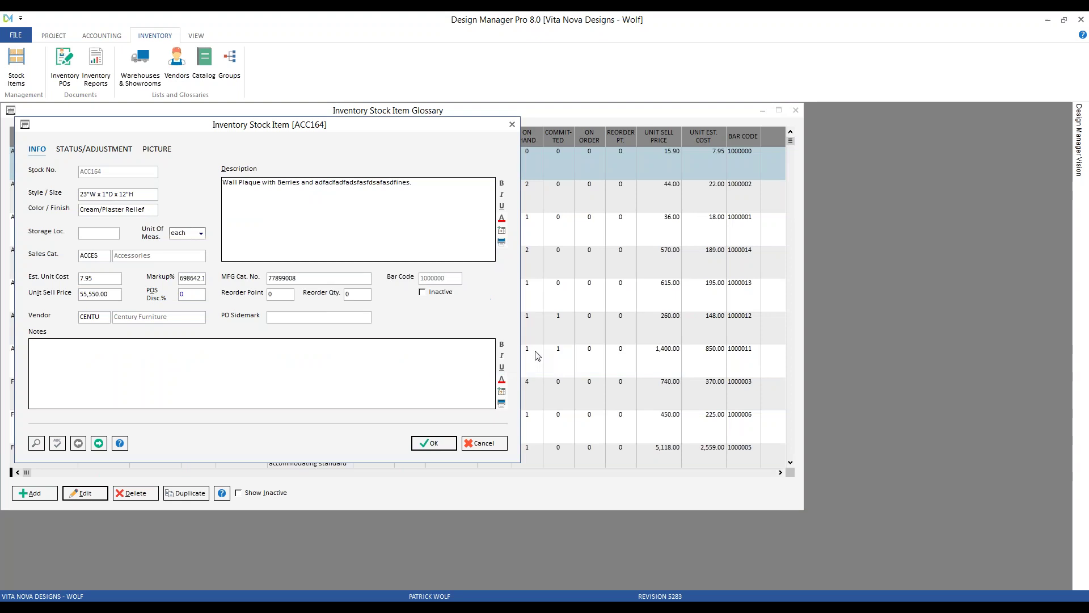
{"action": "left_click", "coordinate": [488, 448]}
Step: Try to add a stock item, and to duplicate and delete item ACC164 in the stock item glossary
{"action": "left_click", "coordinate": [40, 494]}
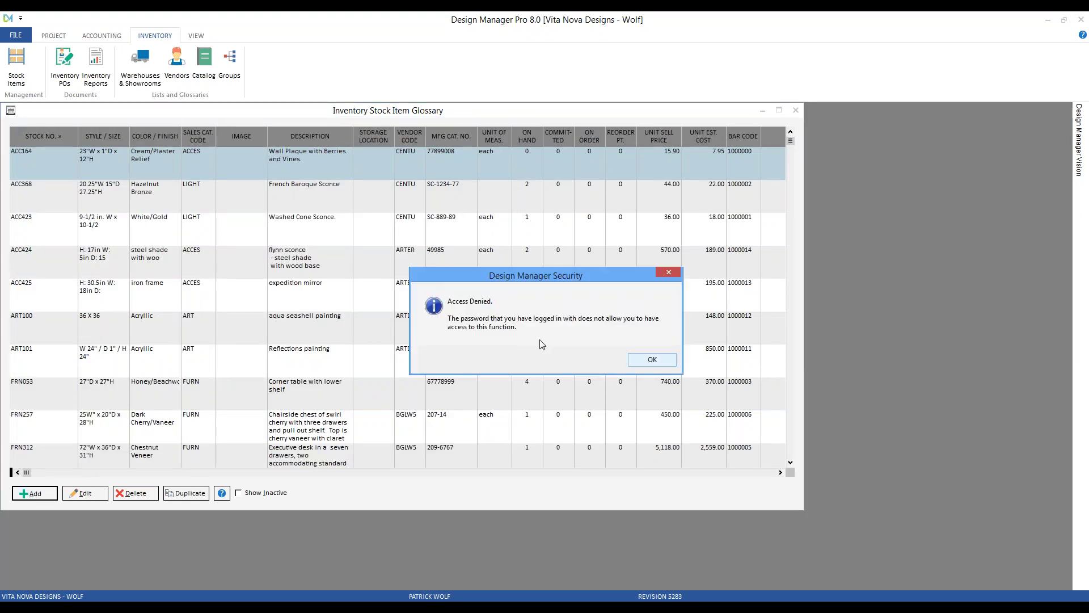
{"action": "left_click", "coordinate": [640, 362]}
{"action": "left_click", "coordinate": [195, 499]}
{"action": "left_click", "coordinate": [653, 360]}
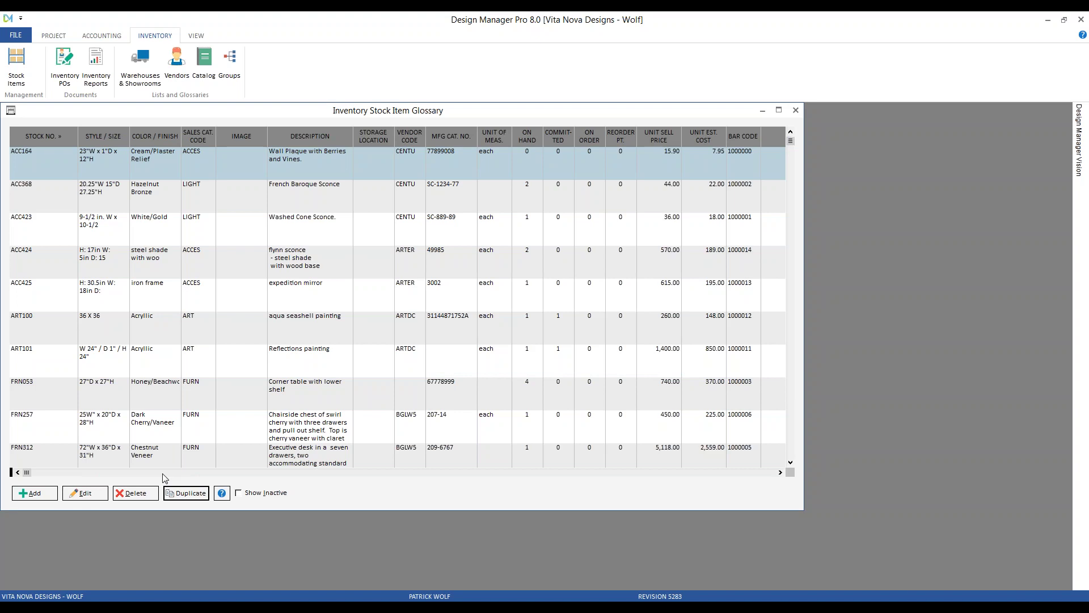
{"action": "left_click", "coordinate": [139, 493]}
{"action": "left_click", "coordinate": [653, 361]}
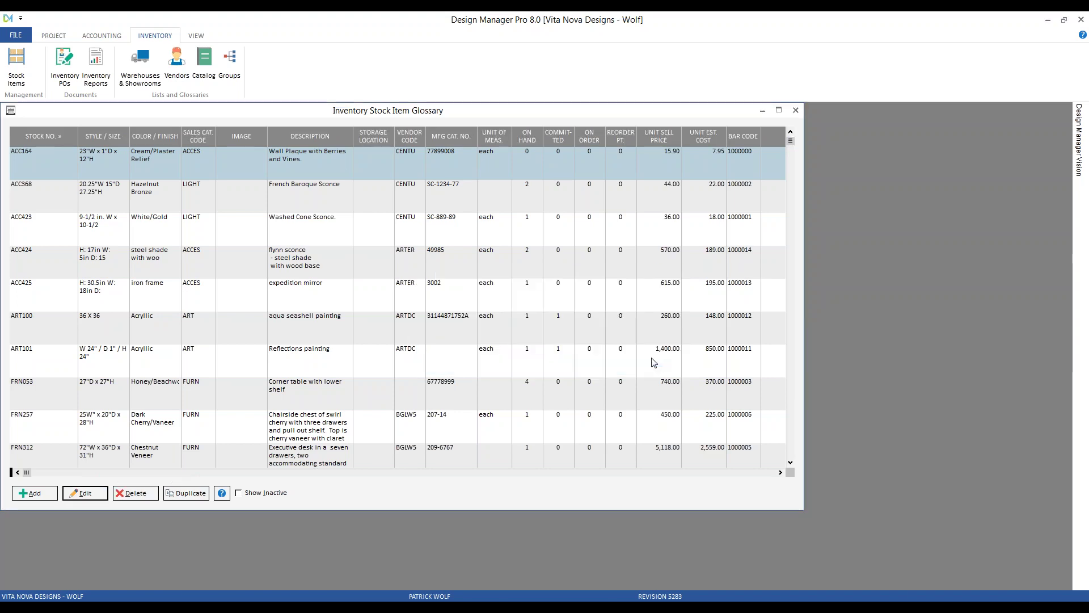
Step: Close the stock item glossary and, in the administrator session, expand the Inventory Purchase Orders / Receiving access options in place of Stock Items
{"action": "left_click", "coordinate": [796, 110]}
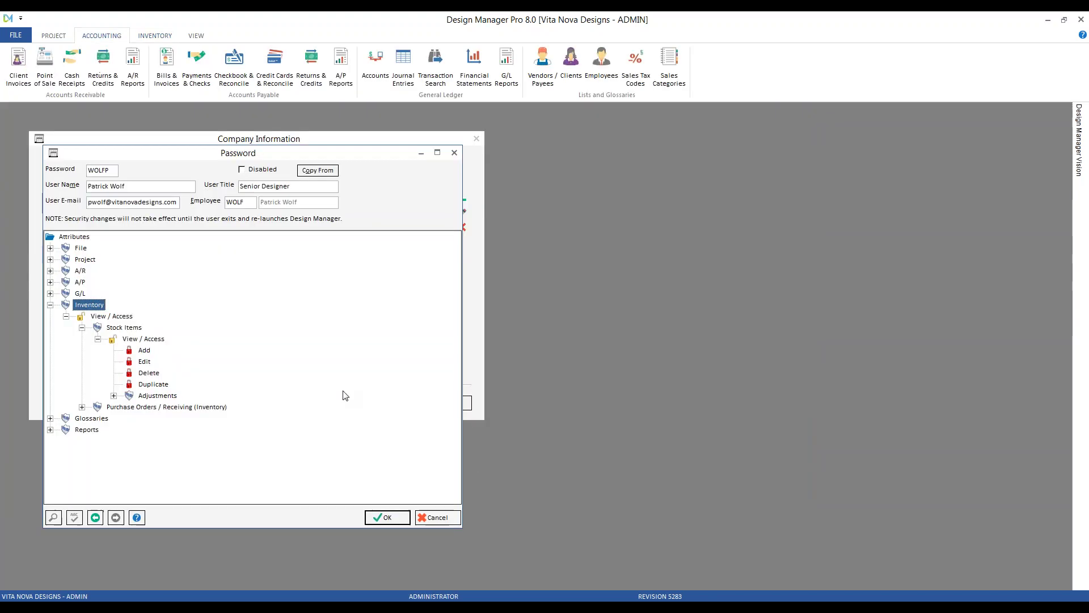
{"action": "left_click", "coordinate": [82, 328]}
{"action": "left_click", "coordinate": [82, 338]}
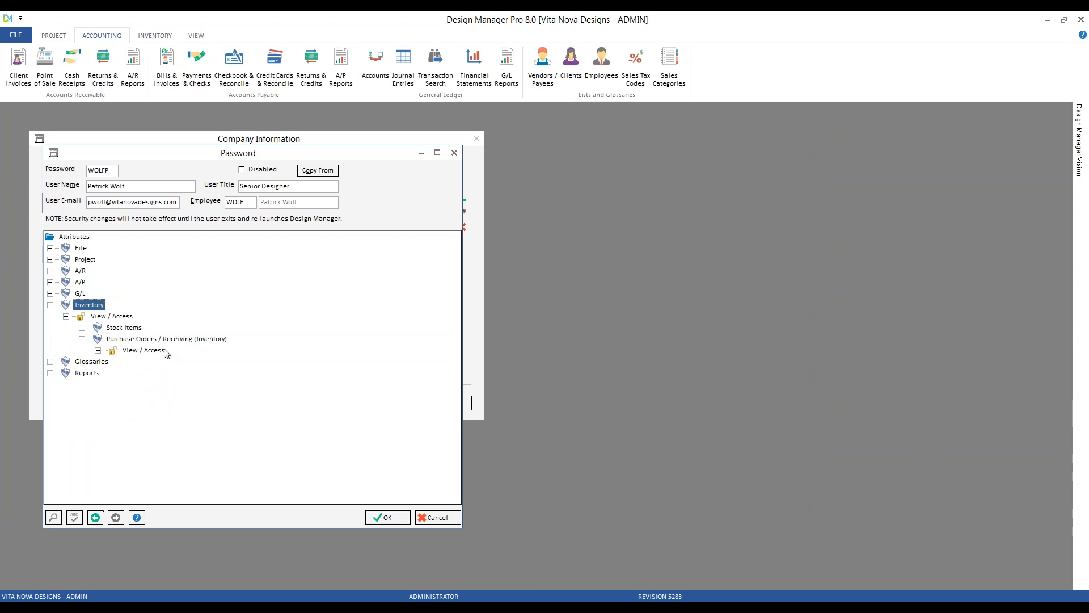
{"action": "left_click", "coordinate": [98, 350]}
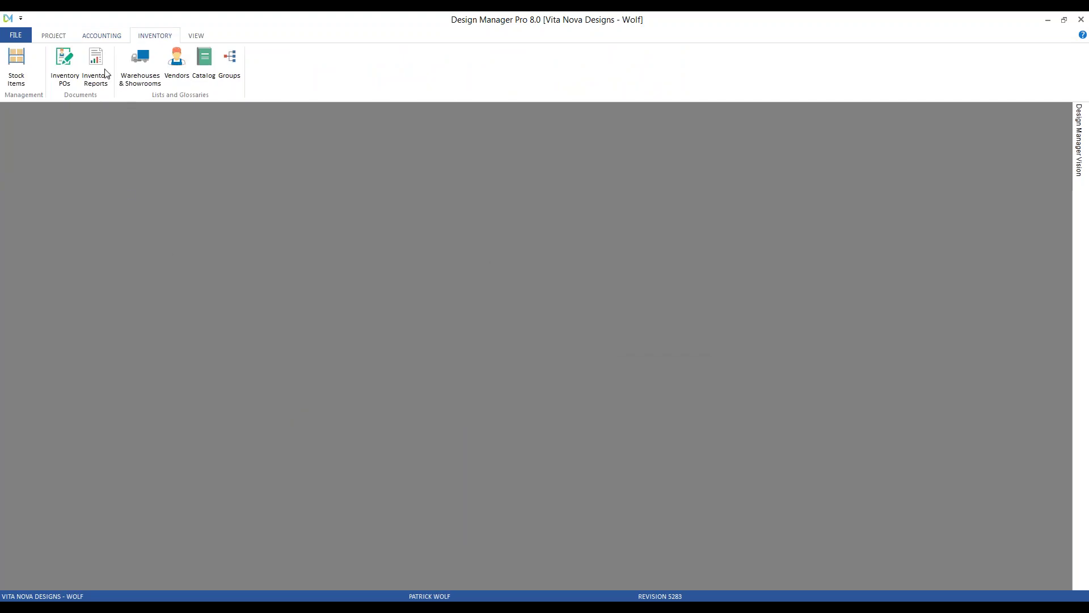
Step: In the Senior Designer's session, list the inventory purchase orders, try to add, edit and delete an order, and close the list
{"action": "left_click", "coordinate": [64, 66]}
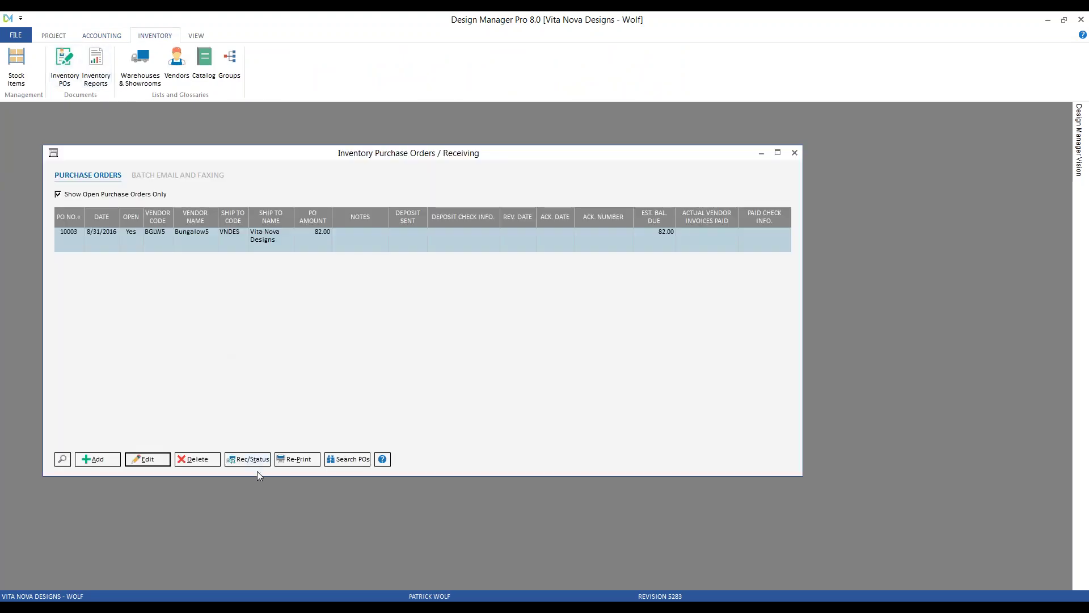
{"action": "left_click", "coordinate": [285, 461]}
{"action": "left_click", "coordinate": [253, 232]}
{"action": "left_click", "coordinate": [296, 231]}
{"action": "left_click", "coordinate": [148, 459]}
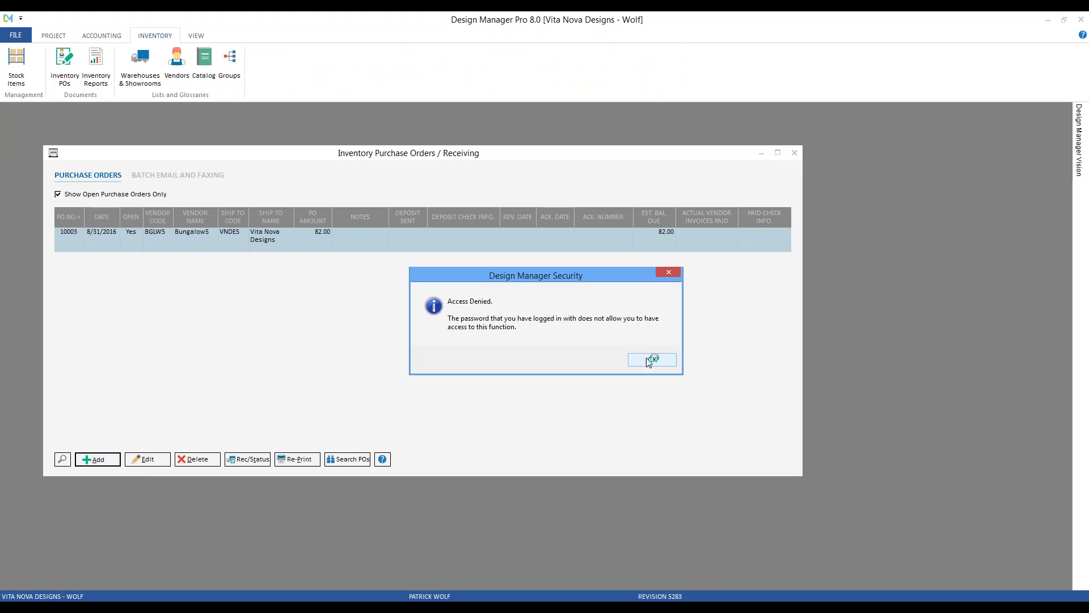
{"action": "left_click", "coordinate": [649, 360]}
{"action": "left_click", "coordinate": [213, 460]}
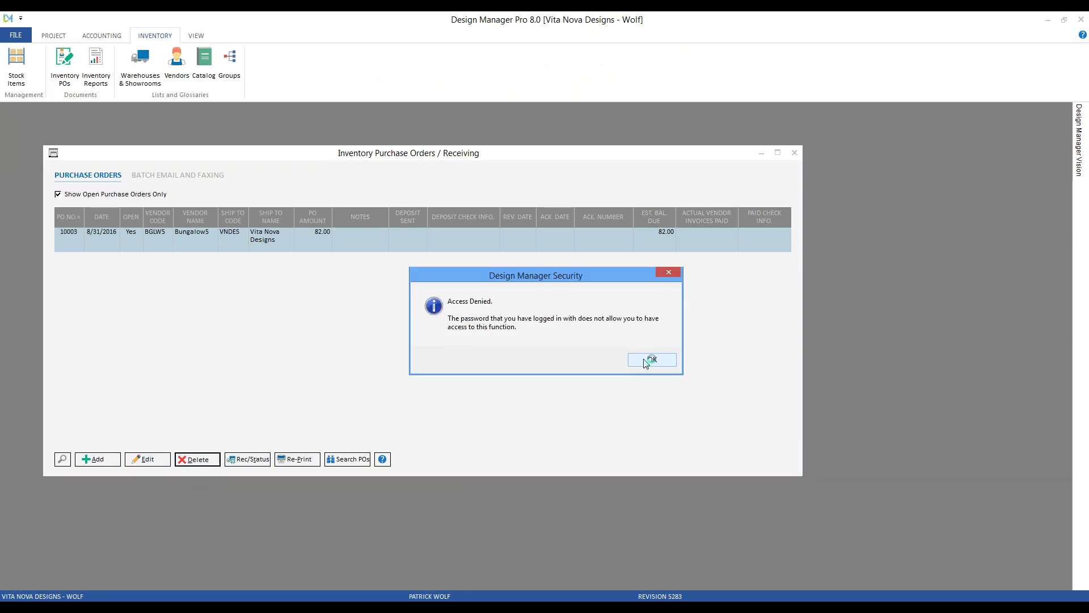
{"action": "left_click", "coordinate": [648, 358]}
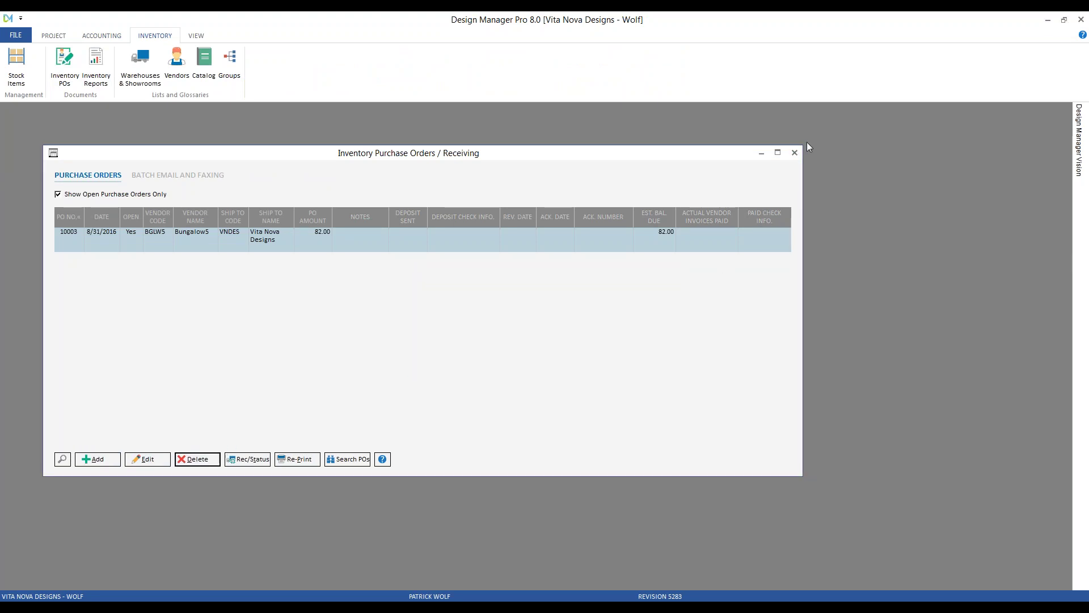
{"action": "left_click", "coordinate": [795, 152]}
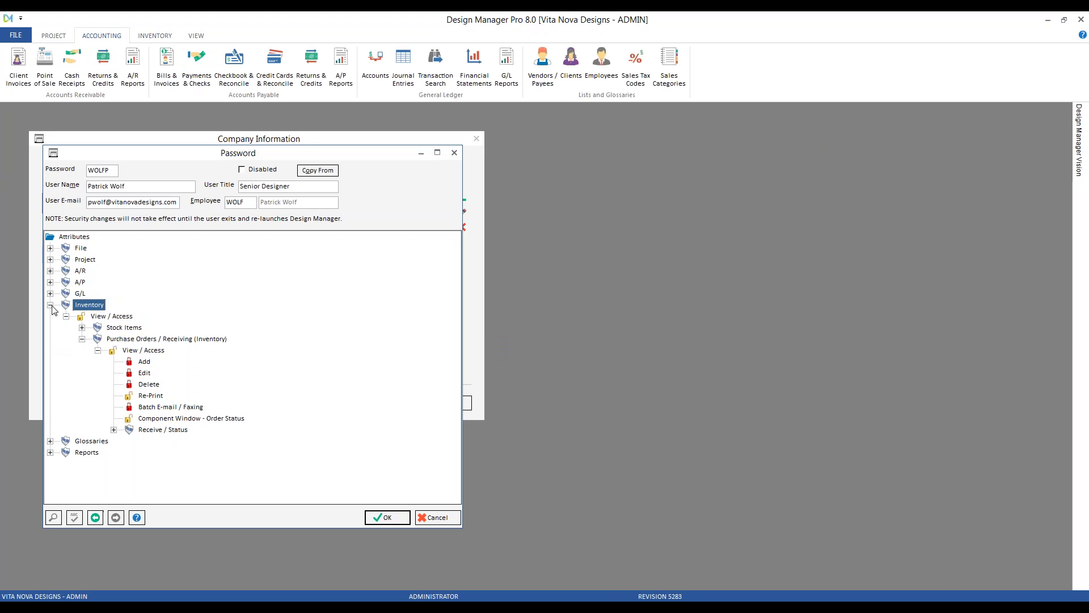
Step: In the administrator session, collapse the Inventory rights and expand the Glossaries rights down to the Address Book access options
{"action": "left_click", "coordinate": [50, 306]}
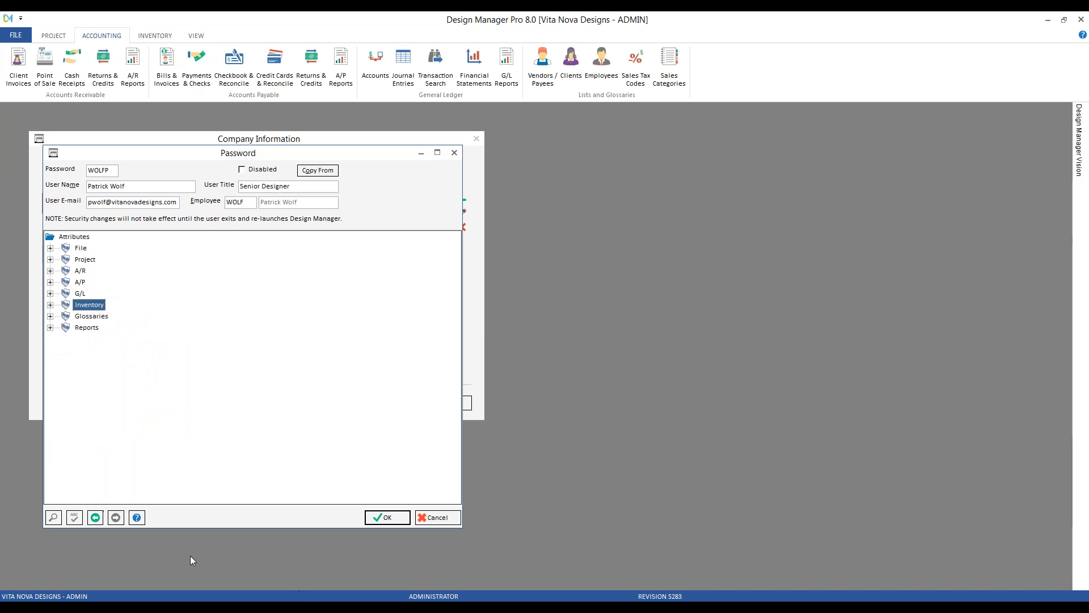
{"action": "left_click", "coordinate": [51, 316]}
{"action": "left_click", "coordinate": [66, 328]}
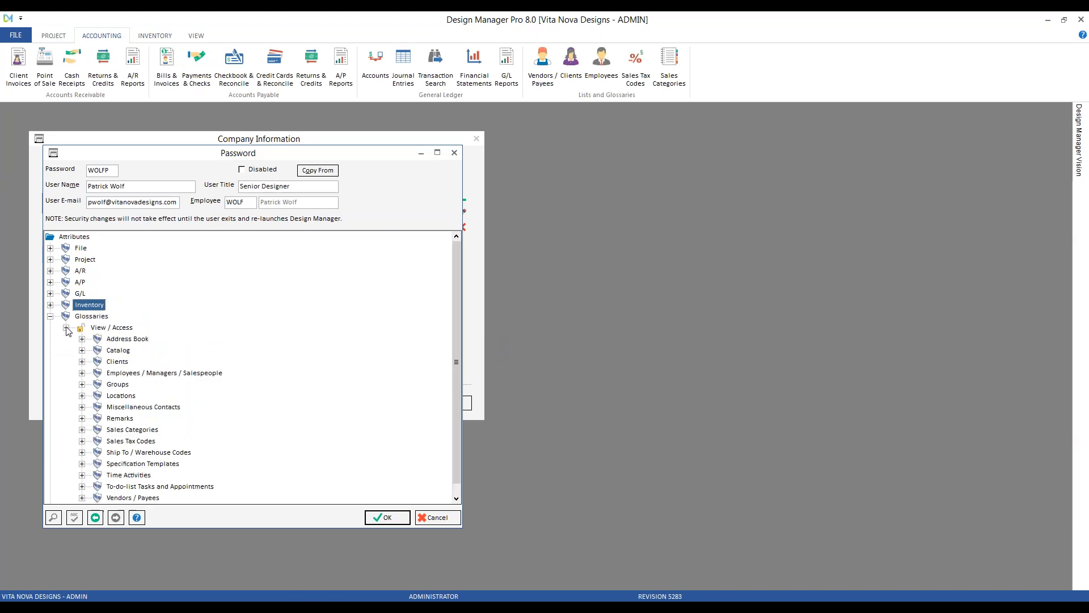
{"action": "left_click", "coordinate": [81, 339]}
{"action": "left_click", "coordinate": [98, 351]}
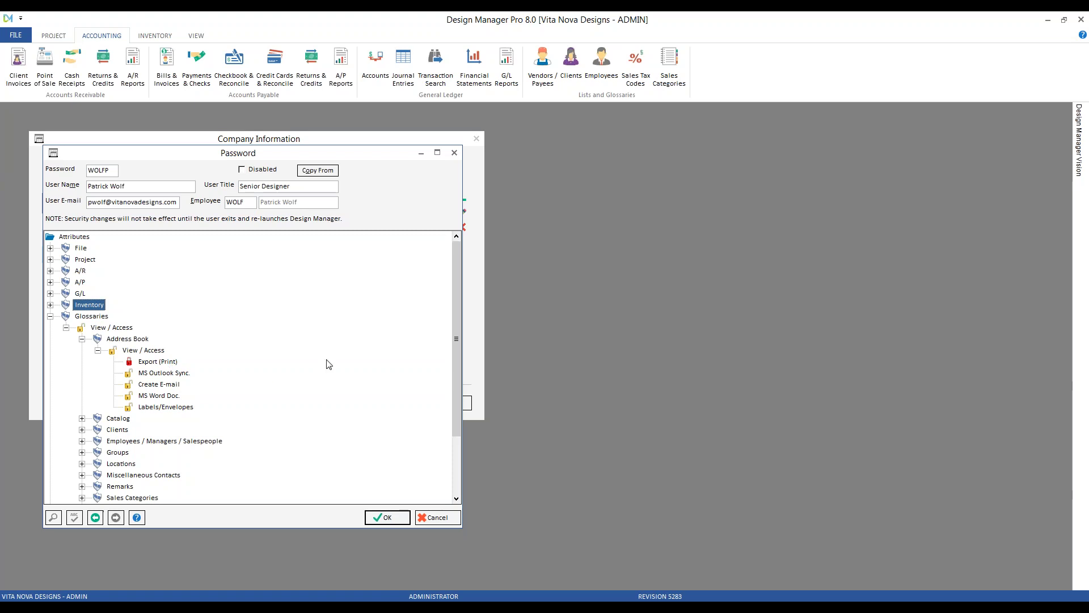
{"action": "left_click", "coordinate": [388, 518]}
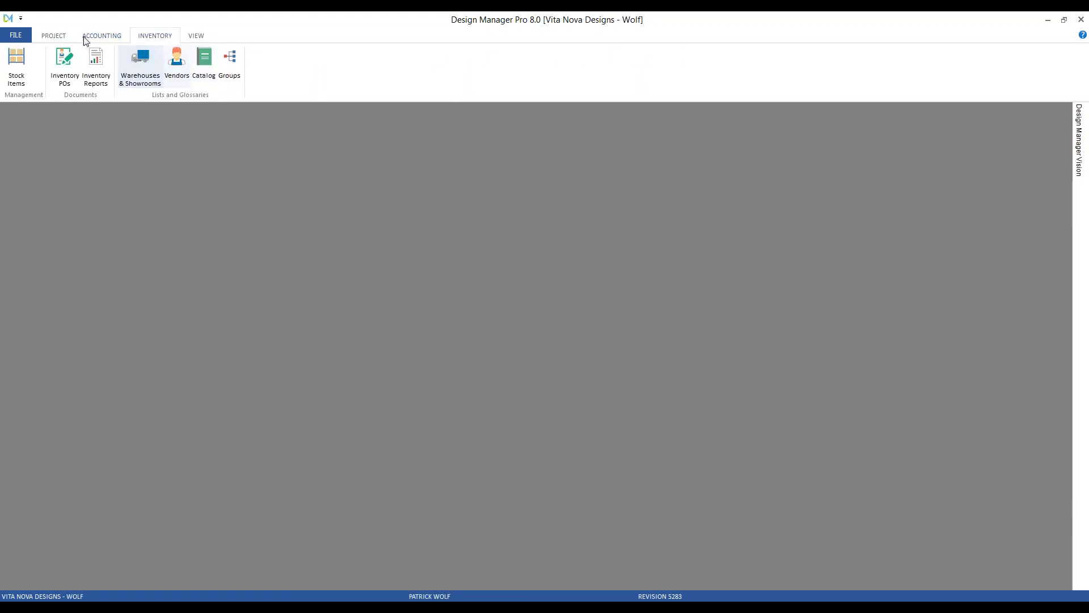
Step: In the Senior Designer's session, try to export the client list from the Address Book, and open and cancel creating a Word document
{"action": "left_click", "coordinate": [56, 36]}
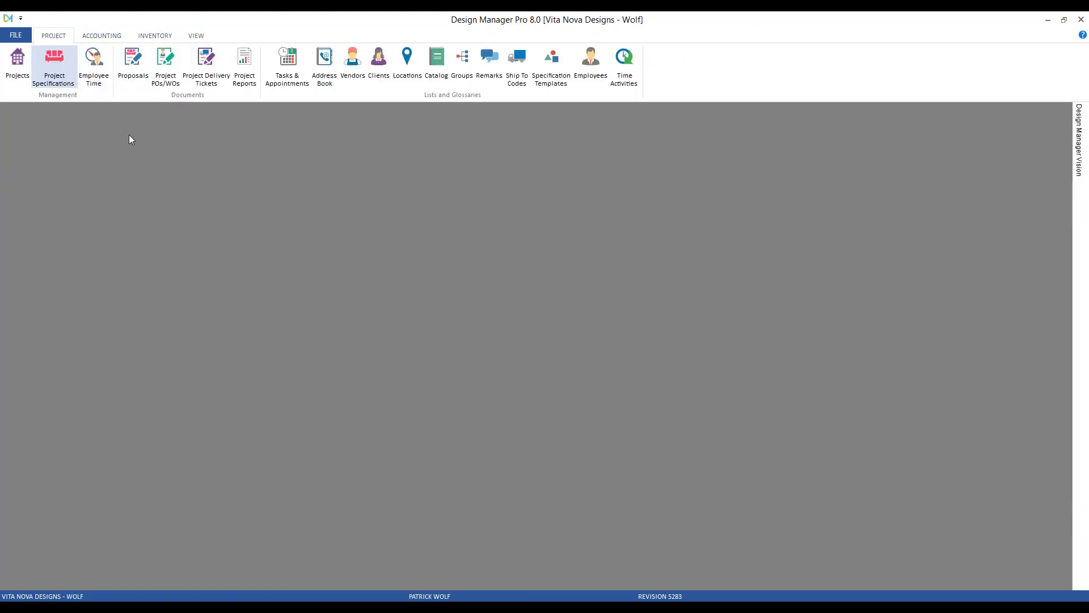
{"action": "left_click", "coordinate": [324, 62]}
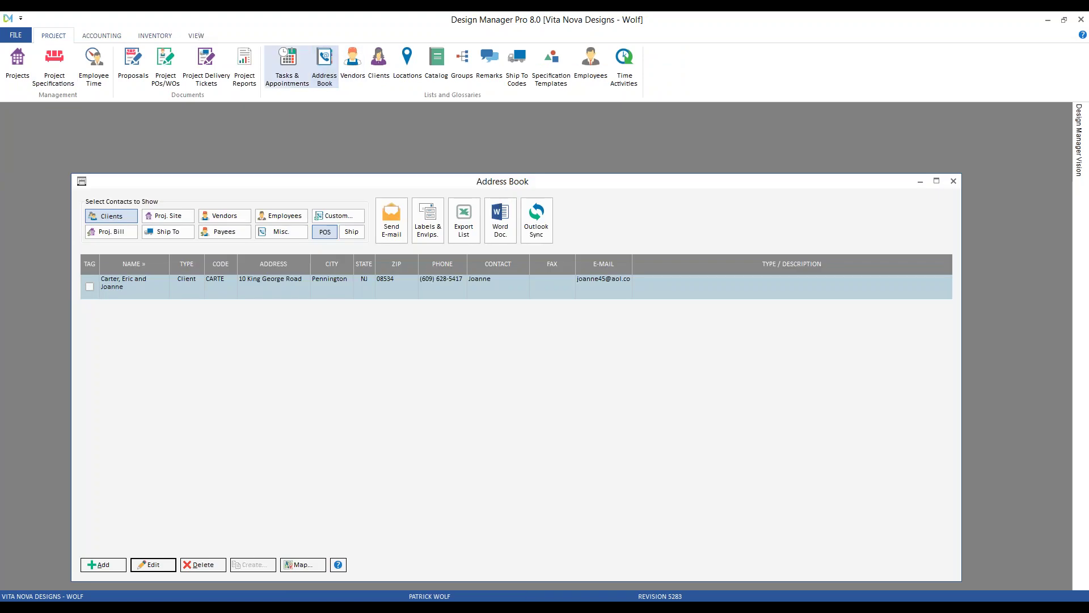
{"action": "left_click", "coordinate": [454, 225]}
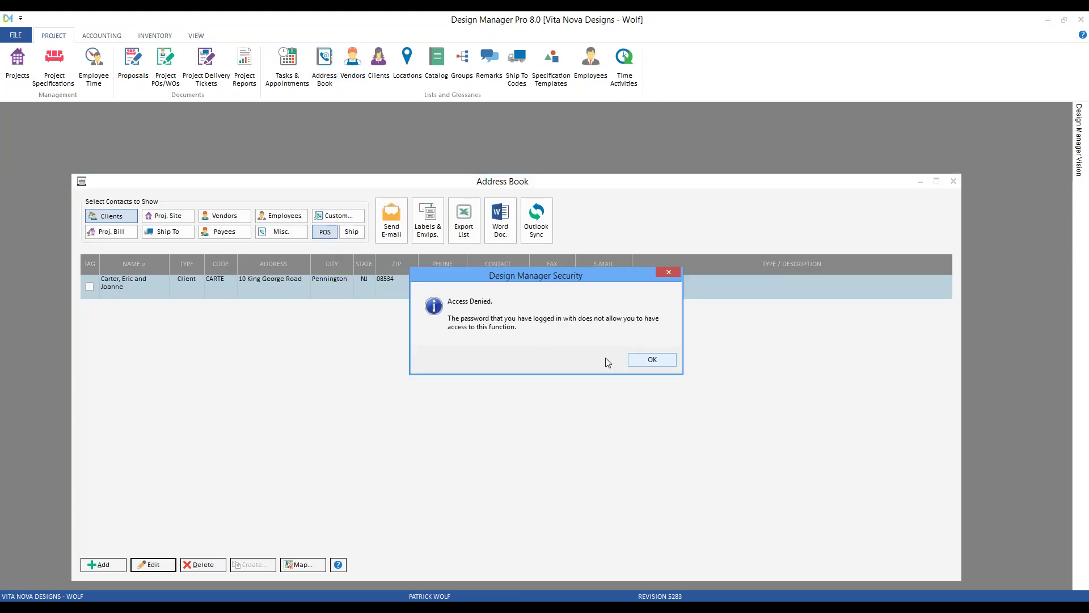
{"action": "left_click", "coordinate": [653, 359]}
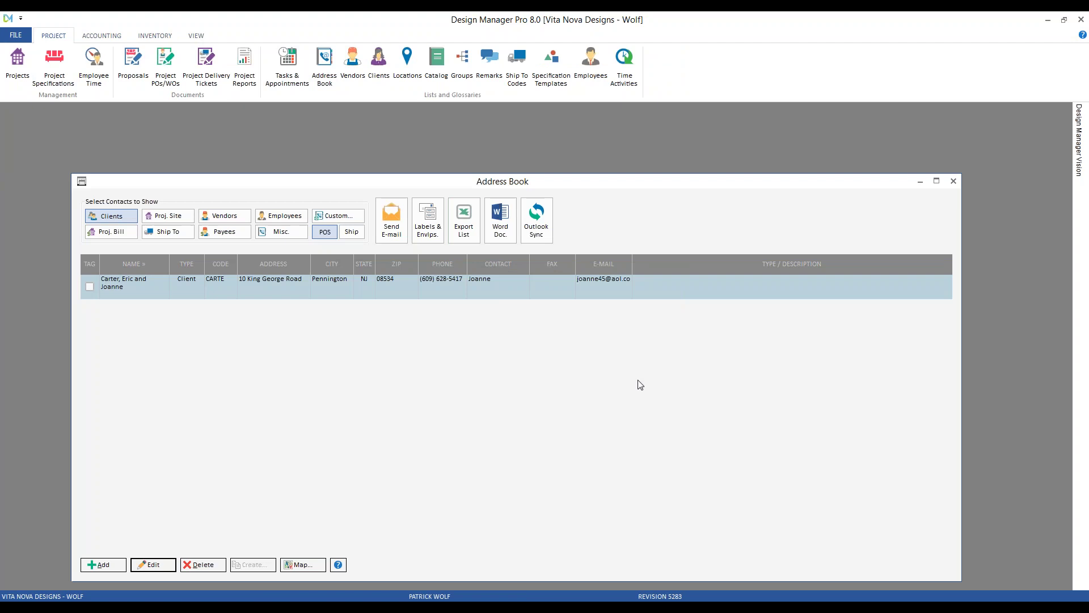
{"action": "left_click", "coordinate": [504, 233]}
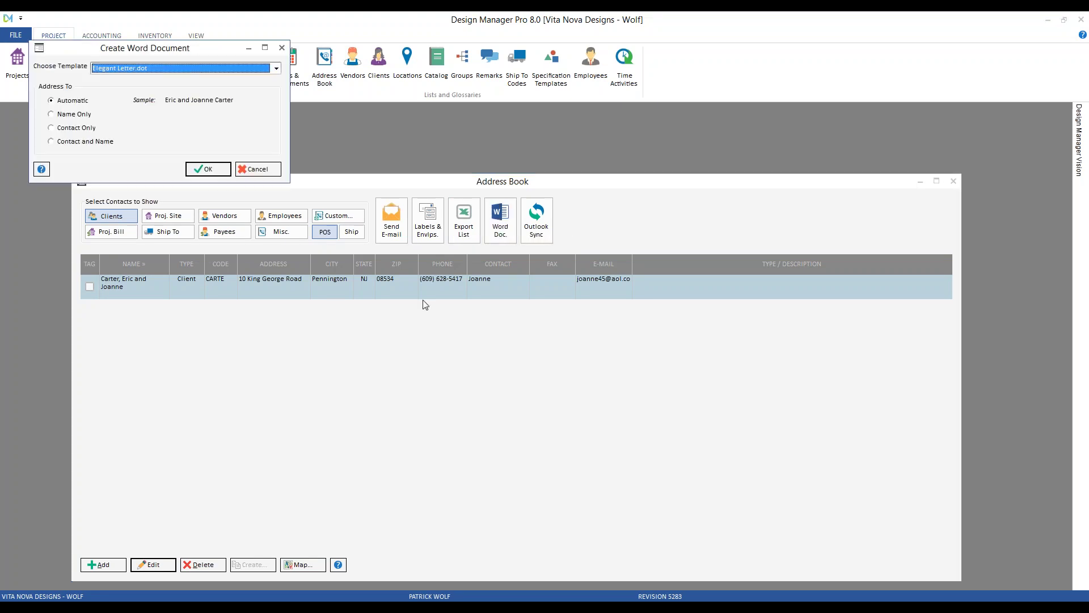
{"action": "left_click", "coordinate": [260, 170]}
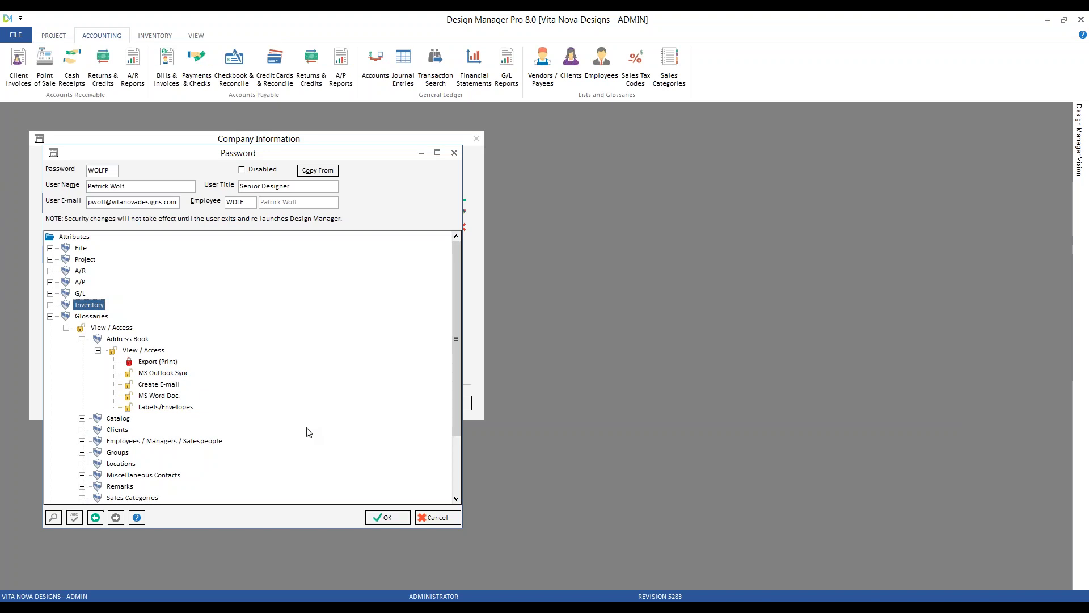
Step: In the administrator session, collapse the Address Book rights and expand the Vendors / Payees access options down to Status
{"action": "left_click", "coordinate": [83, 339]}
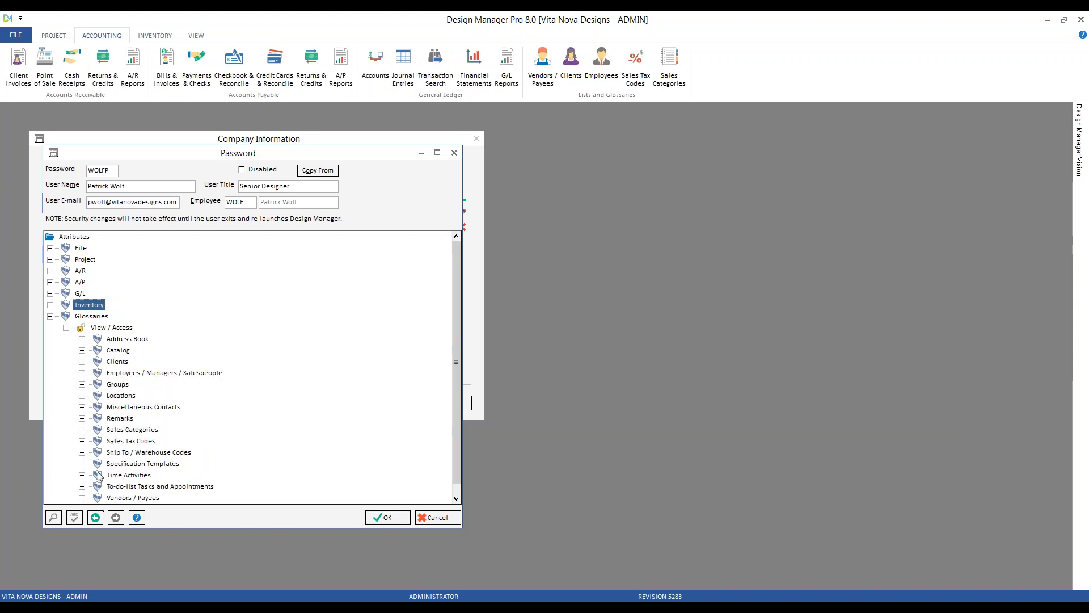
{"action": "scroll", "coordinate": [86, 470], "scroll_direction": "down", "scroll_amount": 1}
{"action": "left_click", "coordinate": [82, 487]}
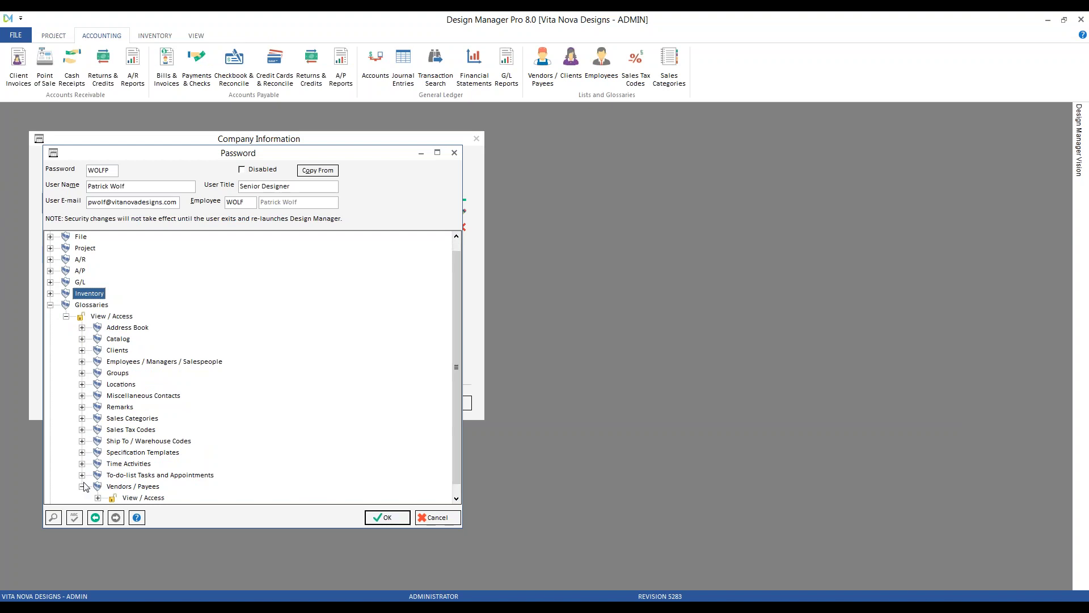
{"action": "left_click", "coordinate": [98, 497]}
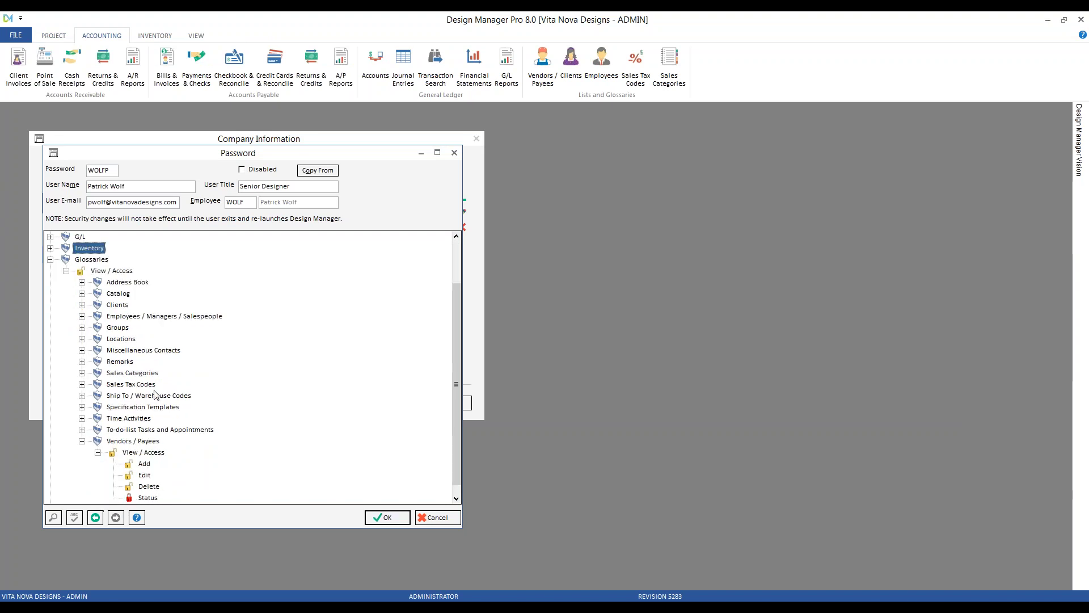
{"action": "left_click", "coordinate": [144, 498]}
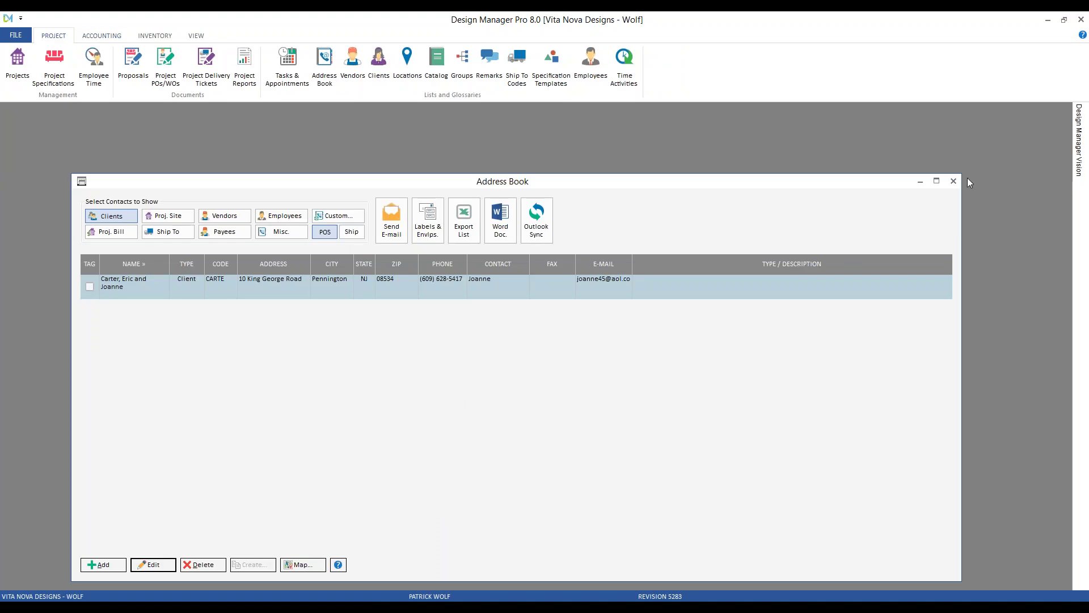
Step: In the Senior Designer's session, replace the Address Book with the Vendor Glossary and try to view the status of vendor CENTU
{"action": "left_click", "coordinate": [954, 181]}
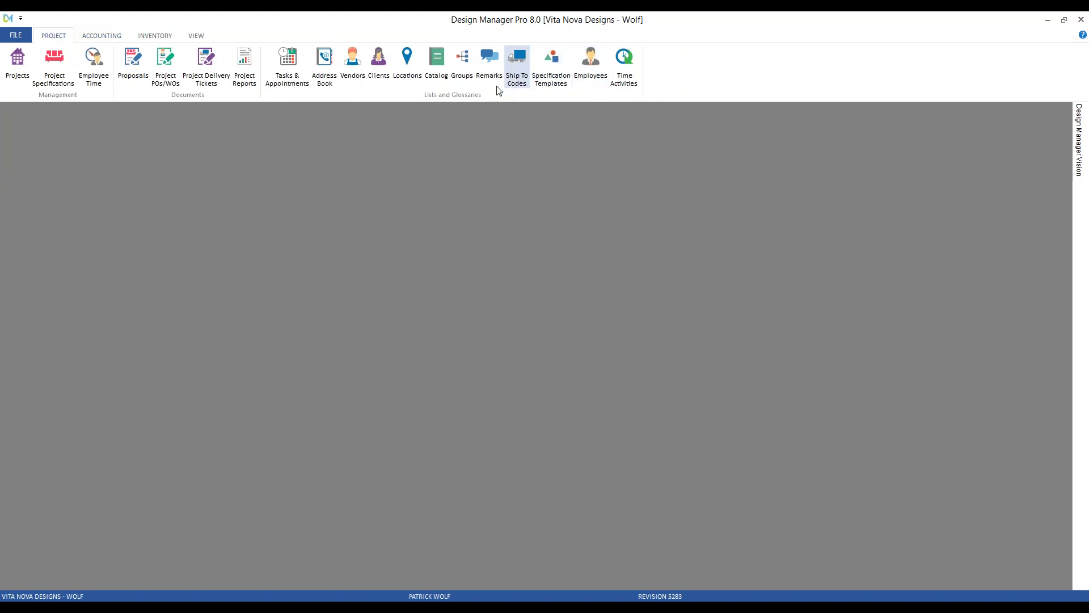
{"action": "left_click", "coordinate": [352, 61]}
{"action": "left_click", "coordinate": [150, 343]}
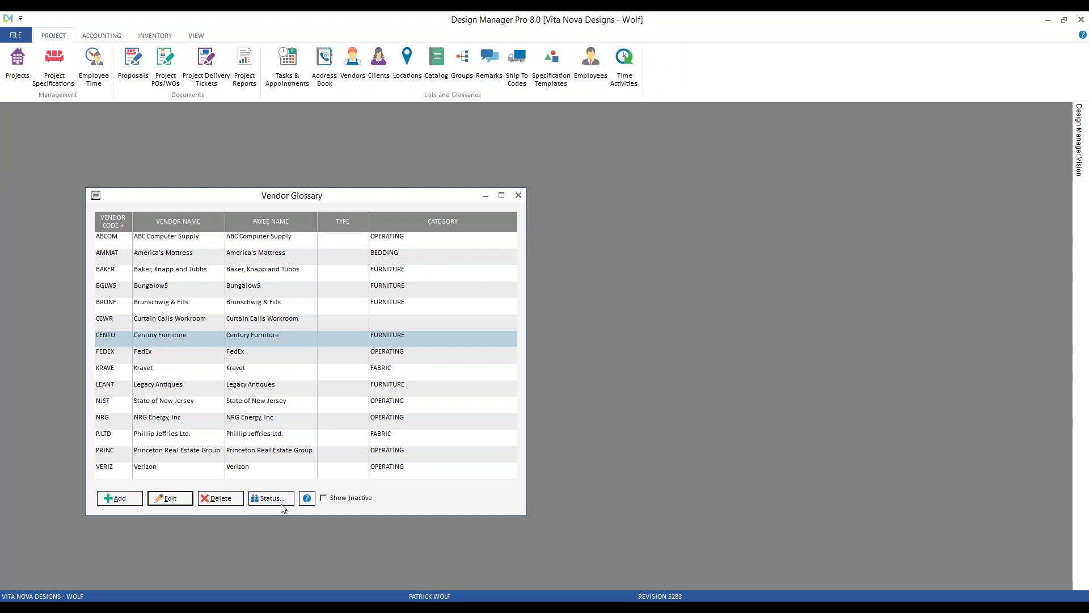
{"action": "left_click", "coordinate": [276, 500]}
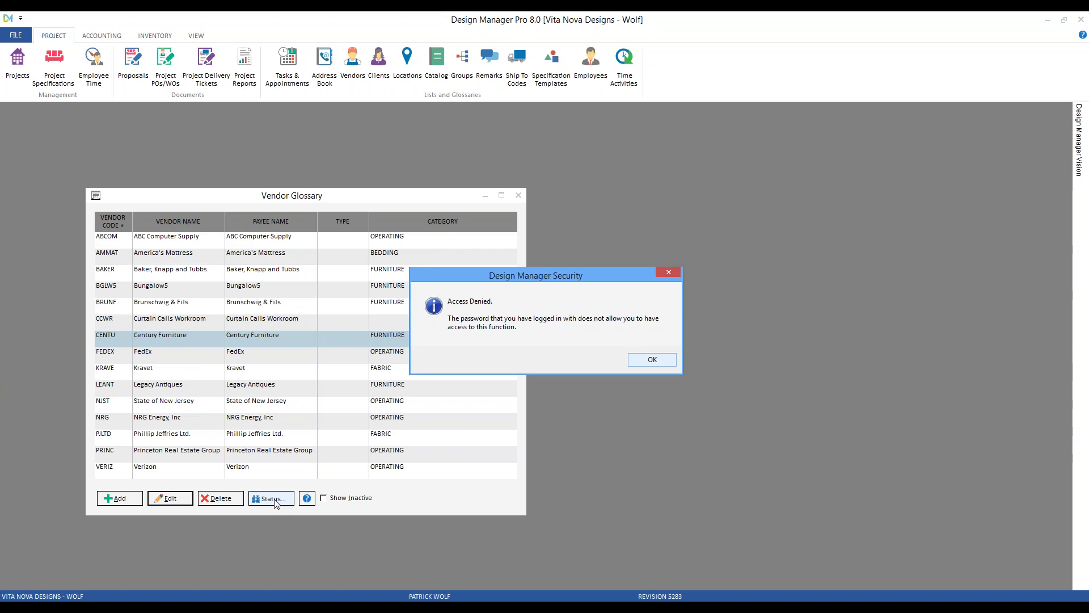
{"action": "left_click", "coordinate": [650, 362]}
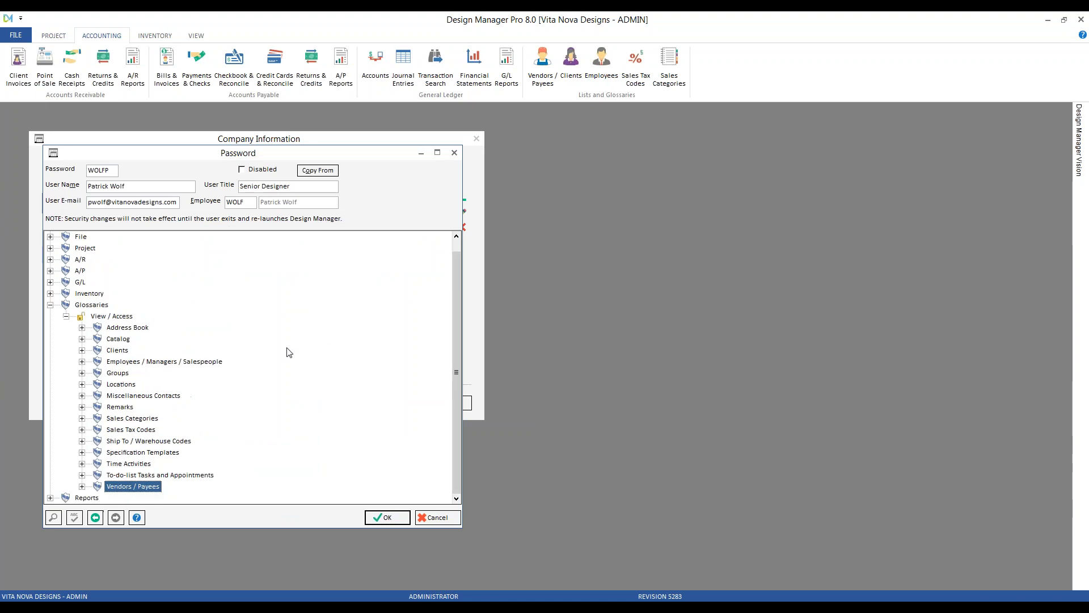
Step: In the administrator session, expand the Reports rights in the Senior Designer's password record
{"action": "left_click", "coordinate": [50, 498]}
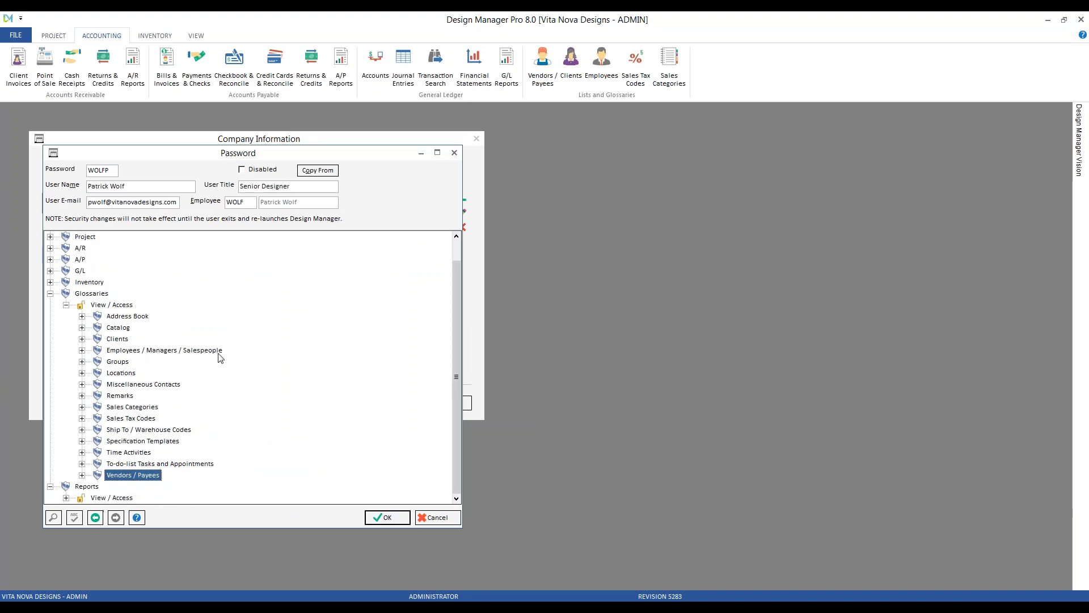